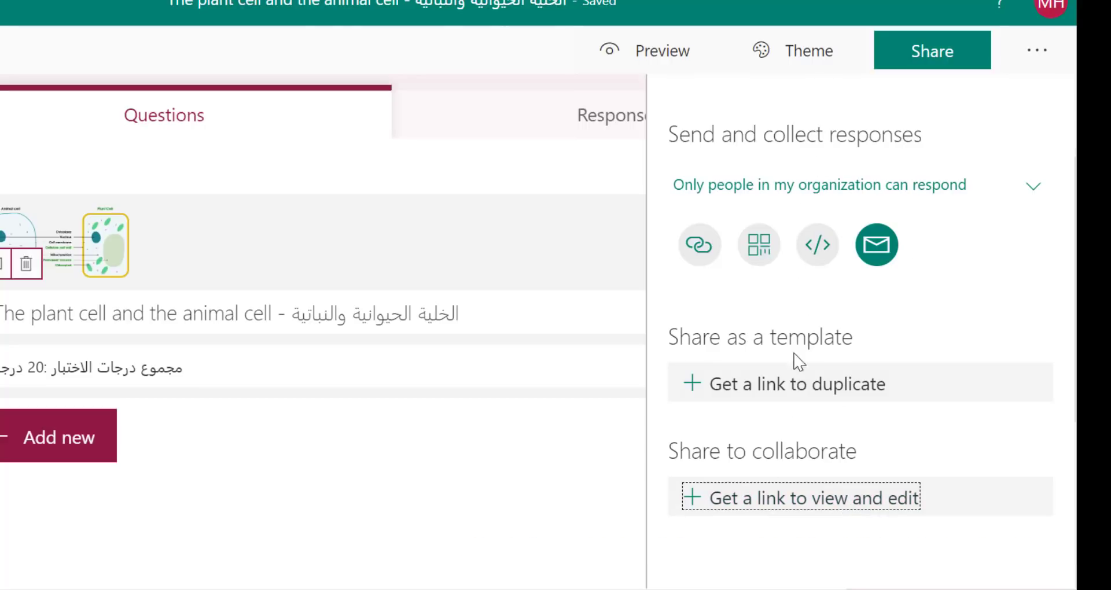
Step: Open the quiz settings and switch Show results automatically off and back on
left_click(1045, 57)
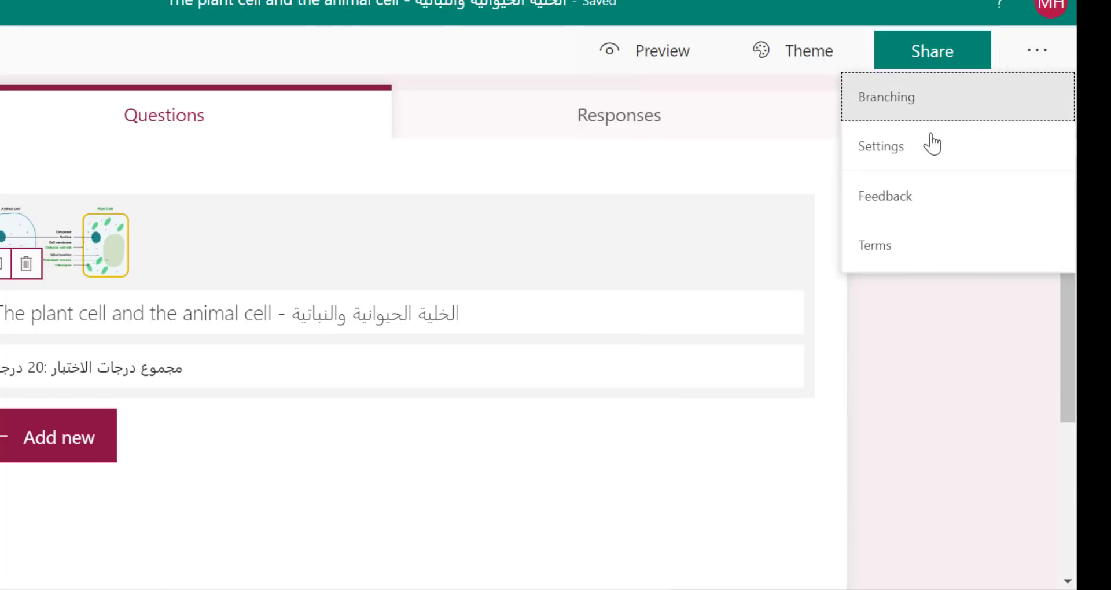
left_click(875, 154)
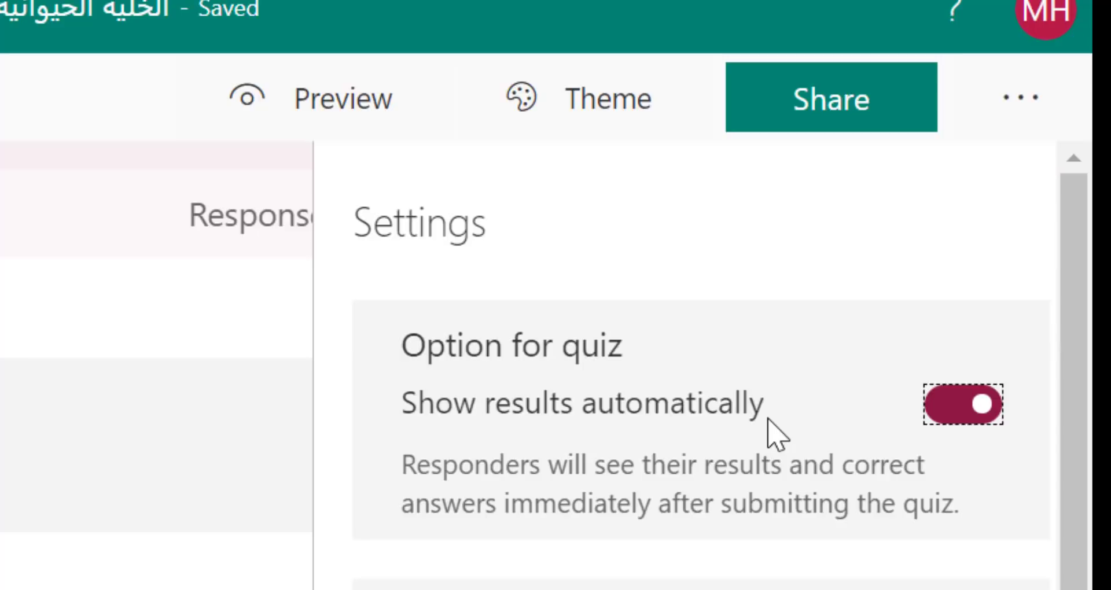
left_click(961, 407)
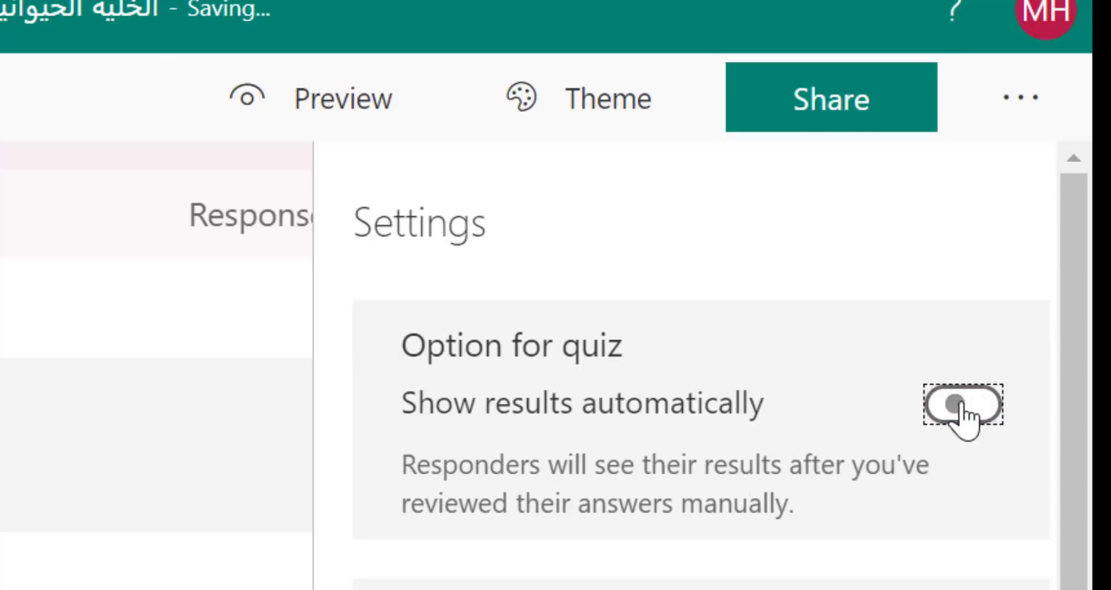
left_click(960, 406)
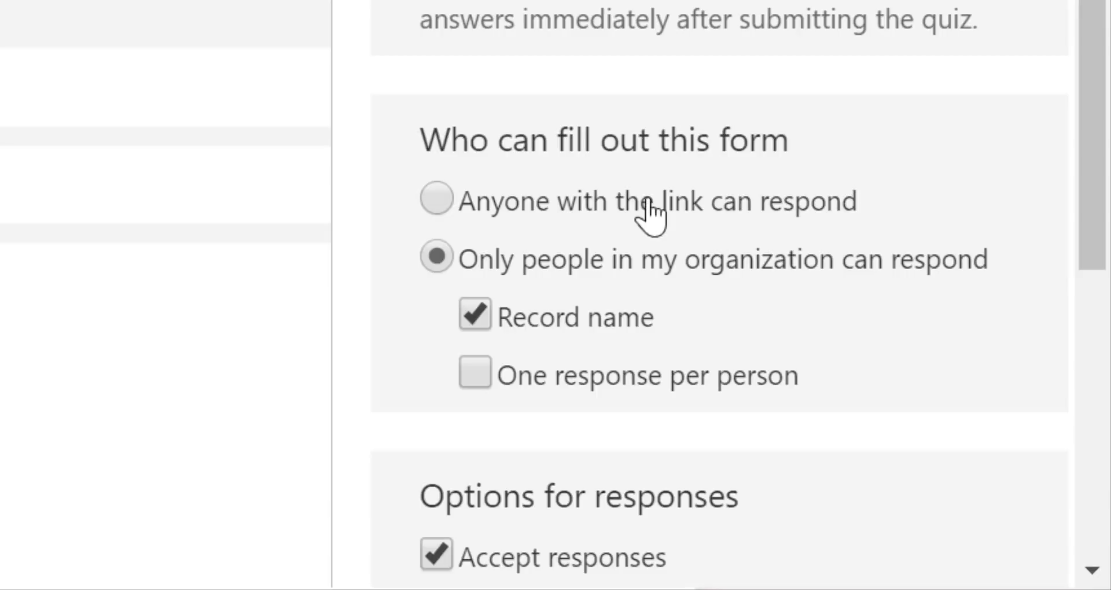
Step: Restrict who can fill out the form to people in my organization, with Record name and One response per person enabled
left_click(448, 207)
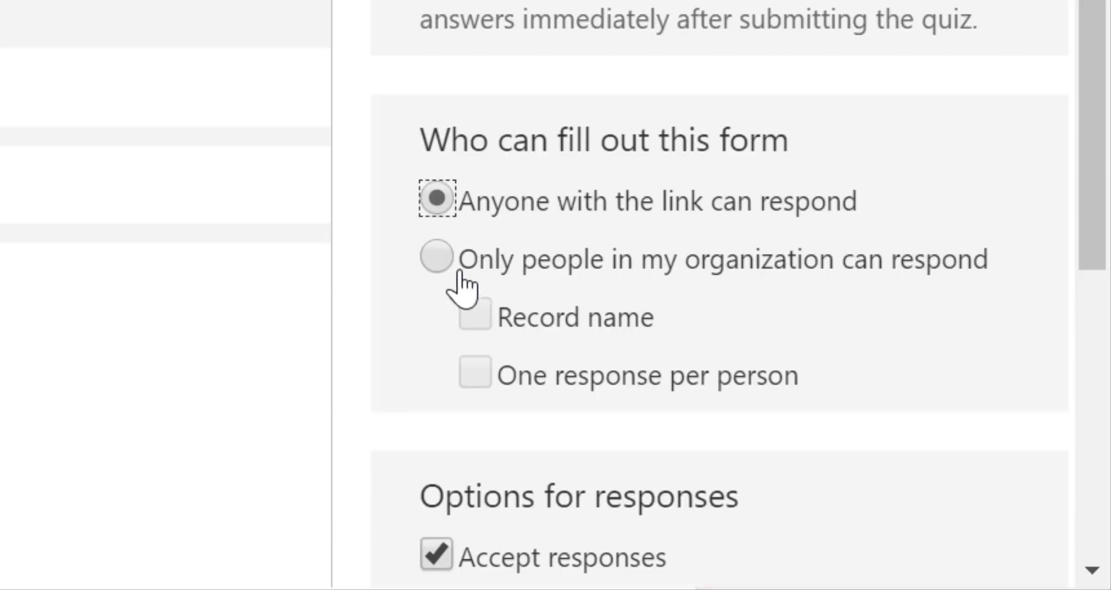
left_click(436, 259)
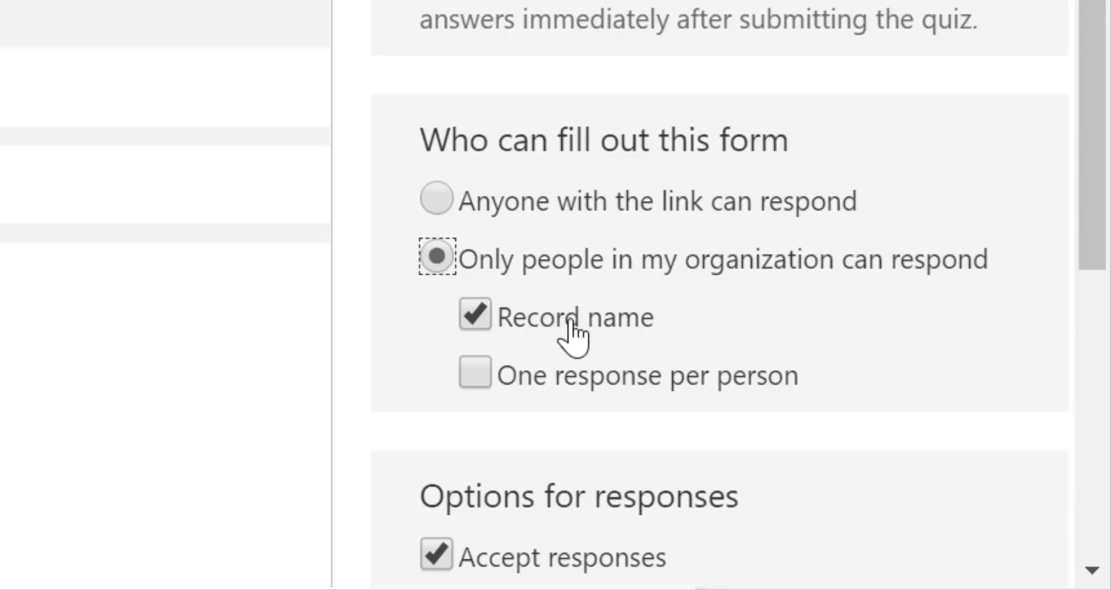
left_click(475, 316)
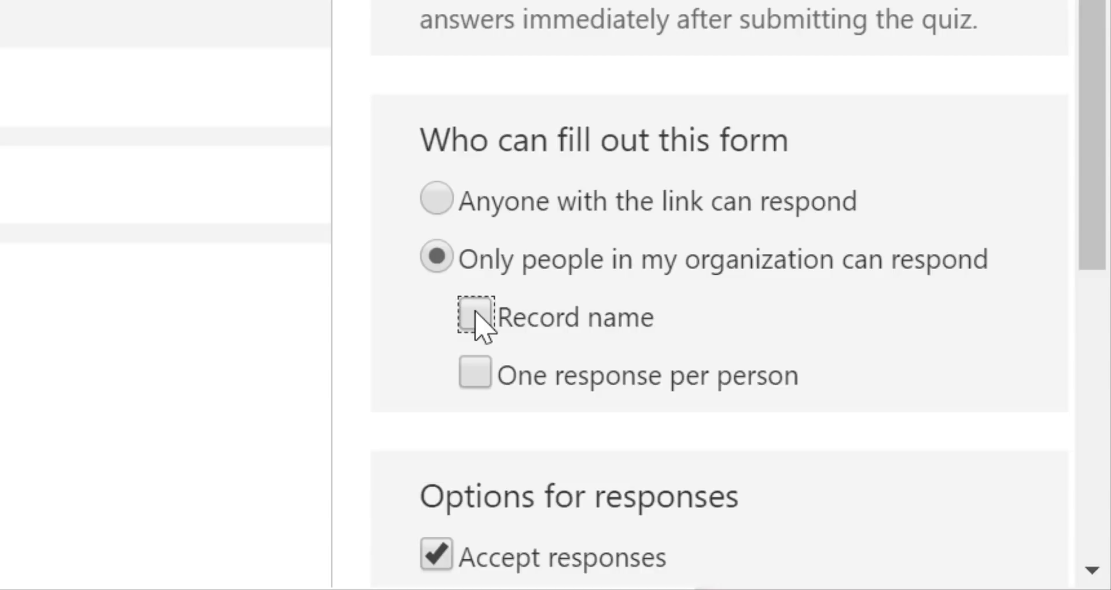
left_click(474, 316)
left_click(491, 375)
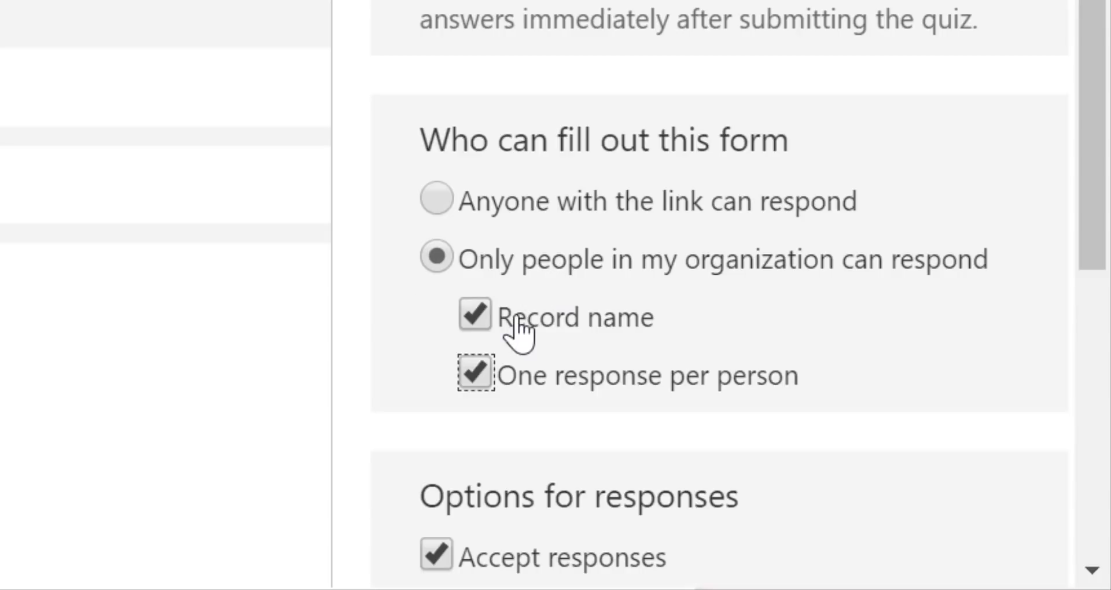
Step: Enable the start date for responses and set its time to 10:00 AM
scroll(516, 331, "down", 3)
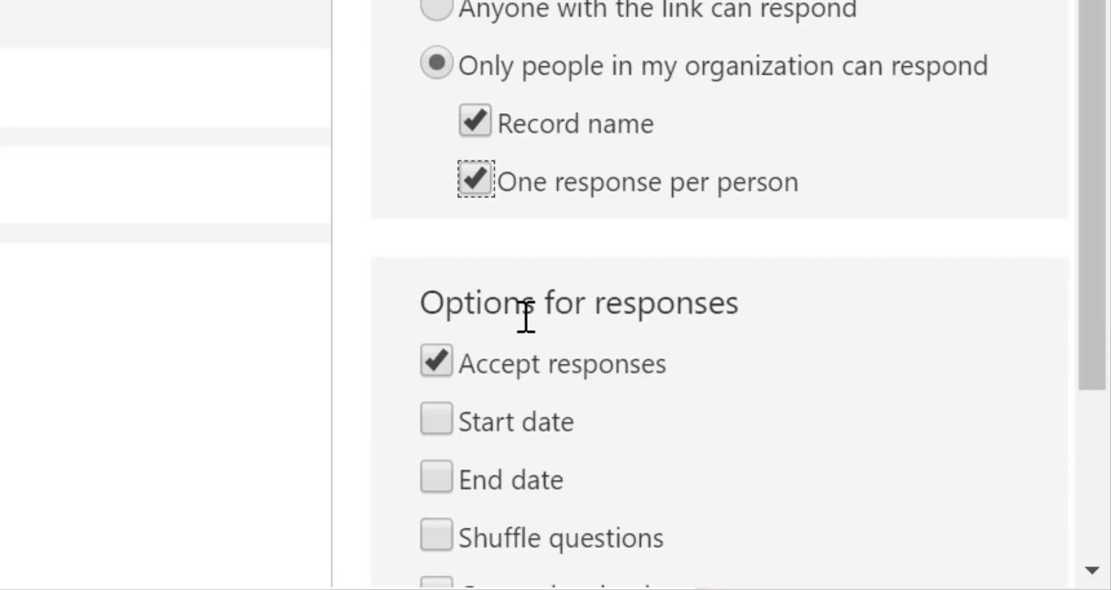
scroll(530, 339, "down", 4)
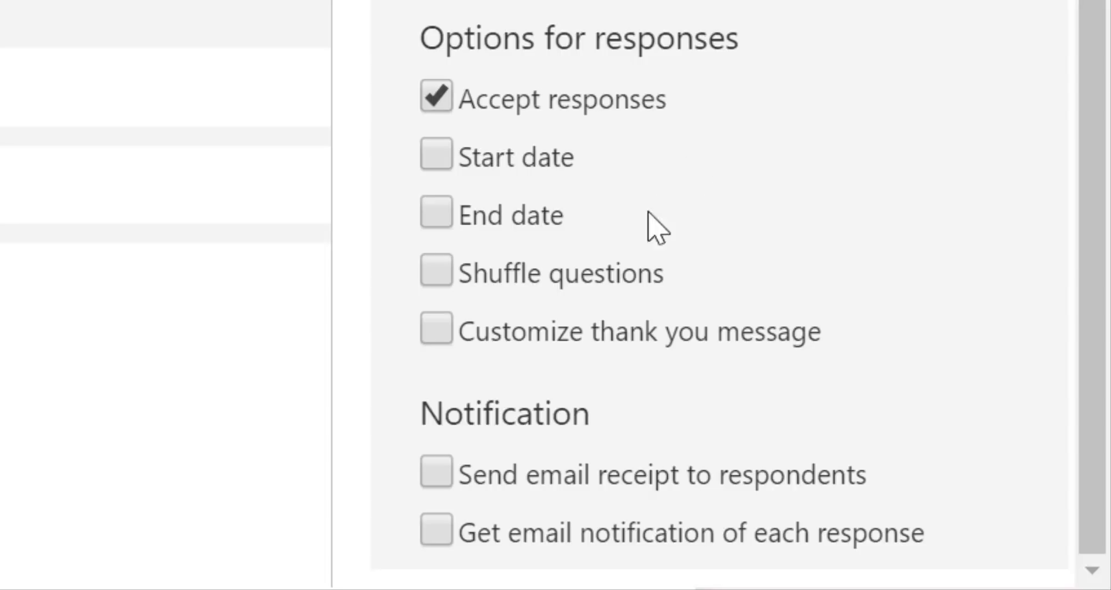
left_click(443, 160)
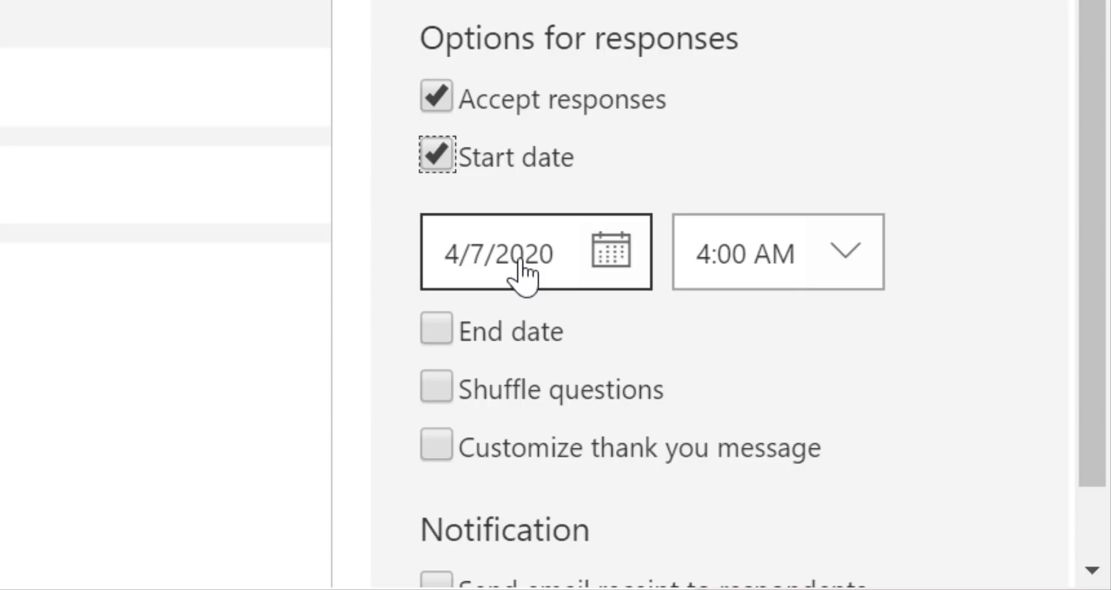
left_click(843, 261)
scroll(766, 364, "down", 6)
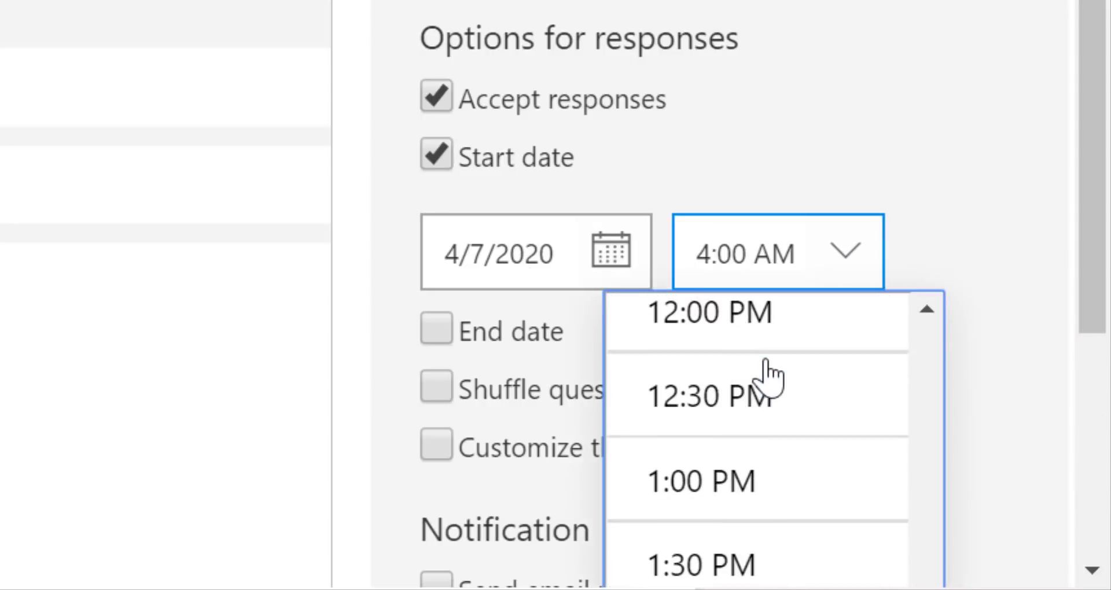
scroll(769, 394, "down", 2)
scroll(769, 393, "up", 3)
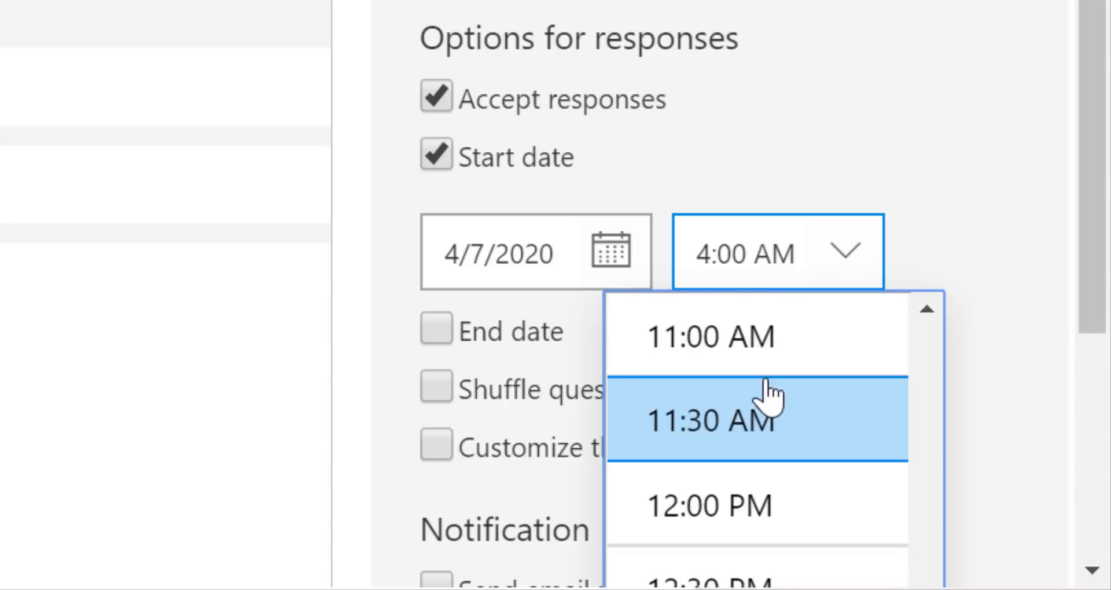
scroll(762, 404, "up", 3)
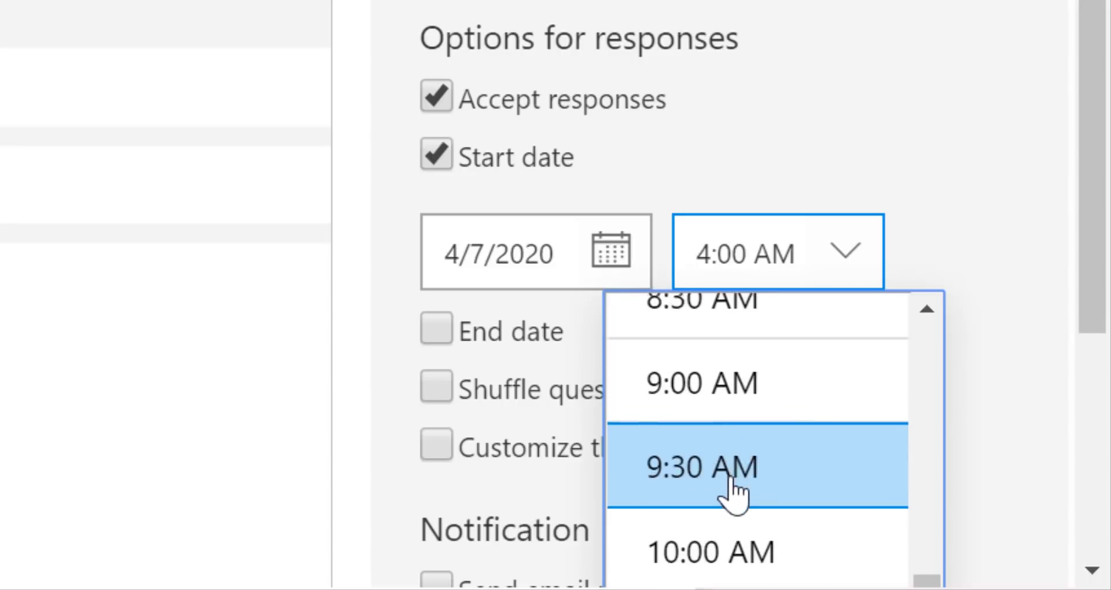
scroll(730, 492, "down", 1)
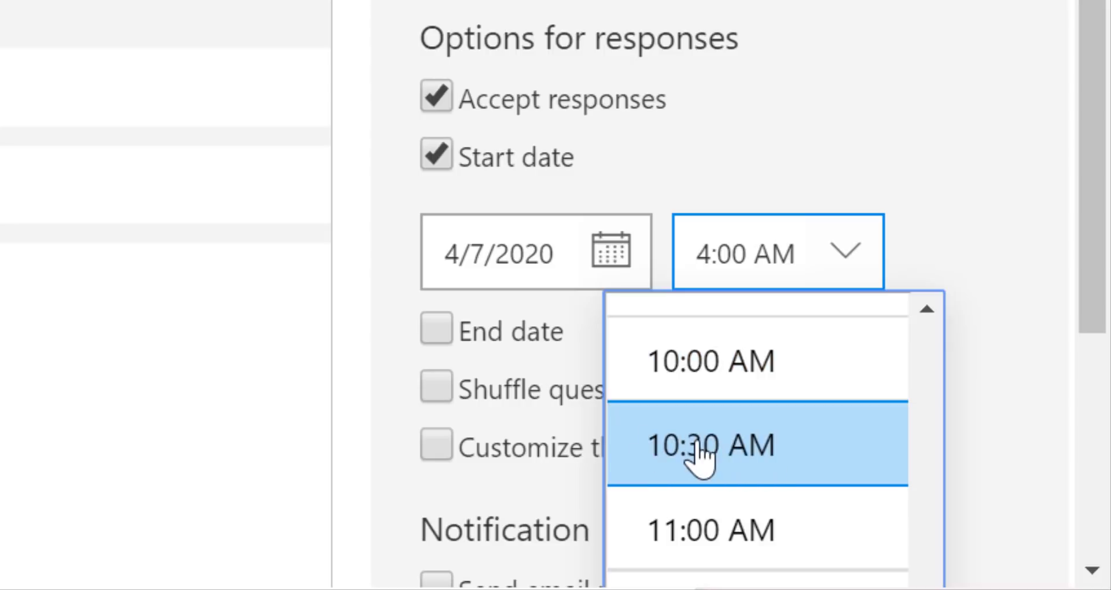
left_click(689, 376)
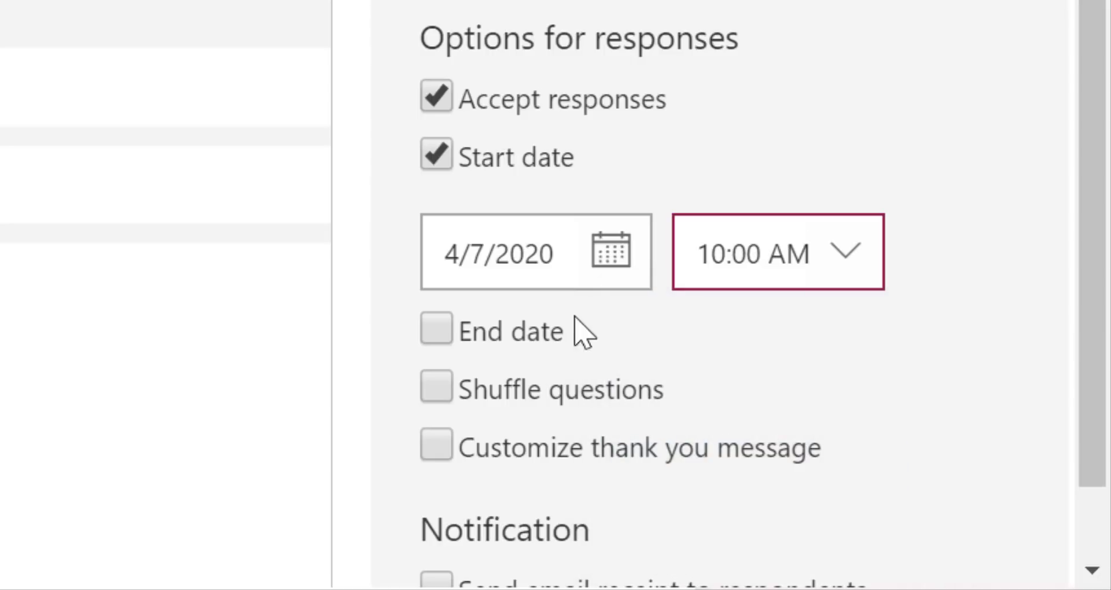
Step: Set the quiz's start date to 4/9/2020
left_click(614, 255)
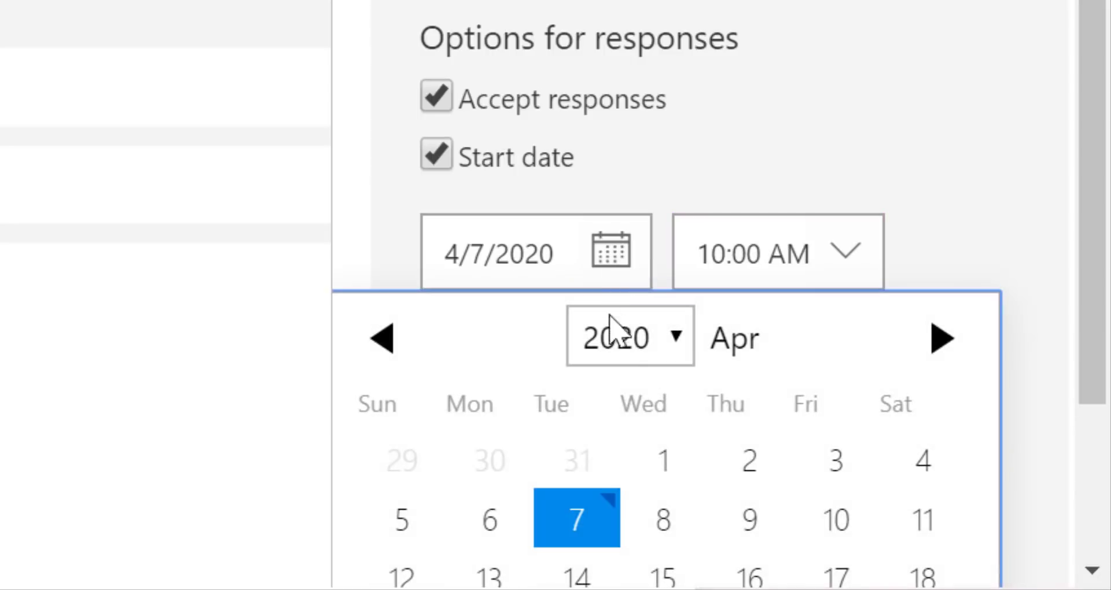
scroll(675, 541, "down", 5)
left_click(751, 243)
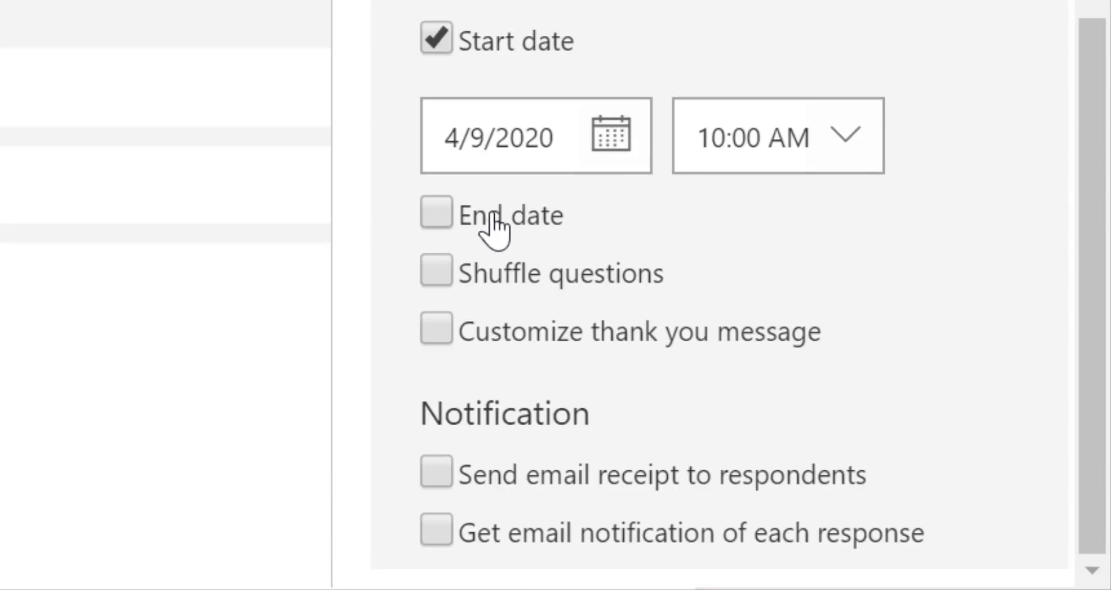
Step: Enable the end date for responses on 4/9/2020 at 11:00 AM
left_click(450, 211)
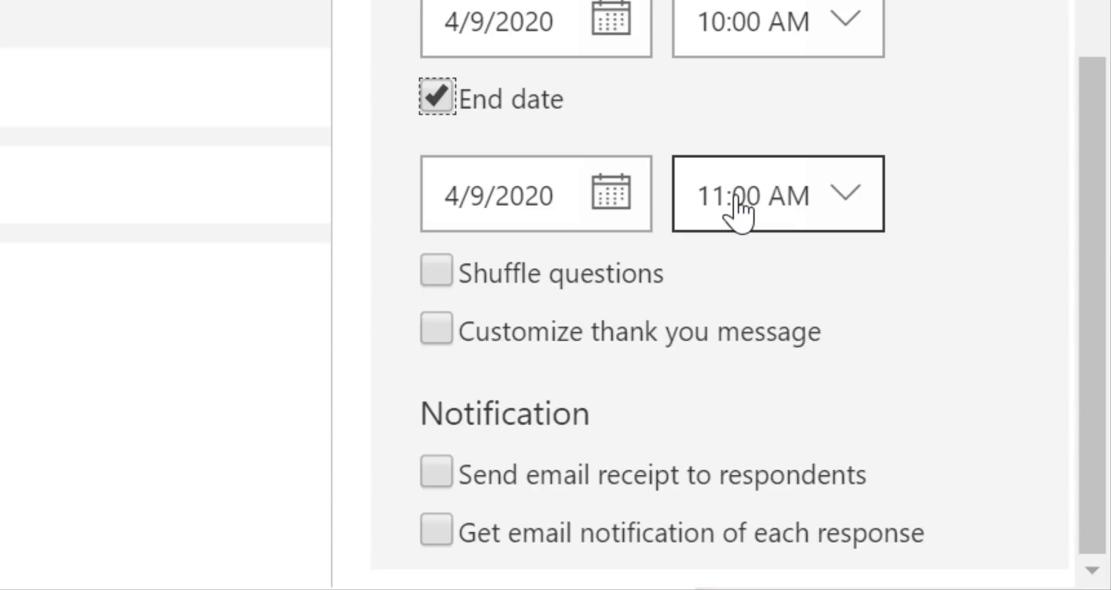
left_click(841, 195)
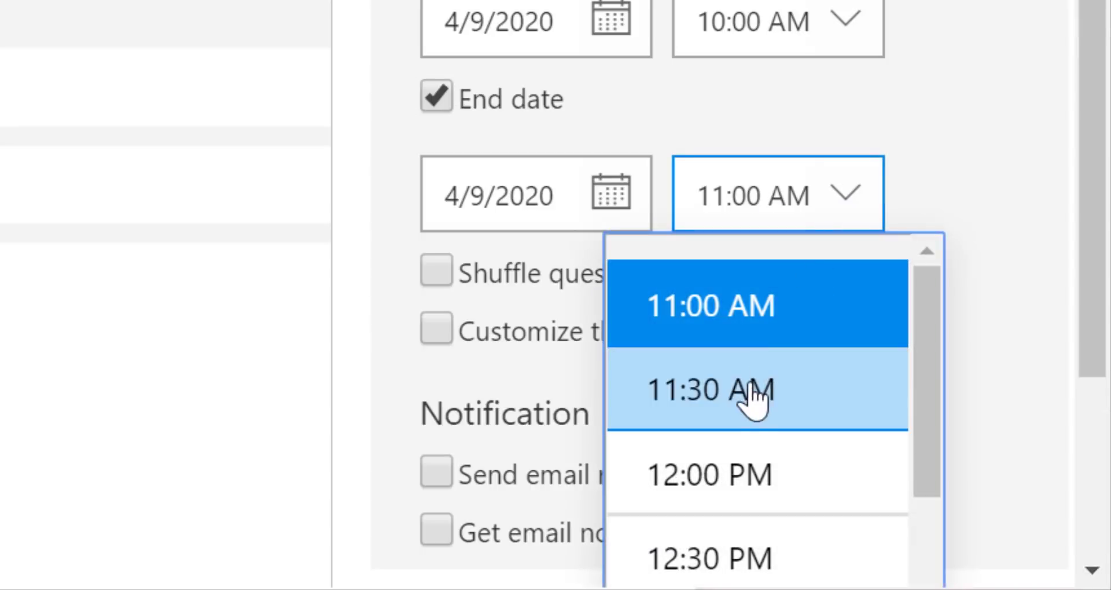
scroll(723, 507, "down", 2)
scroll(729, 405, "up", 2)
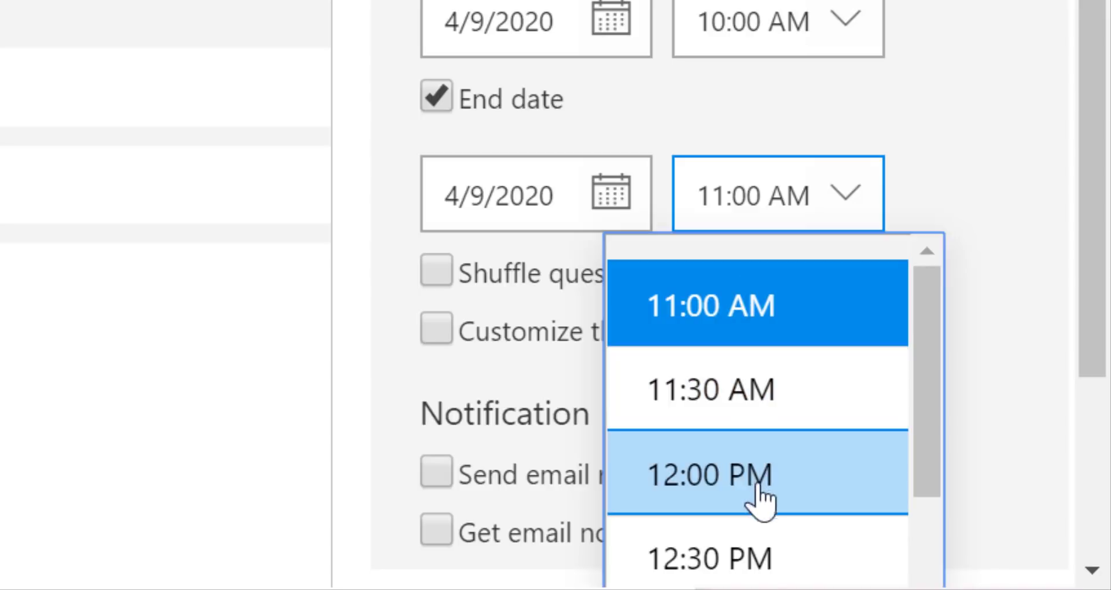
left_click(782, 472)
scroll(788, 434, "up", 10)
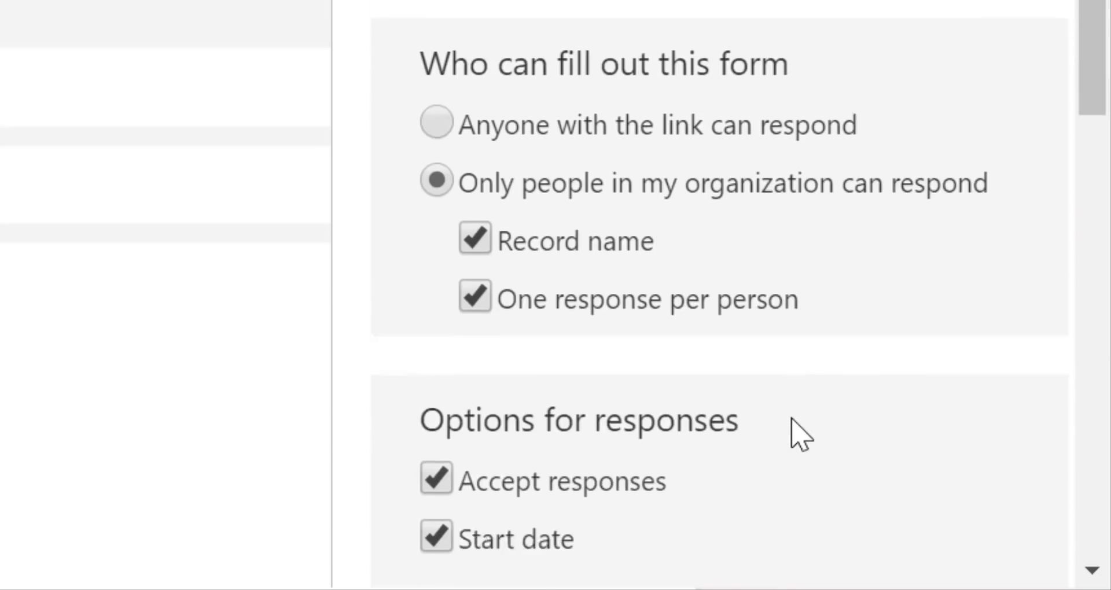
scroll(796, 434, "down", 2)
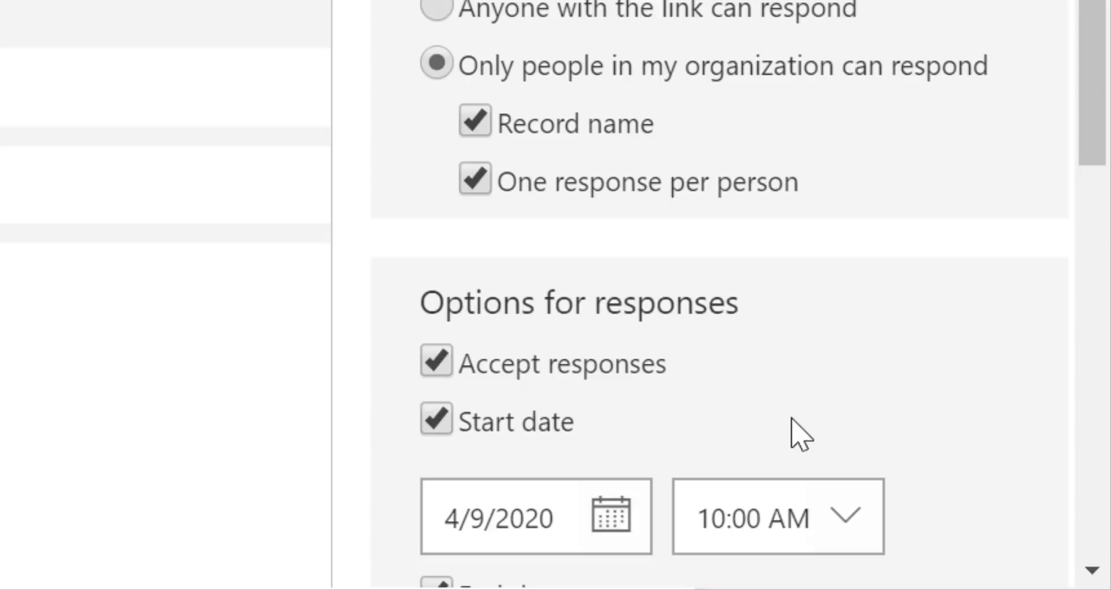
scroll(801, 434, "down", 5)
left_click(775, 440)
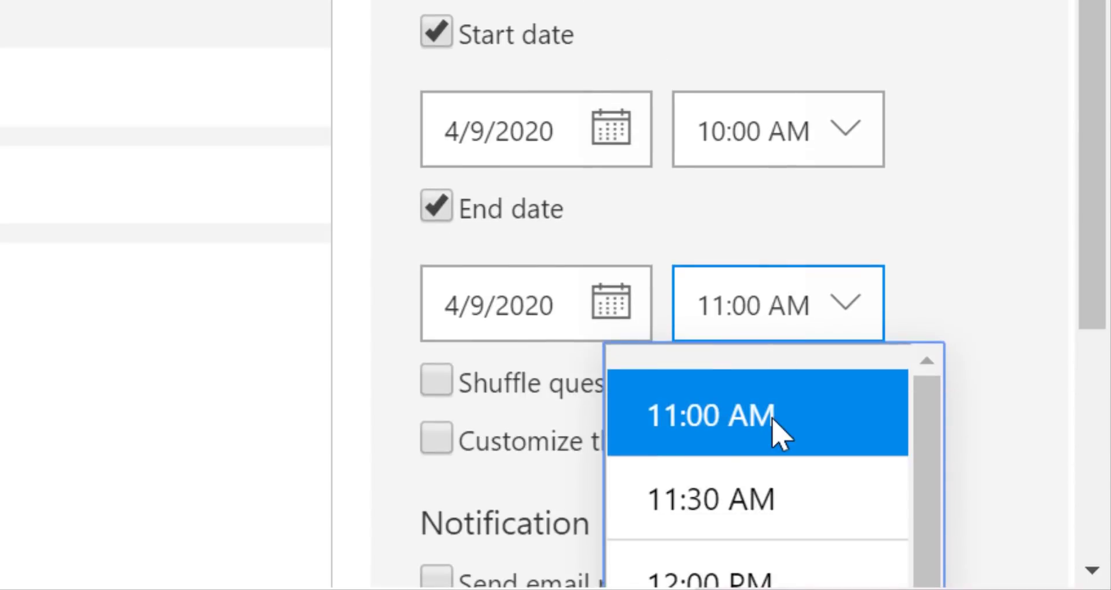
left_click(965, 218)
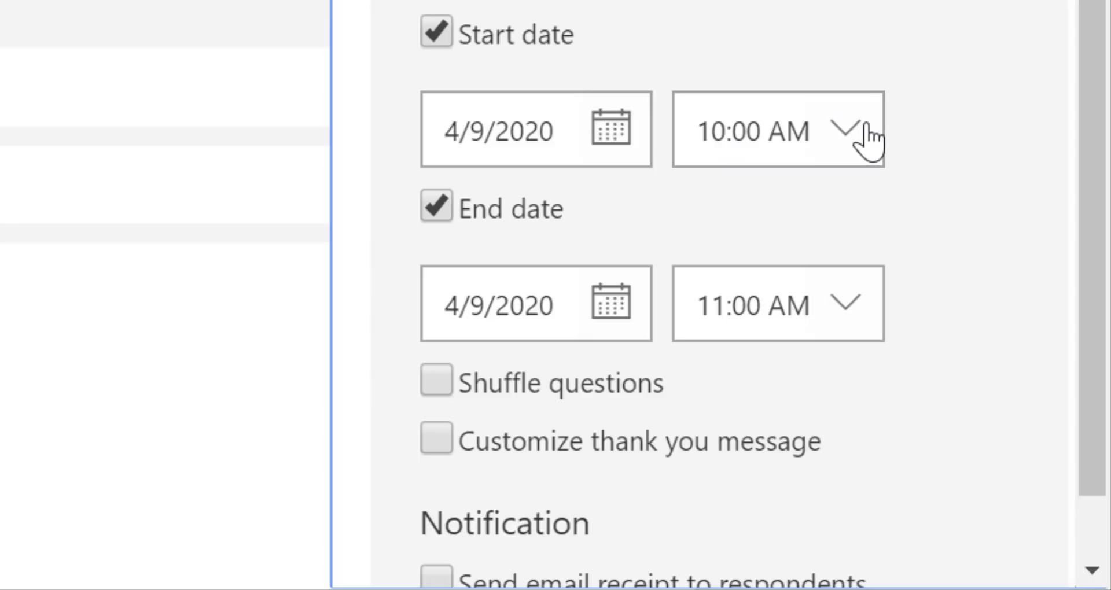
Step: Set the response window to start at 10:30 AM and end at 11:00 AM
left_click(856, 138)
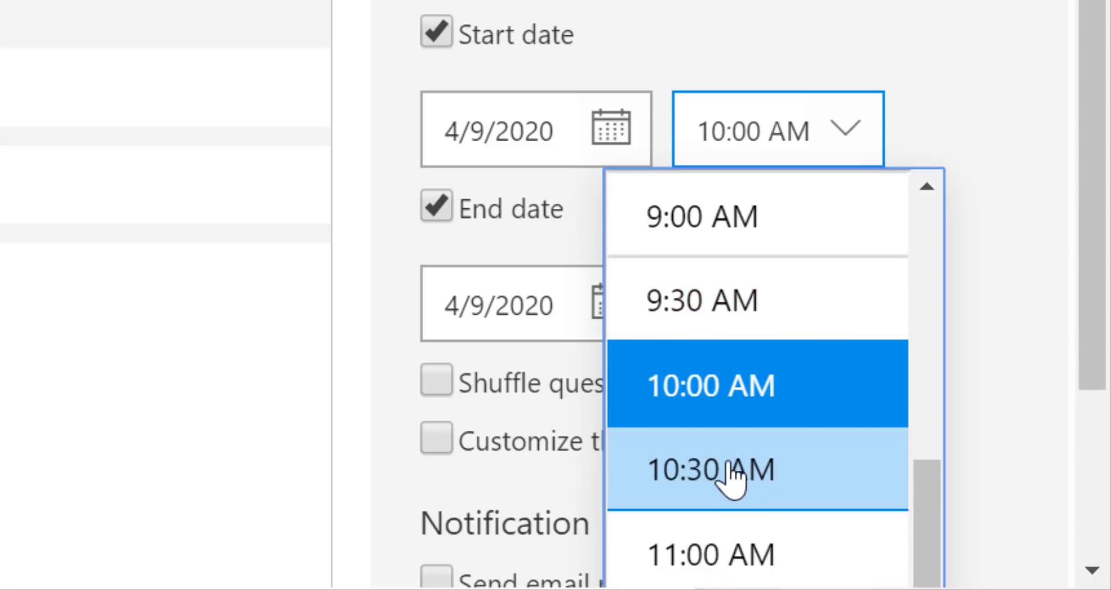
left_click(728, 393)
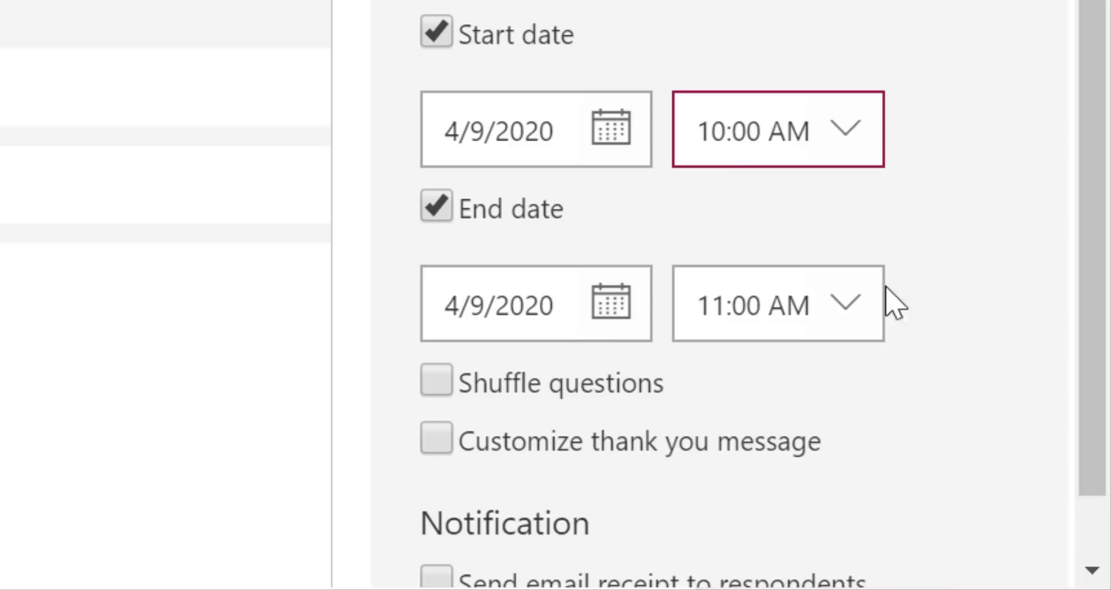
left_click(791, 304)
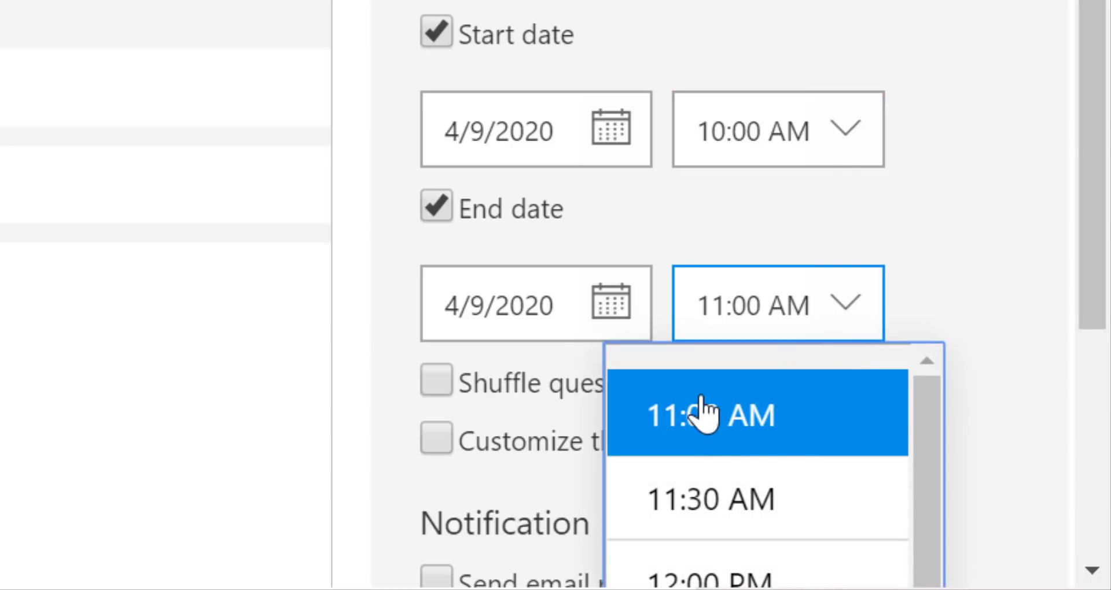
left_click(847, 138)
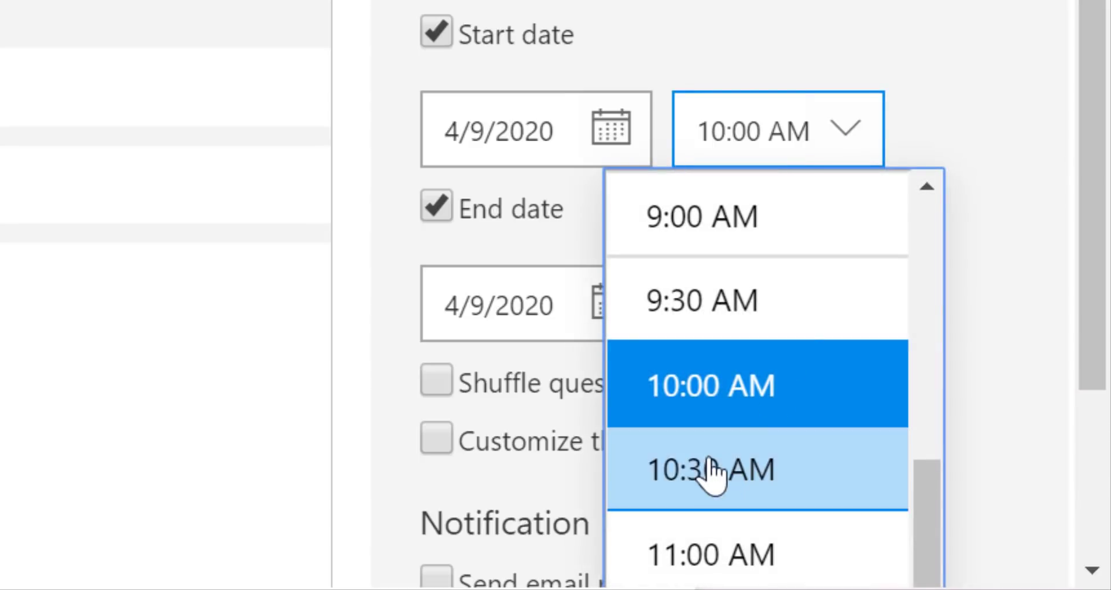
left_click(712, 472)
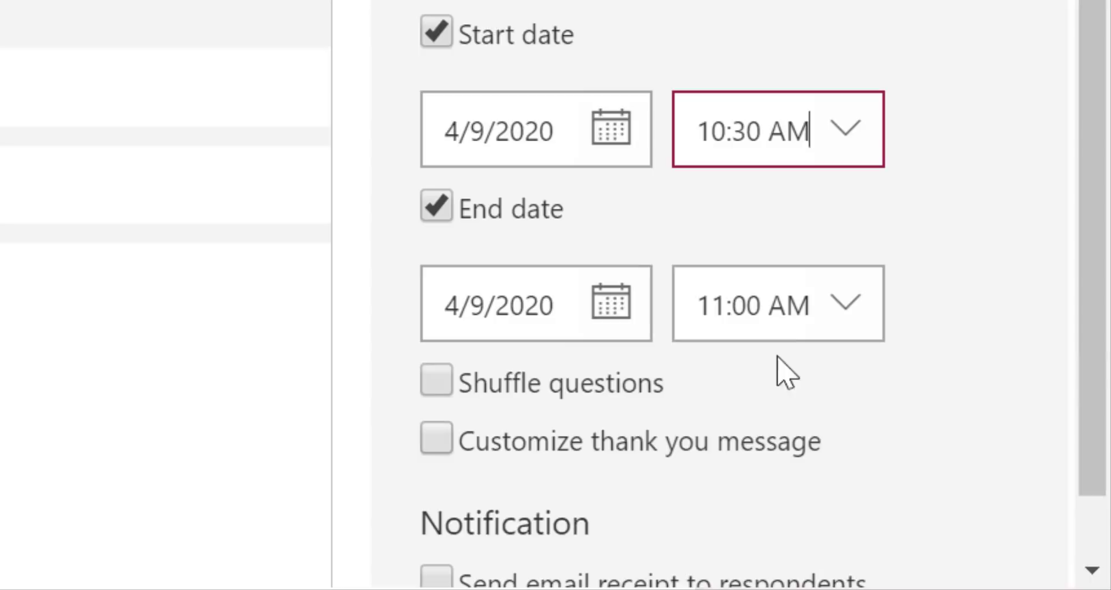
left_click(851, 306)
left_click(691, 425)
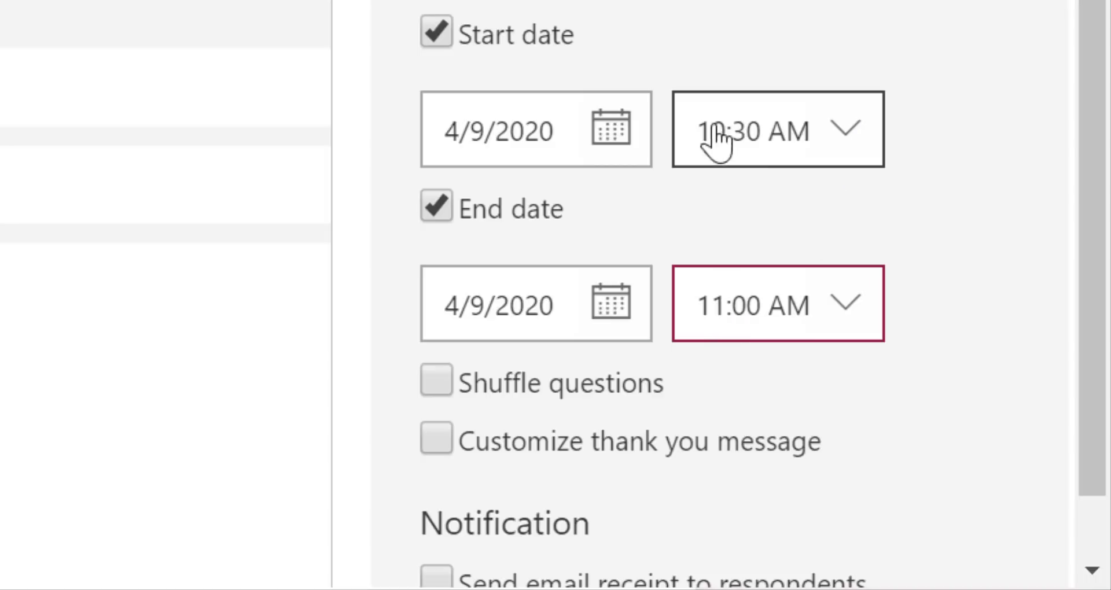
Step: Set the start time to 11:00 AM, then change it to 11:30 AM
left_click(833, 144)
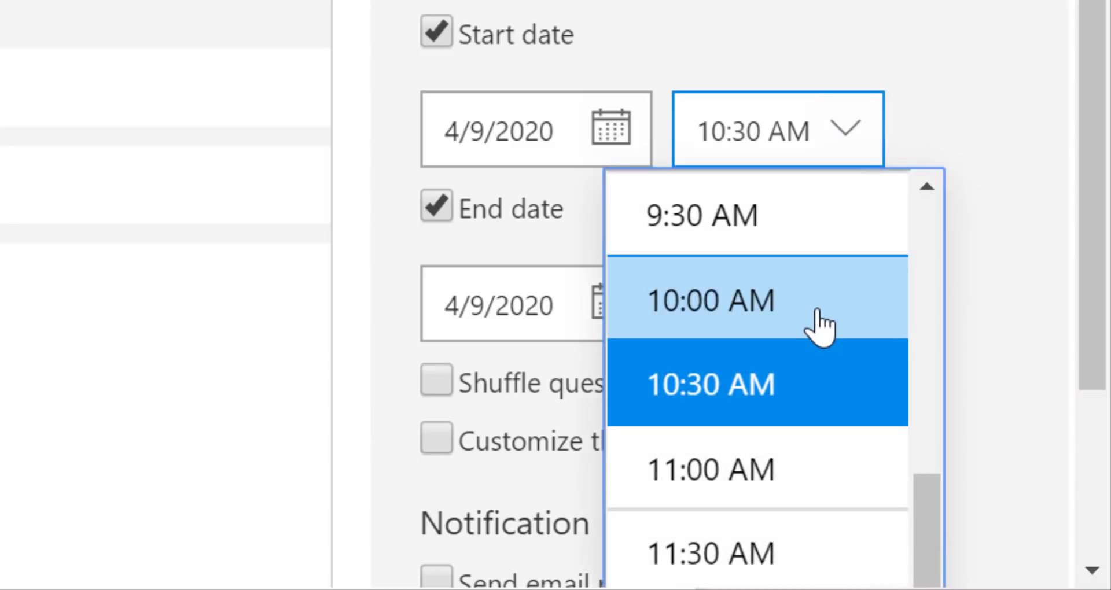
left_click(794, 478)
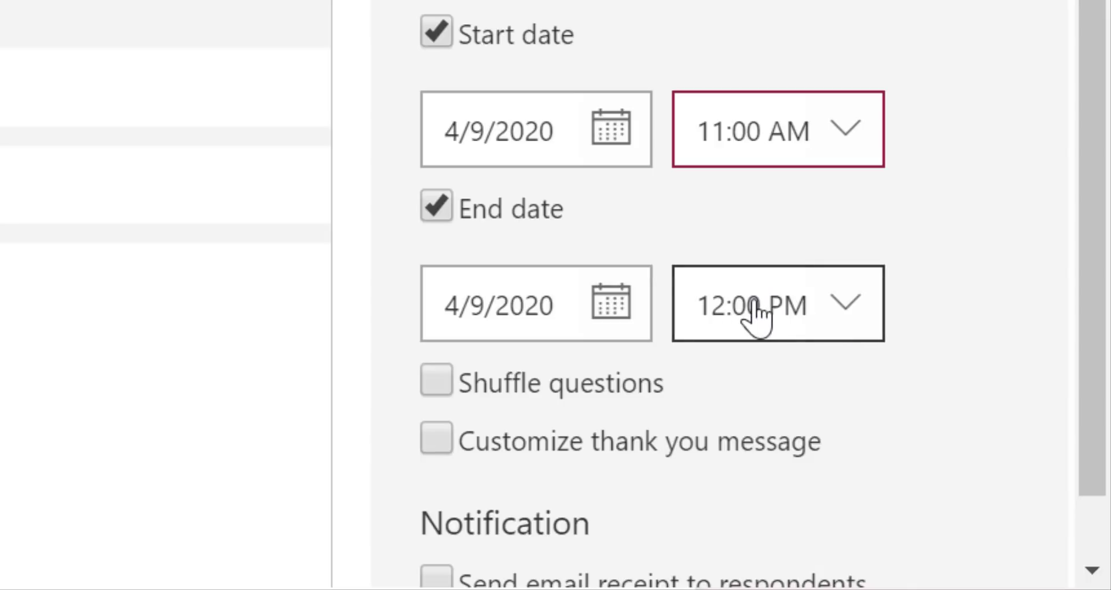
left_click(851, 140)
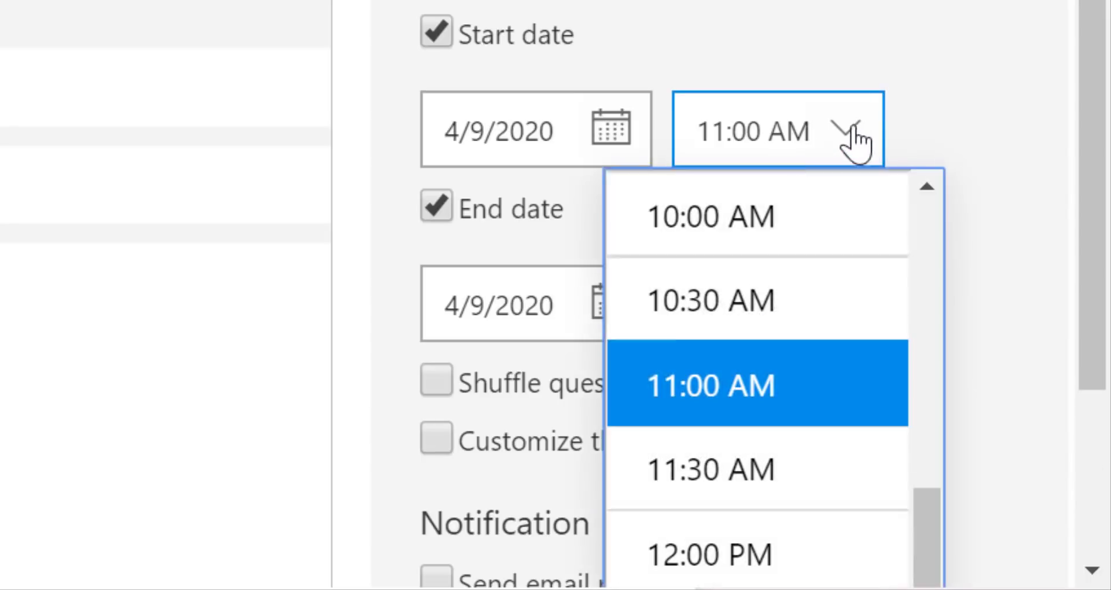
left_click(655, 466)
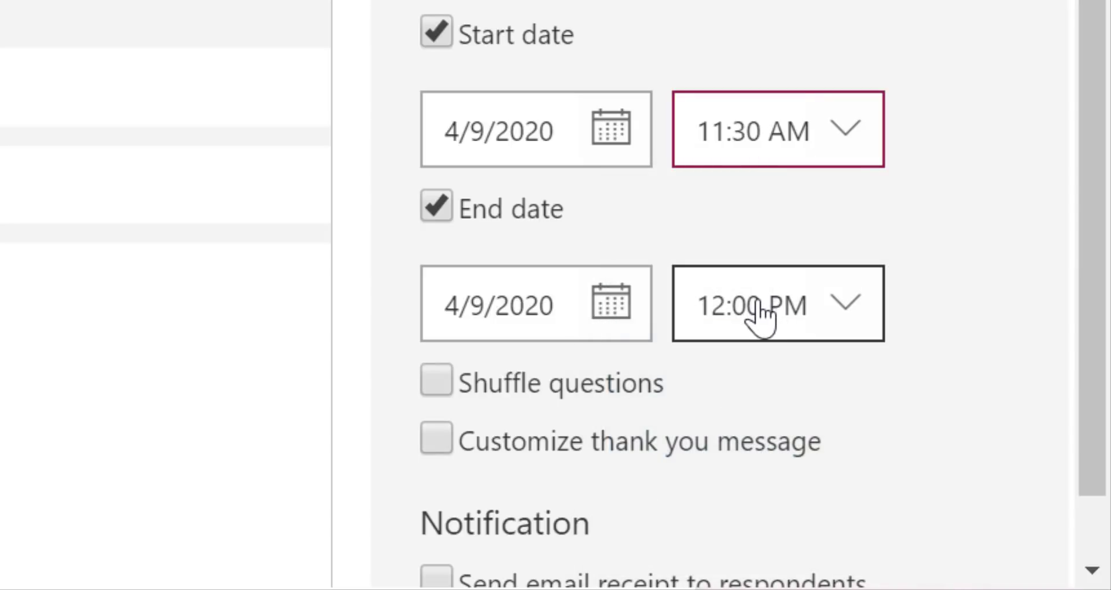
Step: Turn on shuffling of the quiz's questions
scroll(443, 289, "down", 2)
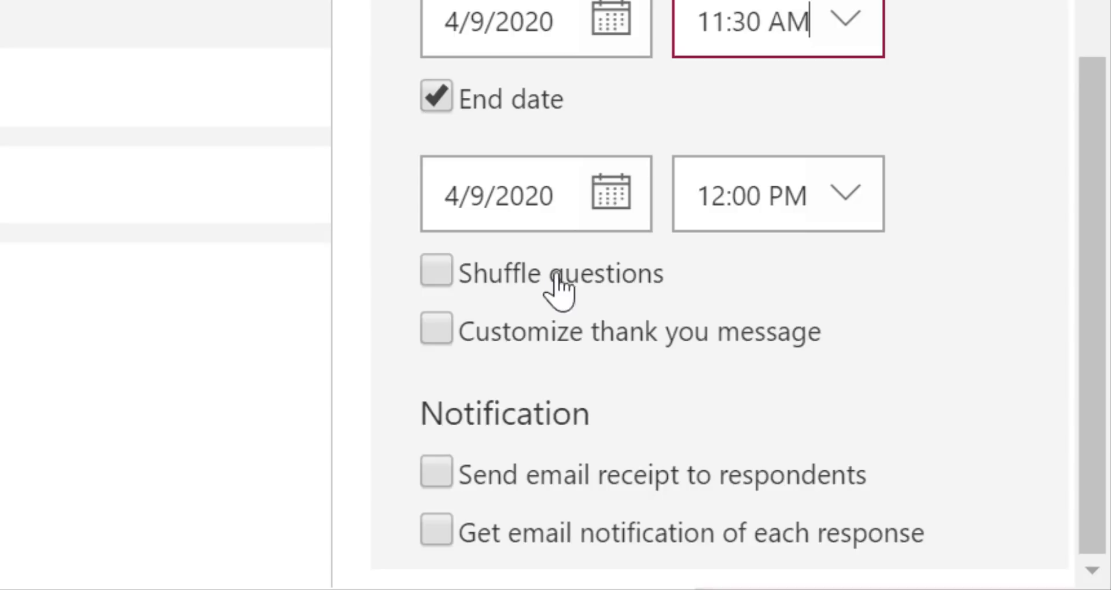
left_click(448, 277)
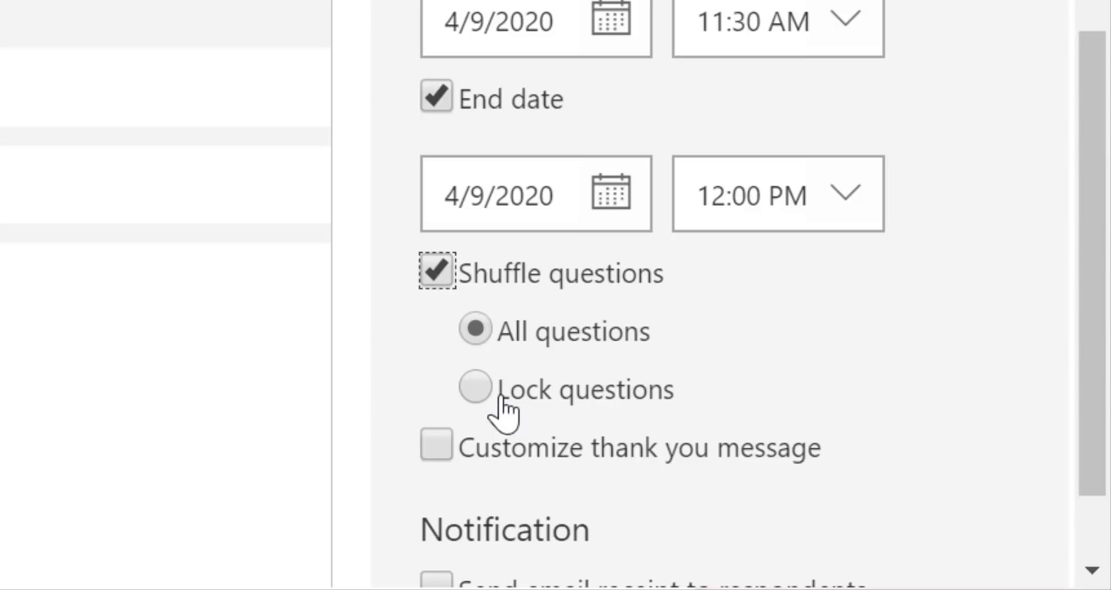
Step: Try locking questions 1 to 3 out of the shuffle, and return to shuffling all questions
left_click(477, 388)
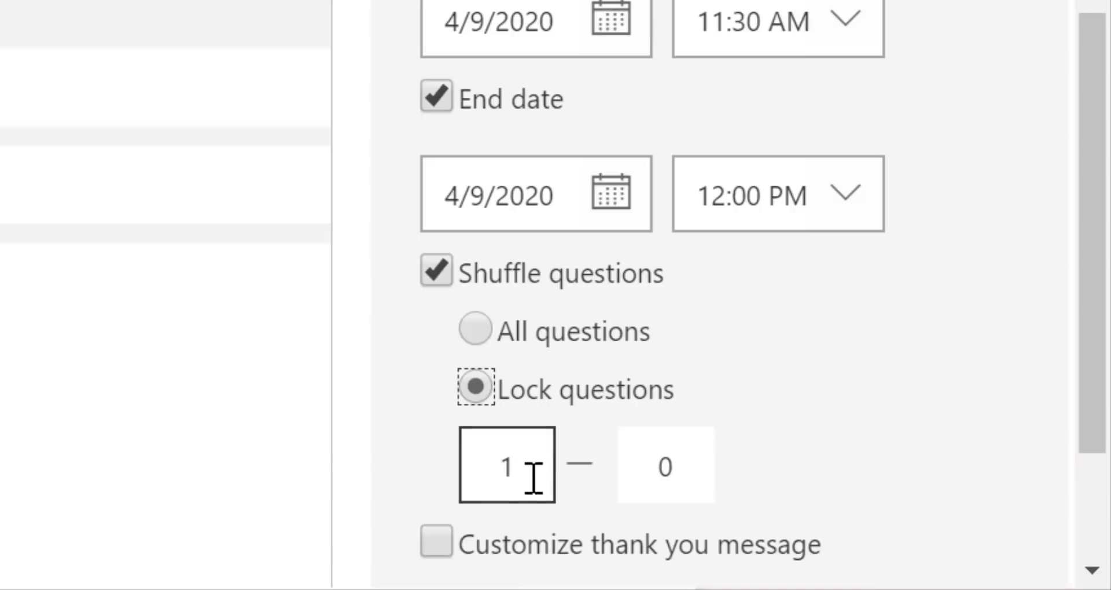
scroll(527, 463, "down", 3)
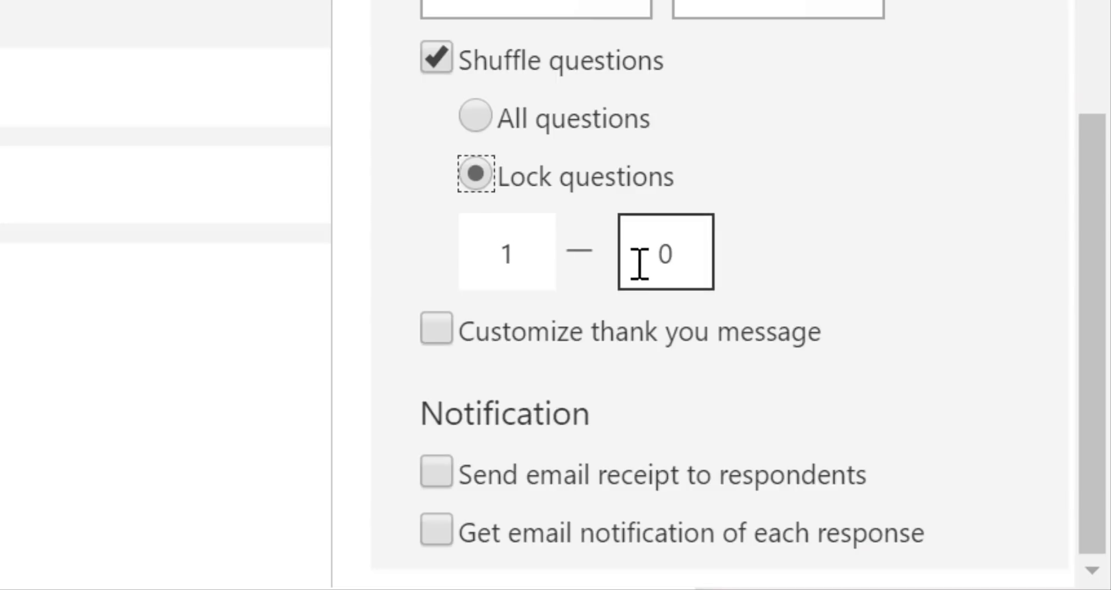
double_click(674, 252)
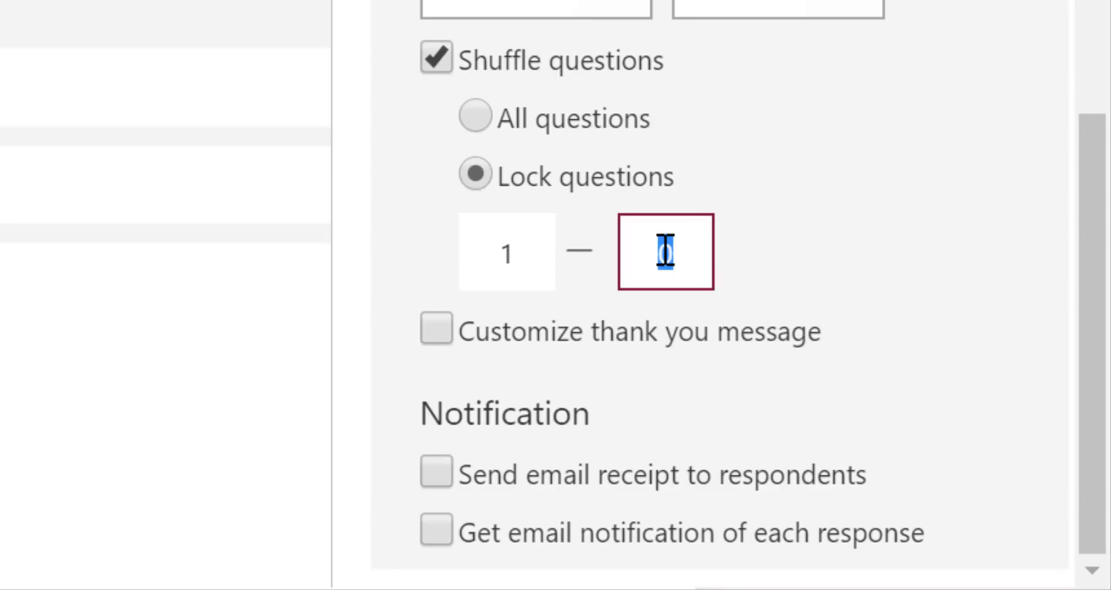
type("3")
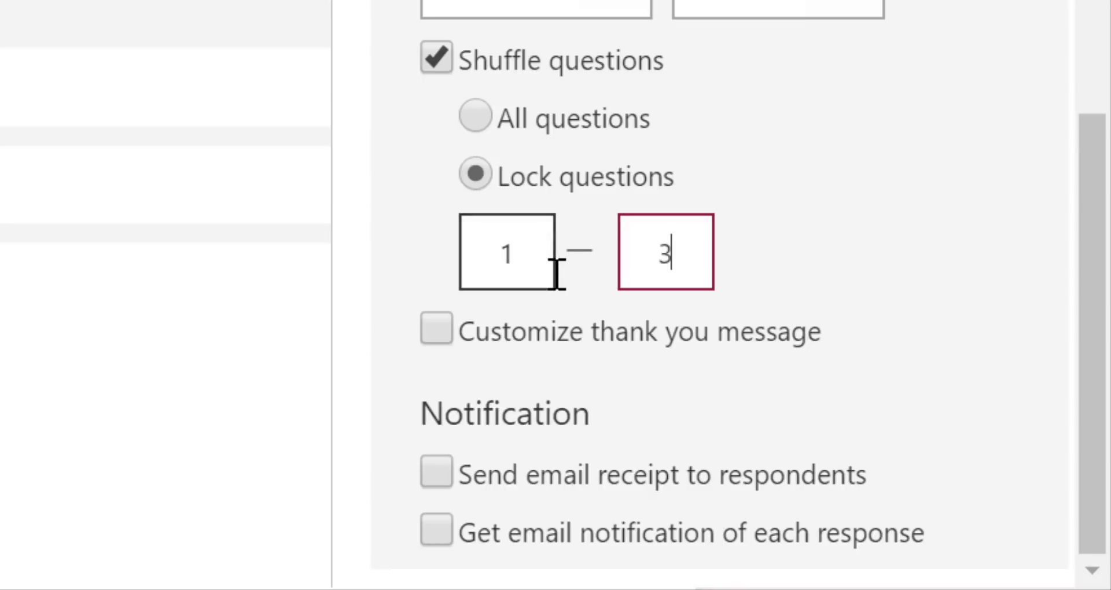
left_click_drag(682, 251, 619, 249)
type("0")
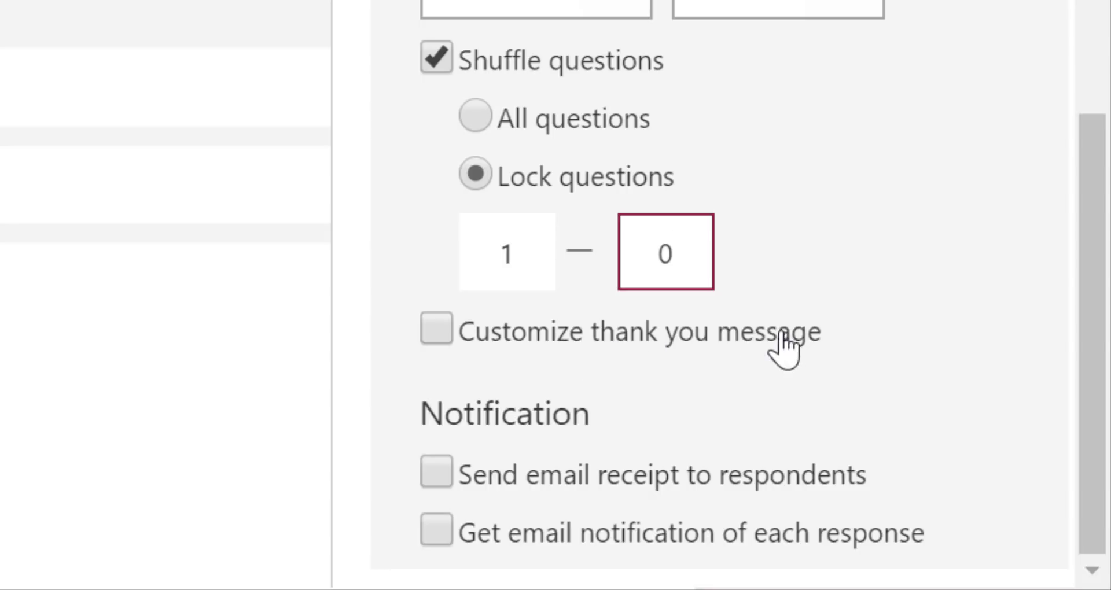
left_click(449, 345)
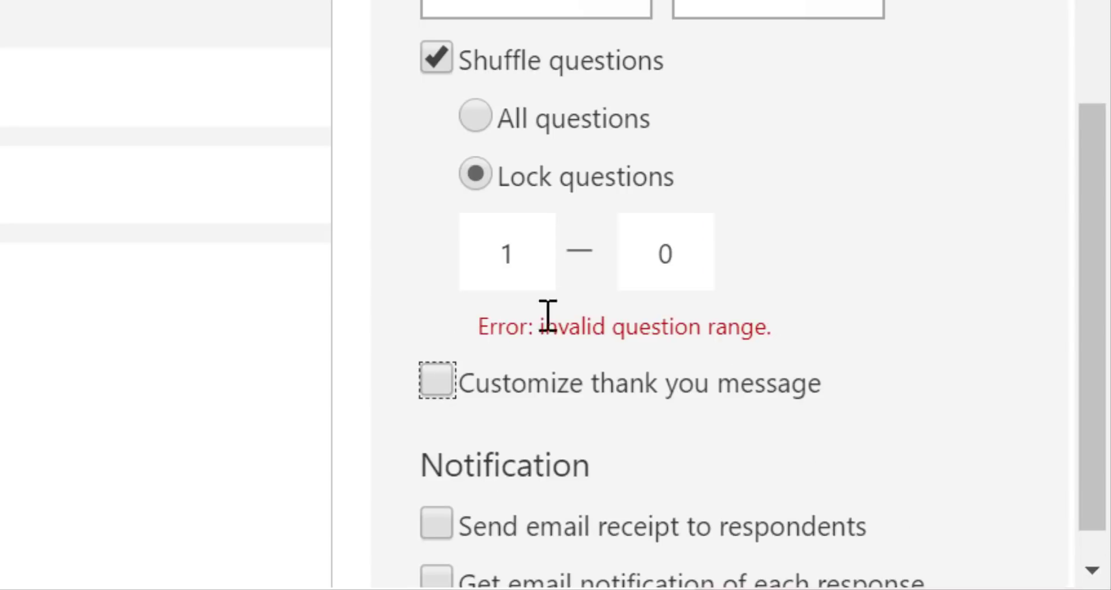
left_click(493, 122)
Step: Enable a custom thank-you message and replace its text with "مع أطيب الامنيات بالتوفيق والنجاح"
left_click(441, 330)
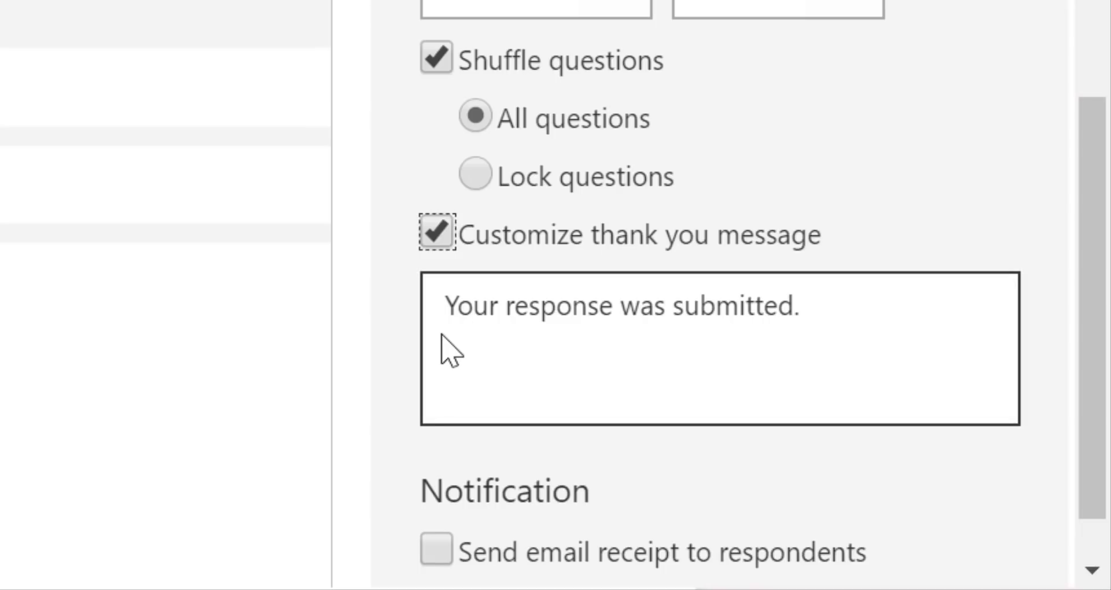
triple_click(821, 312)
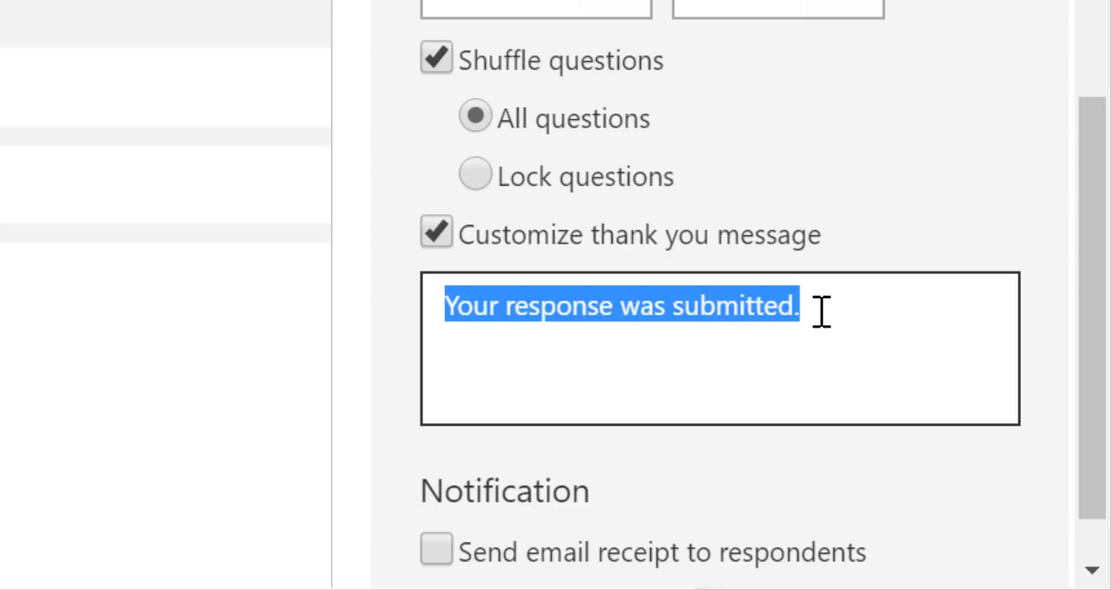
type("م")
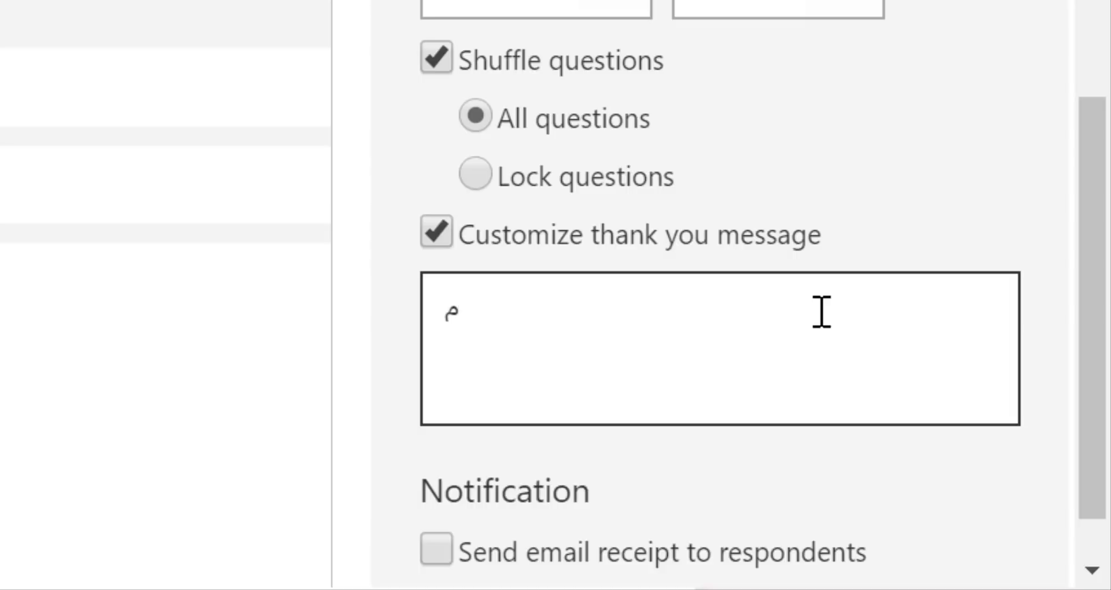
type("ع أ")
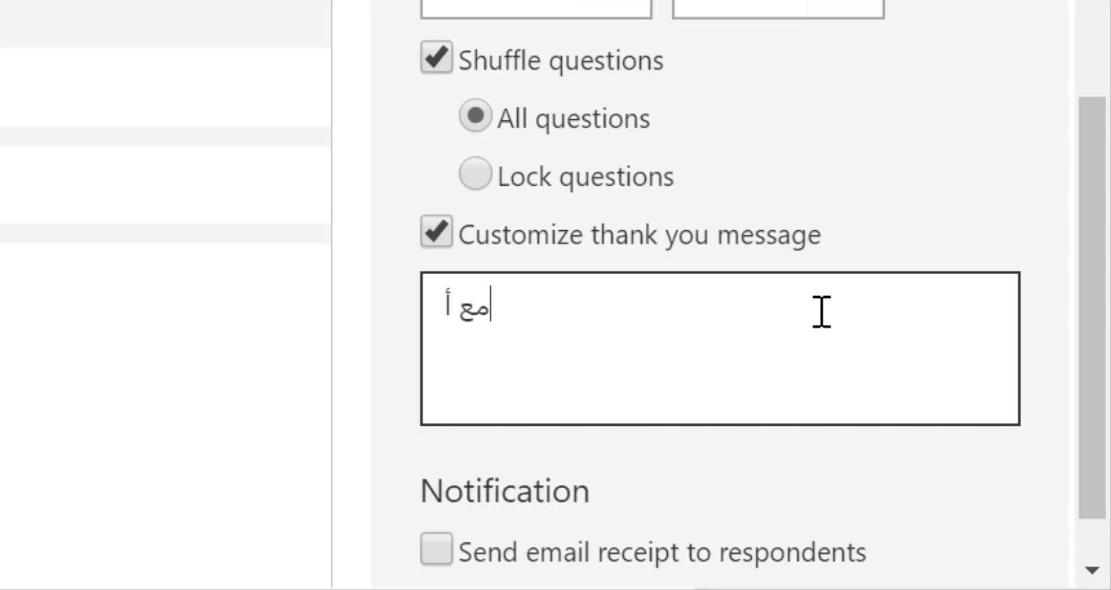
type("طيب")
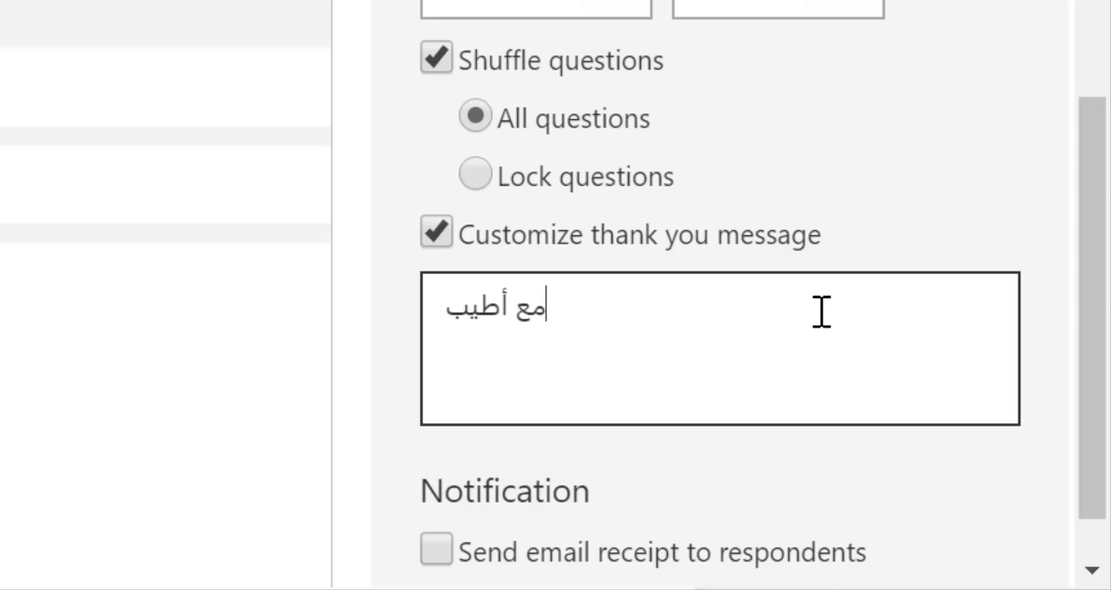
type(" الامنيات")
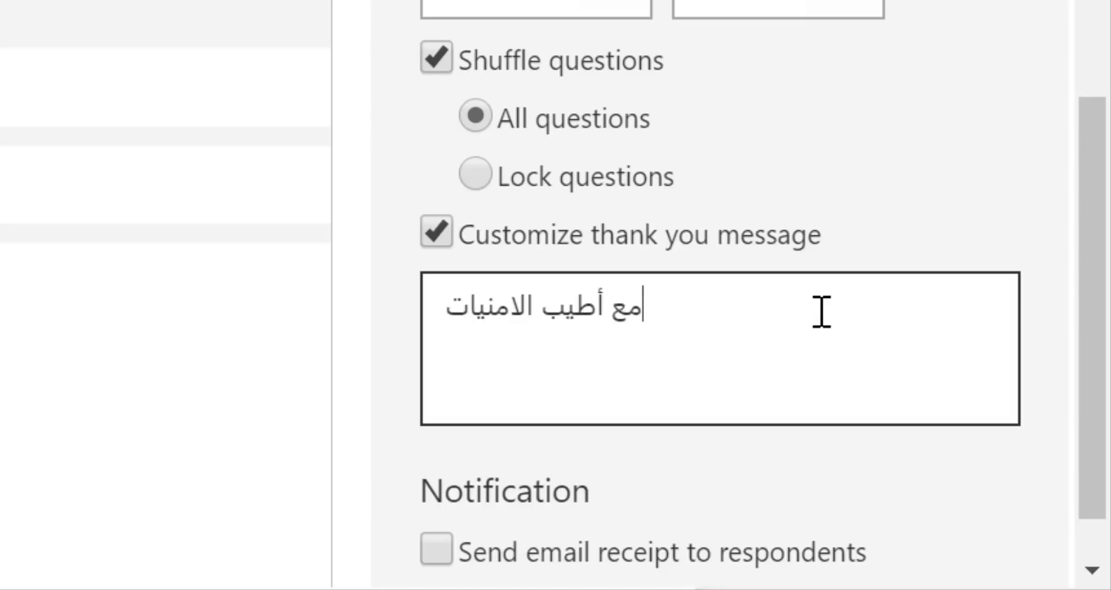
type(" بالتو")
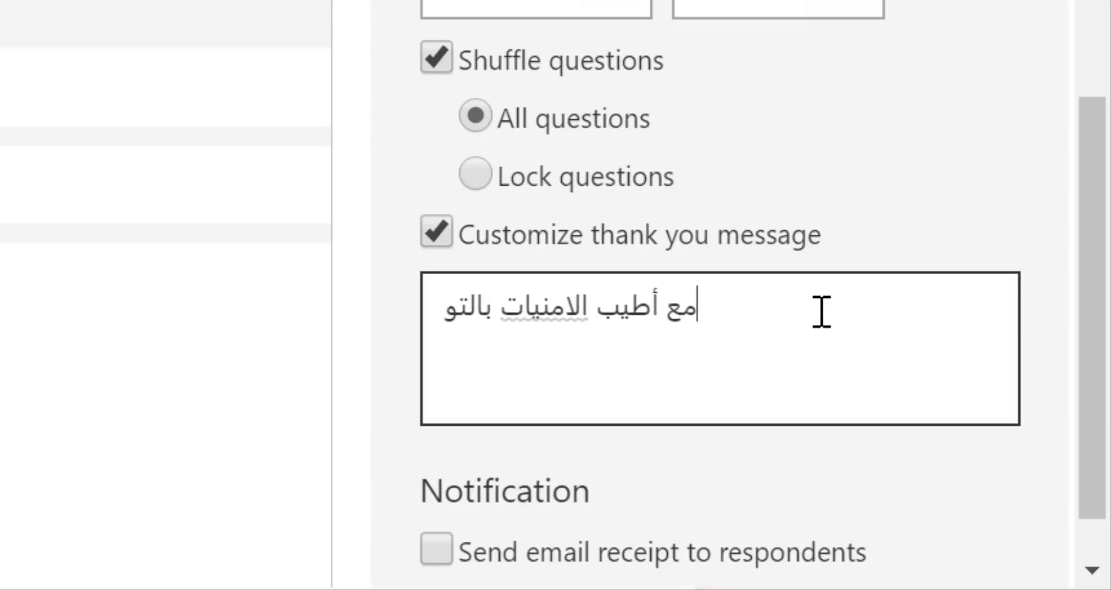
type("فيق وال")
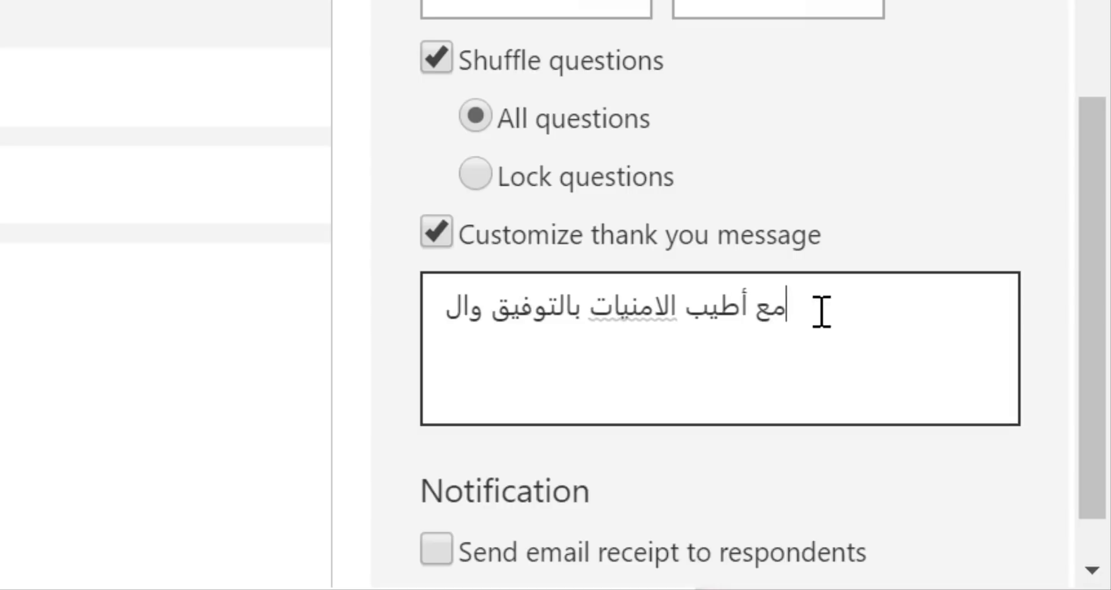
type("نجاح")
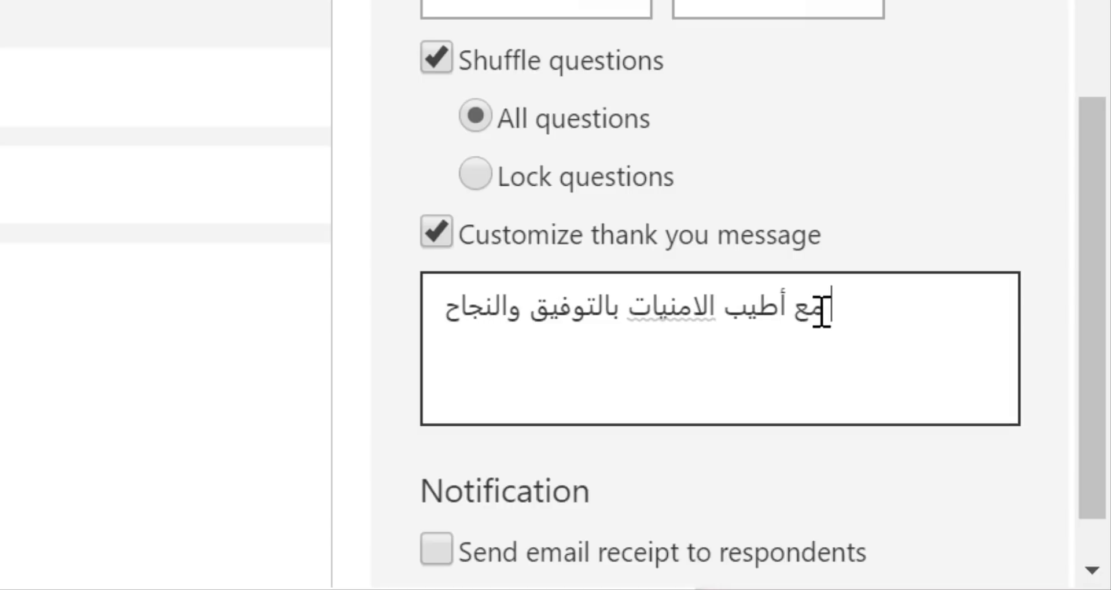
Step: Correct the misspelled word in the thank-you message to "الأمنيات"
right_click(669, 305)
left_click(666, 0)
left_click(868, 156)
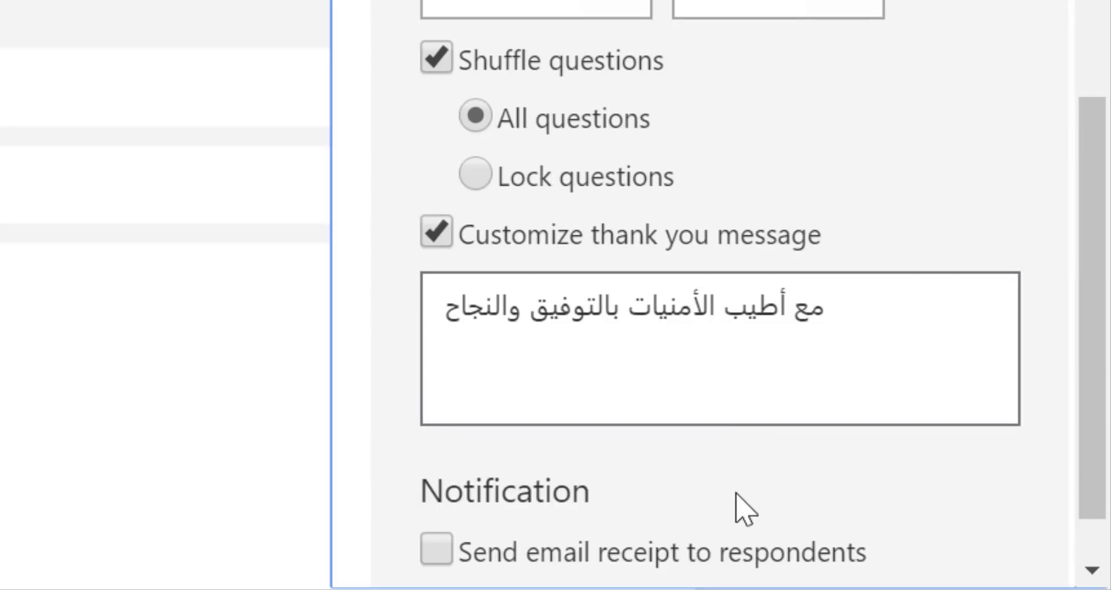
Step: Enable email receipts to respondents and email notification of each response
scroll(738, 508, "down", 1)
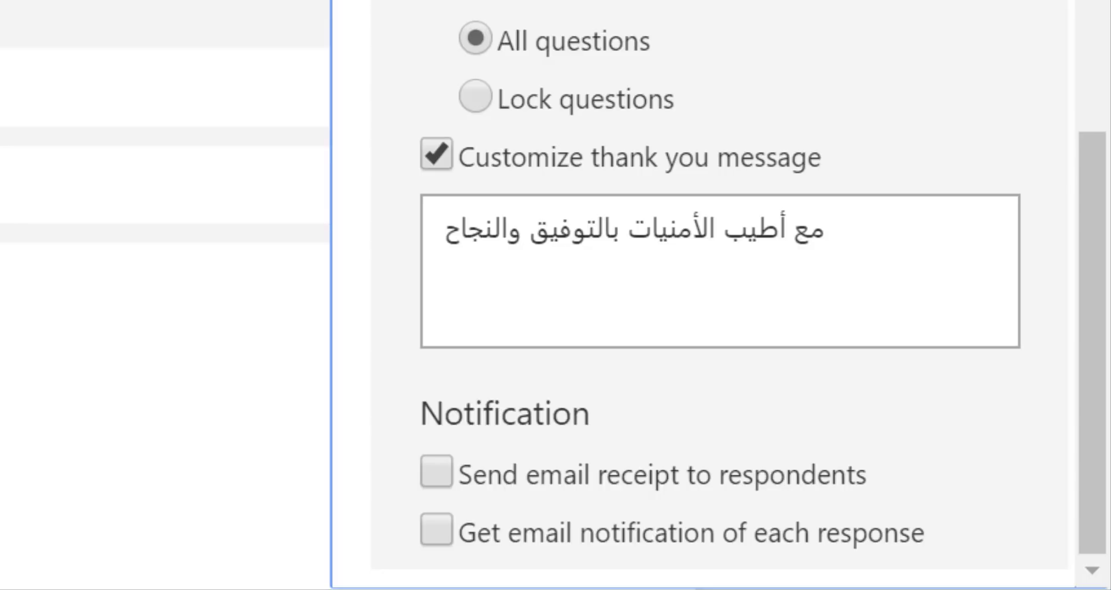
scroll(597, 381, "up", 10)
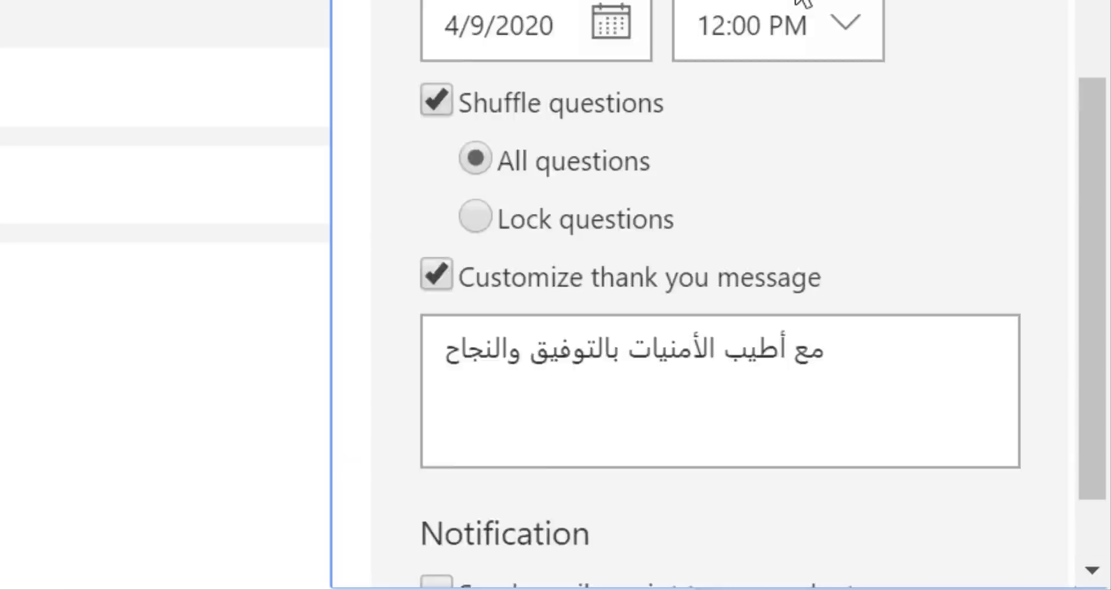
scroll(719, 87, "down", 10)
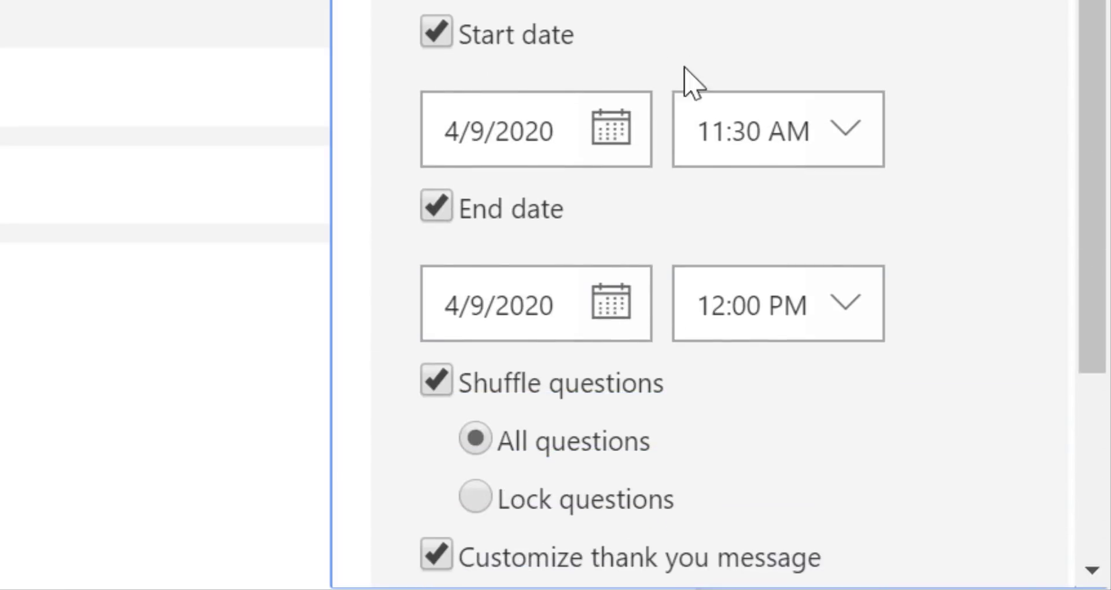
scroll(700, 486, "down", 5)
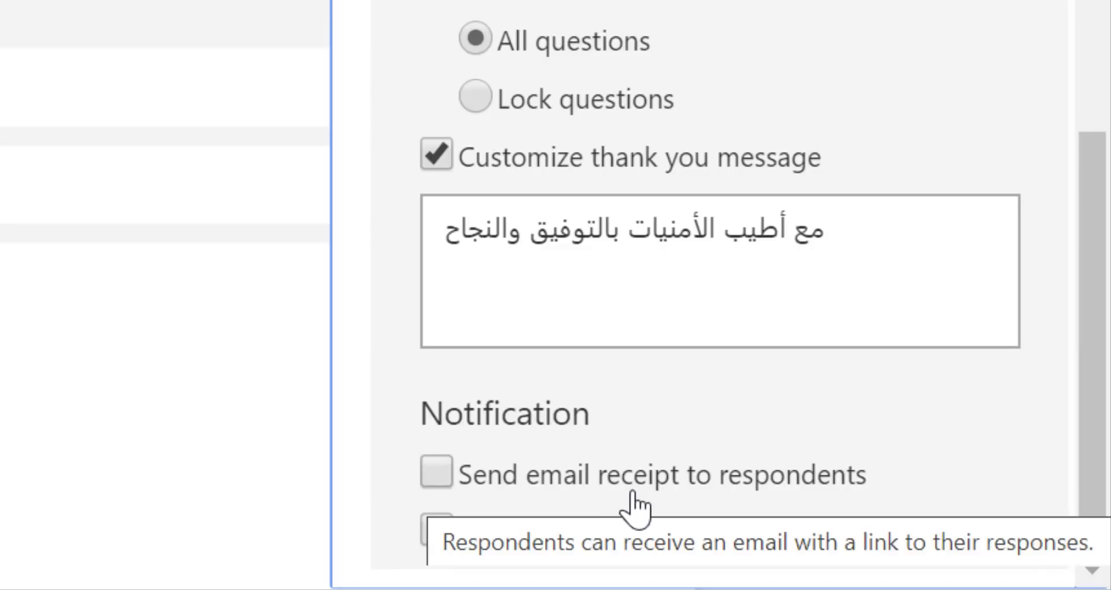
left_click(443, 470)
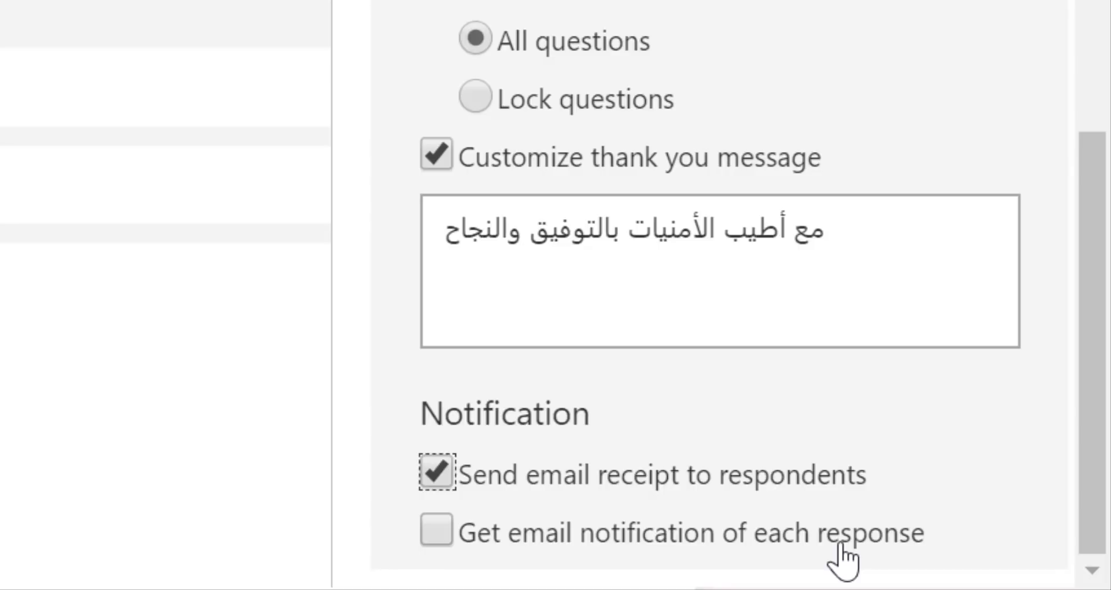
left_click(435, 527)
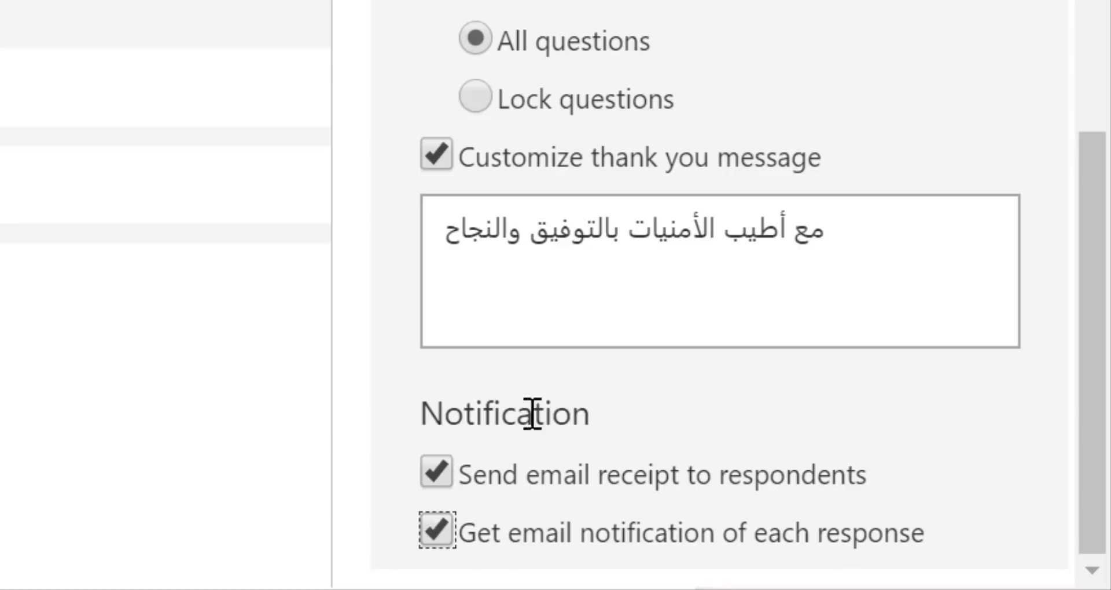
Step: Review the quiz's respondent, response and notification settings, and open the sharing options
scroll(643, 303, "up", 10)
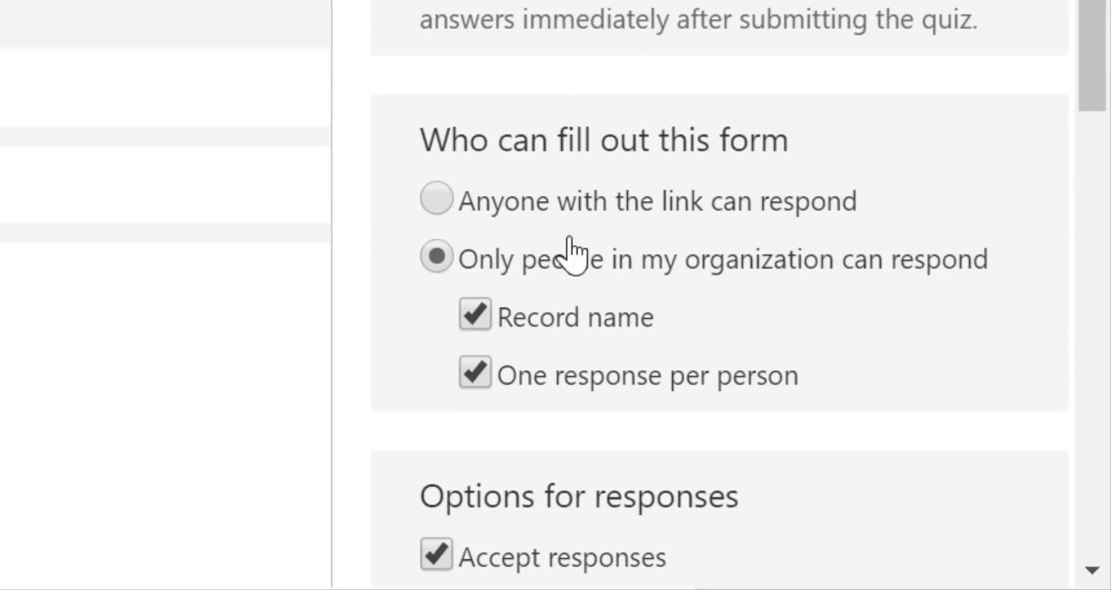
scroll(571, 284, "down", 5)
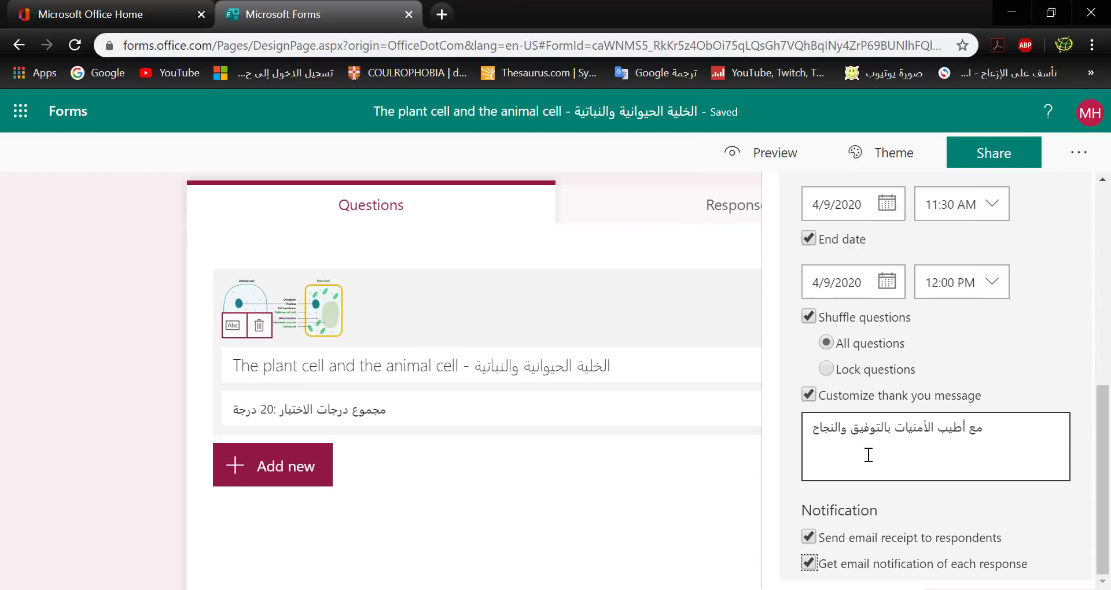
scroll(870, 460, "up", 5)
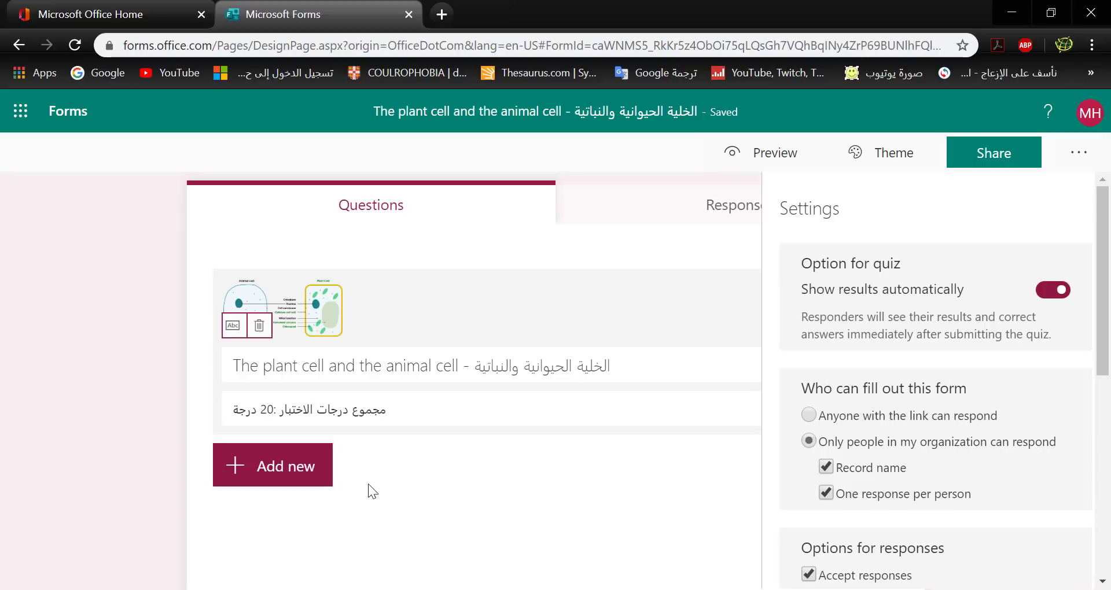
left_click(907, 162)
left_click(994, 152)
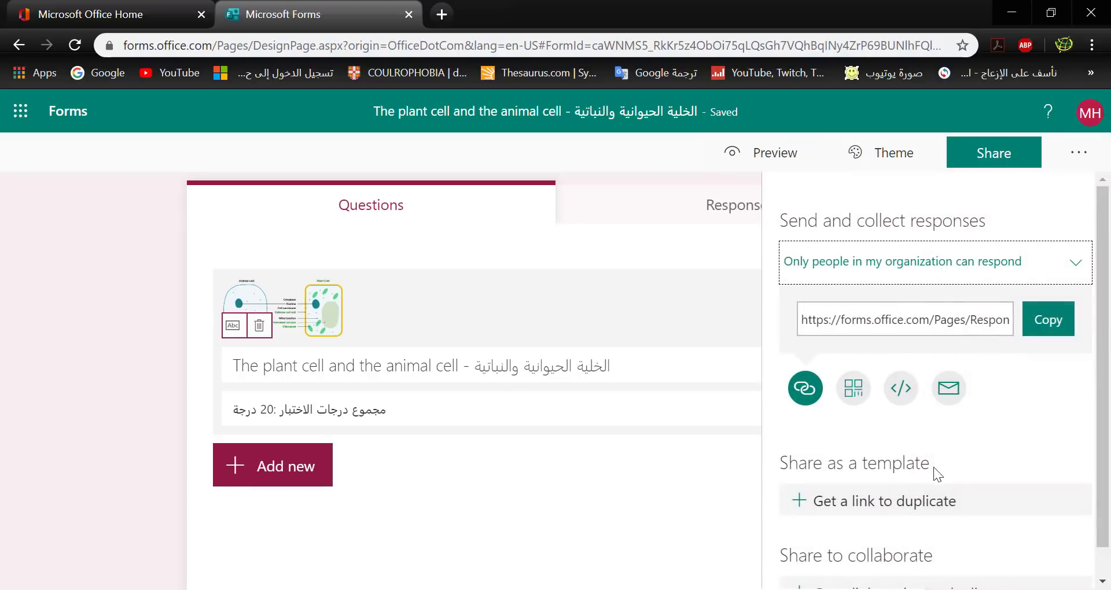
Step: Reopen the quiz settings, check the response options and automatic results option, and close the settings
left_click(1079, 153)
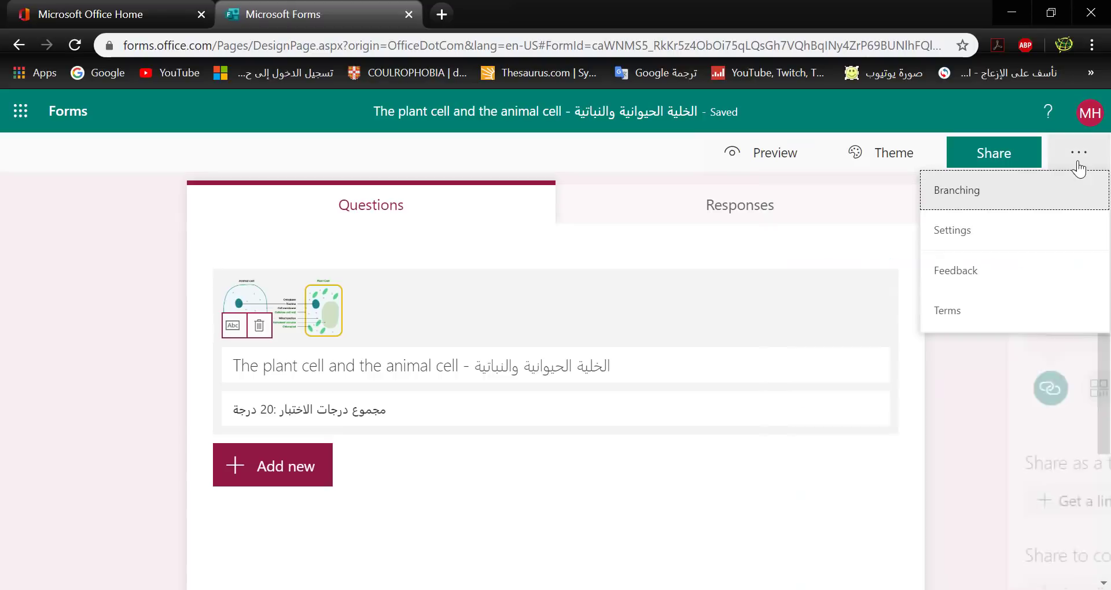
left_click(978, 230)
scroll(790, 399, "down", 5)
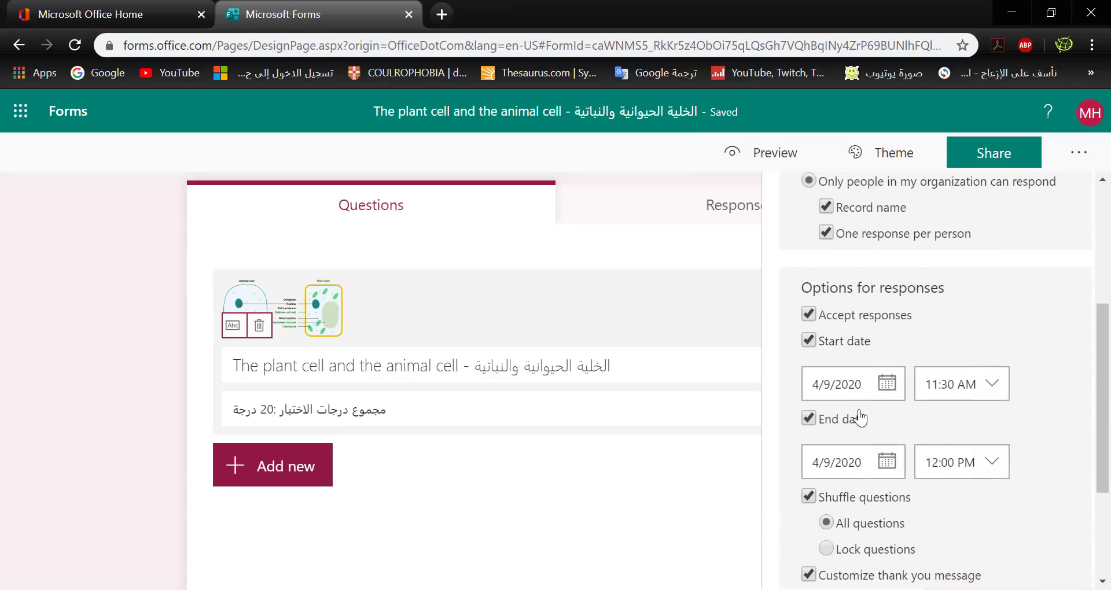
scroll(814, 398, "down", 2)
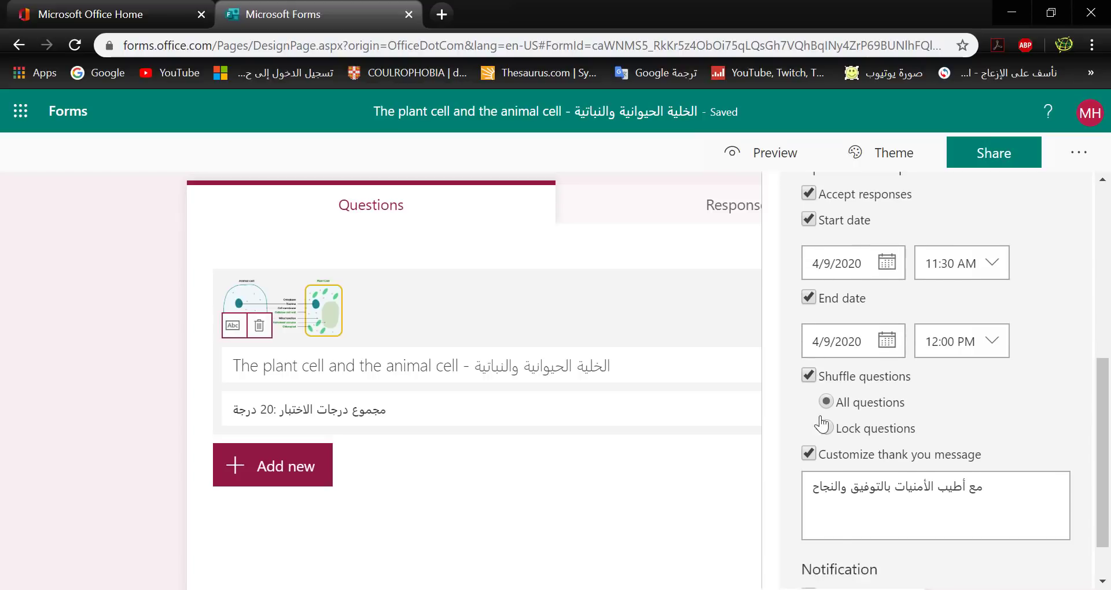
scroll(866, 532, "up", 10)
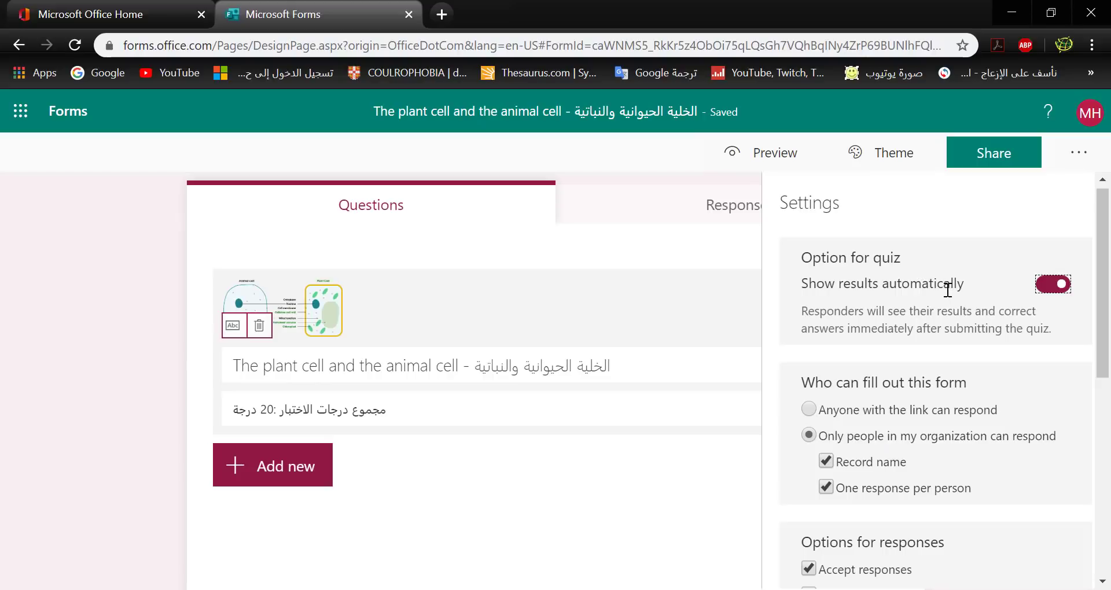
left_click(665, 519)
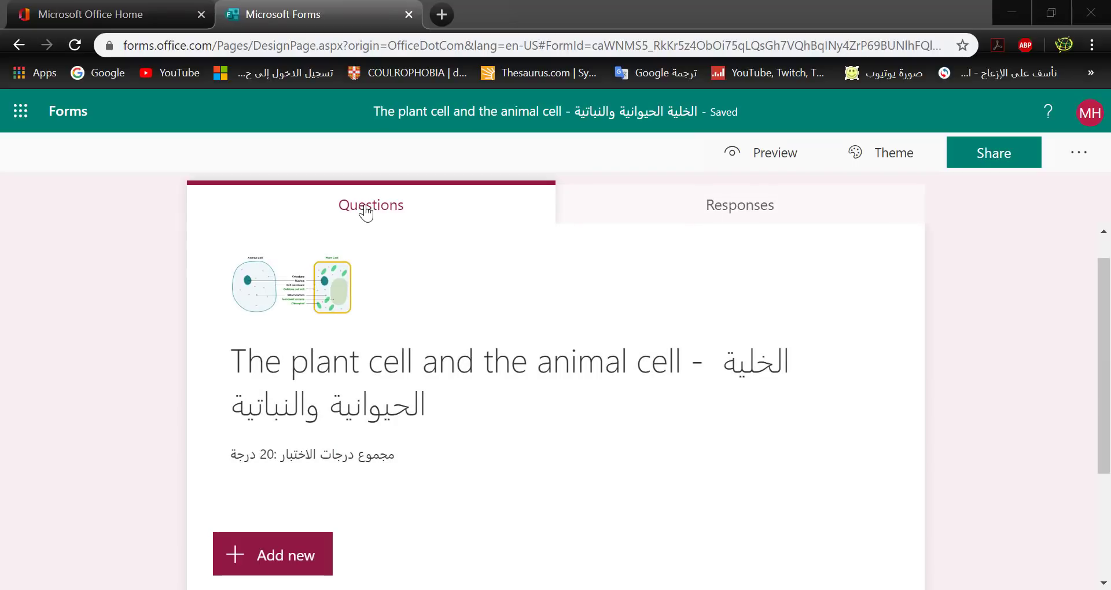
scroll(384, 385, "down", 3)
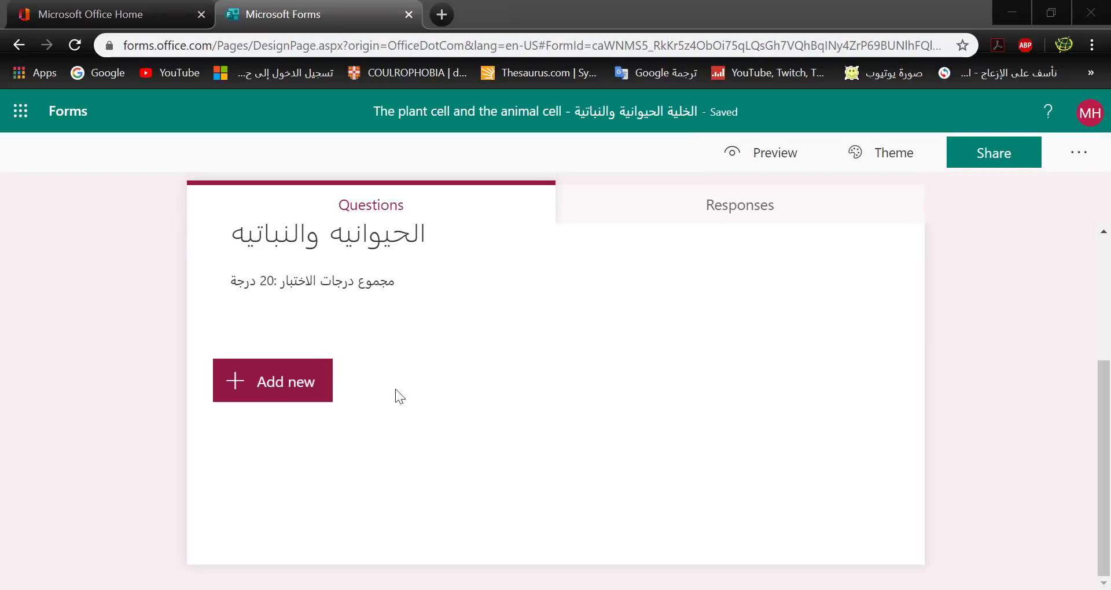
scroll(397, 348, "up", 3)
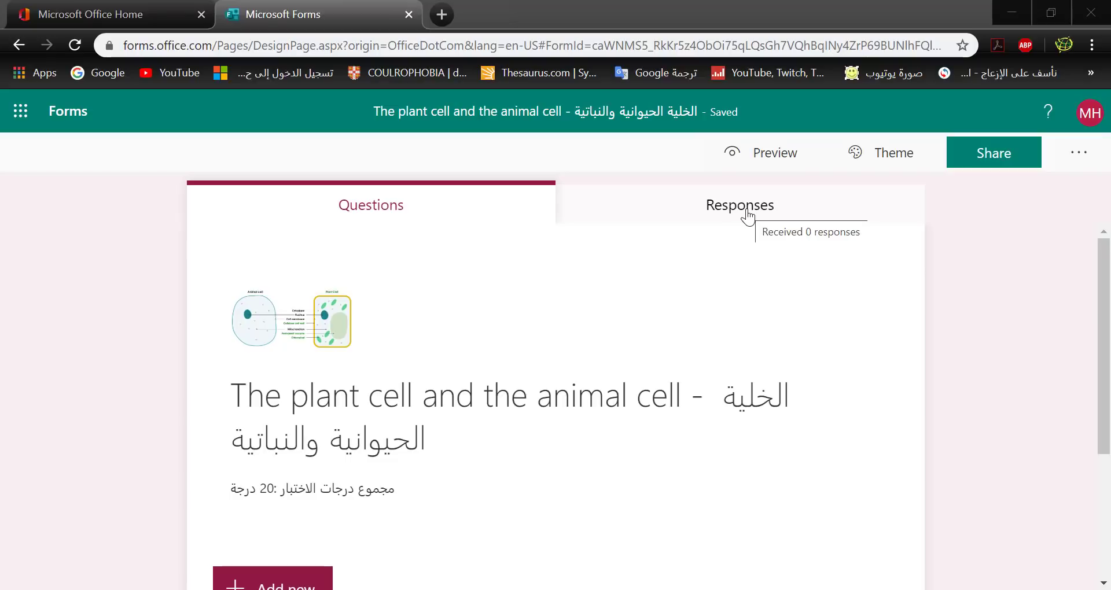
Step: Check the quiz's responses summary and return to its questions
left_click(747, 215)
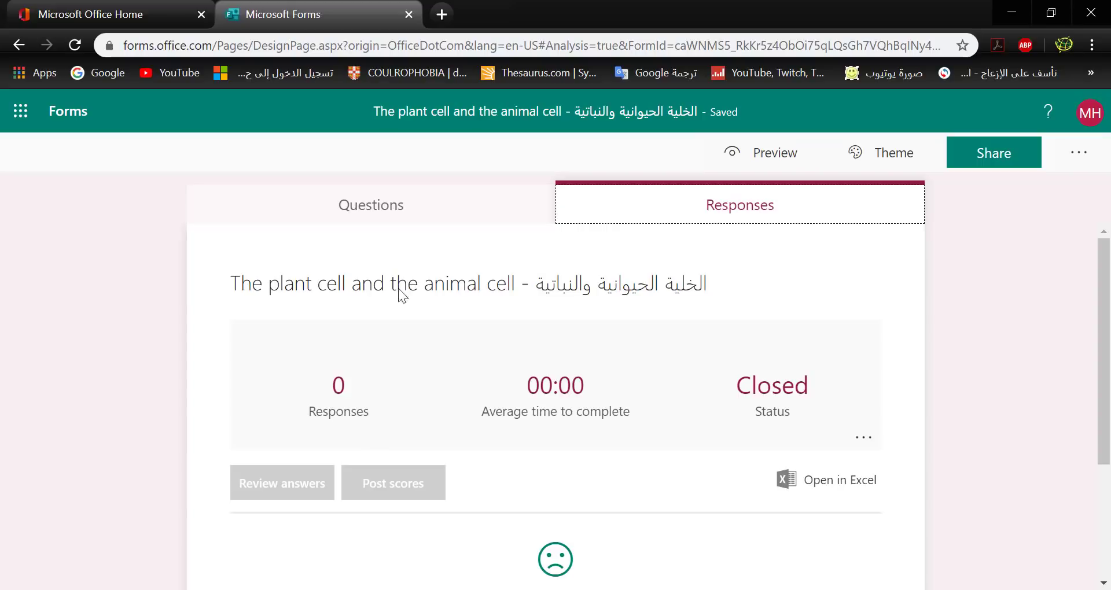
left_click(380, 214)
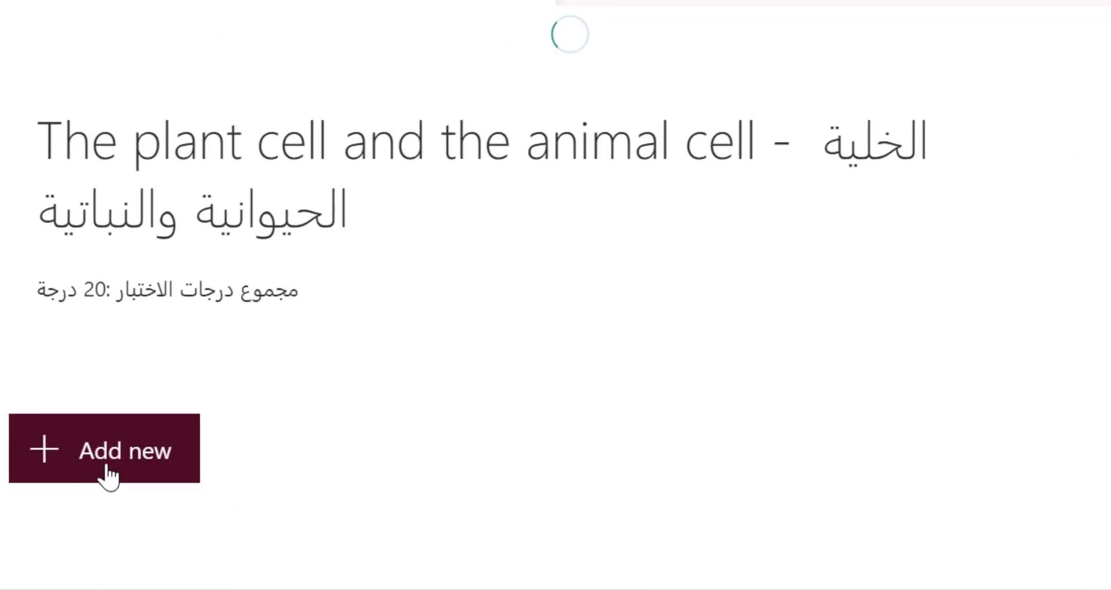
Step: Look over the available question types and add a choice question reading "لوحة المفاتيح هي من وحدات"
left_click(114, 471)
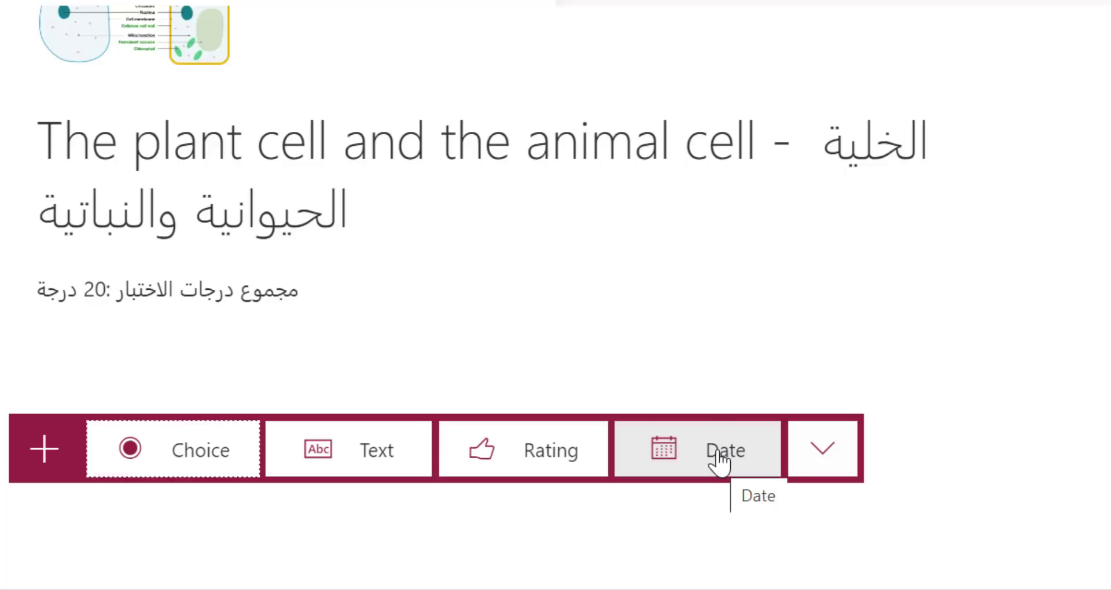
left_click(823, 455)
mouse_move(855, 397)
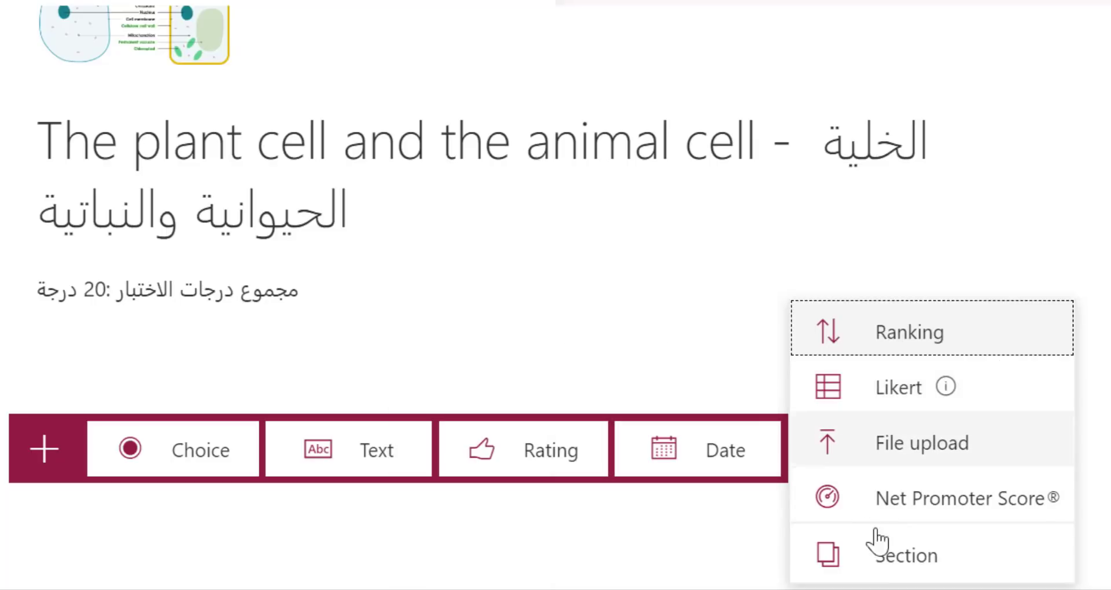
mouse_move(913, 410)
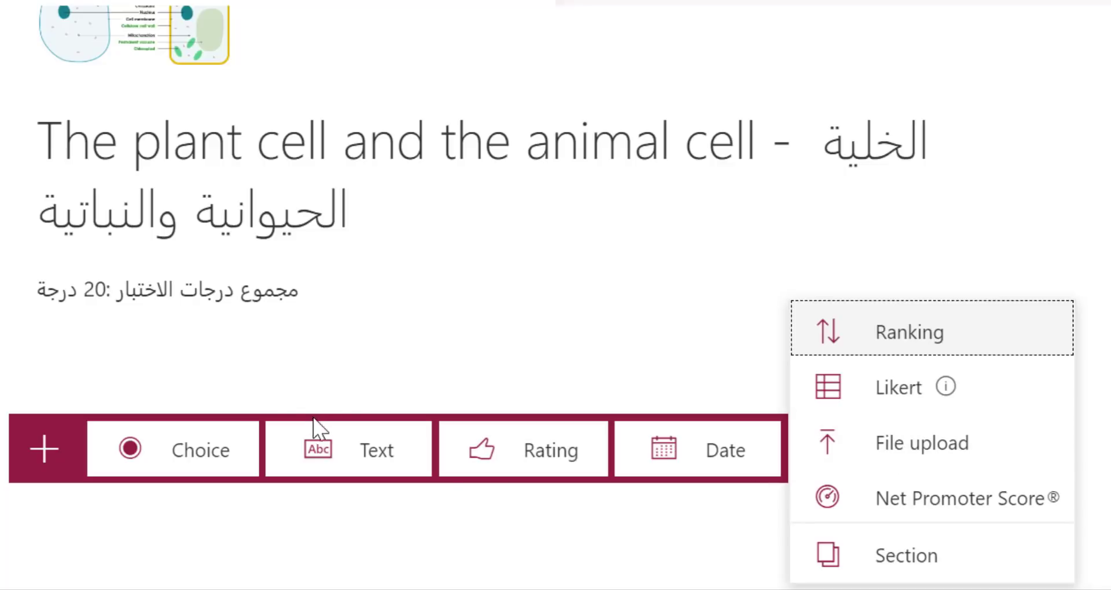
left_click(185, 460)
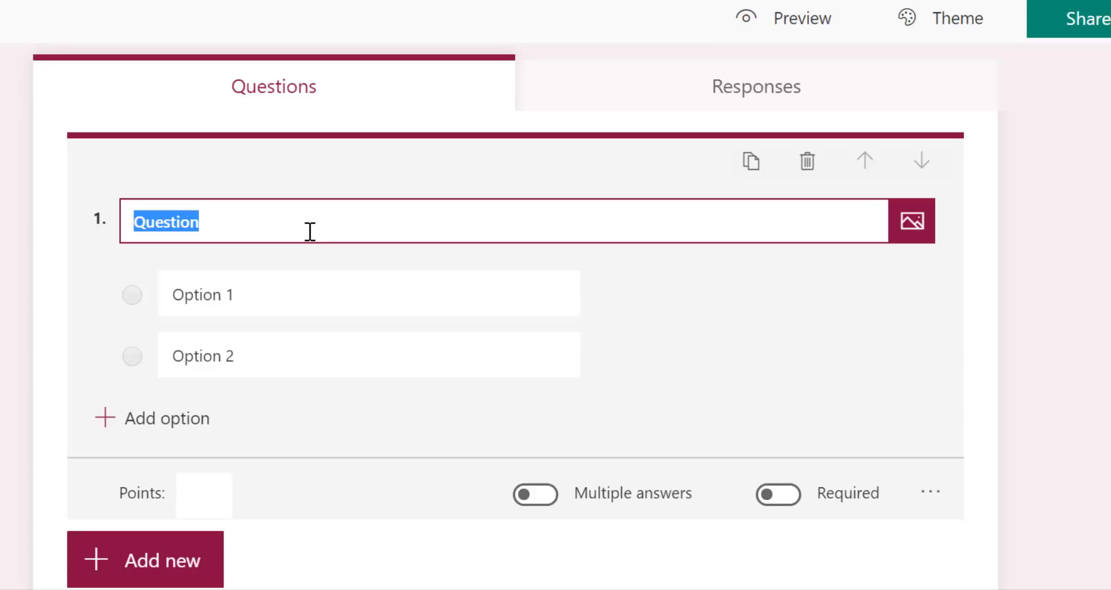
type("لوحة ")
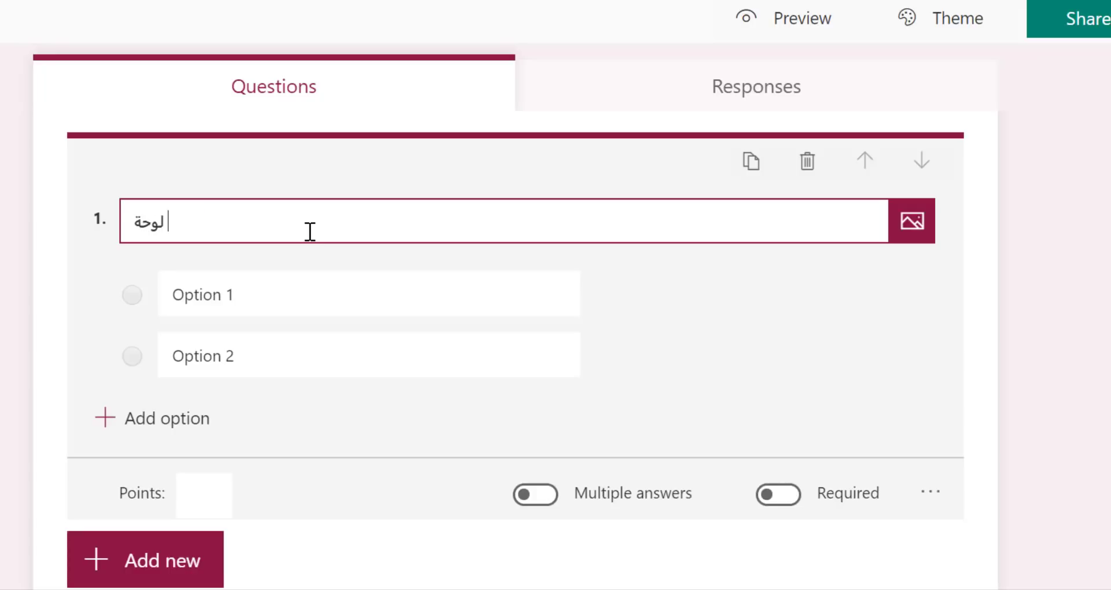
type("المفات")
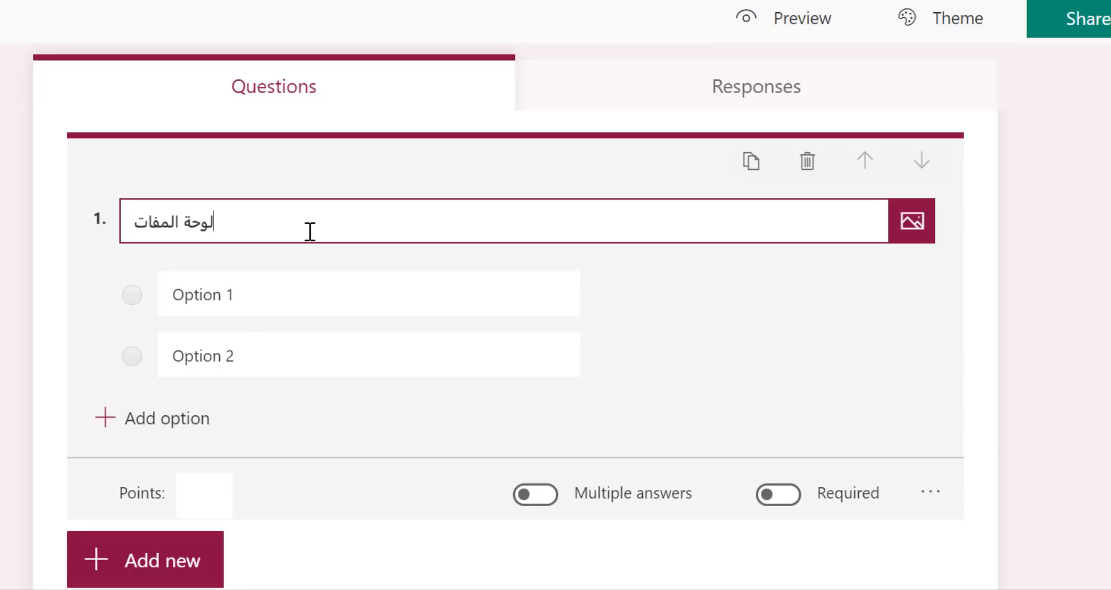
type("يح هي ")
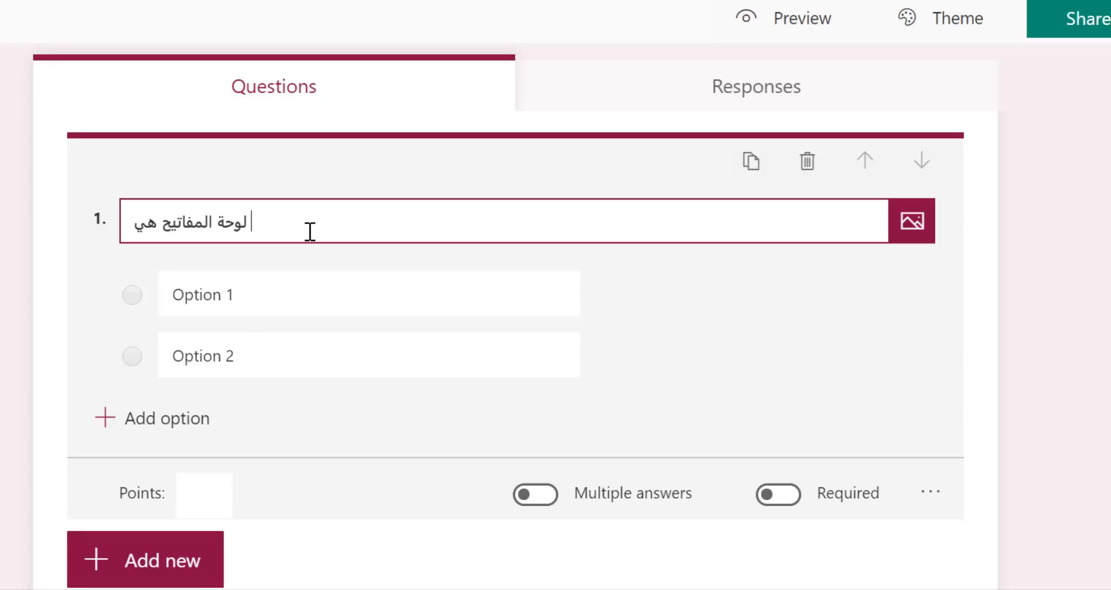
type("من و")
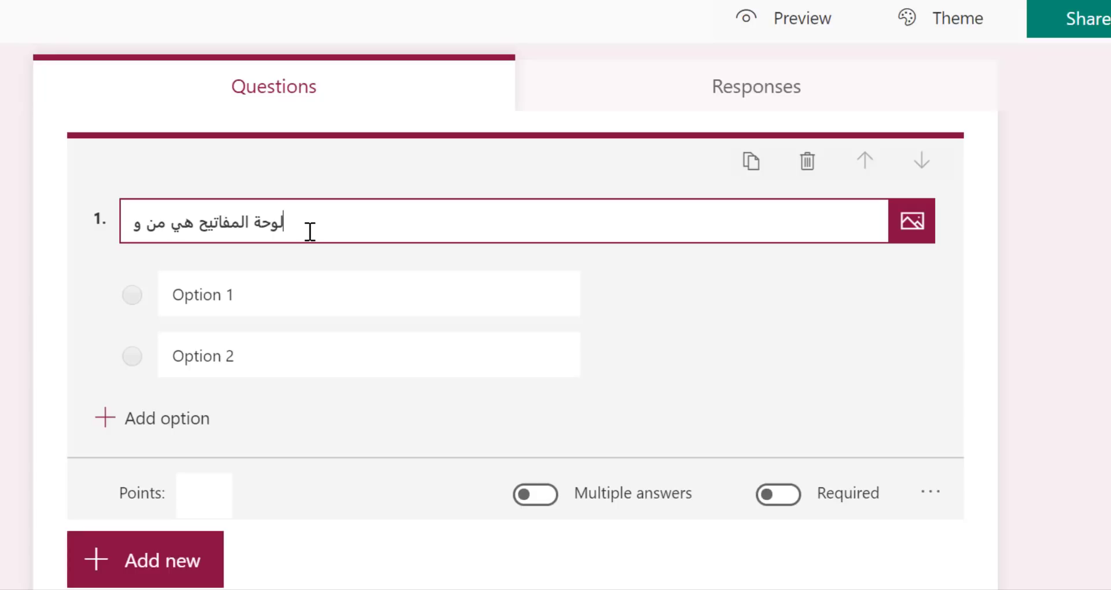
type("حدات")
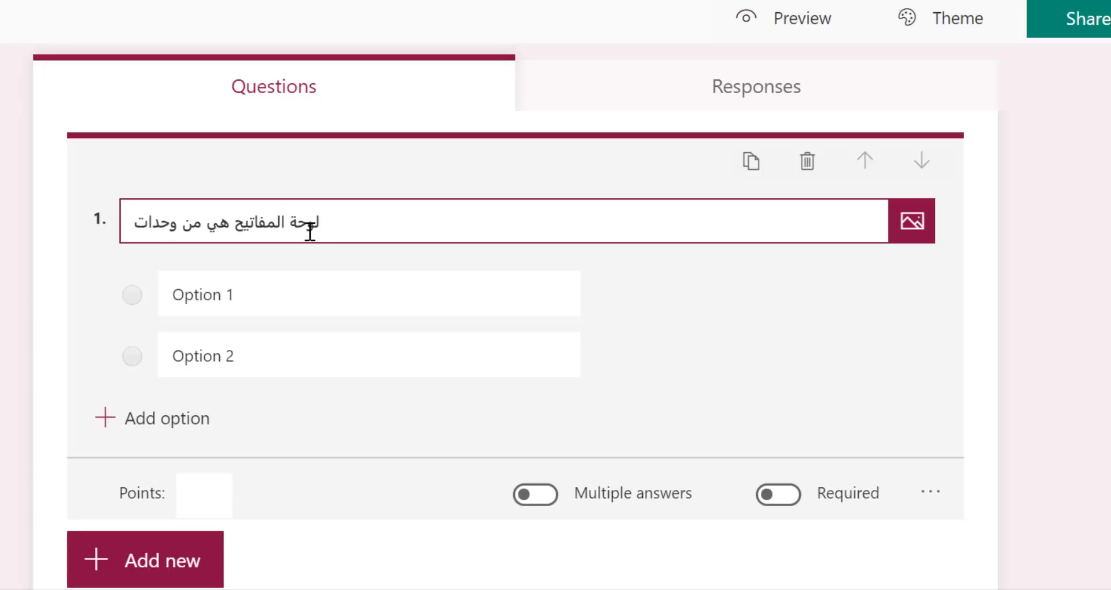
type(".........")
key("BackSpace")
key("BackSpace")
key("BackSpace")
key("BackSpace")
key("BackSpace")
key("BackSpace")
key("BackSpace")
key("BackSpace")
key("BackSpace")
left_click(283, 293)
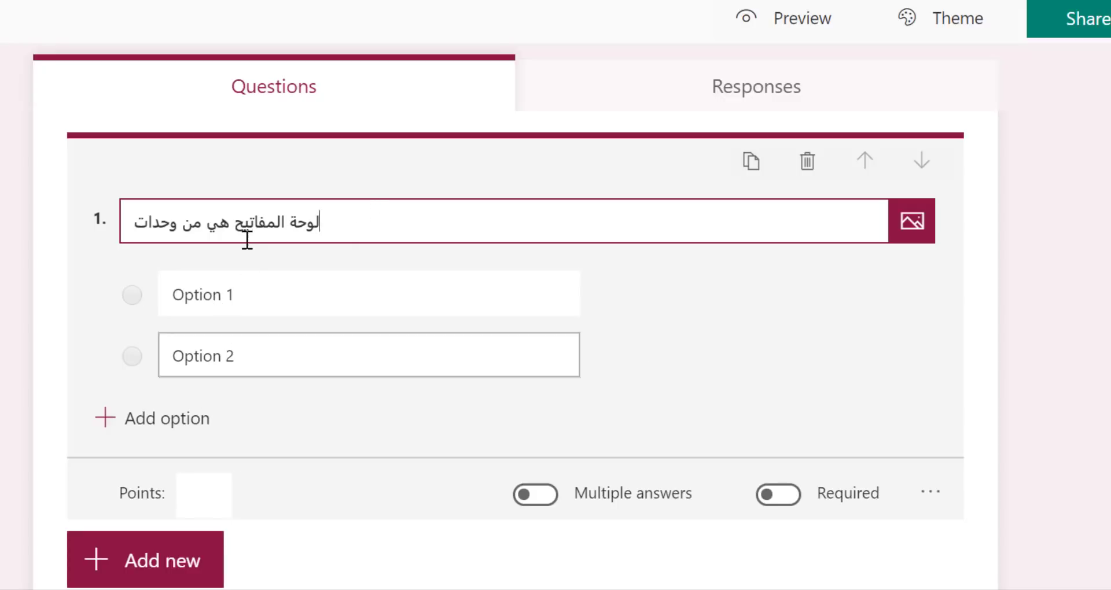
left_click_drag(318, 220, 140, 217)
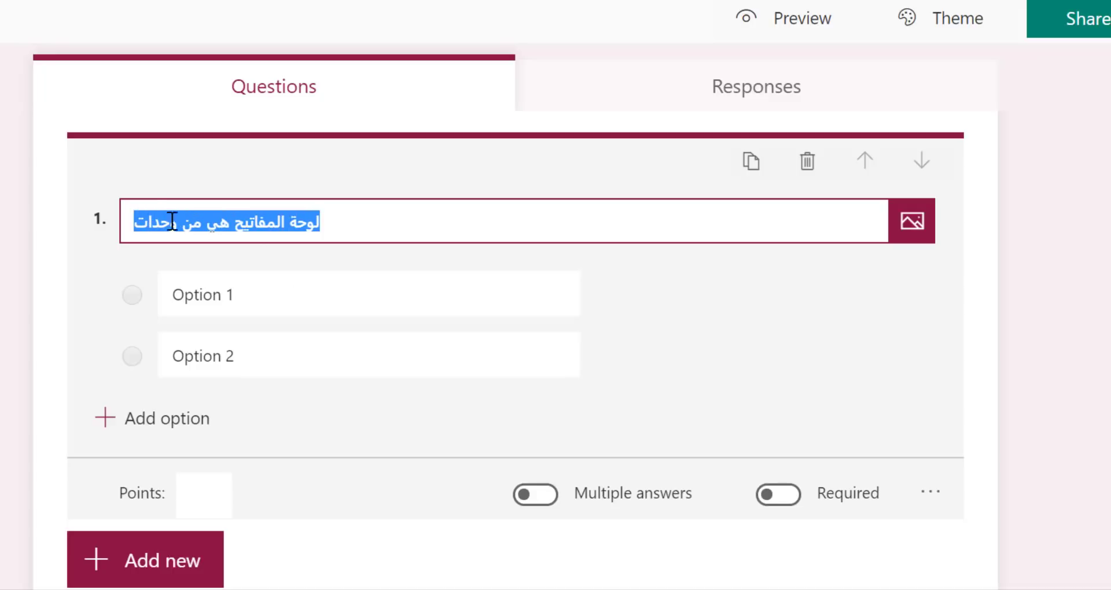
left_click(263, 296)
left_click(272, 364)
left_click(269, 287)
left_click(276, 351)
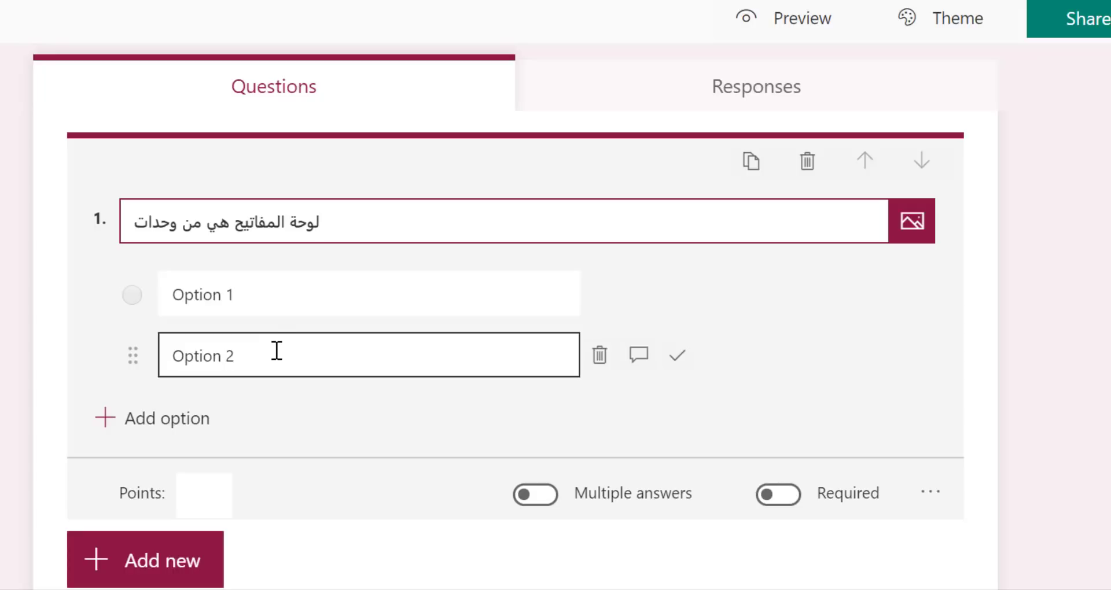
Step: Set the question's first option to "الإدخال" and its second option to "الإخراج"
left_click(274, 304)
left_click(276, 295)
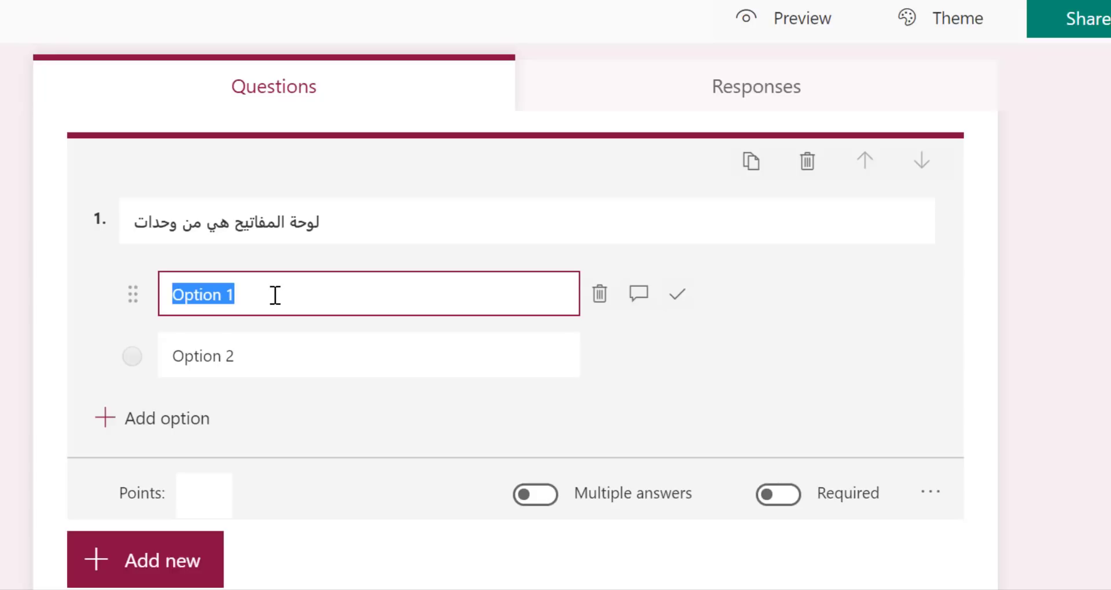
type("الإدخال")
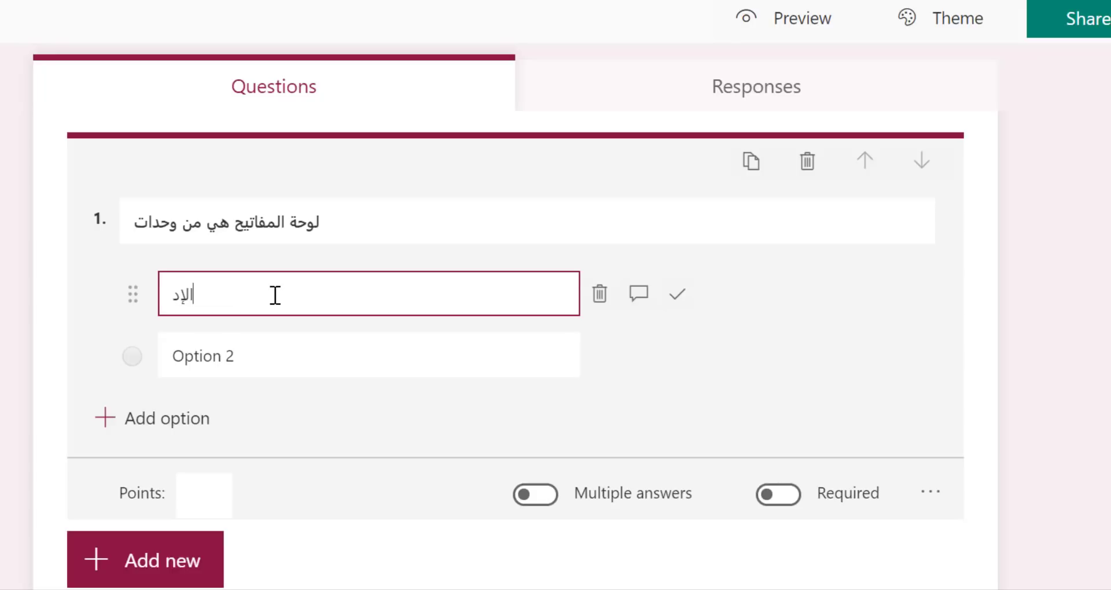
left_click(286, 354)
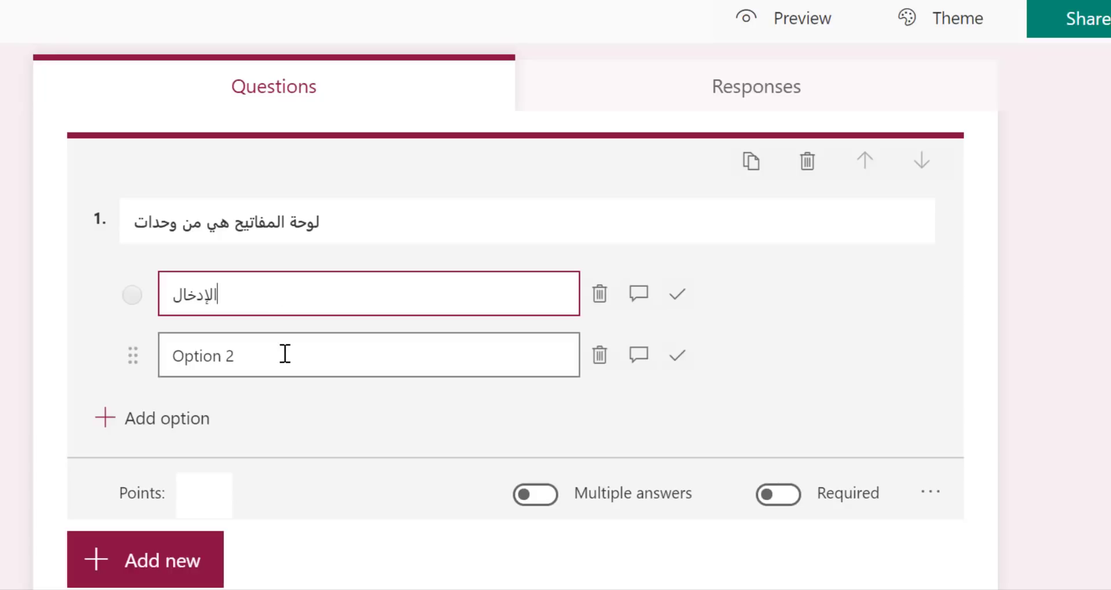
type("ال")
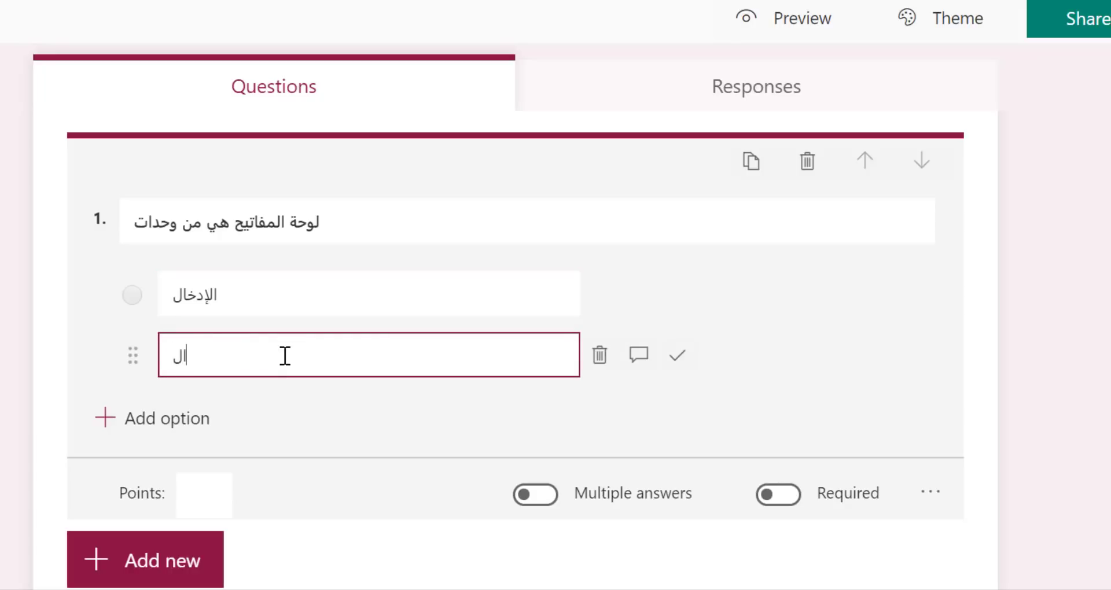
type("غ")
type("خراج")
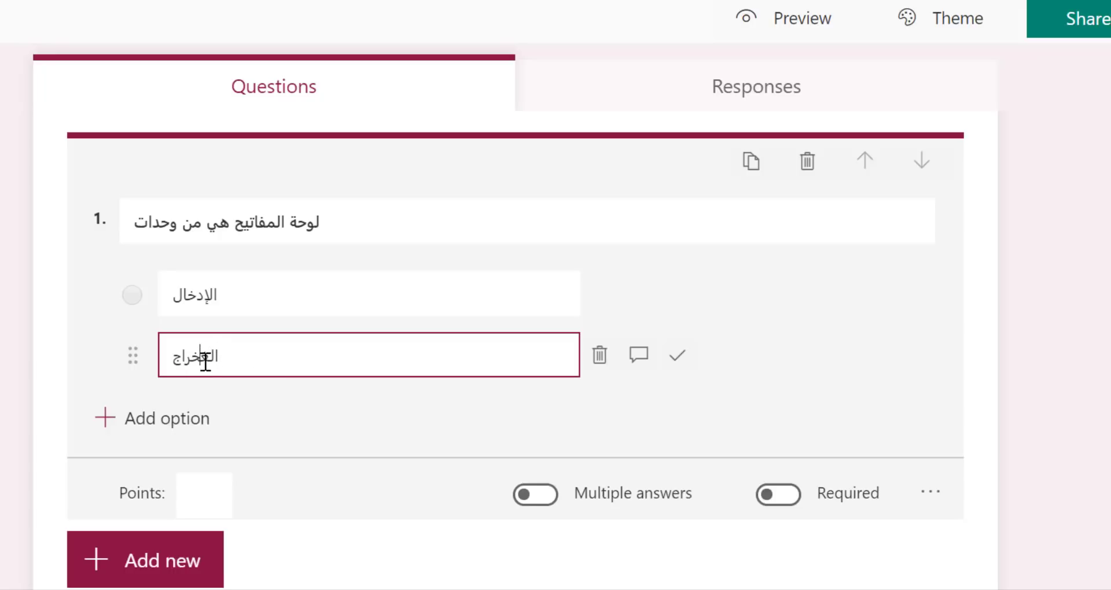
left_click_drag(201, 356, 209, 357)
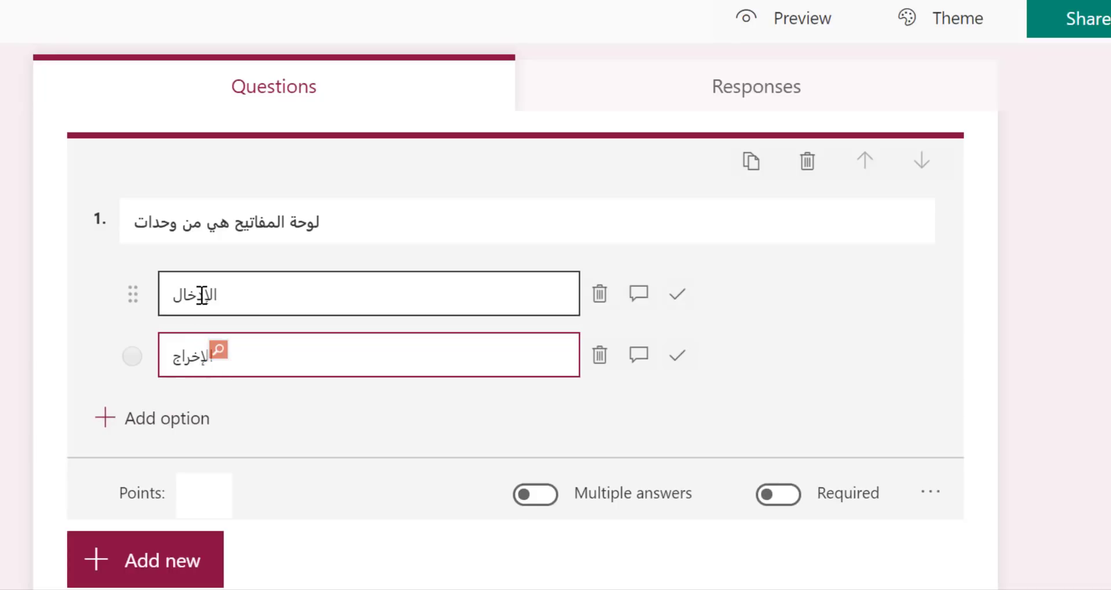
left_click(247, 296)
left_click(247, 352)
left_click(241, 295)
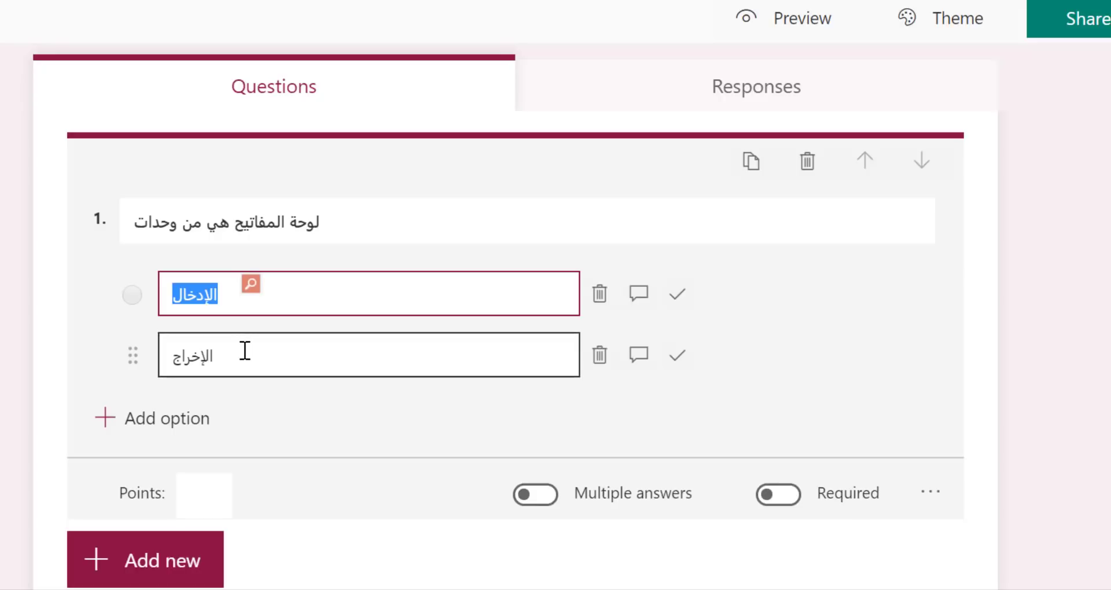
left_click(243, 349)
left_click(238, 298)
left_click(243, 353)
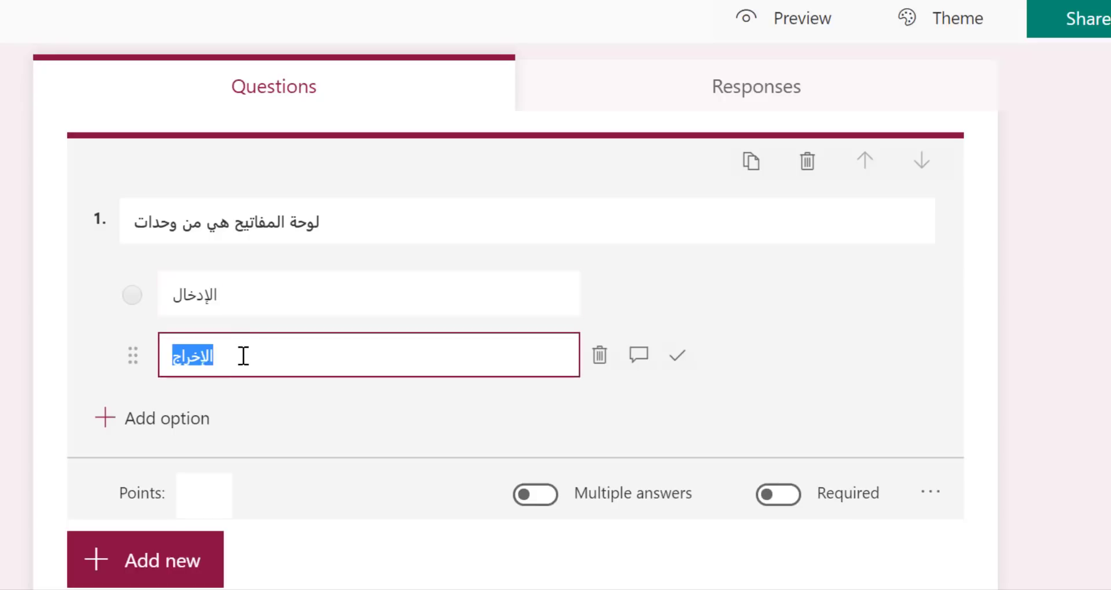
left_click(243, 298)
left_click(259, 360)
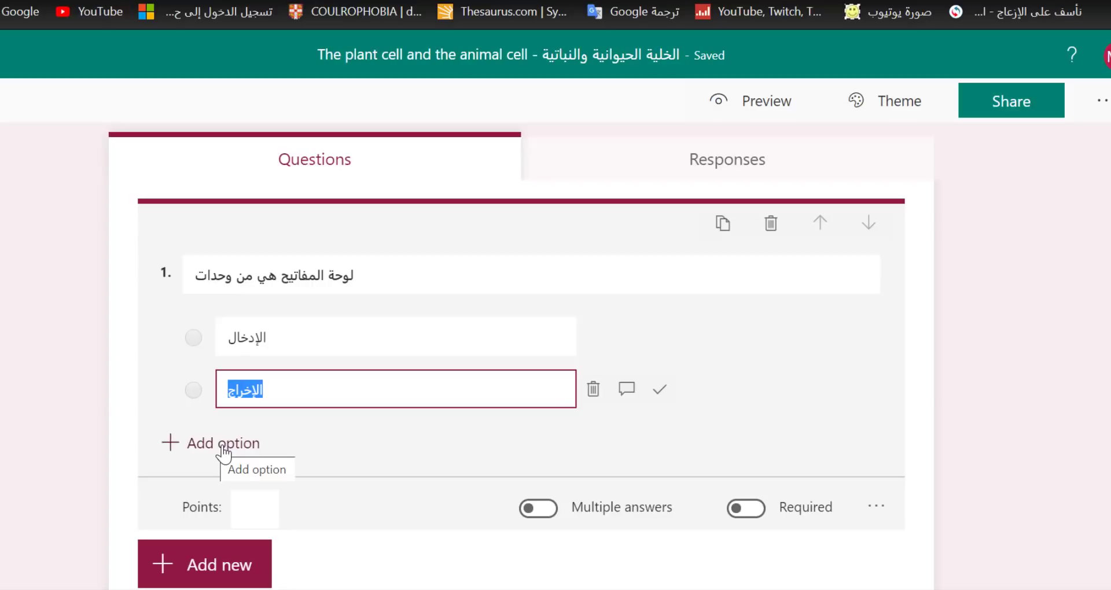
Step: Add a third option "التخزين" and a fourth option "المعالجة" to the question
left_click(224, 445)
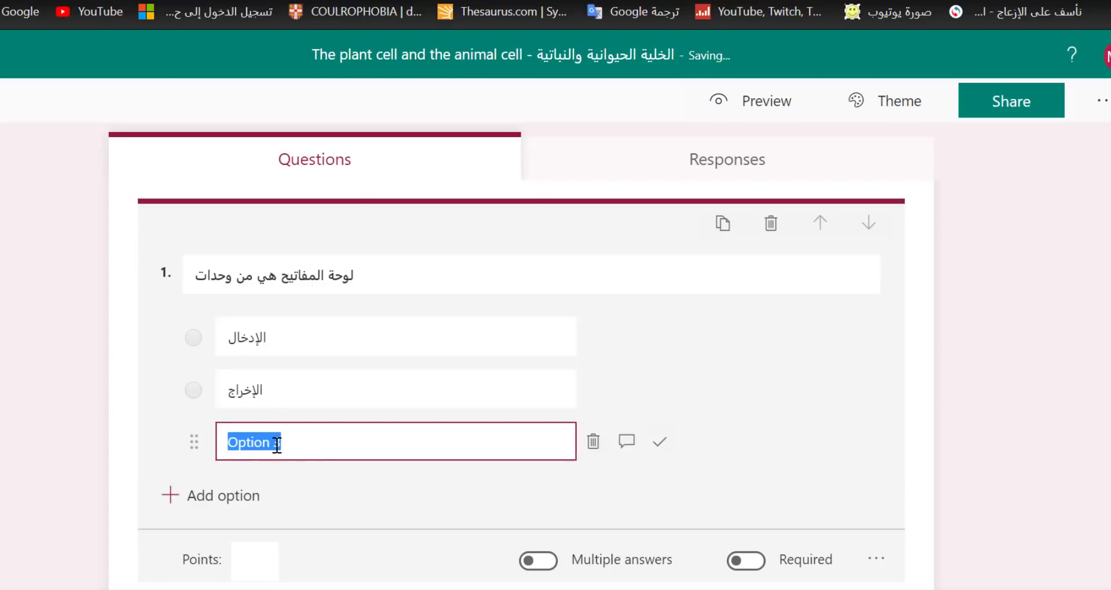
type("التخزين")
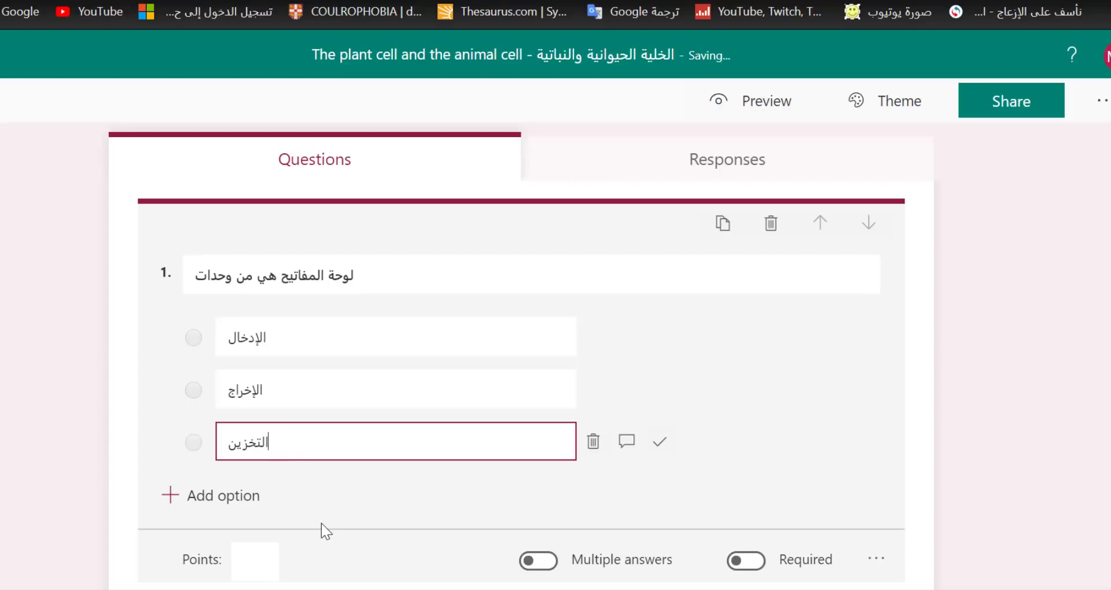
left_click(215, 501)
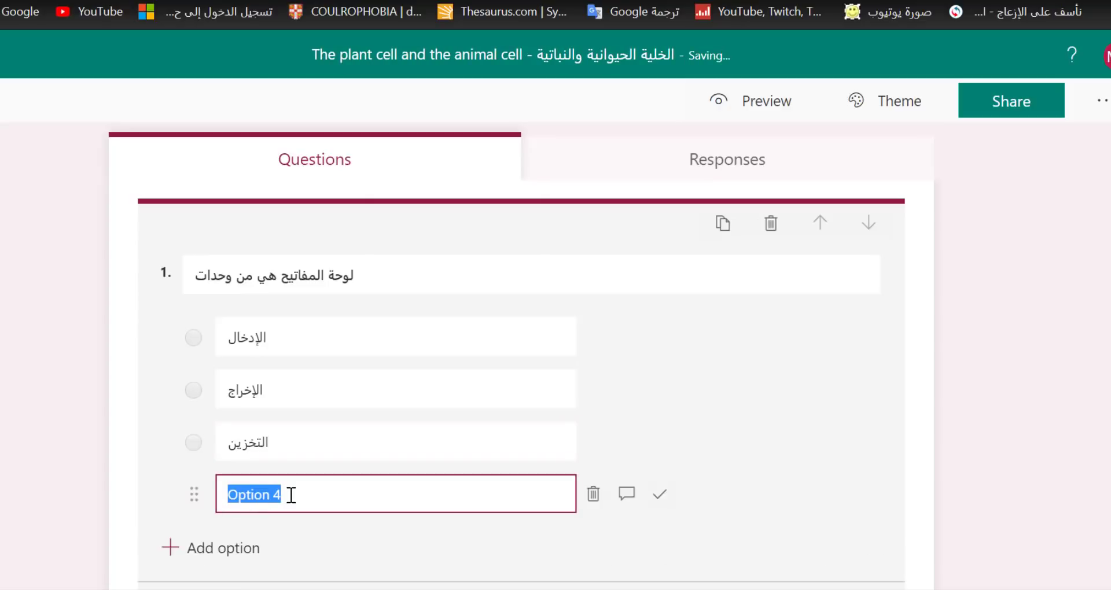
type("المعالجه")
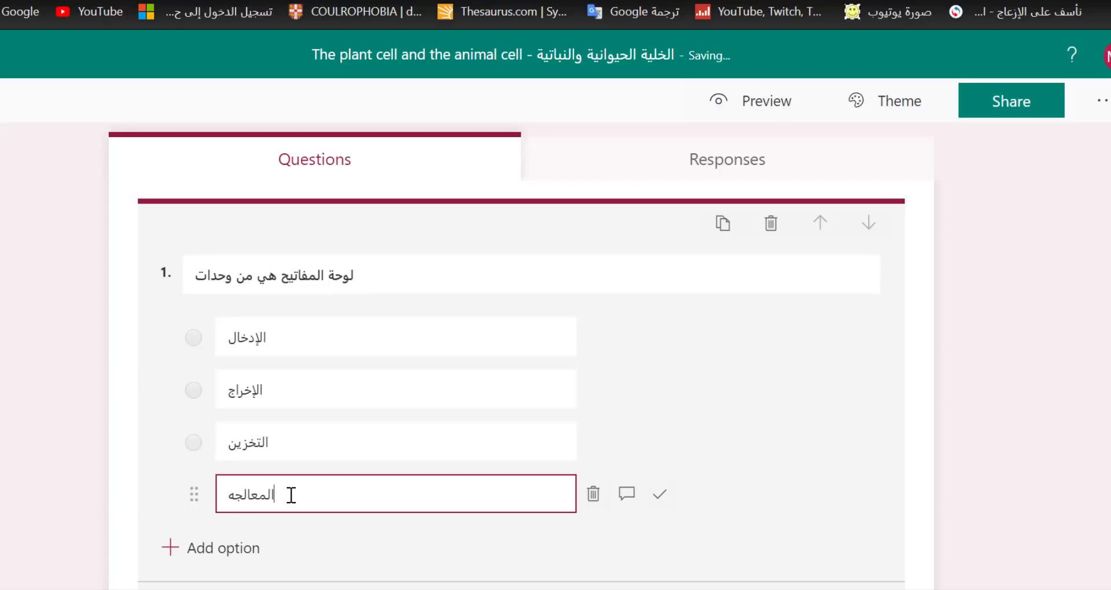
key("BackSpace")
type("ة")
left_click(380, 273)
triple_click(268, 272)
double_click(297, 348)
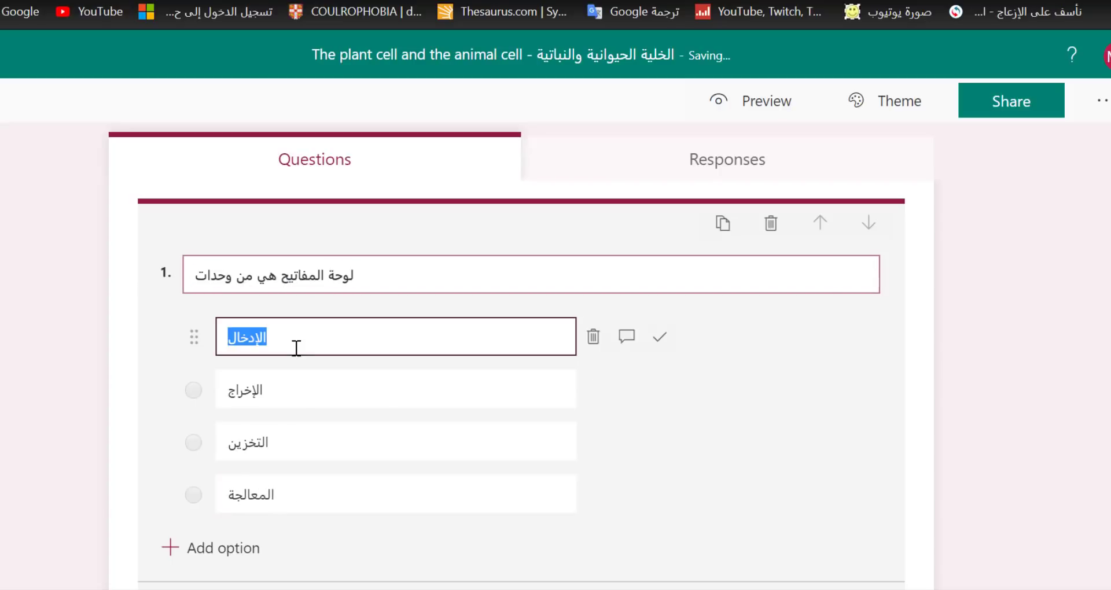
double_click(297, 389)
double_click(301, 443)
double_click(309, 493)
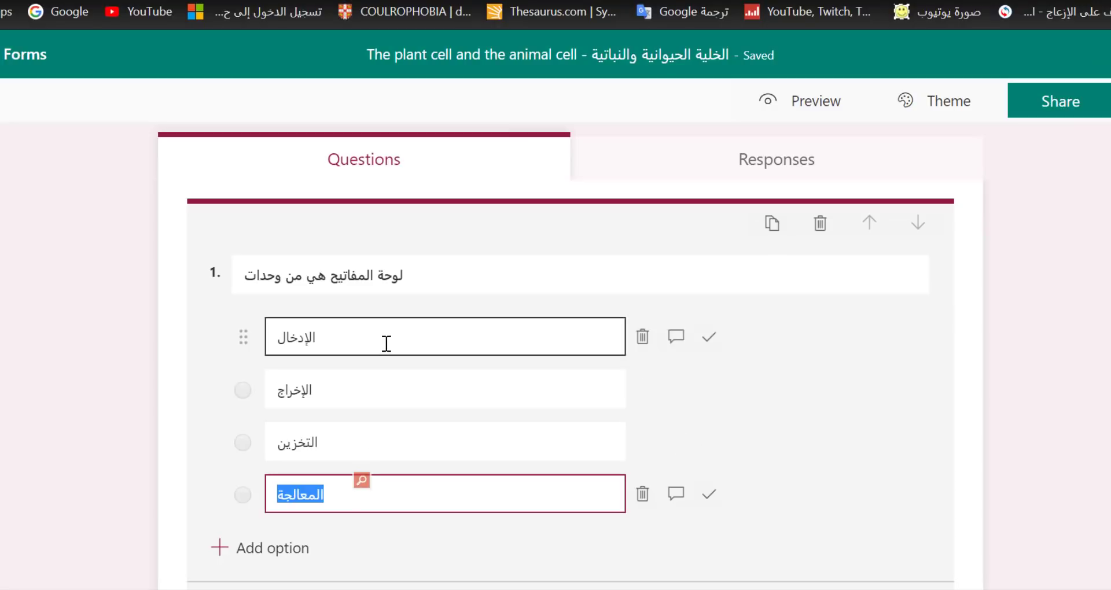
double_click(375, 399)
double_click(372, 440)
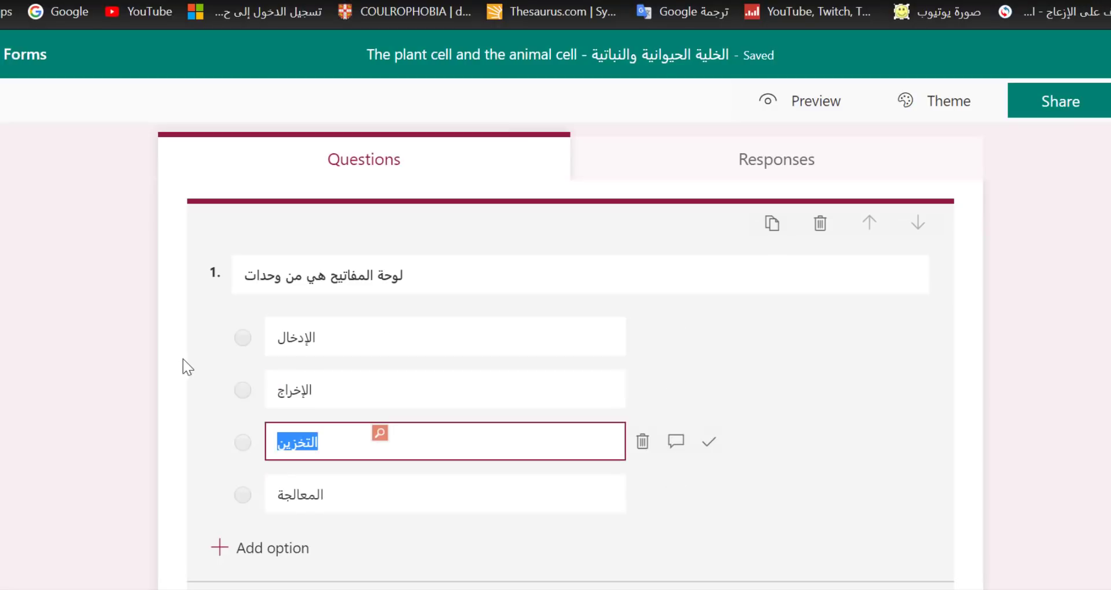
left_click(182, 367)
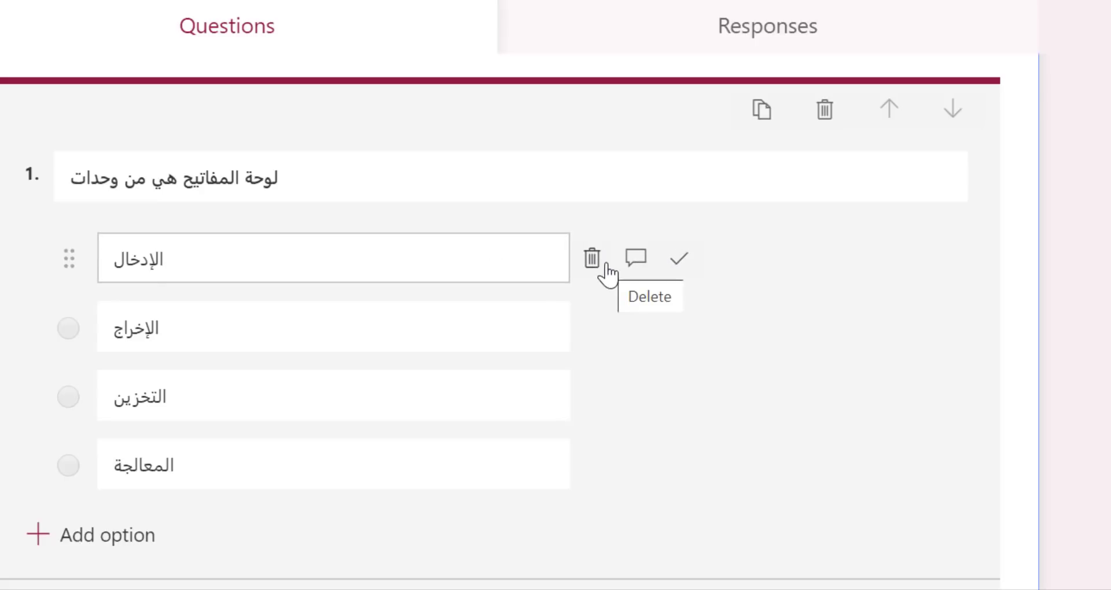
Step: Mark the option "الإدخال" as the correct answer and give it the feedback message "إجابتك صحيحة"
left_click(680, 266)
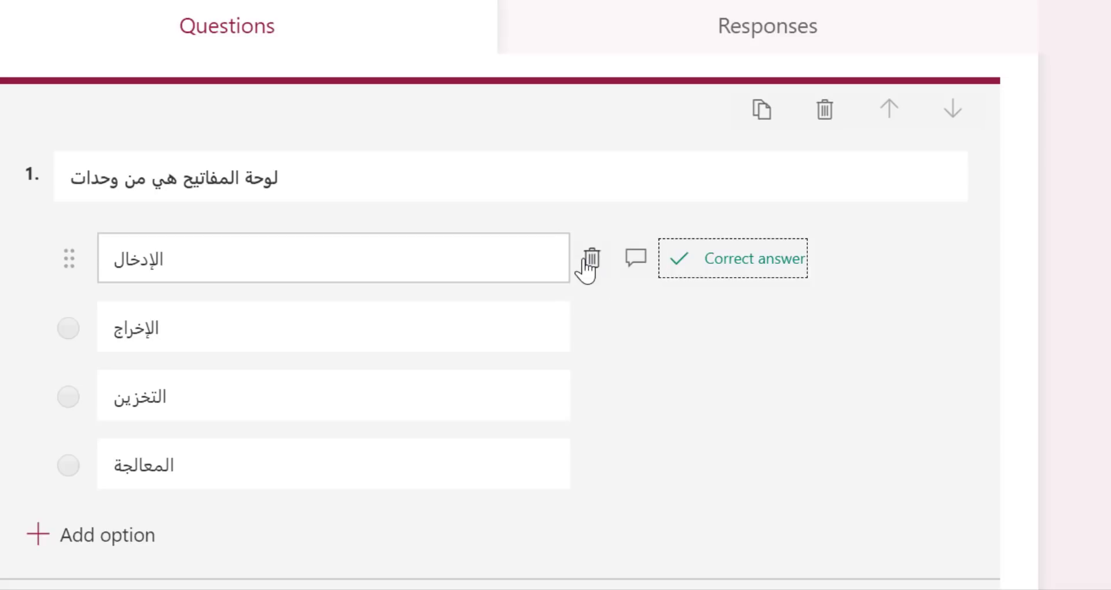
left_click(635, 259)
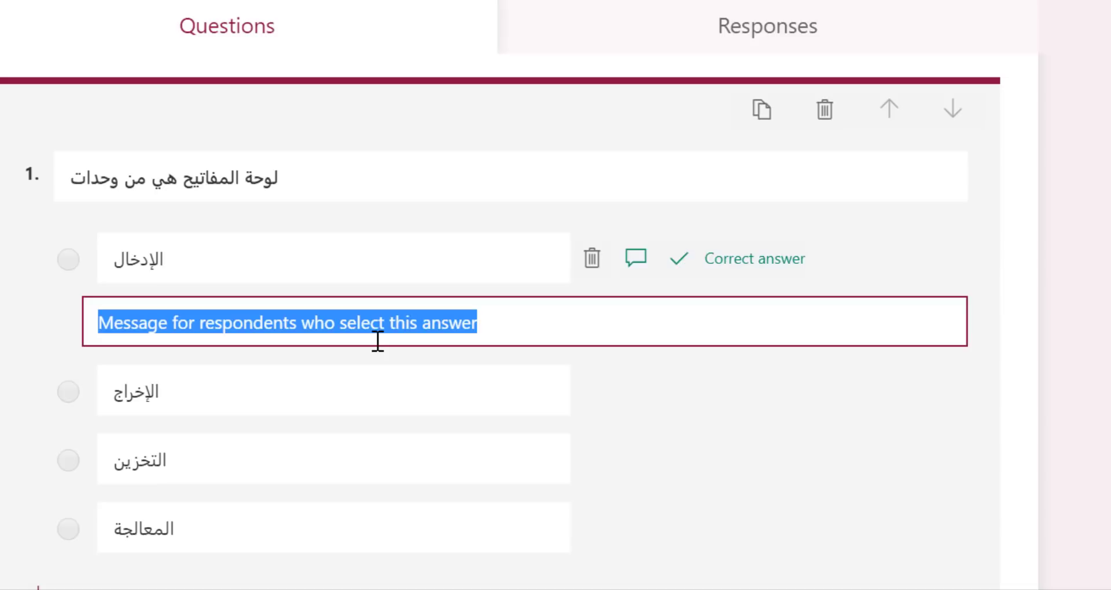
type("غجابت")
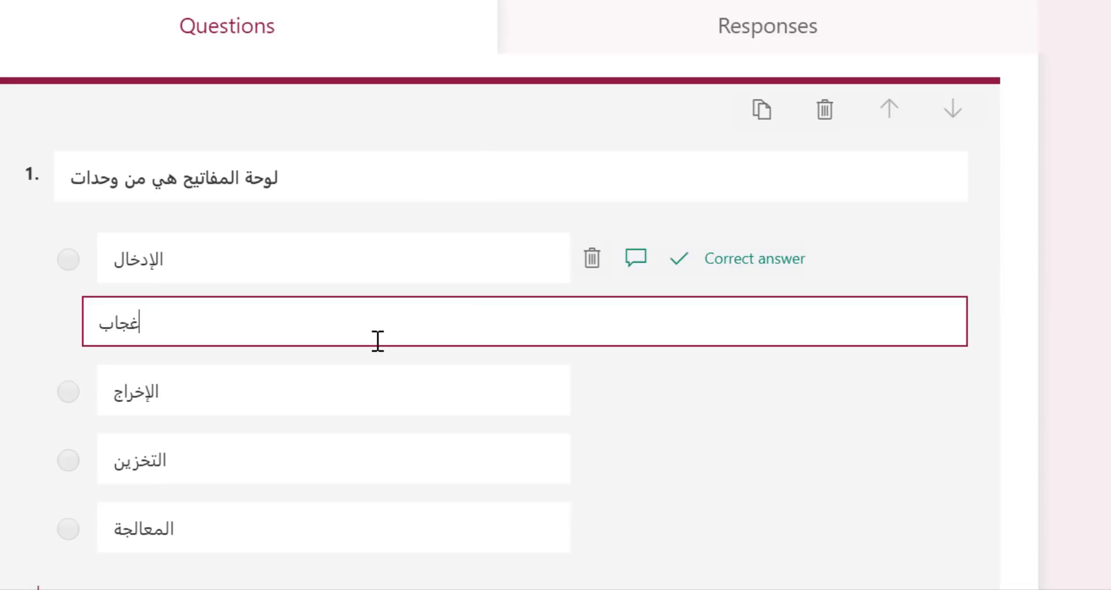
type("ك ص")
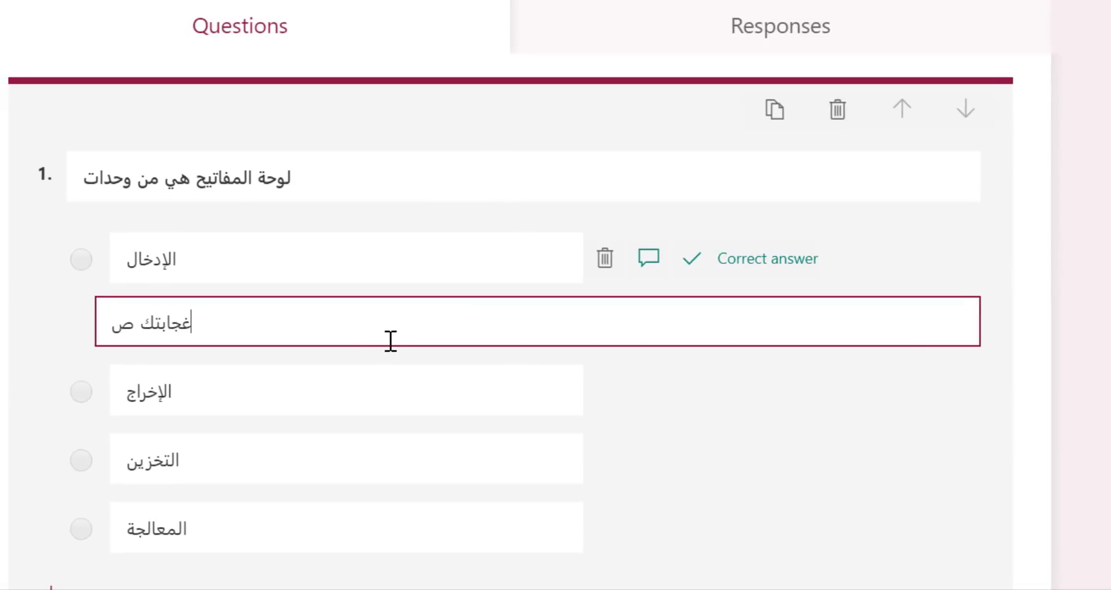
type("حيحة")
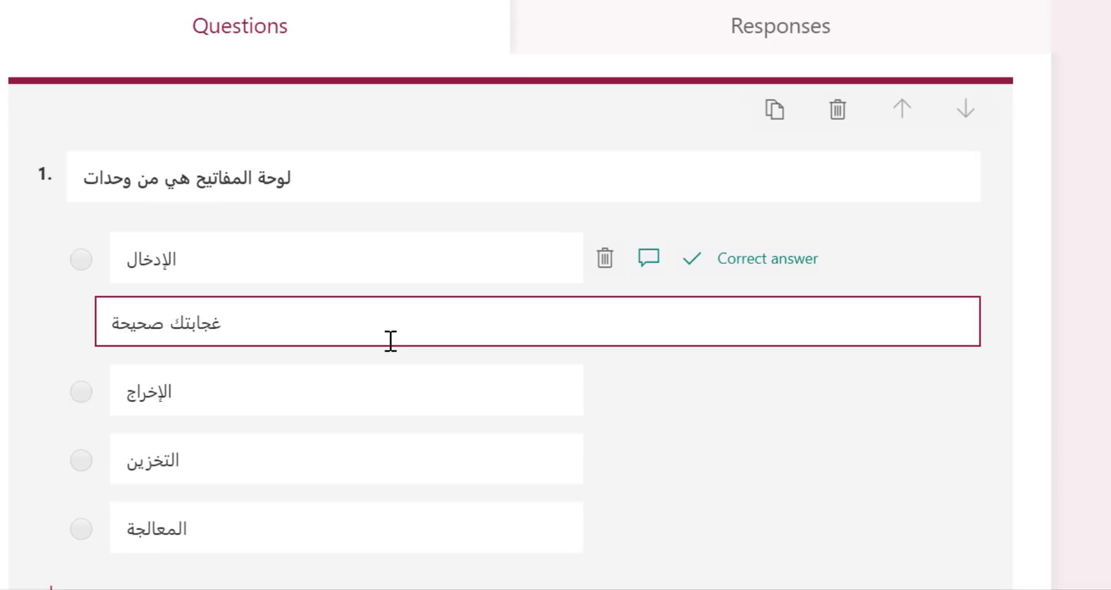
right_click(200, 324)
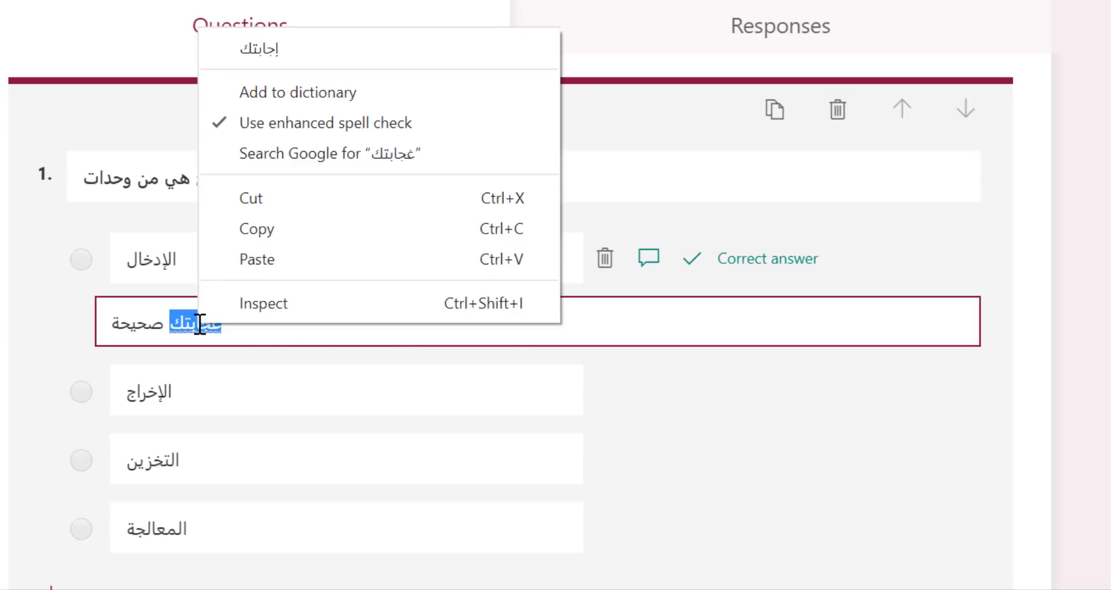
left_click(253, 56)
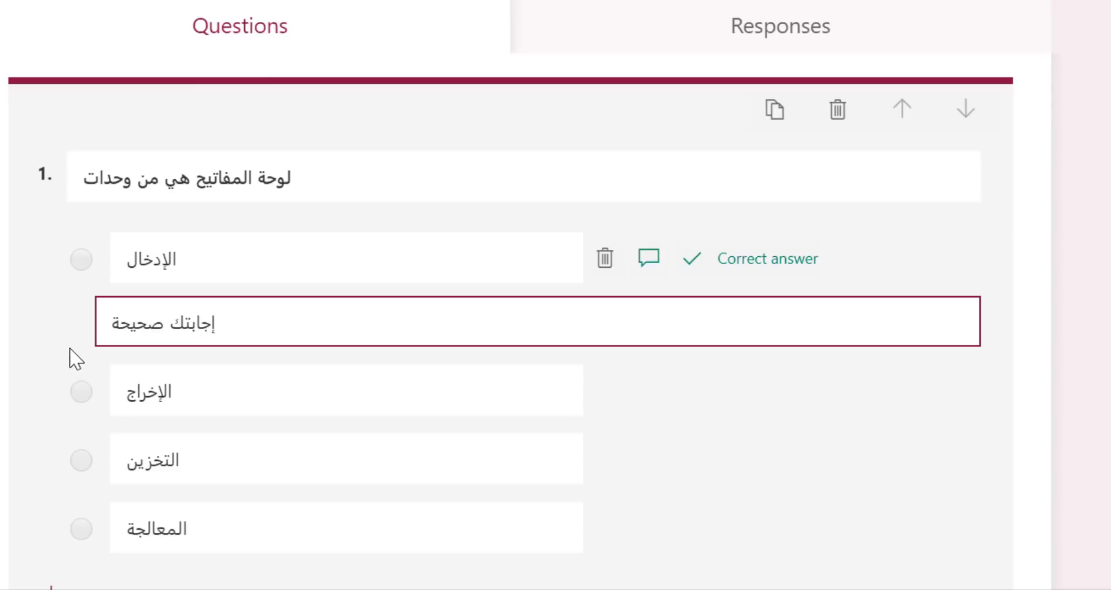
left_click(42, 370)
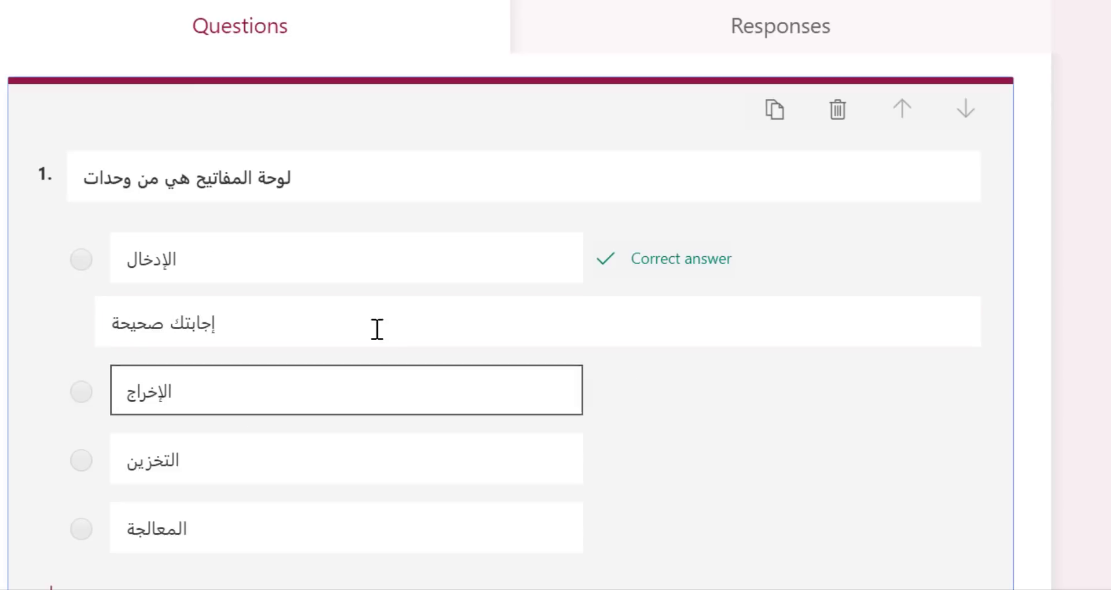
Step: Add the feedback message "إجابتك خاطئة" to the second option, "الإخراج"
mouse_move(214, 255)
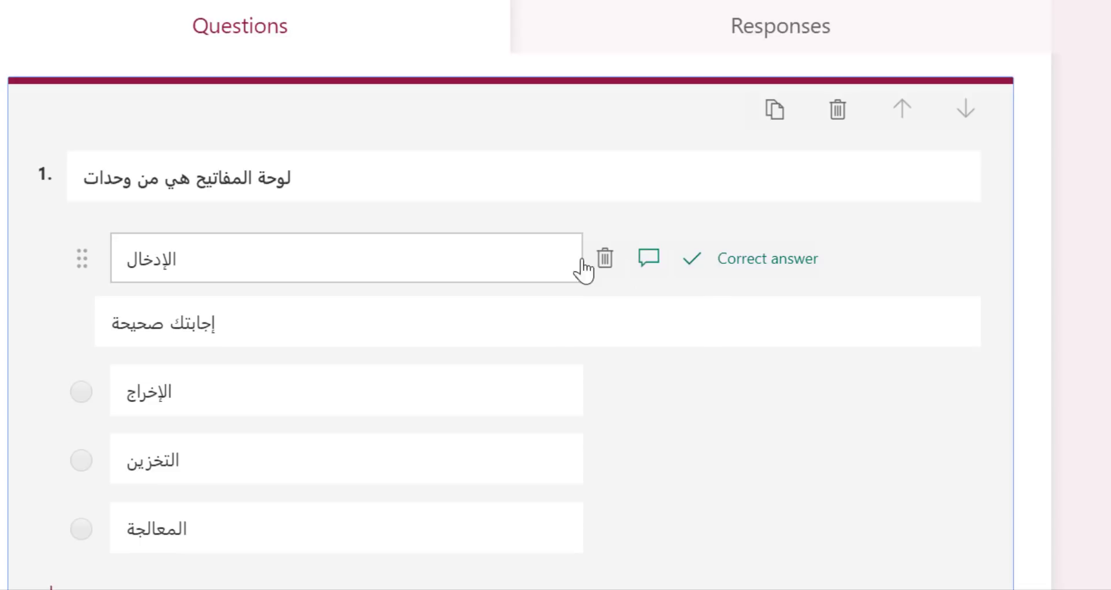
left_click(326, 403)
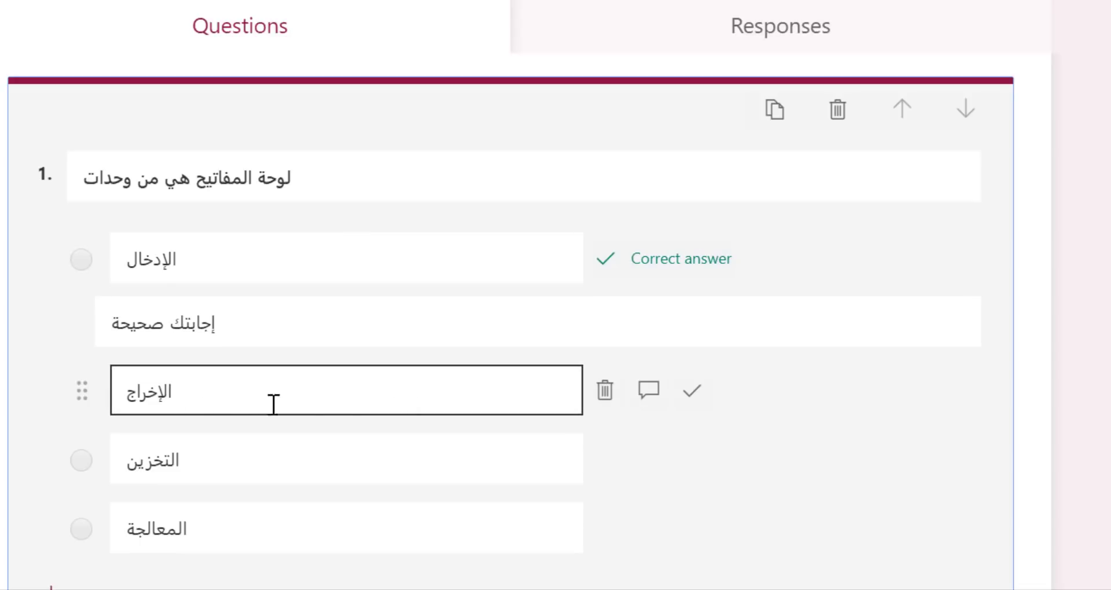
left_click(479, 257)
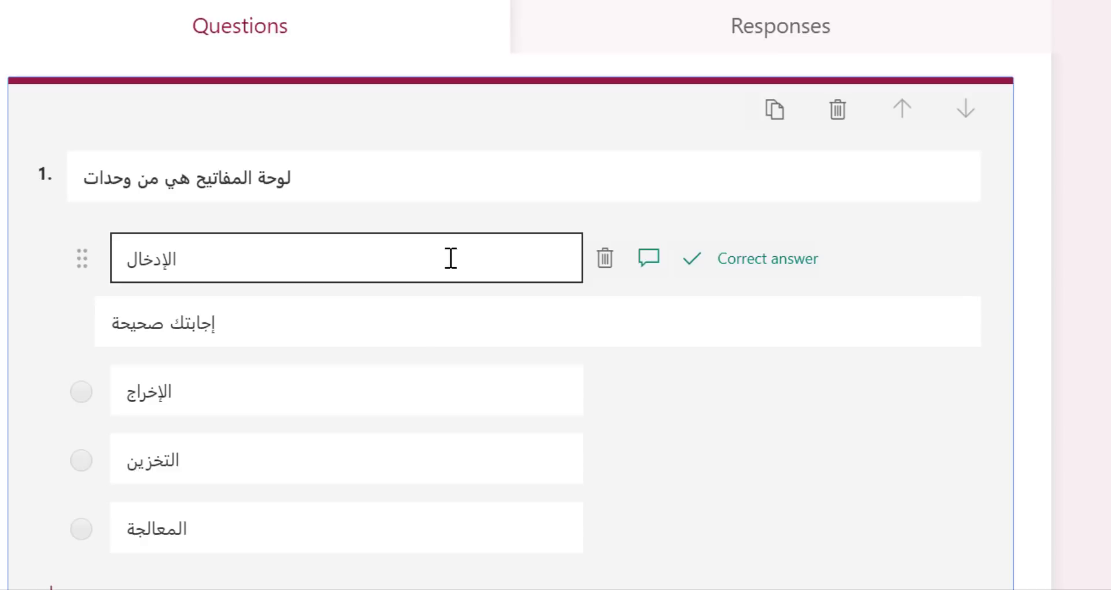
left_click(340, 402)
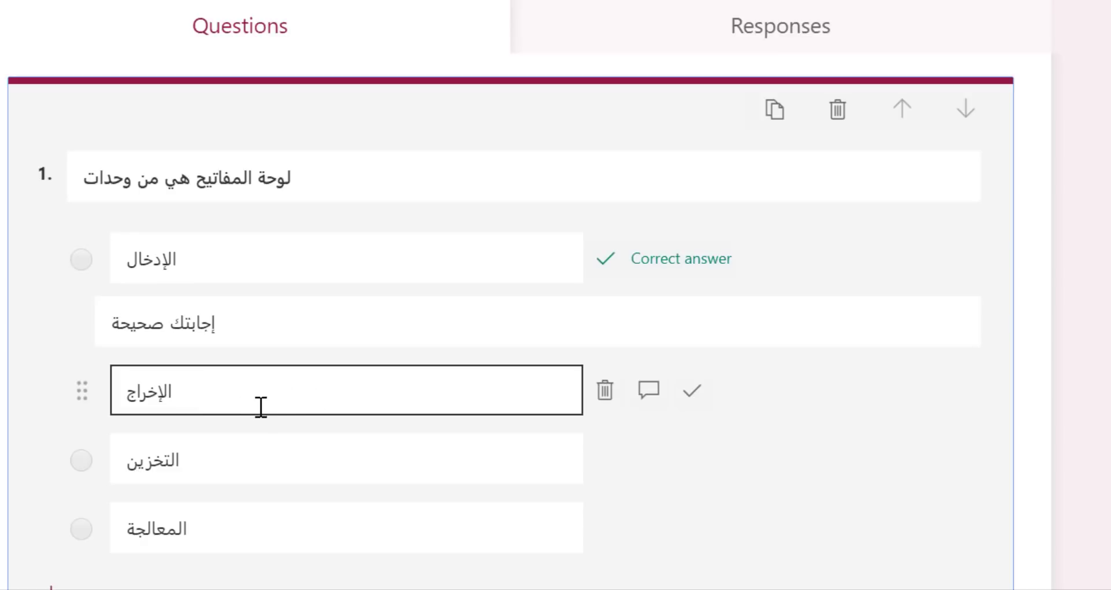
left_click(649, 392)
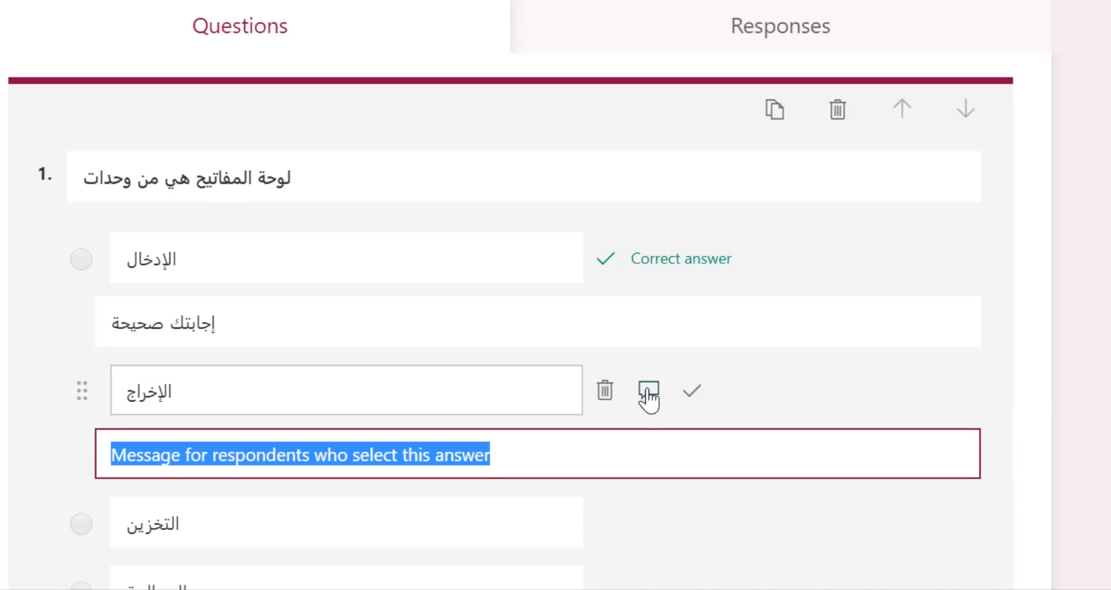
type("غ")
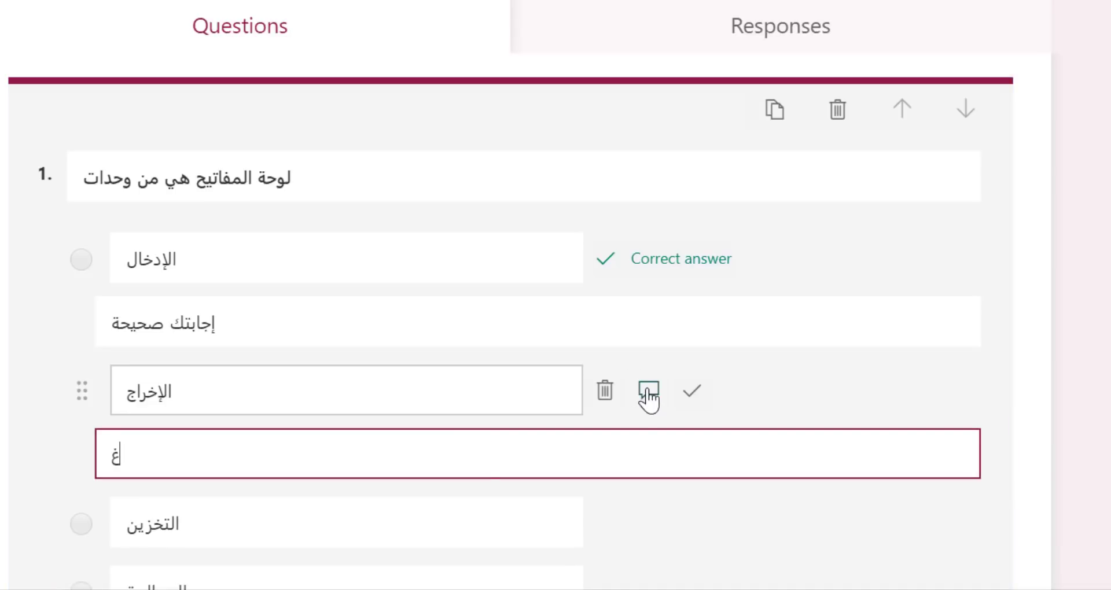
type("جابتك خاط")
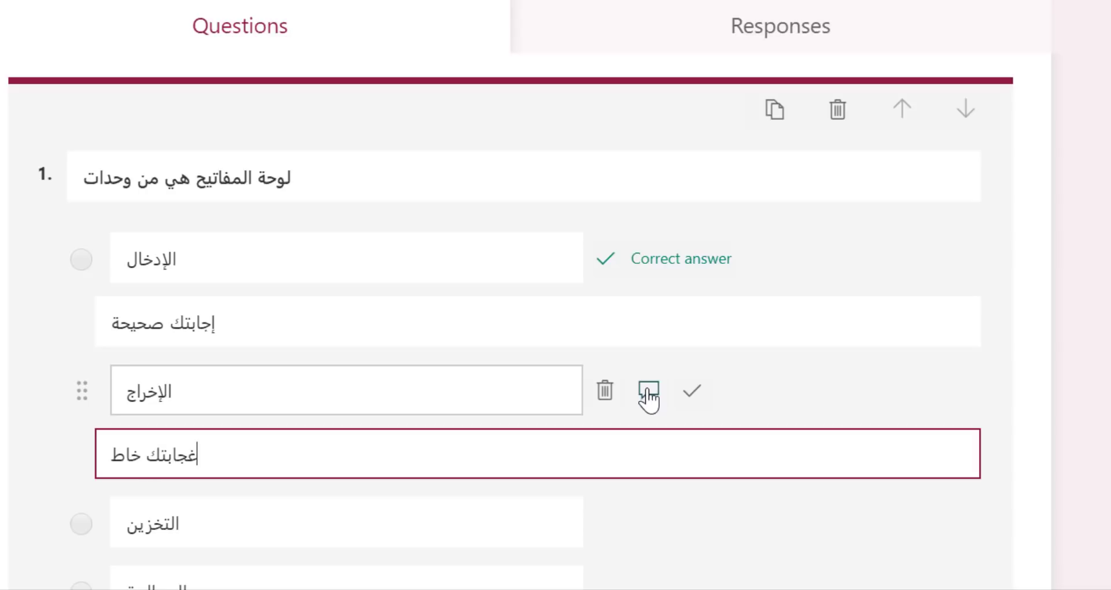
type("ئة")
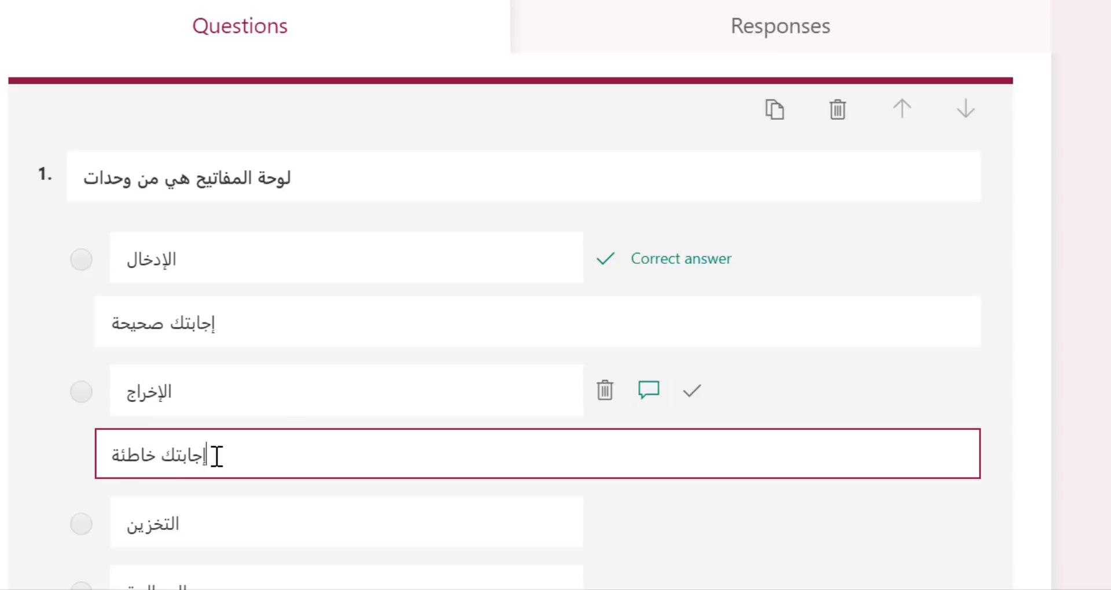
Step: Copy the second option's feedback message to the options "التخزين" and "المعالجة", and finish editing the question
left_click_drag(218, 454, 105, 454)
key("ctrl+c")
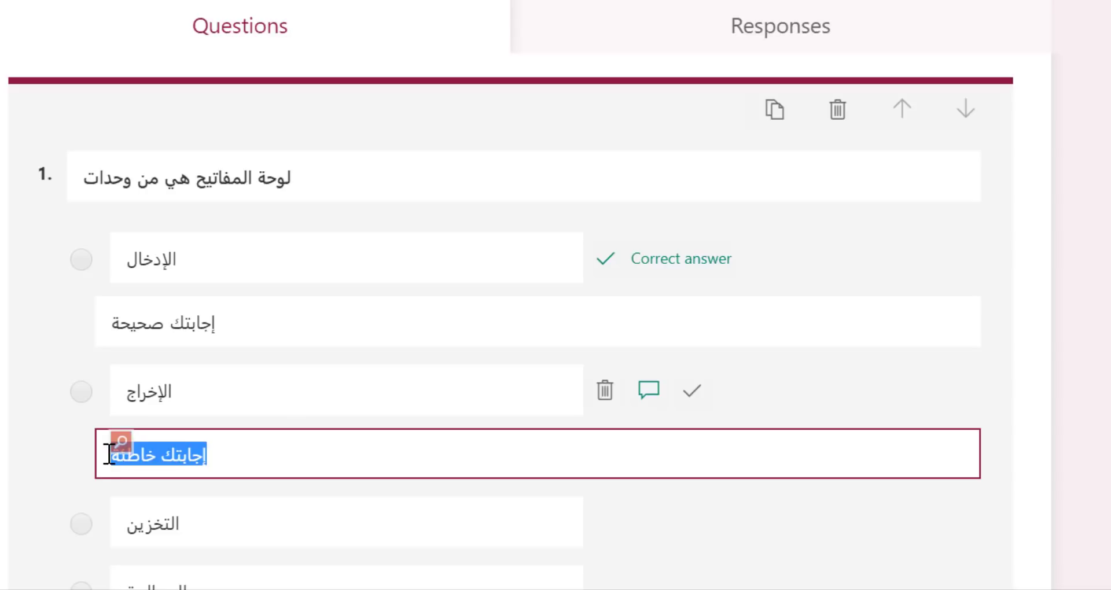
scroll(303, 488, "down", 5)
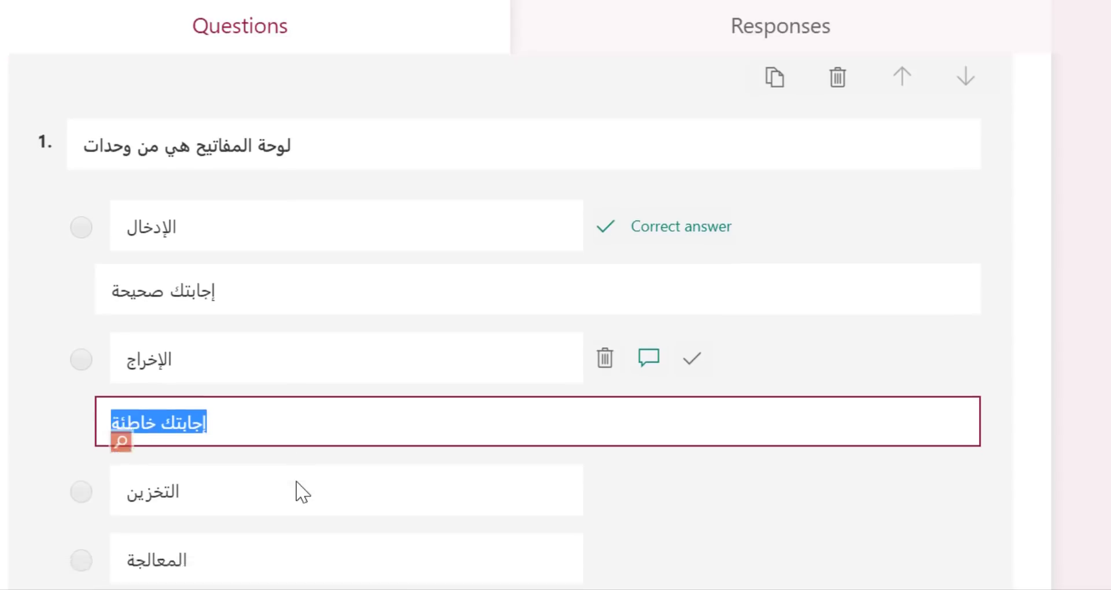
left_click(648, 268)
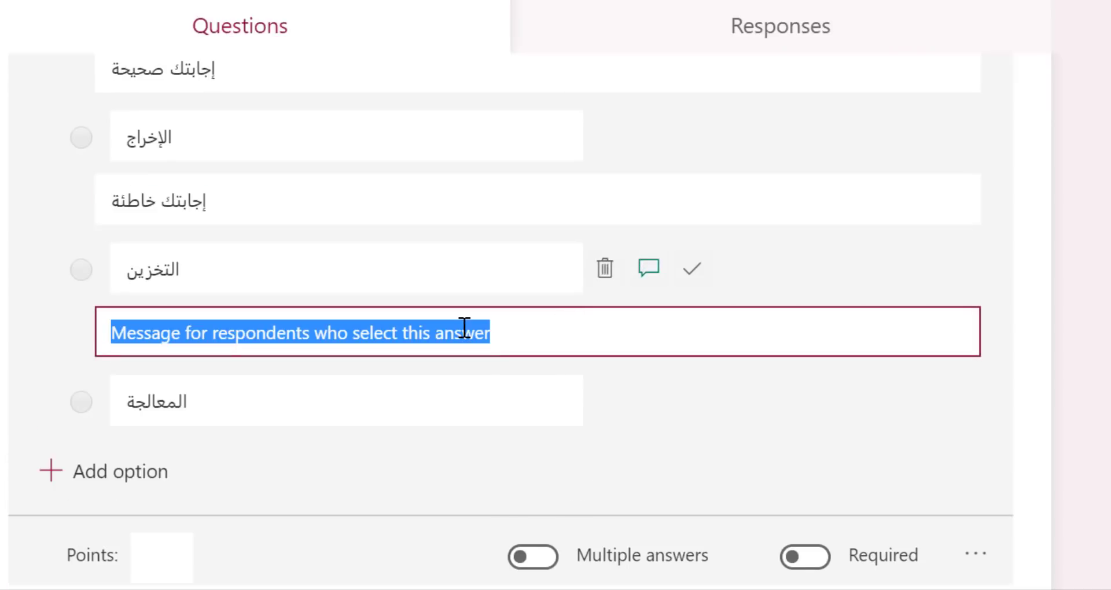
key("ctrl+v")
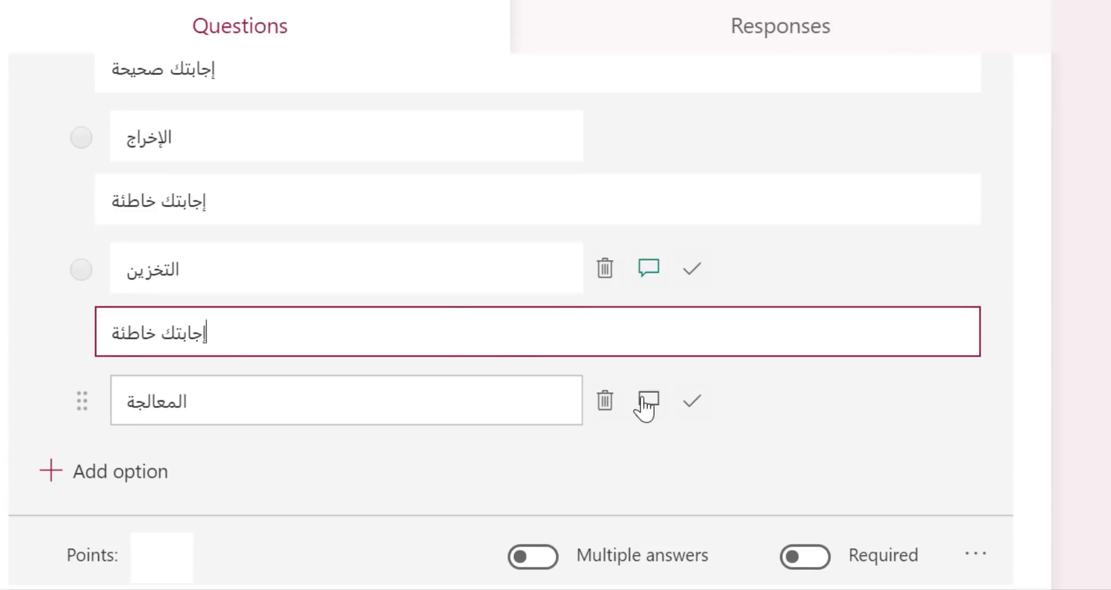
left_click(647, 400)
key("ctrl+v")
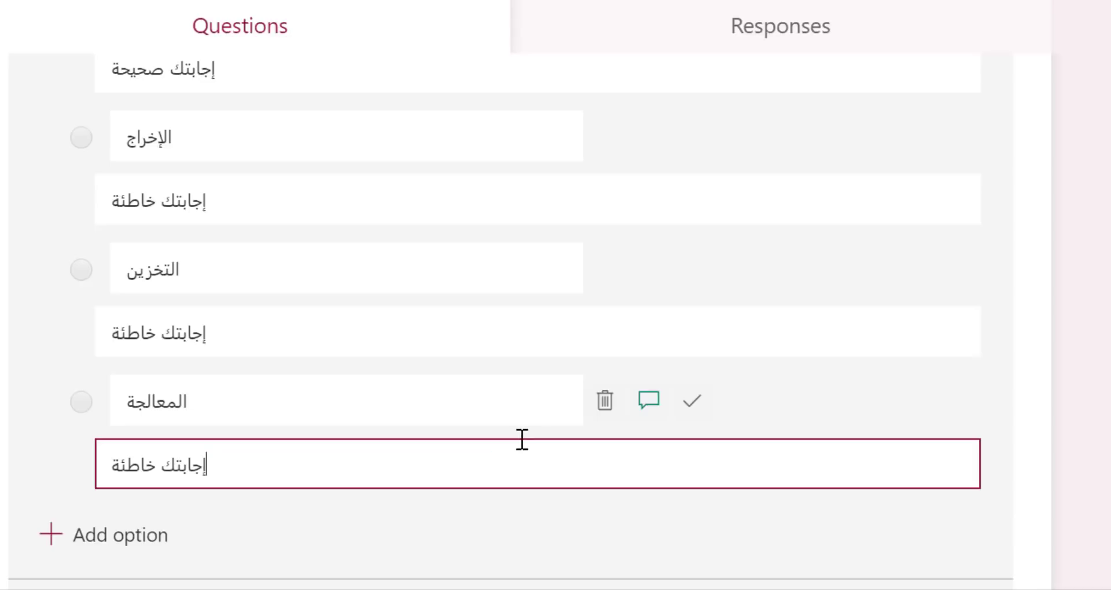
left_click(42, 301)
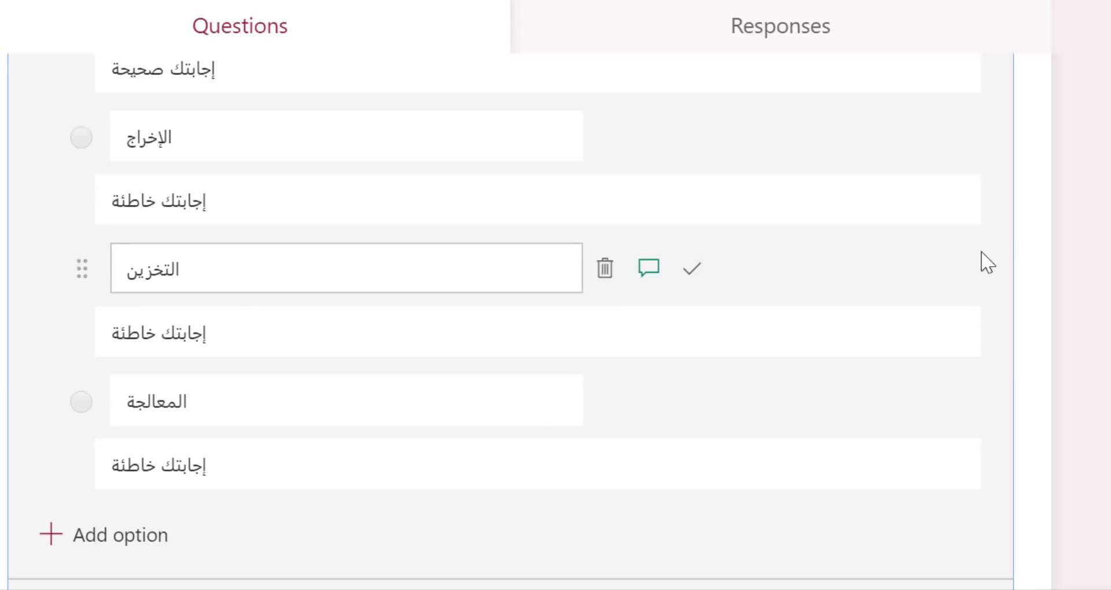
left_click(1033, 260)
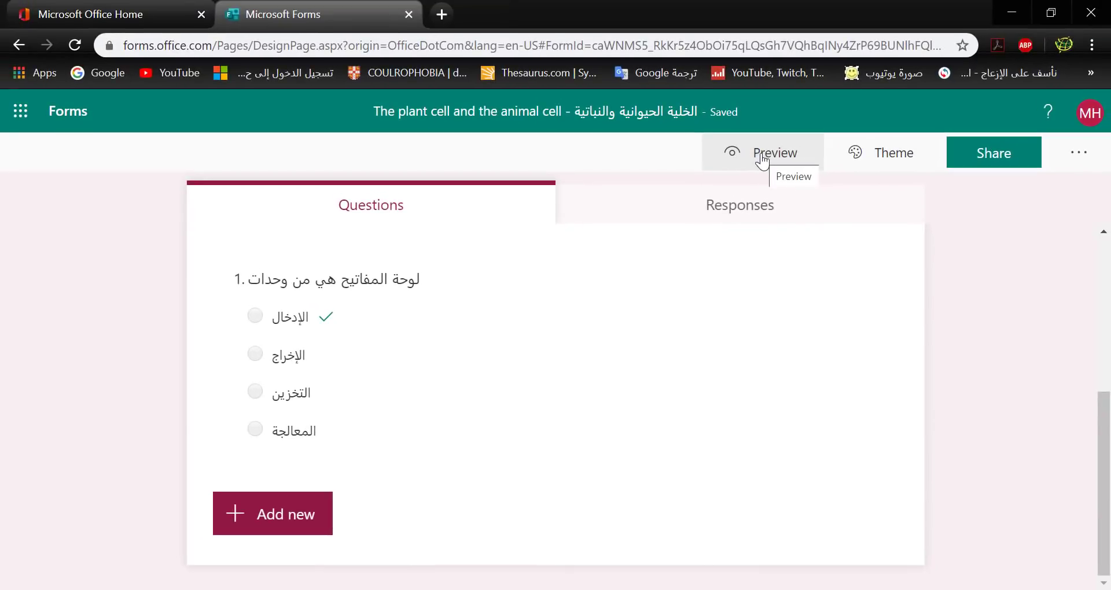
Step: Preview the quiz as a respondent, try the answers "الإدخال" and "المعالجة", and return to editing
left_click(762, 158)
scroll(485, 446, "down", 5)
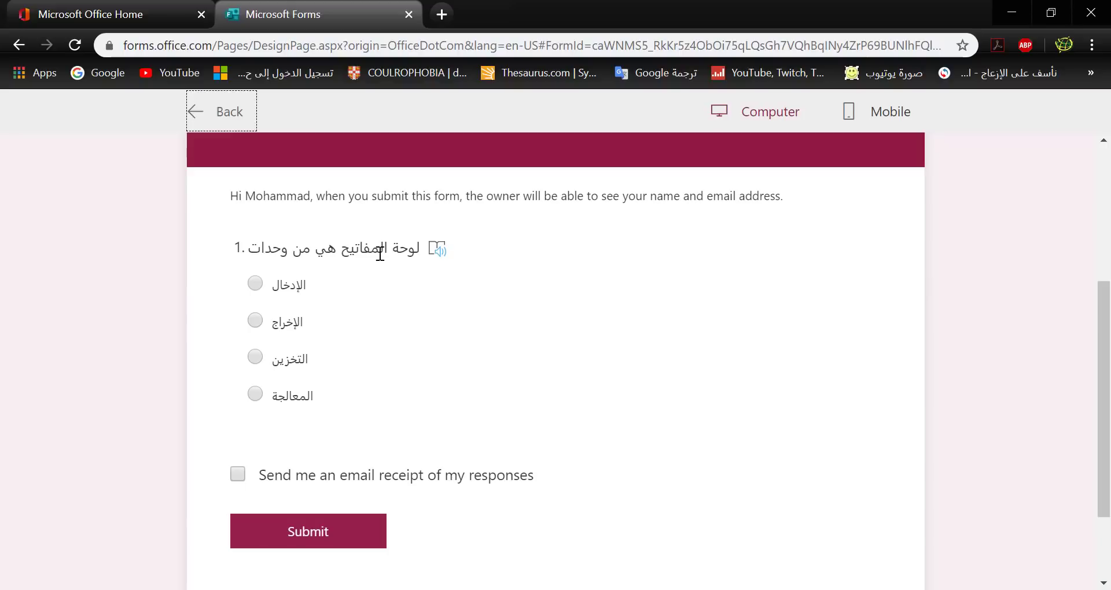
left_click(255, 283)
left_click(255, 394)
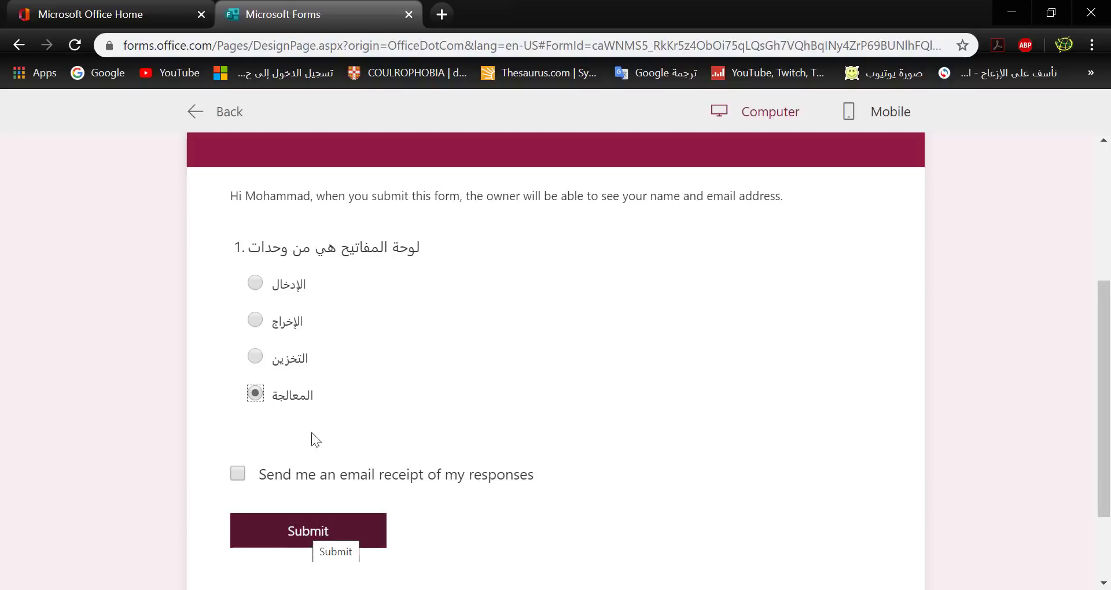
left_click(222, 119)
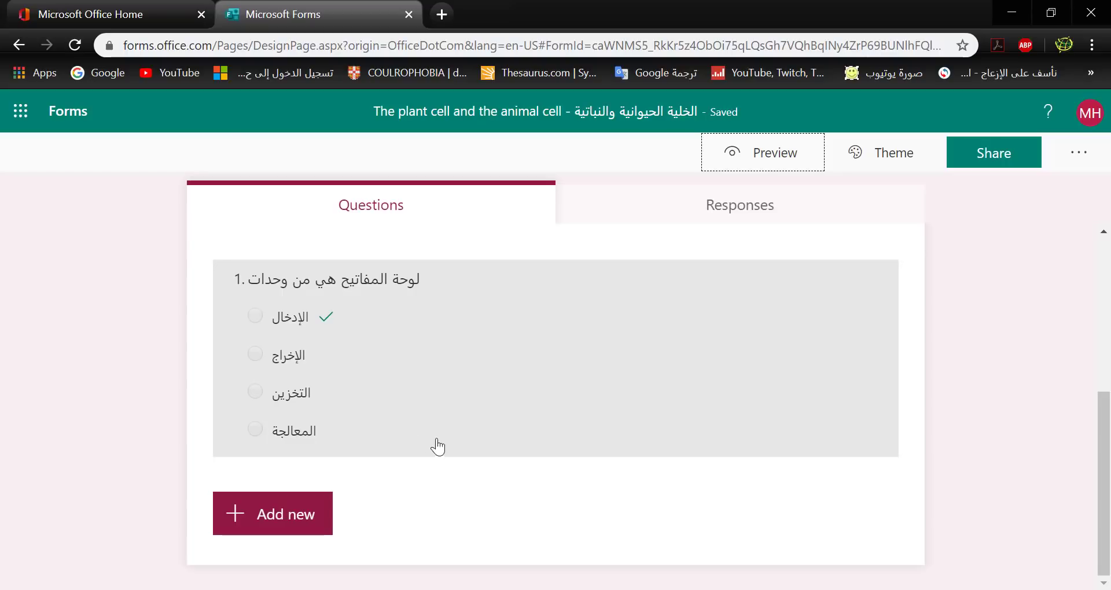
Step: Reopen the keyboard question, set its points to 2 and make it required
left_click(452, 383)
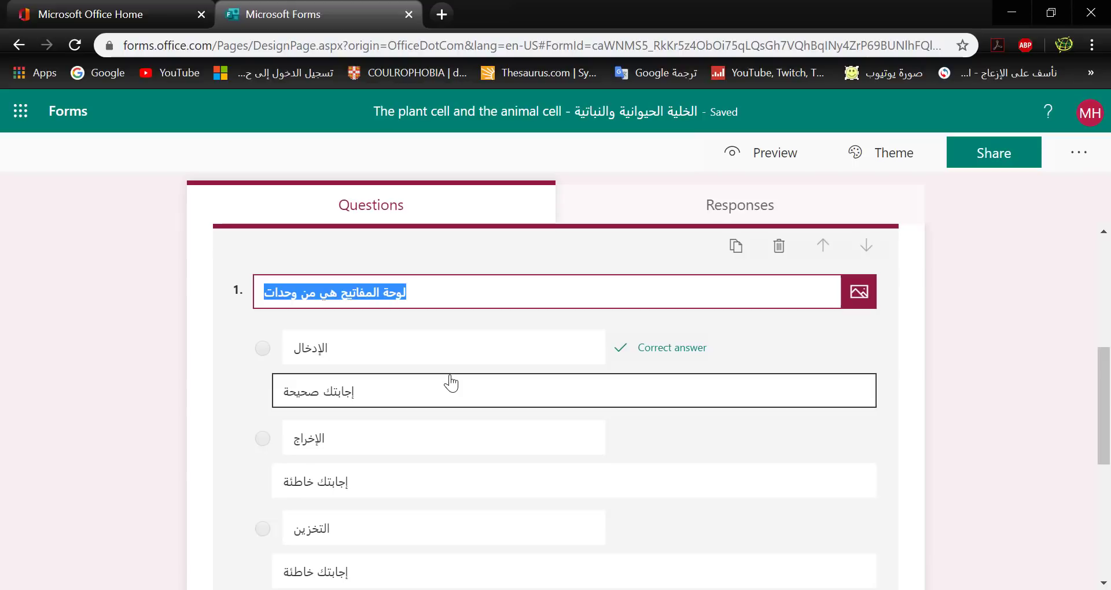
scroll(560, 405, "down", 3)
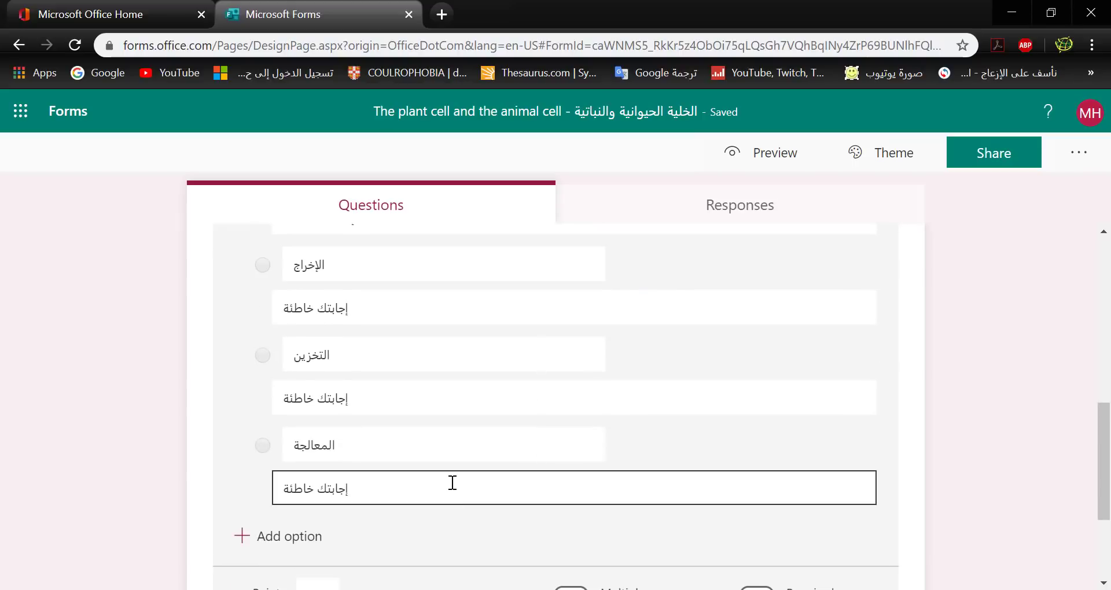
scroll(451, 481, "up", 3)
scroll(452, 482, "down", 5)
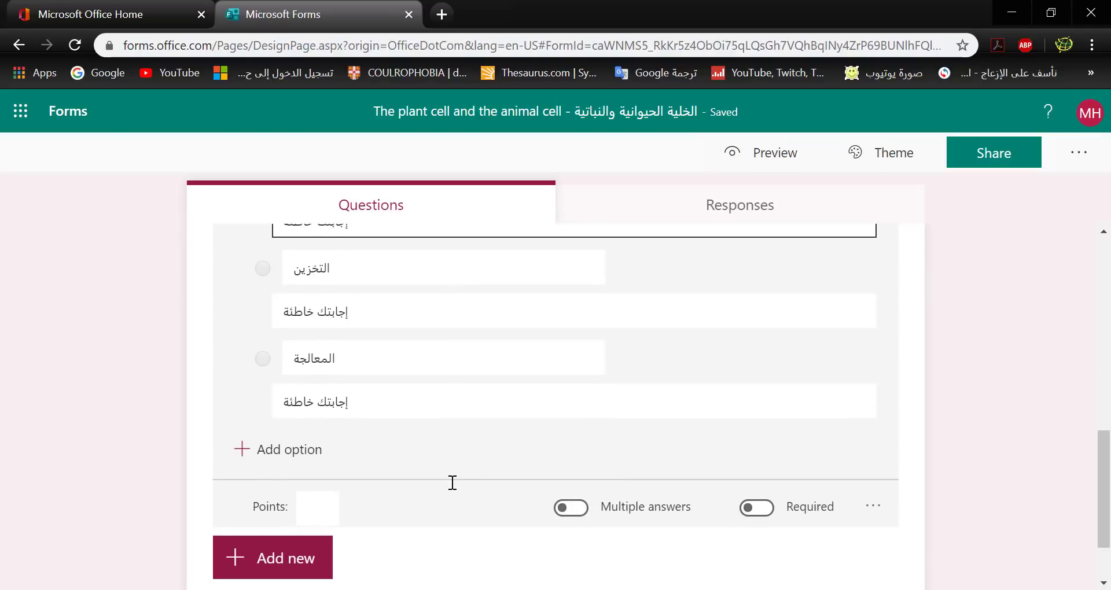
left_click(317, 510)
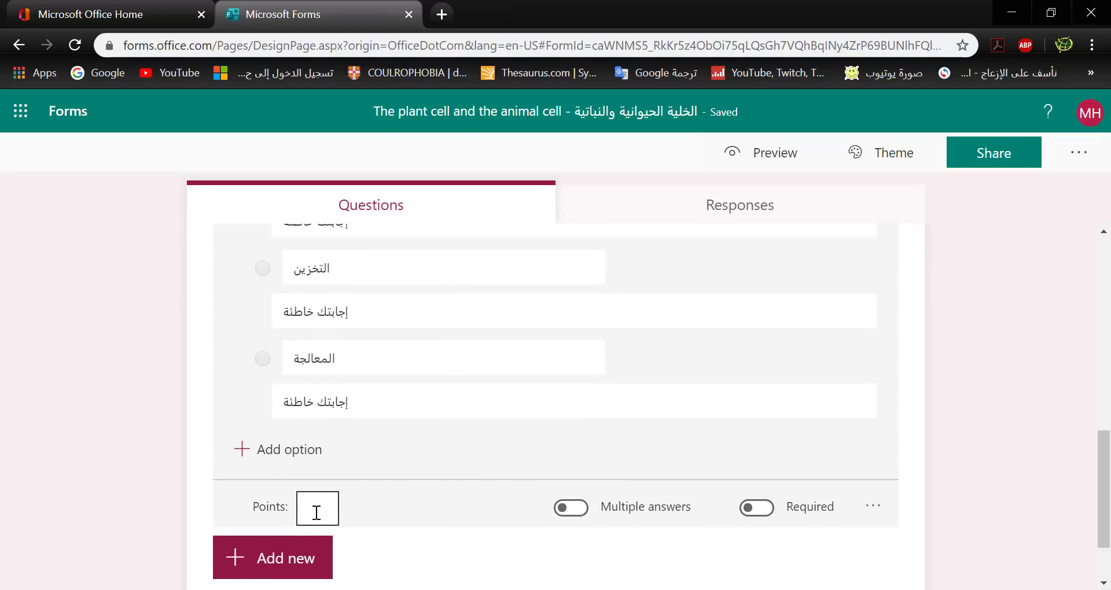
scroll(317, 512, "up", 1)
scroll(316, 514, "down", 1)
left_click(329, 513)
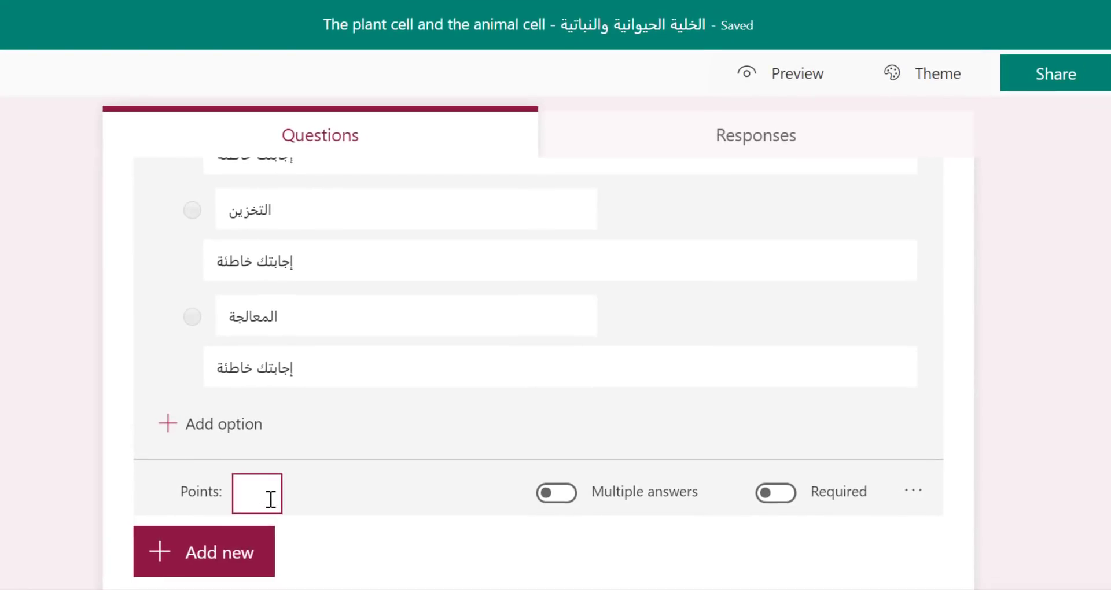
type("2")
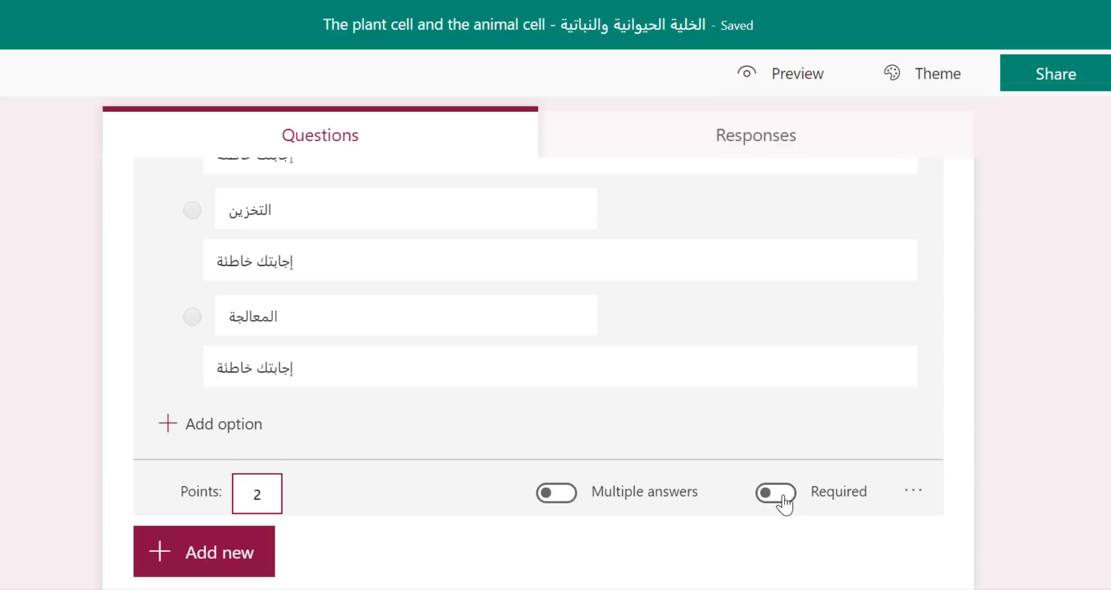
left_click(785, 505)
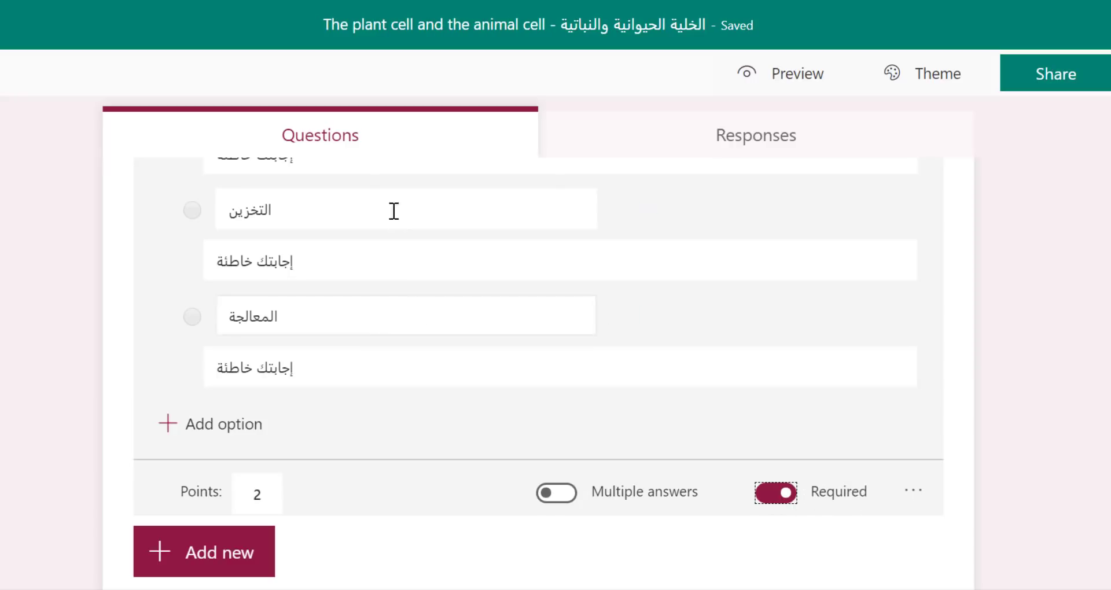
scroll(412, 308, "up", 3)
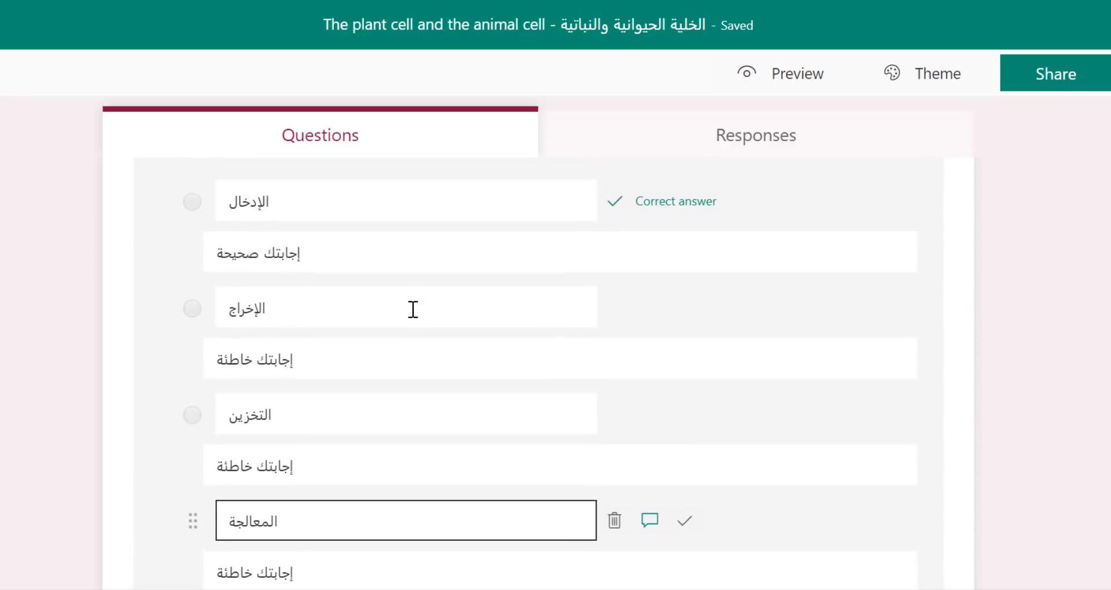
scroll(413, 310, "down", 5)
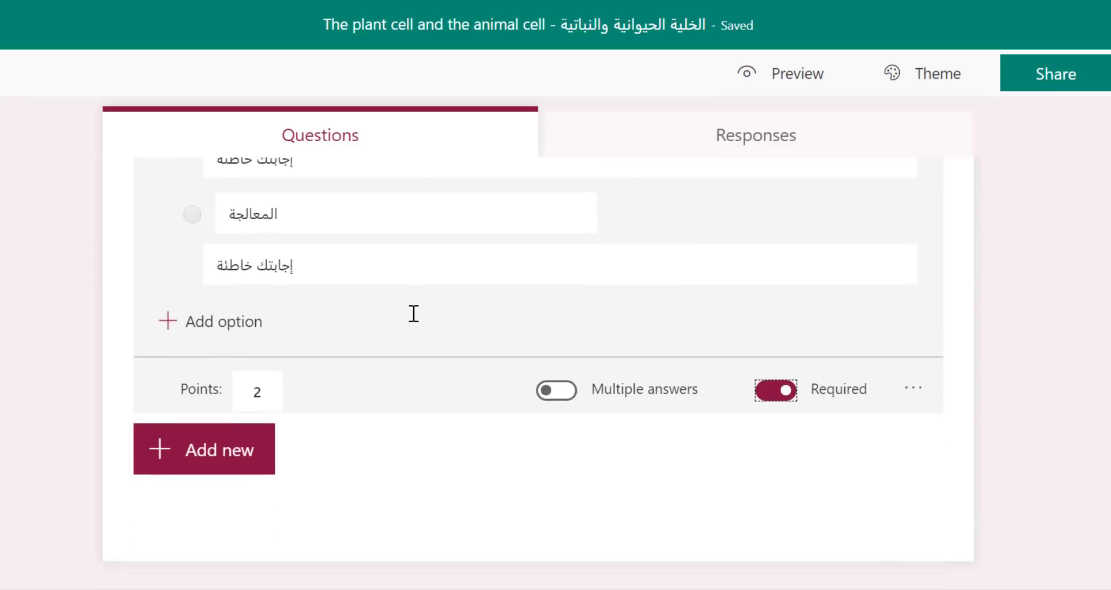
left_click(775, 394)
left_click(775, 394)
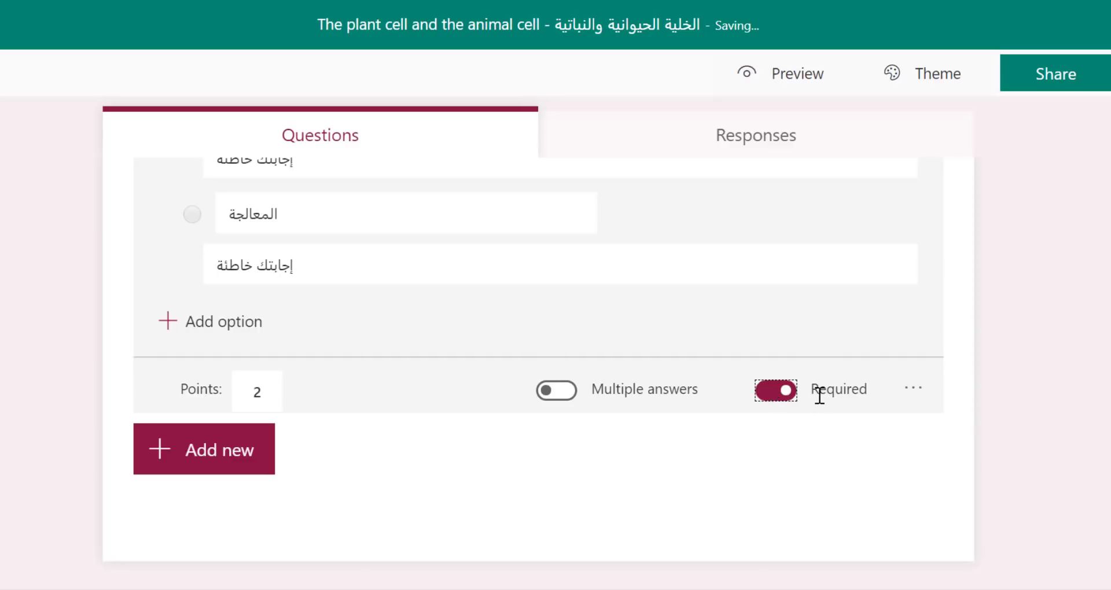
left_click(258, 393)
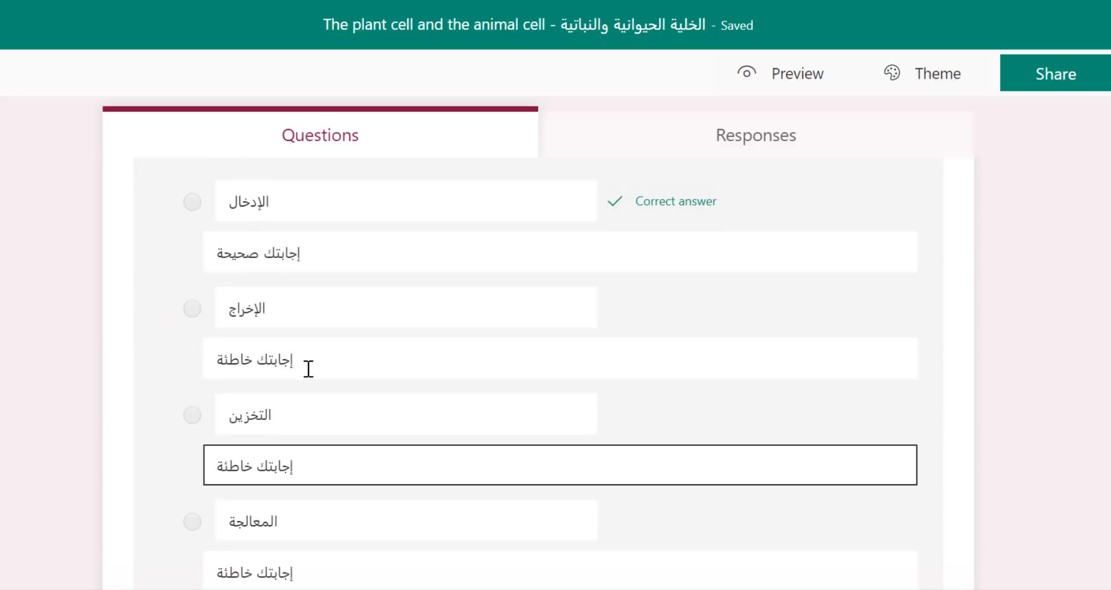
Step: Review the keyboard question's text, its answer options and their feedback messages
scroll(308, 369, "up", 5)
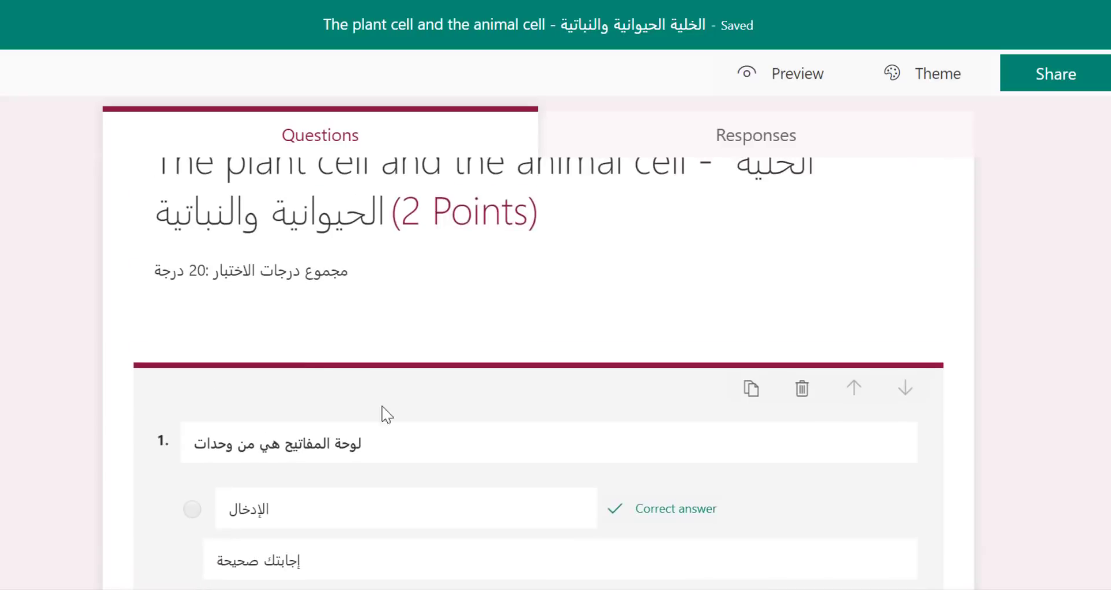
left_click(392, 446)
key("ctrl+a")
left_click(393, 439)
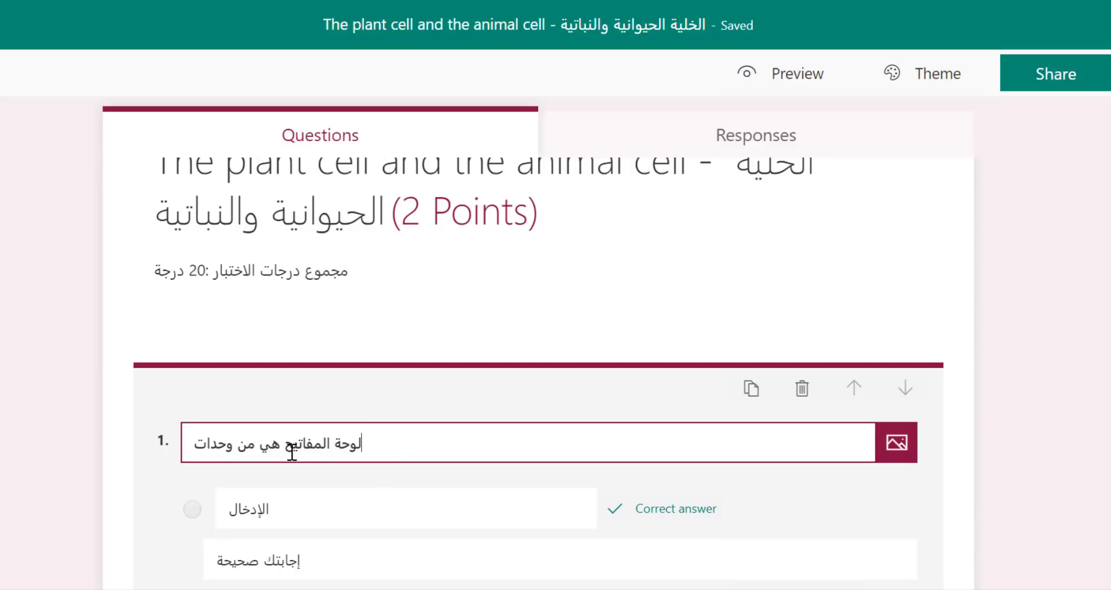
scroll(292, 452, "down", 2)
left_click(293, 451)
scroll(292, 451, "down", 2)
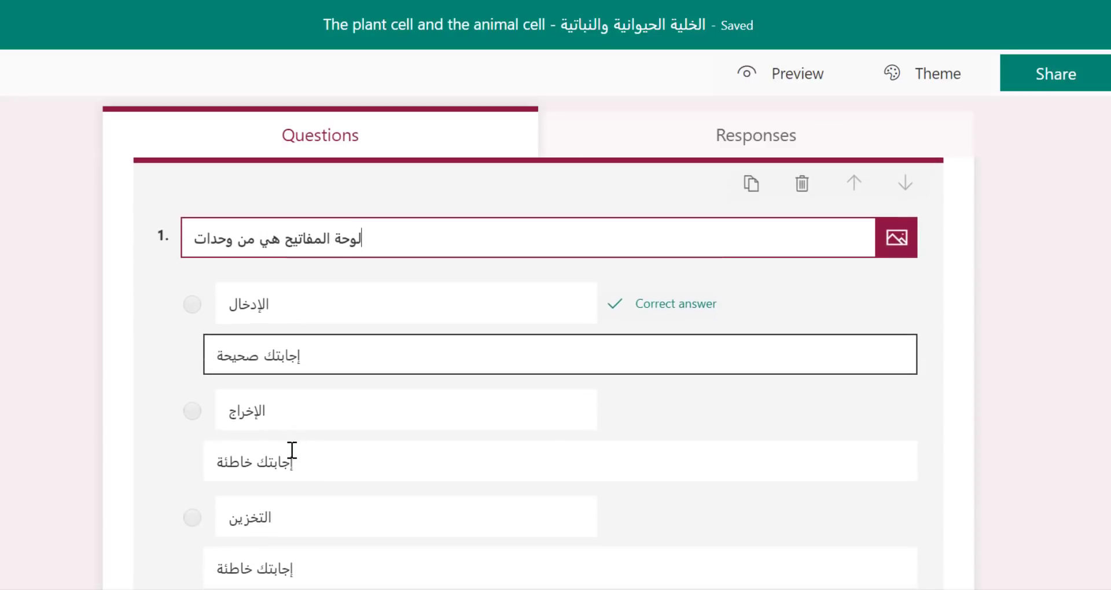
left_click(293, 451)
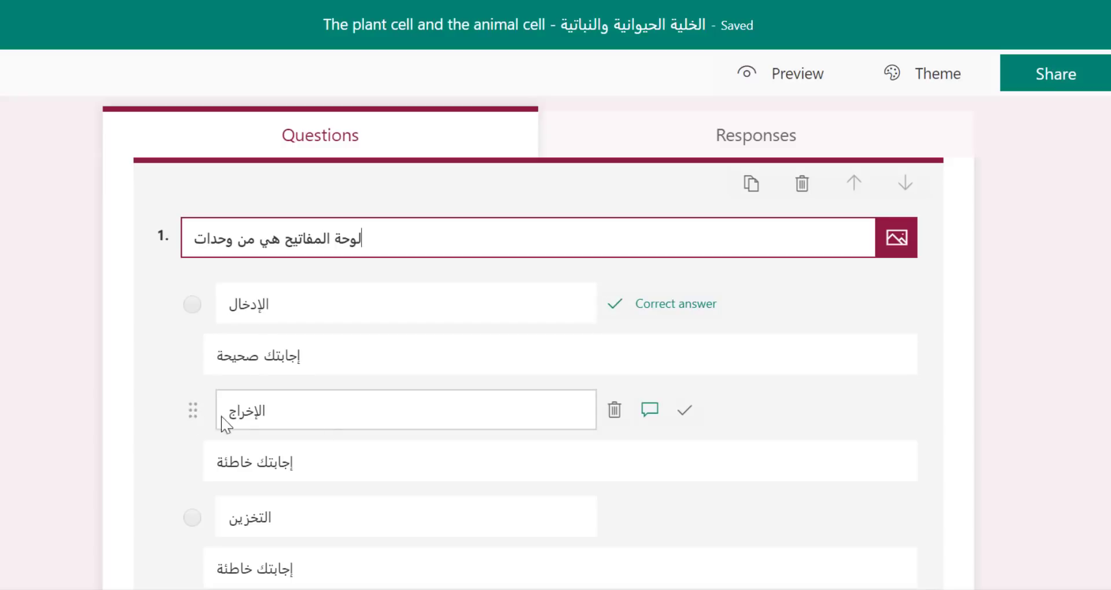
scroll(372, 441, "down", 3)
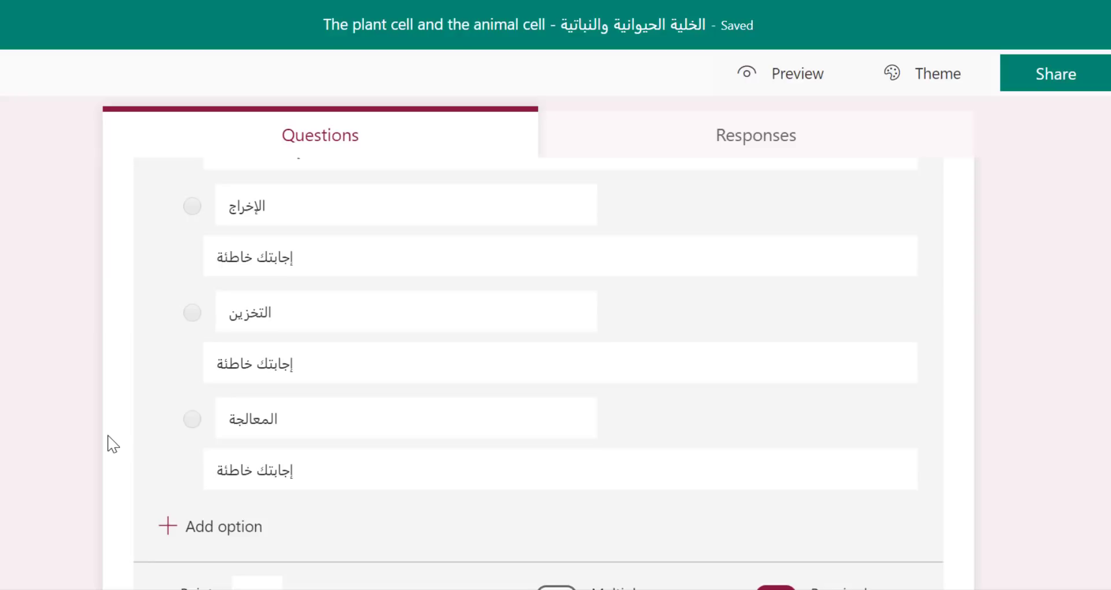
Step: Preview the quiz as a respondent, try the answers "المعالجة" and "التخزين", and return to editing
left_click(797, 78)
scroll(216, 524, "down", 5)
left_click(184, 416)
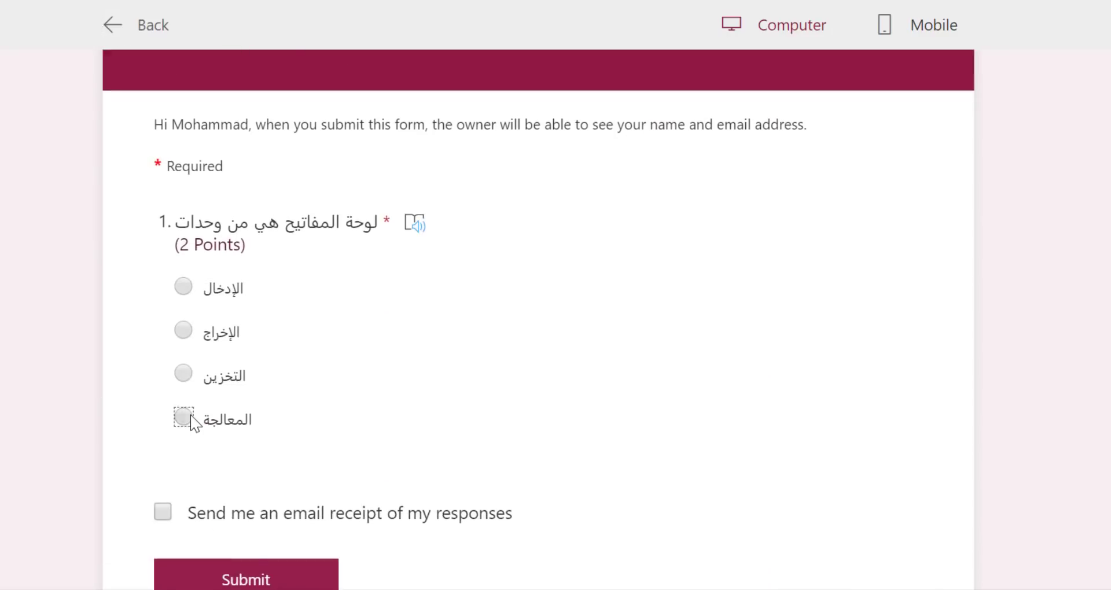
left_click(183, 373)
left_click(124, 26)
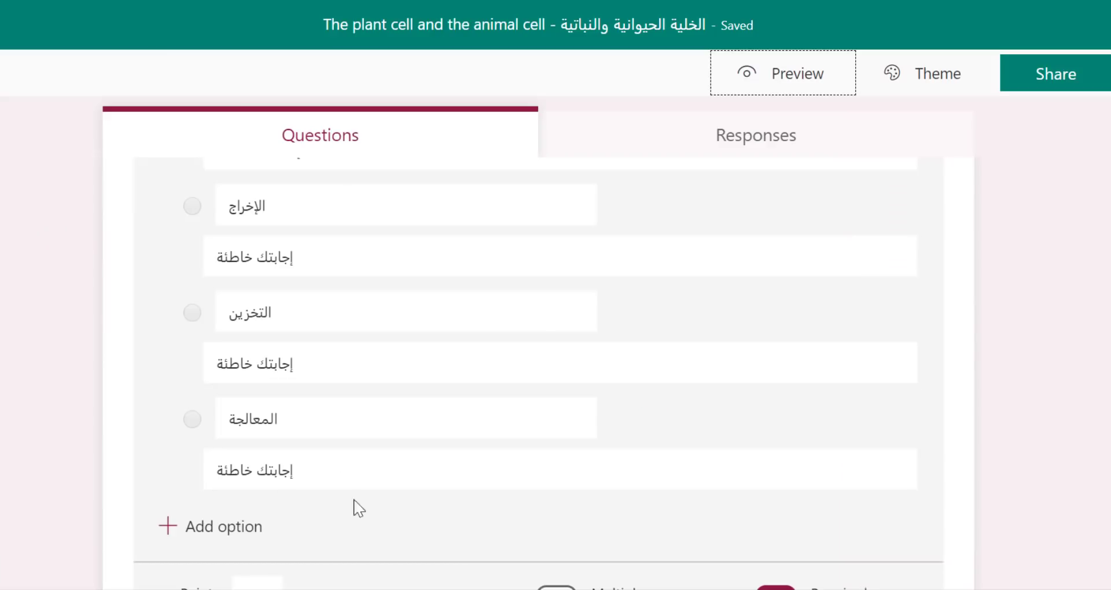
Step: Allow multiple answers for the keyboard question and check its answer options
left_click(581, 379)
scroll(581, 379, "down", 3)
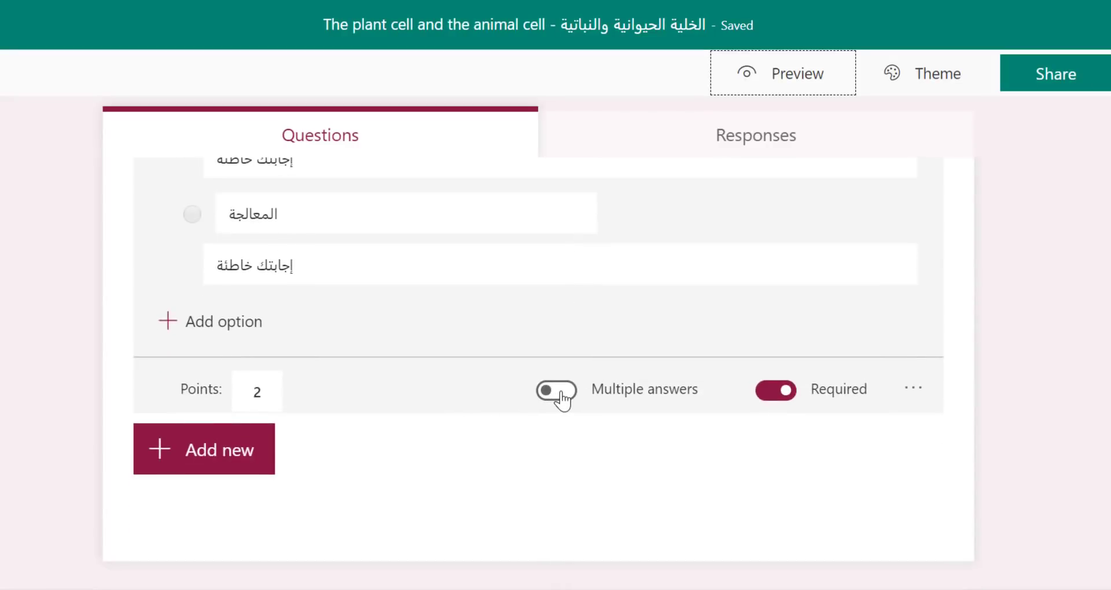
mouse_move(192, 229)
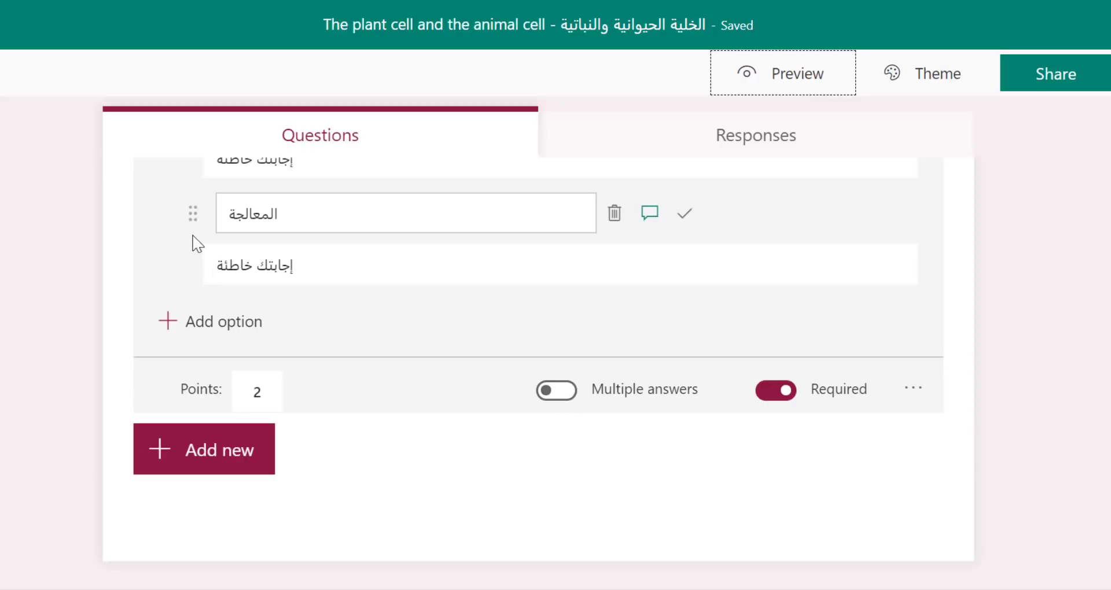
left_click(557, 392)
scroll(384, 441, "up", 5)
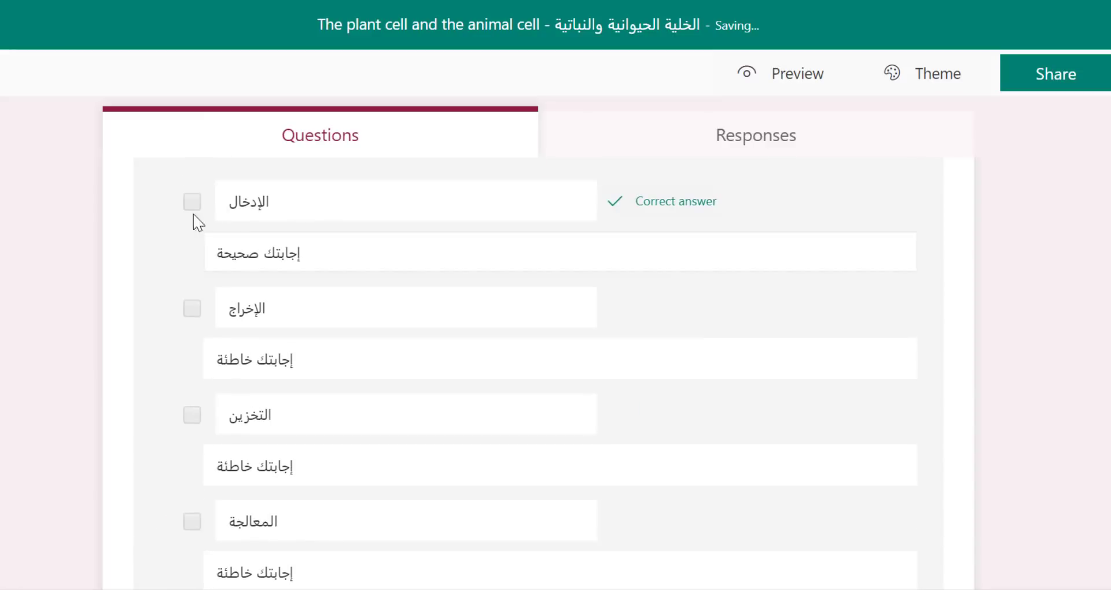
scroll(347, 429, "down", 3)
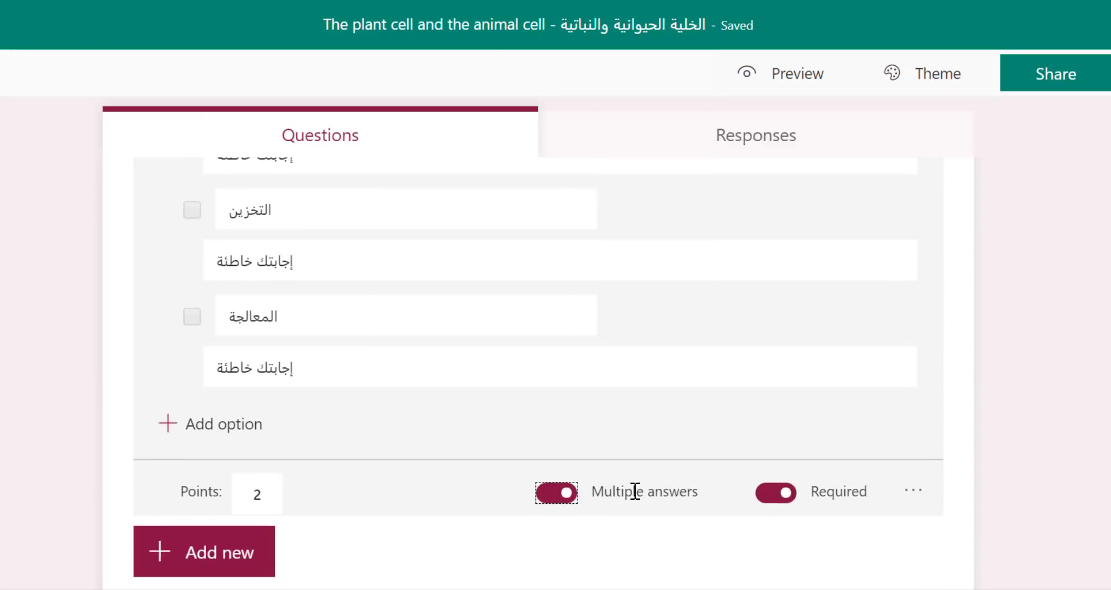
scroll(635, 492, "up", 2)
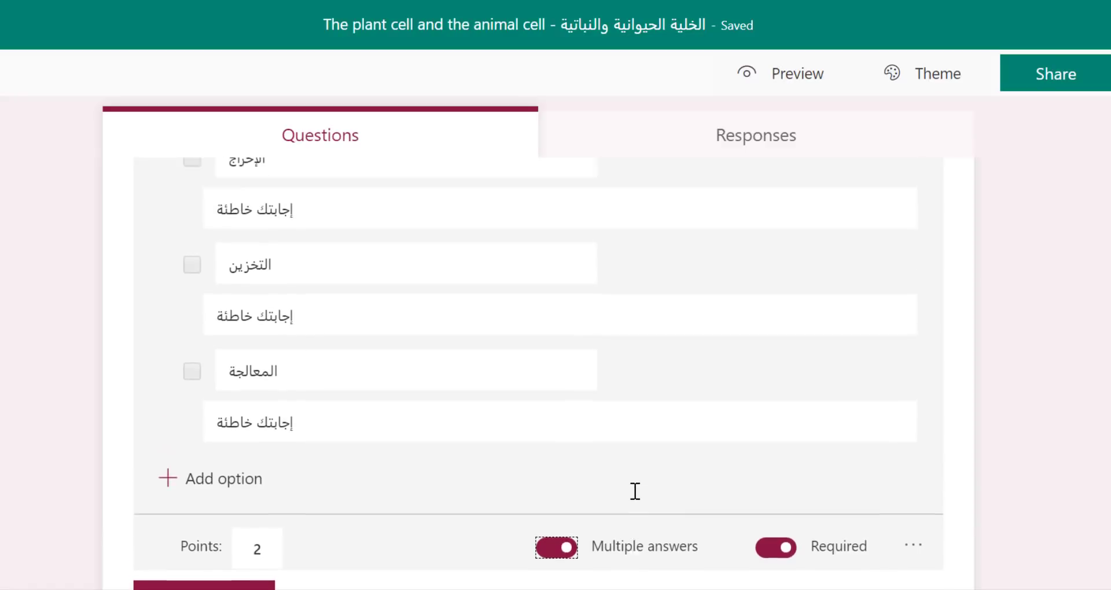
scroll(590, 510, "down", 2)
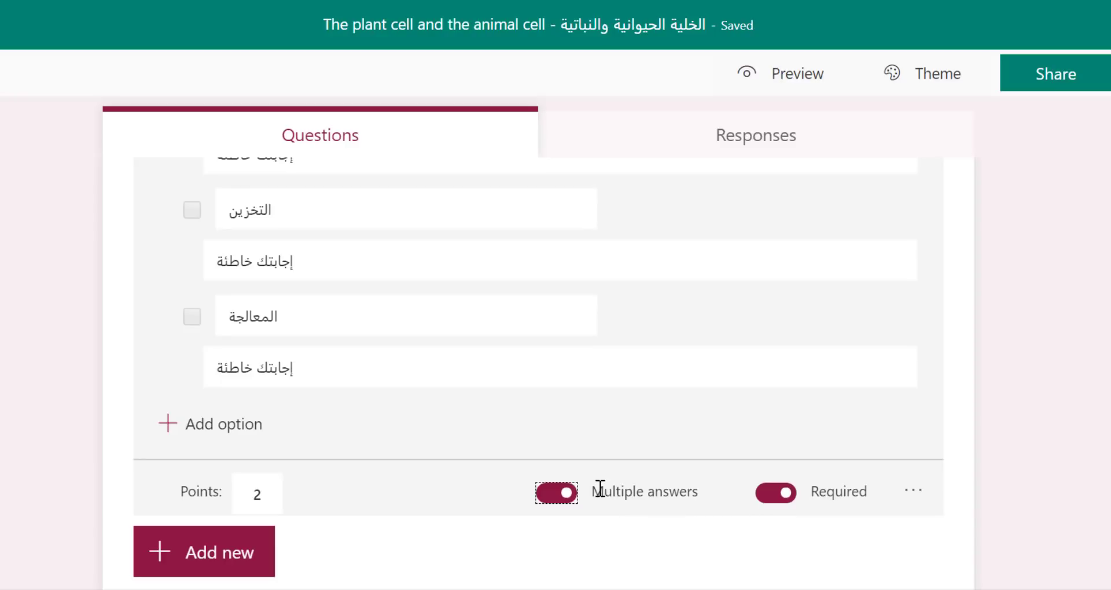
scroll(600, 490, "up", 2)
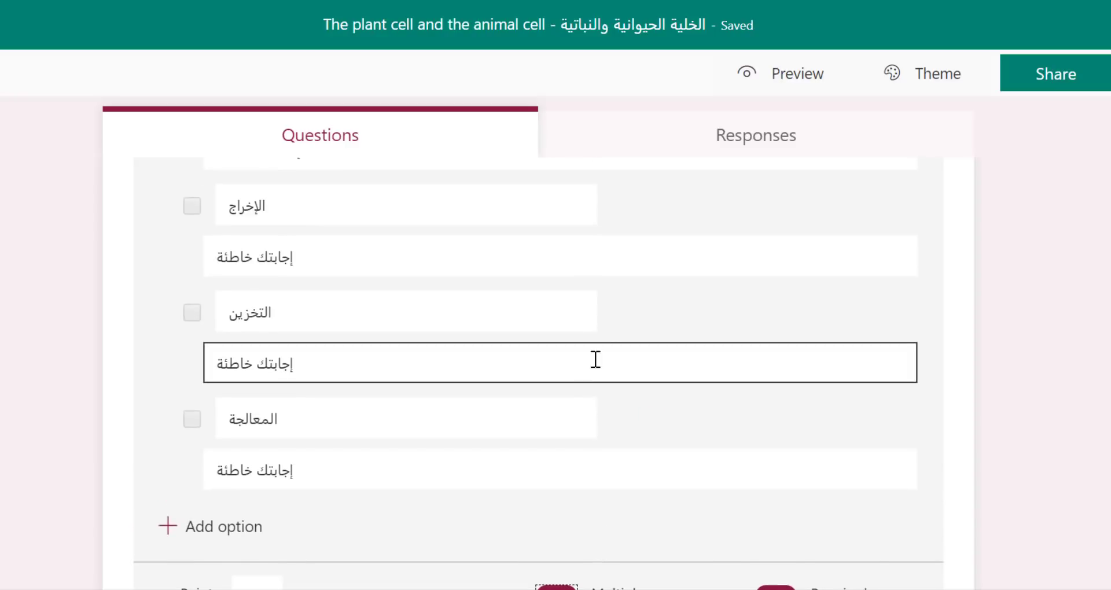
Step: Preview the quiz, select all four answers of the keyboard question together, clear them again, and return to editing
left_click(774, 83)
scroll(389, 449, "down", 4)
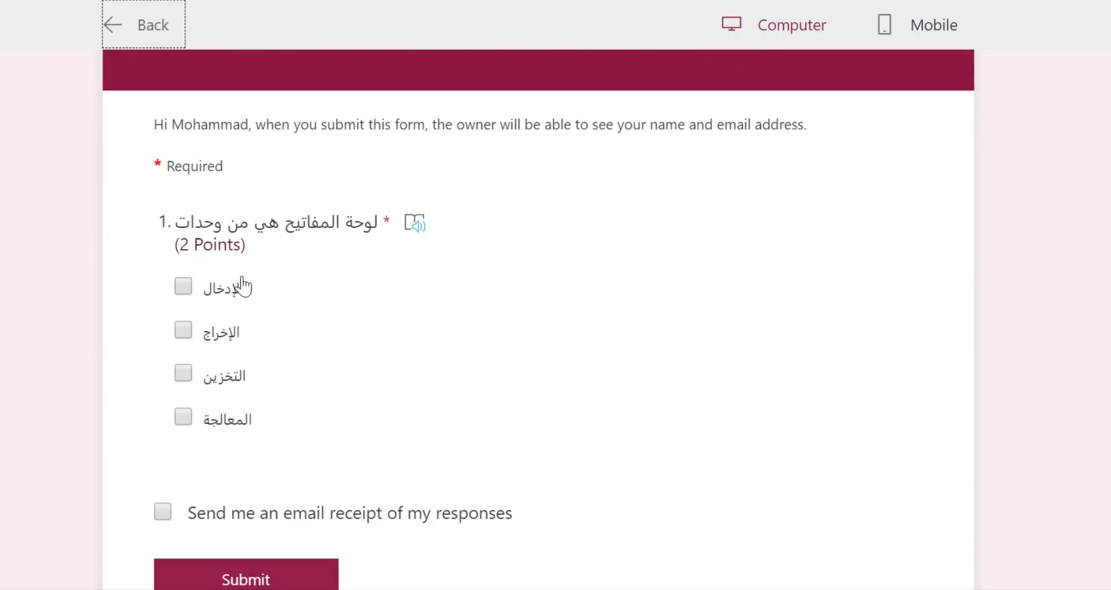
left_click(183, 286)
left_click(184, 330)
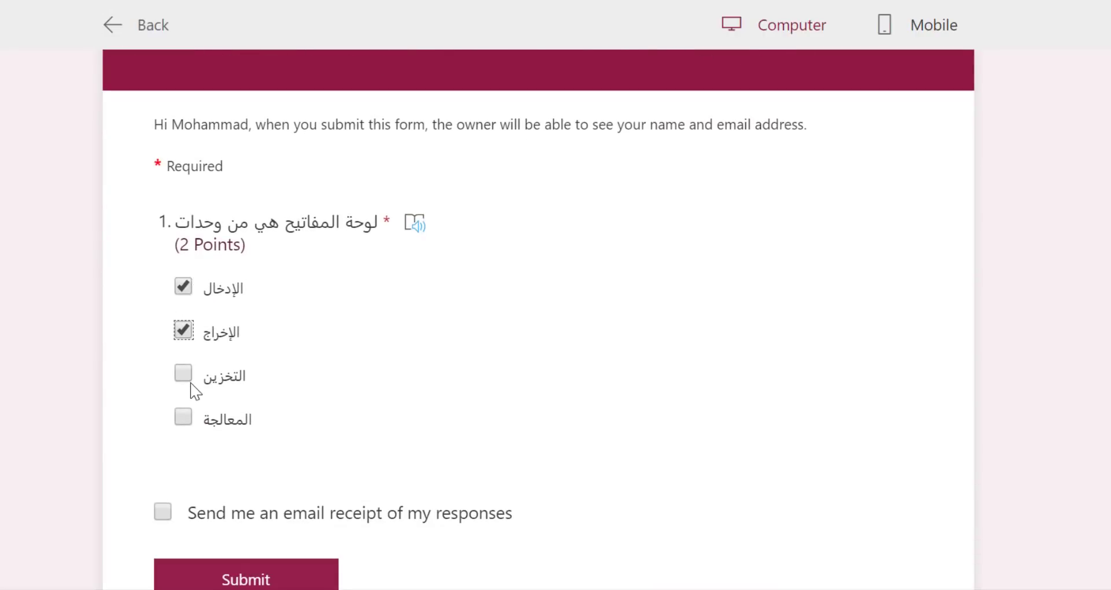
left_click(184, 374)
left_click(186, 416)
left_click(183, 375)
left_click(183, 417)
left_click(182, 330)
left_click(183, 286)
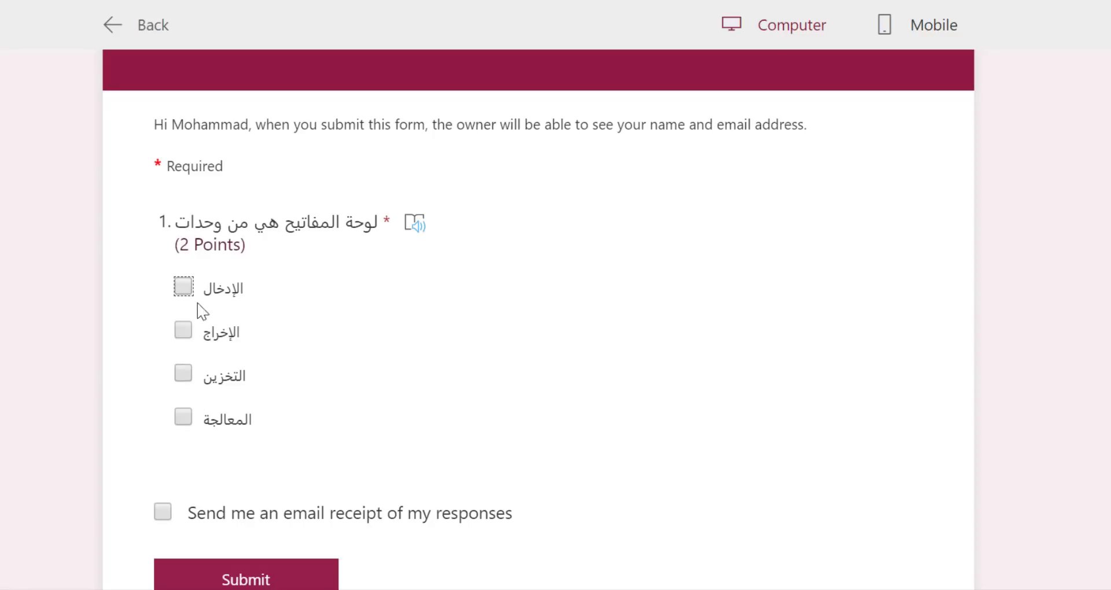
left_click(153, 25)
Step: Turn on Shuffle options for the keyboard question's answers
scroll(660, 418, "down", 3)
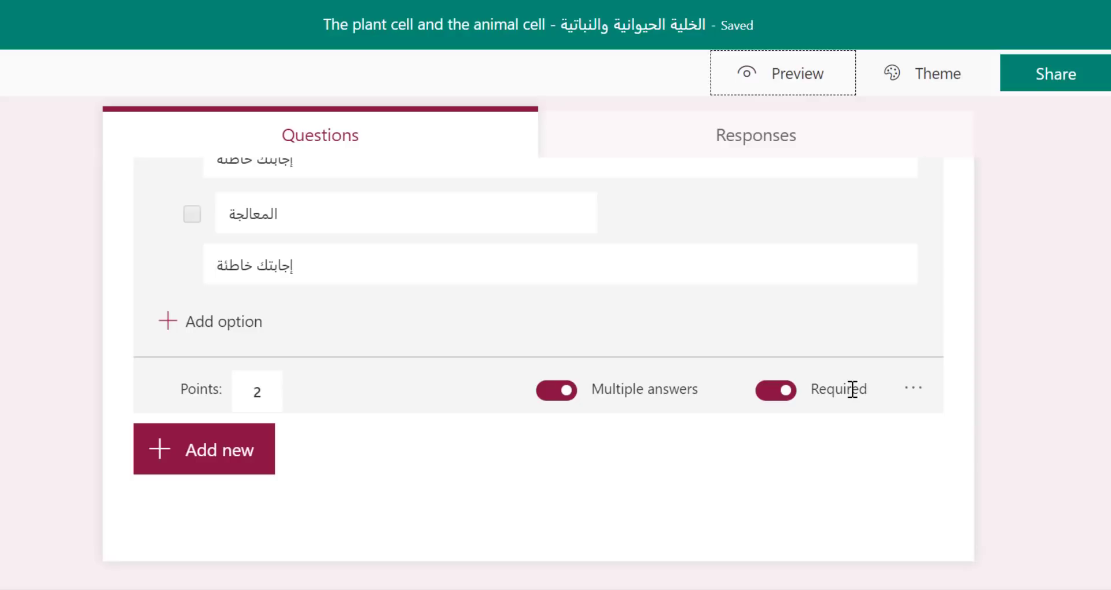
scroll(848, 405, "up", 3)
scroll(607, 397, "down", 2)
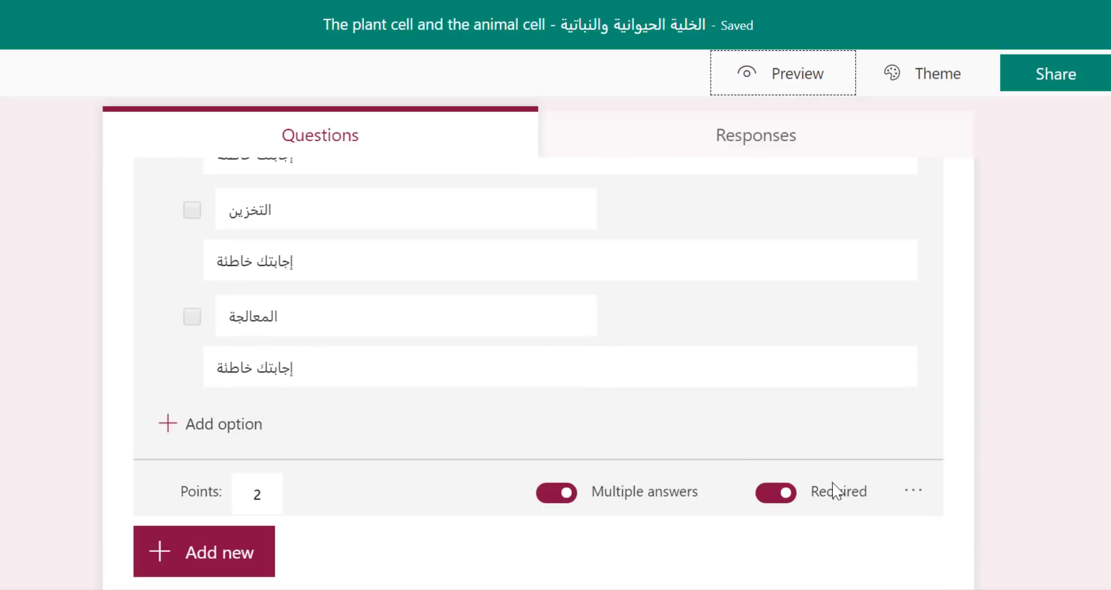
left_click(912, 491)
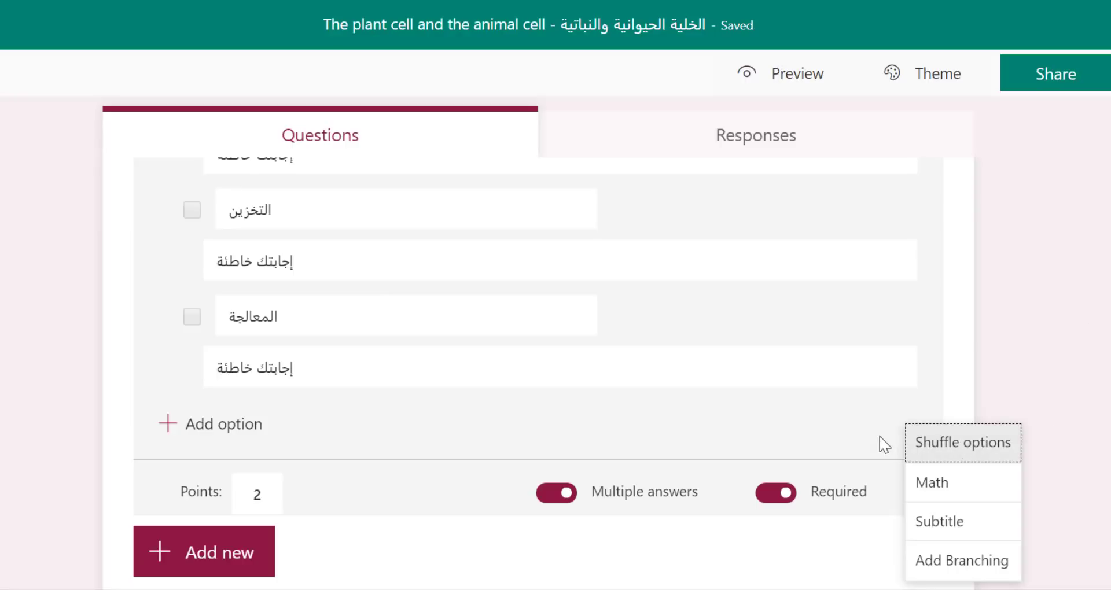
left_click(943, 454)
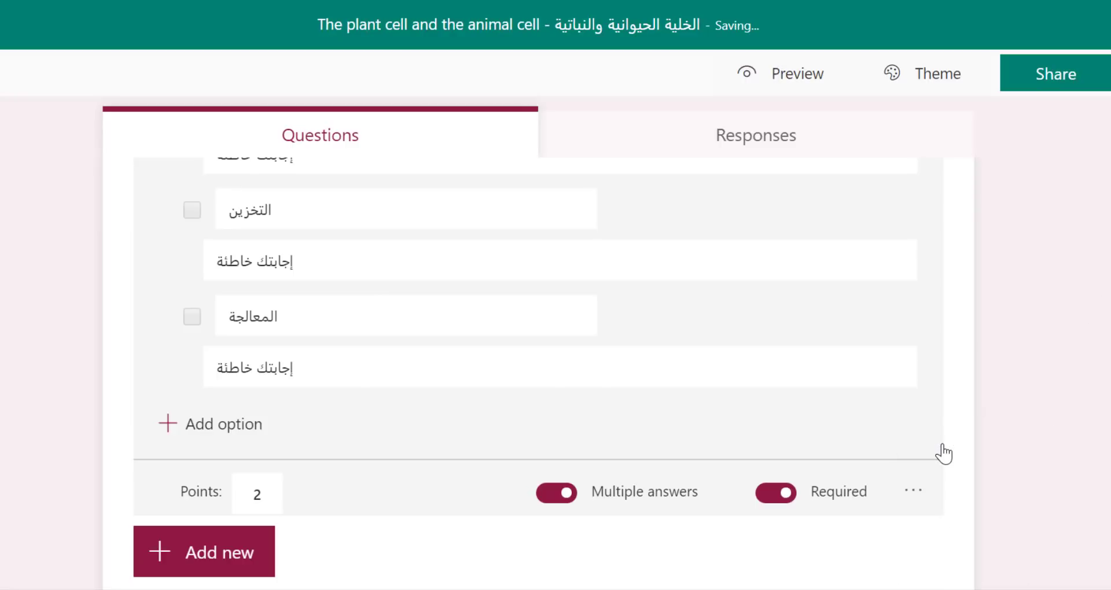
Step: Review the keyboard question's text and answer options, and reopen its additional settings to check Shuffle options
scroll(573, 405, "up", 3)
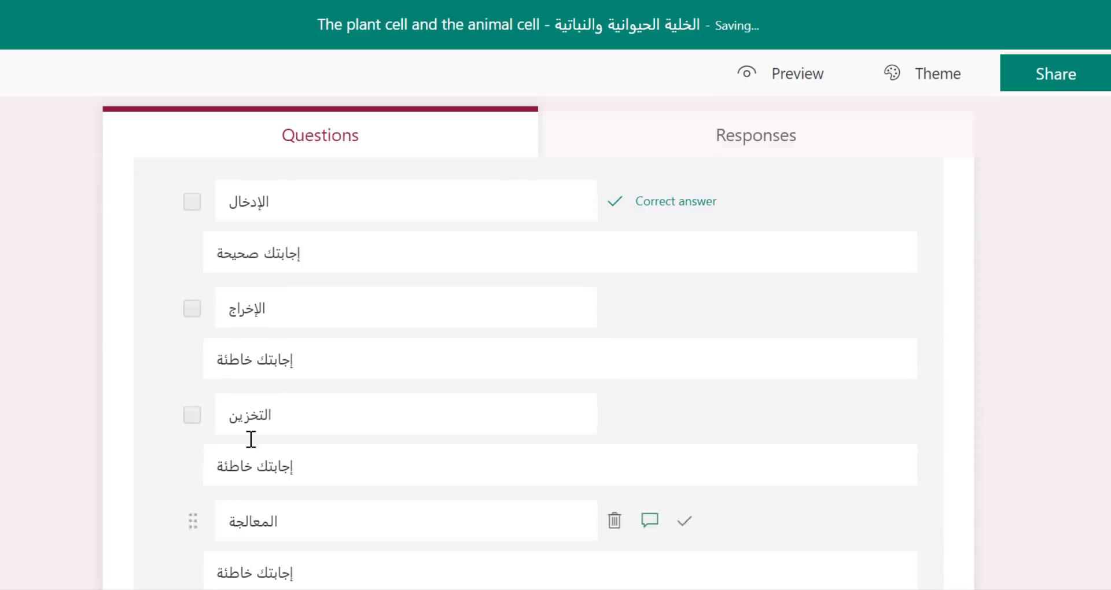
scroll(269, 462, "up", 2)
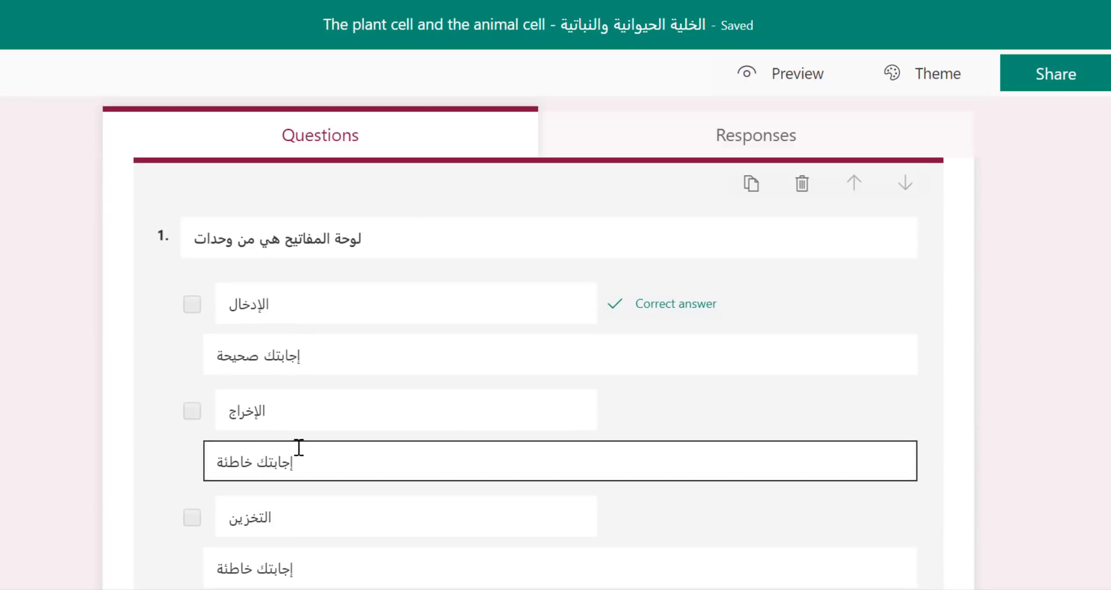
left_click(350, 253)
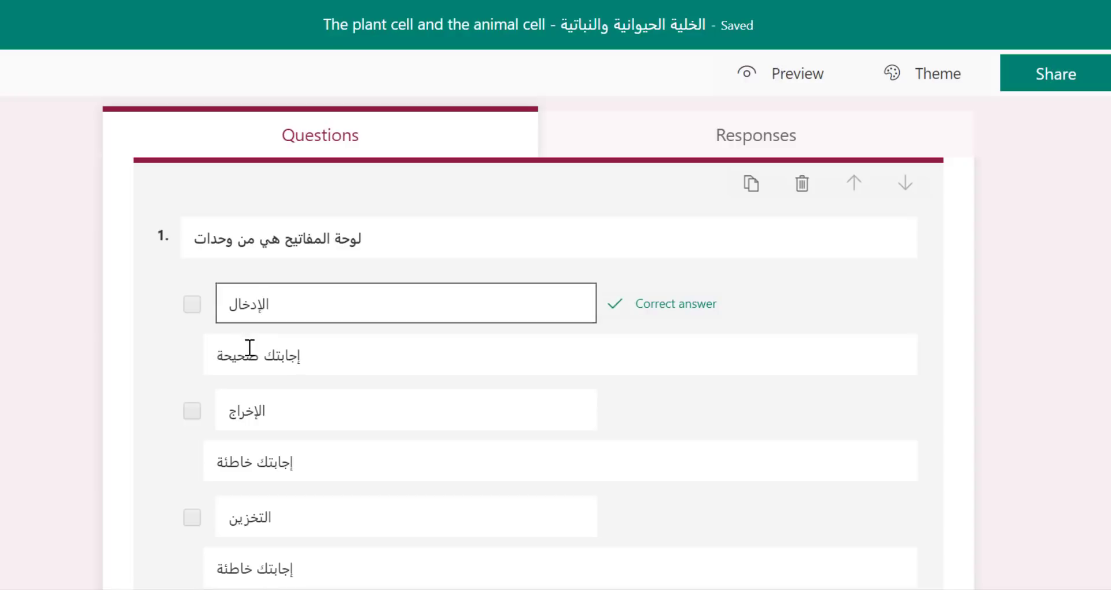
scroll(853, 567, "down", 4)
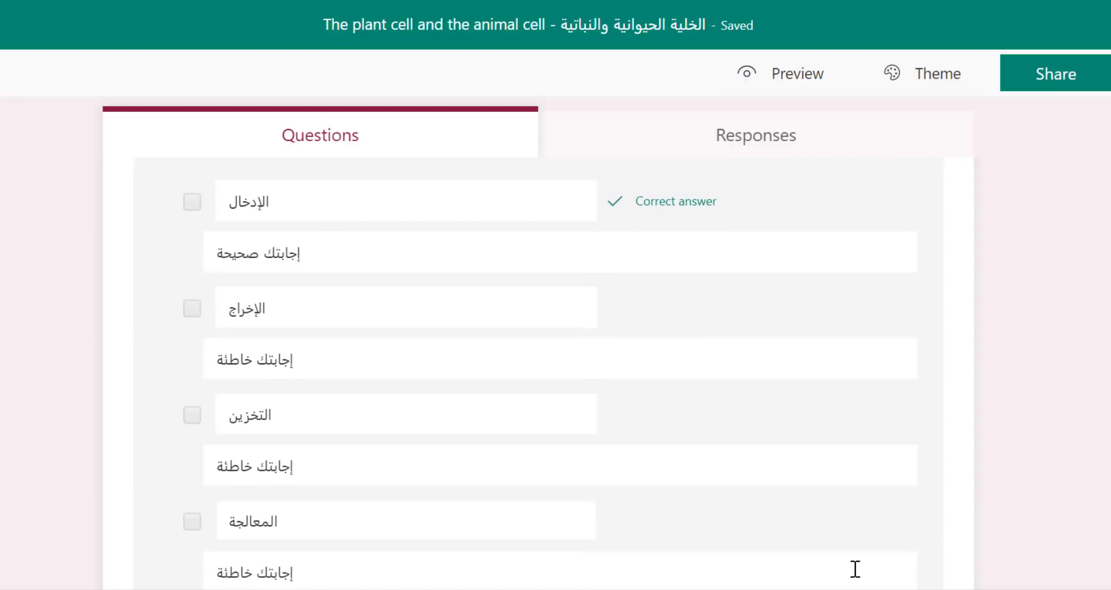
scroll(821, 523, "down", 1)
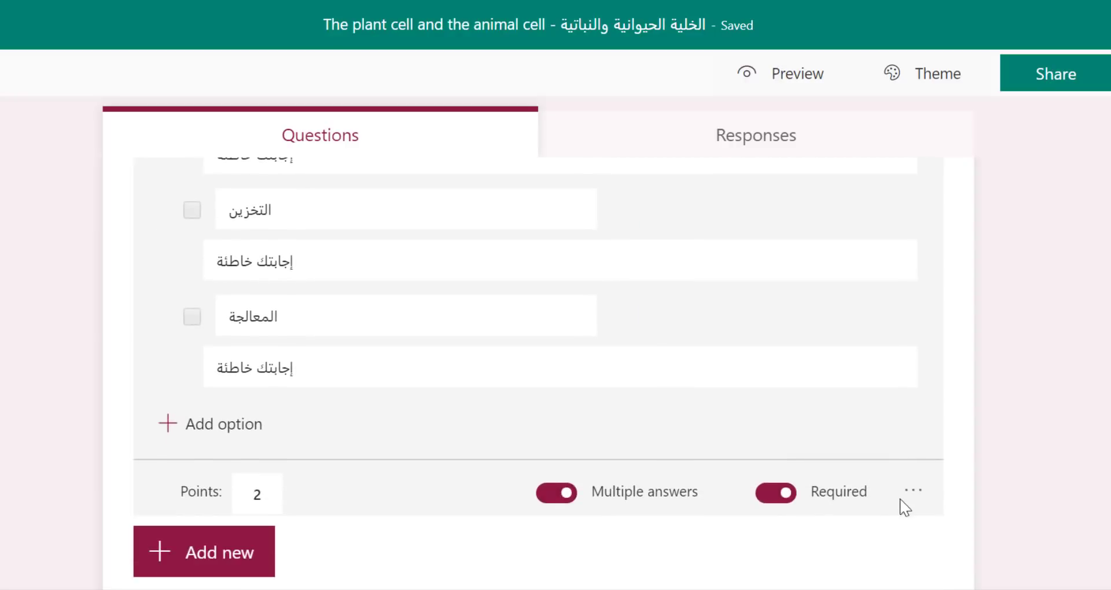
left_click(914, 490)
scroll(719, 418, "up", 3)
scroll(719, 418, "up", 5)
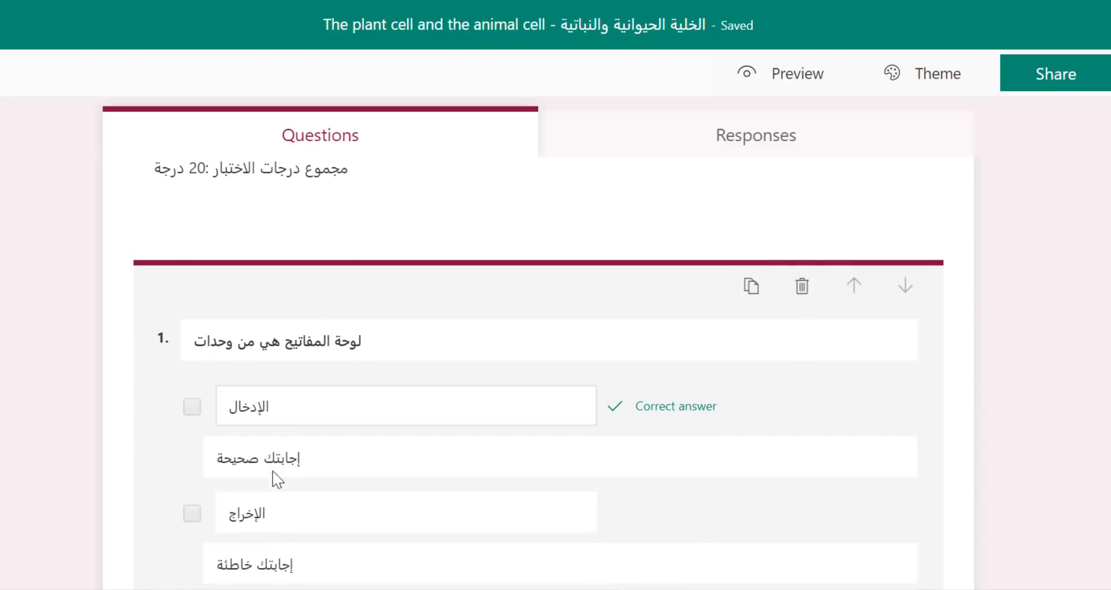
scroll(275, 499, "down", 2)
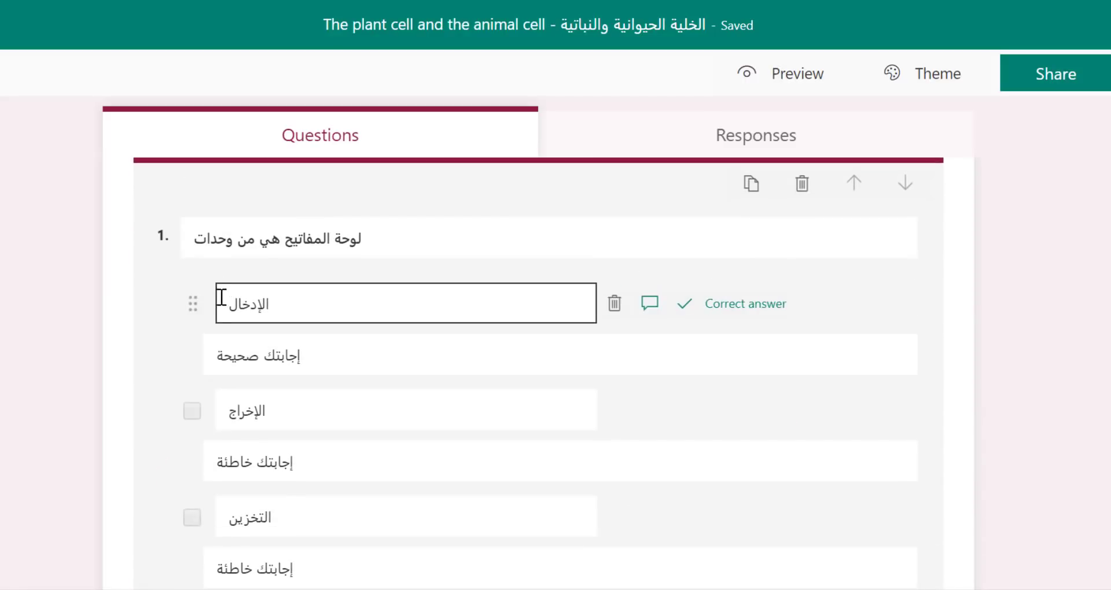
left_click(241, 303)
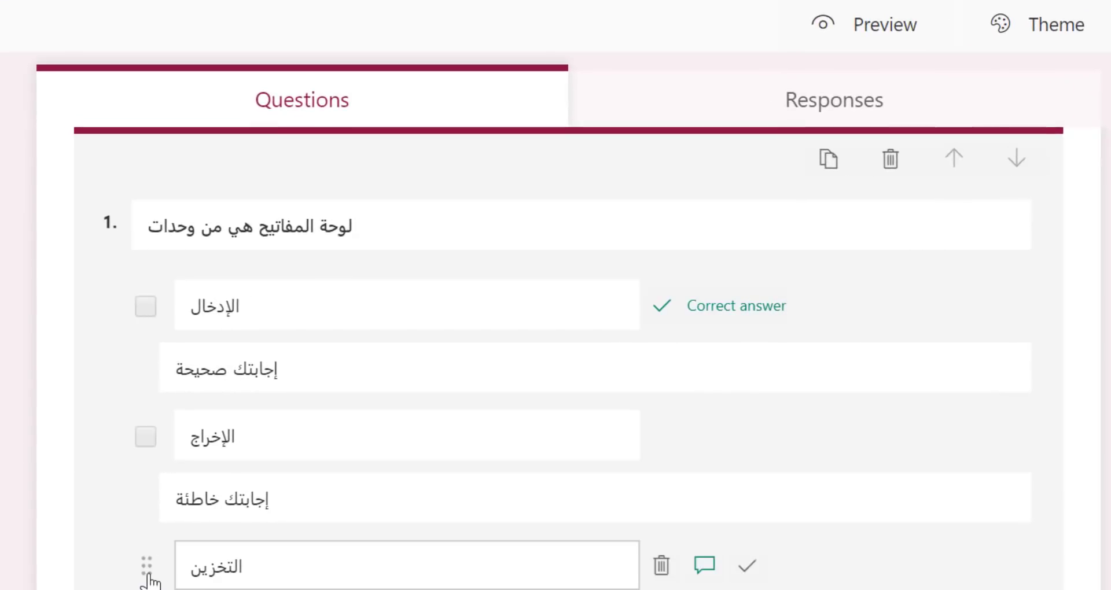
left_click(271, 293)
scroll(236, 559, "down", 4)
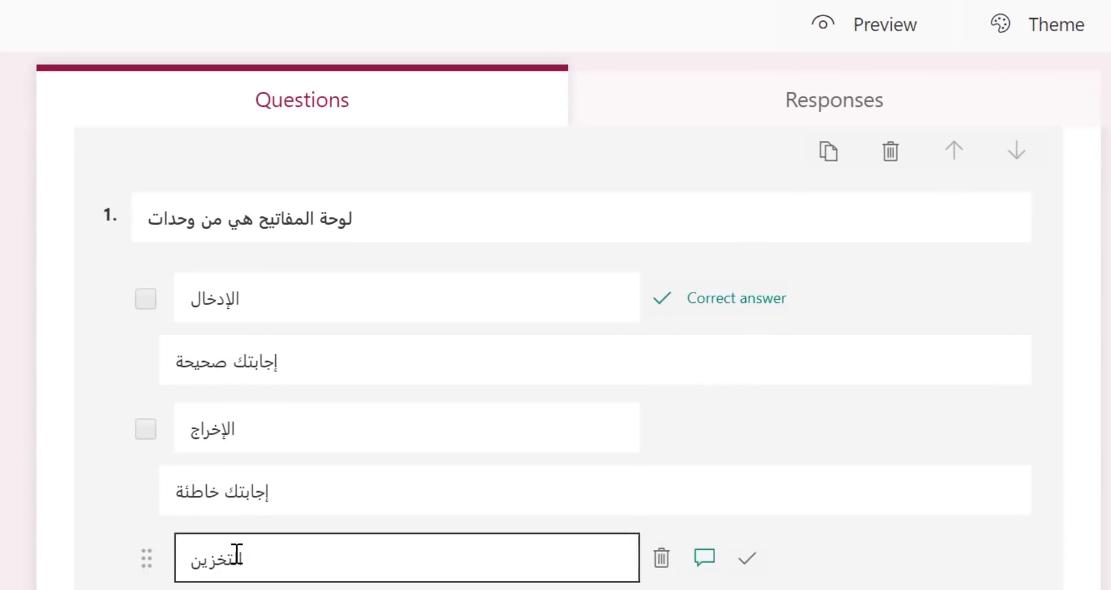
scroll(301, 232, "up", 3)
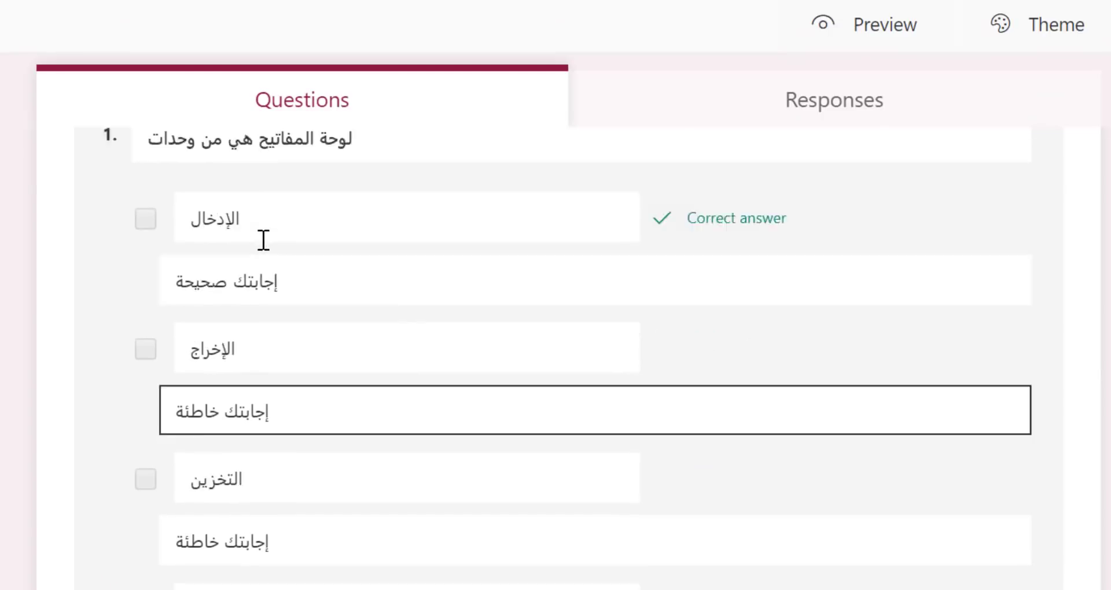
scroll(263, 241, "down", 3)
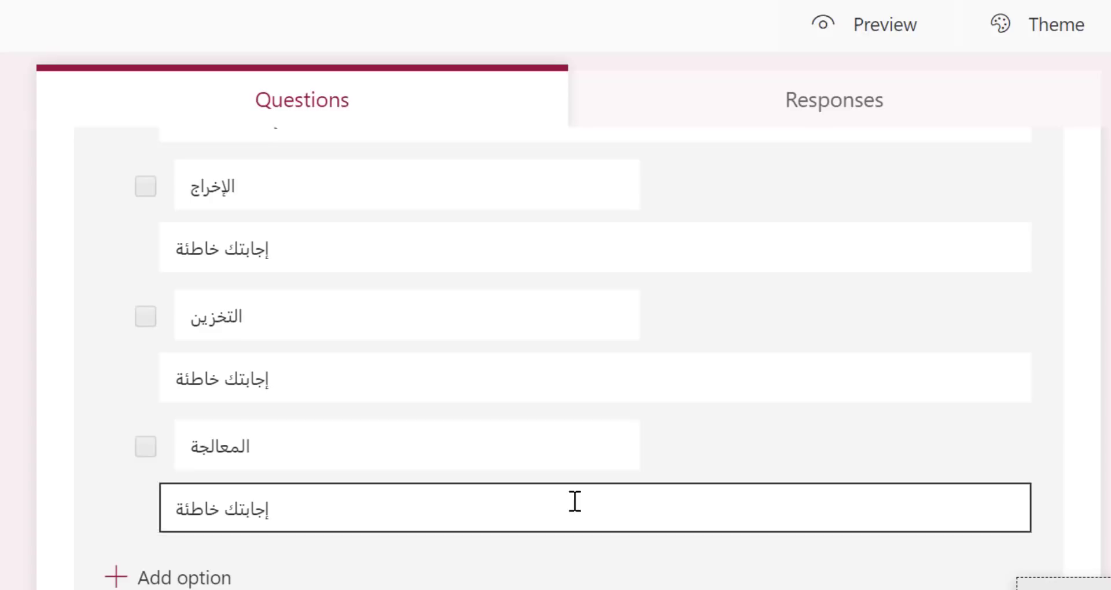
scroll(810, 521, "down", 2)
left_click(1088, 532)
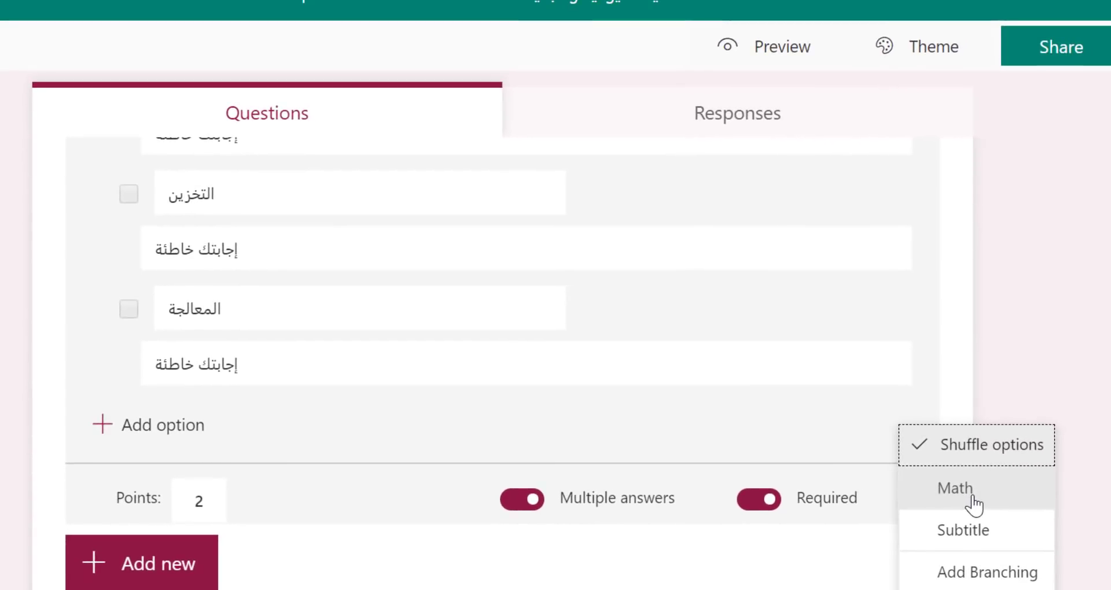
Step: Add the subtitle "يمكنك اختيار اكثر من اجابة" to the keyboard question
left_click(985, 537)
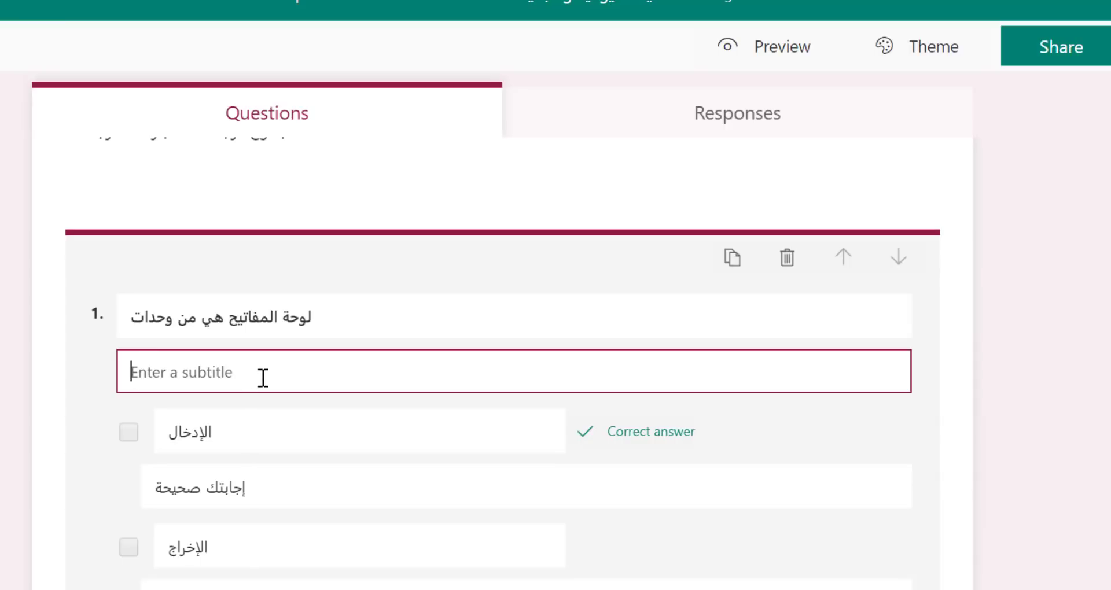
scroll(266, 382, "down", 2)
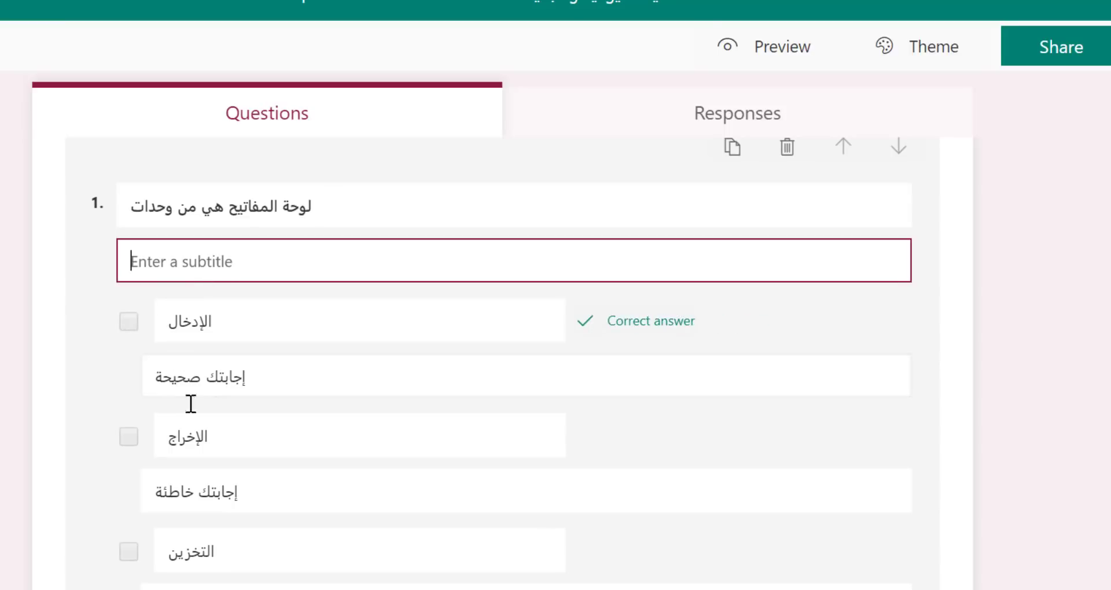
type("ي")
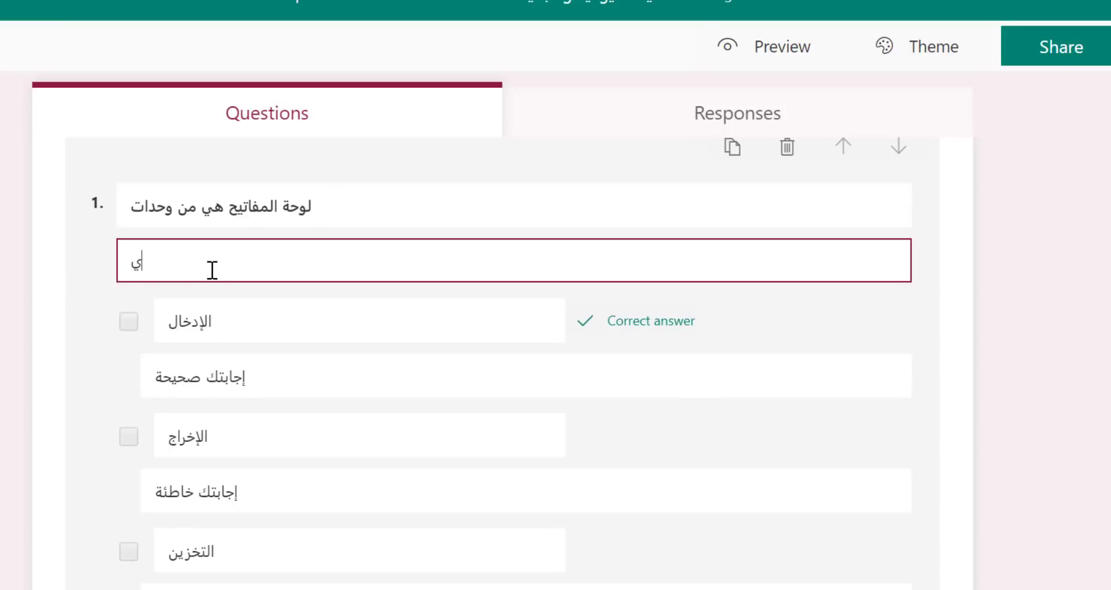
type("مكنك اختيار ا")
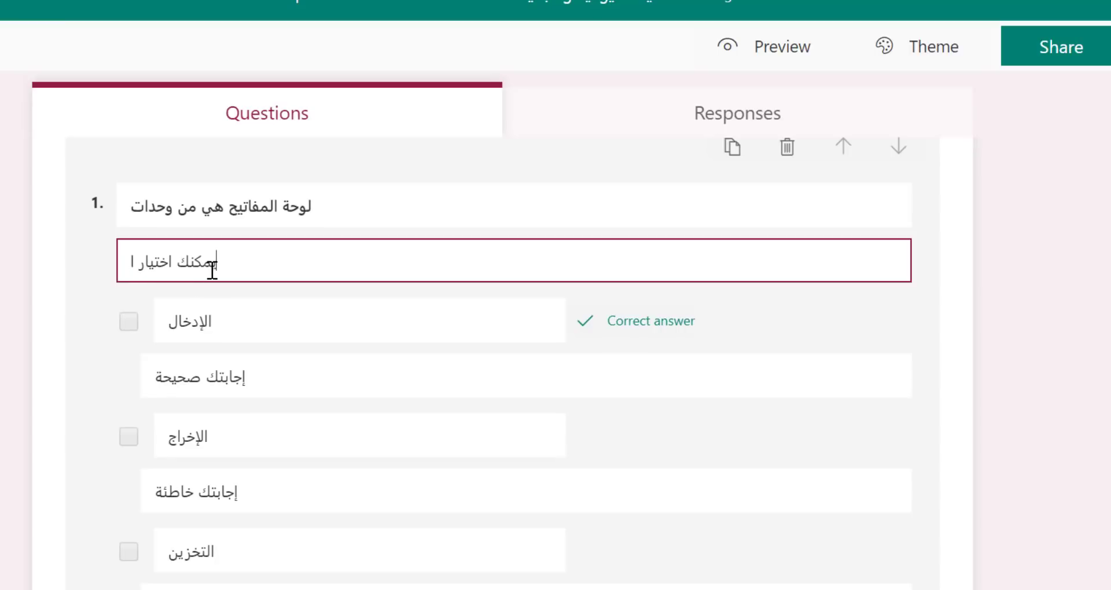
type("كثر")
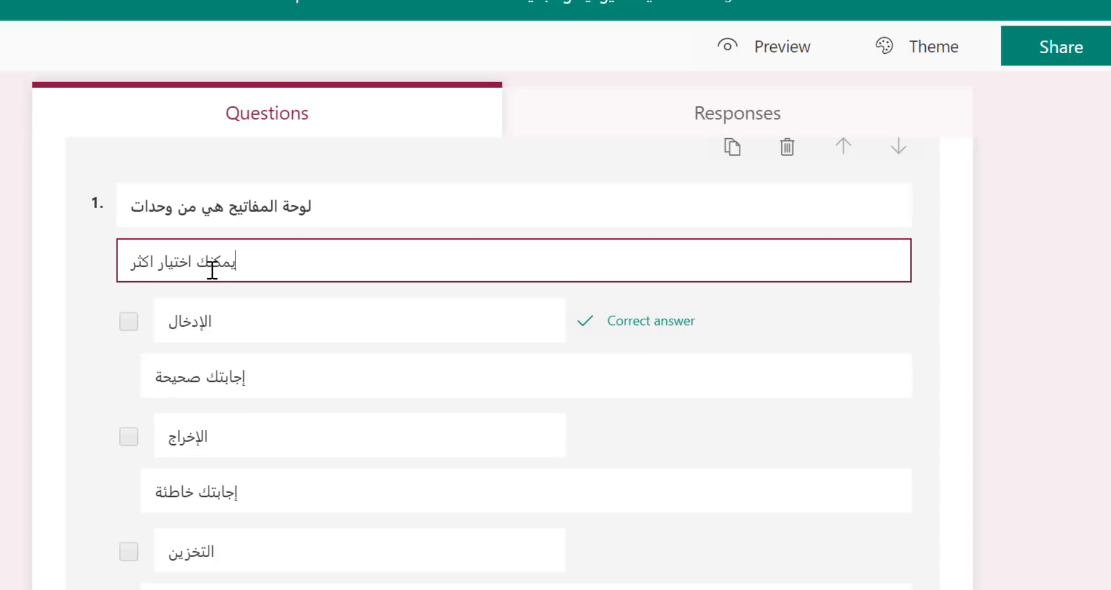
type(" من اجابة")
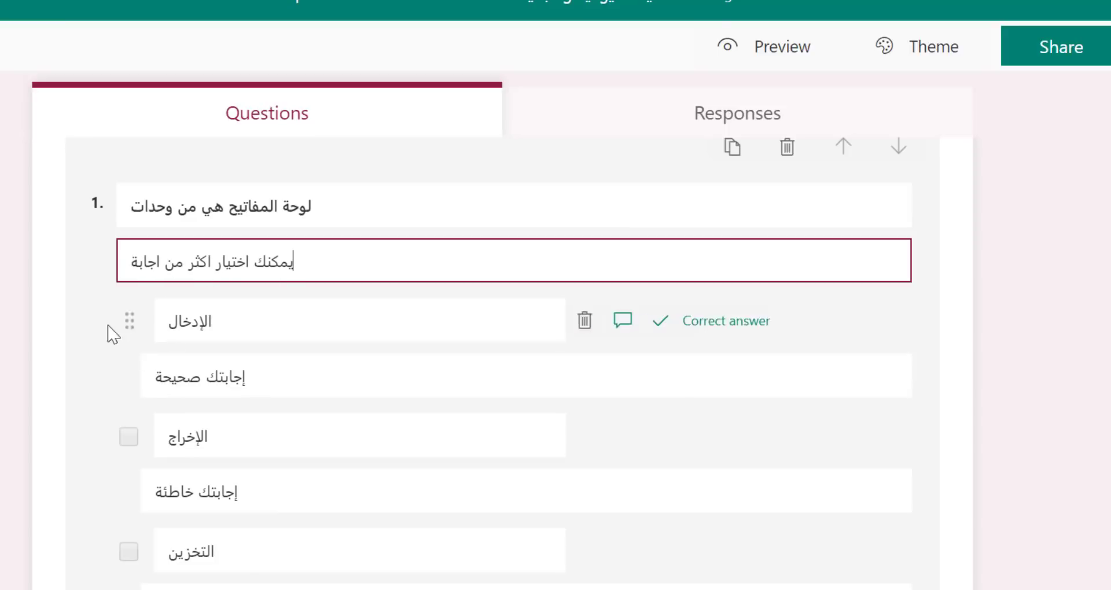
left_click(54, 298)
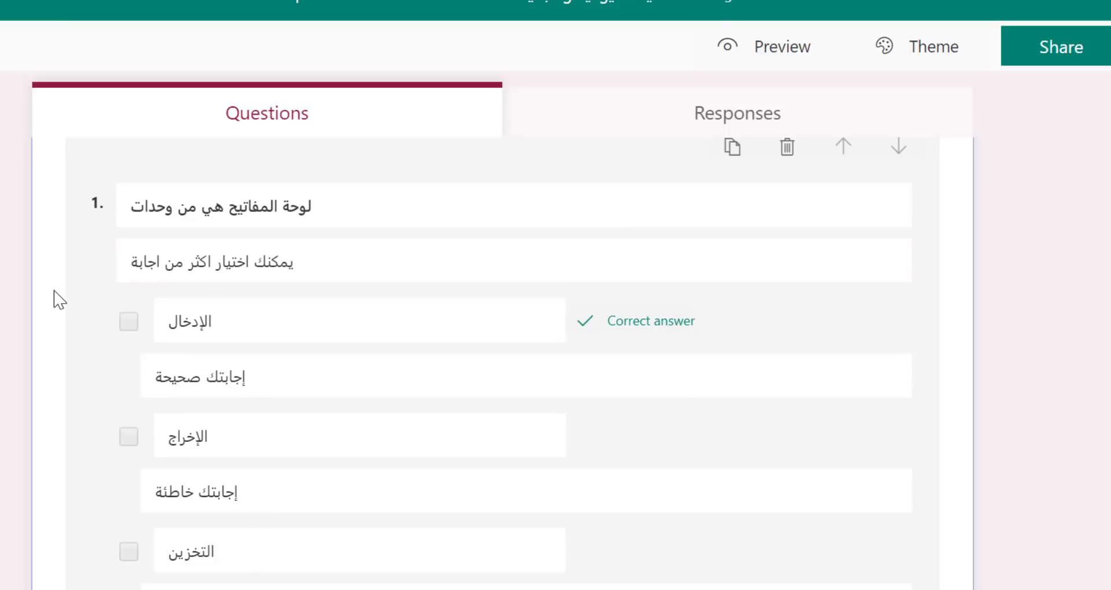
Step: Preview the keyboard question with its subtitle, return to editing, and reopen its additional settings
left_click(765, 61)
scroll(260, 512, "down", 8)
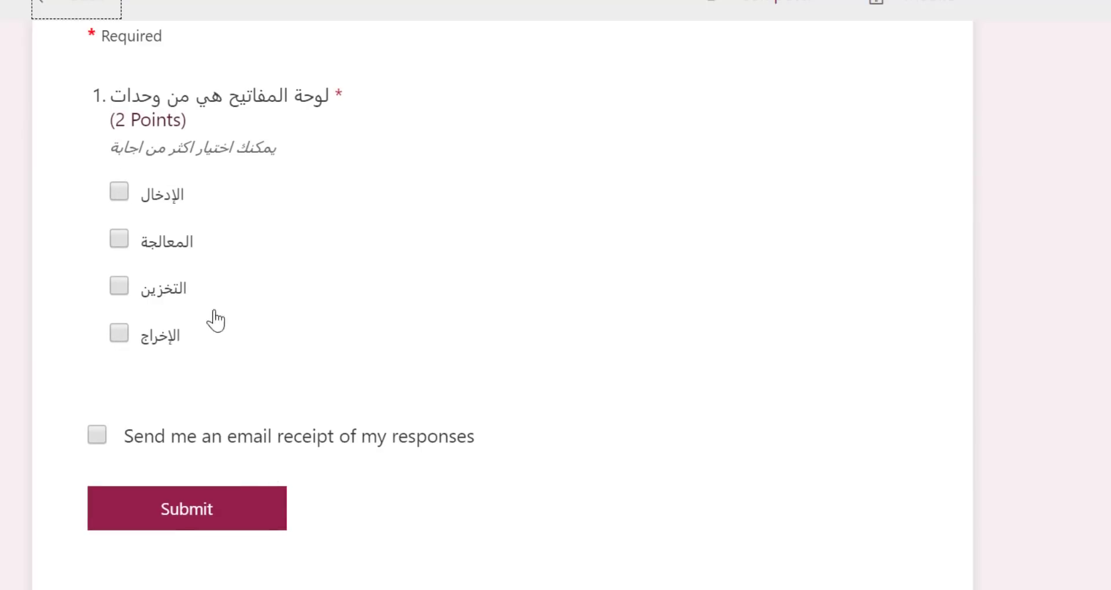
left_click(84, 3)
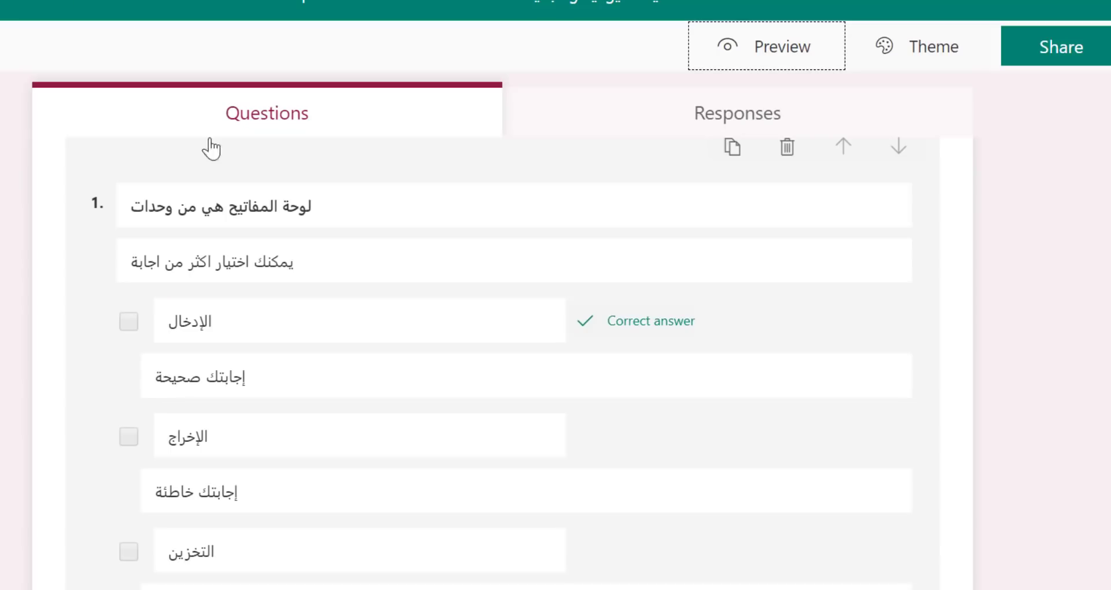
scroll(716, 390, "down", 4)
scroll(271, 542, "down", 2)
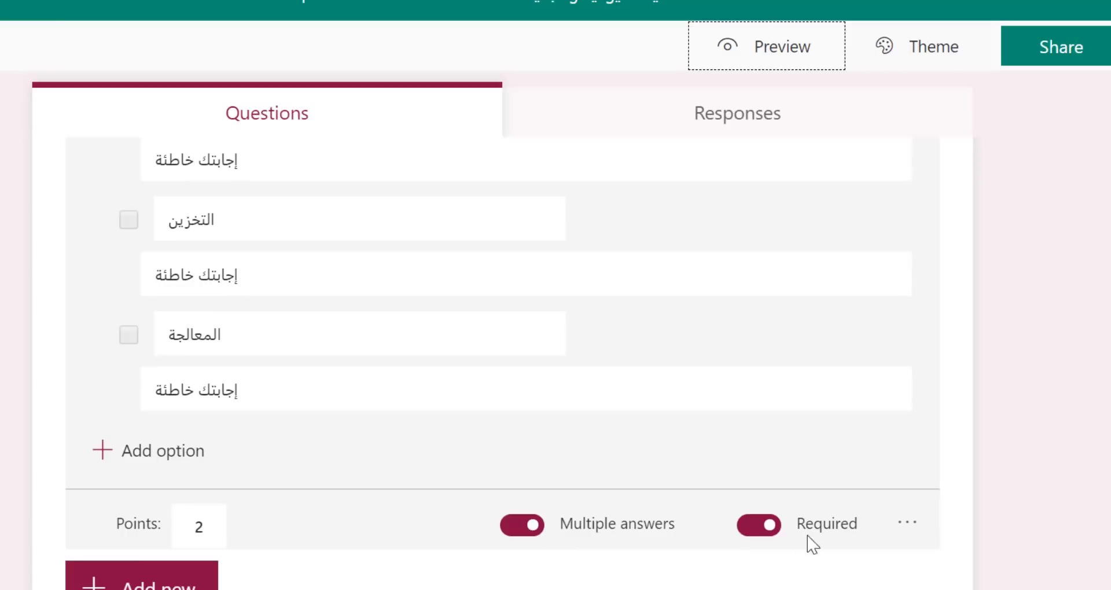
left_click(910, 524)
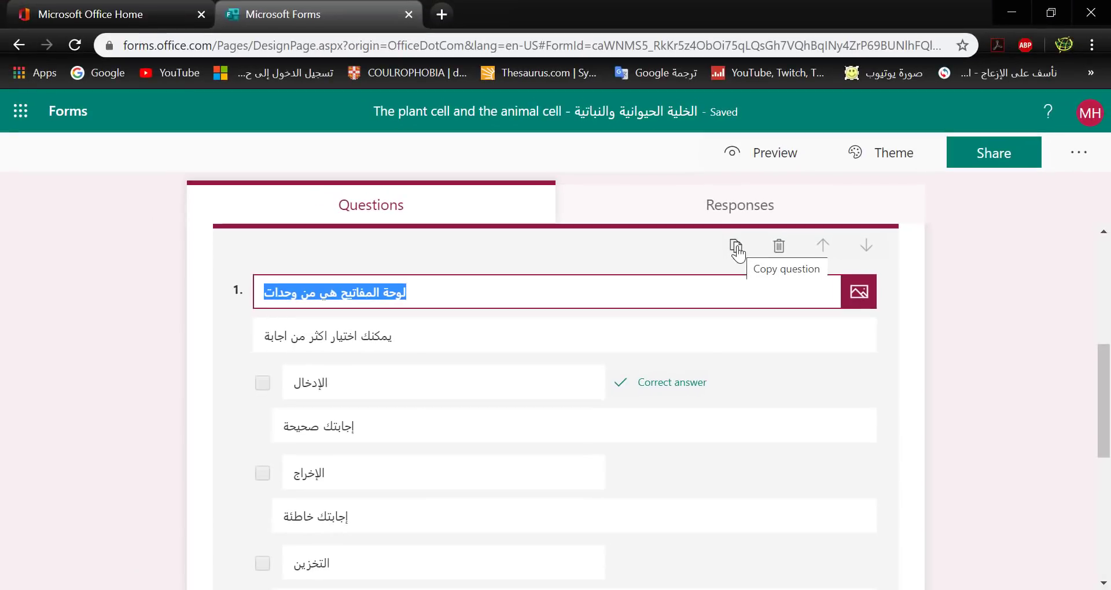
Step: Duplicate the keyboard question with all its answers, feedback and settings
left_click(737, 250)
scroll(610, 460, "down", 3)
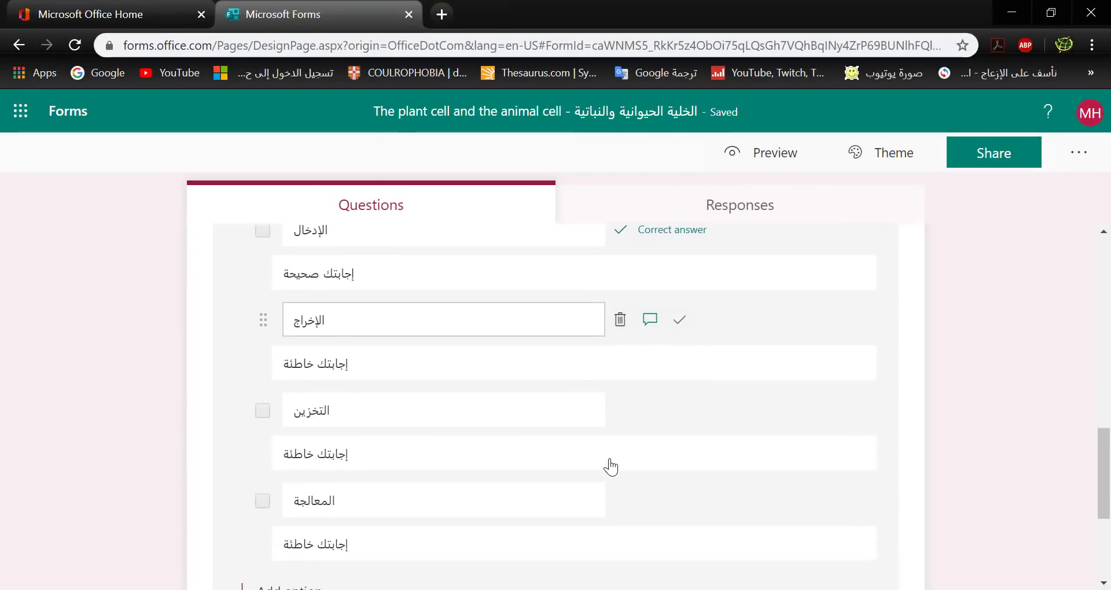
scroll(610, 463, "down", 4)
Step: Compare the duplicated question's text, subtitle, answer options, feedback, points and settings with the original keyboard question
scroll(610, 460, "up", 10)
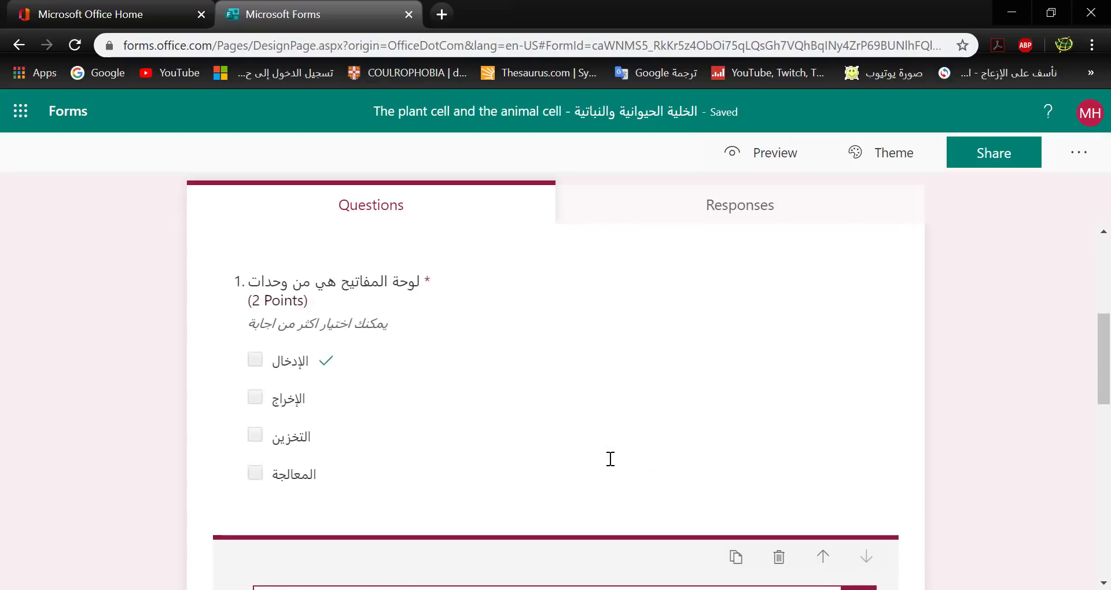
scroll(608, 462, "up", 1)
scroll(538, 405, "down", 3)
scroll(352, 359, "up", 2)
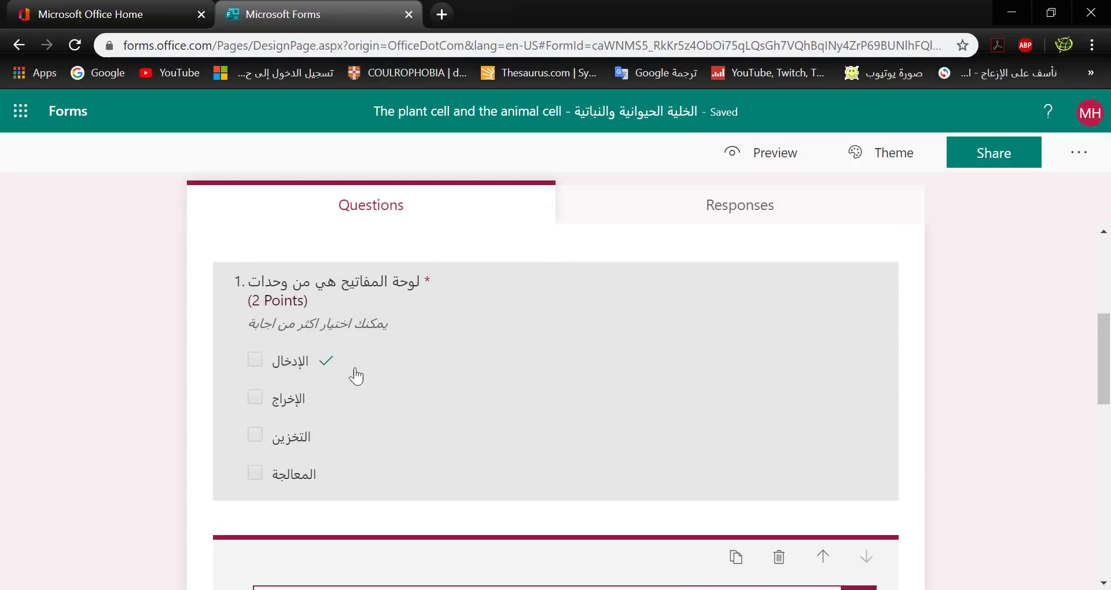
scroll(382, 321, "up", 2)
scroll(397, 364, "down", 2)
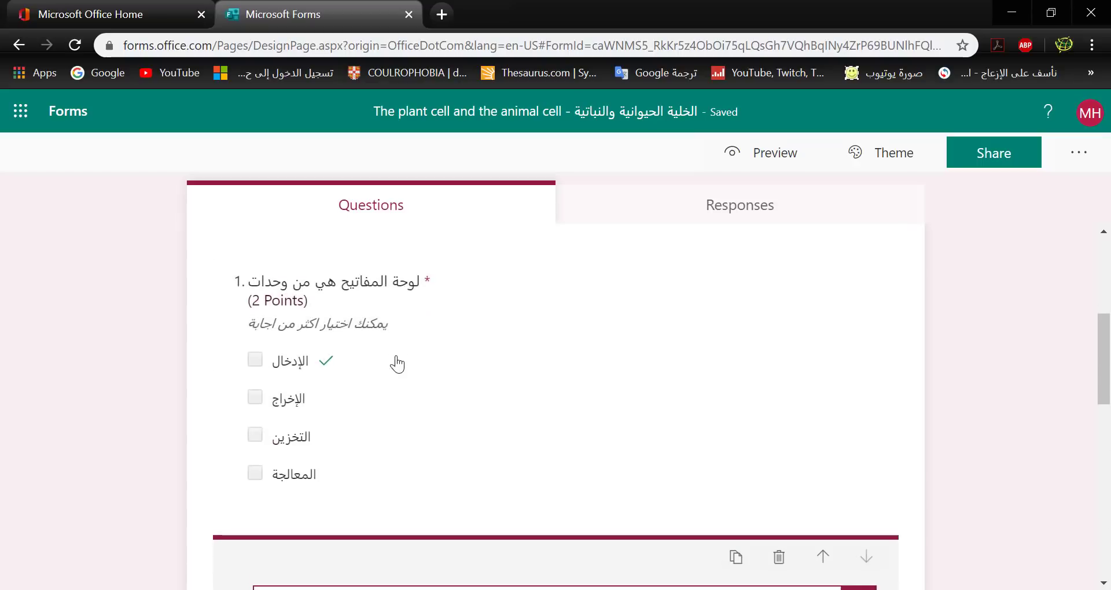
scroll(397, 371, "down", 5)
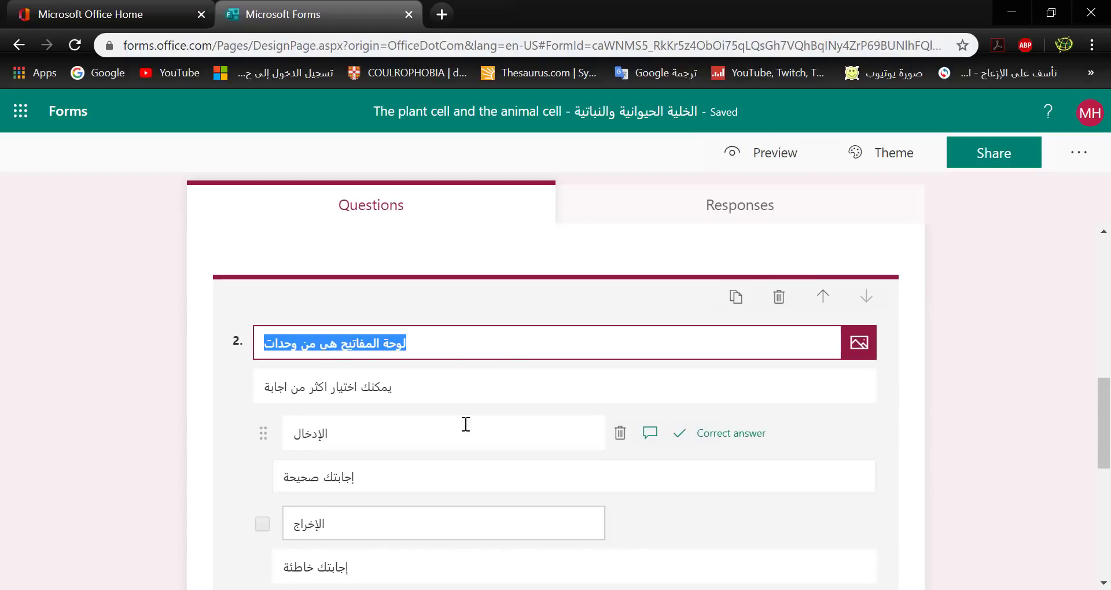
scroll(460, 426, "down", 5)
scroll(446, 479, "up", 3)
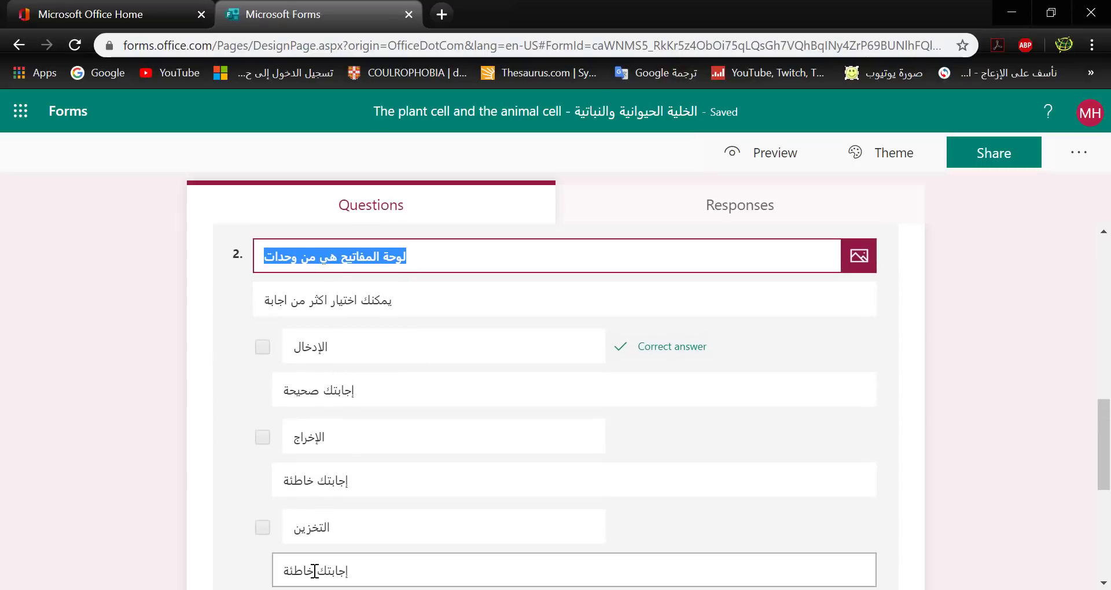
scroll(561, 463, "up", 3)
scroll(561, 463, "down", 4)
scroll(308, 555, "down", 3)
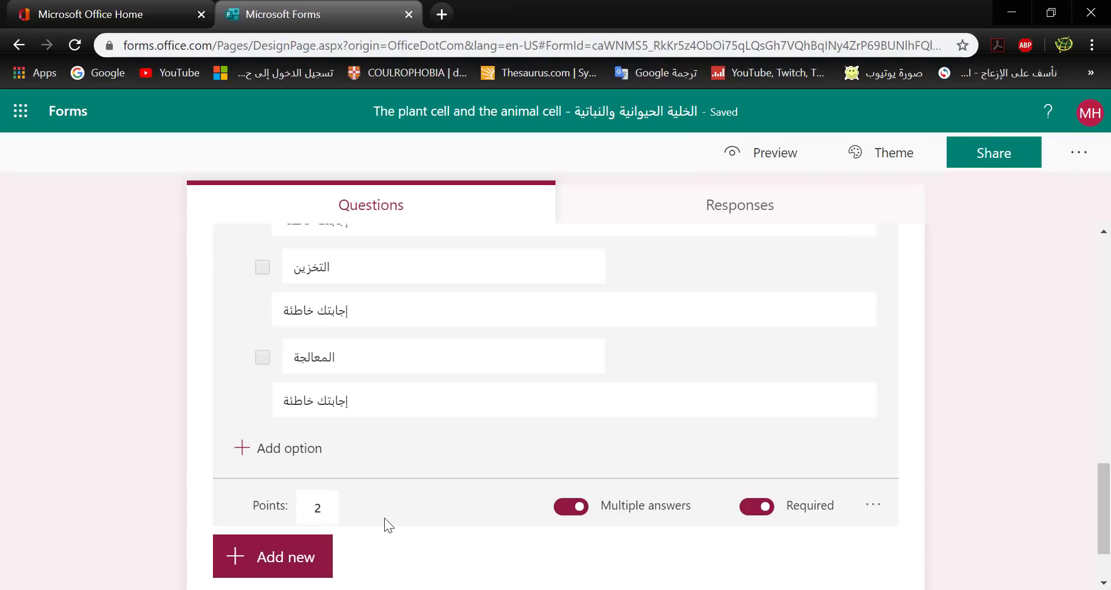
left_click(547, 512)
scroll(547, 512, "up", 3)
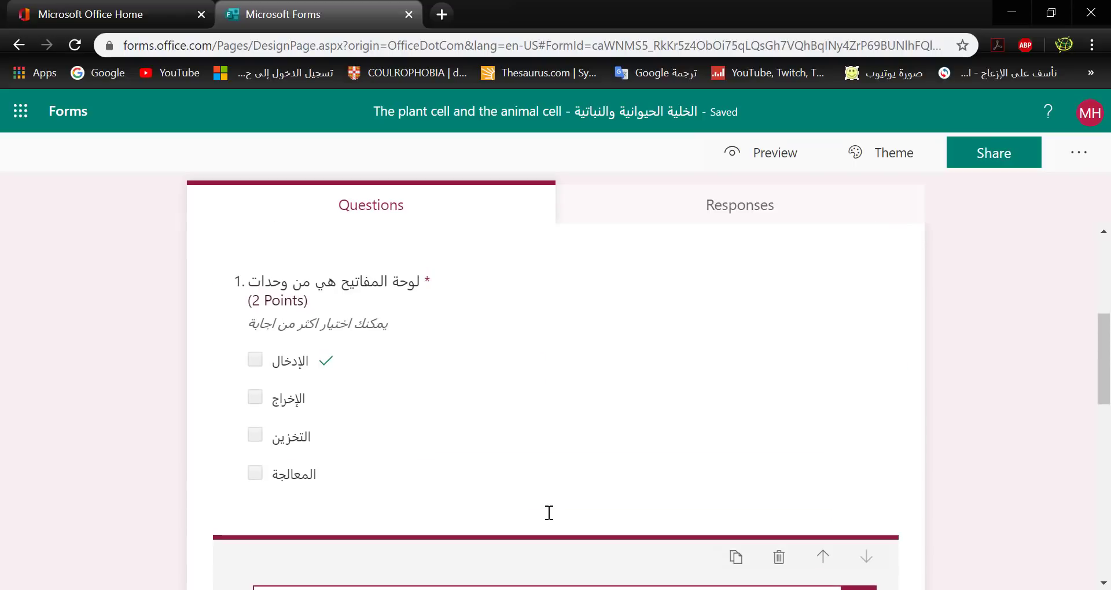
scroll(547, 512, "down", 2)
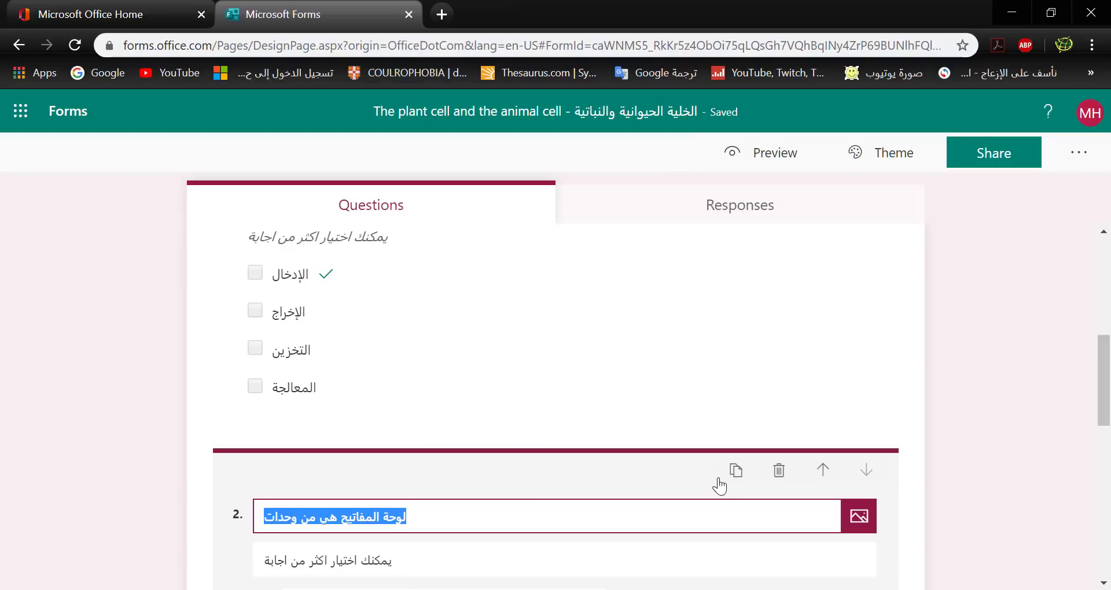
scroll(492, 526, "down", 3)
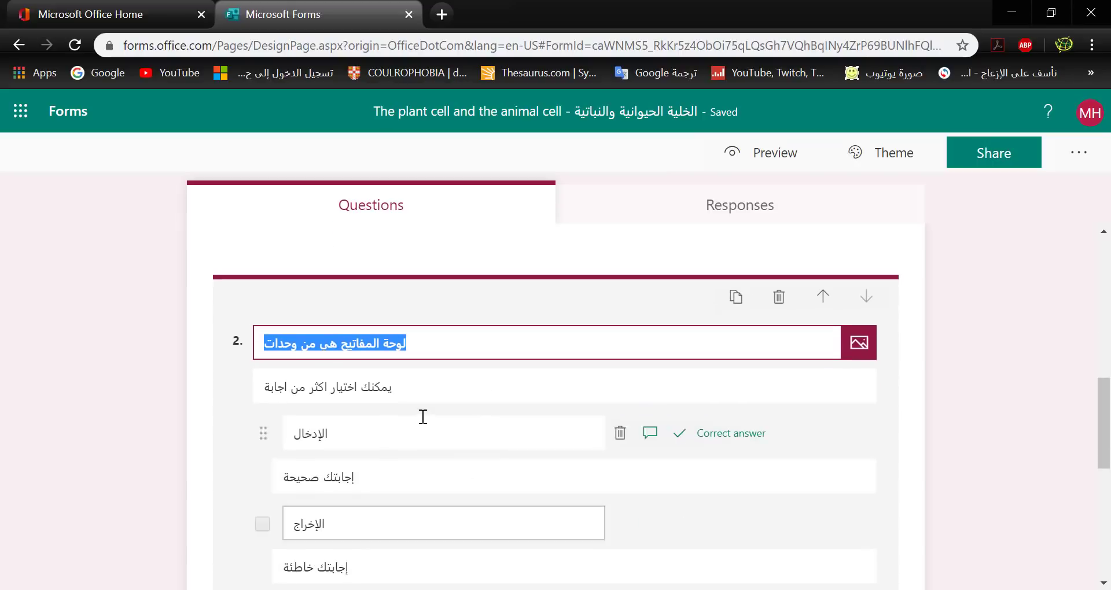
scroll(427, 469, "down", 1)
scroll(411, 460, "down", 1)
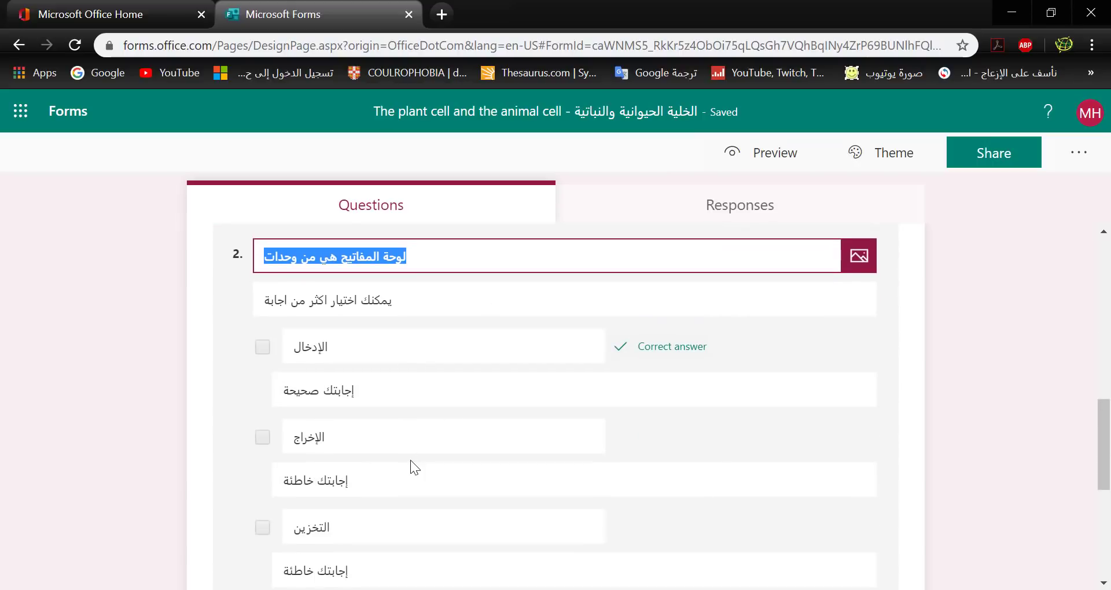
Step: Replace "لوحة المفاتيح" with "الفارة" in the duplicated question's text and move that question up above the original
scroll(617, 467, "up", 4)
scroll(783, 389, "down", 2)
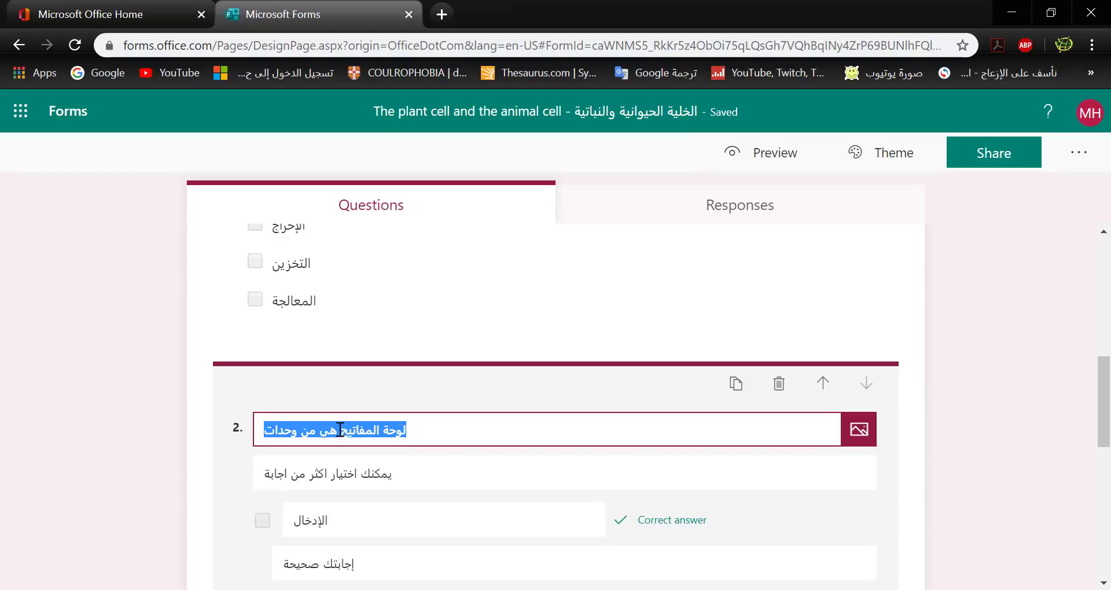
left_click_drag(342, 430, 438, 428)
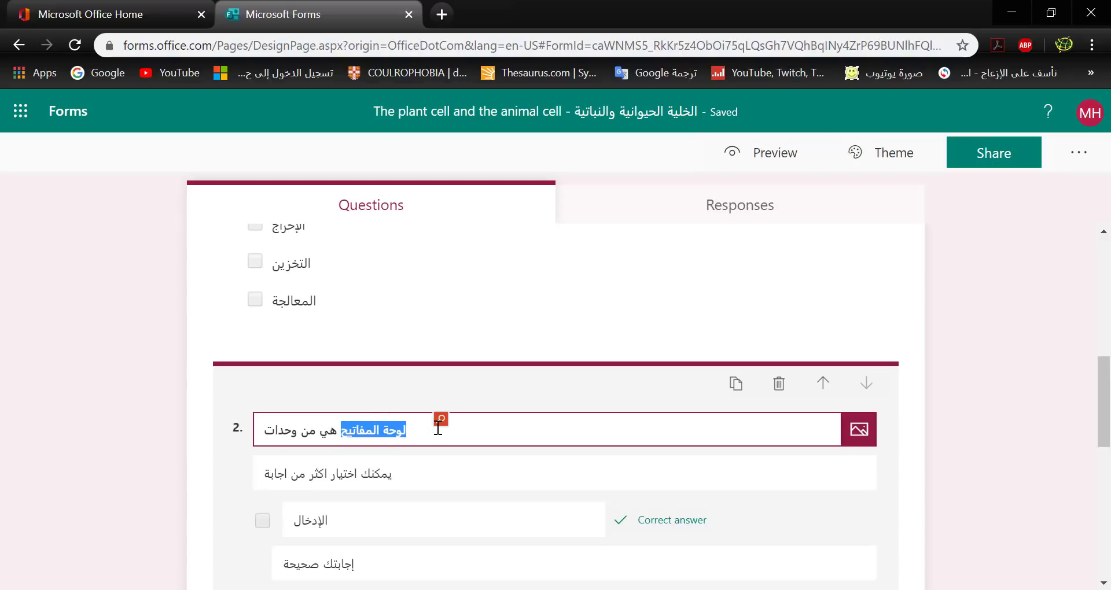
type("ال")
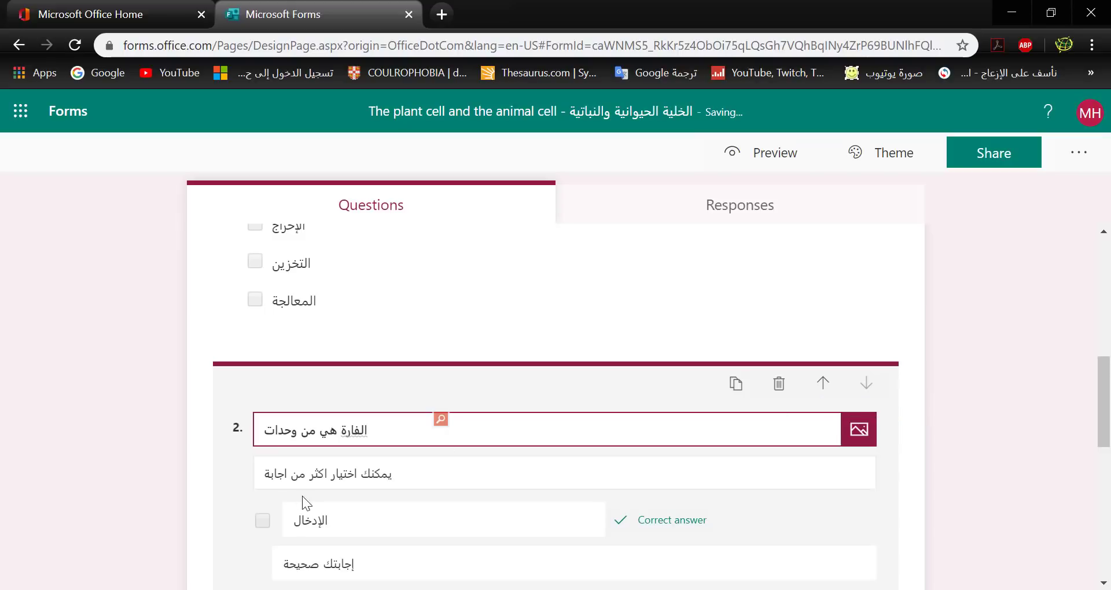
left_click(822, 384)
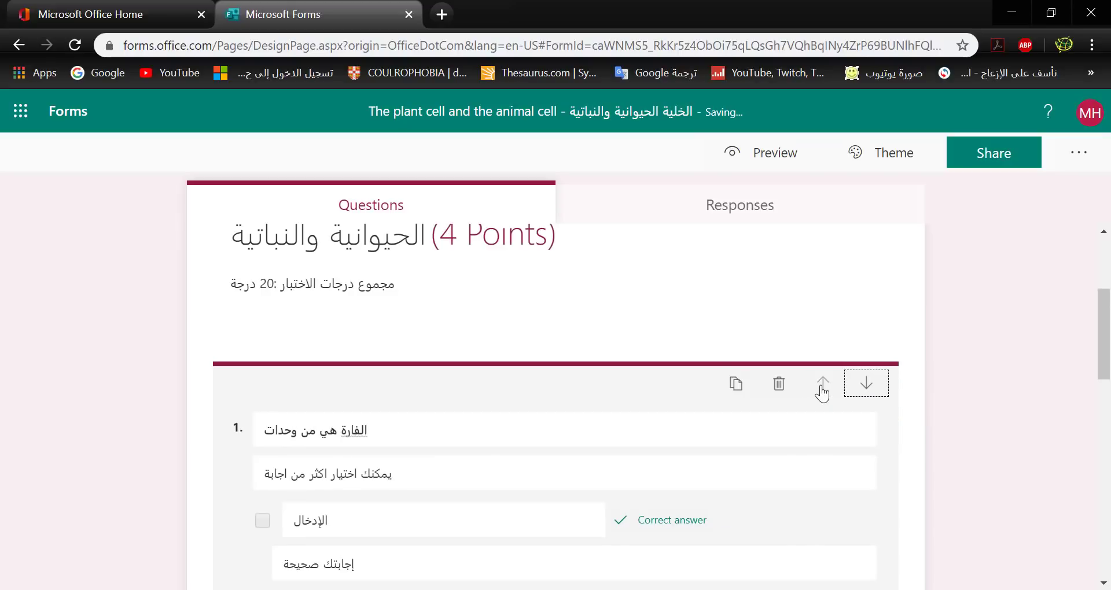
Step: Correct the misspelled word "الفارة" to the spell-check suggestion "الفأرة" in the first question's text
triple_click(338, 431)
right_click(352, 434)
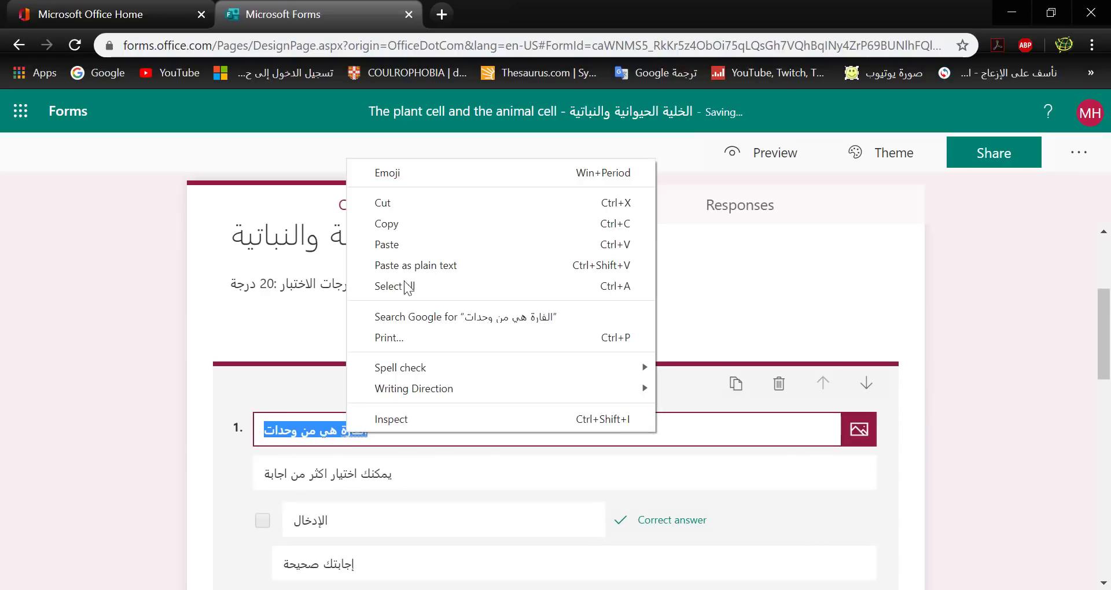
left_click(357, 439)
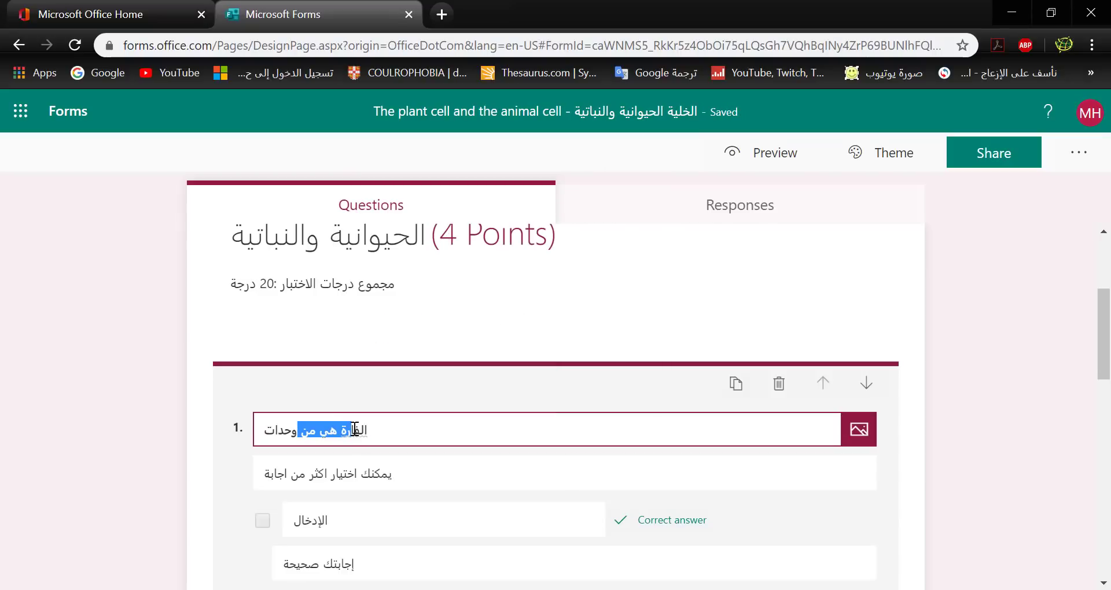
left_click(354, 430)
right_click(359, 432)
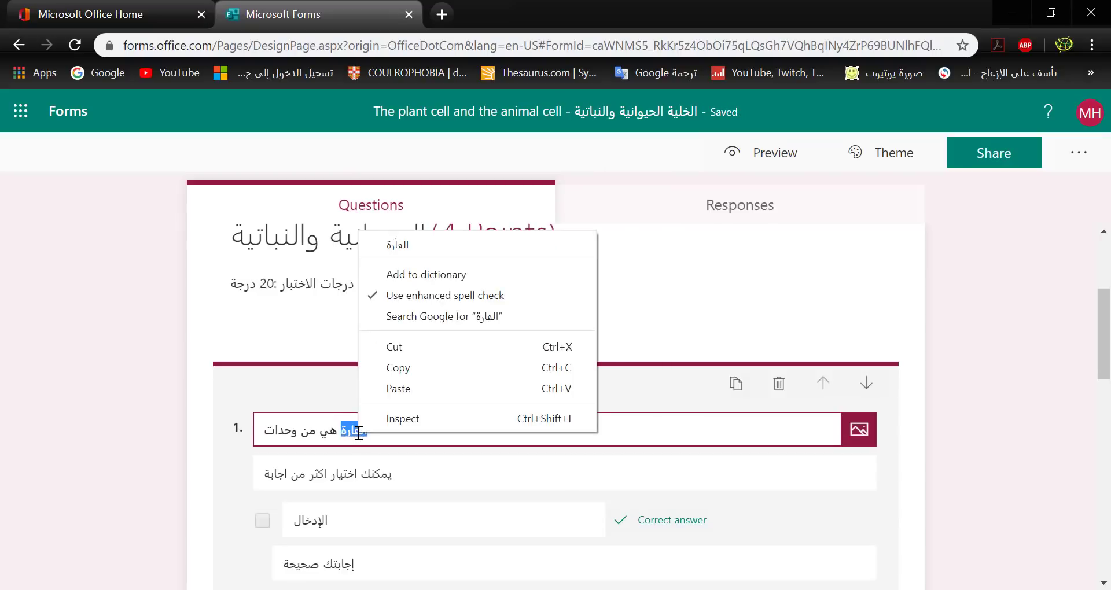
left_click(411, 246)
Step: Move the mouse question down below the keyboard question and back up to first place
scroll(353, 443, "down", 12)
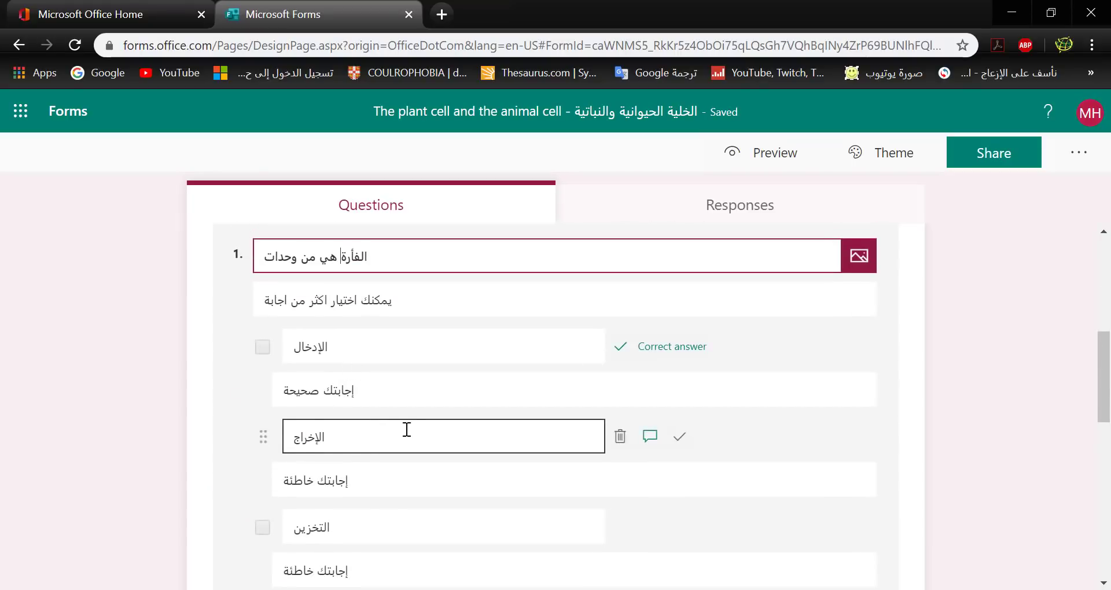
scroll(407, 430, "up", 3)
left_click(868, 298)
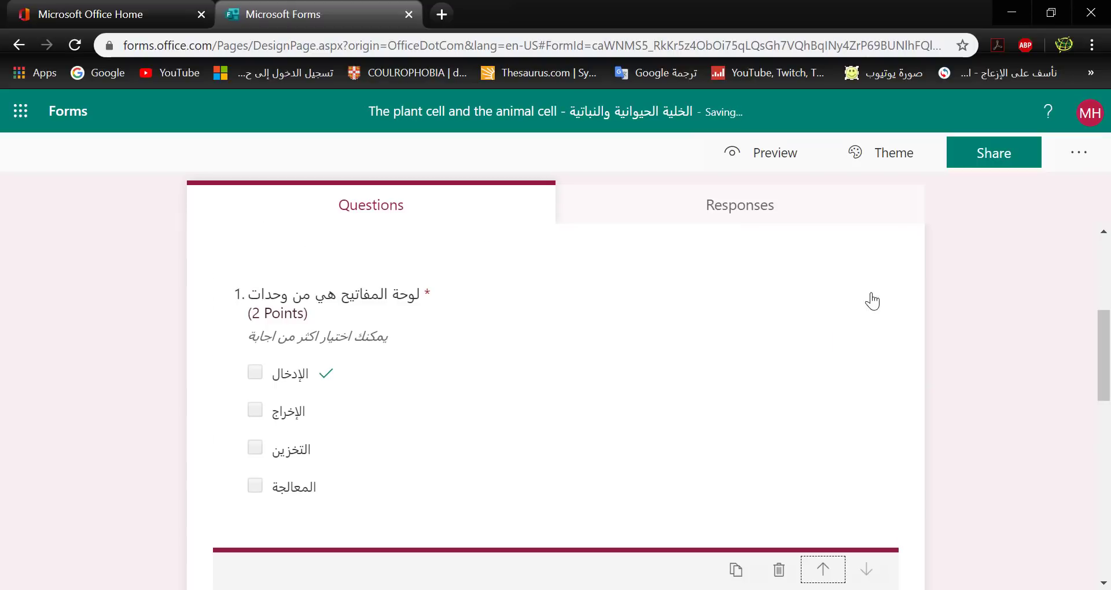
left_click(812, 571)
Step: Review the mouse question's text, answer options, feedback, points and settings
scroll(762, 473, "down", 8)
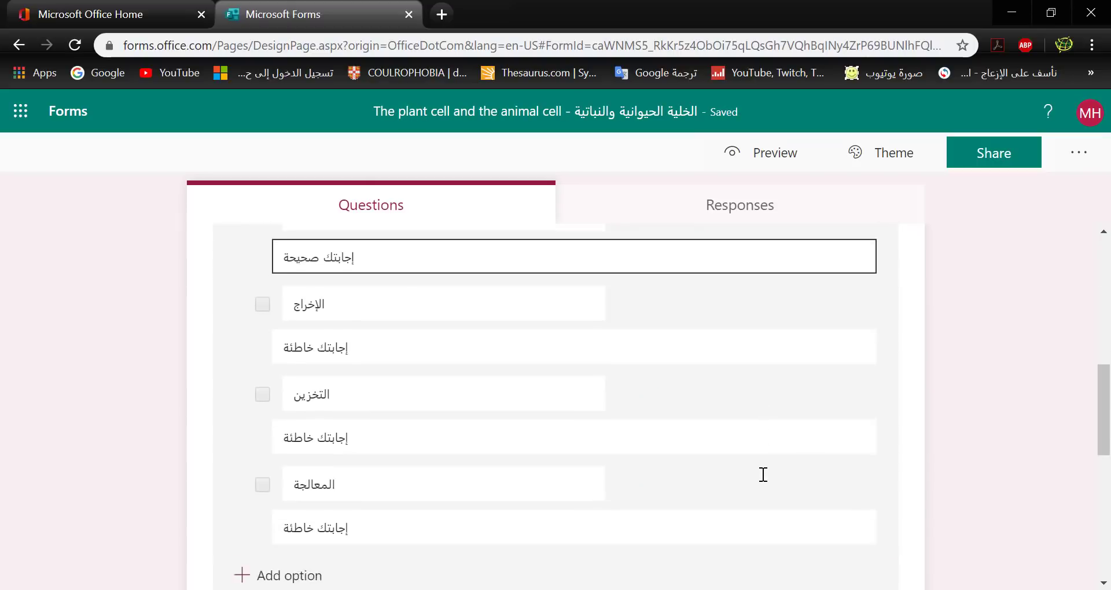
scroll(633, 468, "up", 2)
scroll(632, 468, "up", 5)
scroll(648, 467, "down", 9)
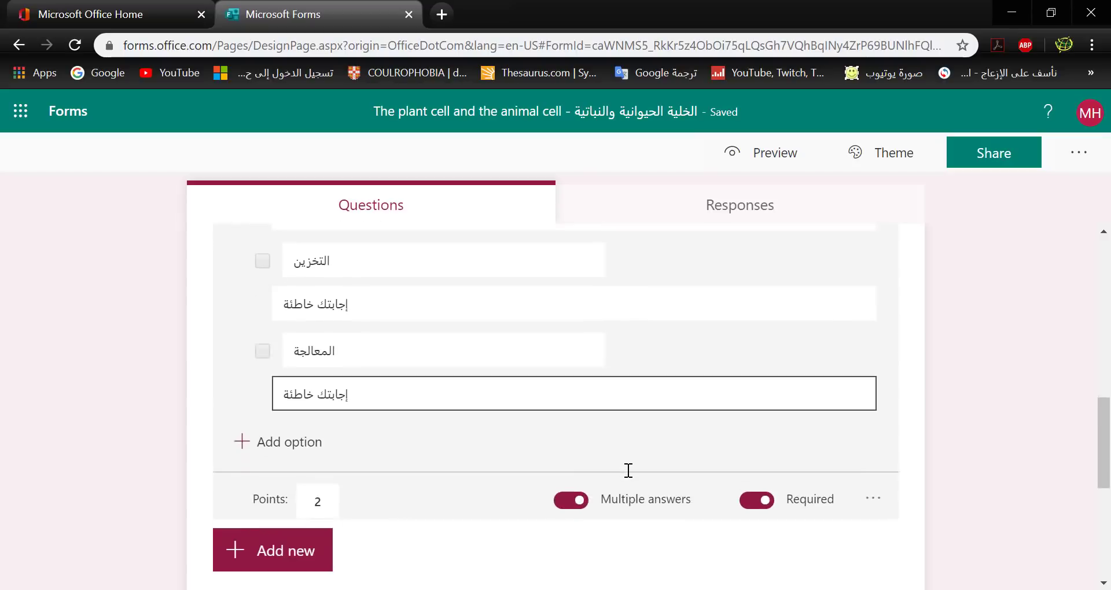
scroll(584, 484, "up", 10)
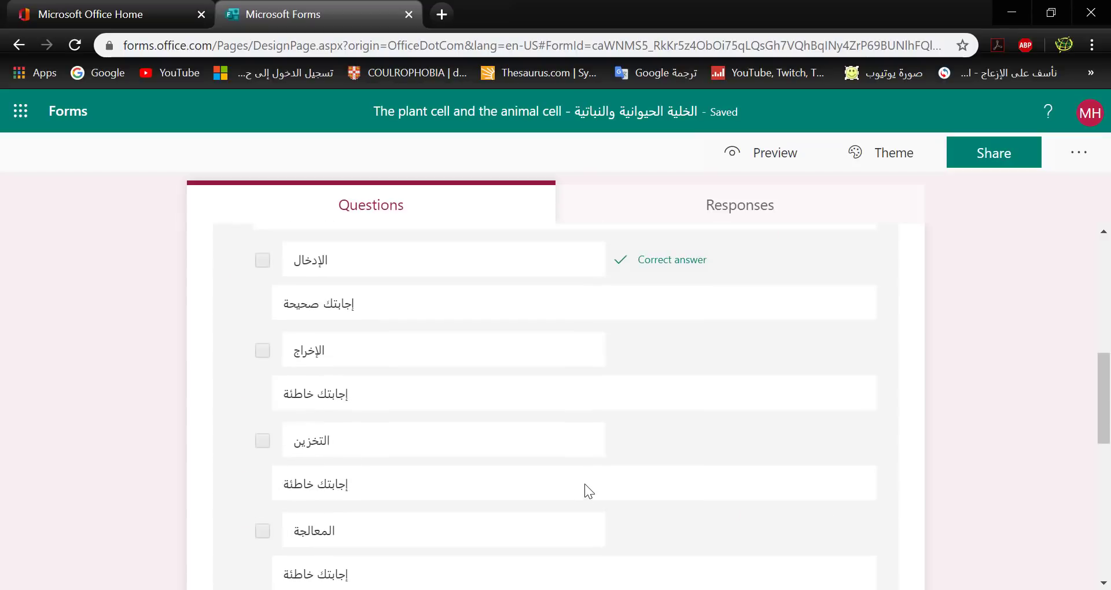
left_click(627, 478)
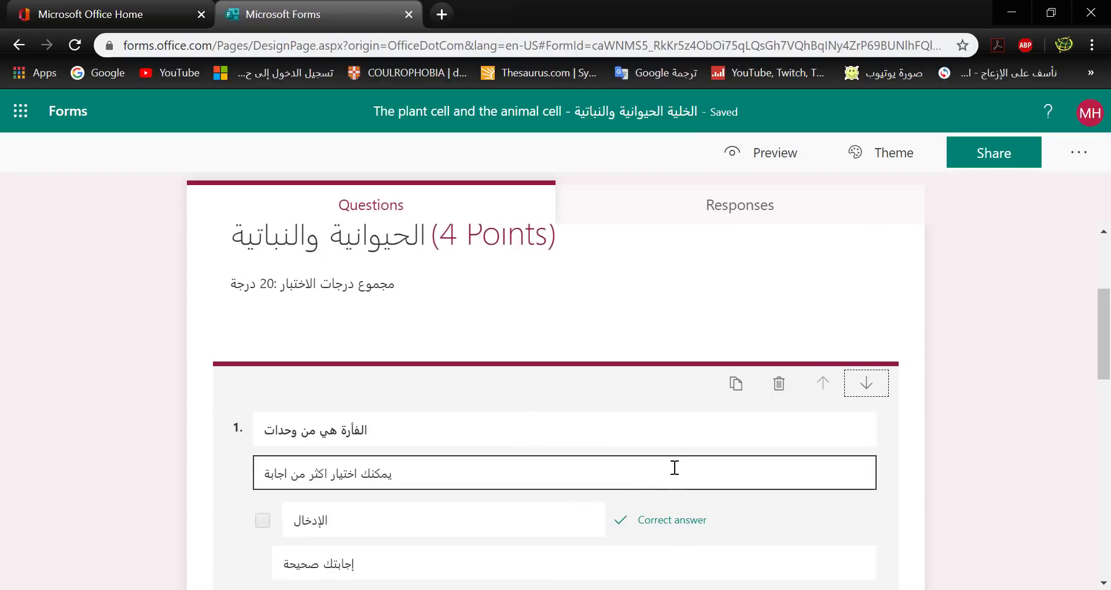
Step: Delete the mouse question from the quiz, keeping the keyboard question
left_click(779, 383)
scroll(556, 446, "down", 6)
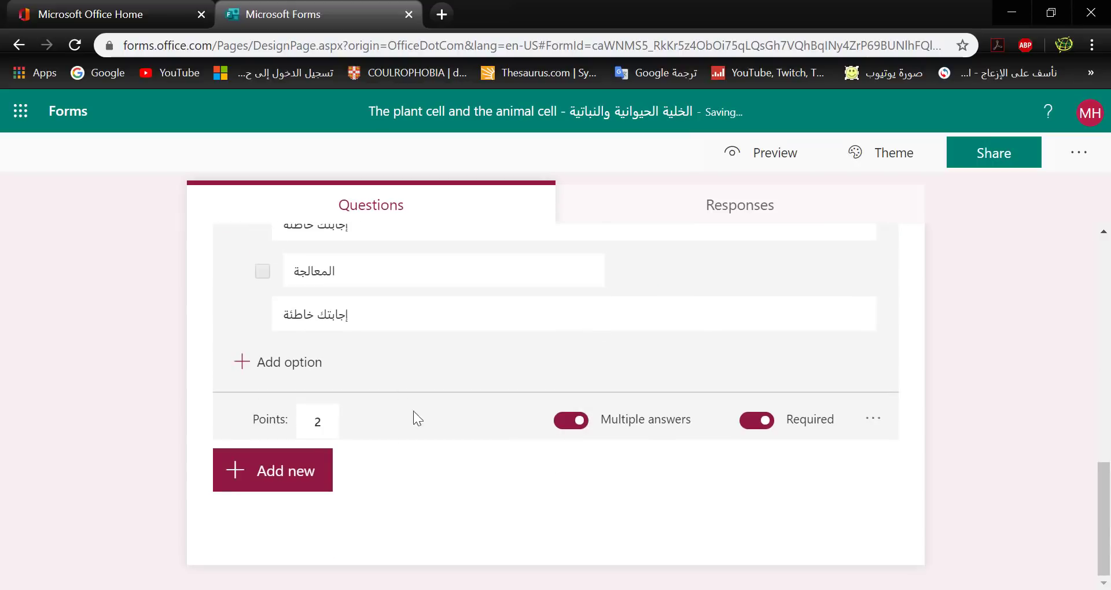
scroll(453, 404, "up", 3)
left_click(521, 447)
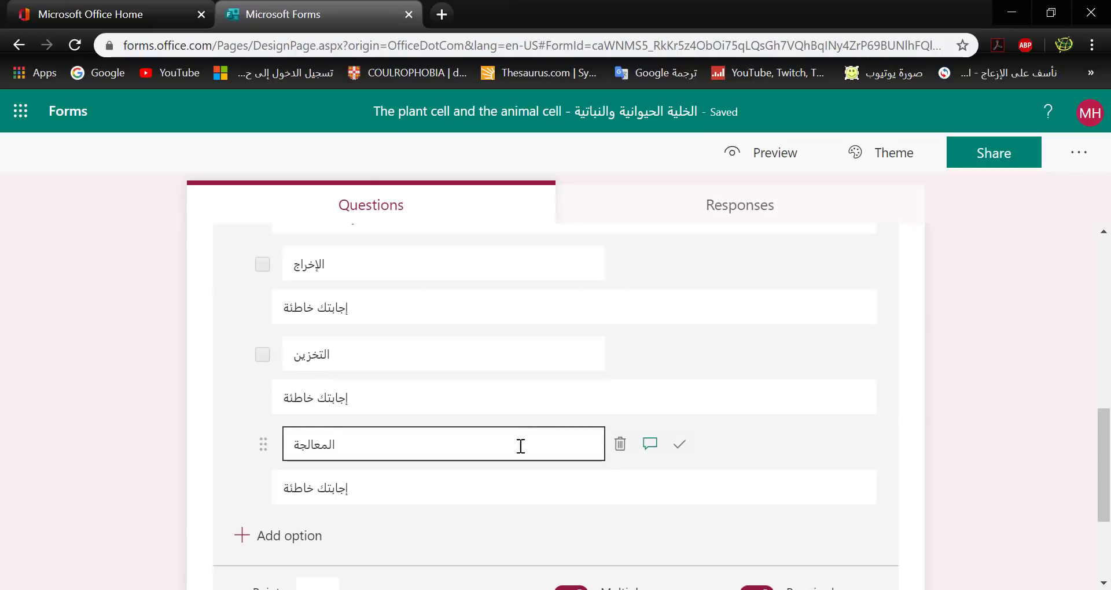
scroll(520, 451, "down", 3)
scroll(516, 456, "up", 5)
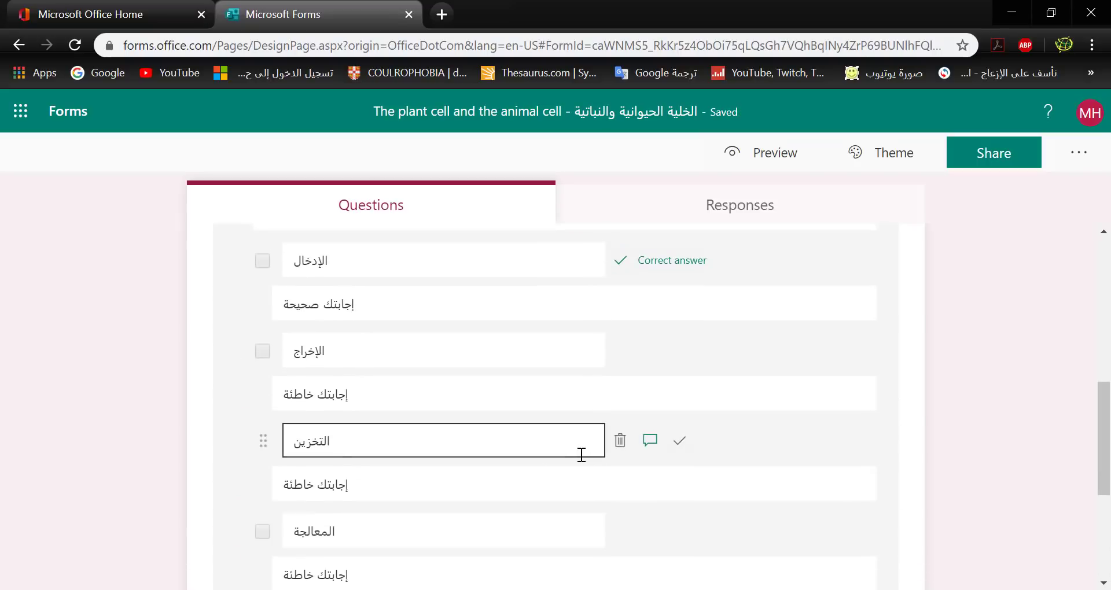
scroll(582, 442, "up", 3)
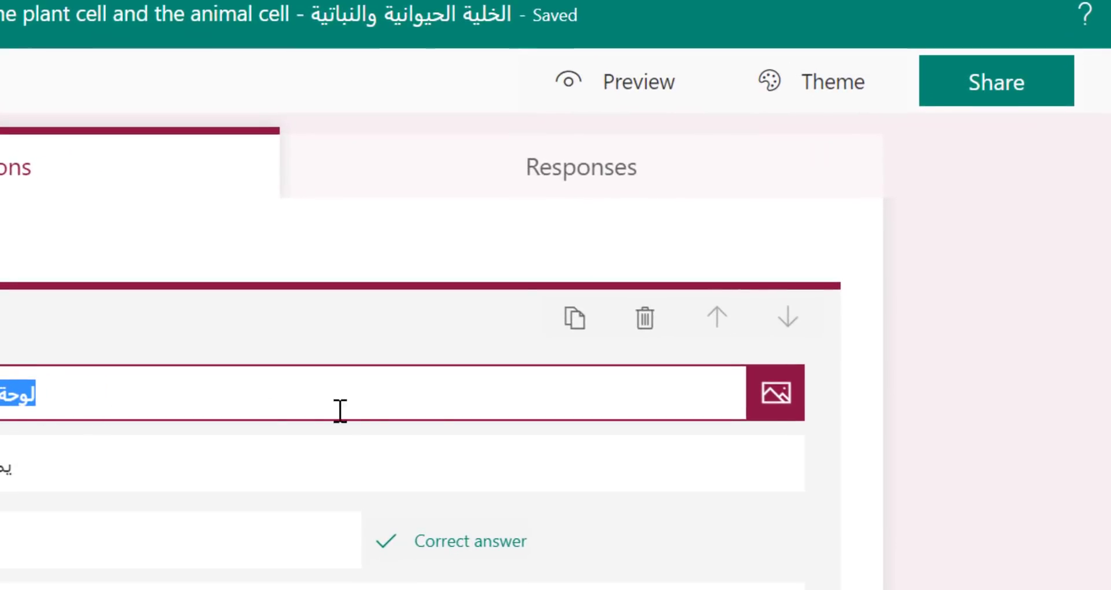
Step: Search Bing images for "لوحة المفاتيح" as media for the keyboard question
left_click(776, 399)
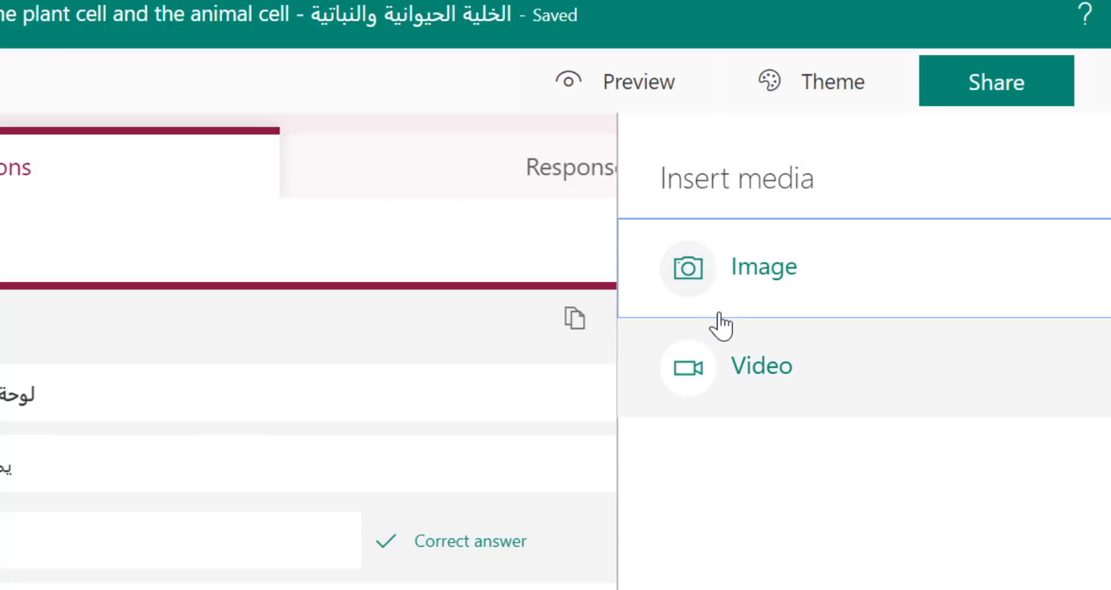
left_click(767, 282)
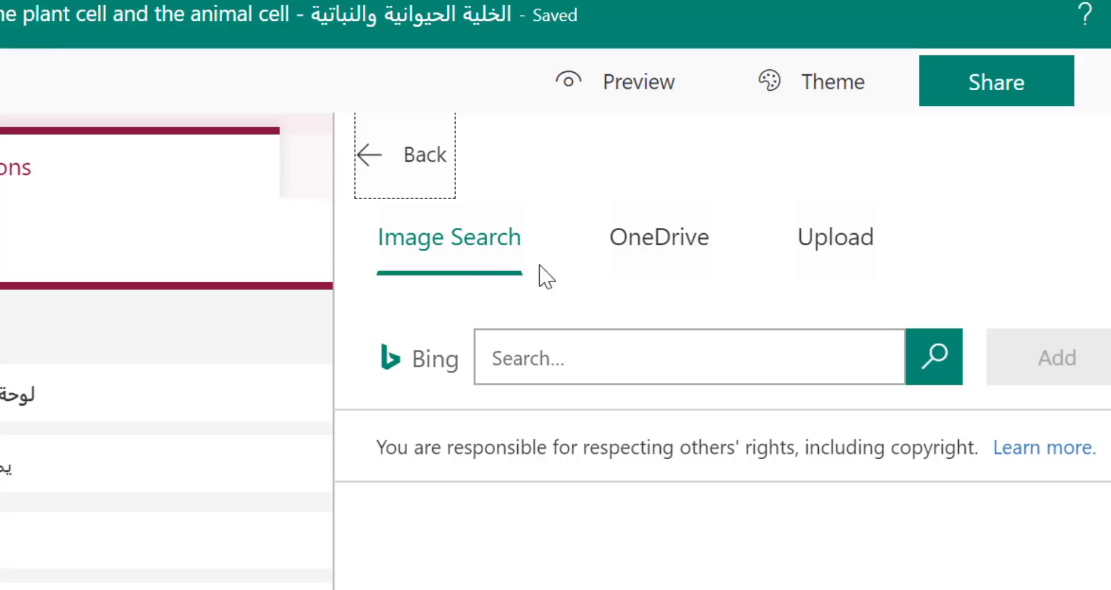
left_click(550, 358)
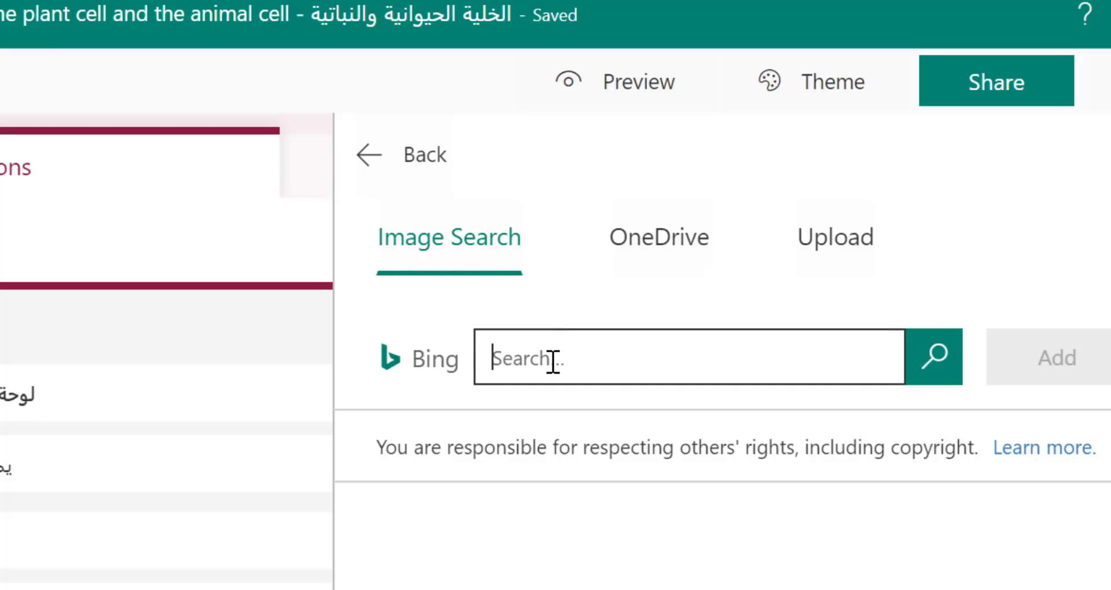
type("Jو")
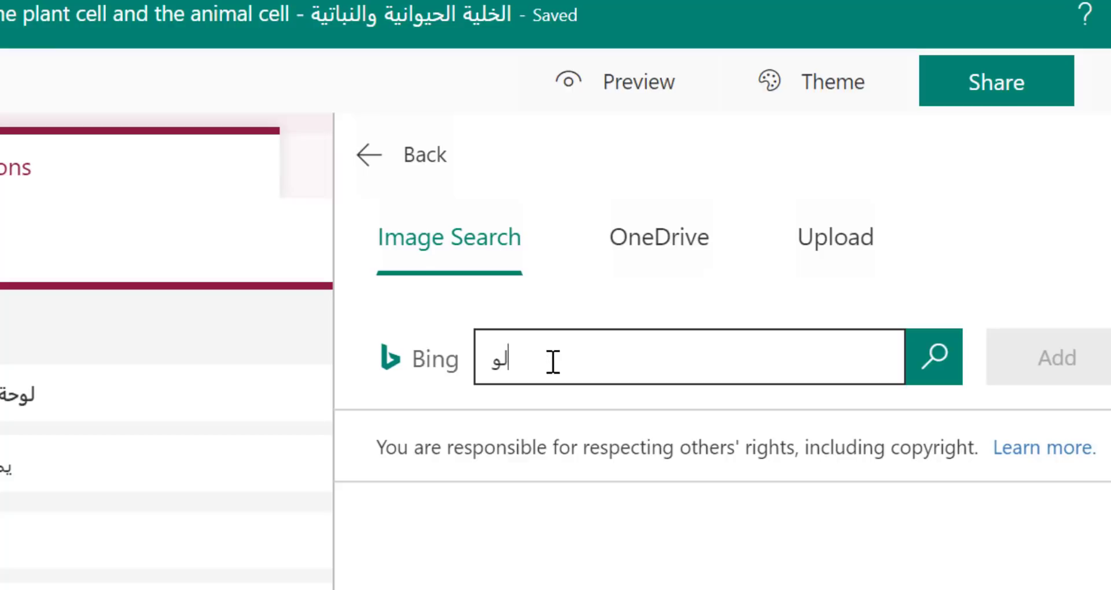
type("حة المفا")
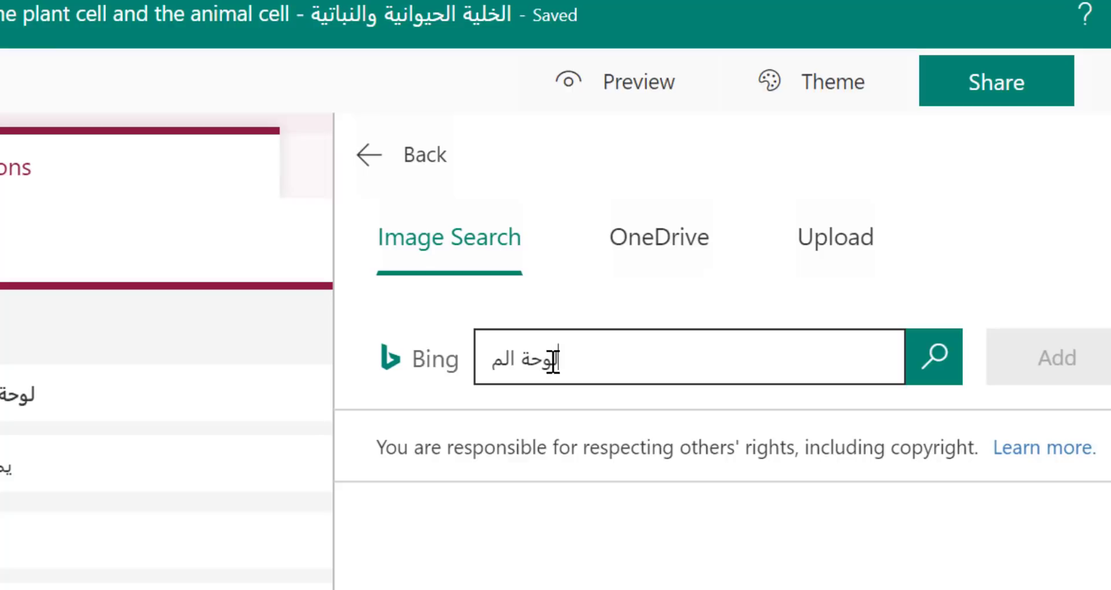
type("تيح")
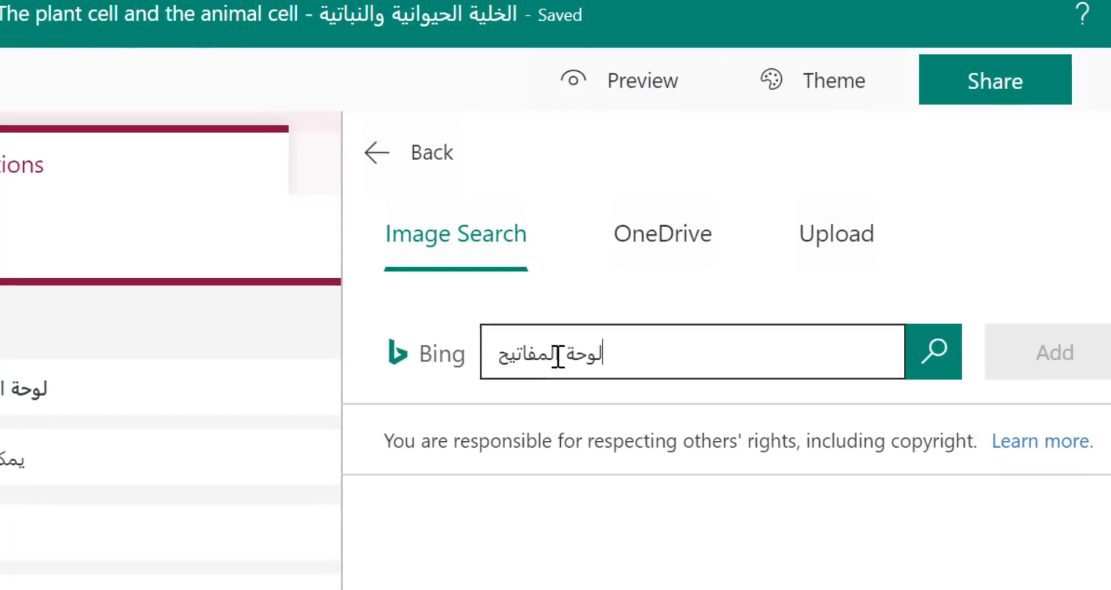
key("Return")
Step: Insert the black keypad picture with ABC, DEF and Japanese keys from the search results into the keyboard question
scroll(735, 508, "down", 3)
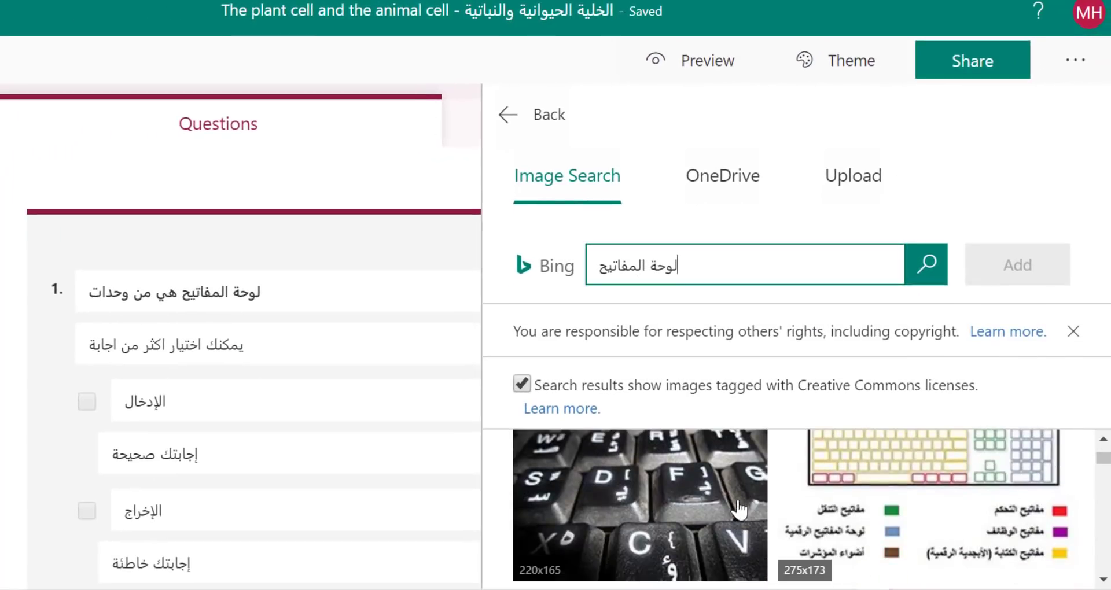
scroll(776, 521, "down", 3)
scroll(924, 535, "down", 3)
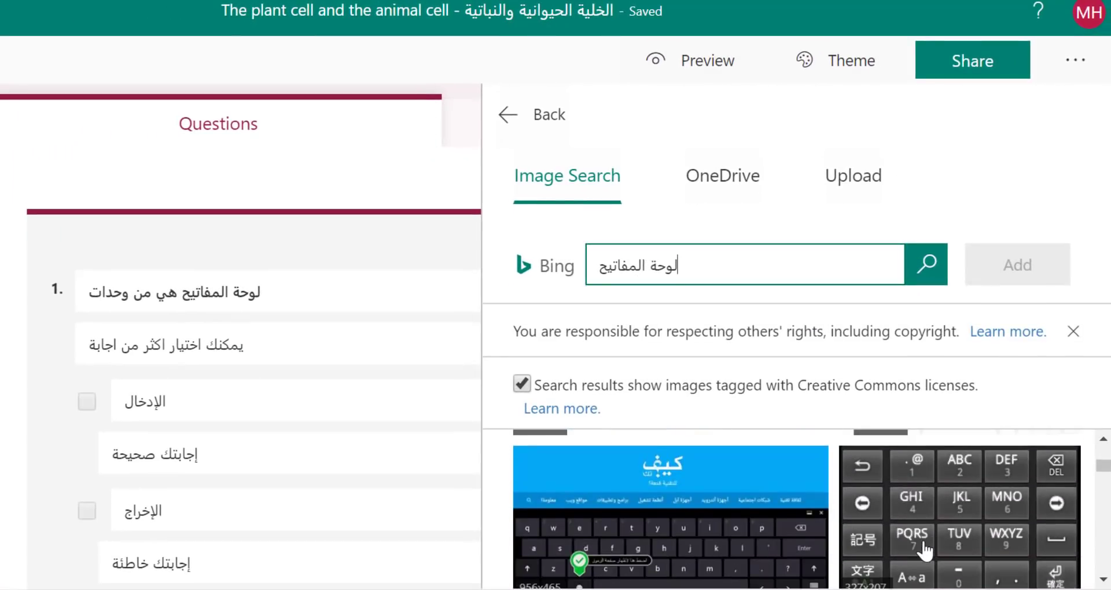
left_click(924, 531)
left_click(1012, 266)
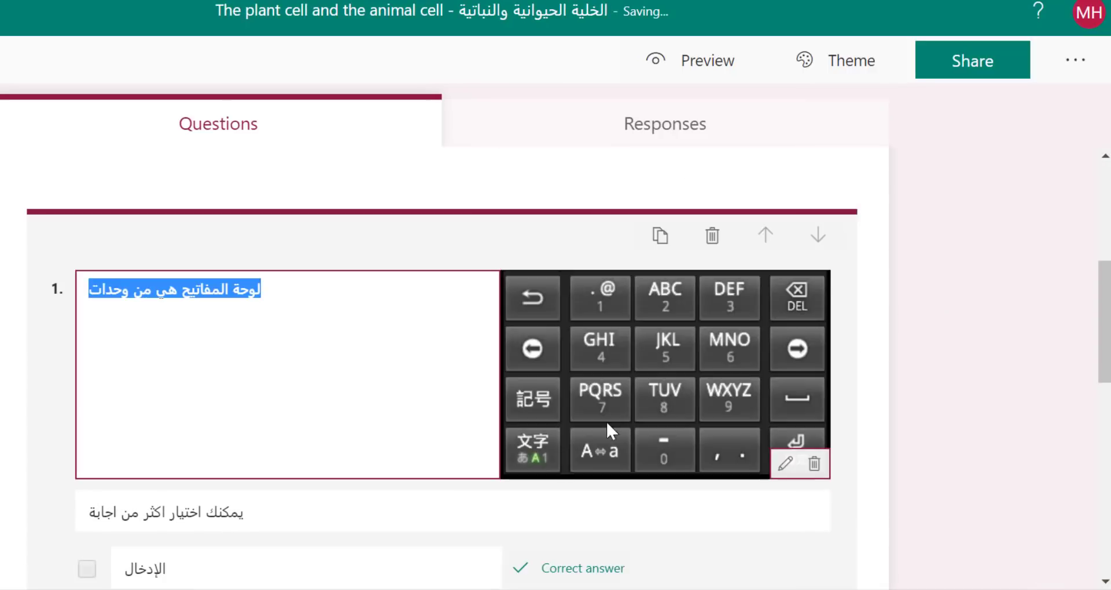
Step: Preview the quiz in the computer layout and examine the keyboard question with its picture and answer options
scroll(550, 359, "down", 2)
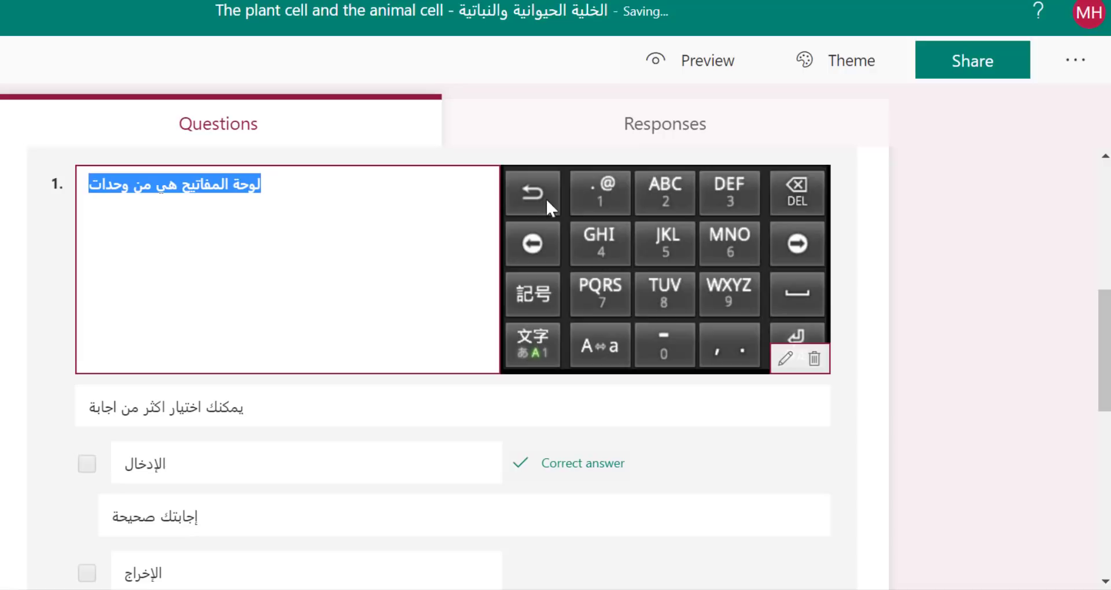
scroll(287, 426, "down", 4)
scroll(293, 437, "up", 4)
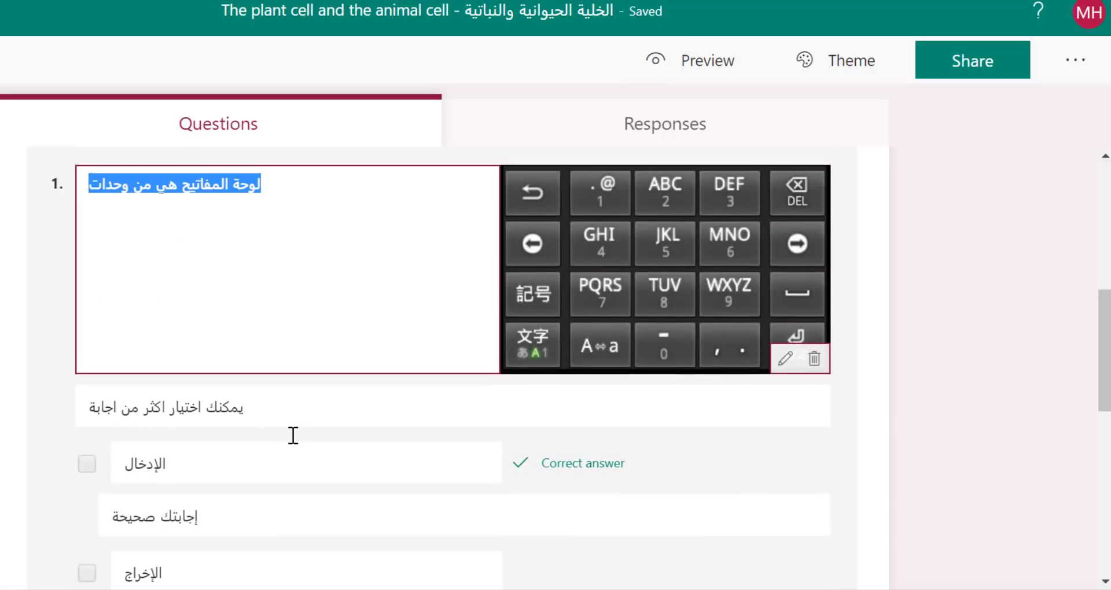
left_click(679, 63)
scroll(660, 341, "down", 5)
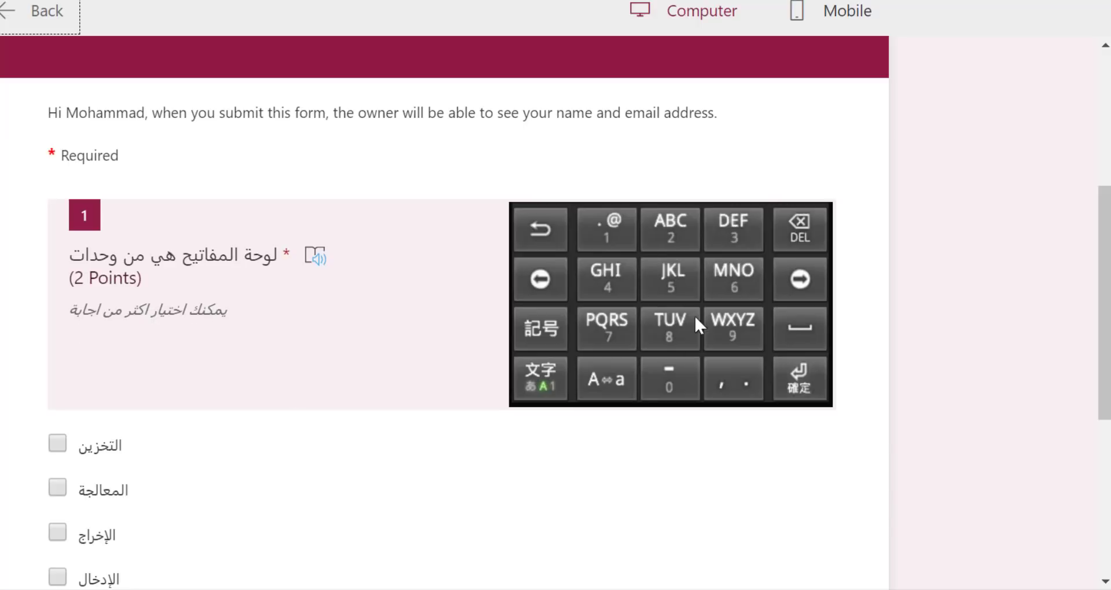
scroll(475, 352, "down", 2)
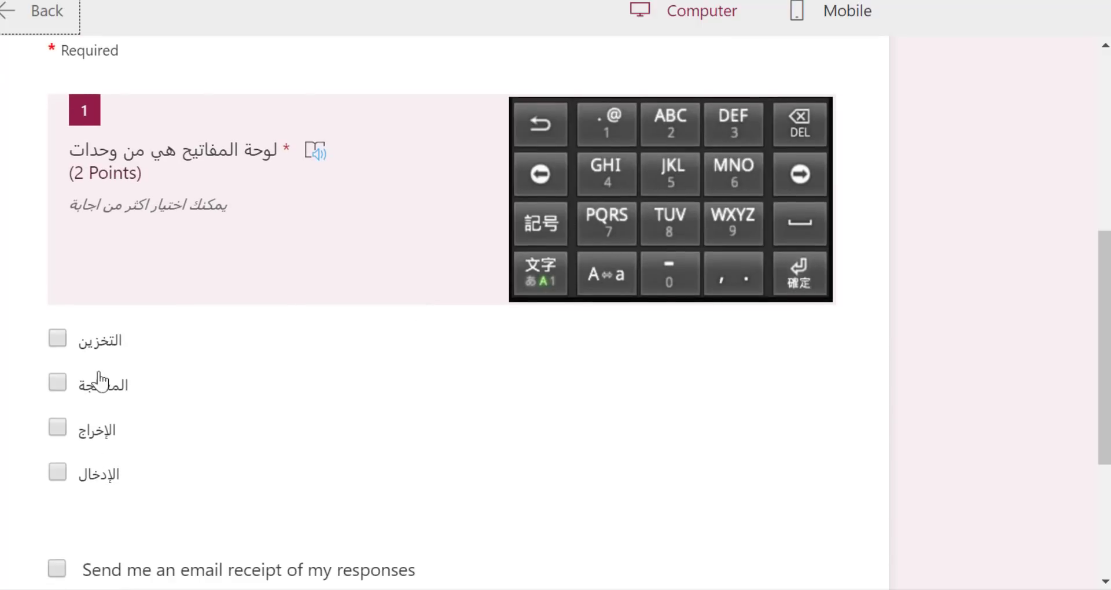
scroll(112, 471, "down", 4)
scroll(174, 414, "up", 6)
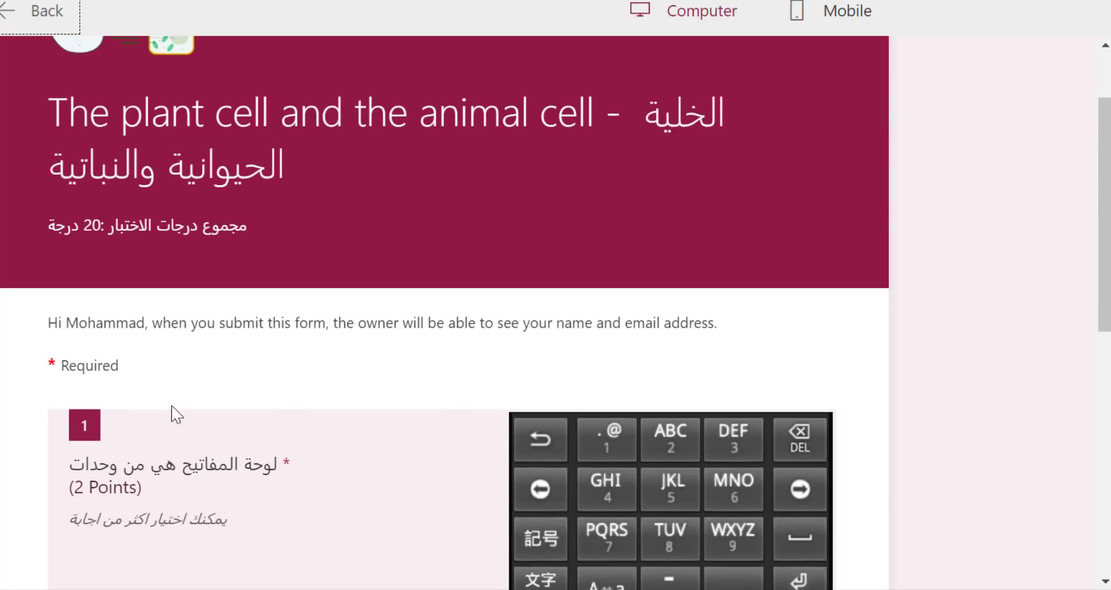
Step: Examine the quiz preview in the mobile layout, checking the answer options and submit area, and return to editing
left_click(830, 17)
scroll(415, 324, "down", 5)
scroll(414, 343, "down", 3)
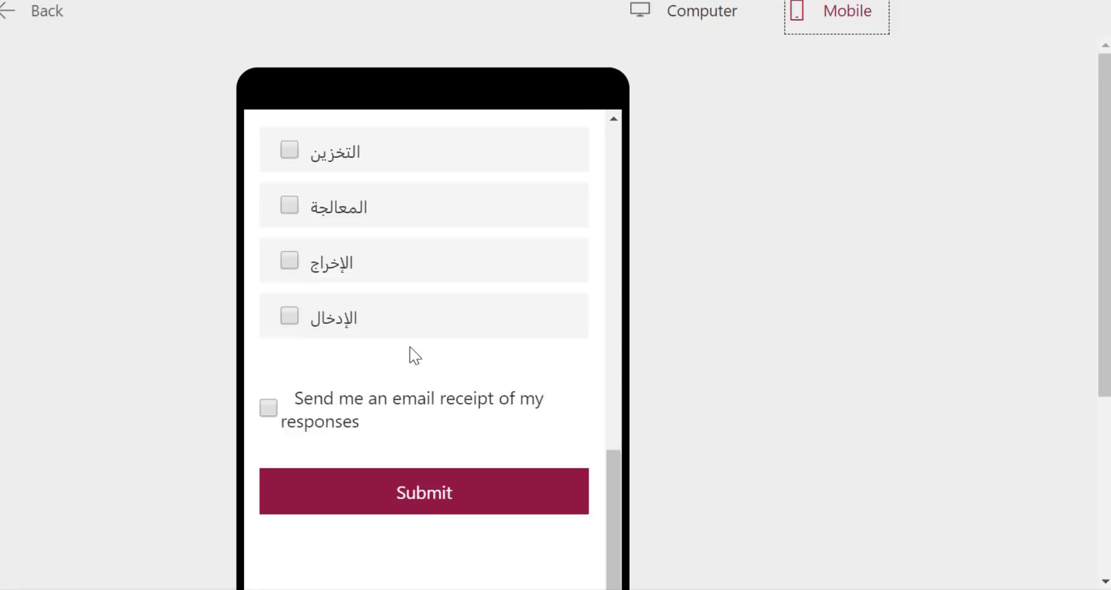
scroll(414, 354, "up", 5)
scroll(403, 297, "down", 5)
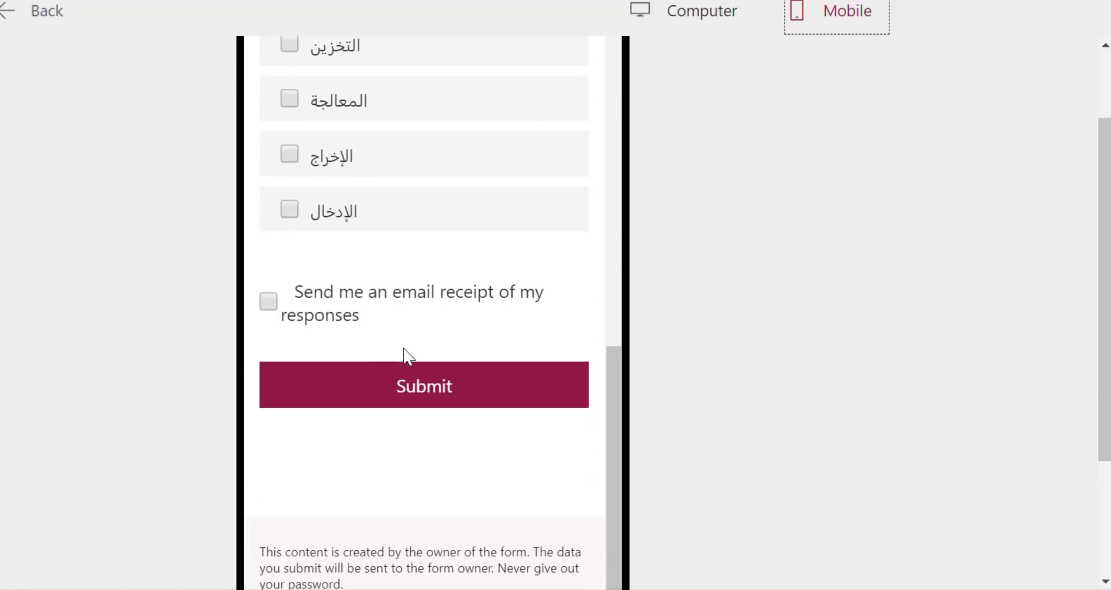
scroll(402, 347, "up", 7)
key("Escape")
scroll(546, 333, "up", 3)
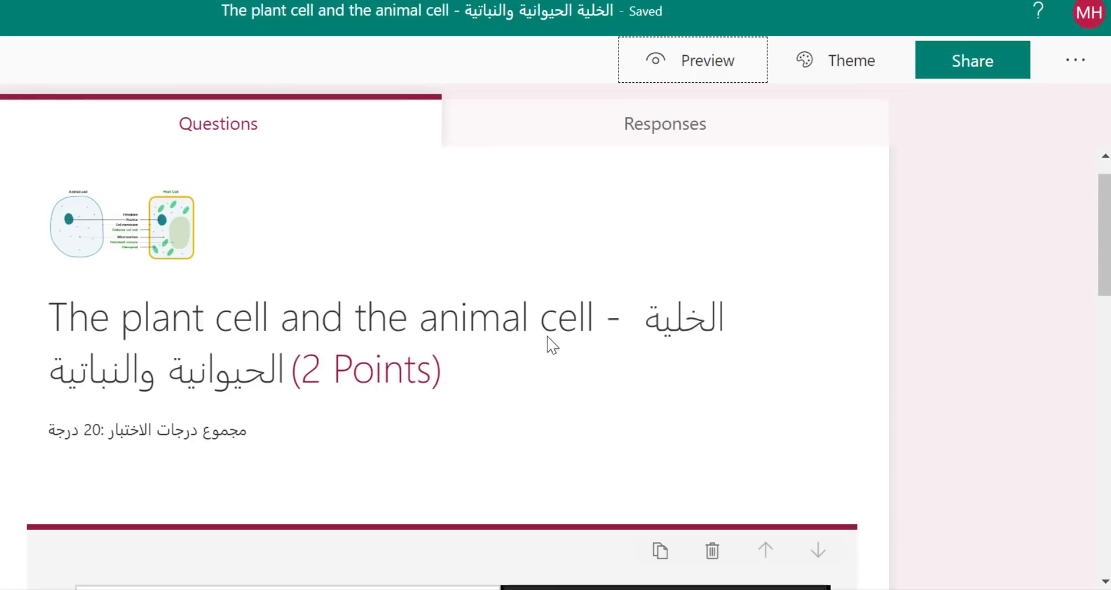
Step: Add a text question below the keyboard question with the wording "ما هي عاصمة مصر؟"
scroll(548, 347, "down", 5)
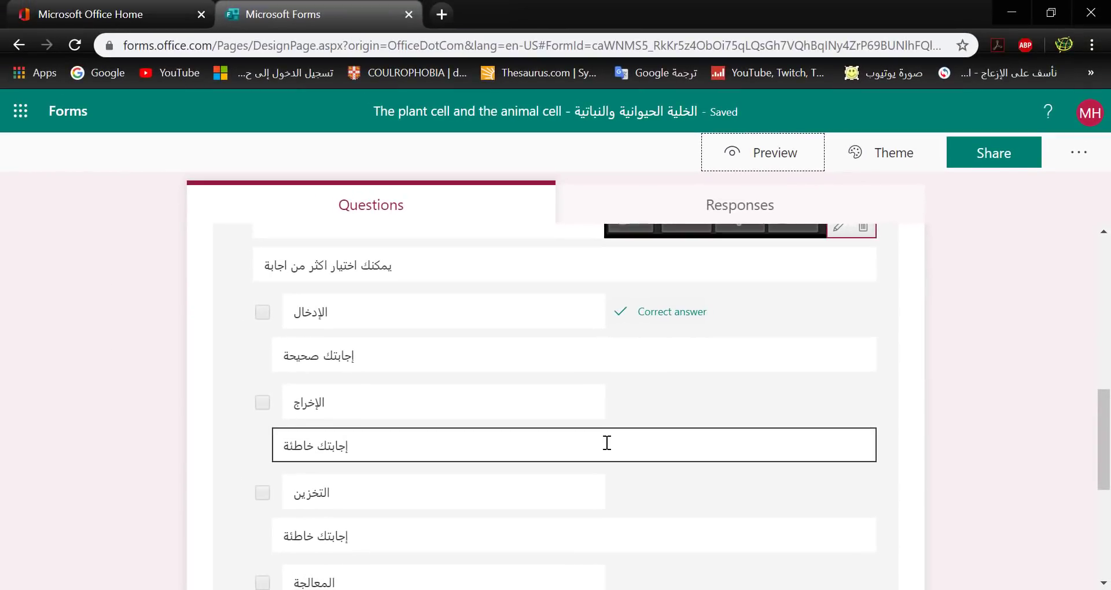
scroll(603, 470, "down", 3)
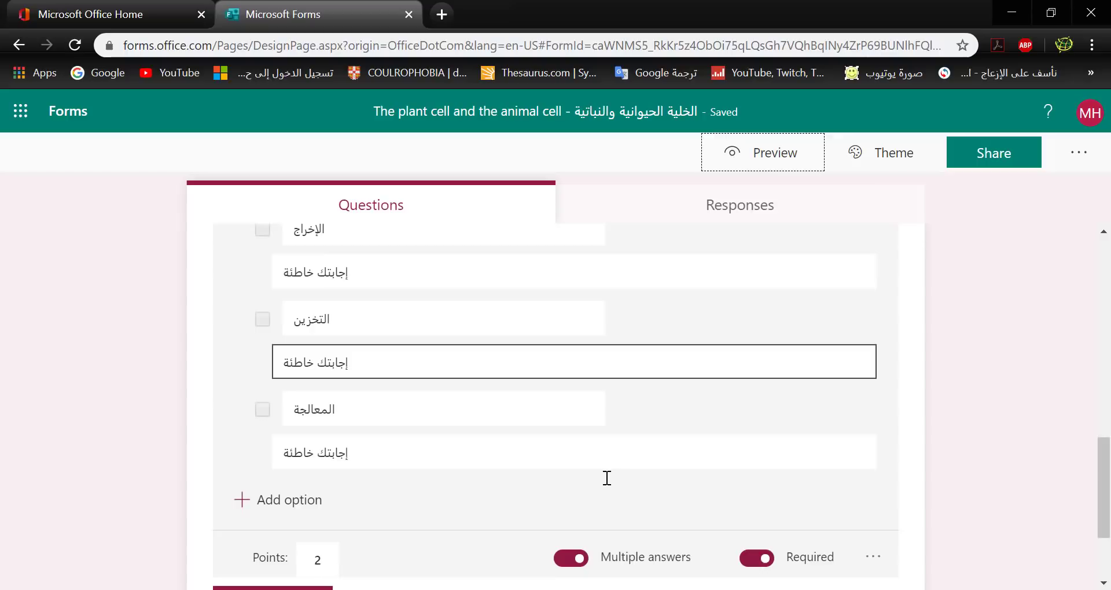
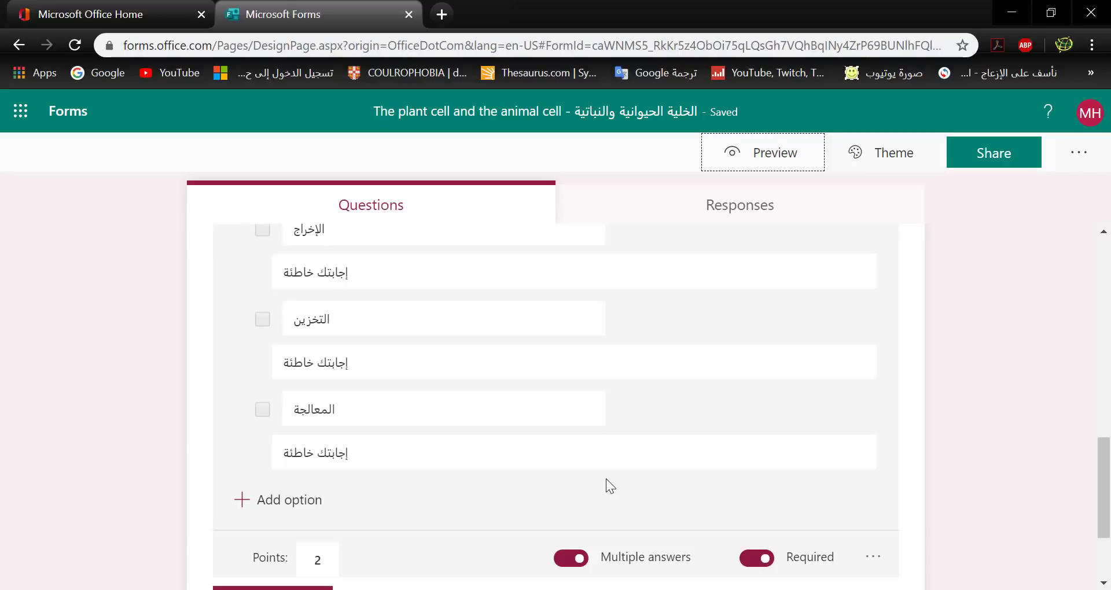
left_click(1023, 546)
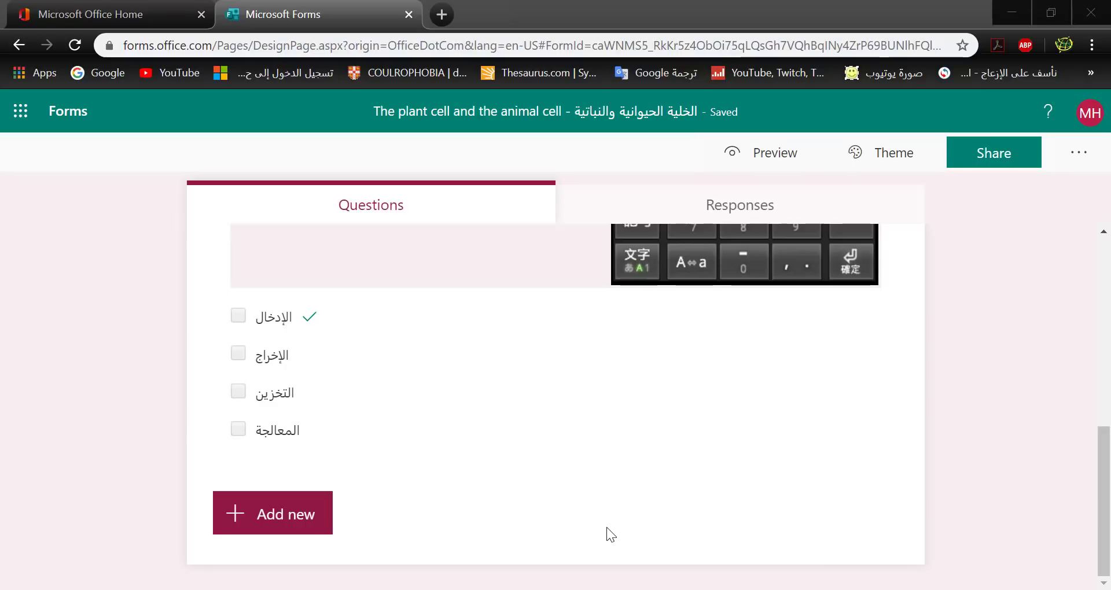
left_click(306, 517)
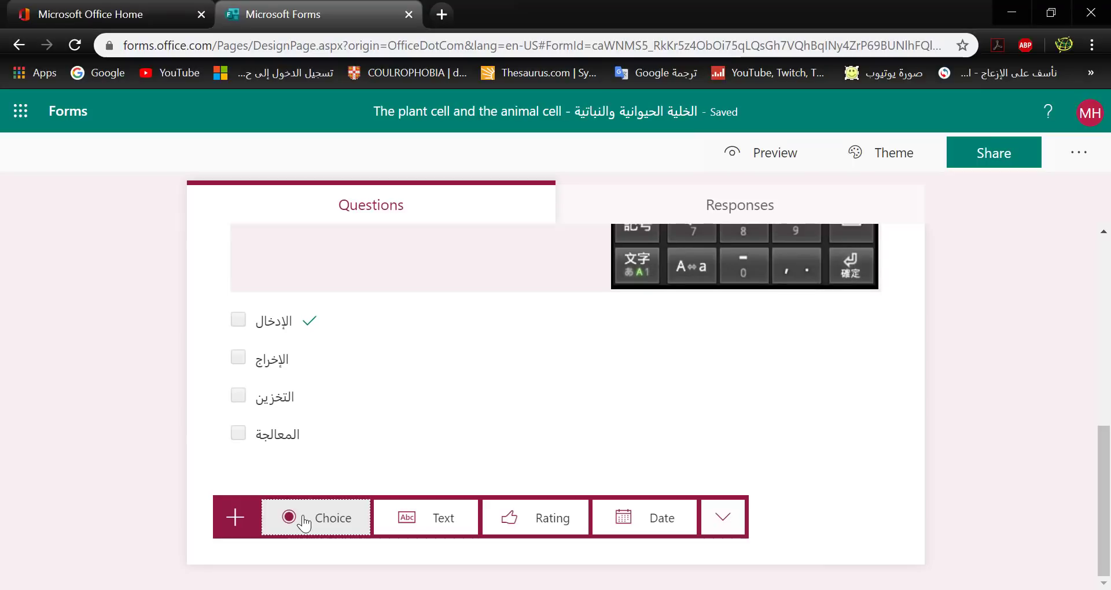
left_click(408, 520)
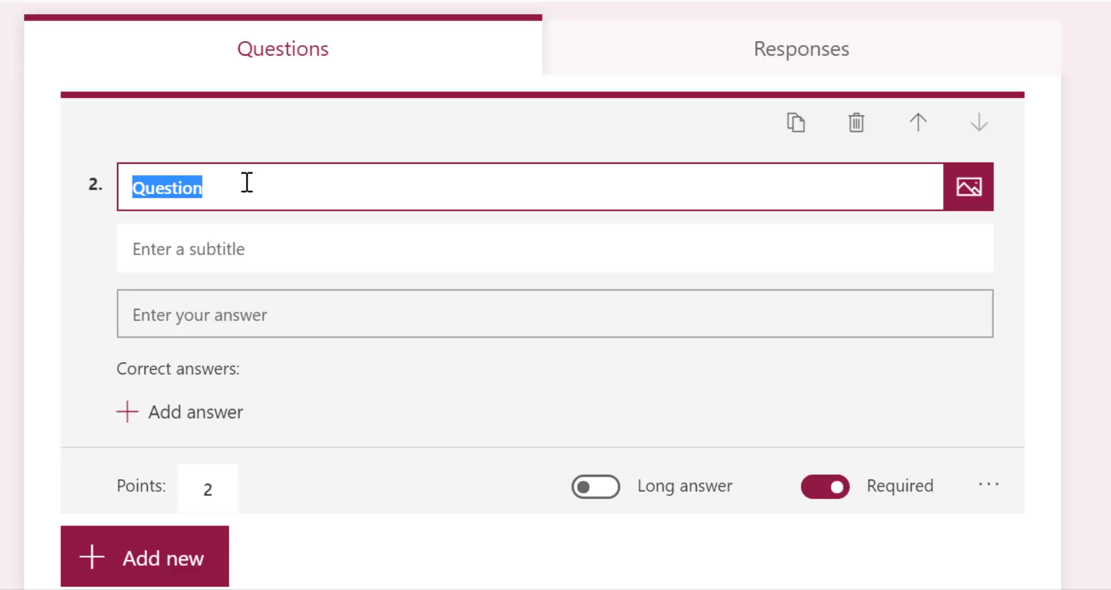
type("م")
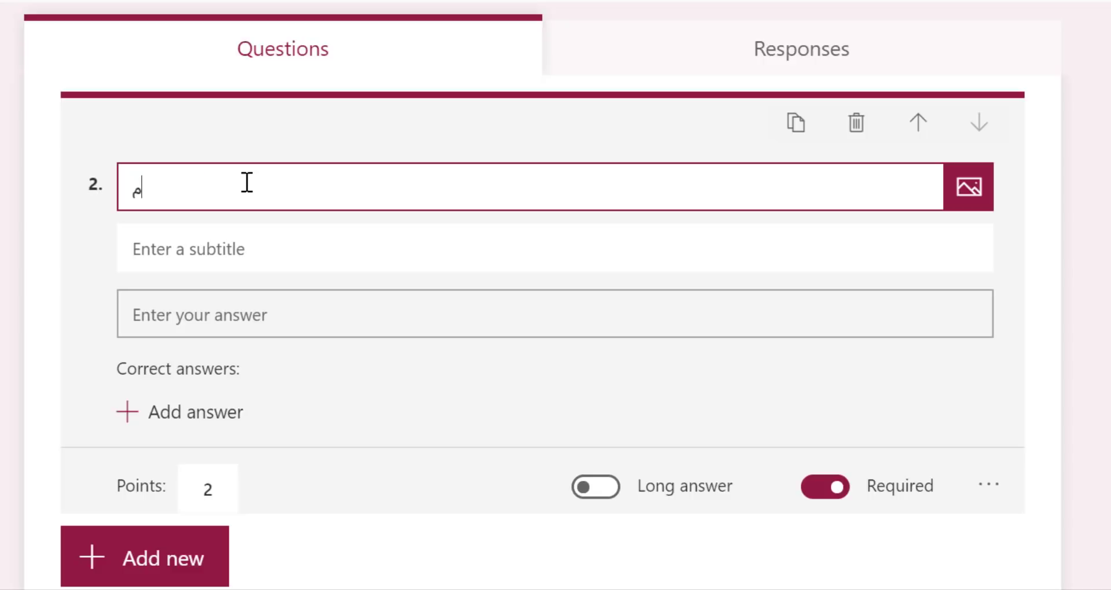
type("ا هي عاصمة مصر")
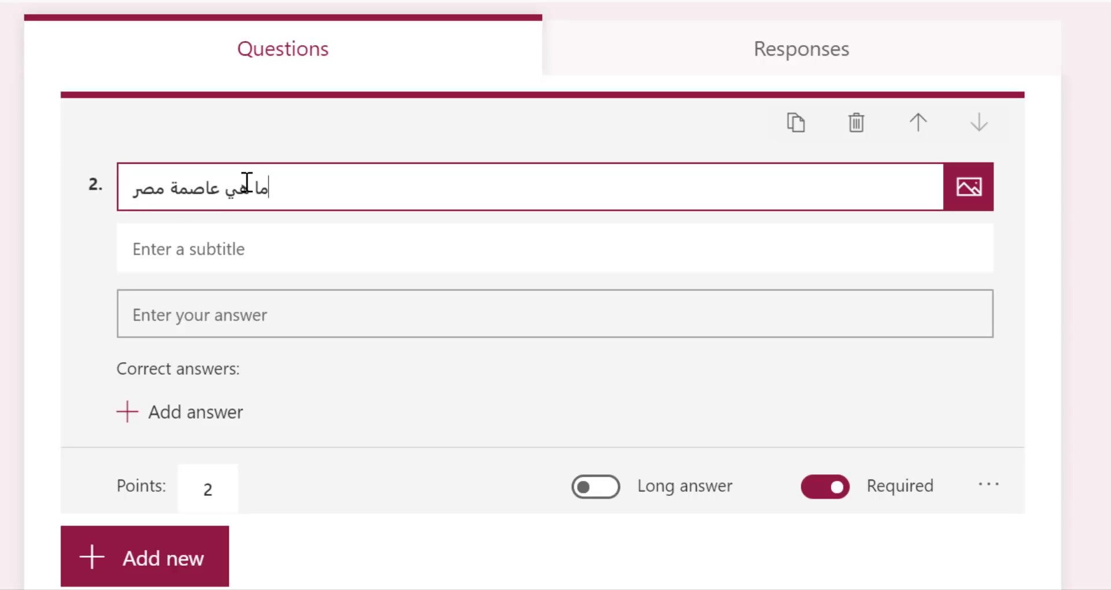
type("؟")
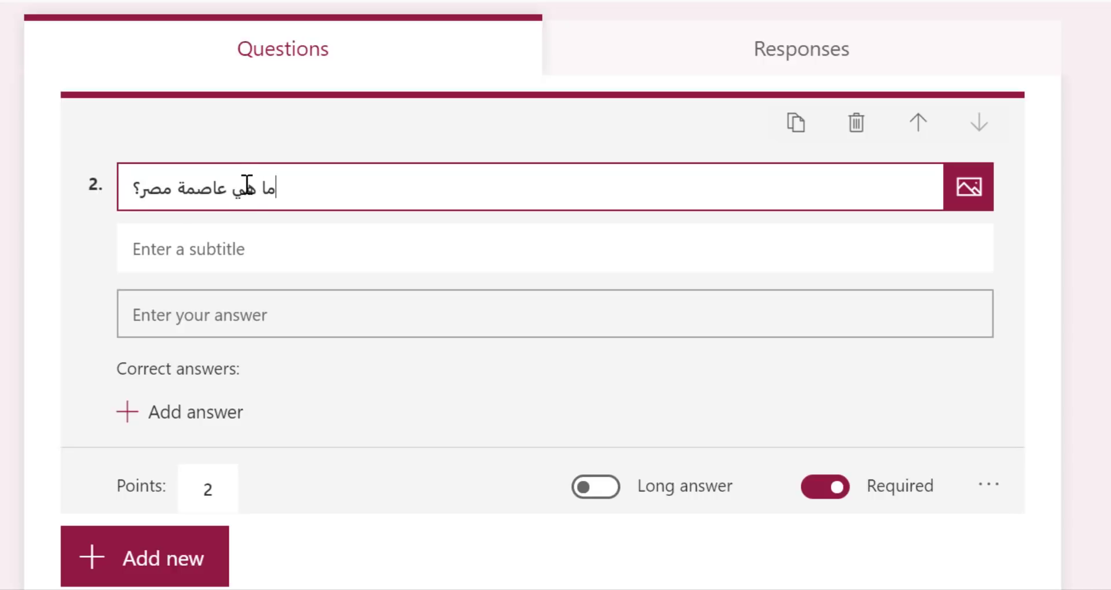
Step: Turn off the subtitle for the question about Egypt's capital
left_click(266, 247)
left_click(989, 486)
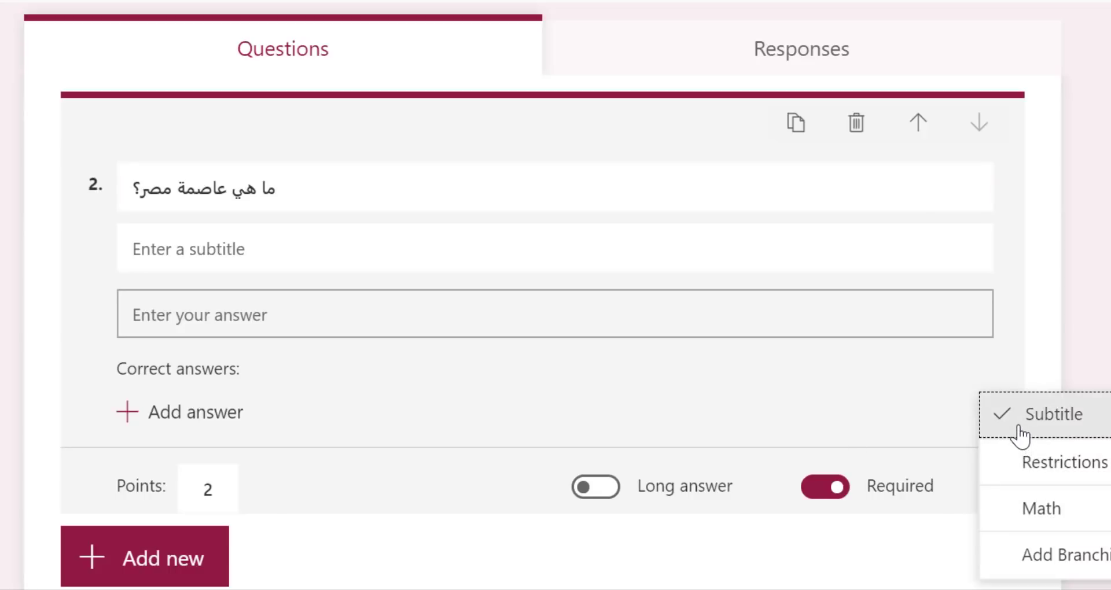
left_click(1003, 414)
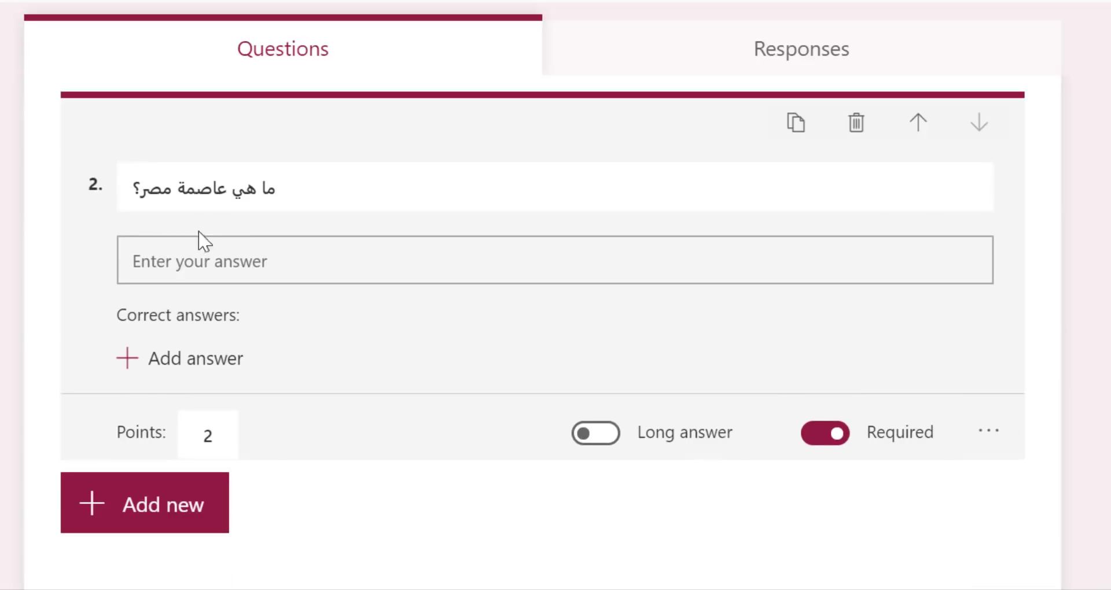
Step: Add "القاهرة" as a correct answer to the question about Egypt's capital
left_click(221, 257)
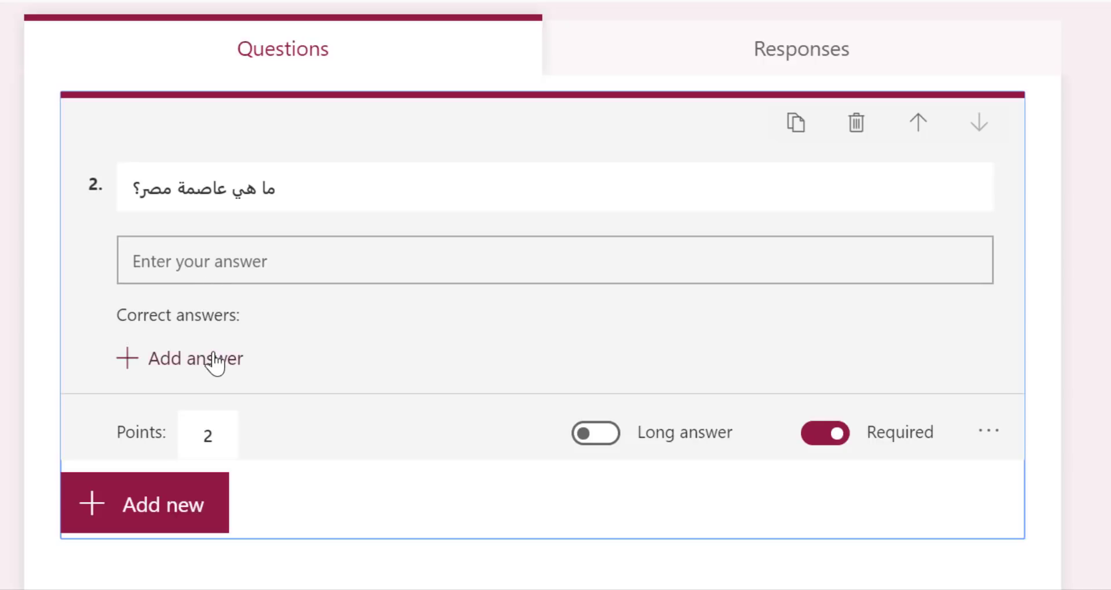
left_click(190, 192)
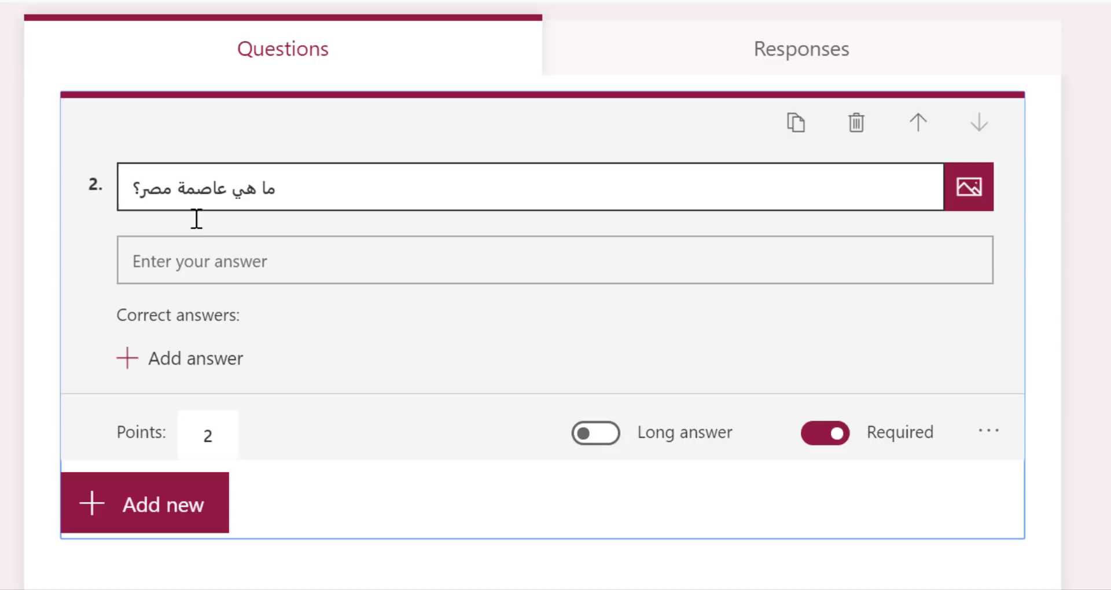
left_click(184, 368)
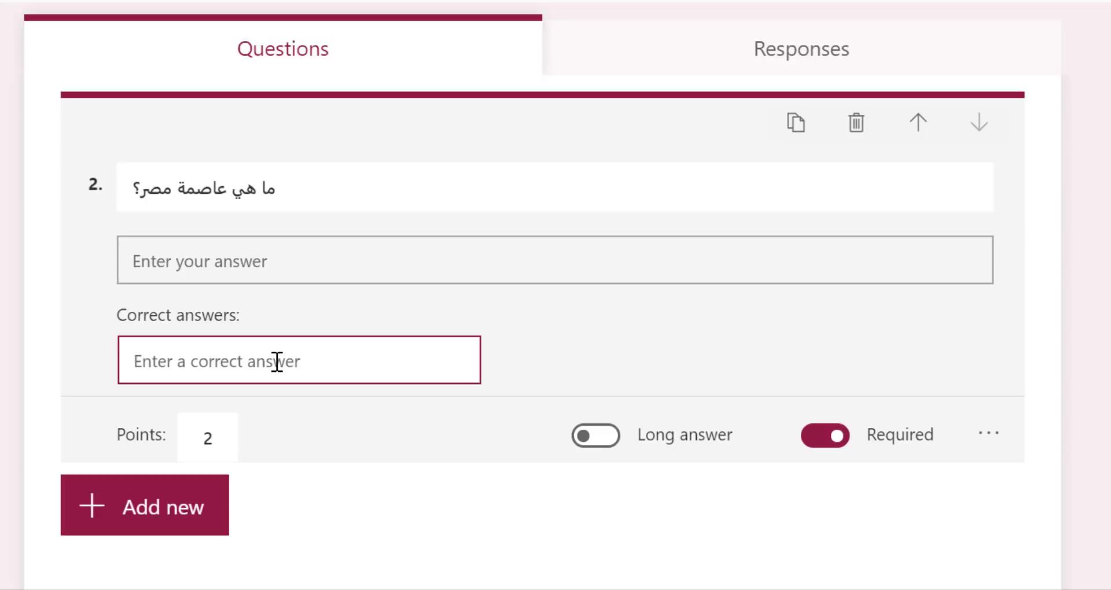
type("الق")
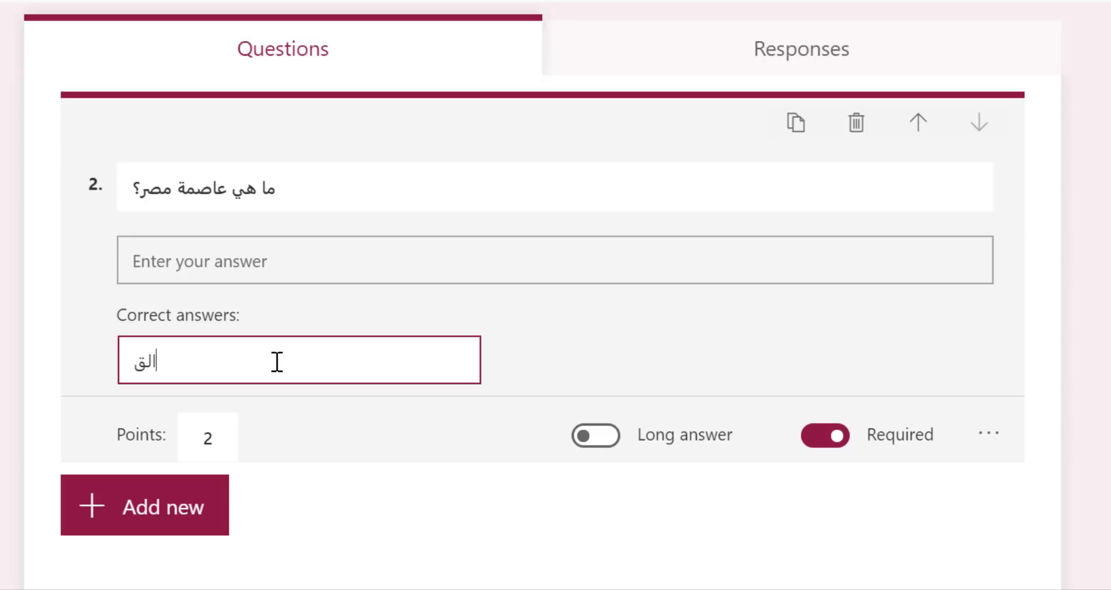
type("اهرة")
left_click(579, 359)
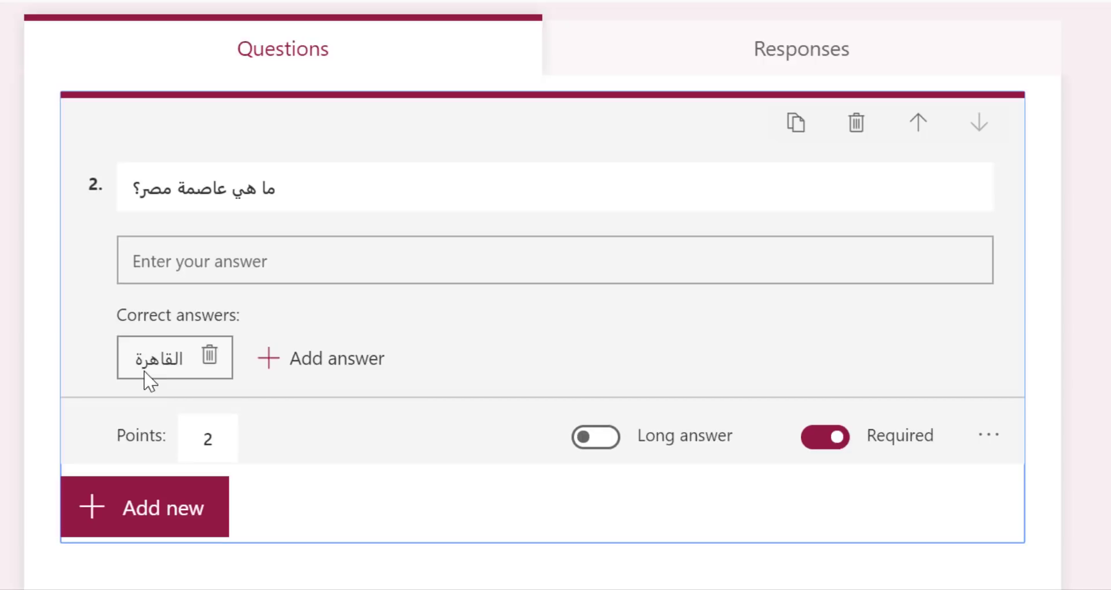
Step: Add "مدينة القاهرة" as a second accepted correct answer to the question about Egypt's capital
left_click(173, 378)
left_click(290, 193)
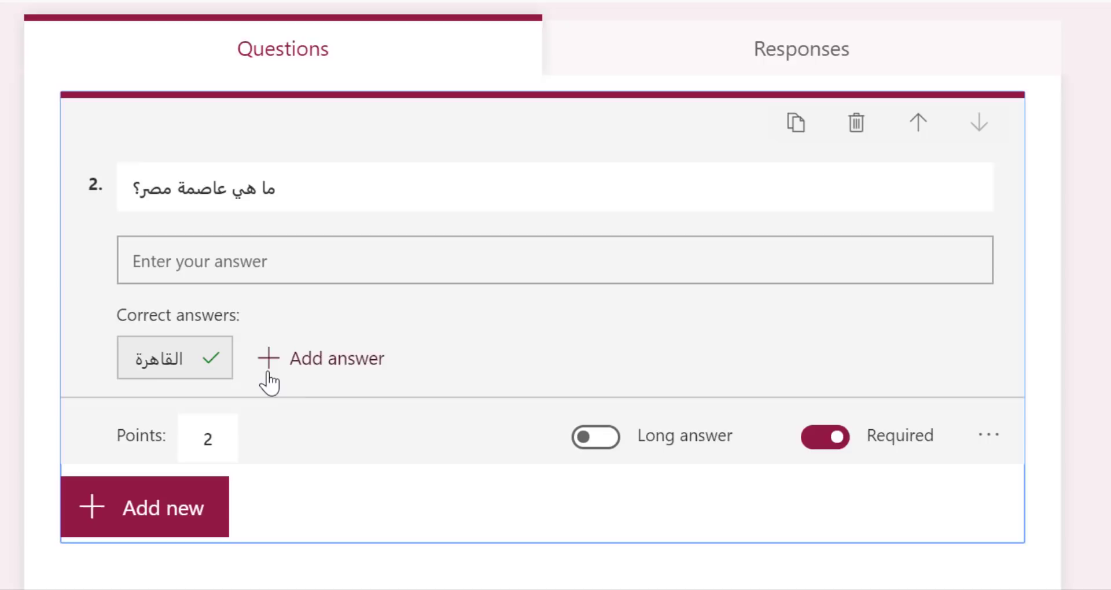
left_click(317, 360)
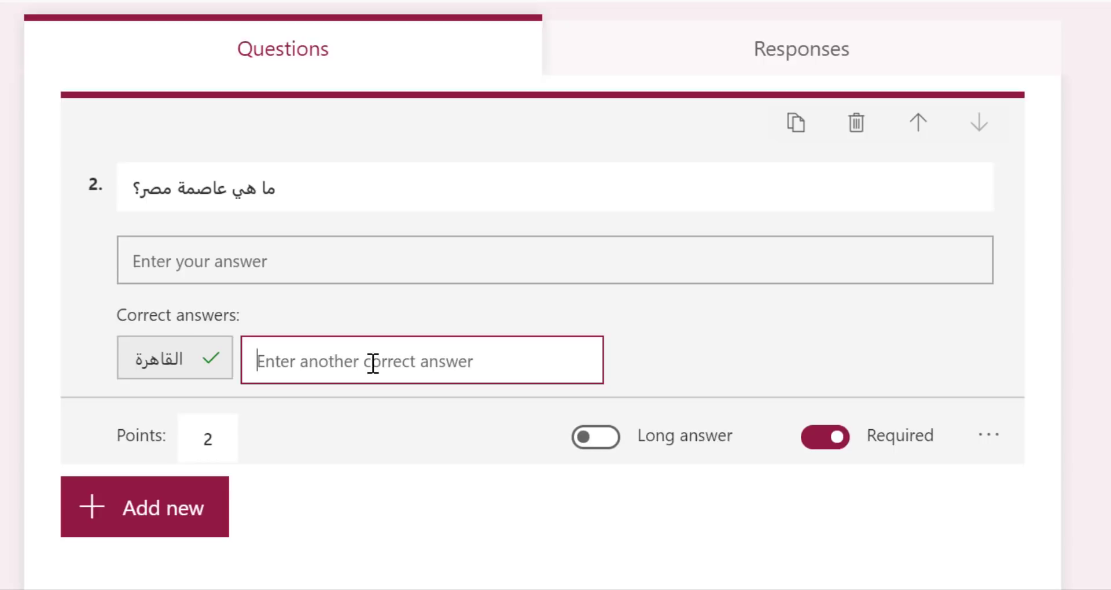
type("مدينة")
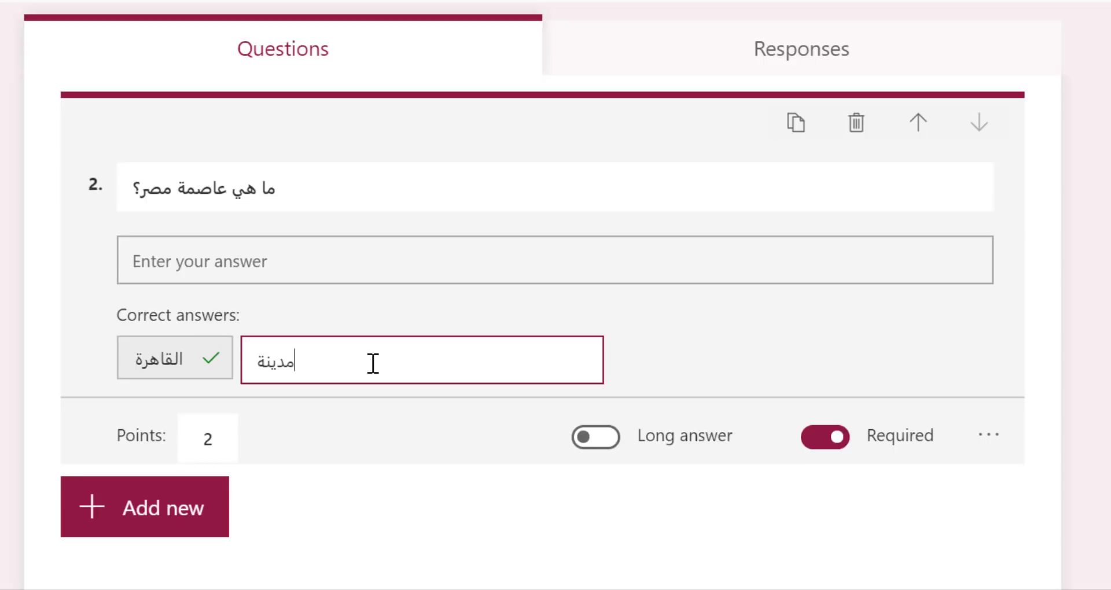
type(" القا")
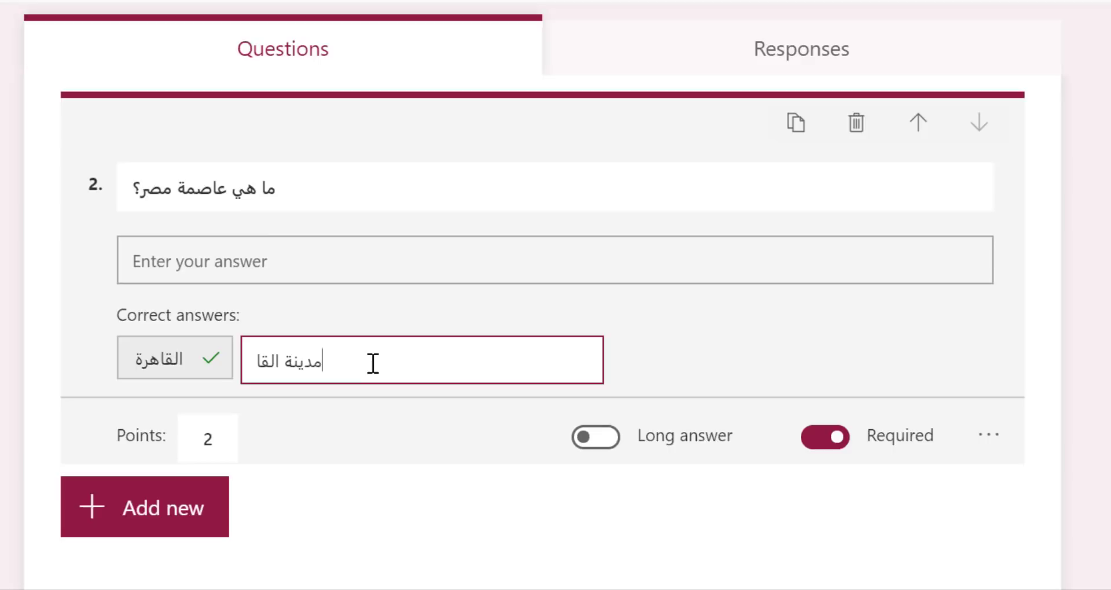
type("هرة")
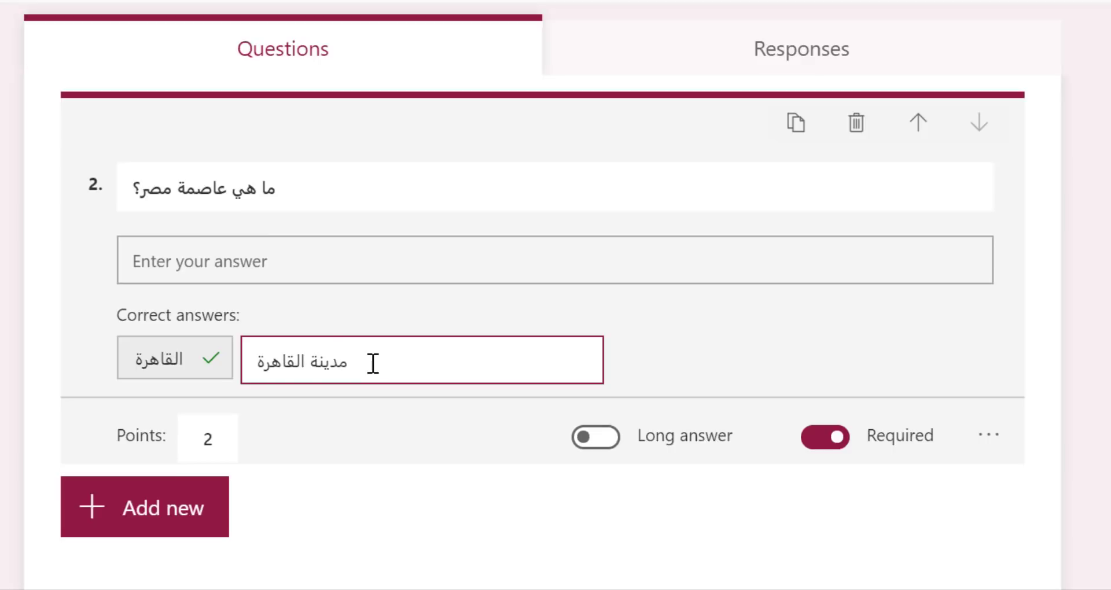
left_click(721, 362)
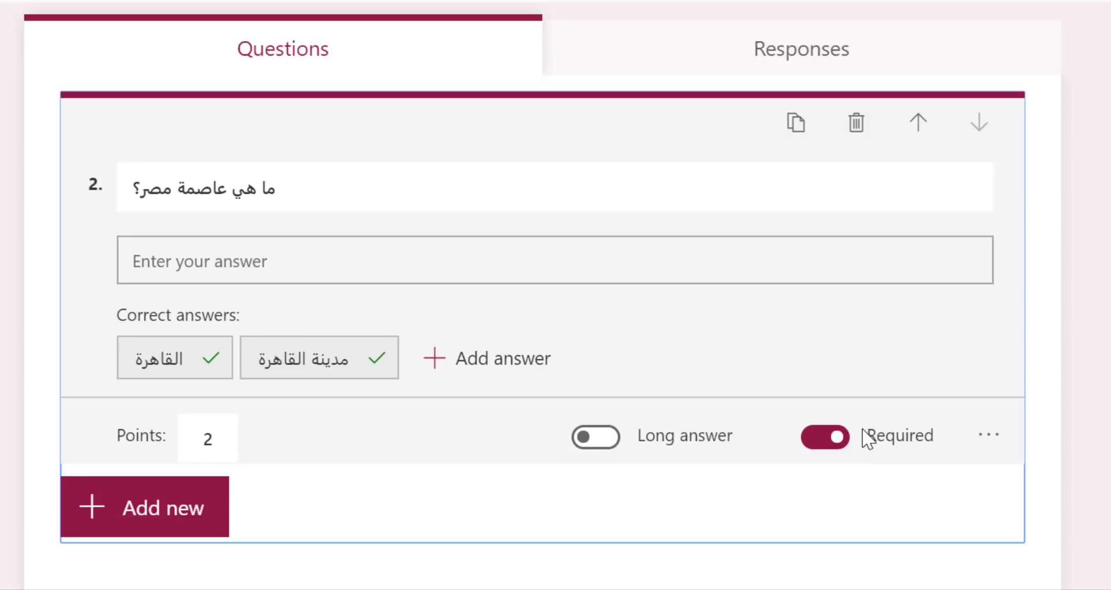
Step: Switch the question about Egypt's capital to a long answer and look over its additional settings
left_click(216, 435)
left_click(218, 195)
left_click(608, 446)
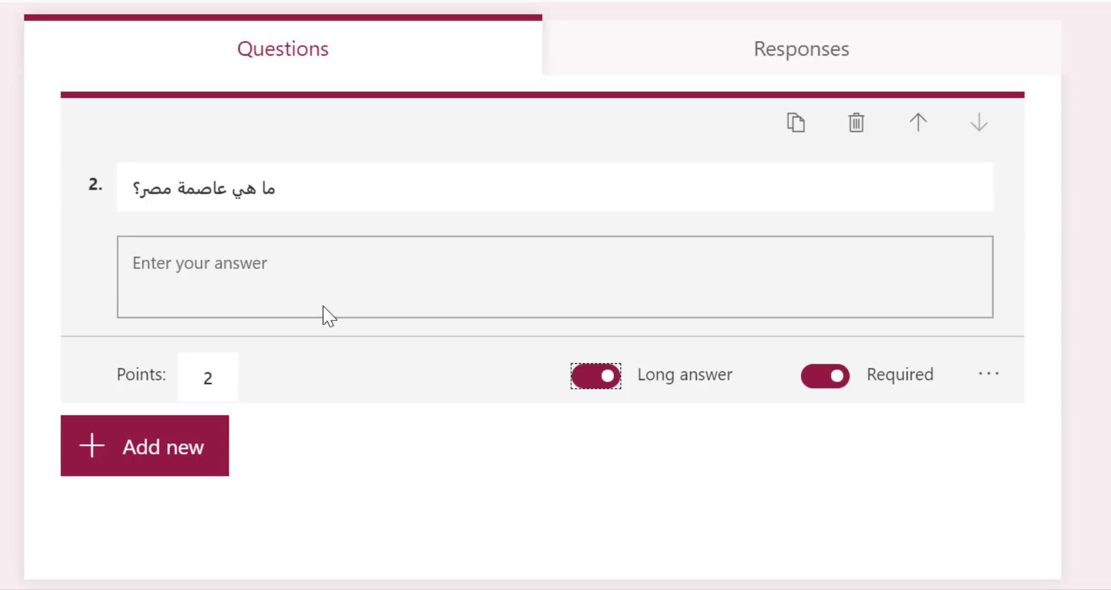
left_click(596, 377)
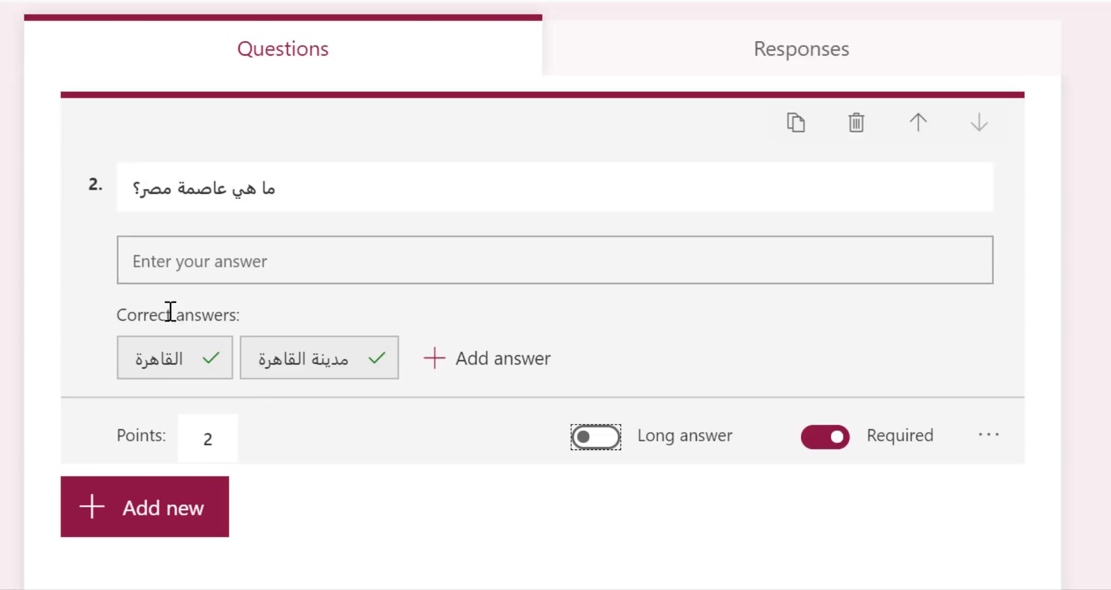
mouse_move(373, 366)
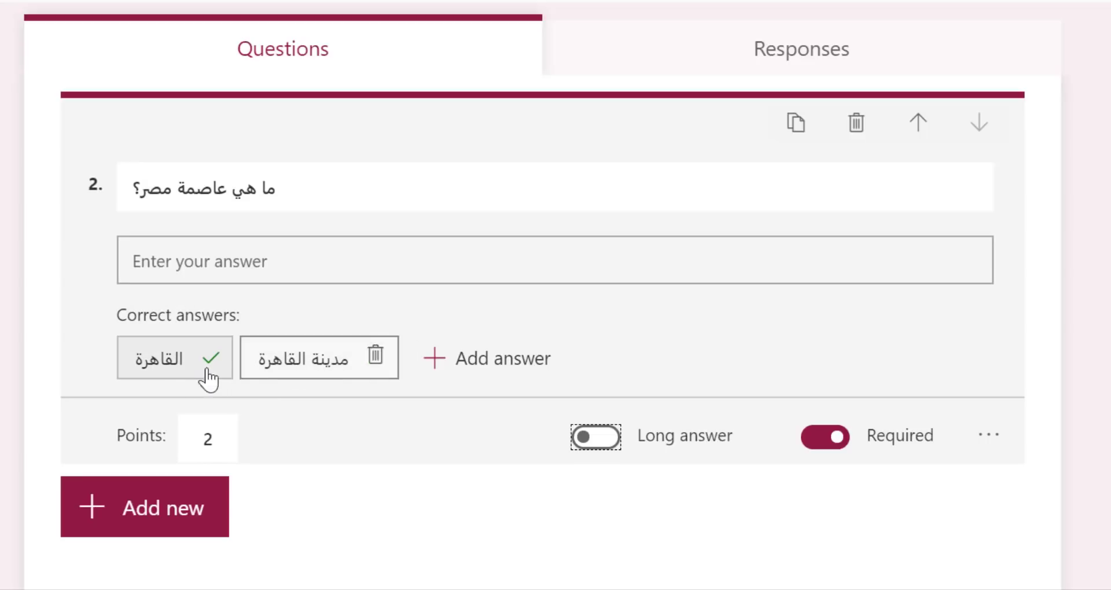
left_click(611, 447)
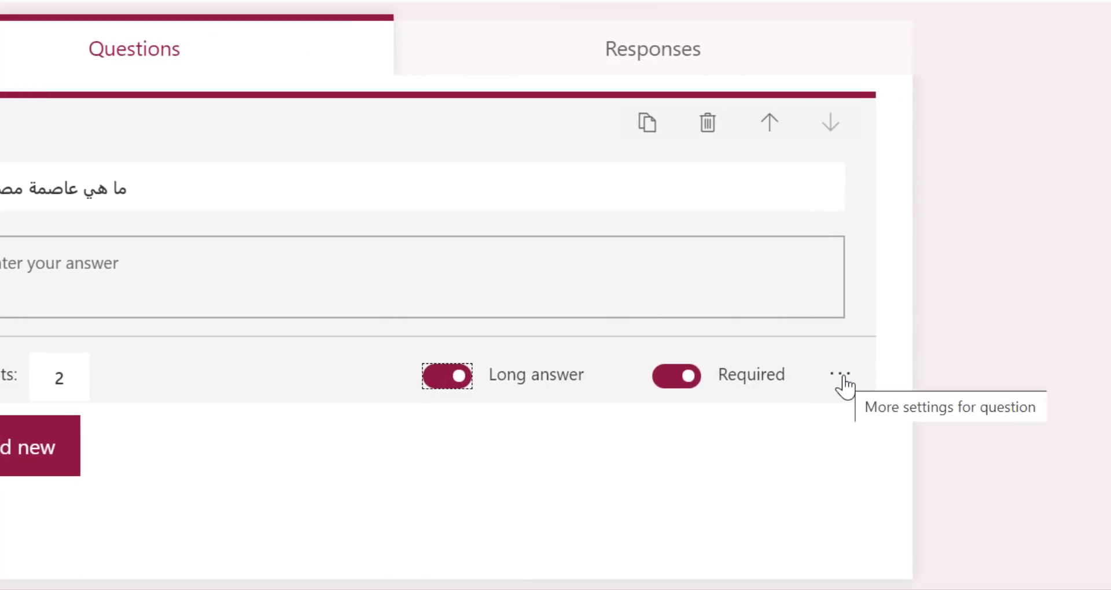
left_click(847, 377)
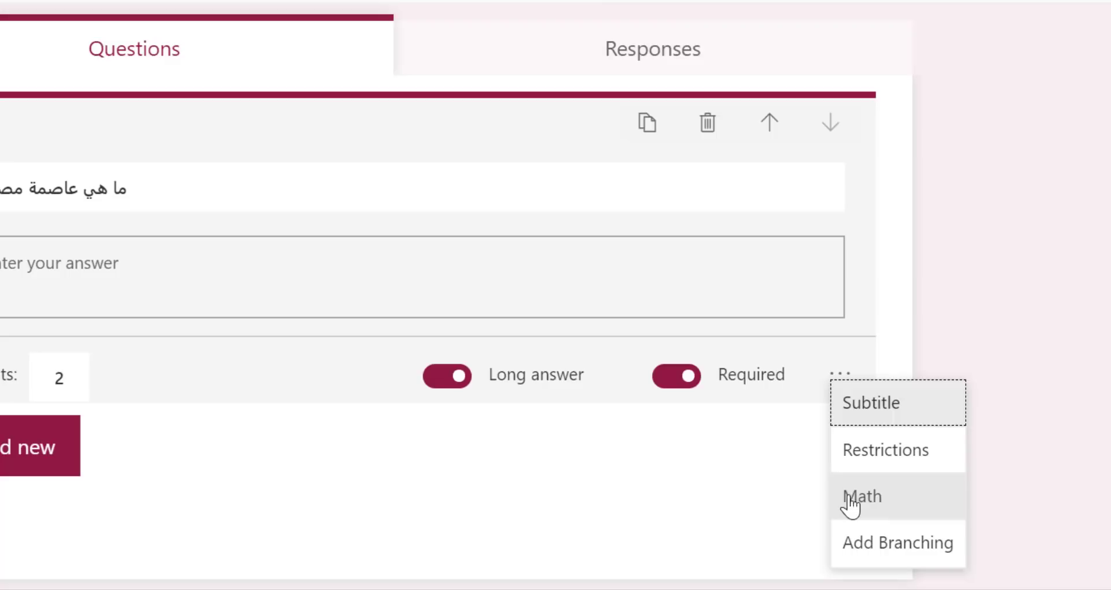
left_click(702, 515)
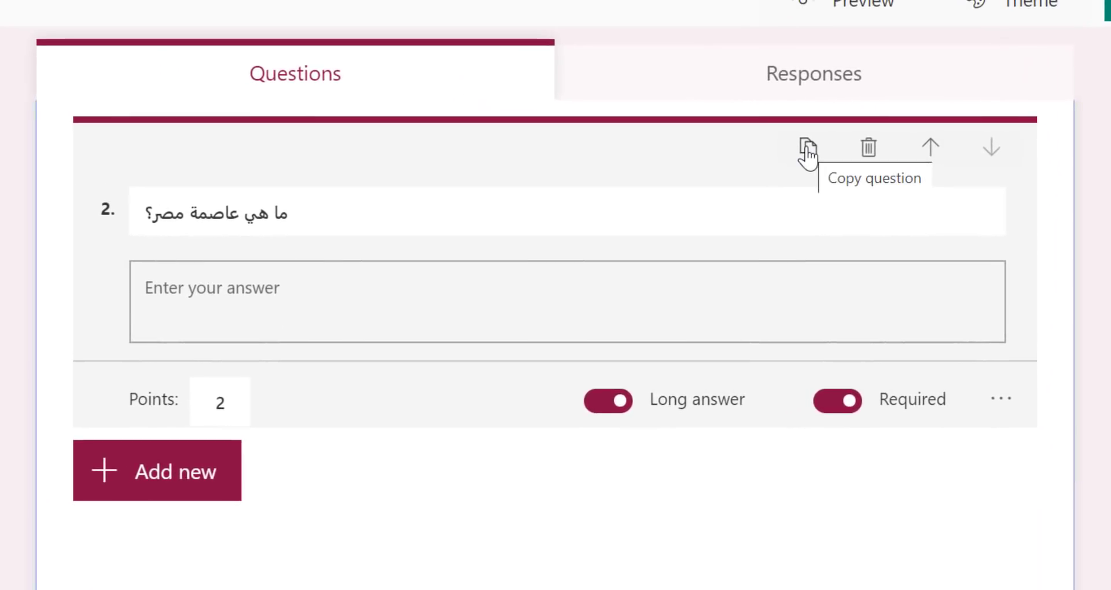
Step: Duplicate the question about Egypt's capital and compare the copy with the original
left_click(808, 149)
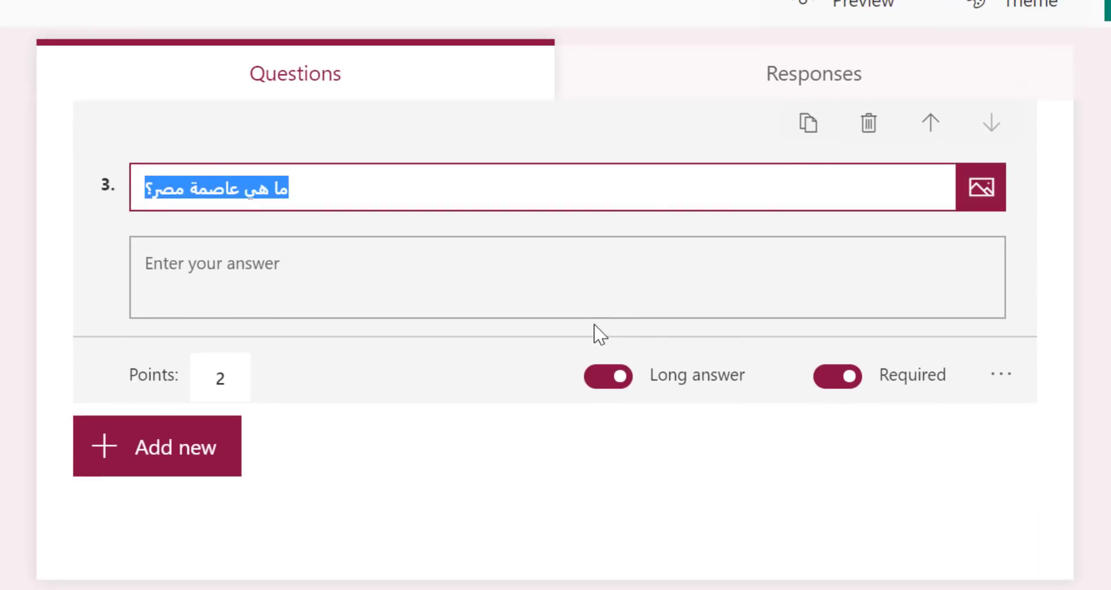
scroll(595, 334, "up", 5)
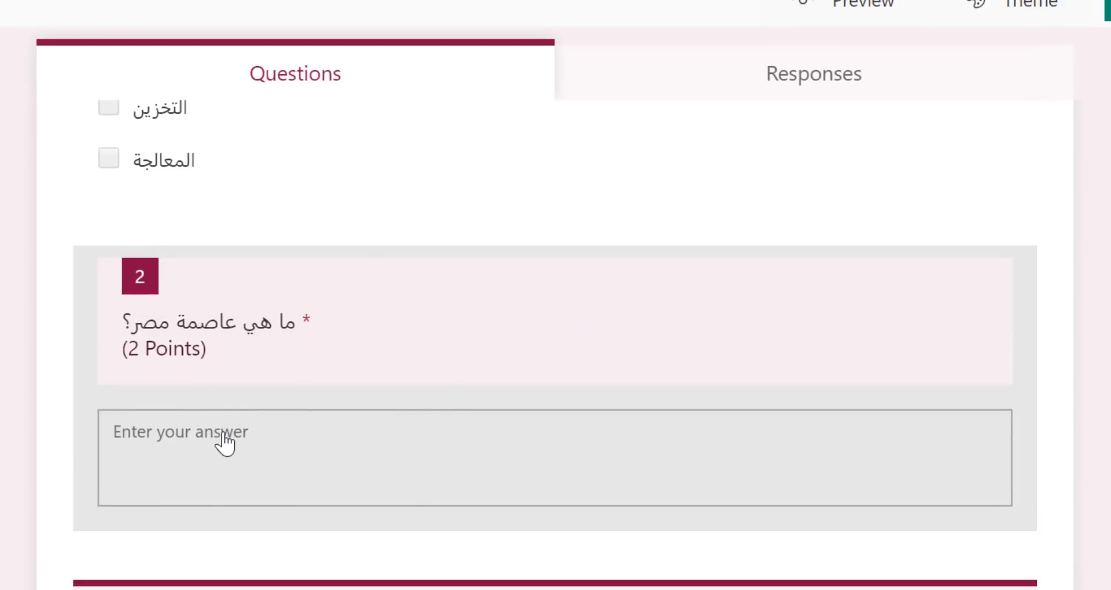
scroll(261, 449, "down", 5)
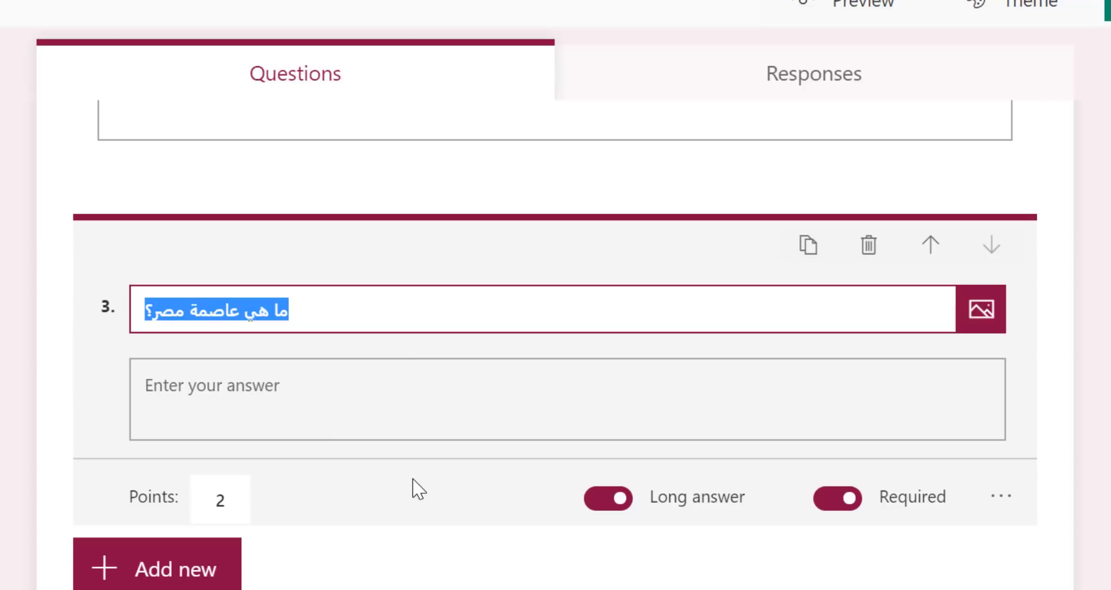
scroll(413, 489, "up", 5)
scroll(285, 466, "down", 5)
scroll(960, 495, "down", 2)
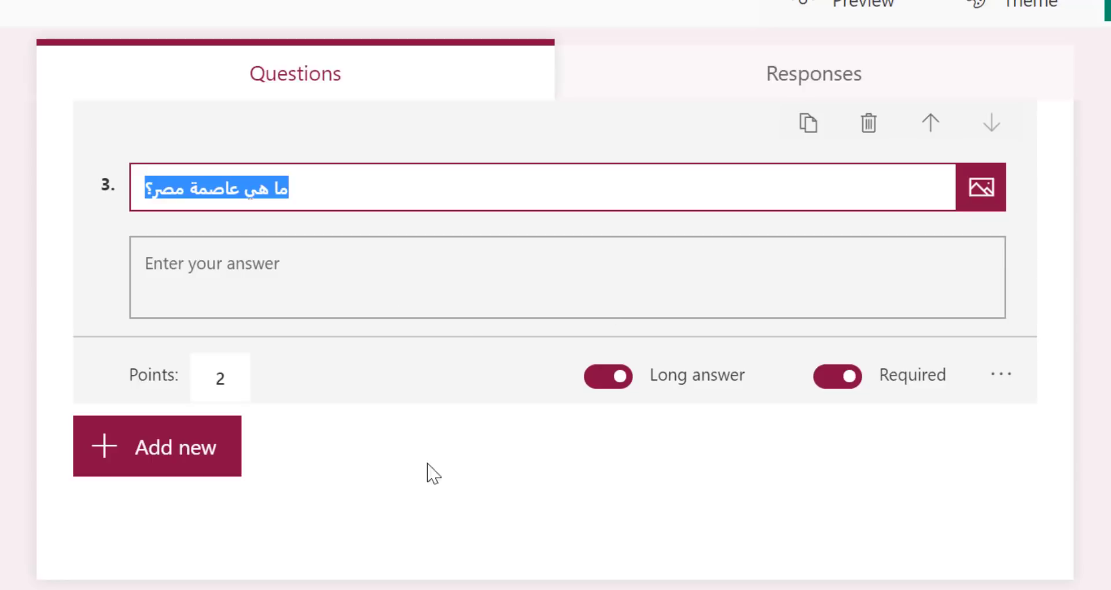
Step: Enable the Math option on the duplicated question and replace its title with "أوجد ناتج حل المعادلة الأتية"
left_click(1003, 376)
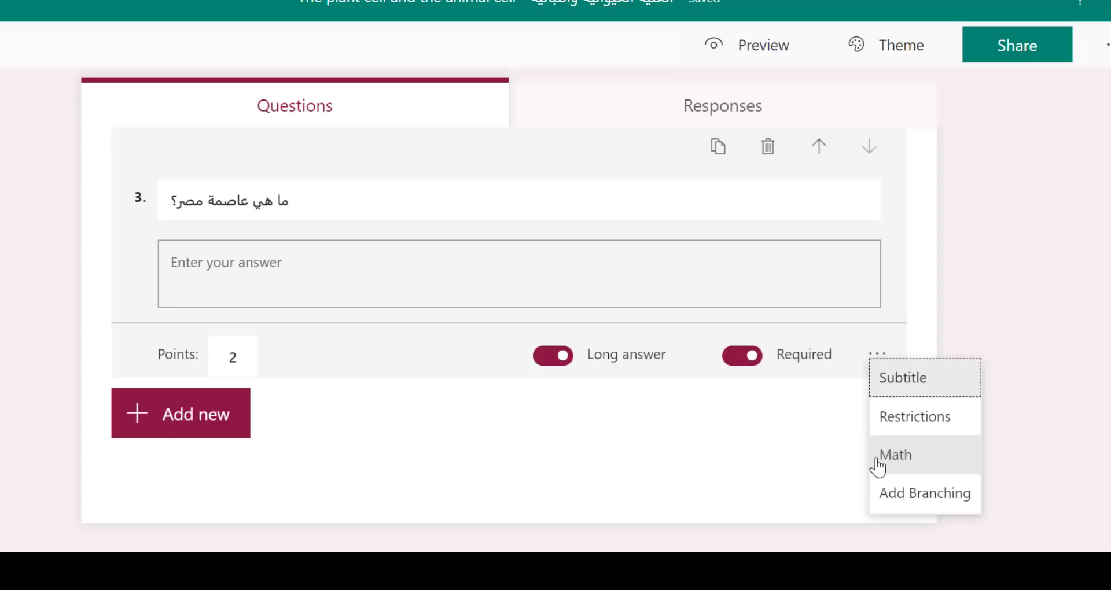
left_click(907, 456)
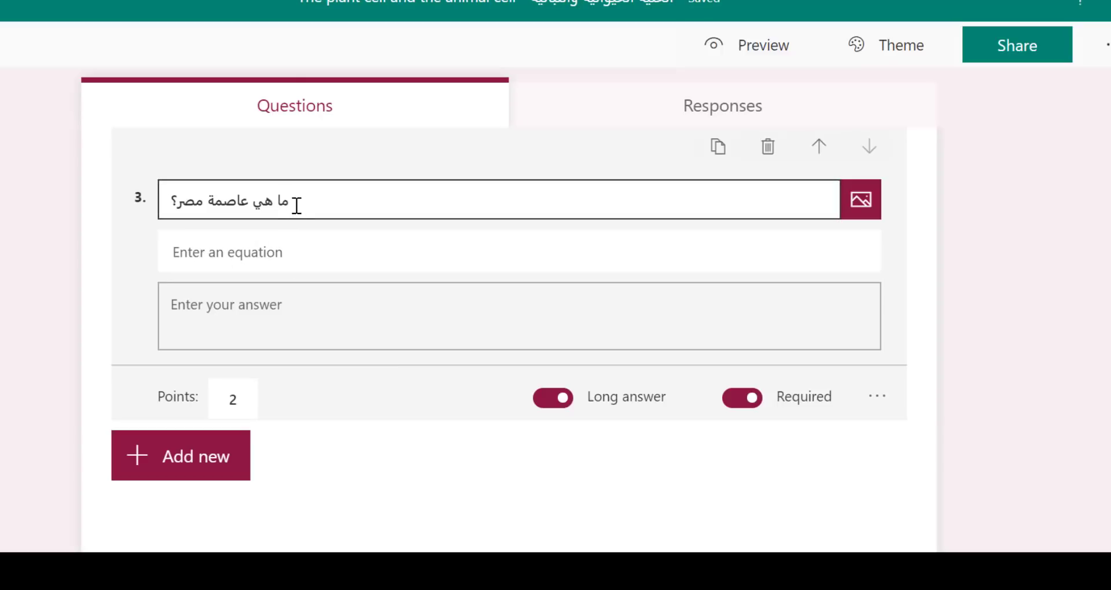
left_click_drag(297, 206, 218, 198)
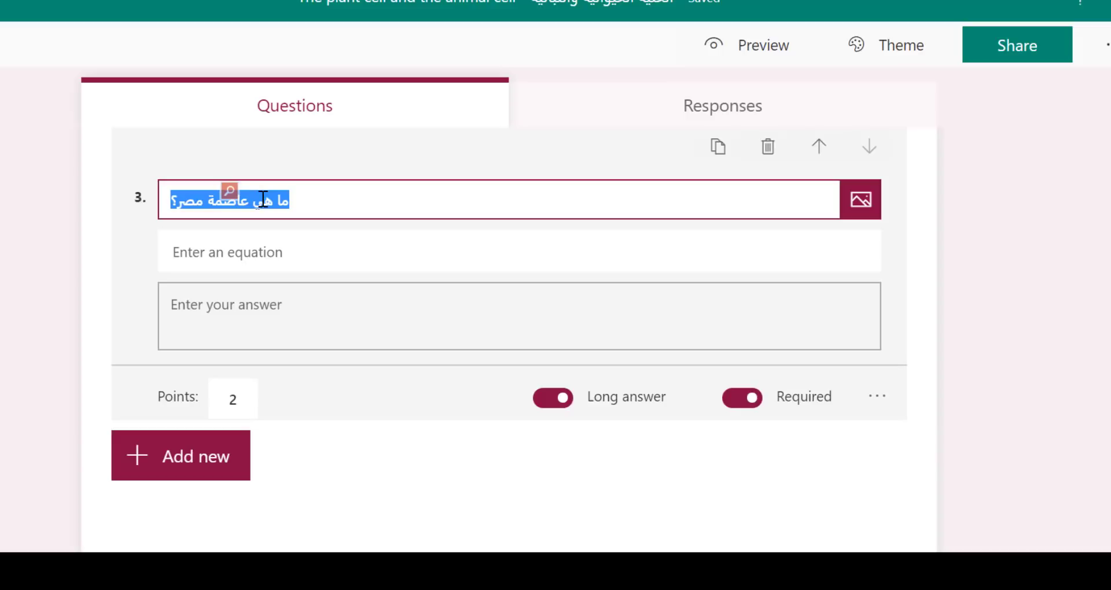
key("BackSpace")
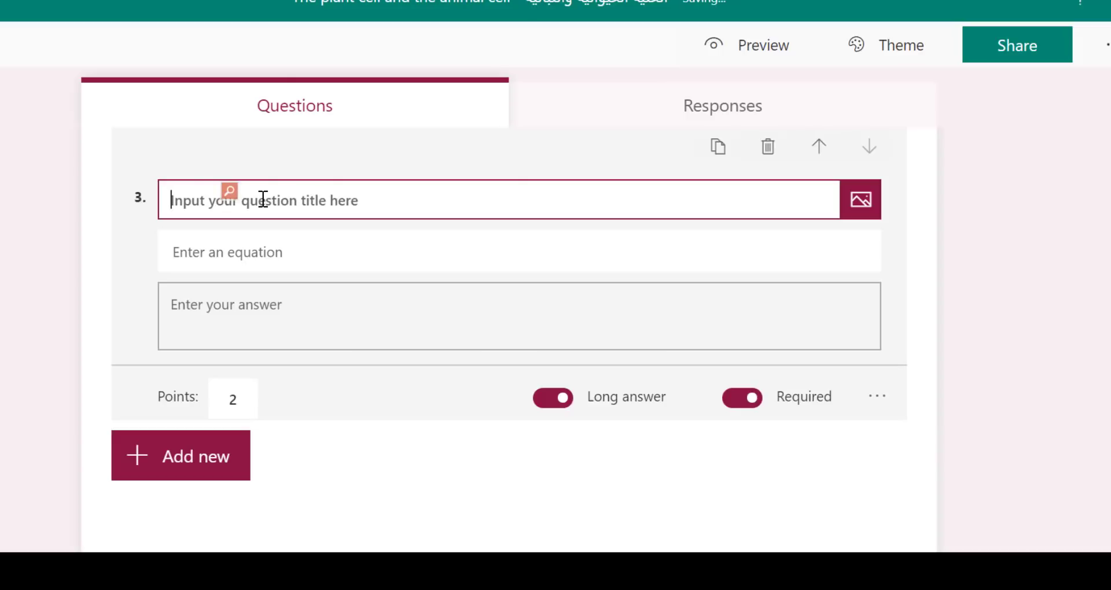
type("اوج")
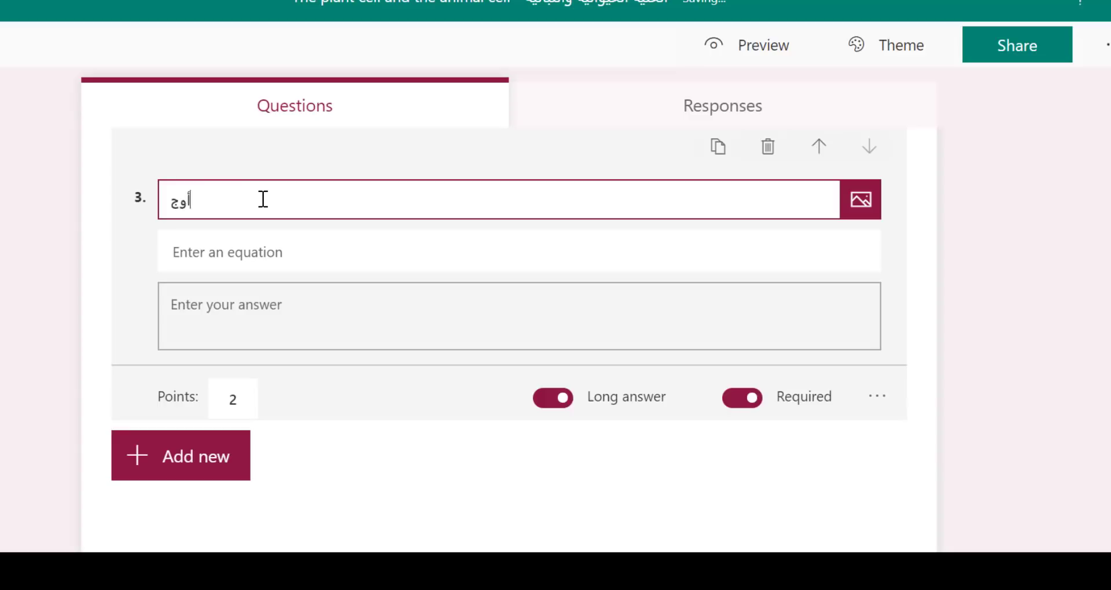
type("د ناتج حل ال")
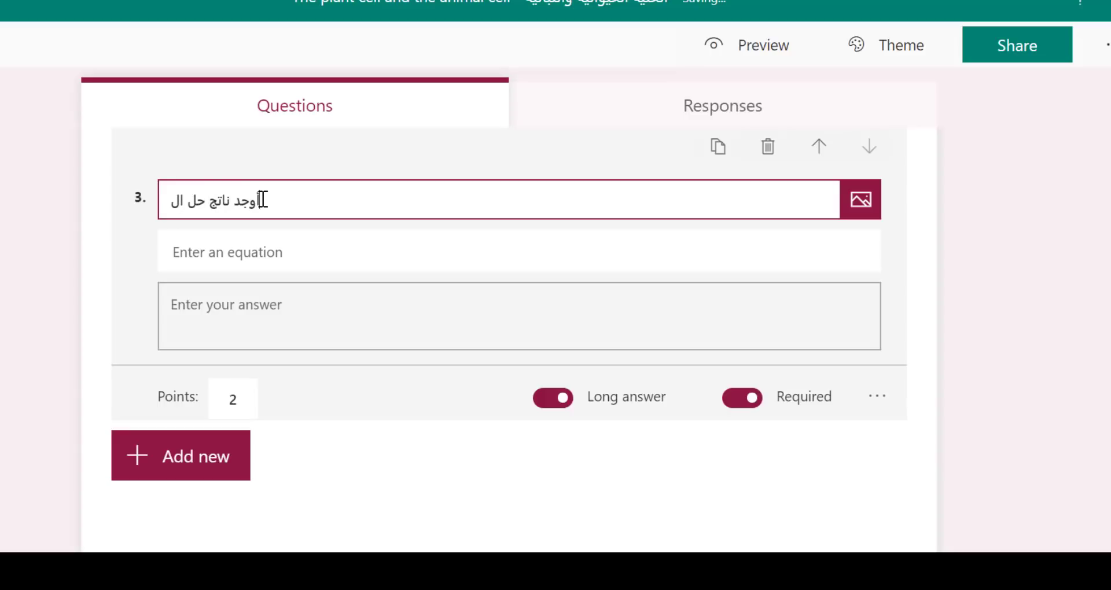
type("معاد")
type("لة")
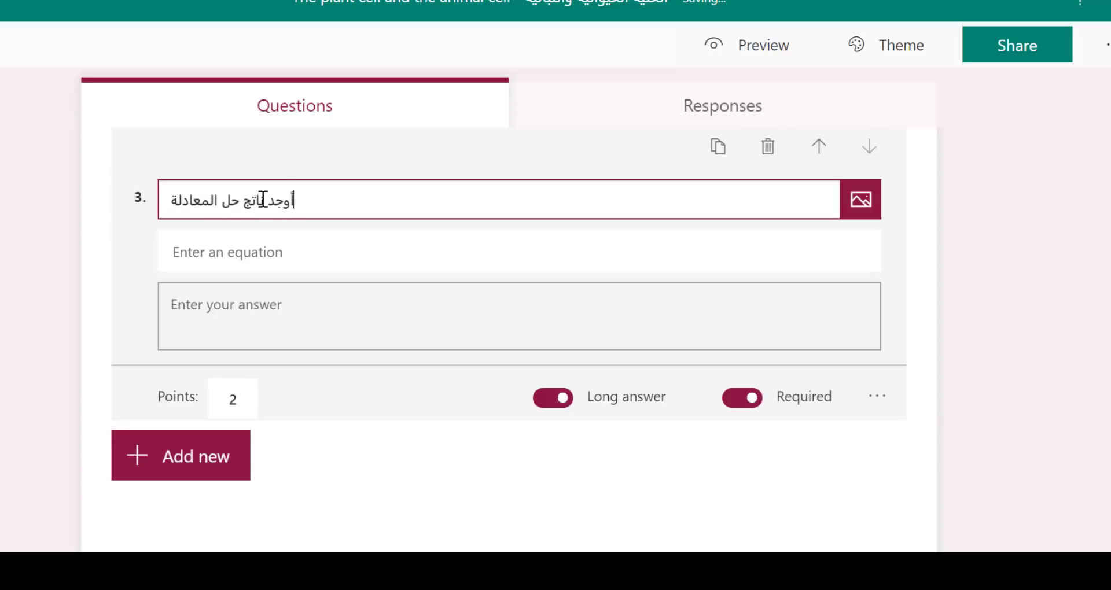
type(" ال")
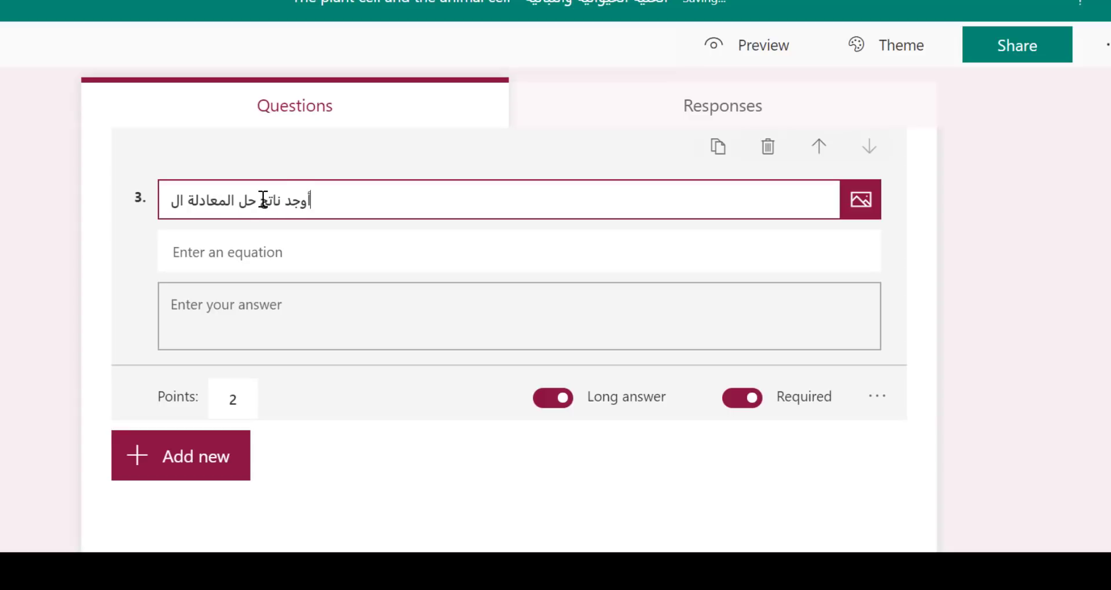
type("أتي")
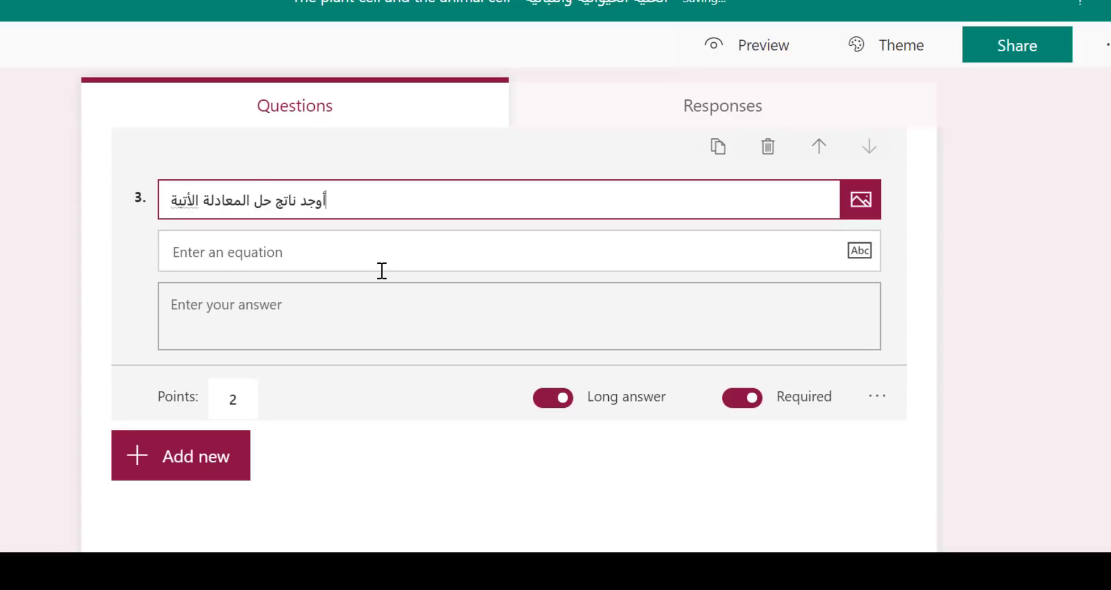
type("ة")
Step: Enter the equation √4 + 25 below the title of question 3
left_click(297, 253)
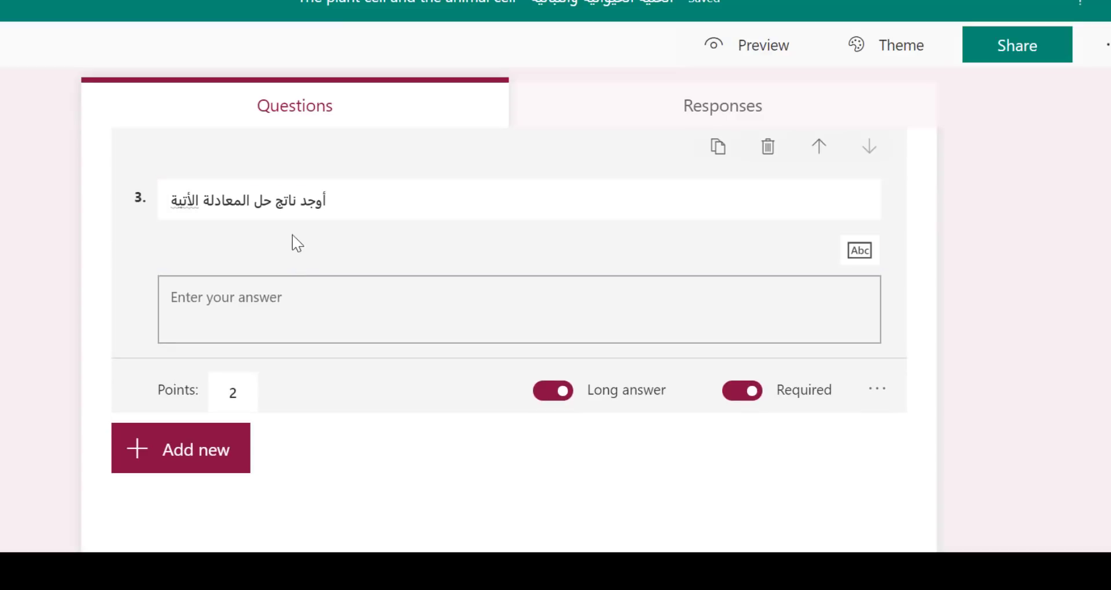
left_click(339, 208)
left_click(335, 250)
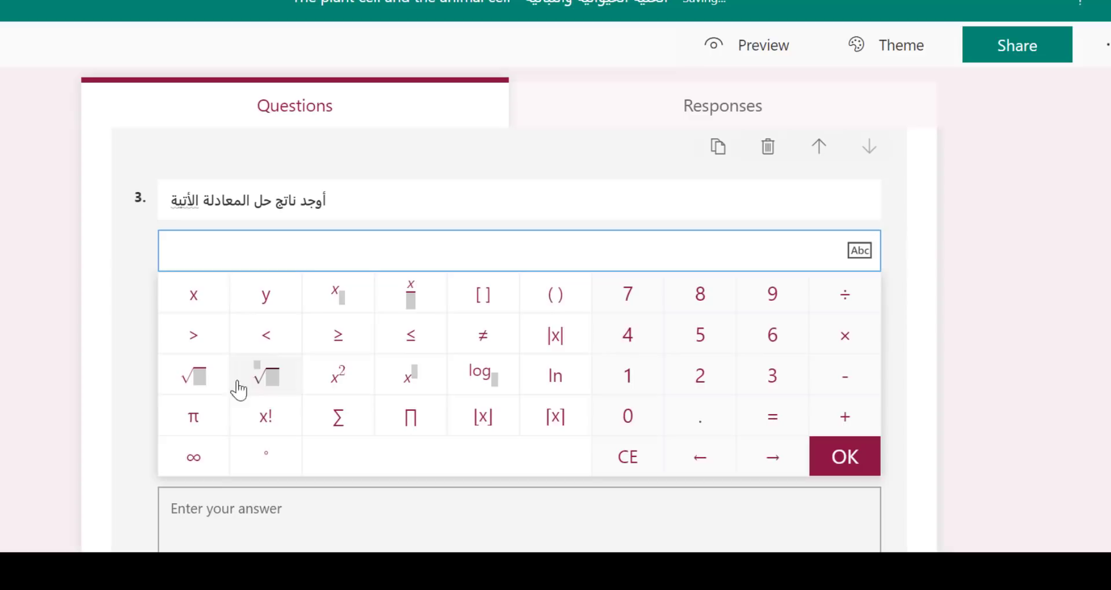
left_click(193, 382)
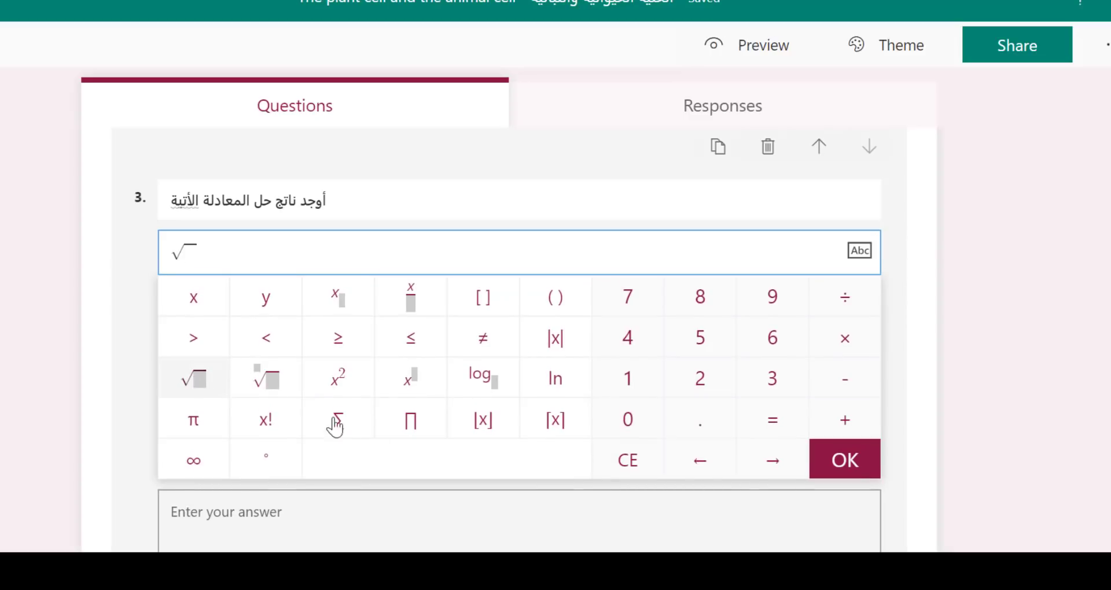
left_click(624, 347)
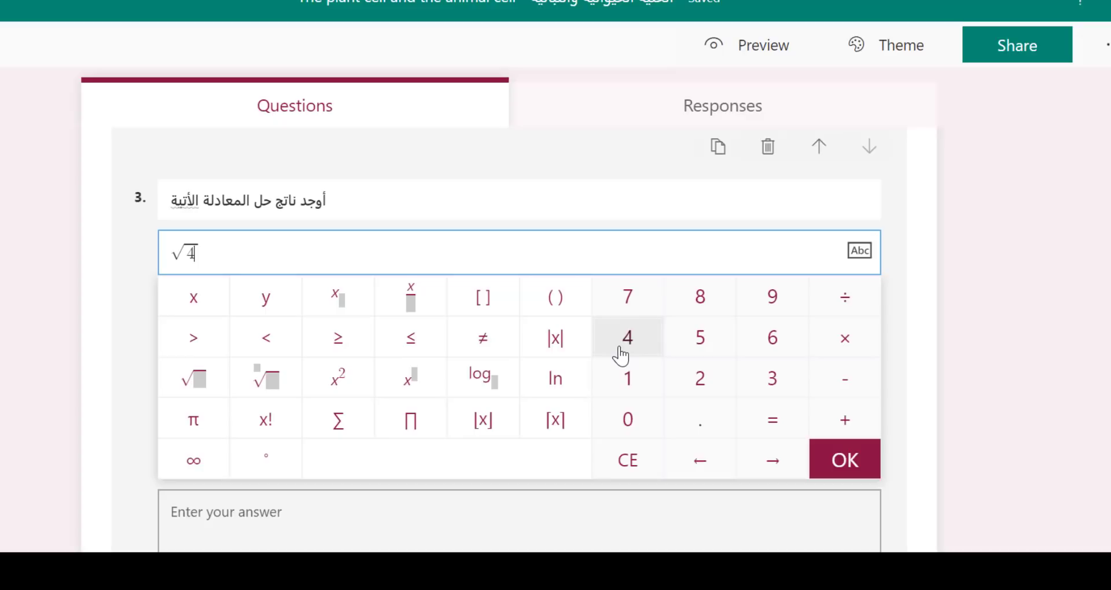
left_click(776, 472)
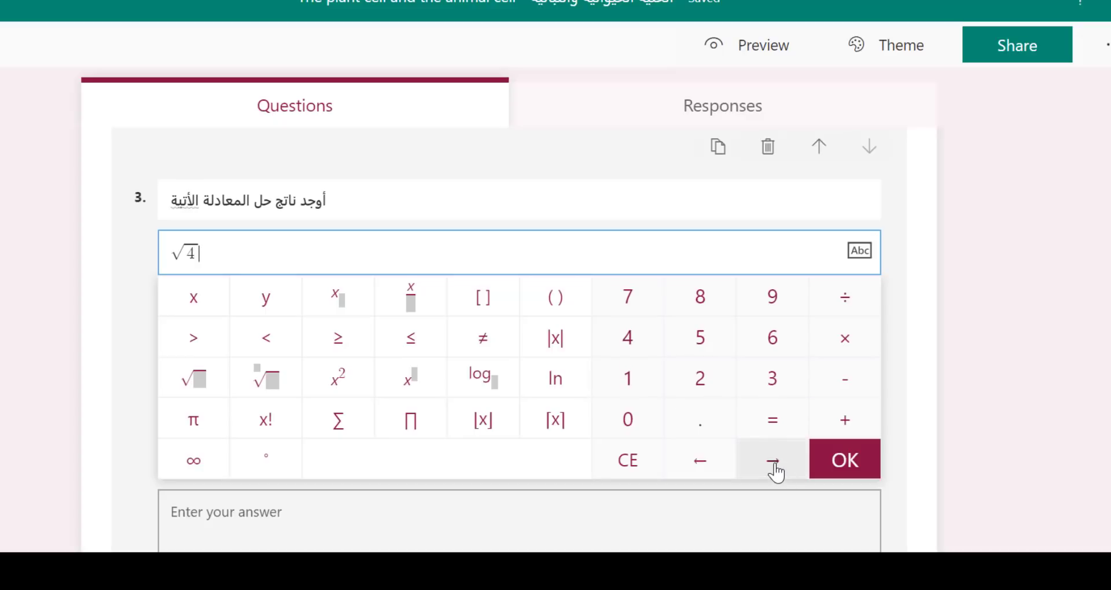
left_click(845, 430)
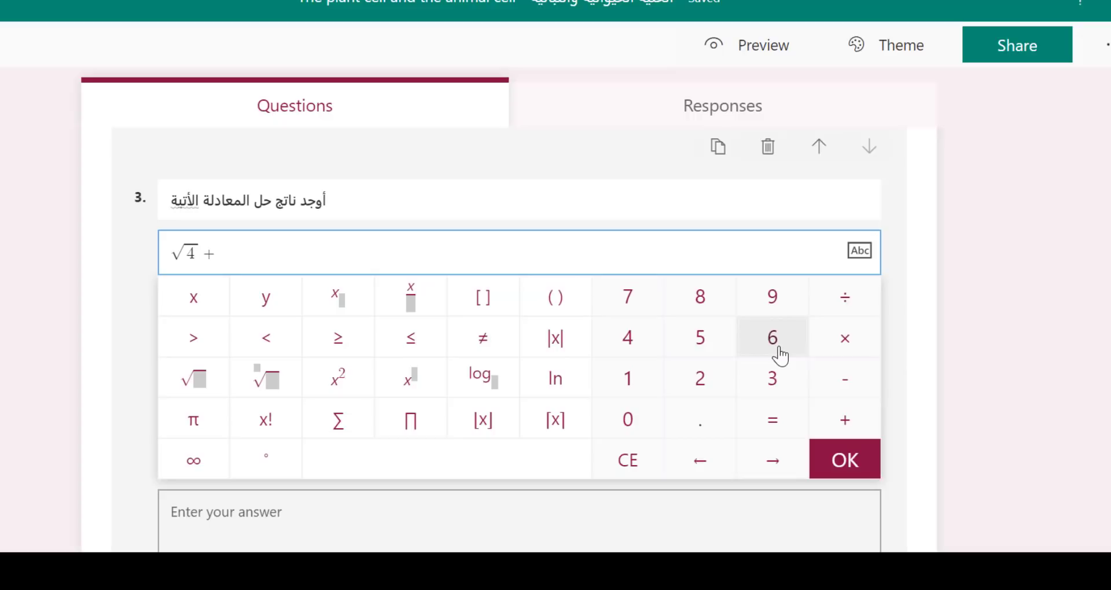
type("2")
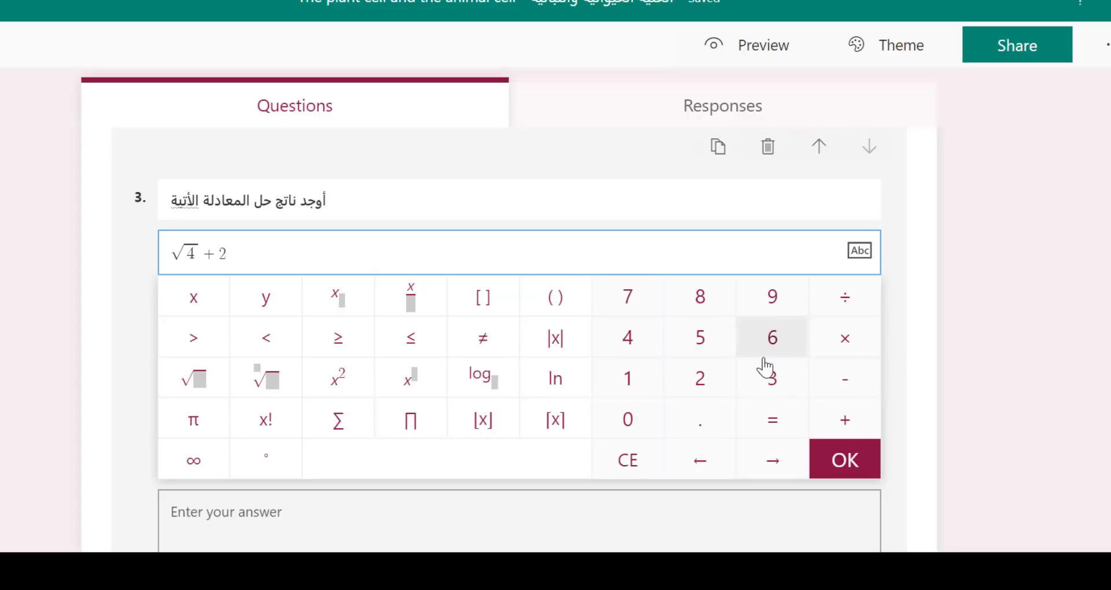
left_click(696, 347)
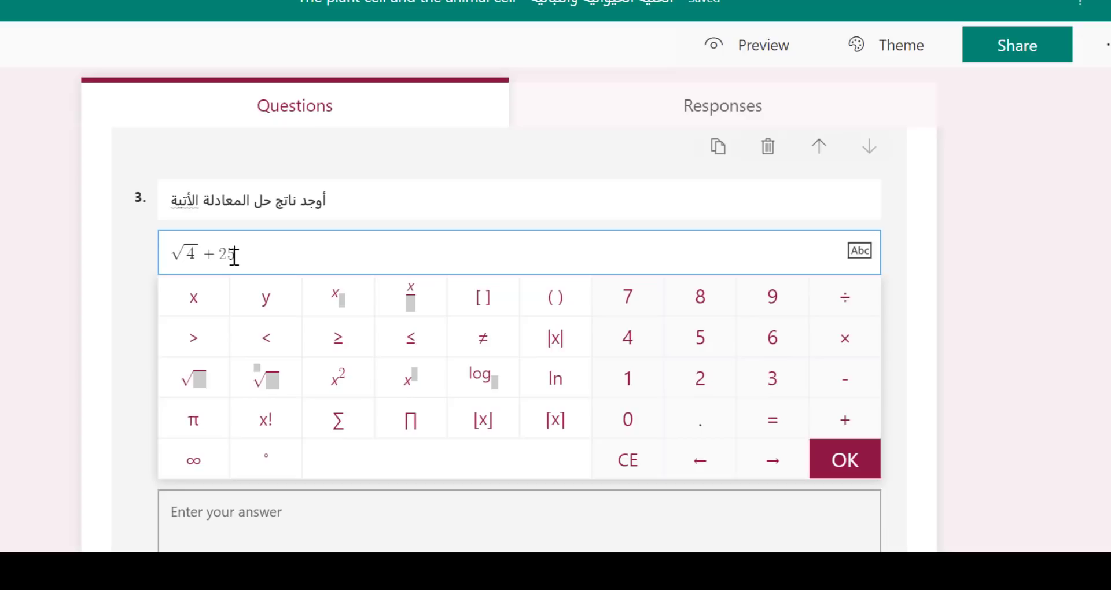
Step: Turn off the long answer for question 3 and delete the correct answers "القاهرة" and "مدينة القاهرة"
scroll(365, 356, "down", 3)
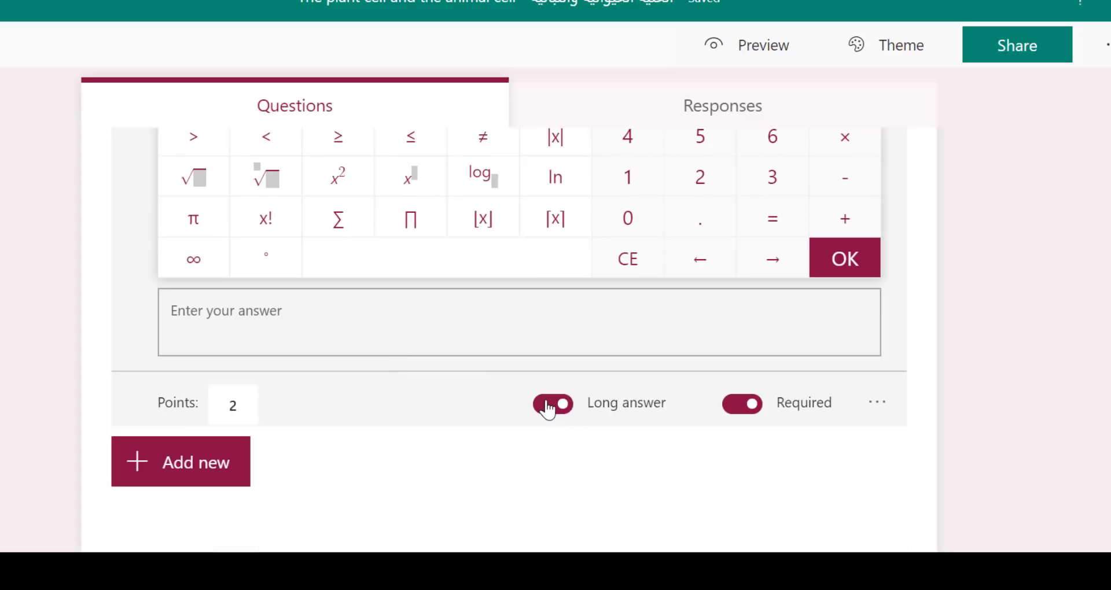
left_click(560, 414)
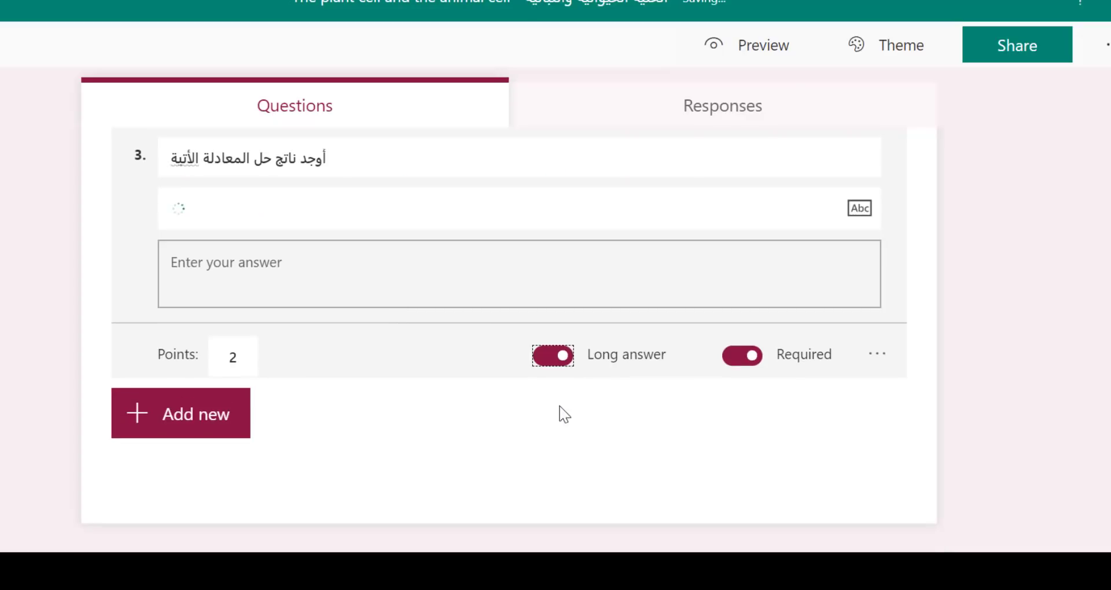
left_click(550, 354)
scroll(495, 343, "up", 3)
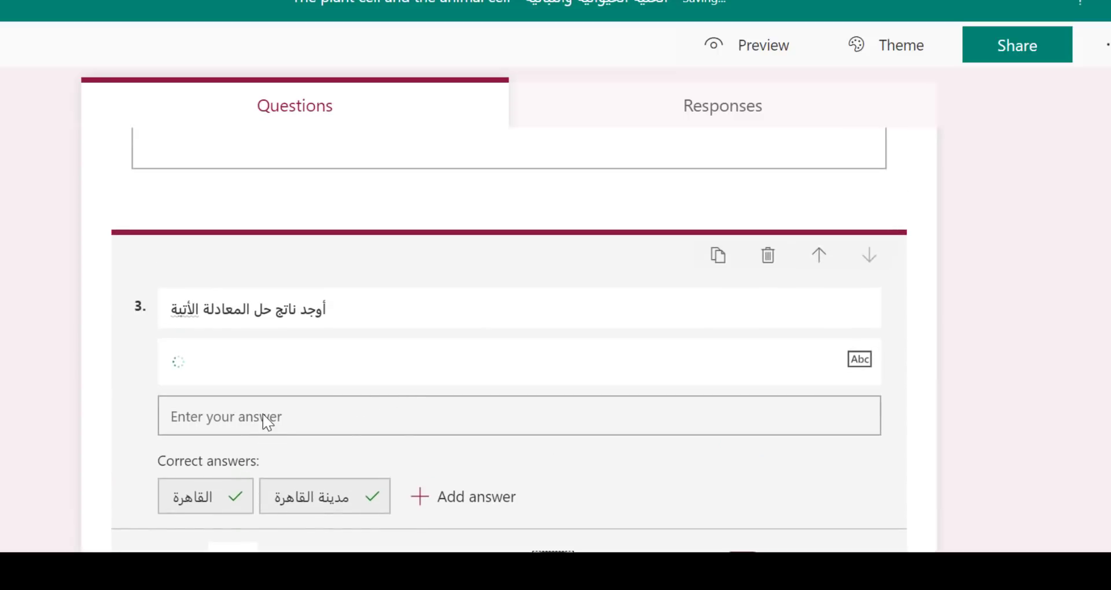
left_click(237, 496)
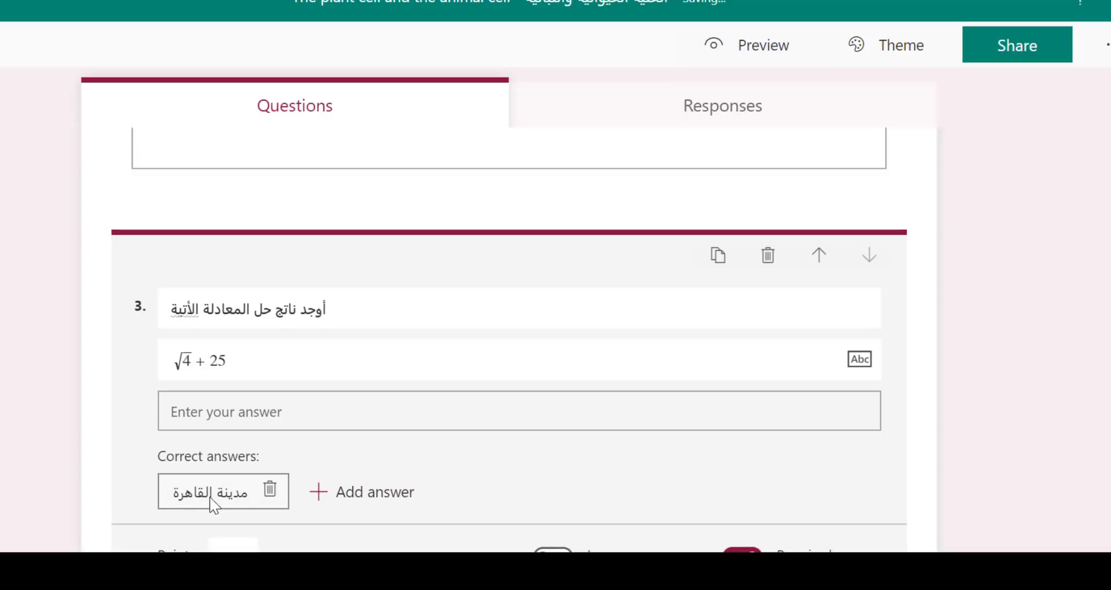
left_click(270, 490)
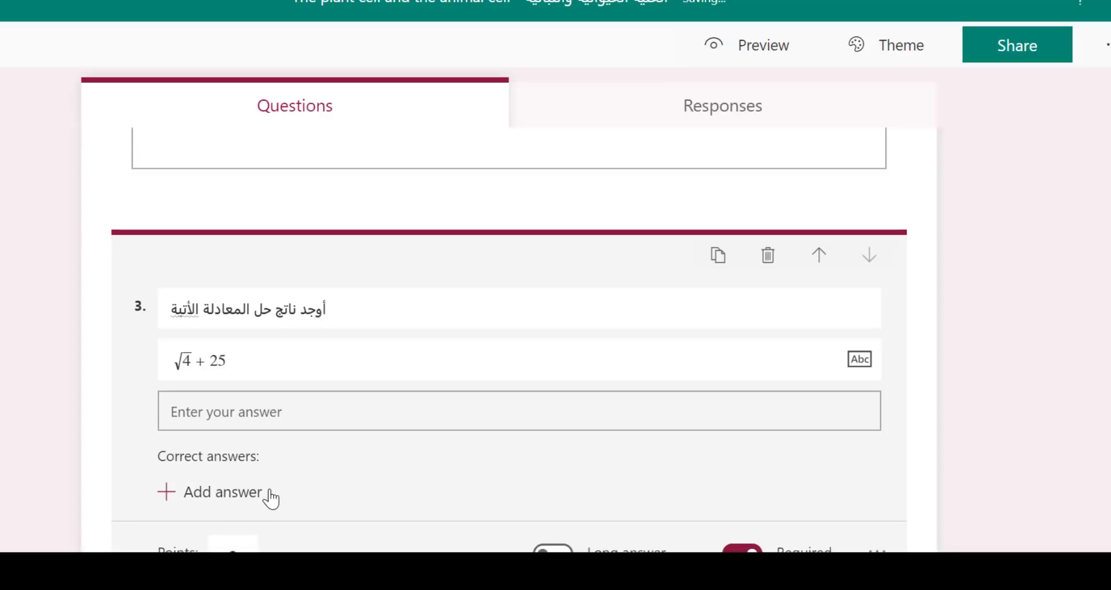
Step: Add 27 as a correct answer to the equation question and check the result
left_click(220, 494)
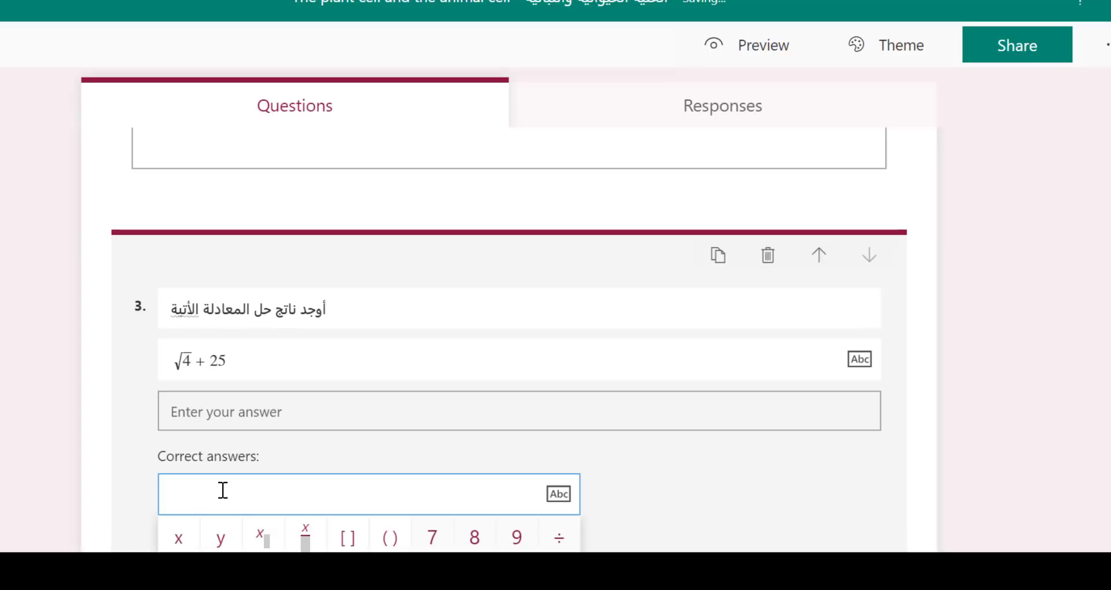
type("27")
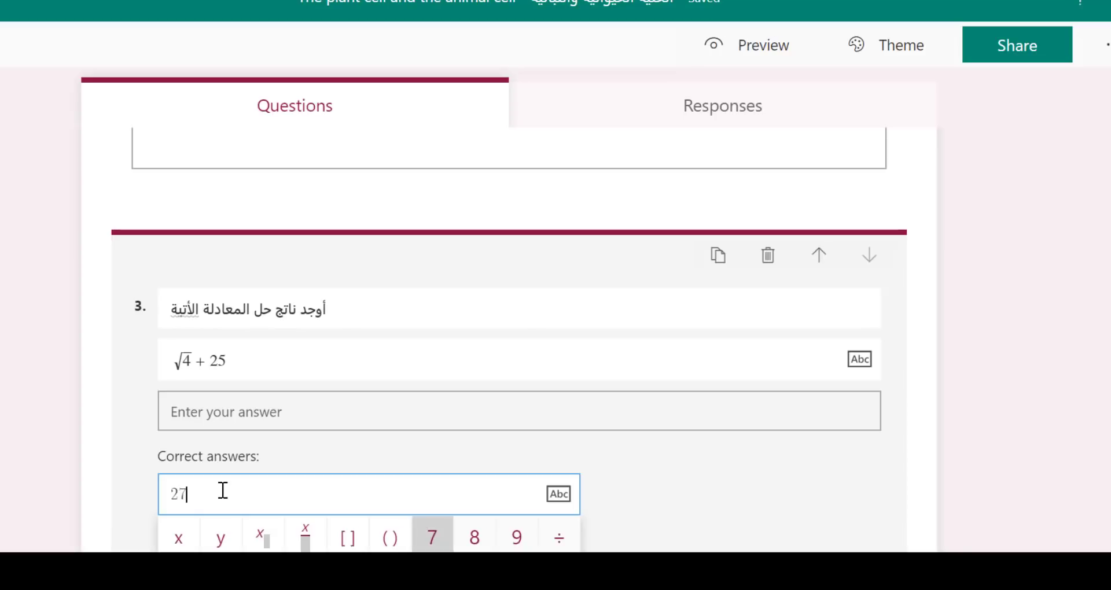
left_click(663, 509)
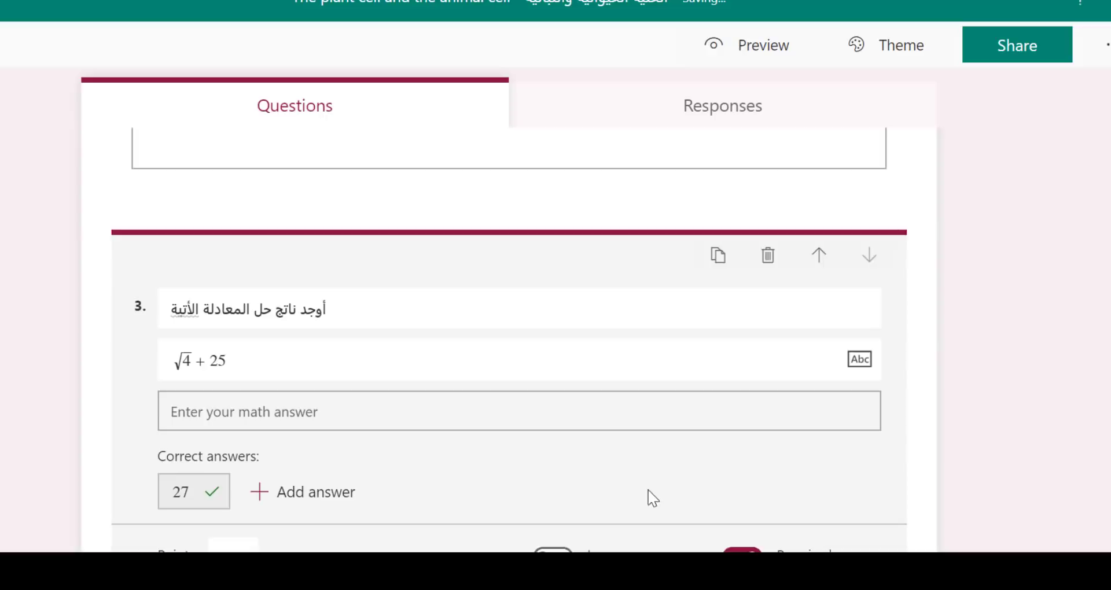
scroll(579, 475, "down", 3)
mouse_move(179, 289)
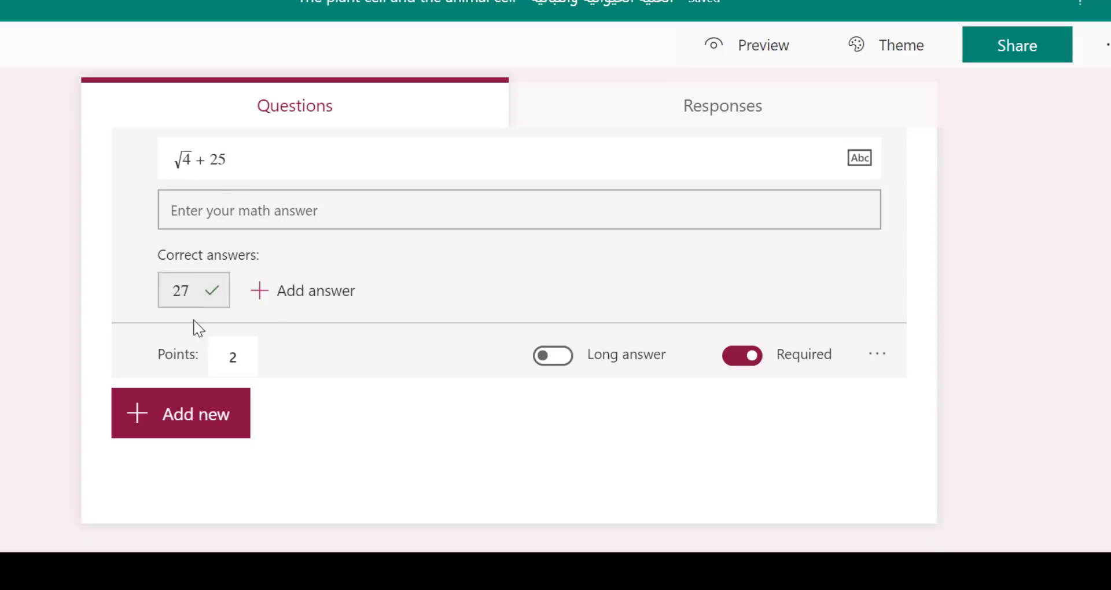
scroll(194, 325, "up", 2)
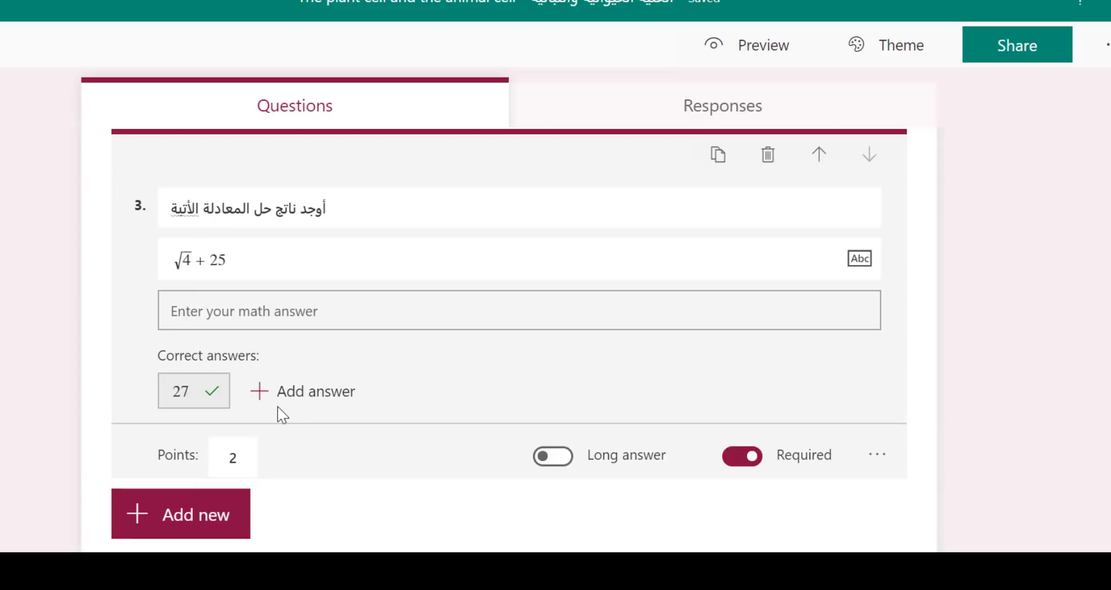
Step: Add "سبعة وعشرون" as a second correct answer to the equation question and look over the equation's math symbols
mouse_move(206, 389)
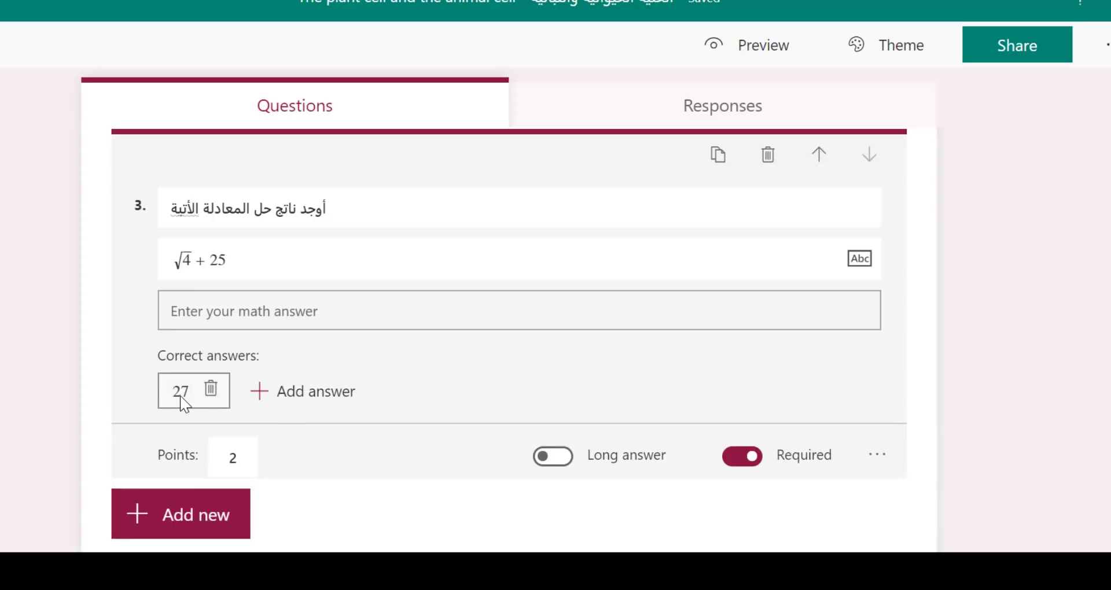
left_click(294, 398)
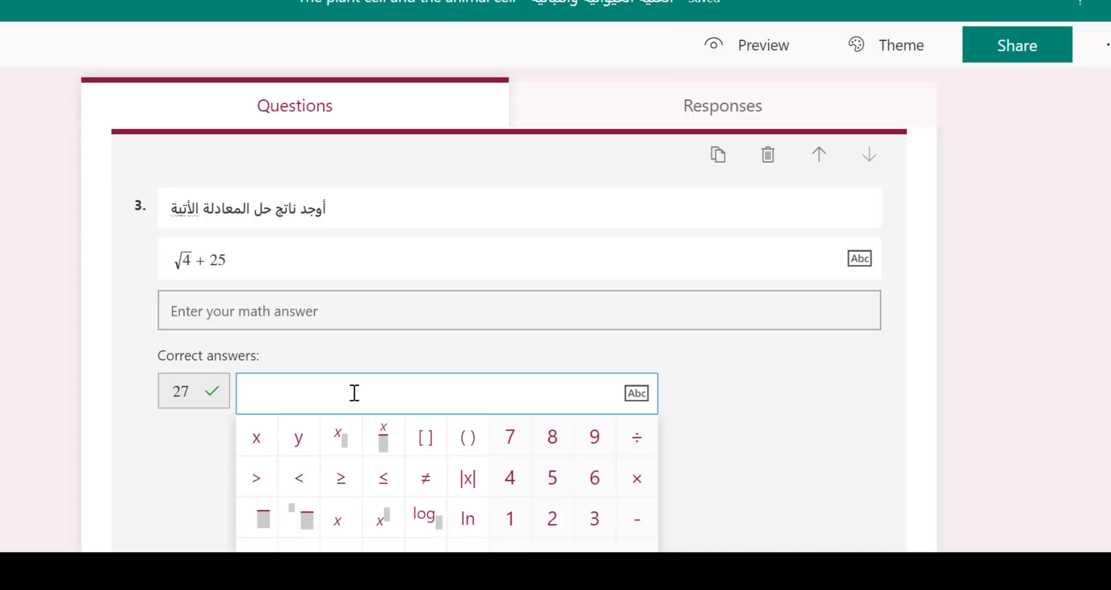
type("سبعة وعشرون")
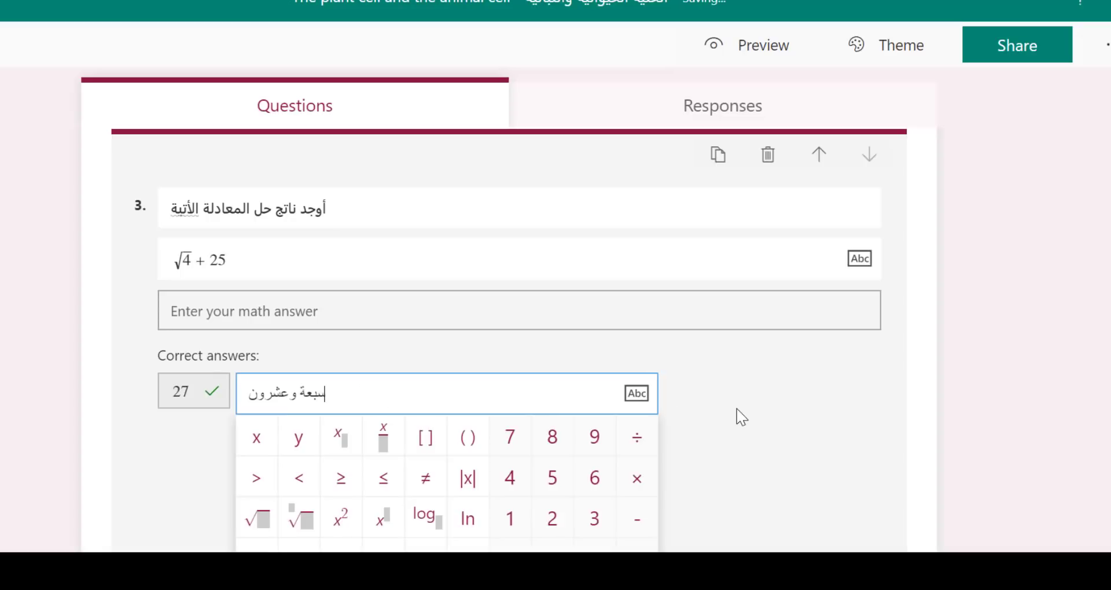
left_click(739, 415)
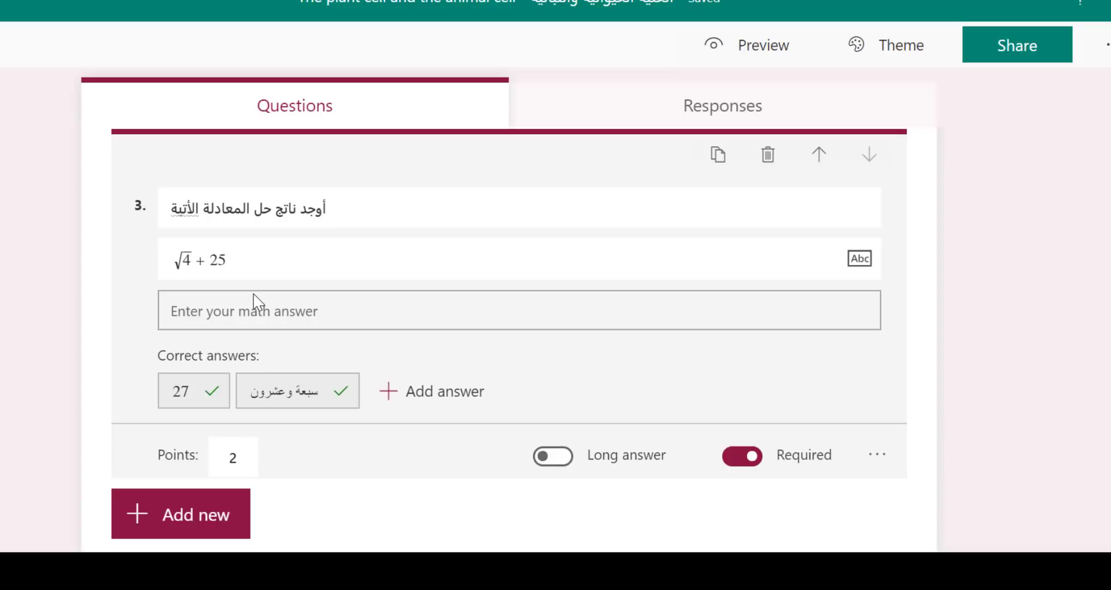
left_click(274, 261)
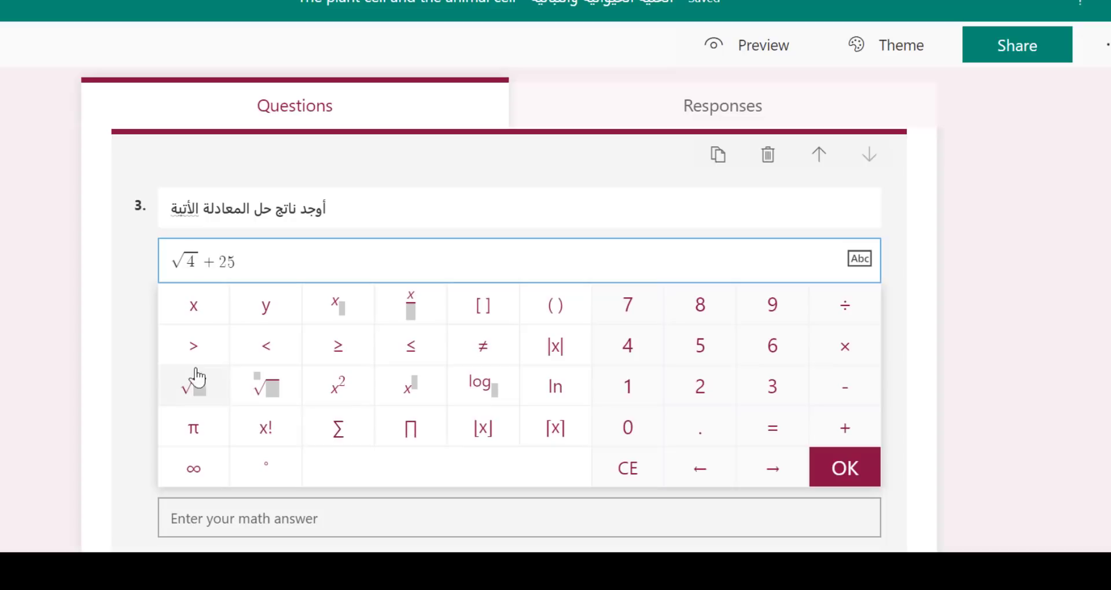
left_click(100, 303)
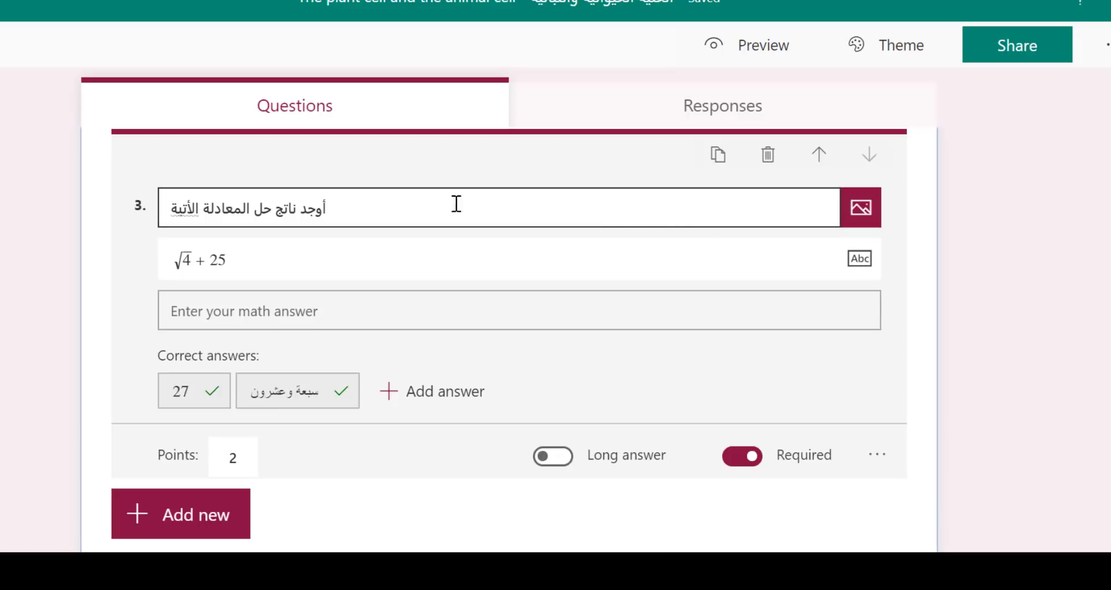
Step: Look over the image insertion options for the equation question's title, including uploading a picture from the Desktop, without adding any media
left_click(422, 206)
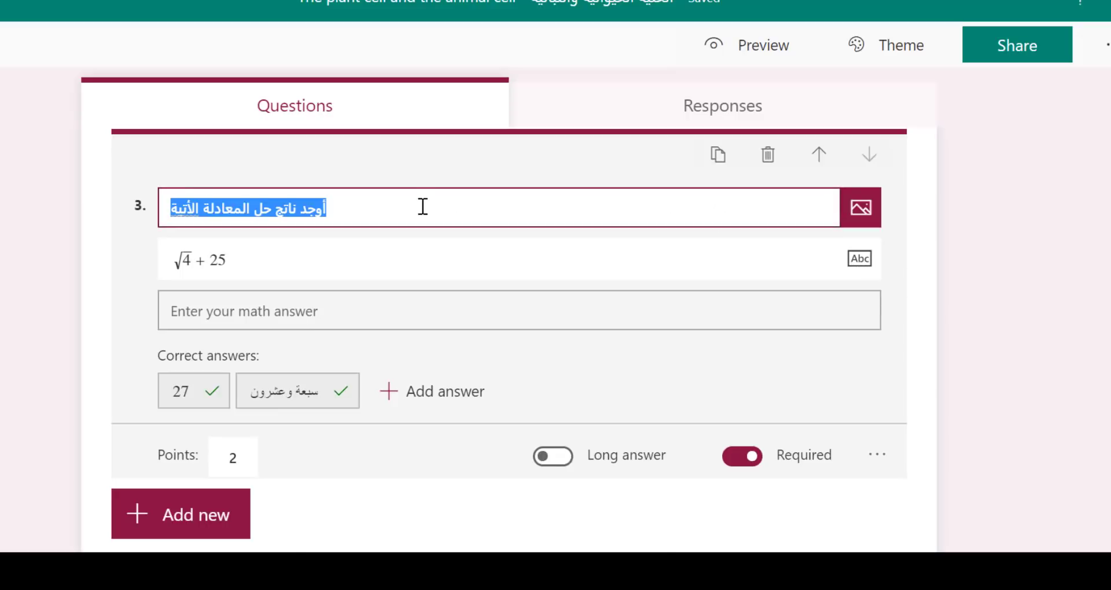
left_click(422, 206)
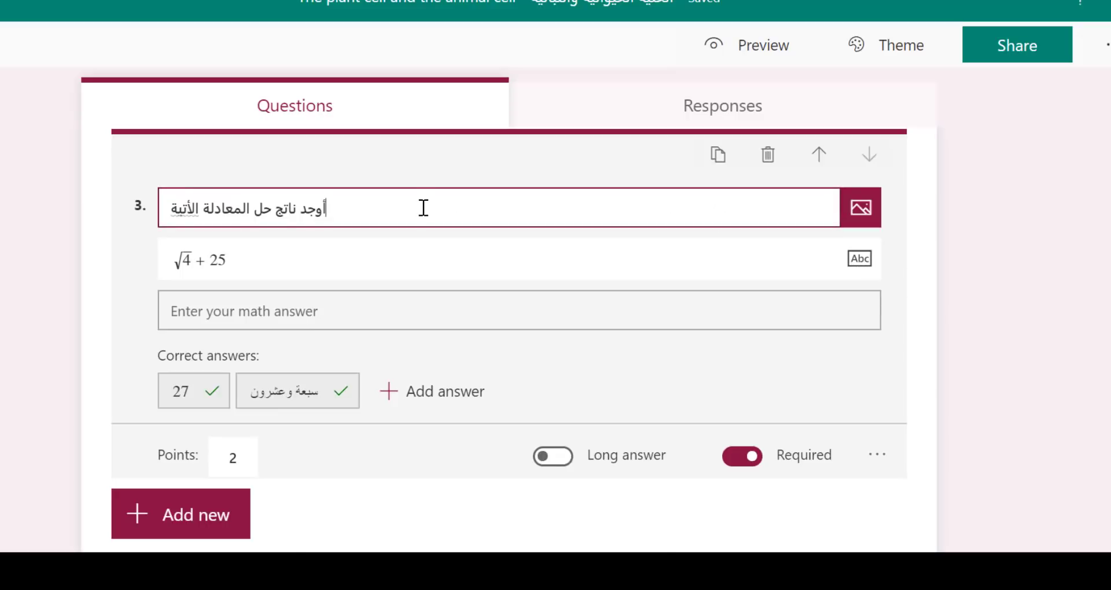
left_click(860, 215)
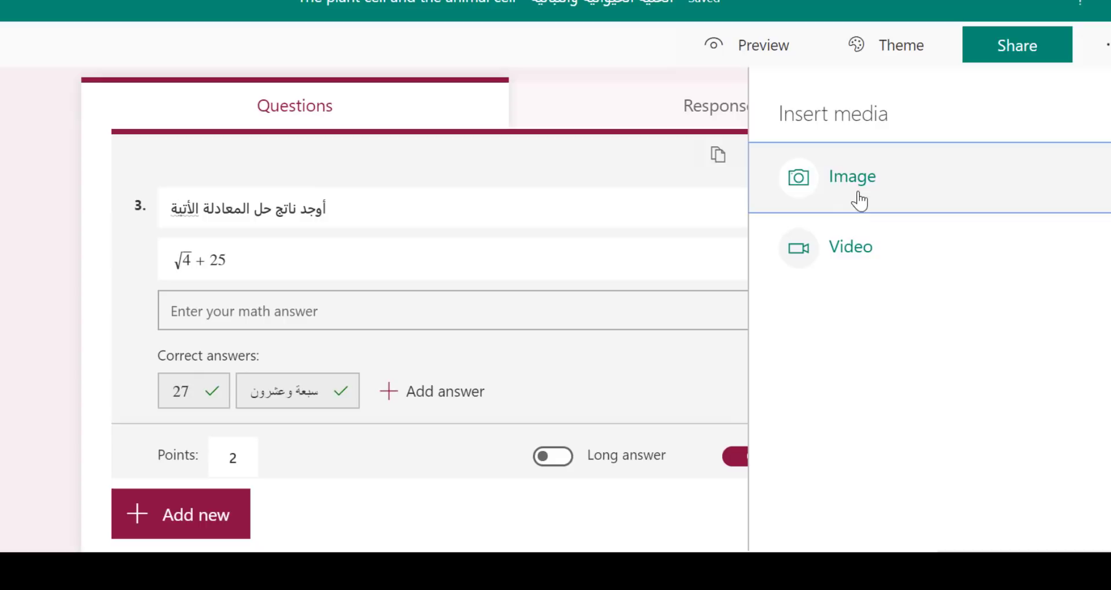
left_click(854, 184)
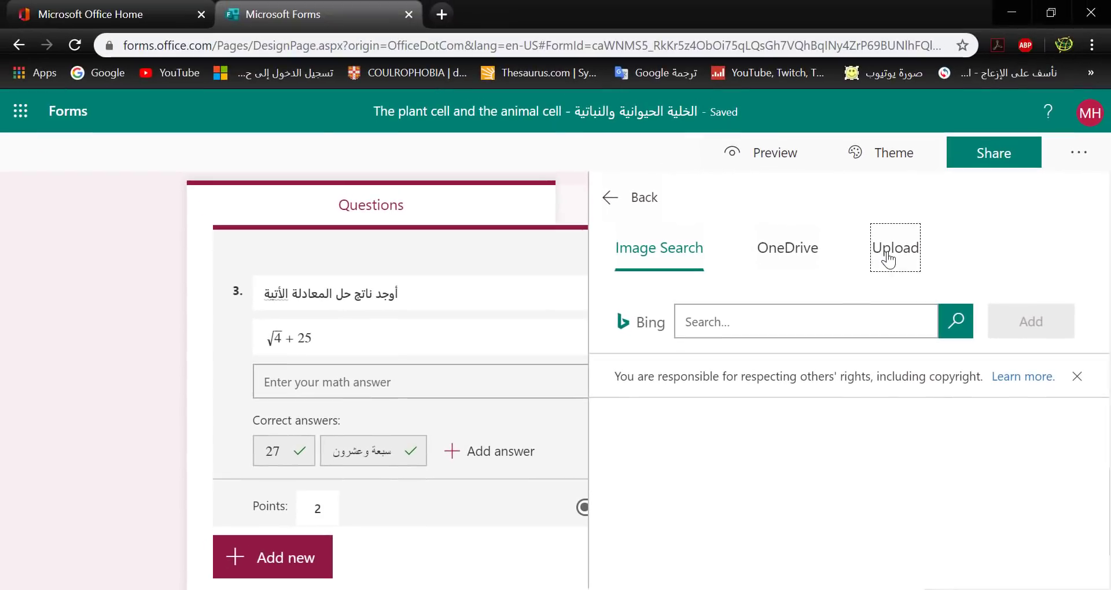
left_click(886, 229)
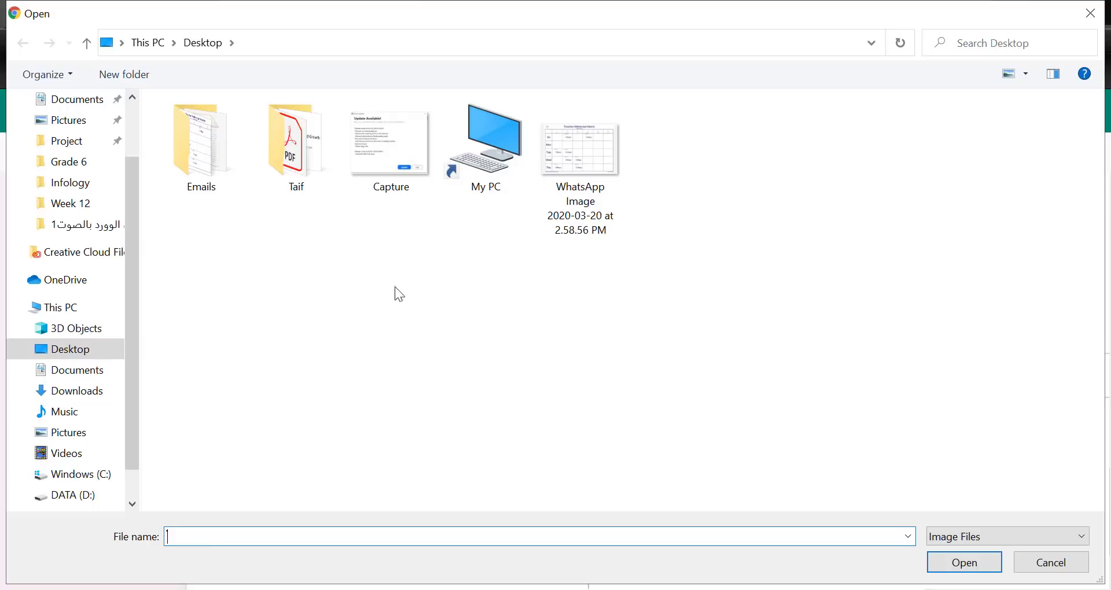
left_click(396, 144)
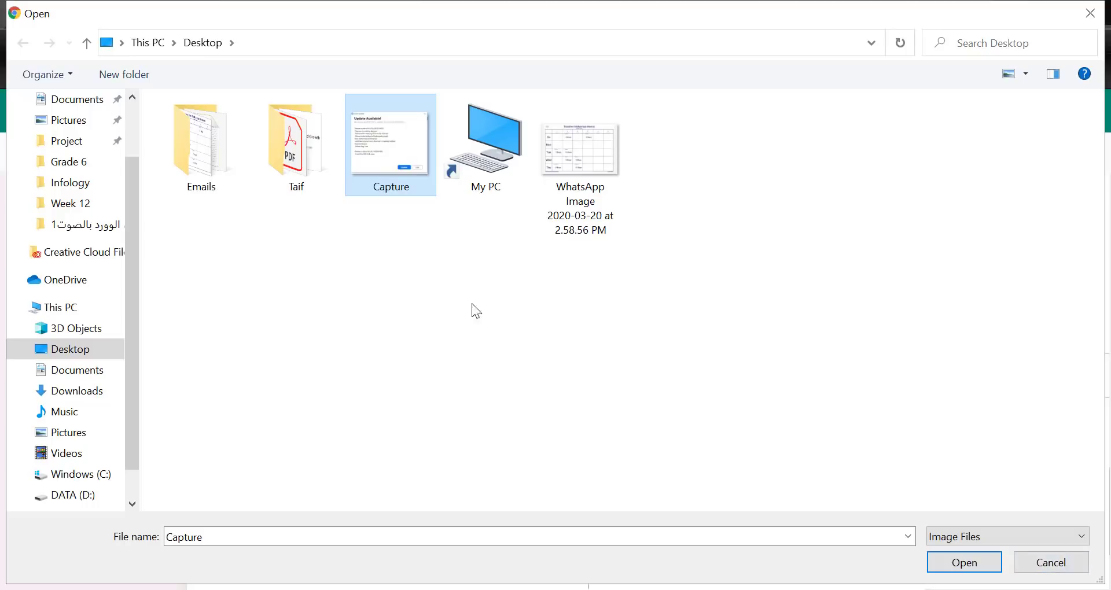
left_click(1051, 566)
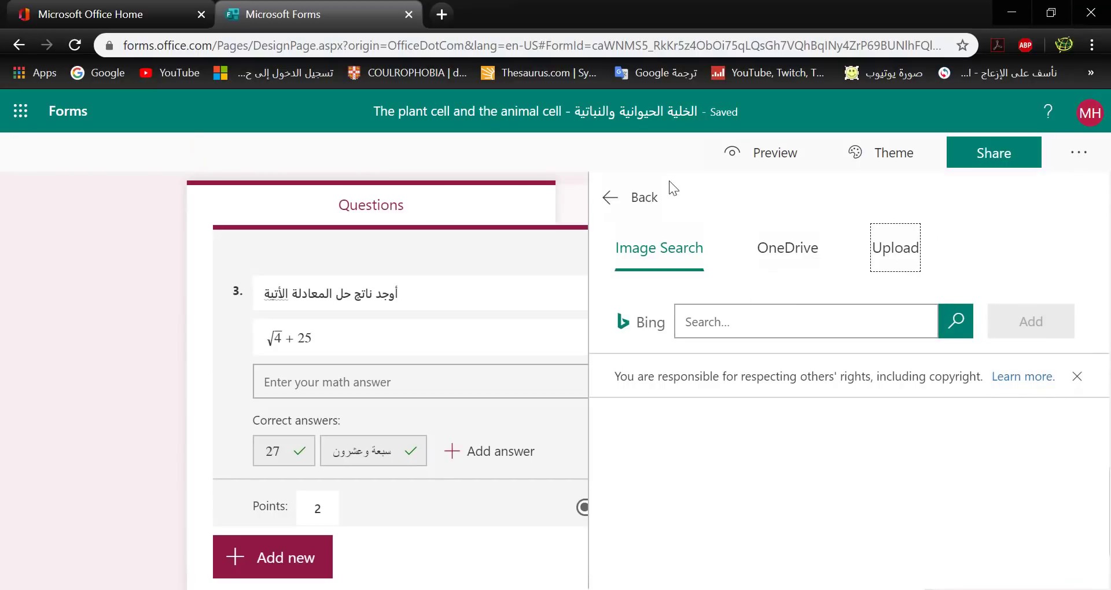
left_click(612, 197)
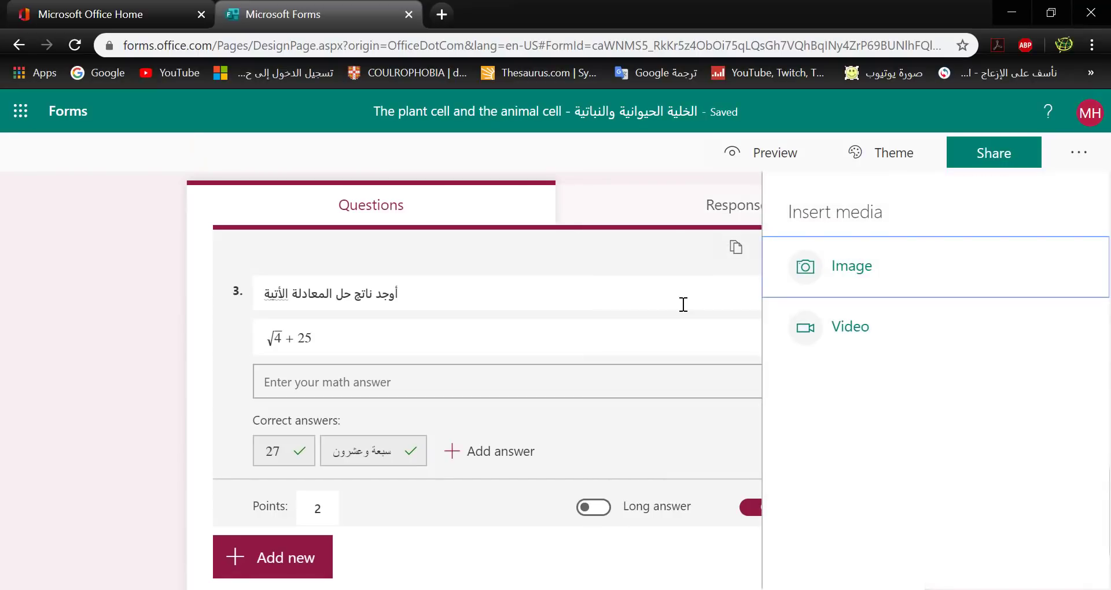
left_click(637, 304)
left_click(860, 290)
left_click(850, 273)
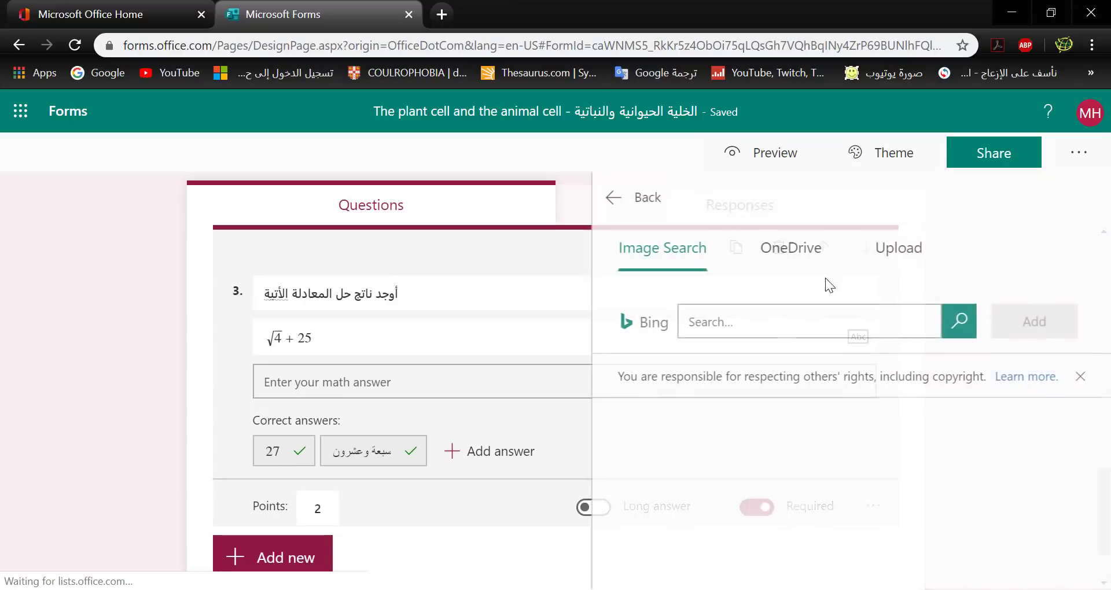
left_click(613, 283)
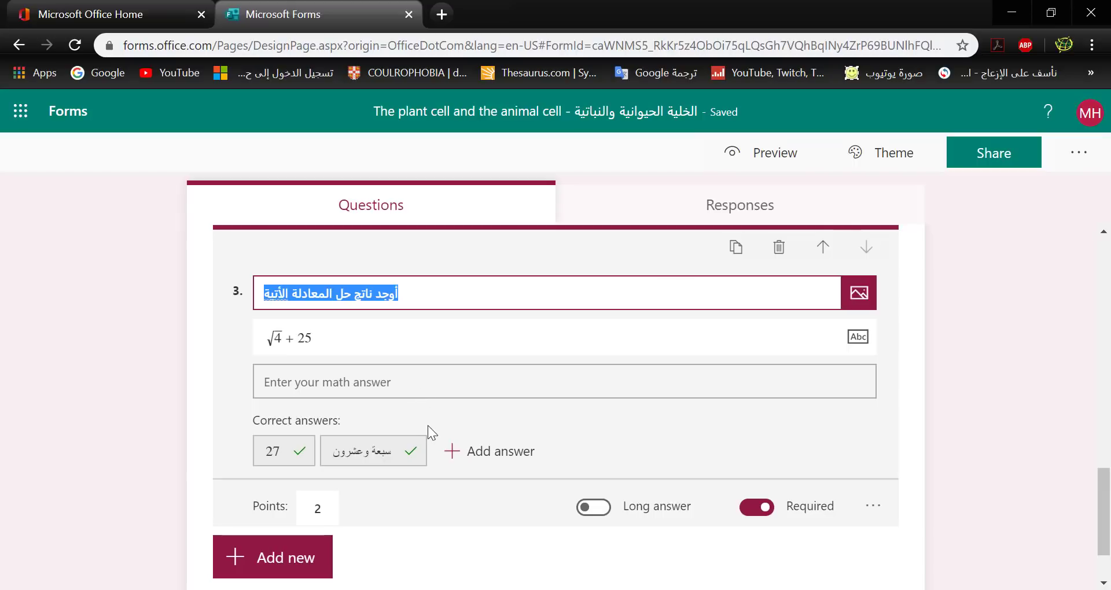
scroll(417, 502, "down", 2)
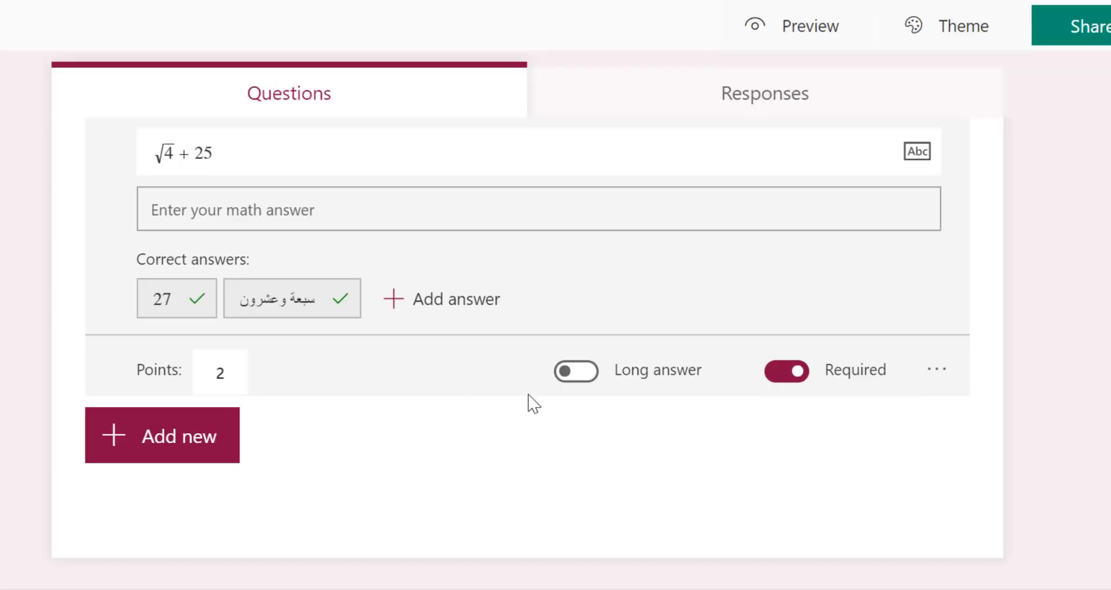
Step: Look over the additional settings available for question 3, such as subtitle, restrictions, math and branching, leaving them as they are
scroll(368, 292, "up", 2)
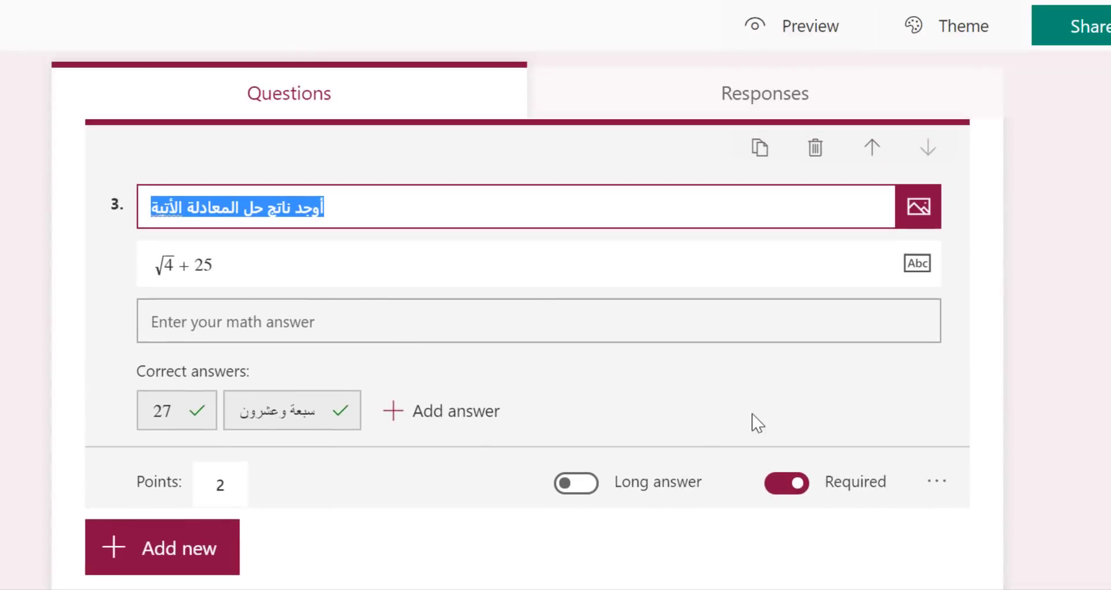
left_click(935, 482)
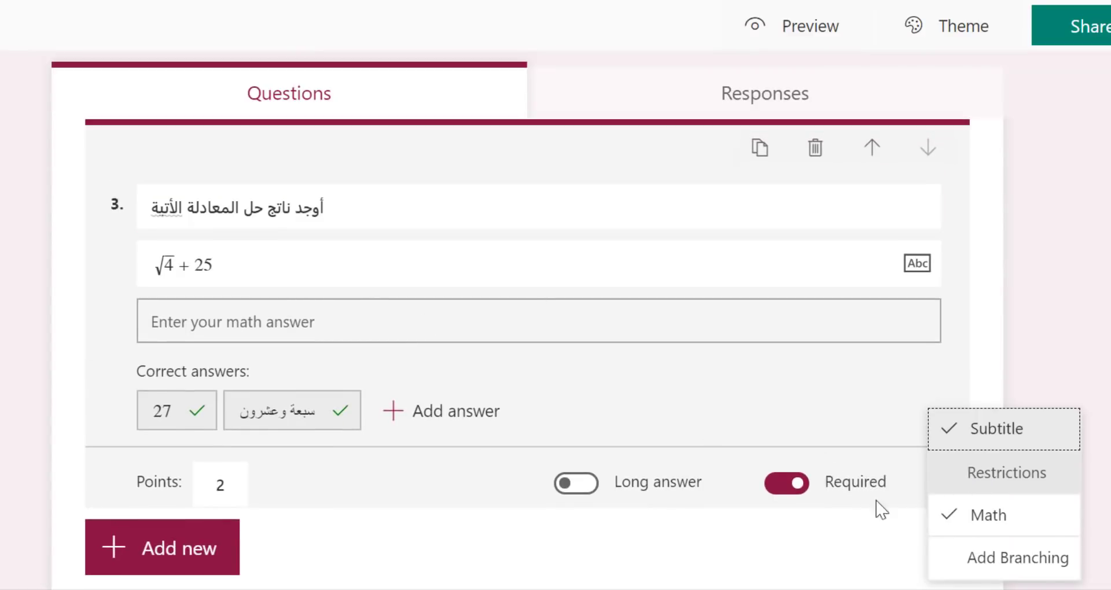
left_click(731, 553)
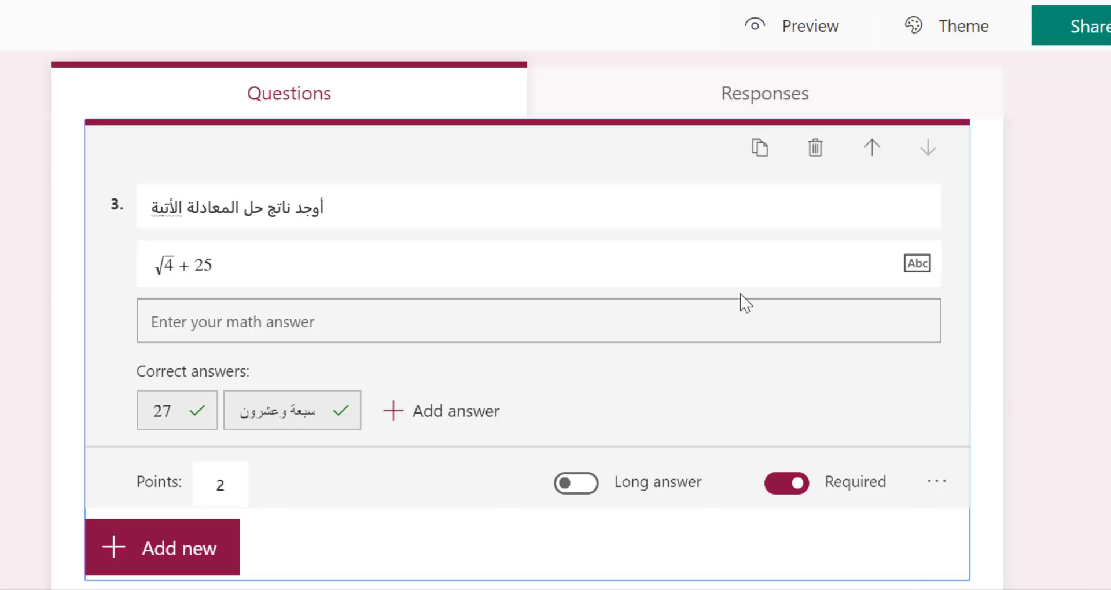
Step: Duplicate the equation question and replace the equation in the copy, question 4, with a new one starting with 3
left_click(758, 150)
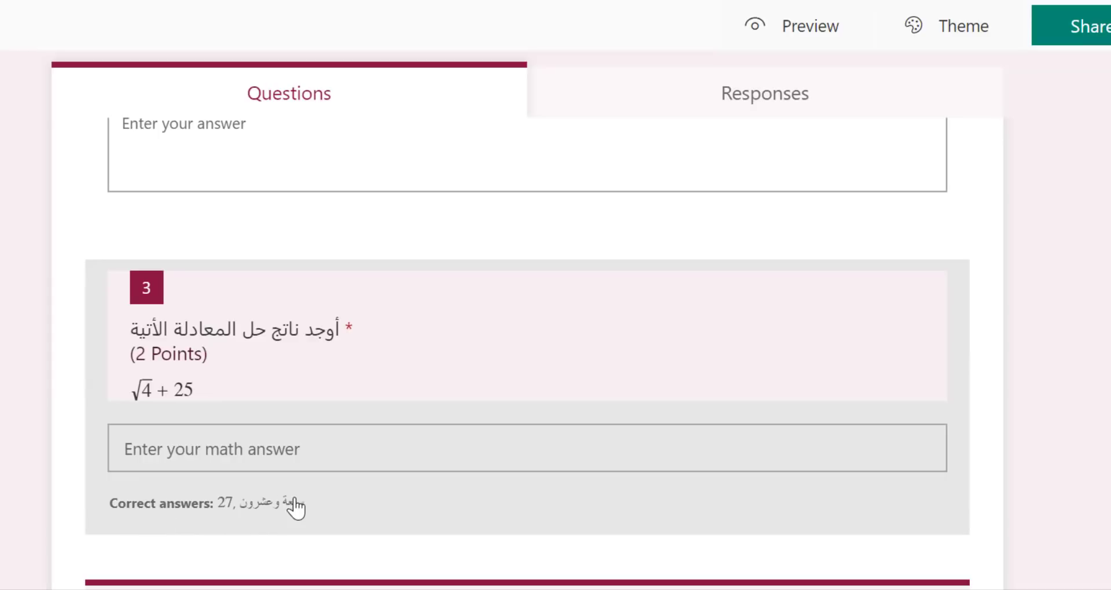
scroll(313, 457, "down", 5)
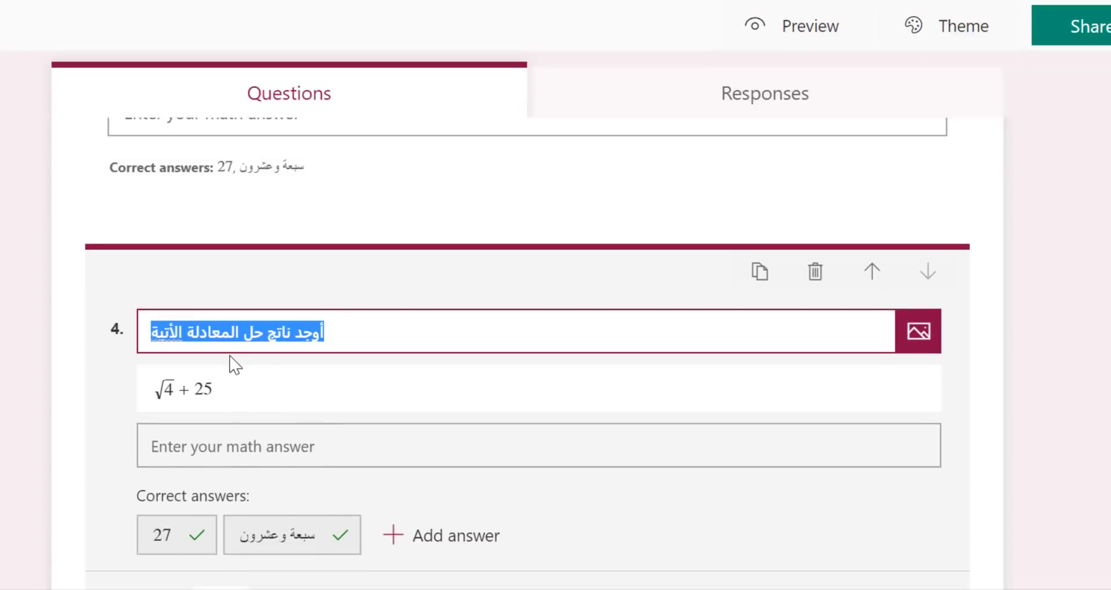
left_click(231, 389)
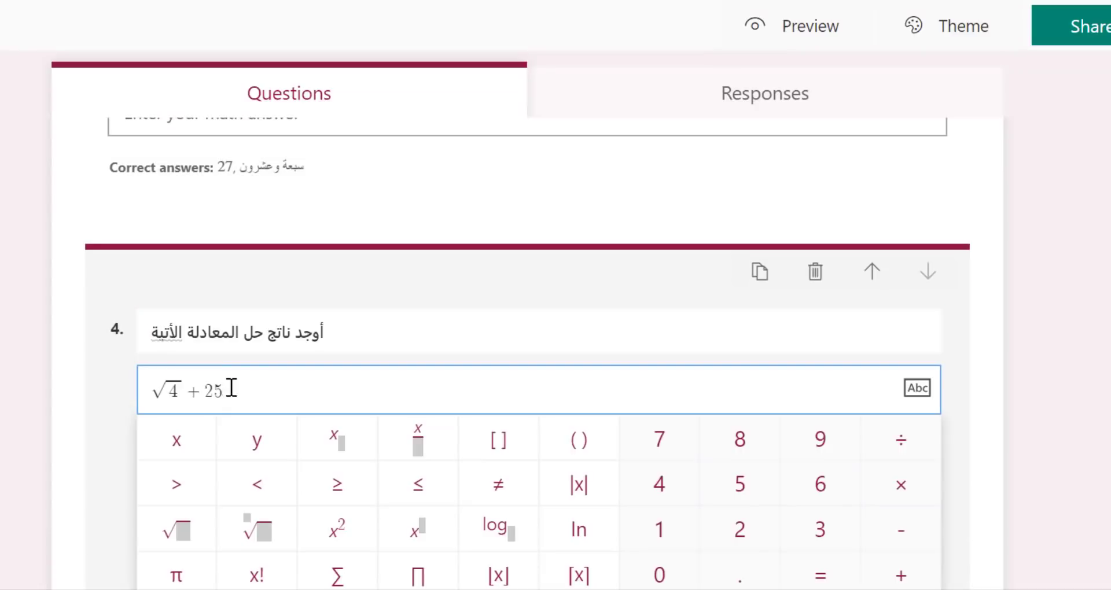
left_click_drag(228, 386, 58, 404)
type("3 ")
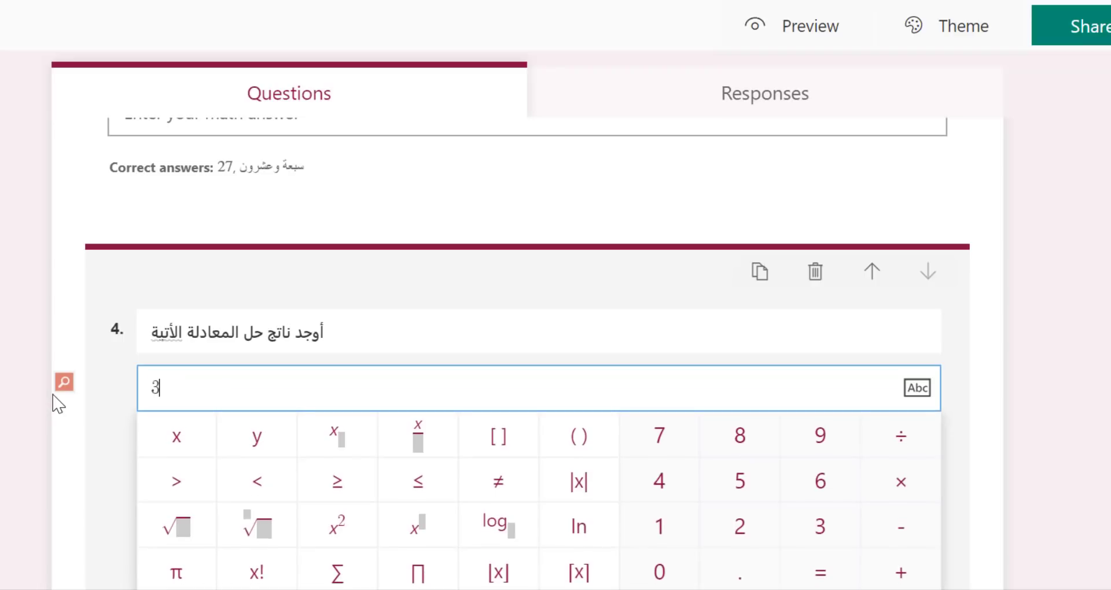
Step: Complete question 4's equation as 3 + 8 and remove both of its existing correct answers
type("+ 8")
left_click(416, 270)
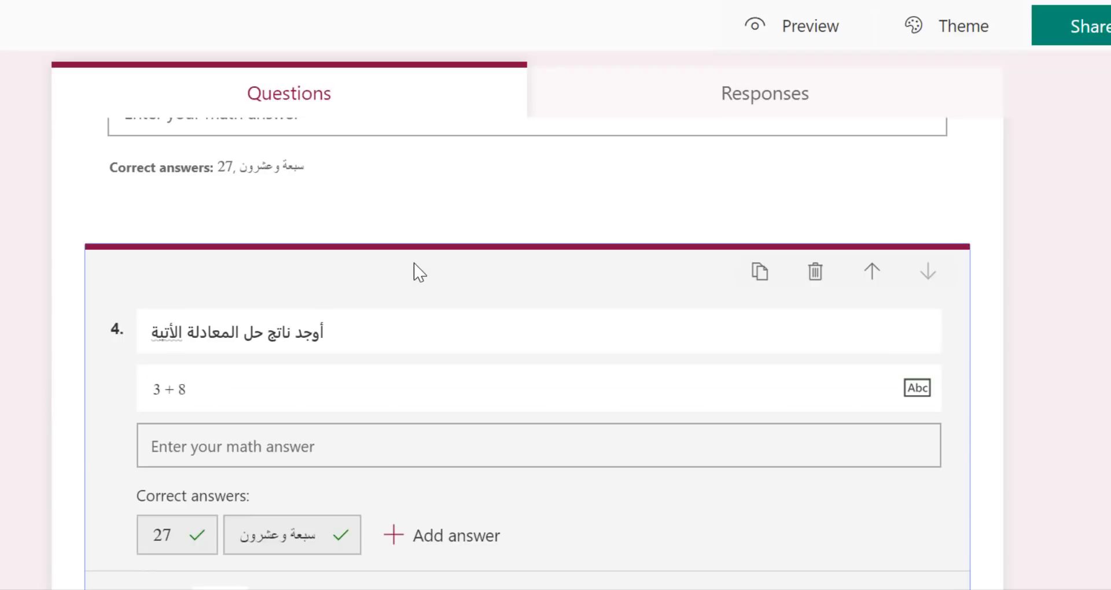
left_click(197, 533)
left_click(256, 531)
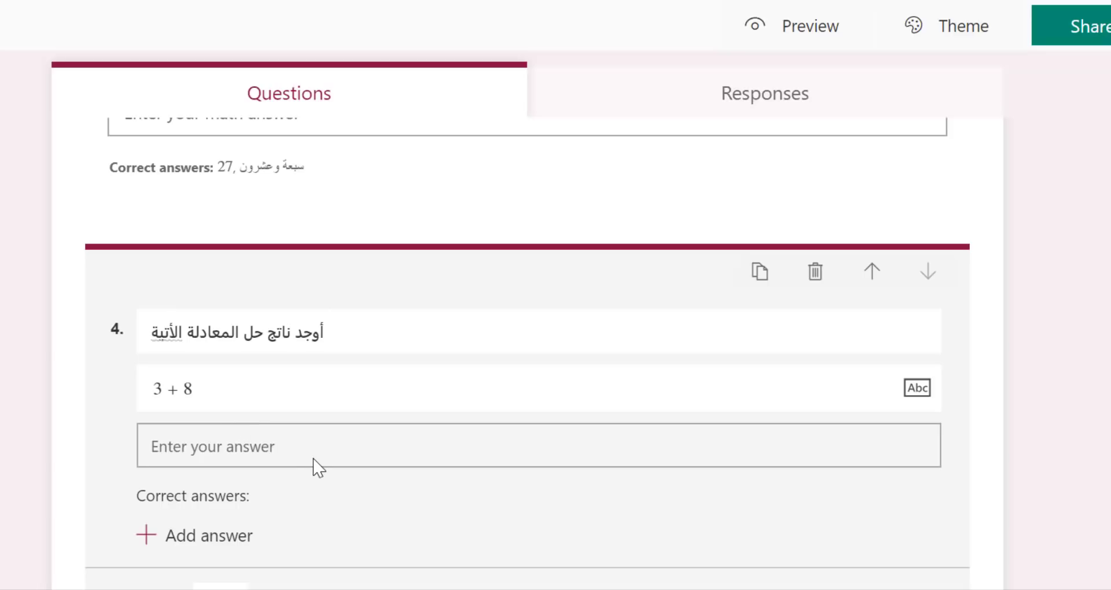
Step: Add a restriction to question 4 so that its answer must be a number greater than 10
scroll(354, 479, "down", 2)
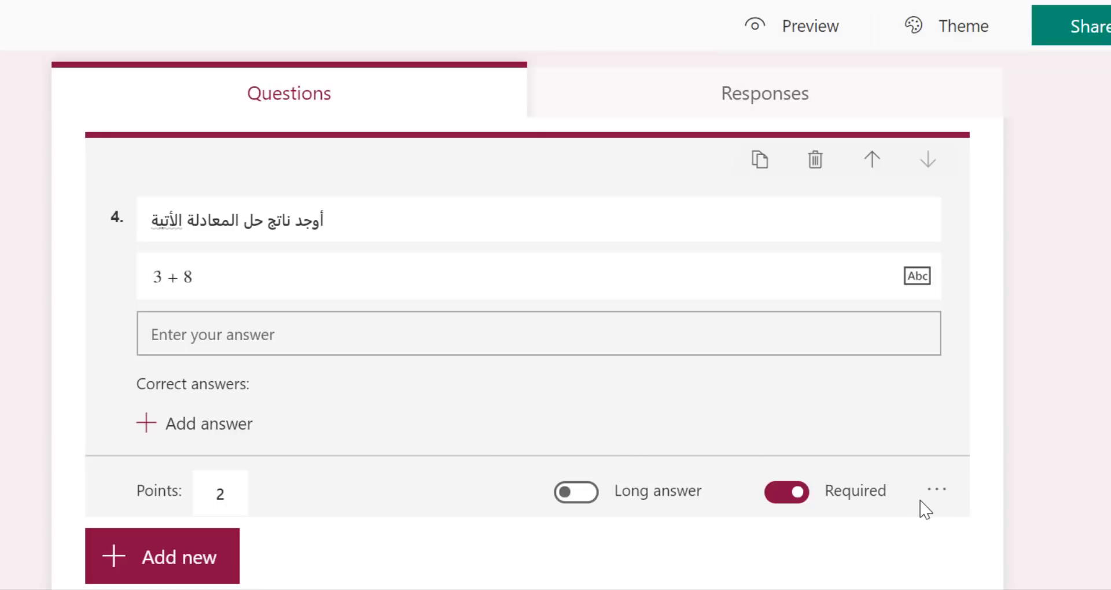
left_click(938, 495)
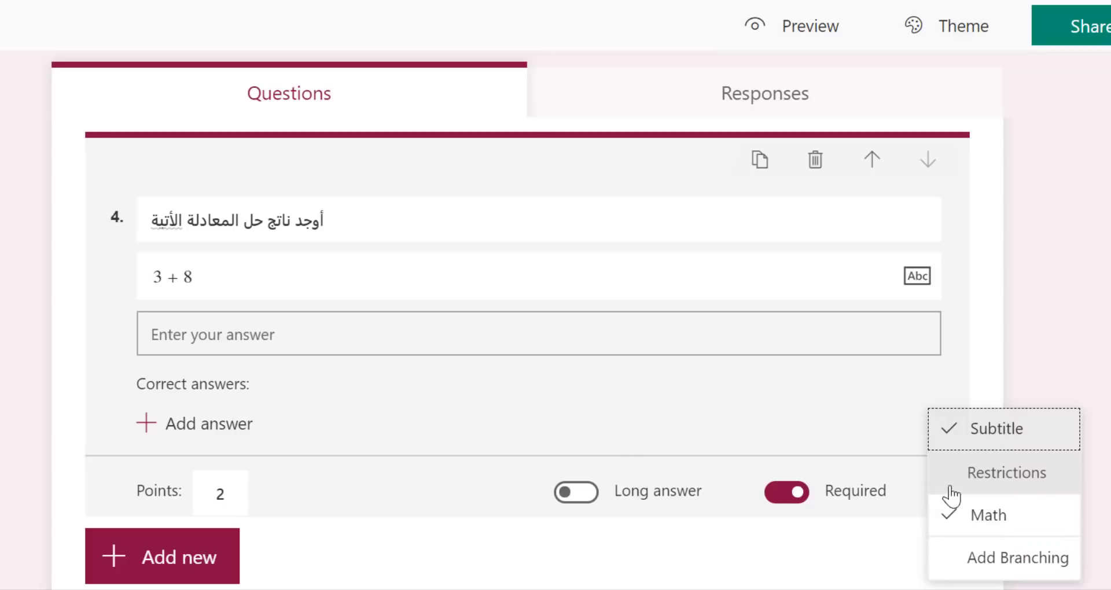
left_click(991, 486)
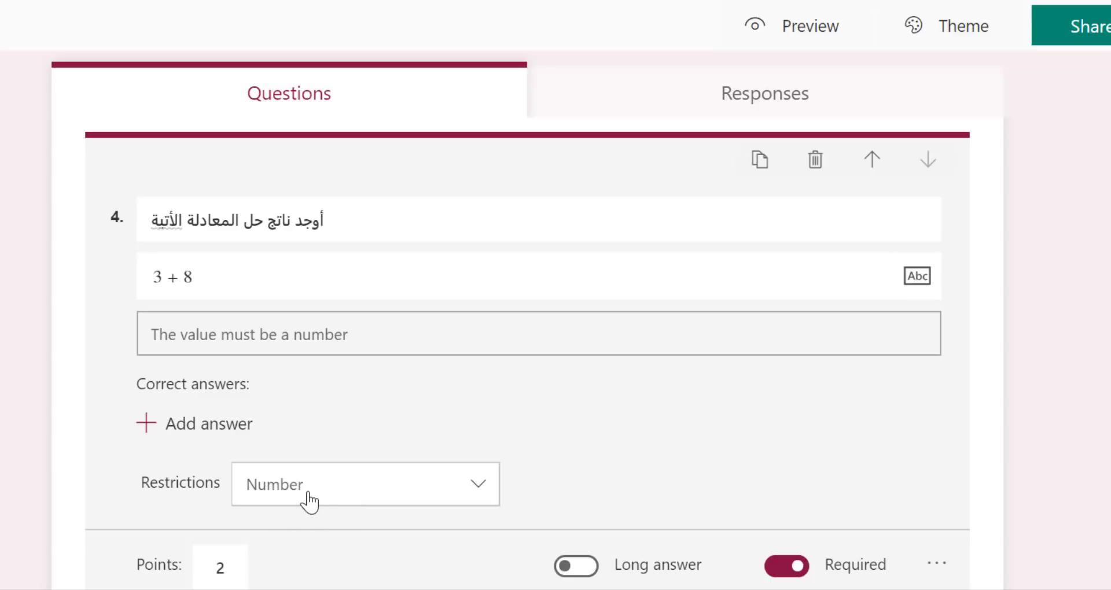
scroll(288, 505, "up", 3)
scroll(287, 505, "up", 3)
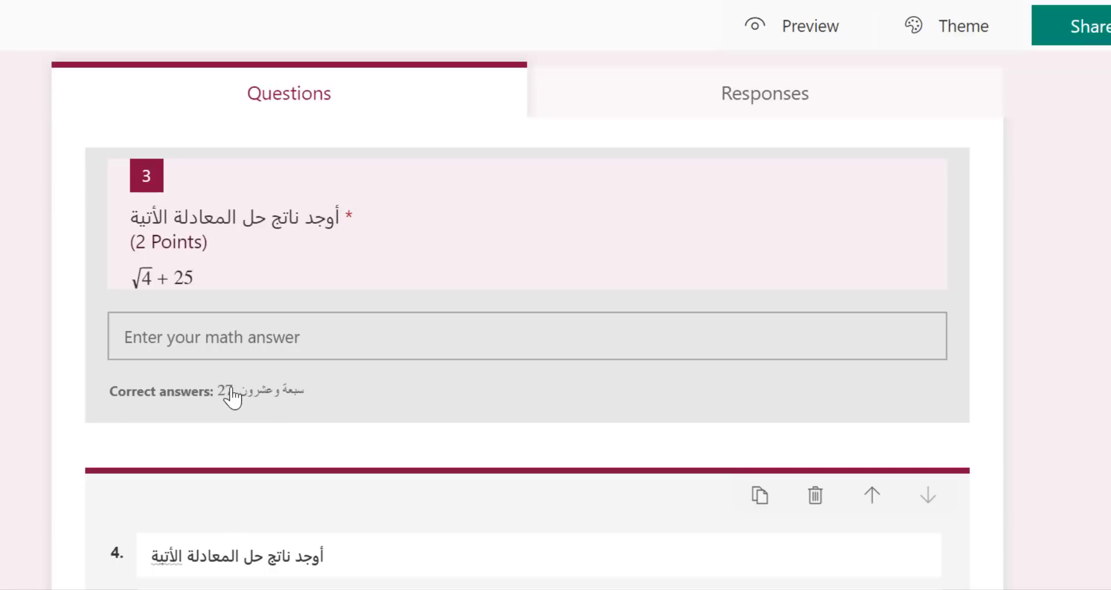
scroll(232, 412, "down", 6)
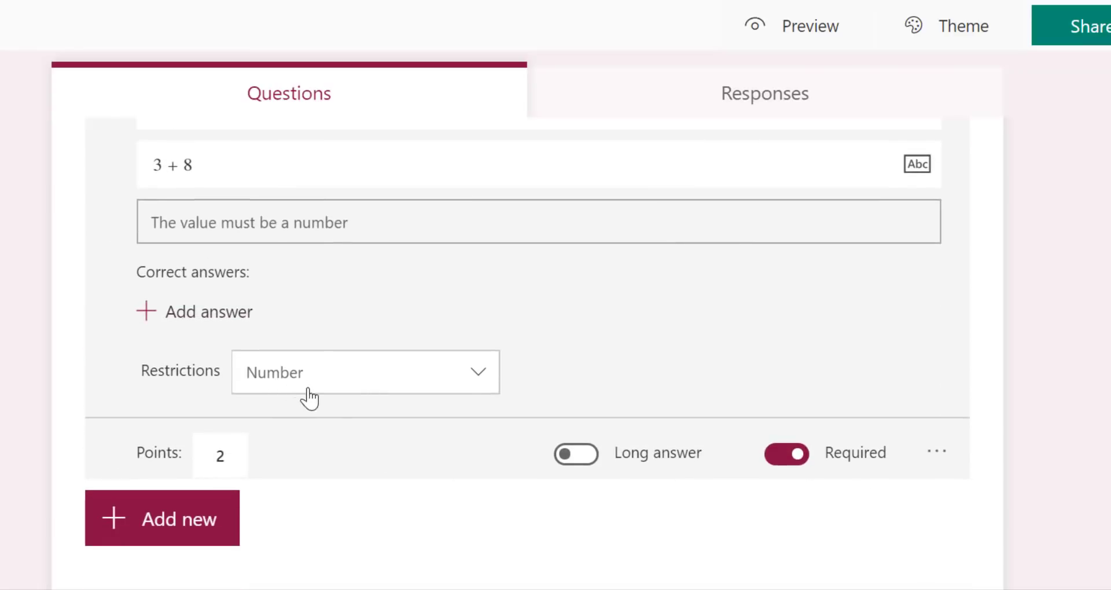
left_click(339, 391)
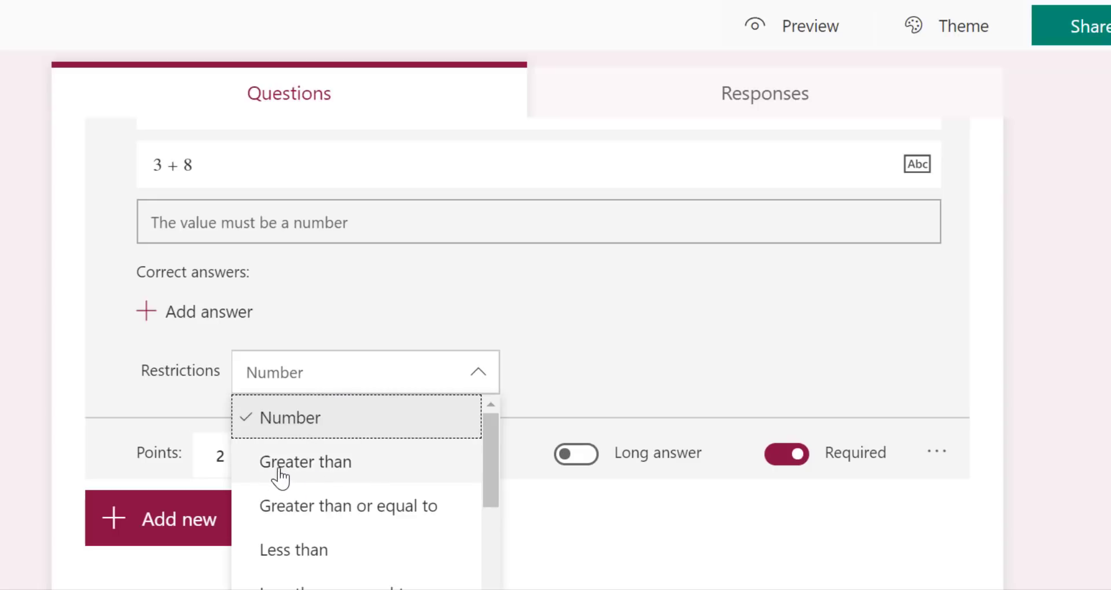
left_click(352, 475)
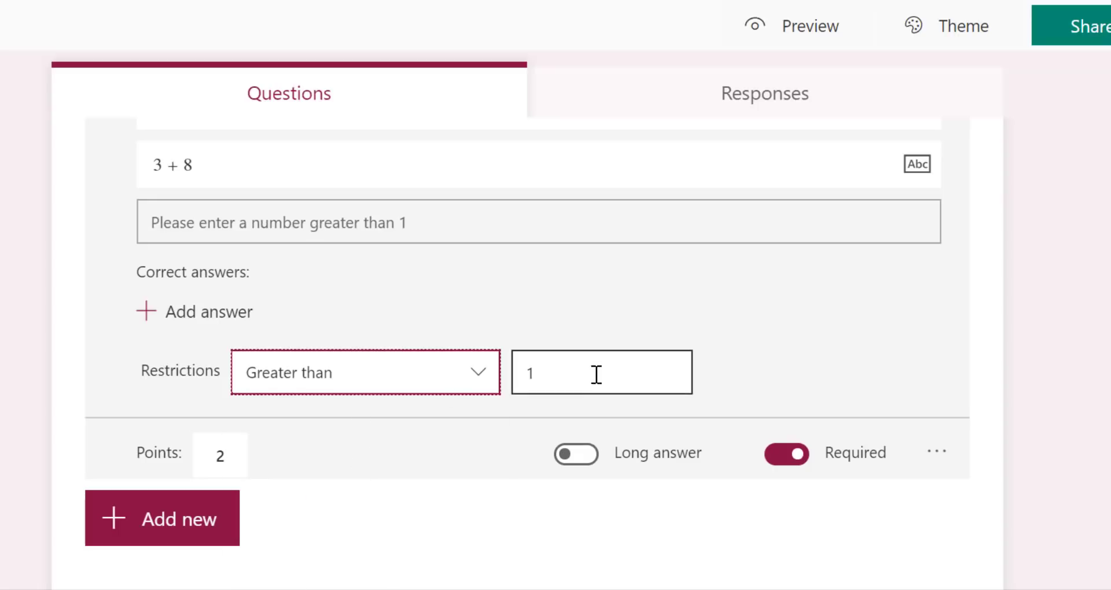
left_click_drag(595, 376, 511, 376)
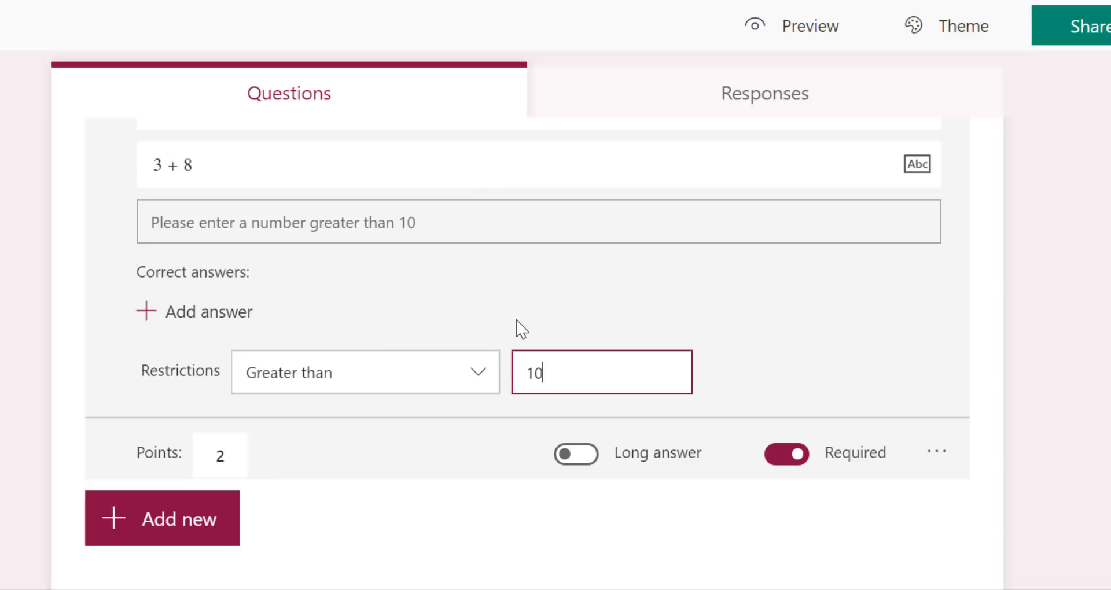
type("10")
left_click(723, 339)
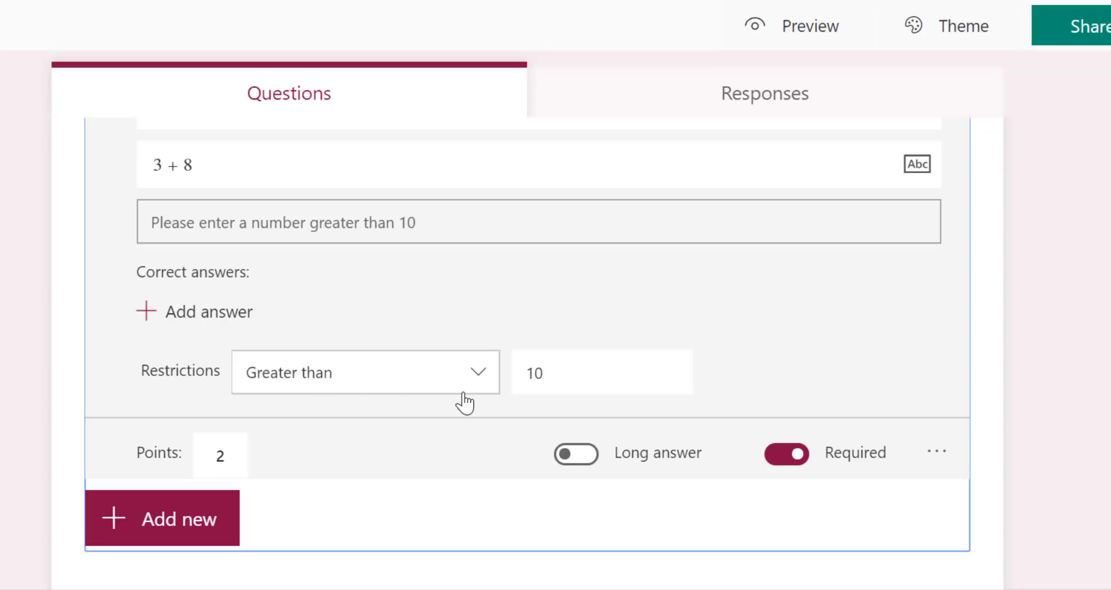
Step: Look through the quiz questions from question 4 back to the first one and down again
scroll(461, 399, "up", 5)
scroll(461, 404, "down", 6)
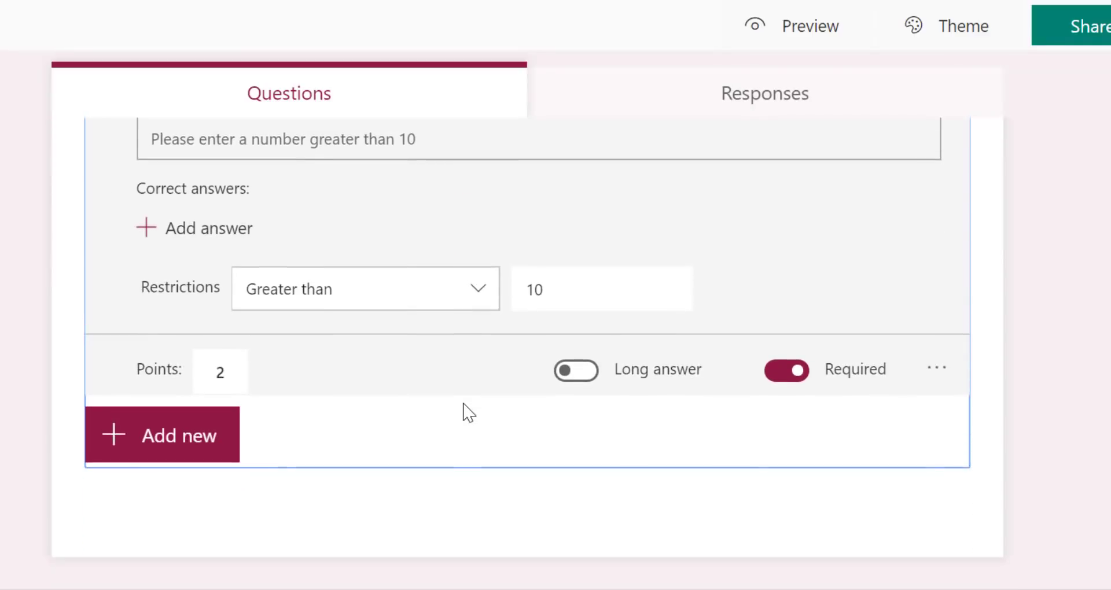
scroll(461, 412, "up", 6)
scroll(469, 413, "up", 5)
scroll(464, 412, "down", 8)
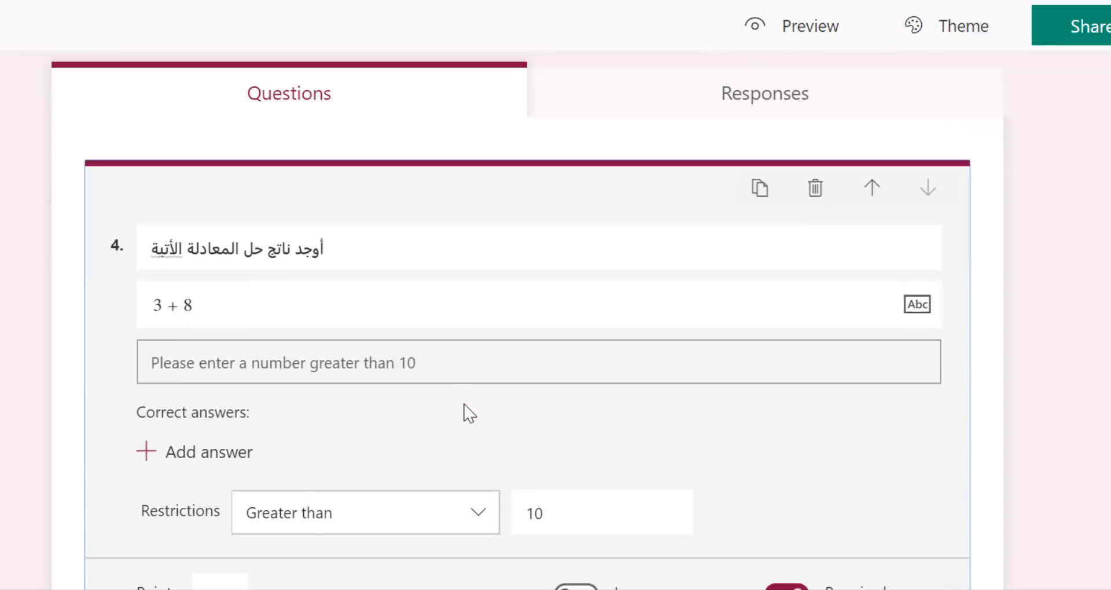
scroll(467, 410, "up", 10)
scroll(473, 405, "up", 8)
scroll(471, 408, "down", 10)
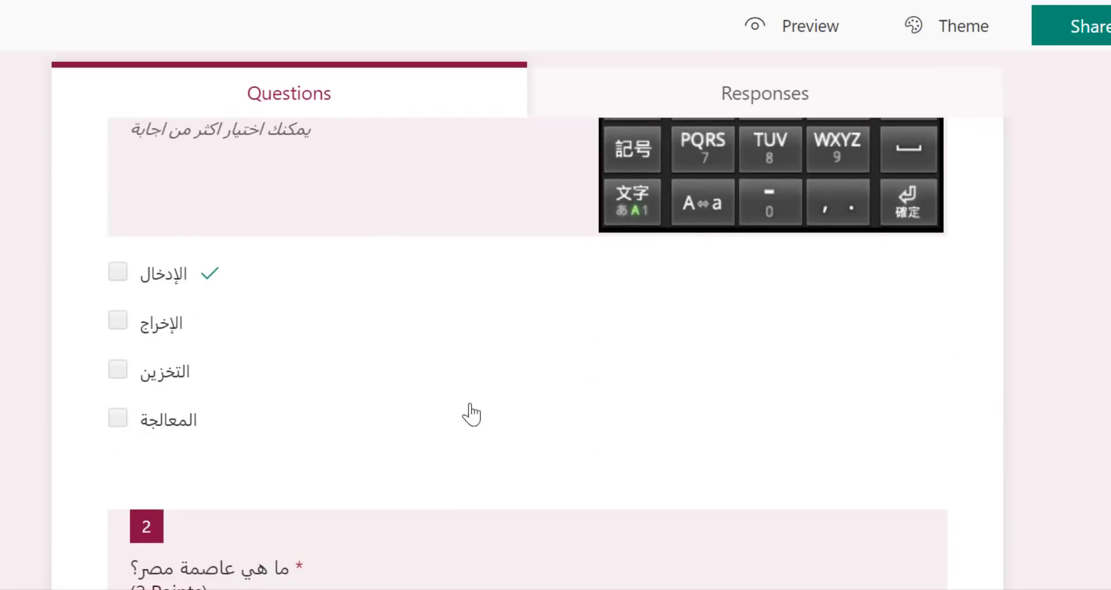
scroll(470, 422, "down", 5)
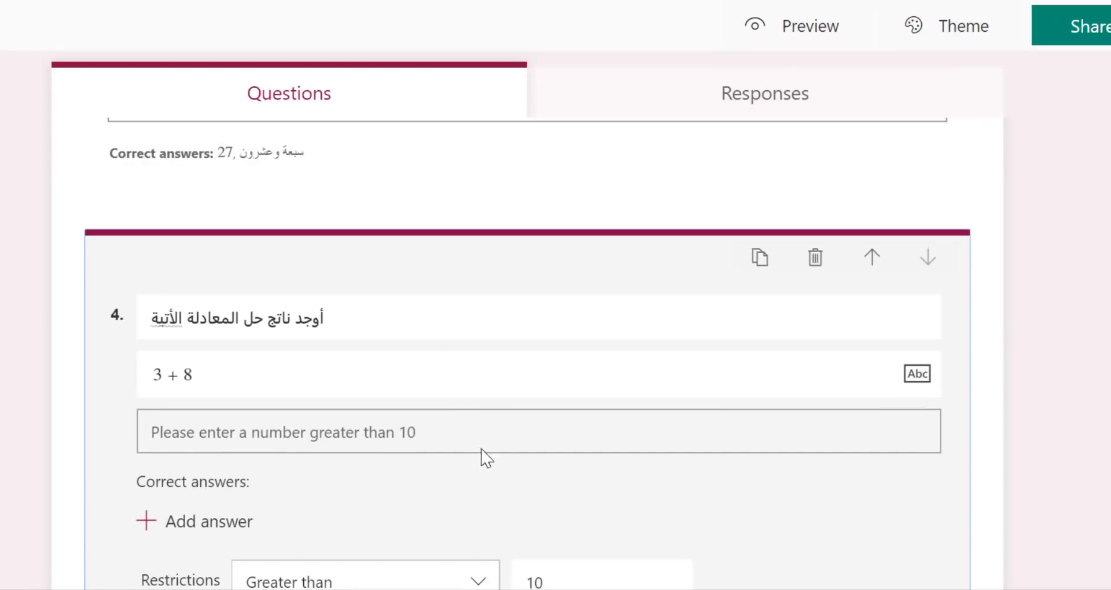
Step: Add a rating question after question 4 with the text "ما رأيك في طقس جده"
scroll(489, 440, "down", 2)
scroll(508, 382, "down", 3)
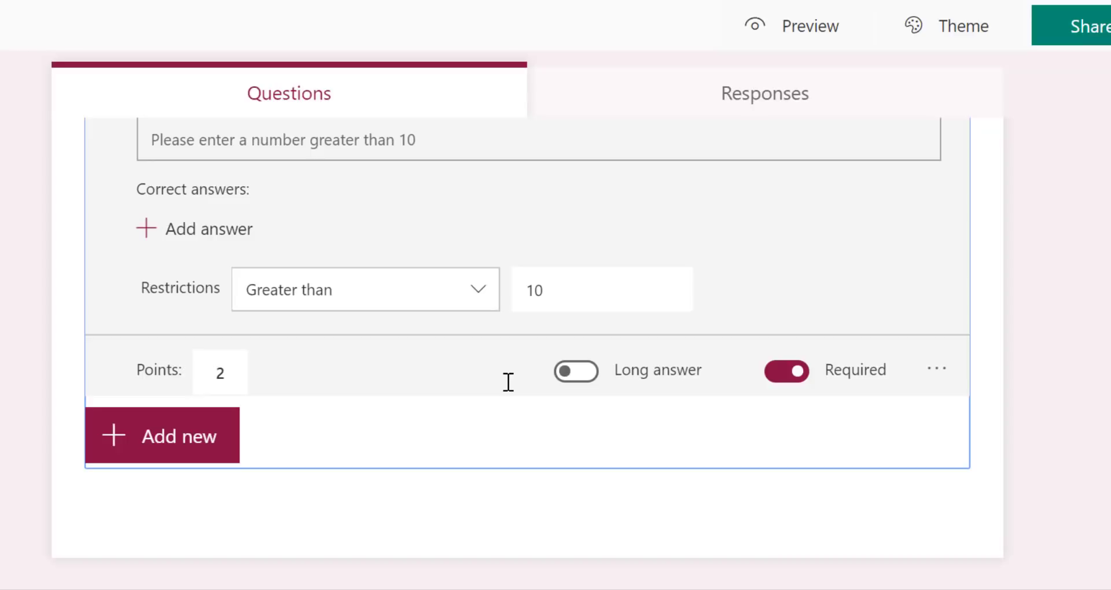
left_click(210, 447)
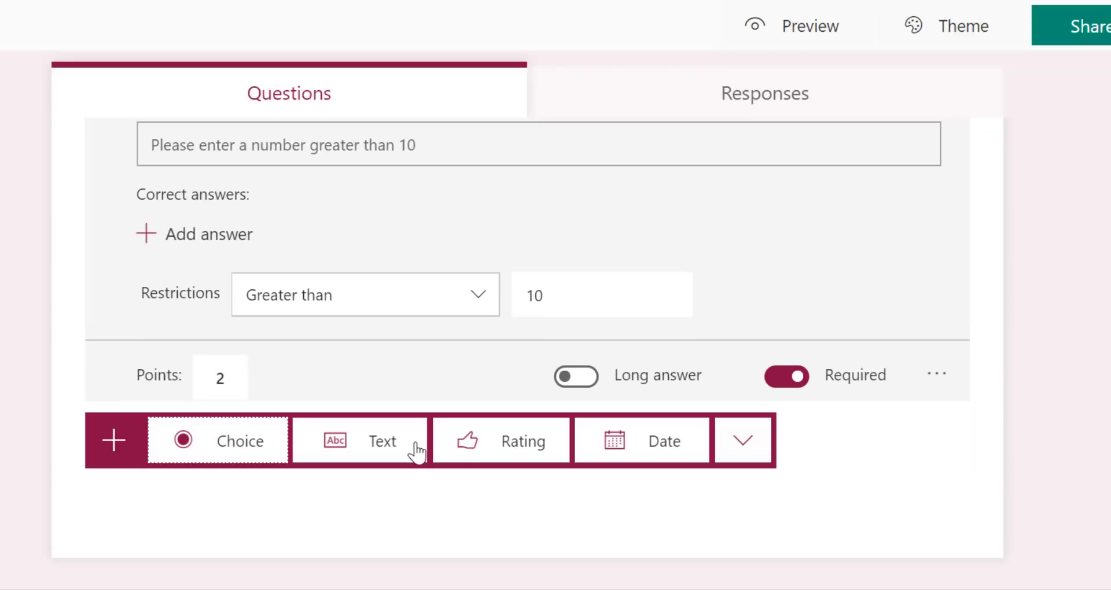
left_click(507, 455)
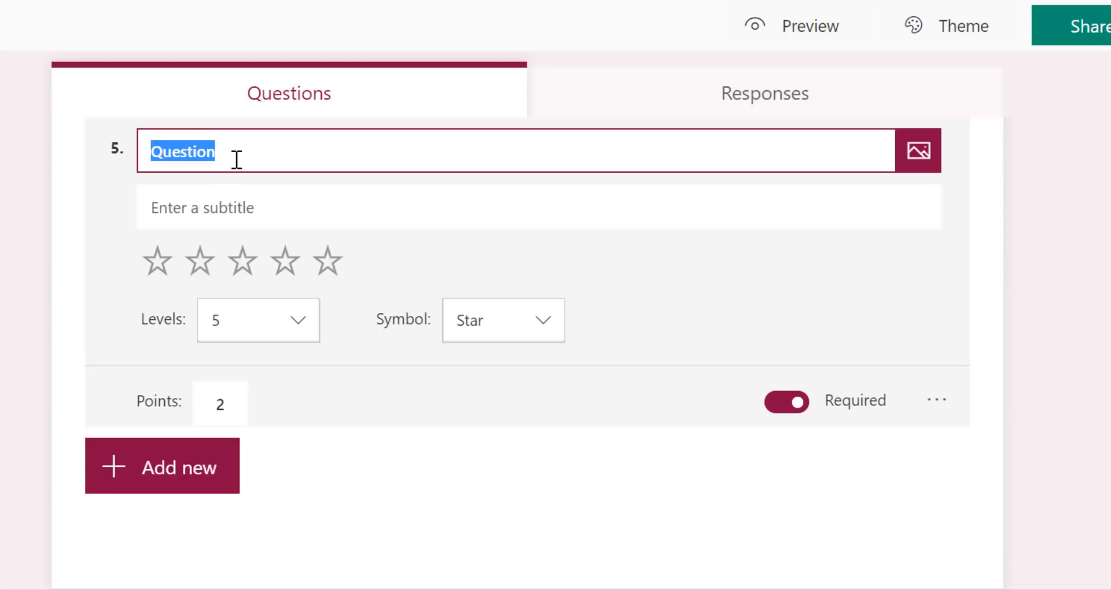
type("ما ")
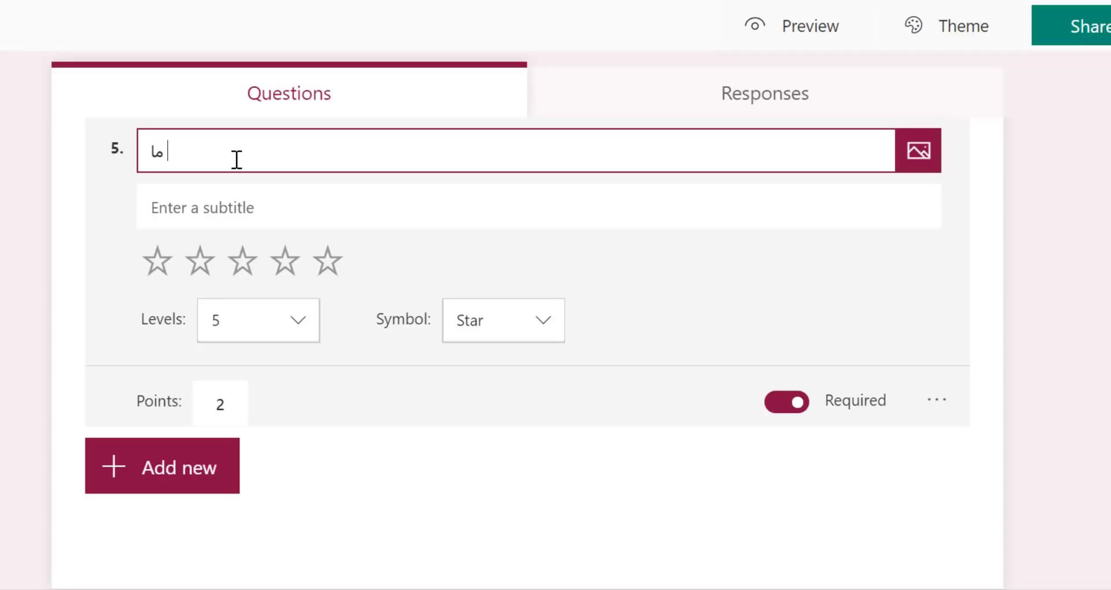
type("رأيك في ط")
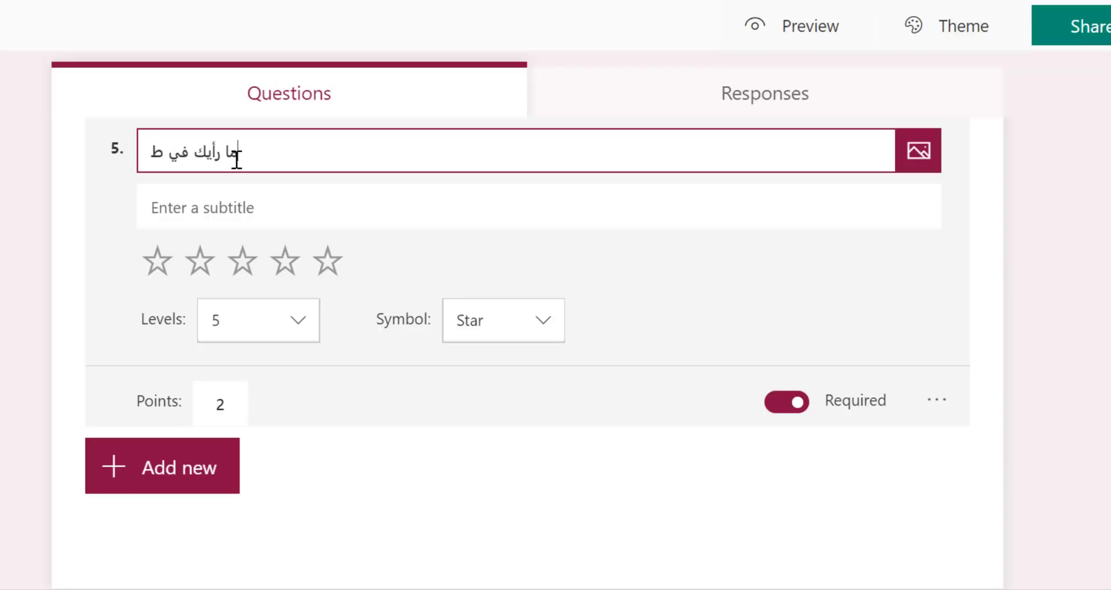
type("قس جده")
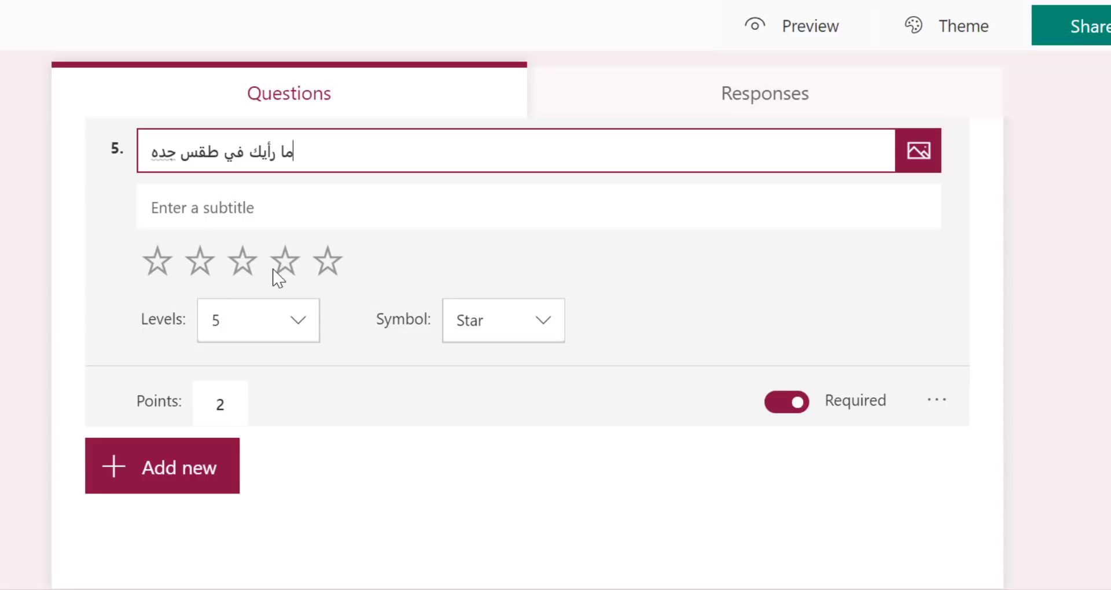
Step: Correct the spelling in question 5's text so it reads "ما رأيك في طقس جدة"
left_click(158, 266)
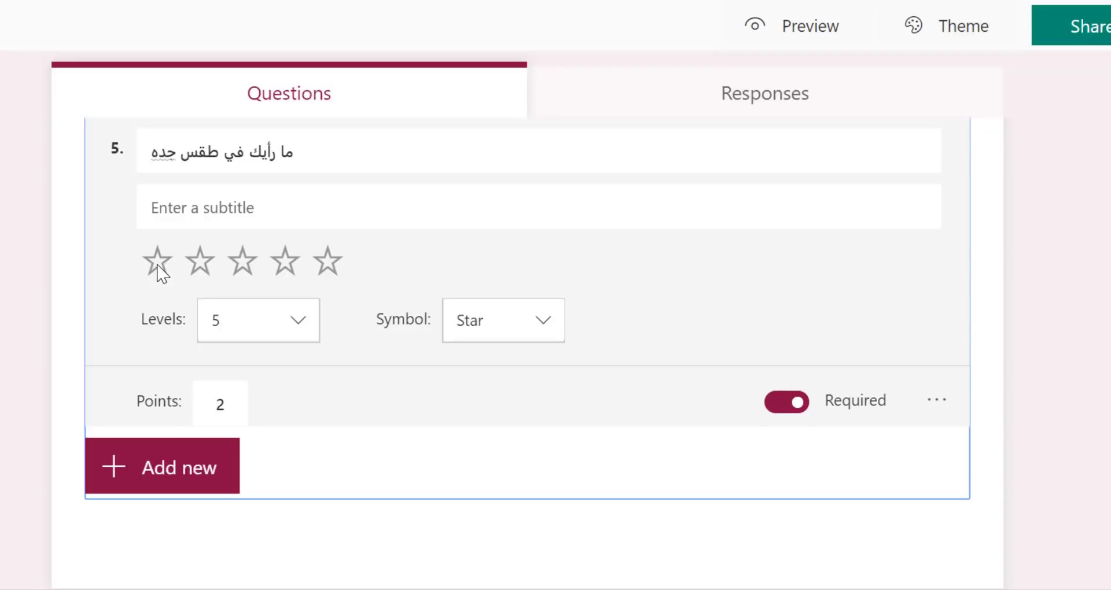
left_click(153, 153)
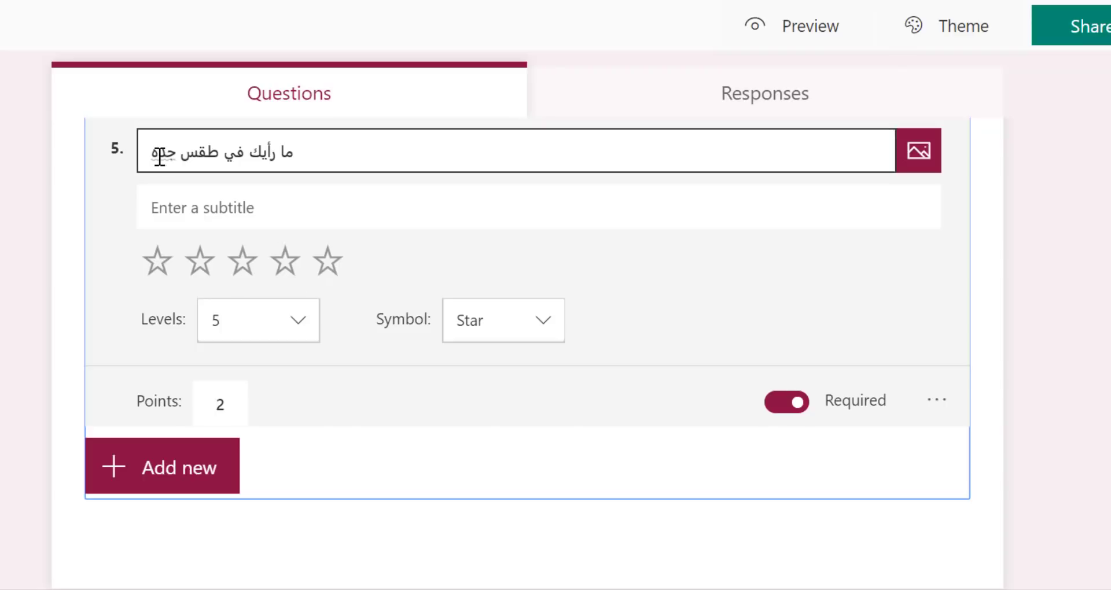
key("ctrl+a")
right_click(153, 154)
key("Escape")
type("ما رأيك في طقس جدة")
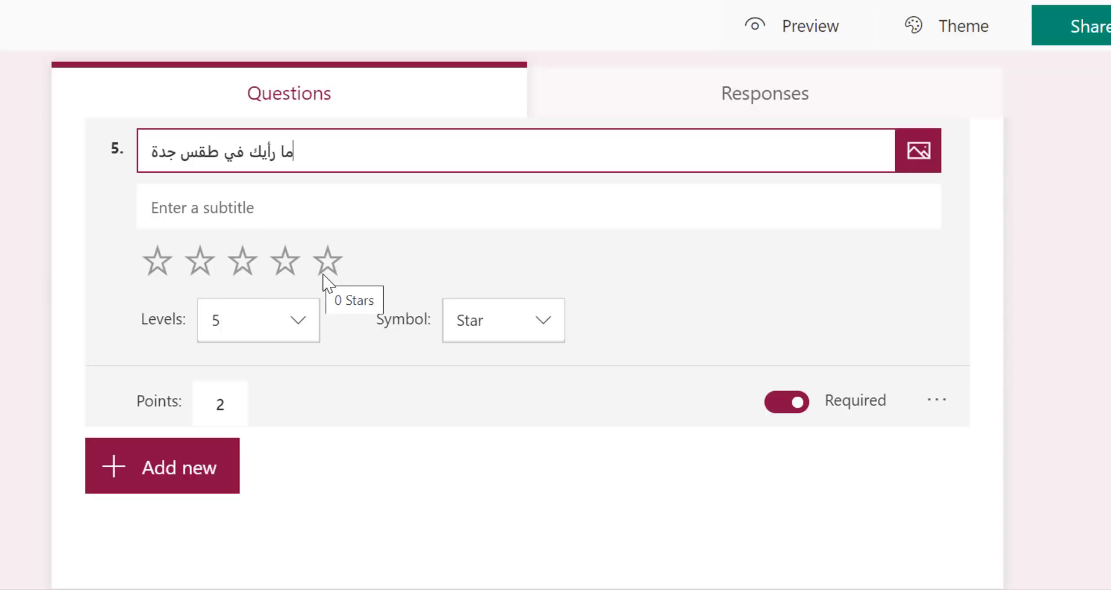
Step: Set question 5's rating scale to 3 levels and its symbol to Number
left_click(295, 327)
left_click(276, 415)
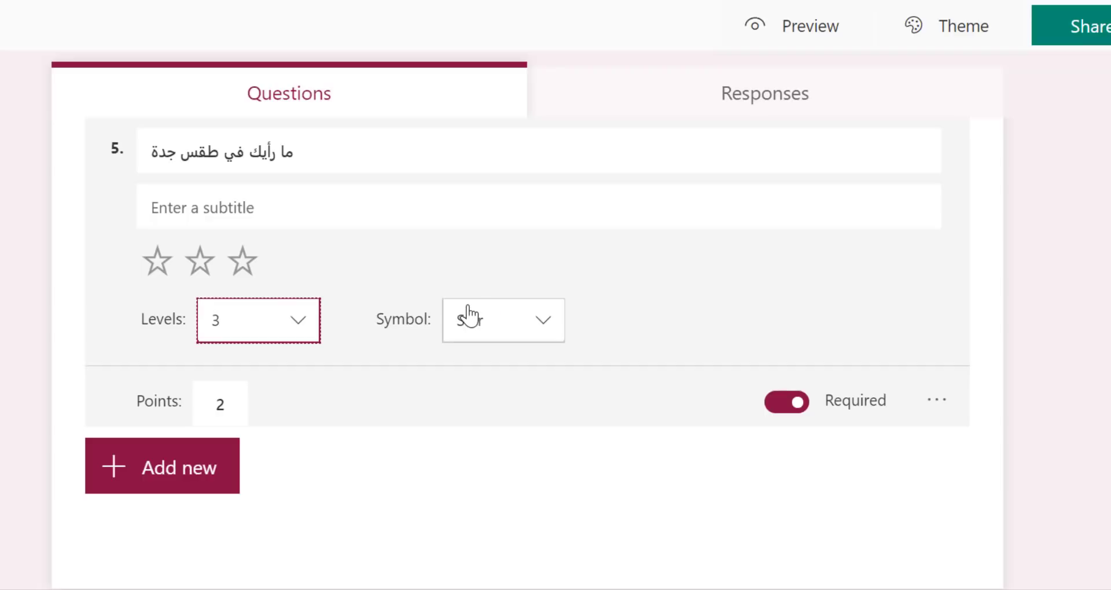
left_click(544, 327)
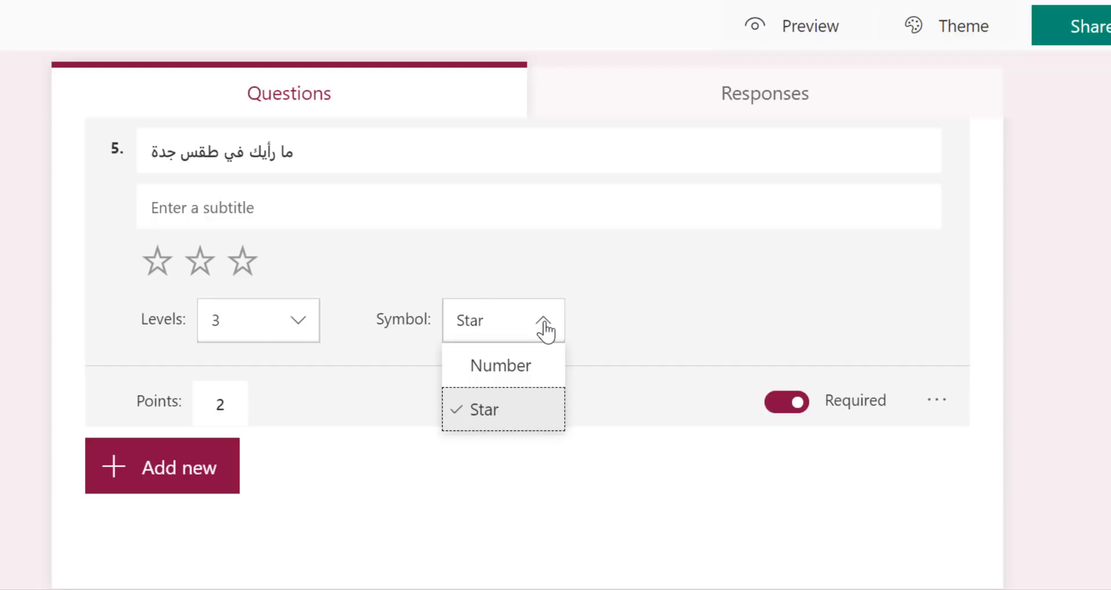
left_click(492, 373)
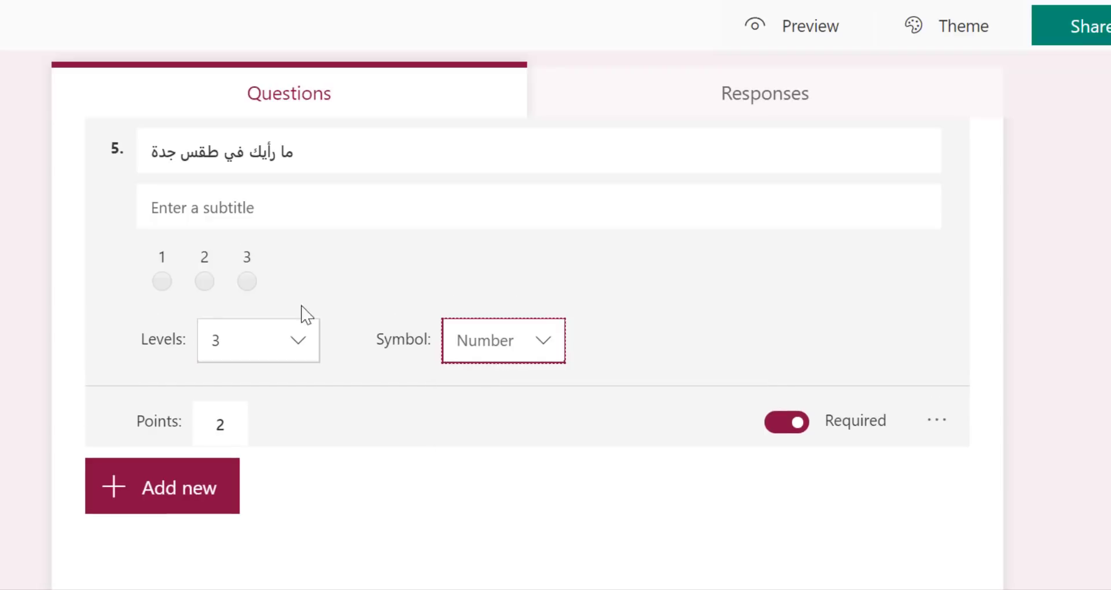
left_click(226, 428)
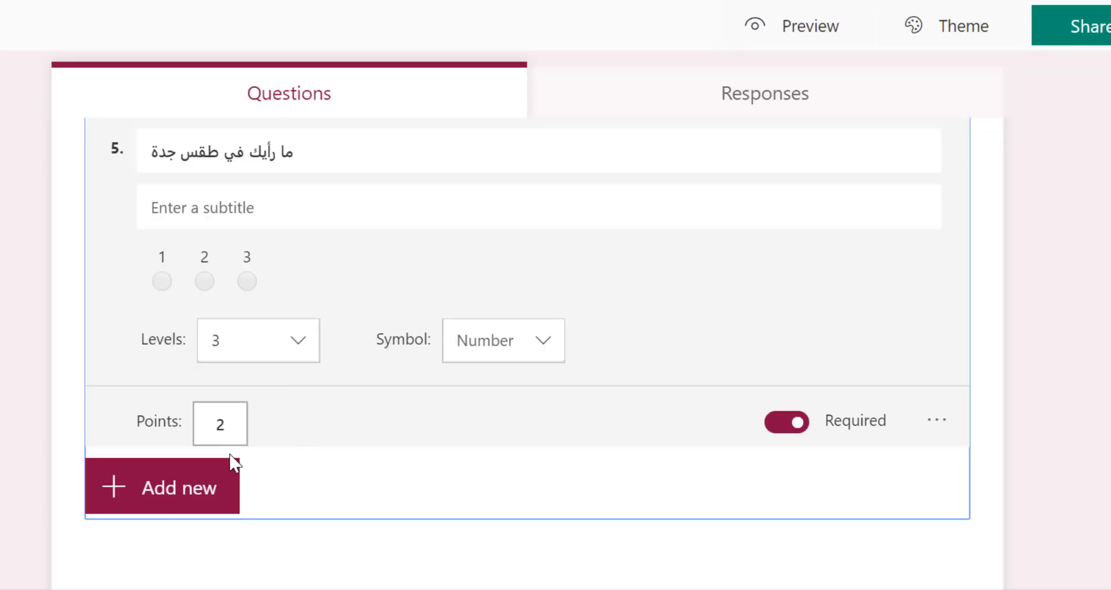
left_click(233, 428)
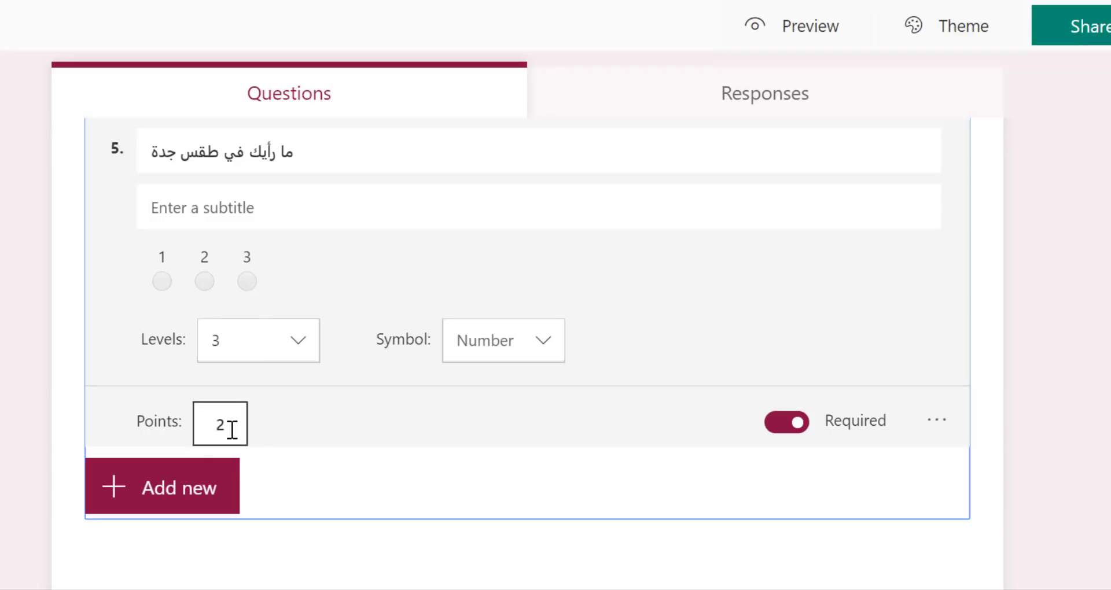
left_click(219, 215)
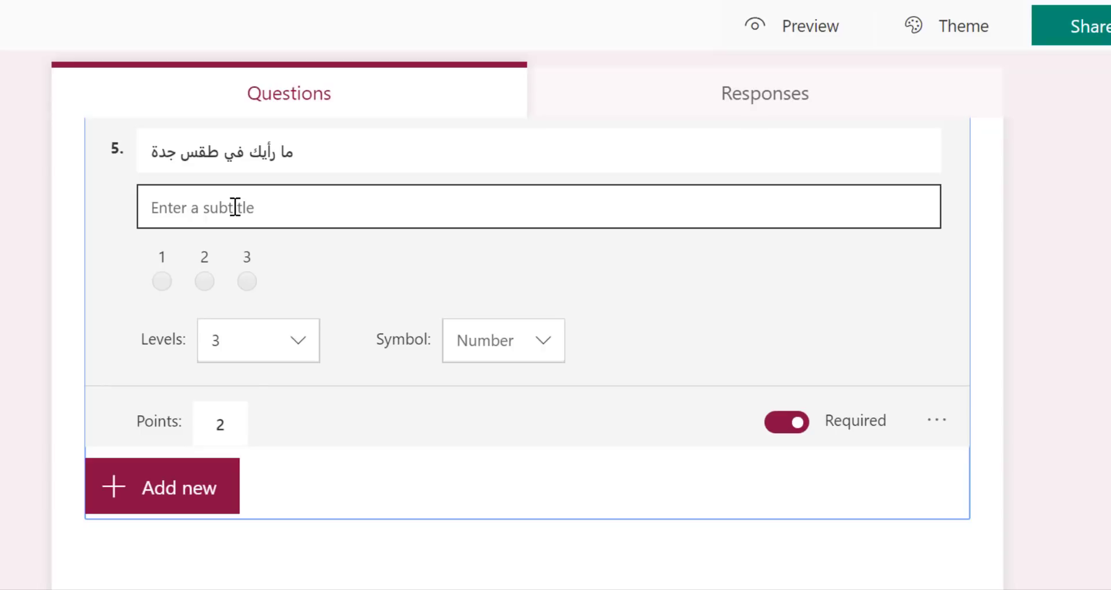
left_click(222, 422)
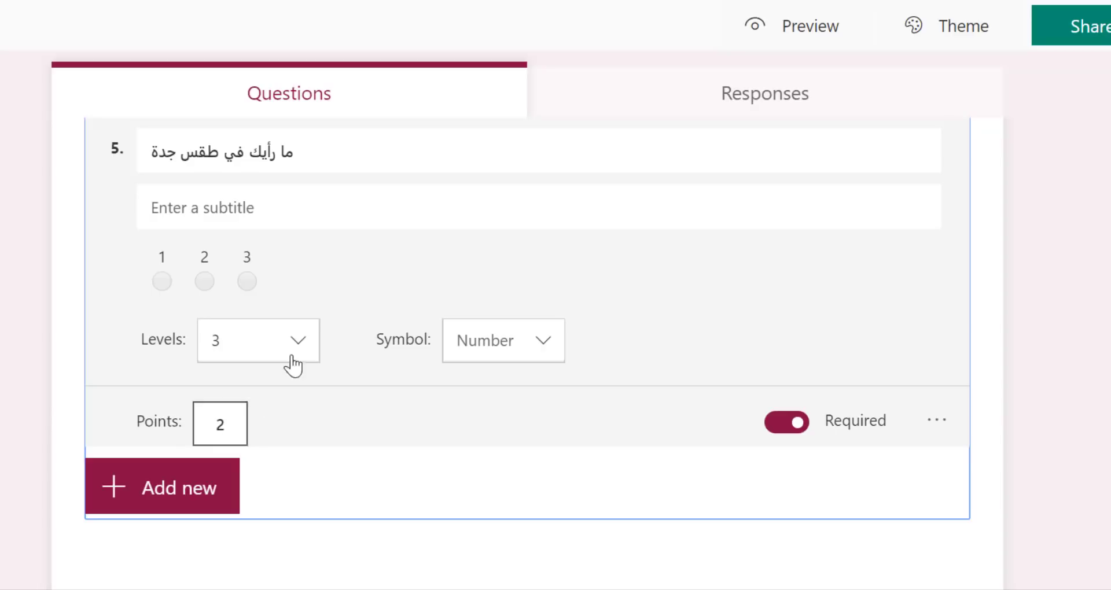
Step: Enable rating labels for question 5 and enter "طقس جيد" as the label for level 1
left_click(933, 423)
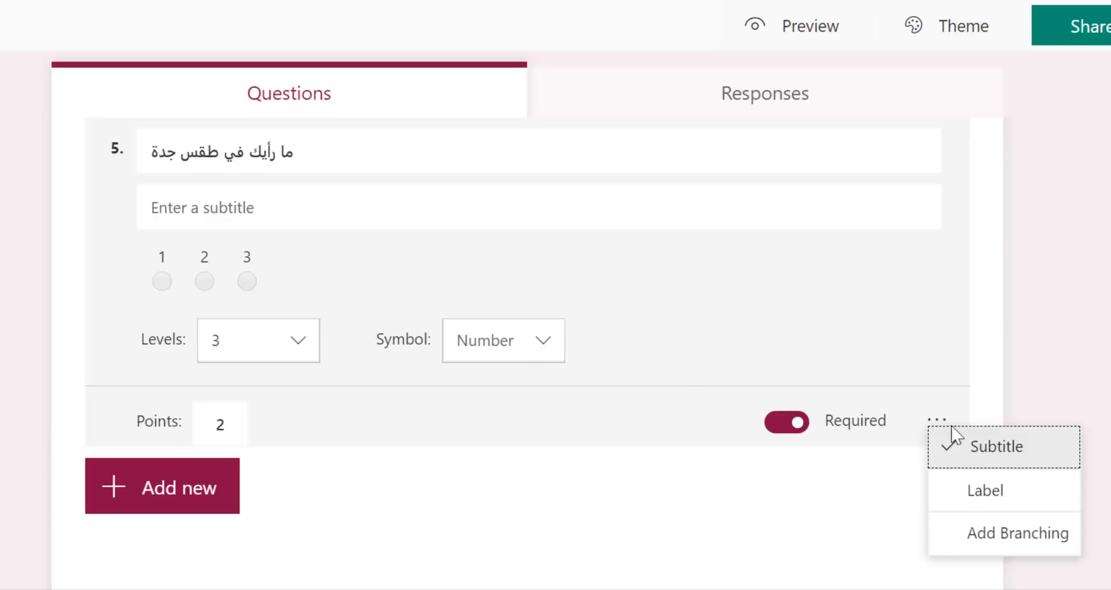
left_click(977, 494)
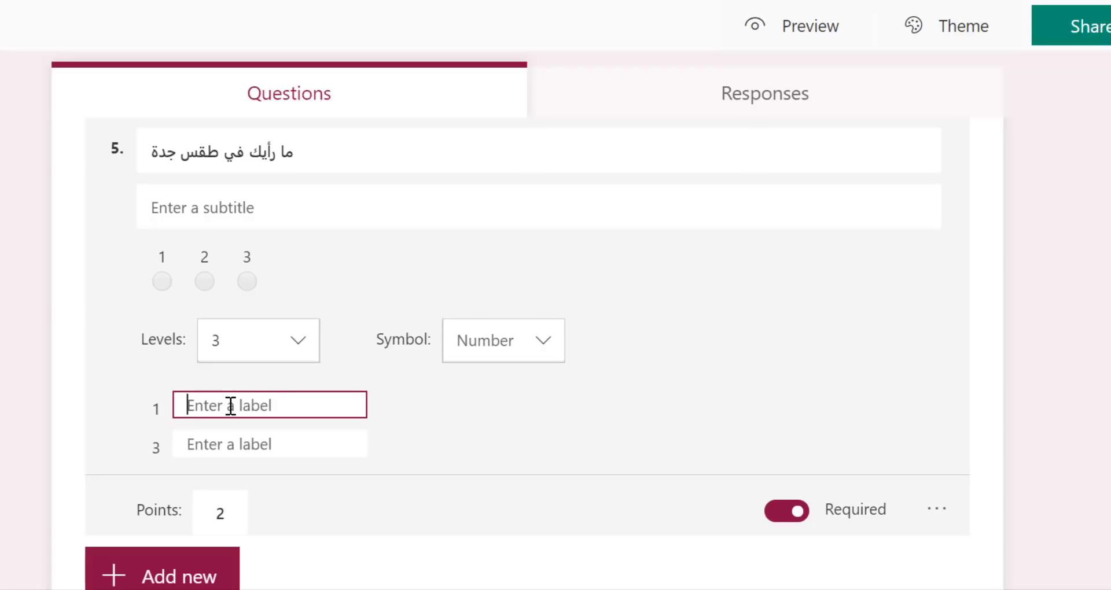
type("طق")
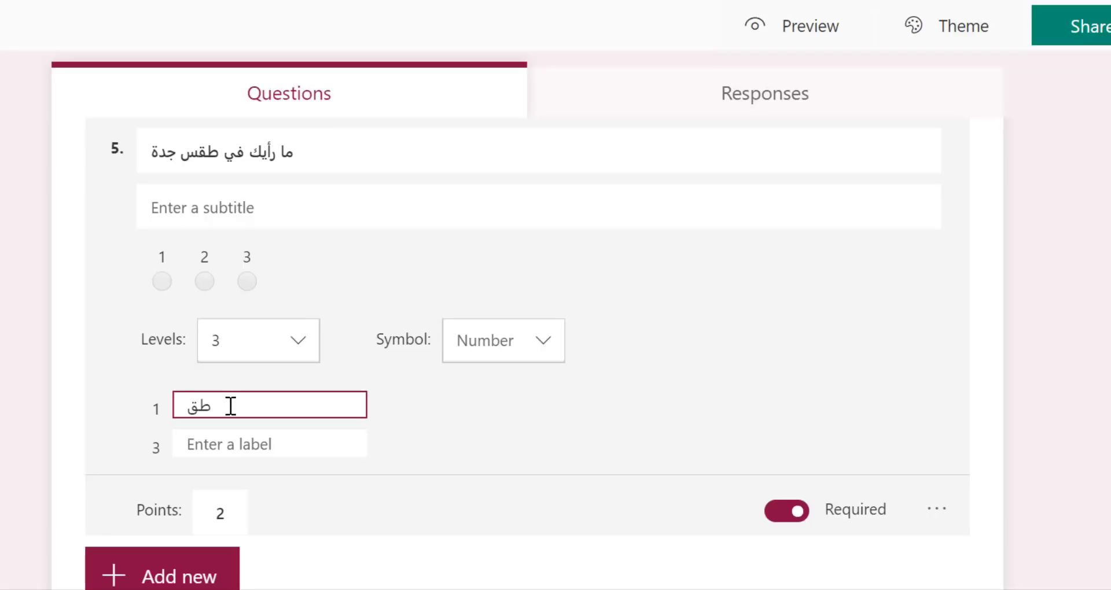
type("س جيد")
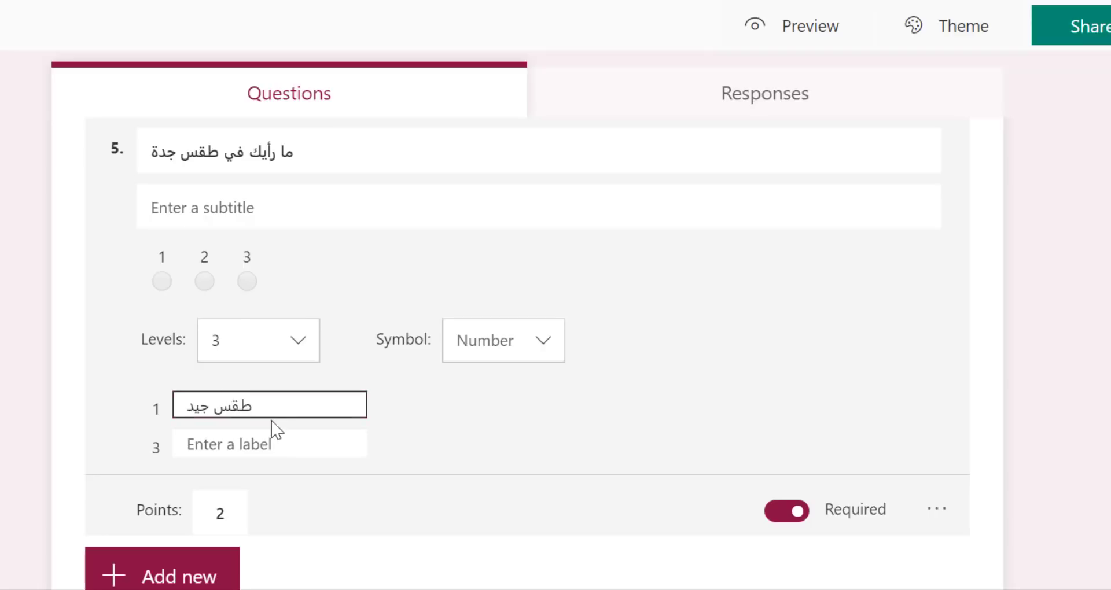
Step: Enter "طقس سئ" as the label for level 3 of question 5
left_click(168, 412)
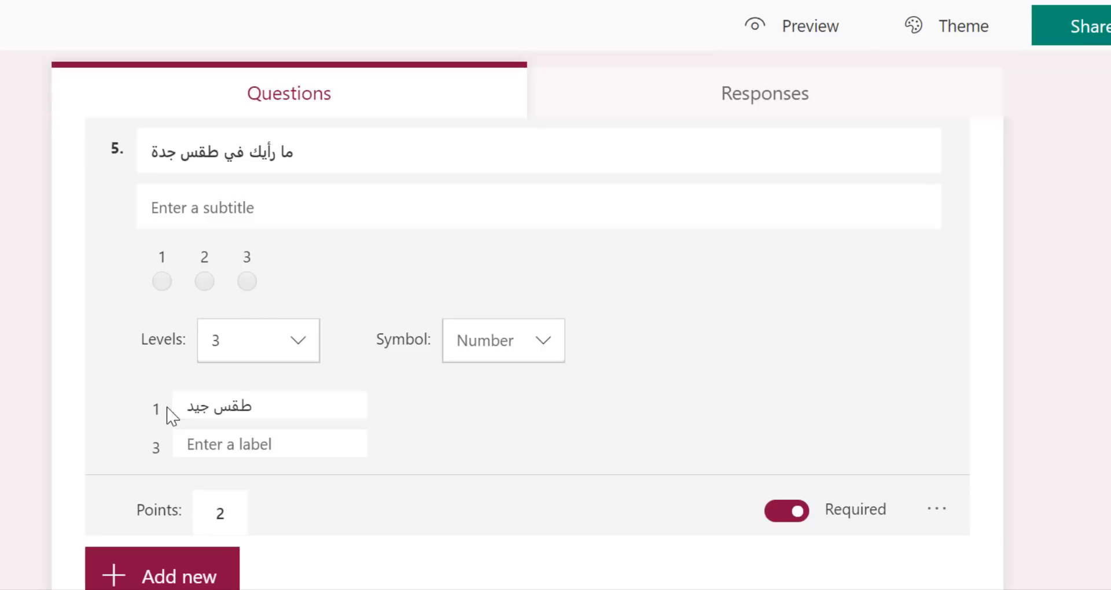
left_click(284, 442)
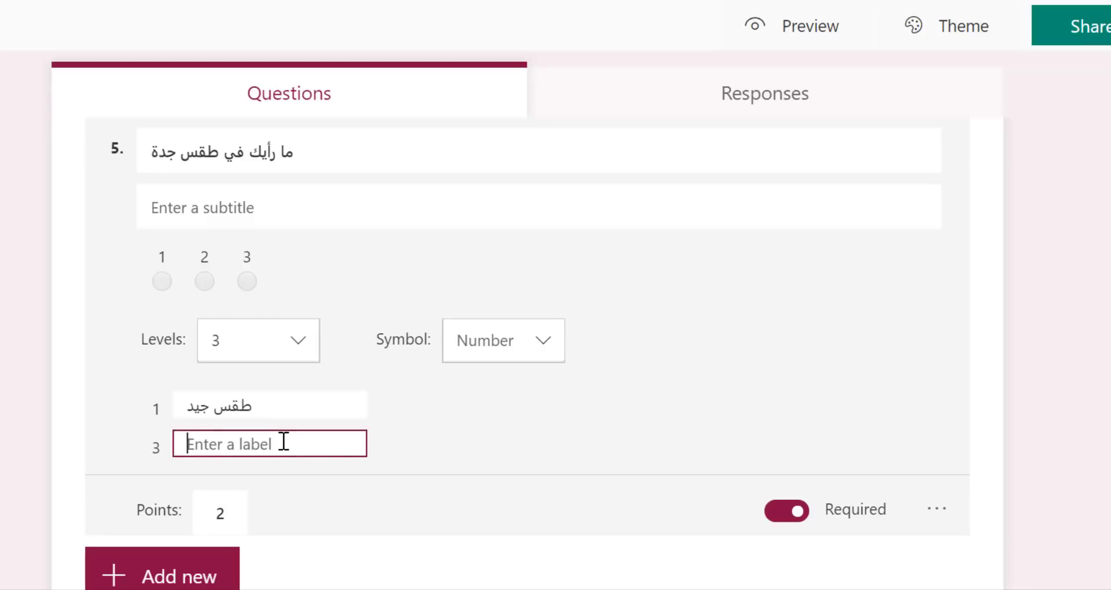
type("طقس سئ")
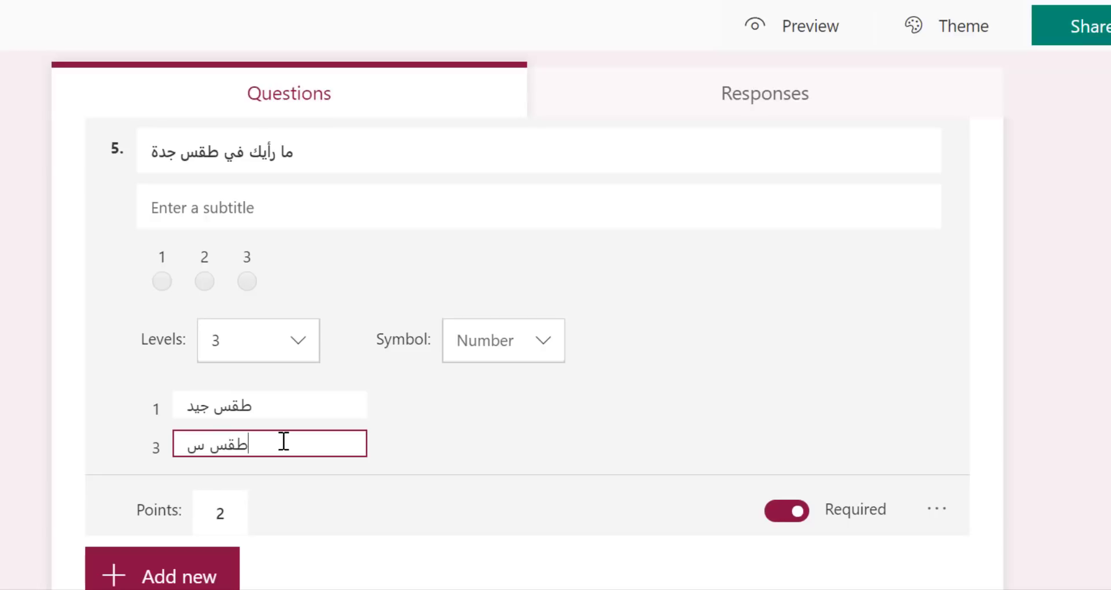
left_click(828, 401)
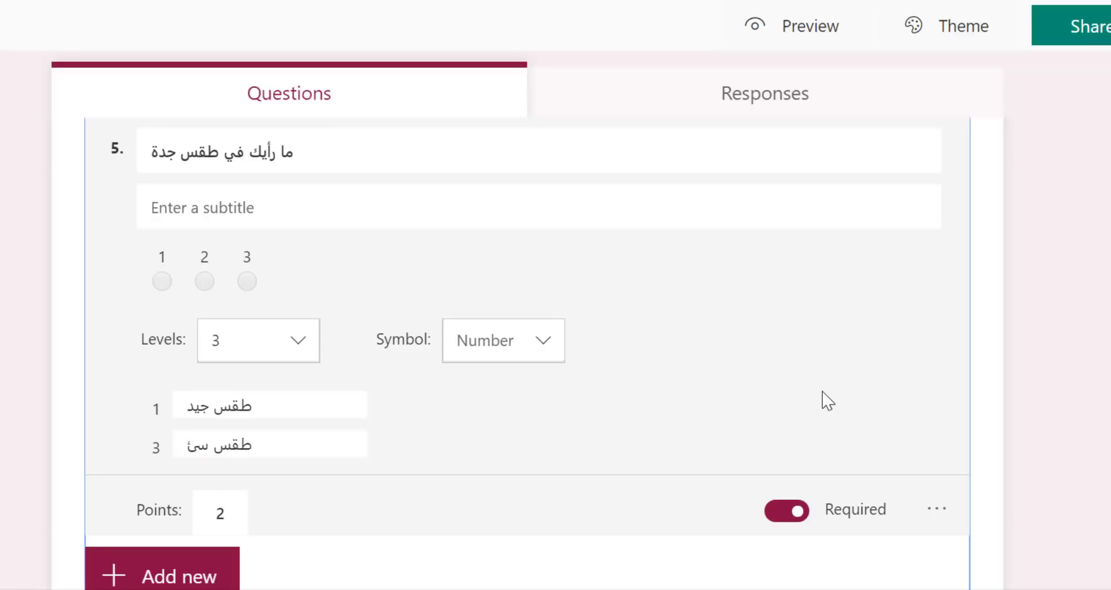
Step: Review the quiz from its title through question 5, including the rating question's levels, symbol and labels
scroll(713, 432, "down", 3)
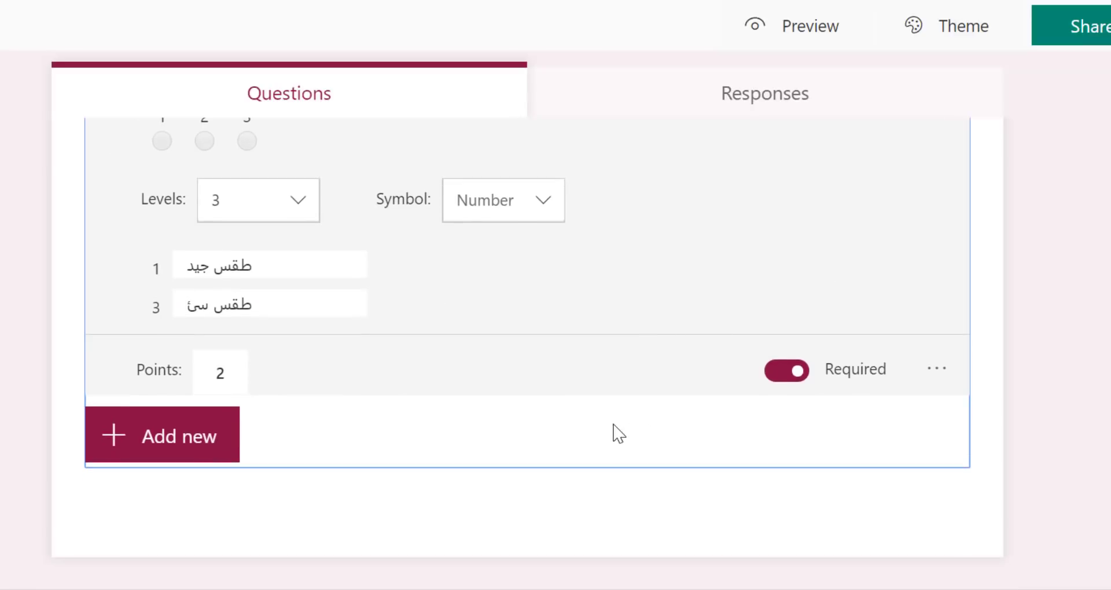
scroll(590, 431, "up", 7)
scroll(590, 432, "down", 7)
scroll(761, 397, "up", 5)
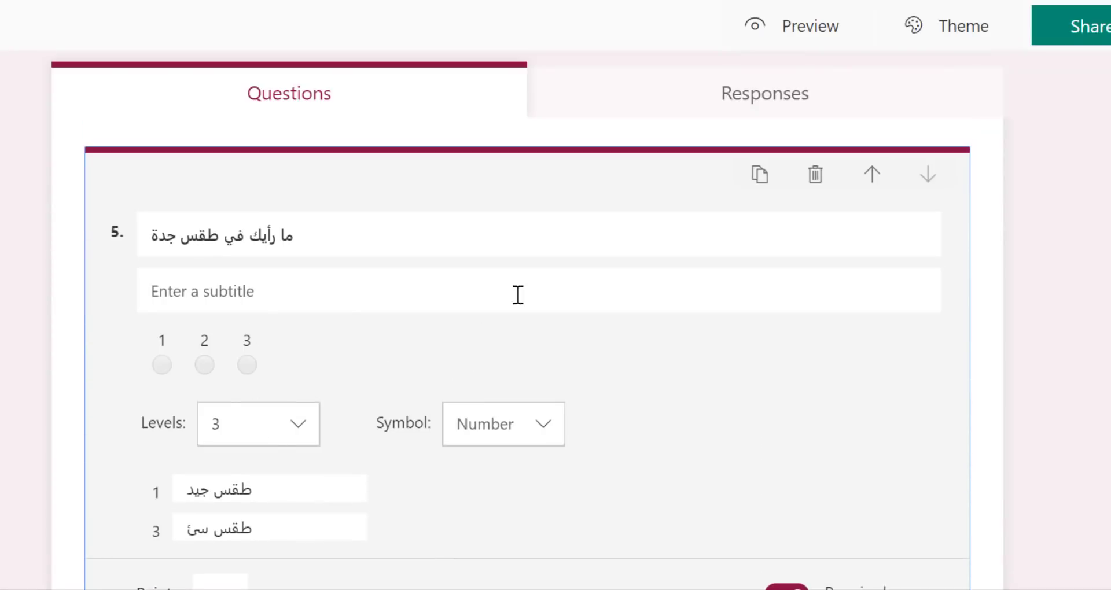
scroll(706, 379, "down", 5)
scroll(703, 375, "up", 10)
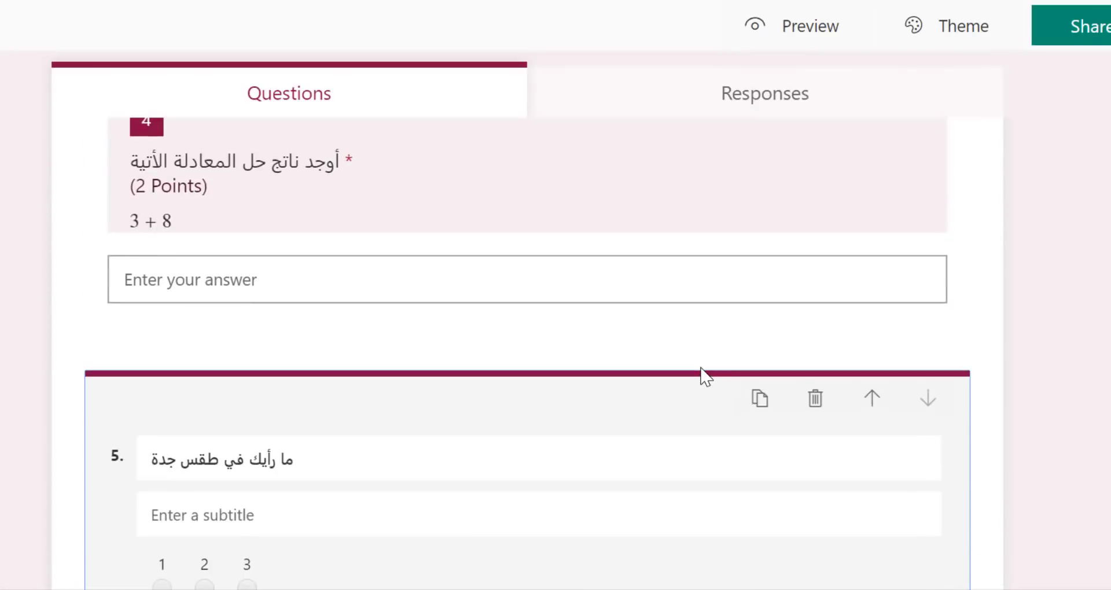
scroll(704, 375, "up", 15)
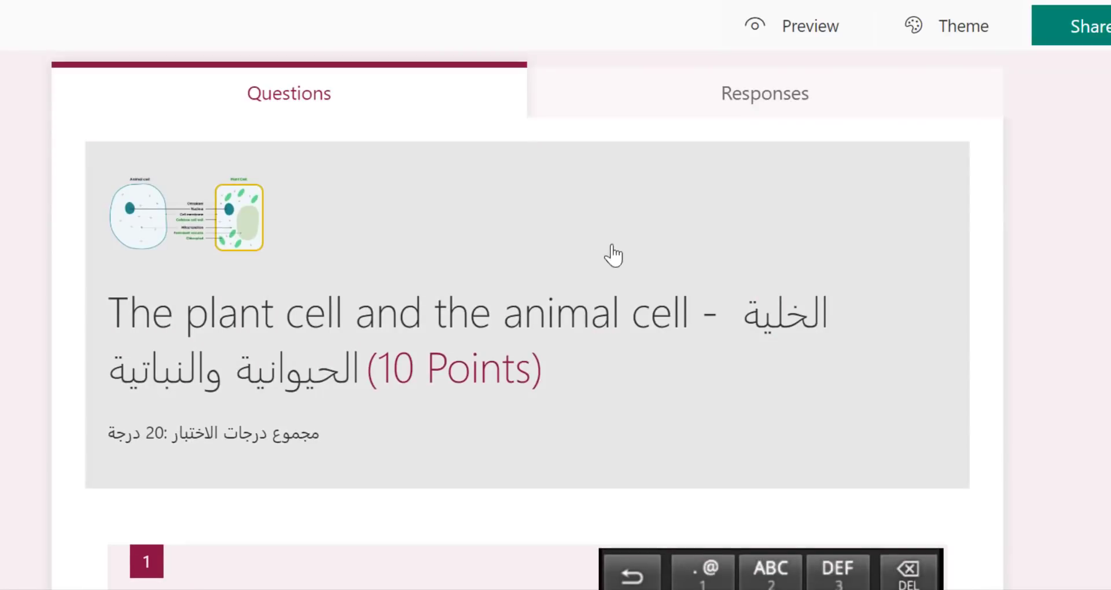
scroll(613, 255, "down", 20)
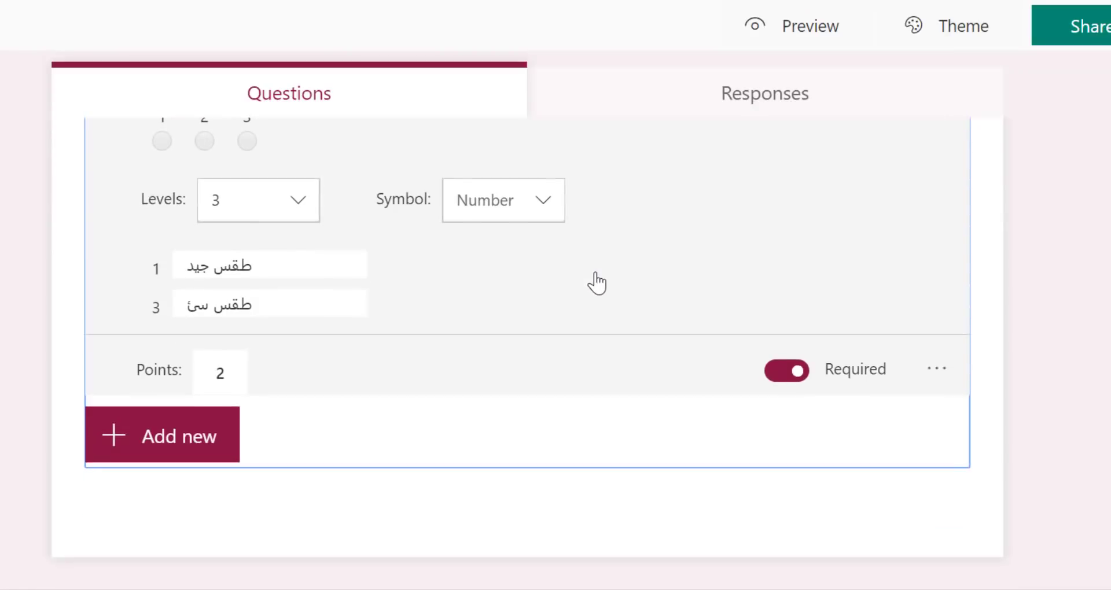
scroll(683, 262, "up", 8)
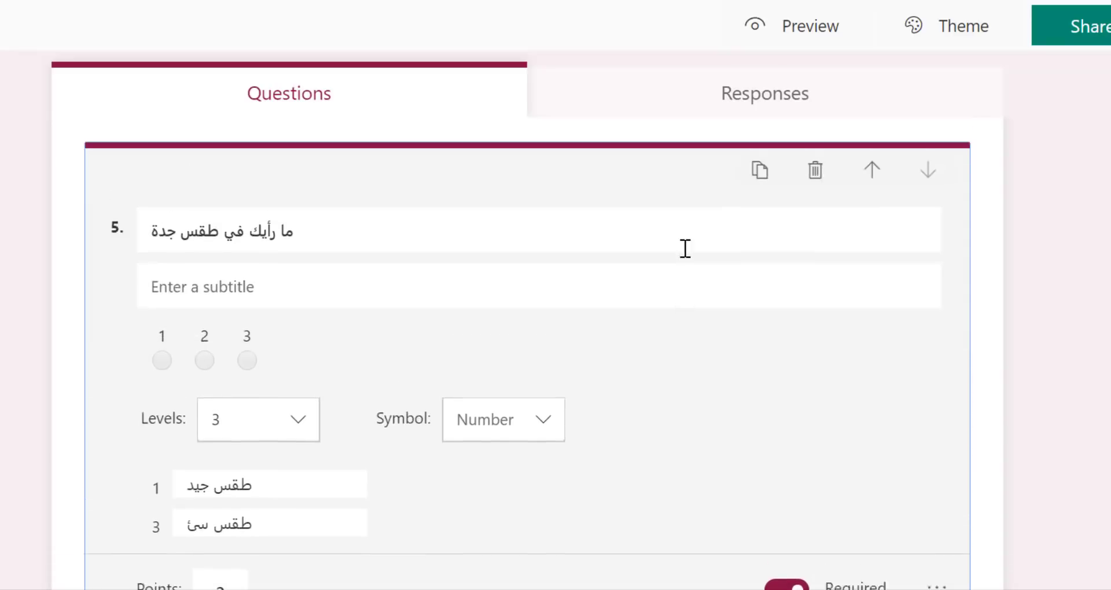
Step: Preview the quiz and try rating levels 1 and 3 on the Jeddah weather question
left_click(812, 29)
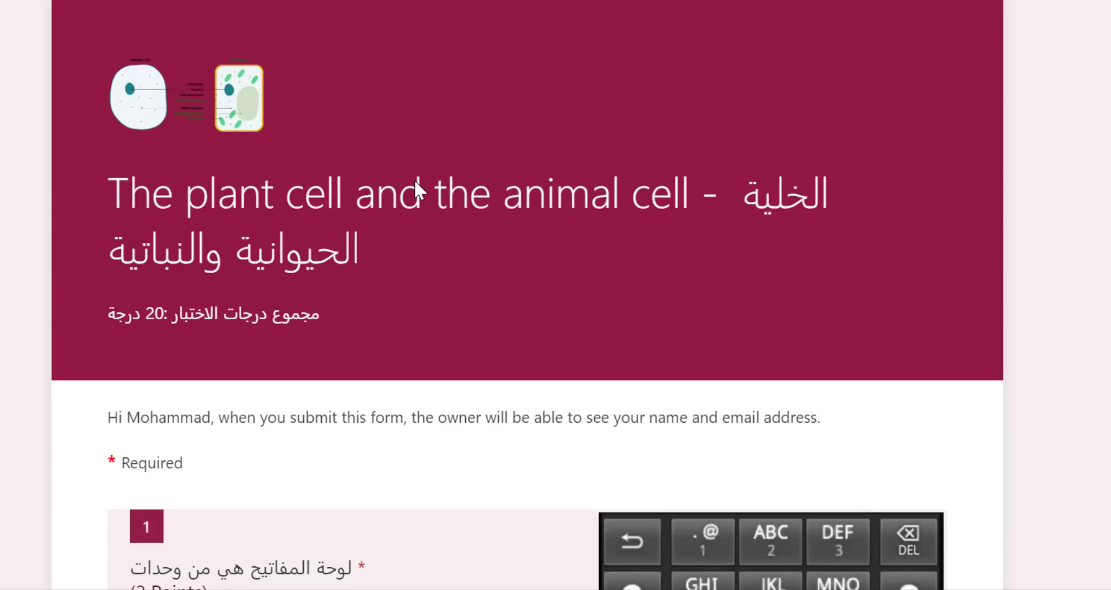
mouse_move(577, 260)
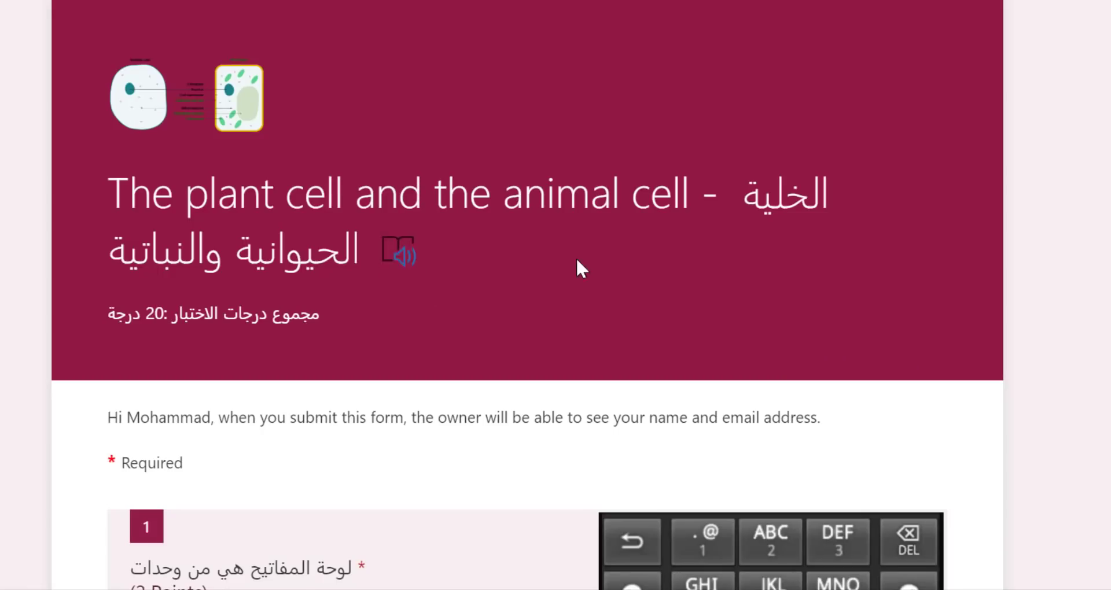
scroll(424, 213, "down", 5)
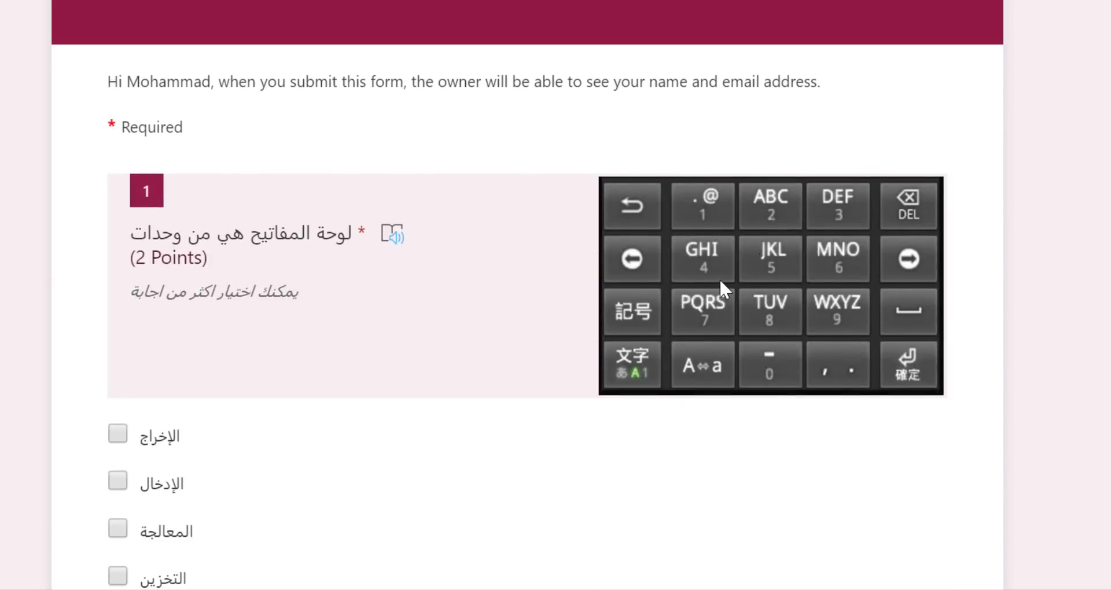
scroll(860, 288, "down", 7)
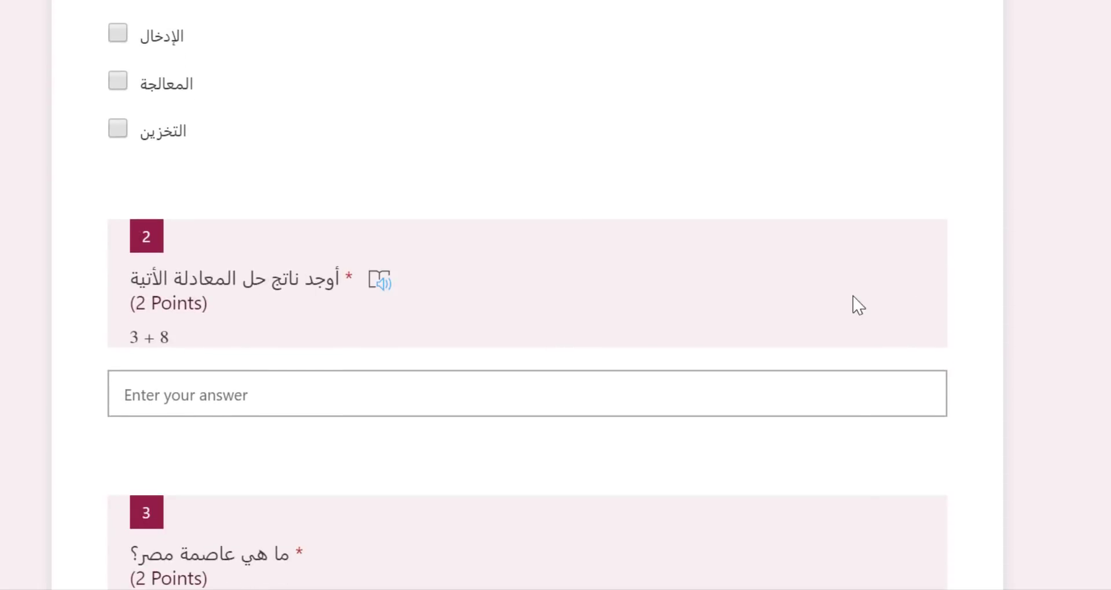
scroll(431, 296, "down", 8)
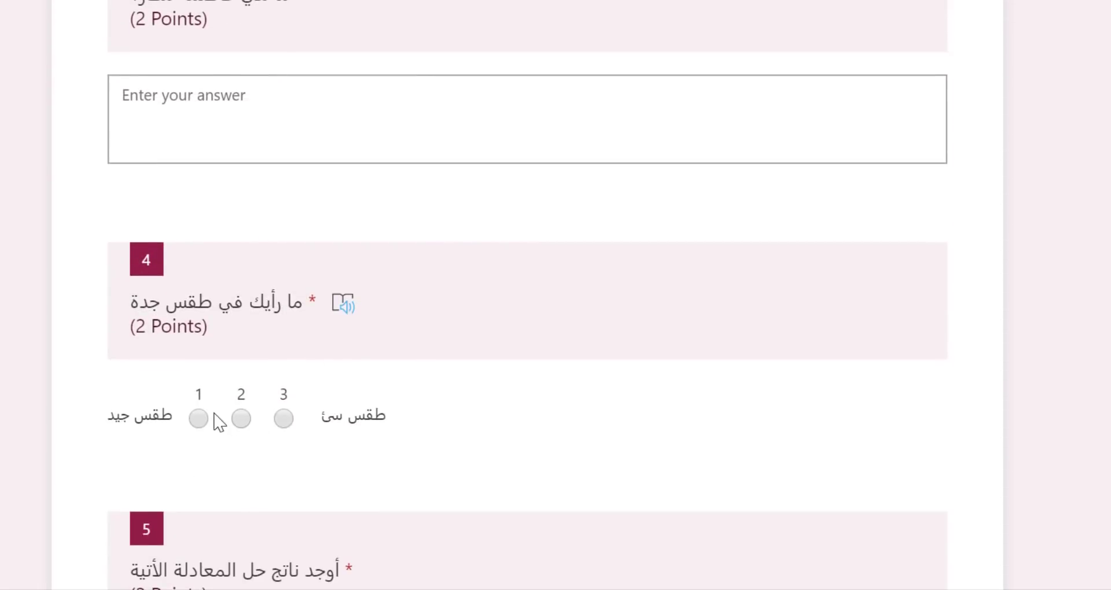
left_click(199, 419)
left_click(283, 418)
Step: Open the math keypad for the √4 + 25 question's answer in the preview, then close it
scroll(347, 466, "down", 3)
left_click(236, 467)
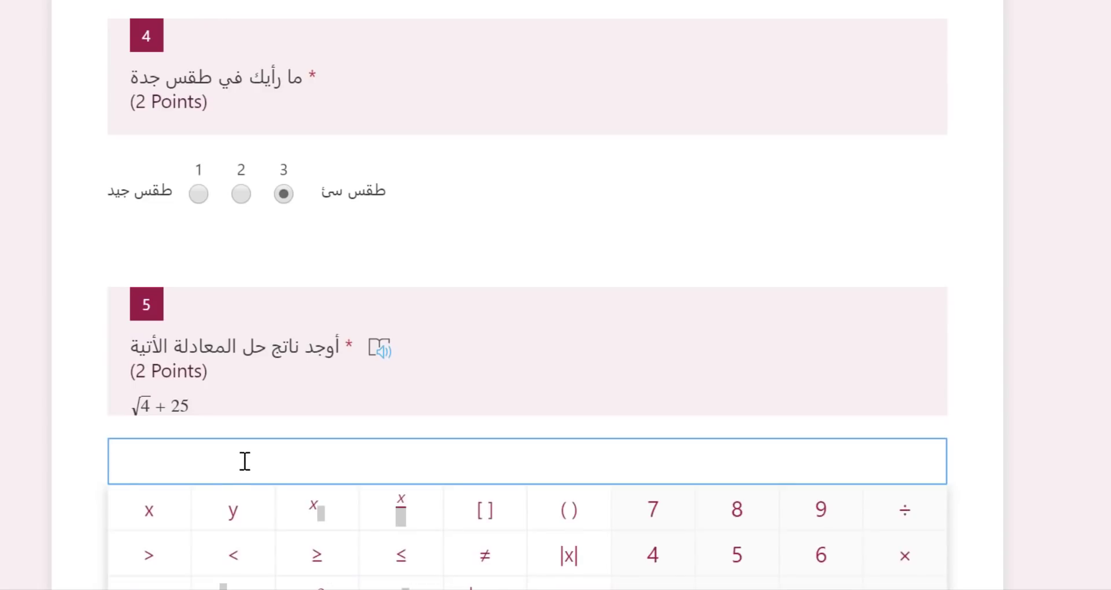
scroll(389, 424, "down", 5)
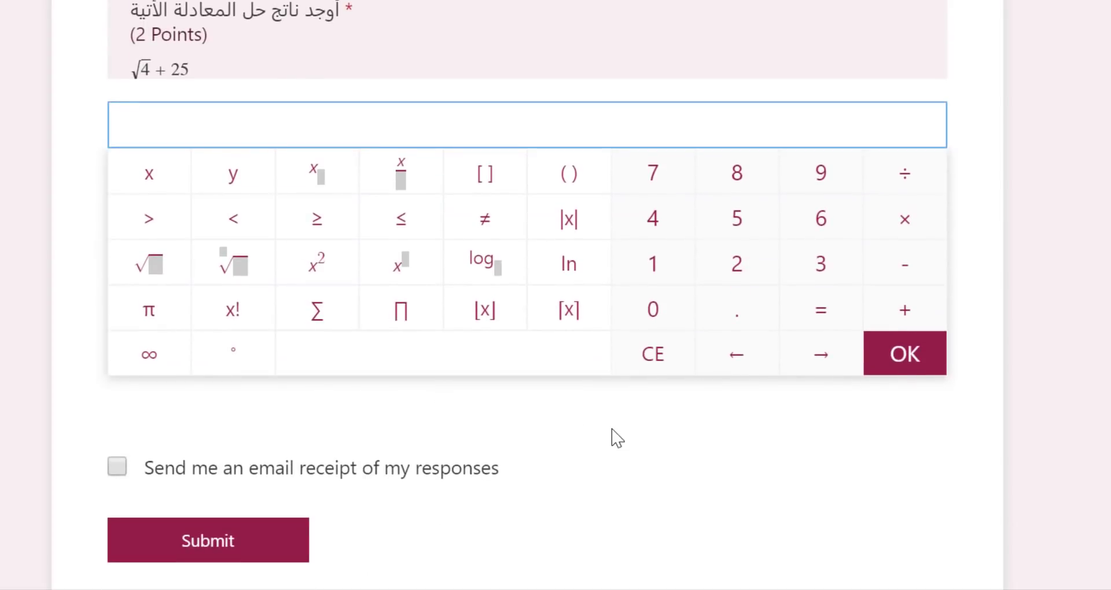
left_click(612, 430)
Step: Look back through the previewed questions and return to editing the quiz
scroll(327, 321, "up", 5)
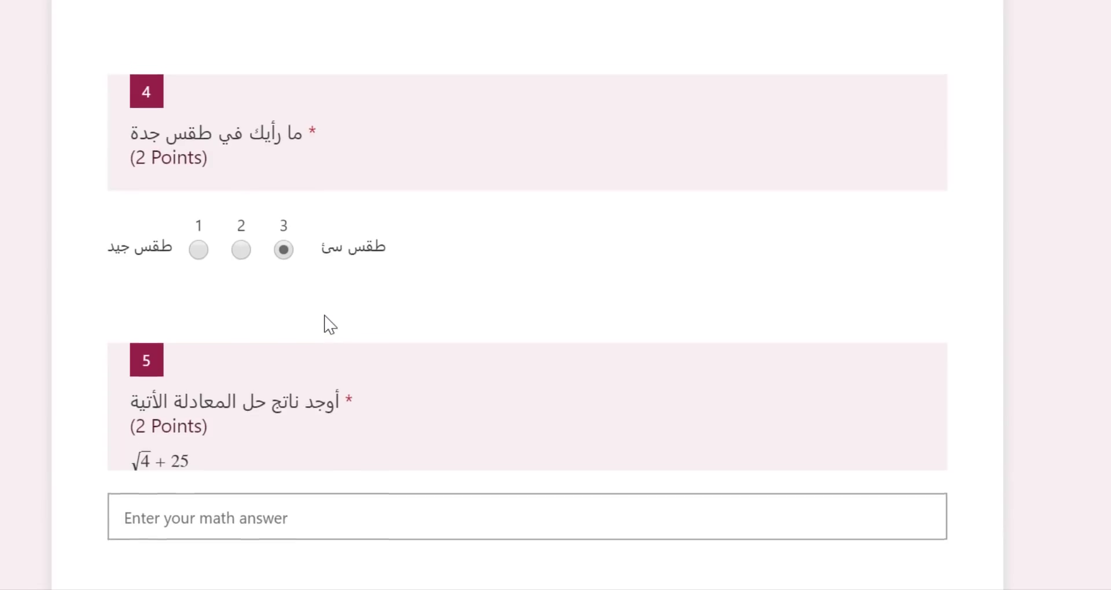
scroll(325, 316, "up", 15)
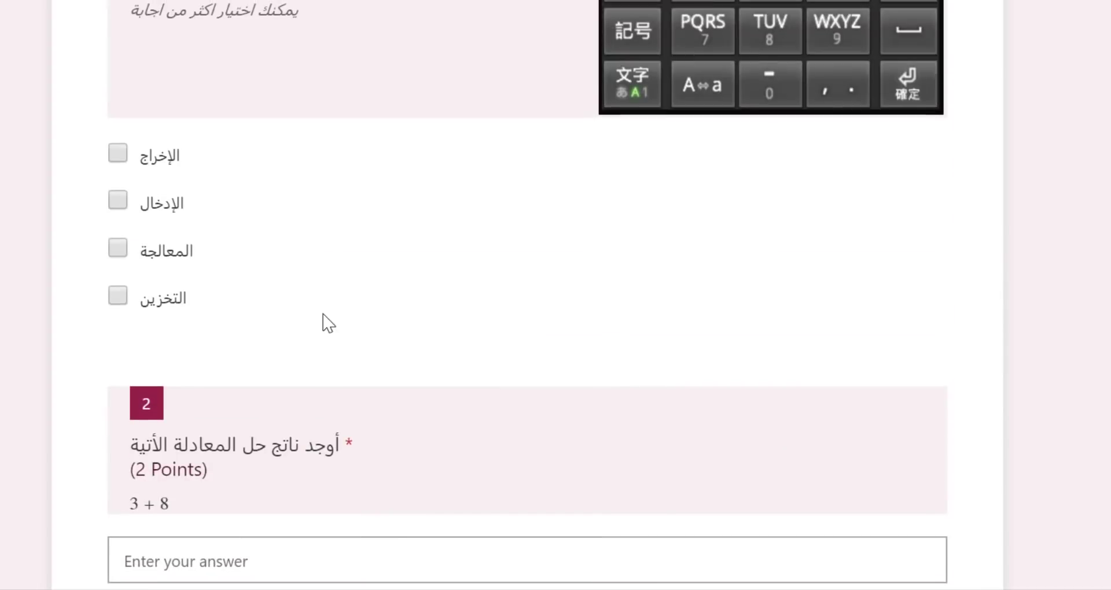
scroll(329, 323, "up", 10)
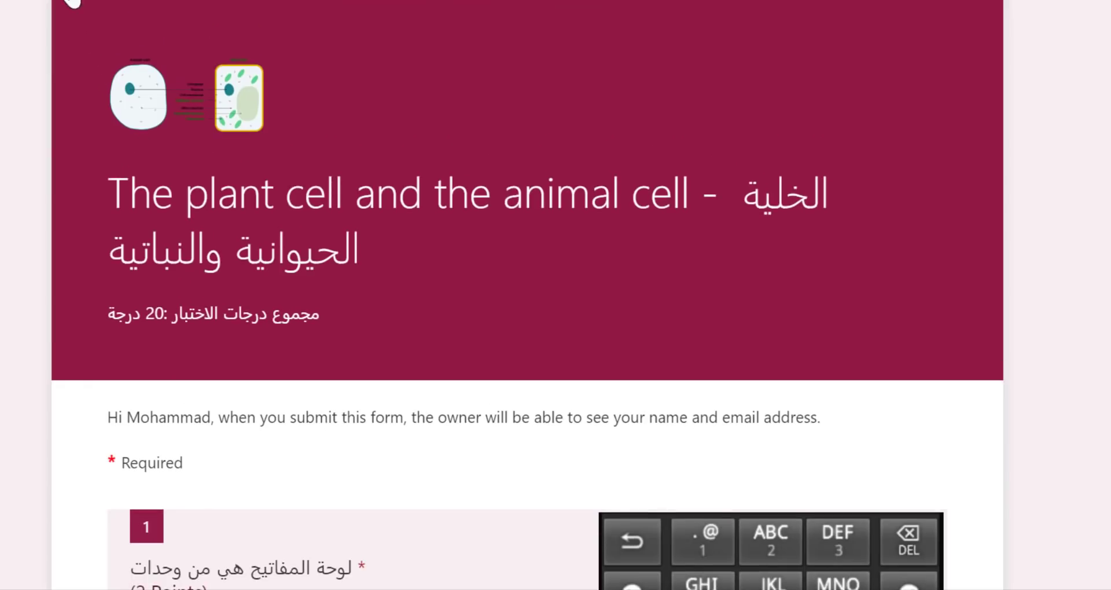
left_click(99, 8)
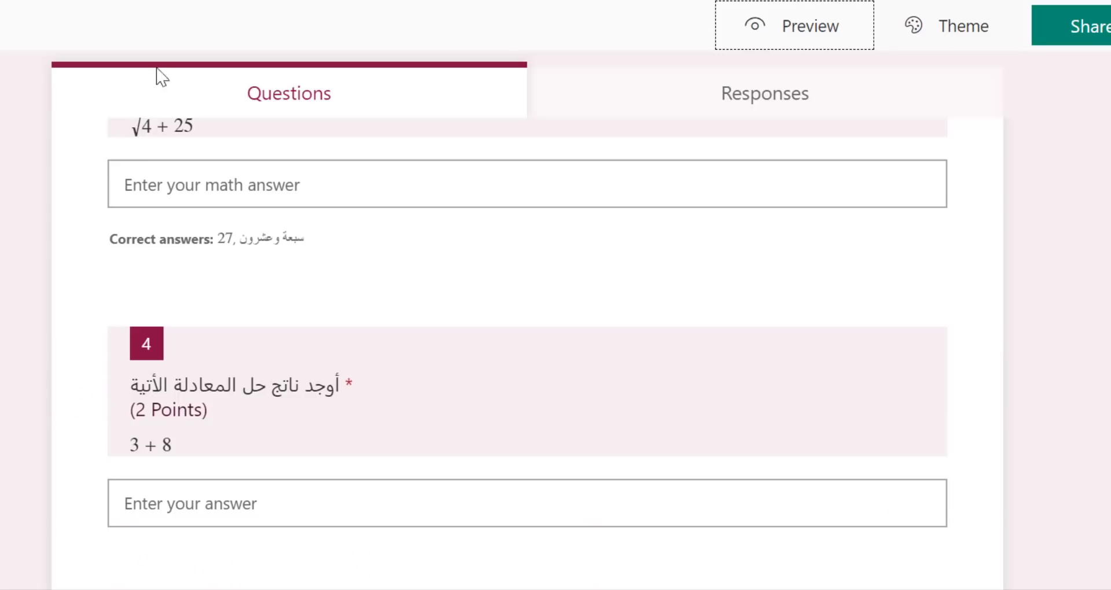
Step: Add a date question after question 5 with the text "متي دخلت الحملة الفرنسية مصر؟"
scroll(442, 443, "down", 10)
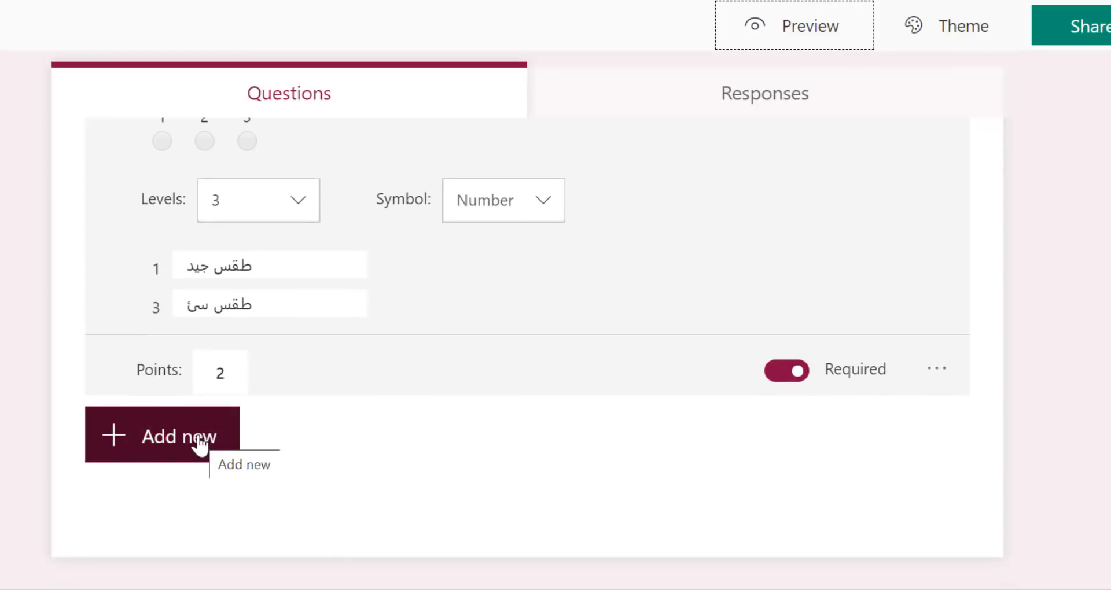
left_click(199, 446)
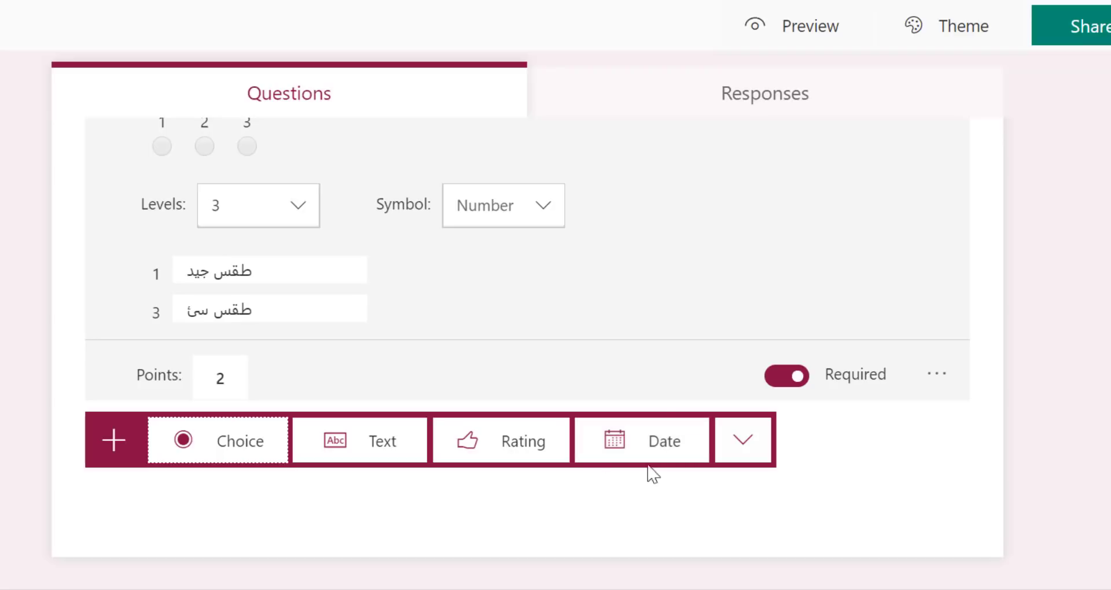
left_click(637, 449)
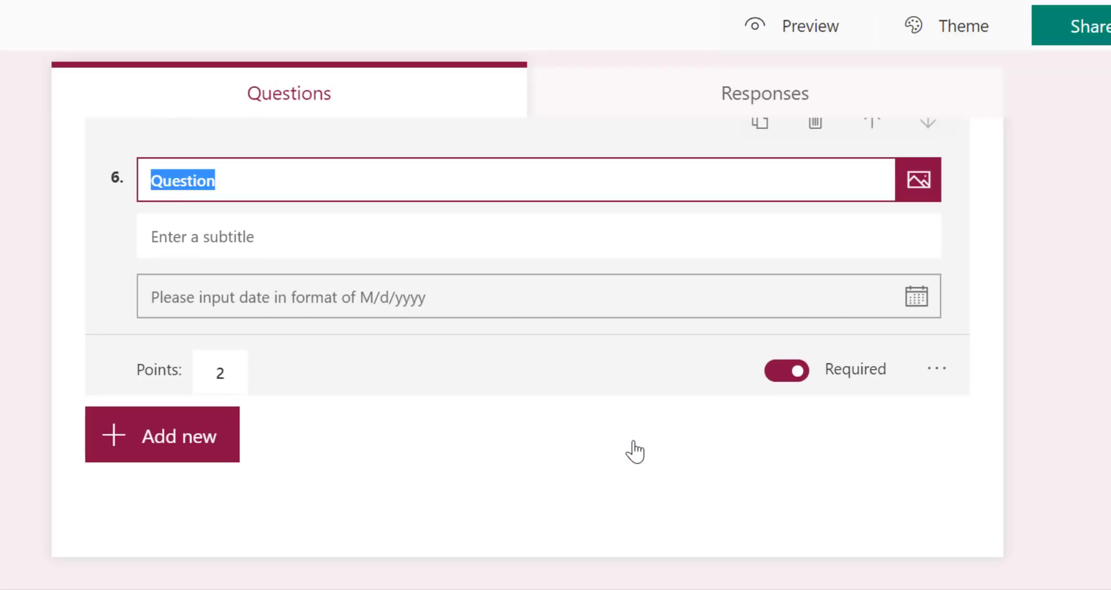
type("م")
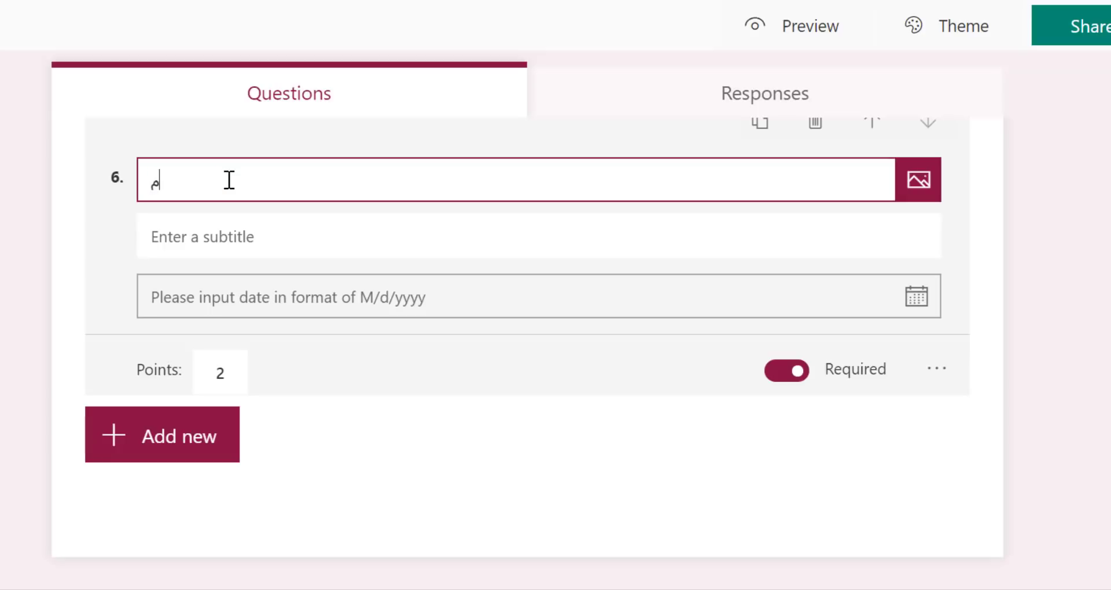
type("تي دخلت ال")
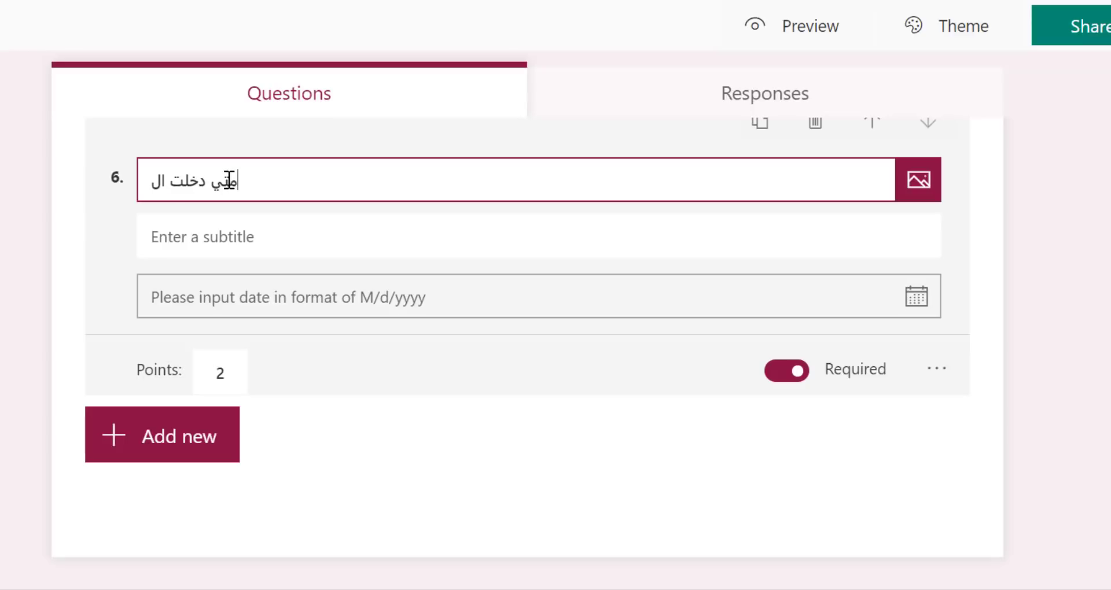
type("حملة ا")
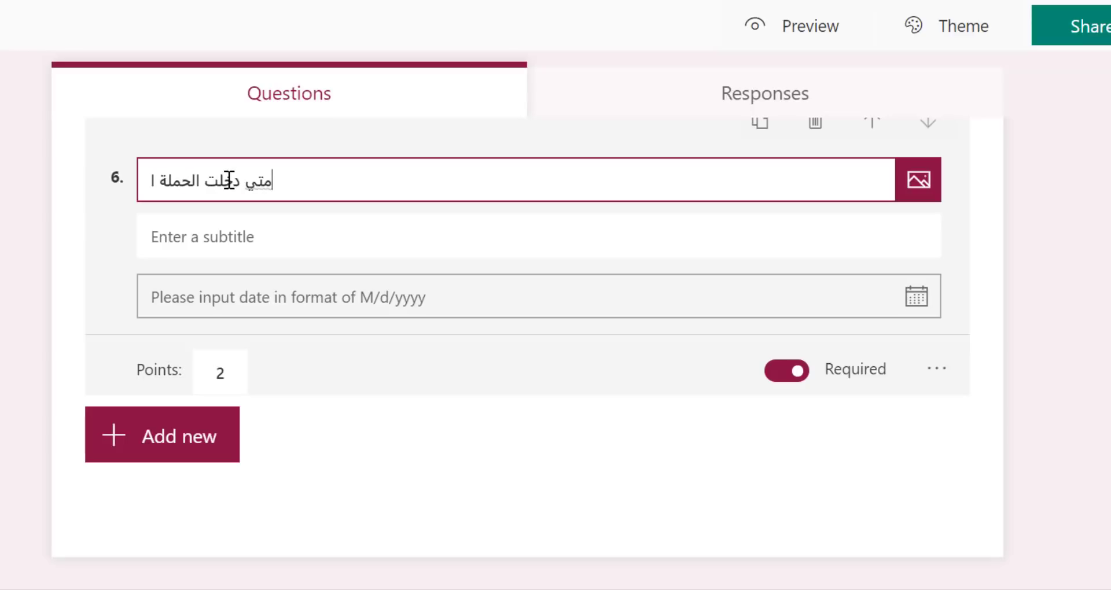
type("لفرنسية مصر")
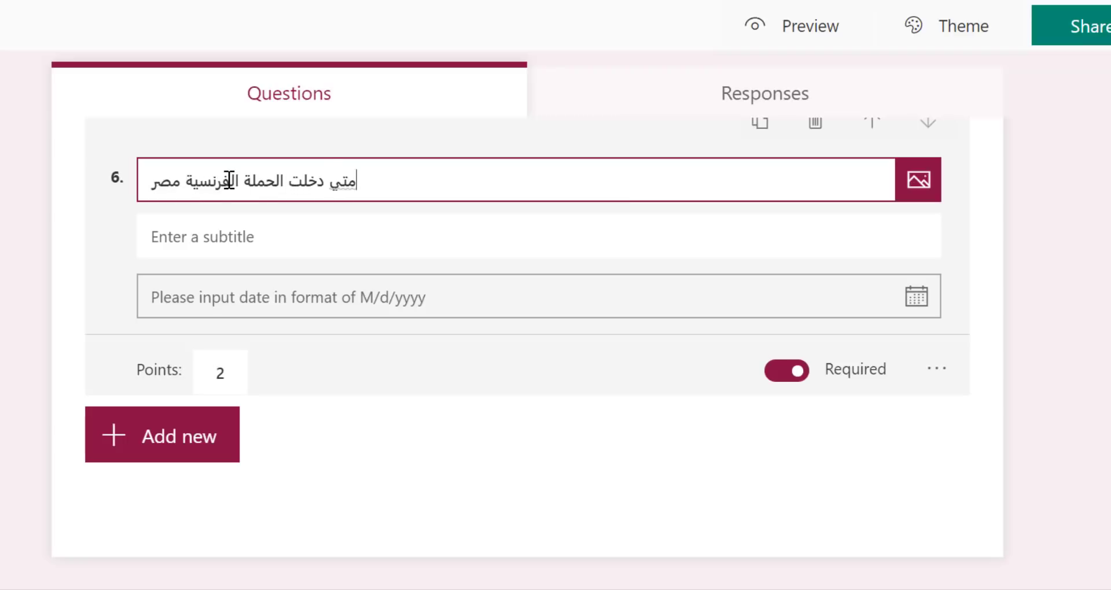
type("؟")
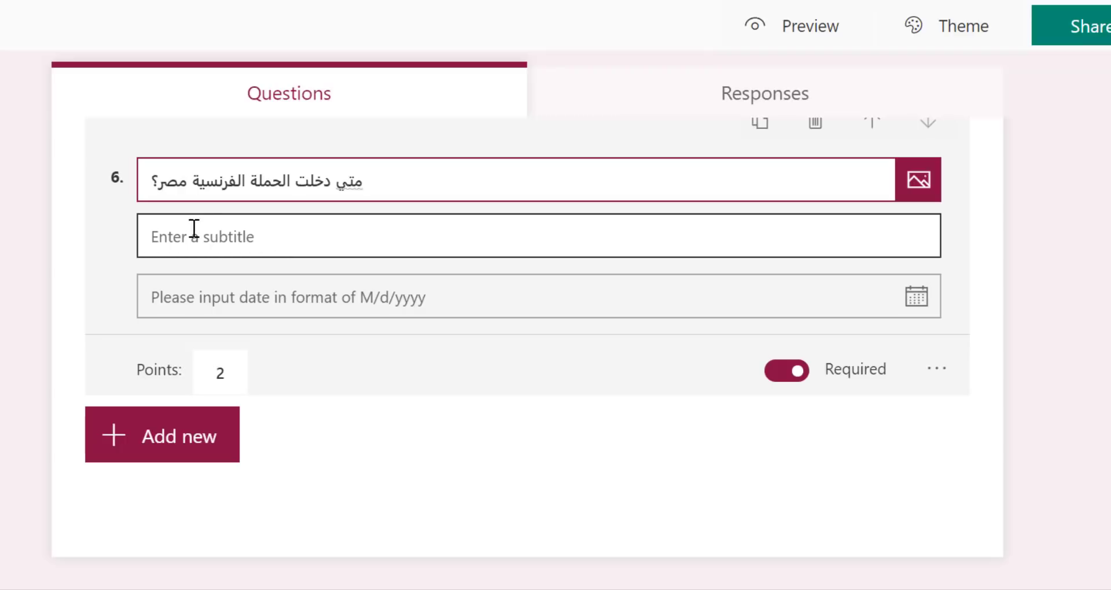
Step: Turn off the subtitle for question 6
left_click(938, 372)
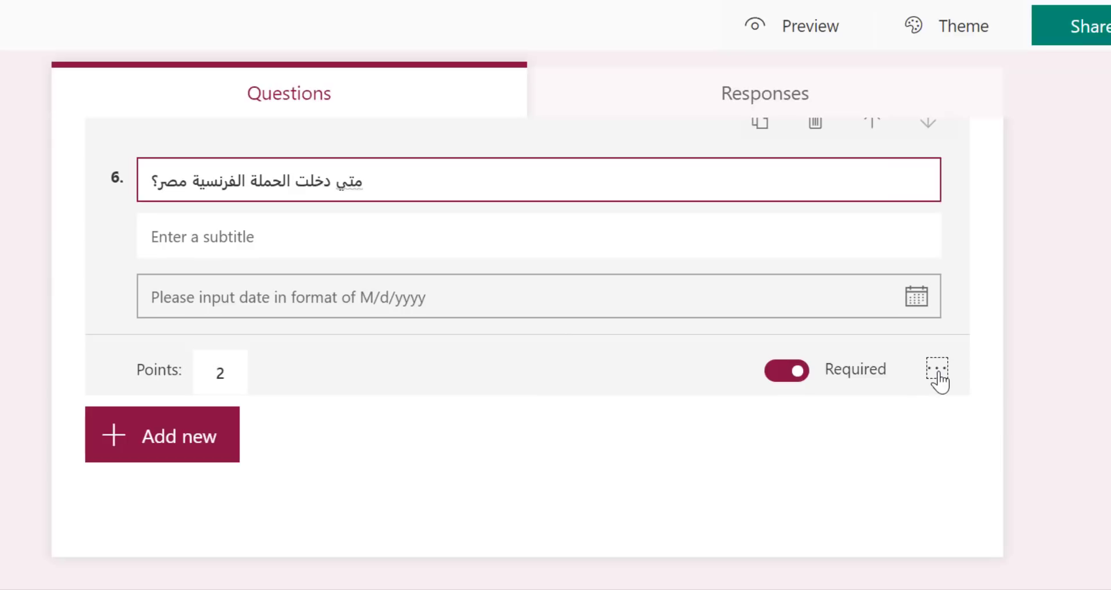
left_click(983, 411)
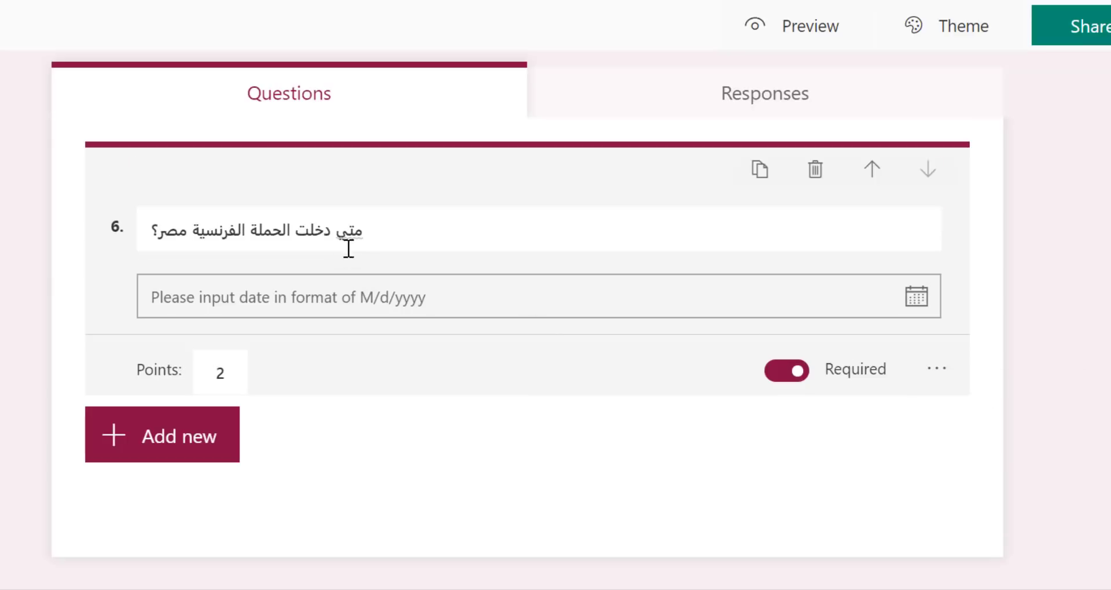
Step: Correct the spelling of question 6's first word so the text reads "متى دخلت الحملة الفرنسية مصر؟"
left_click(360, 228)
triple_click(358, 229)
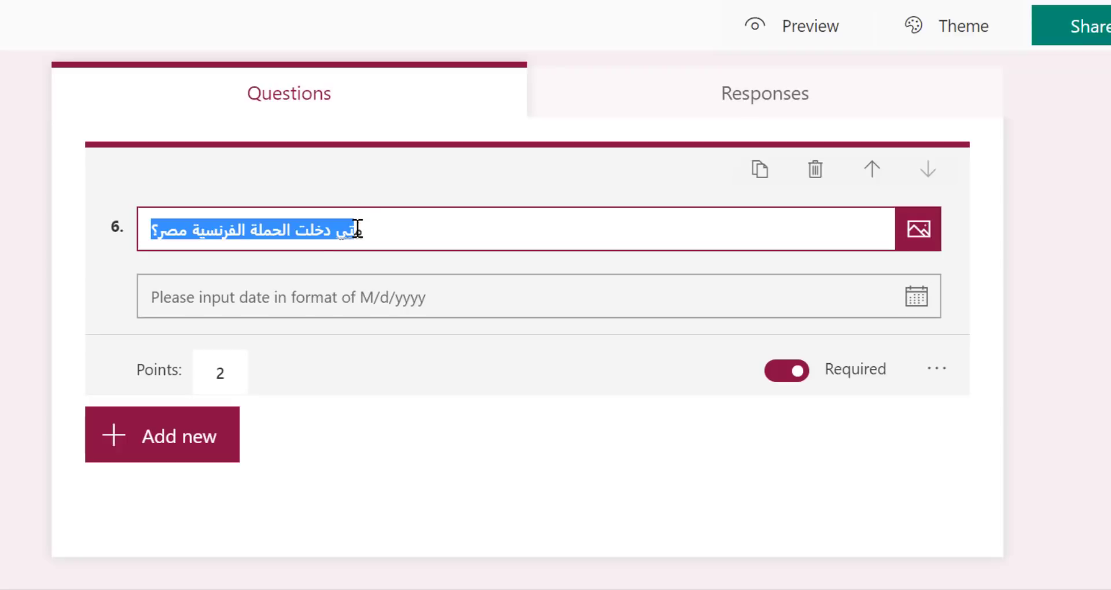
left_click(359, 228)
right_click(357, 231)
left_click(342, 230)
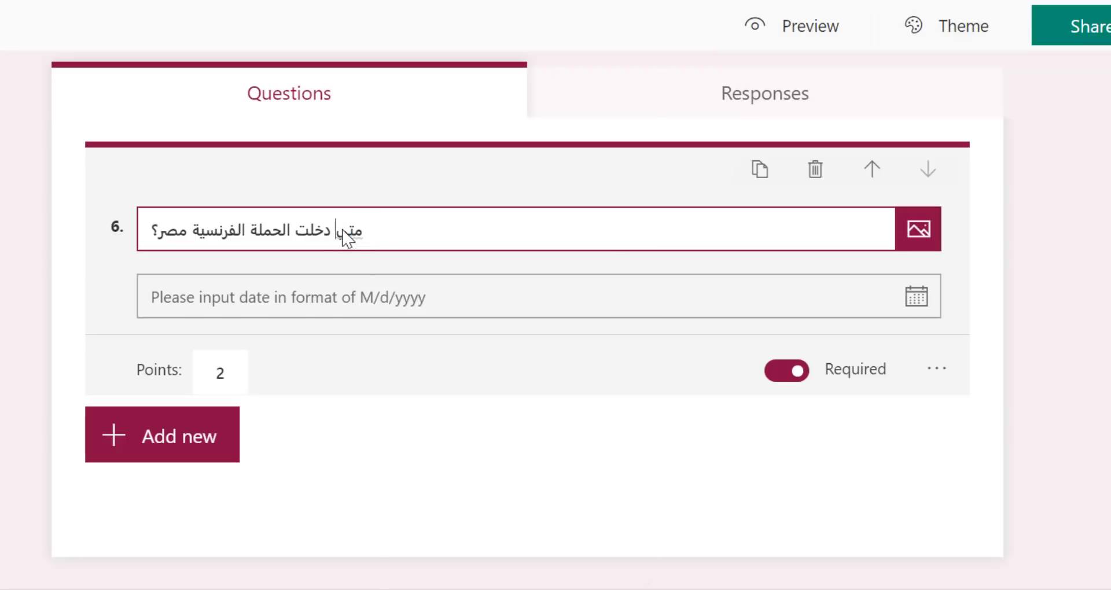
right_click(344, 231)
left_click(371, 248)
Step: Turn on the subtitle for question 6 and enter "صيغة التاريخ :يوم شهر سنة" as its text
left_click(931, 373)
left_click(943, 394)
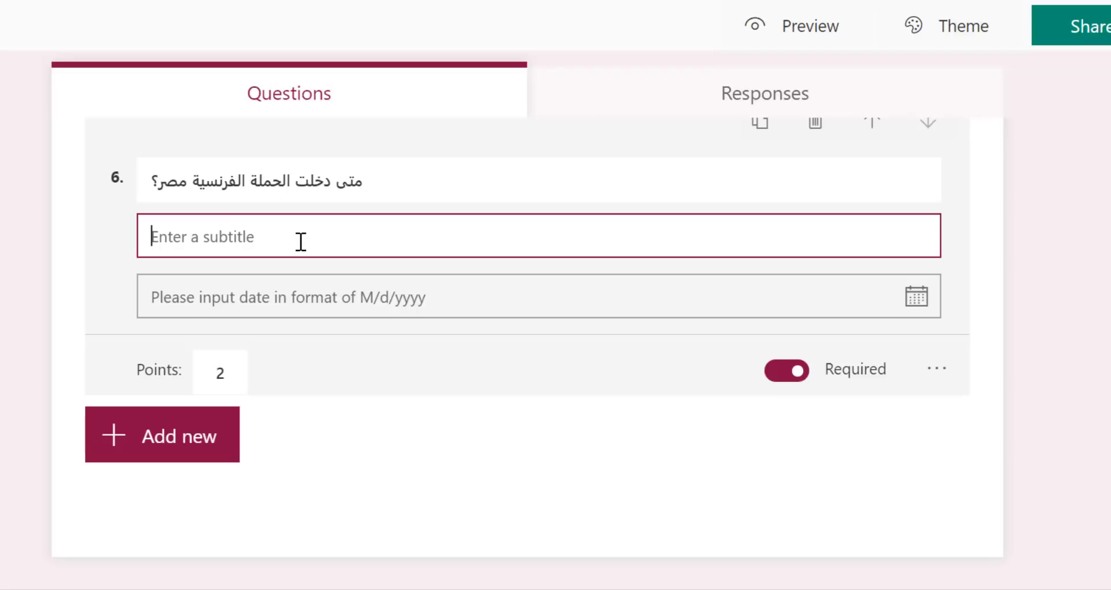
type("صي")
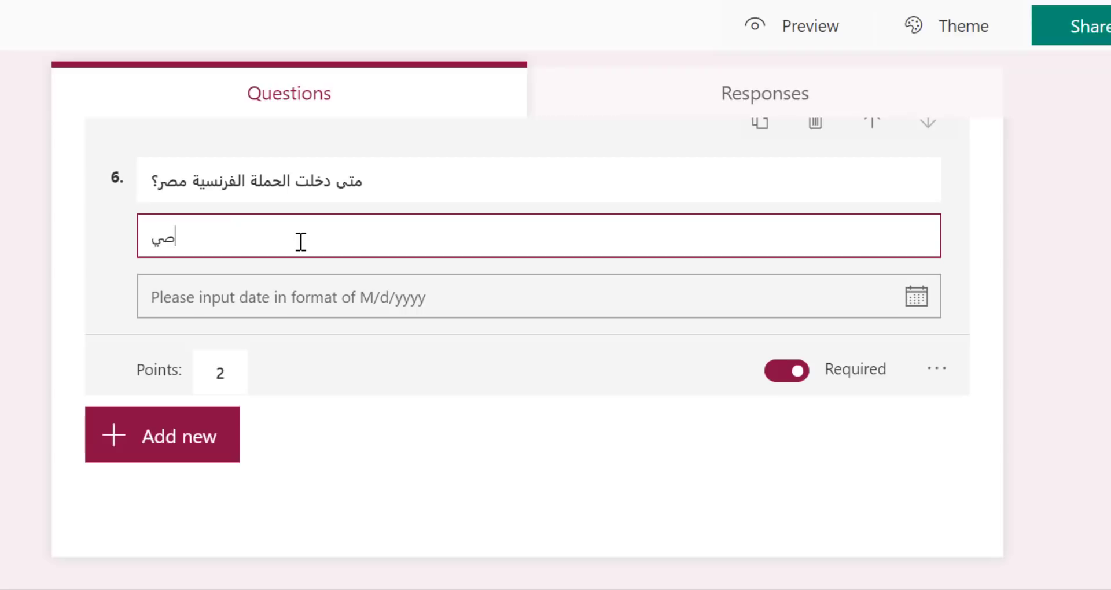
type("غة التاريخ ")
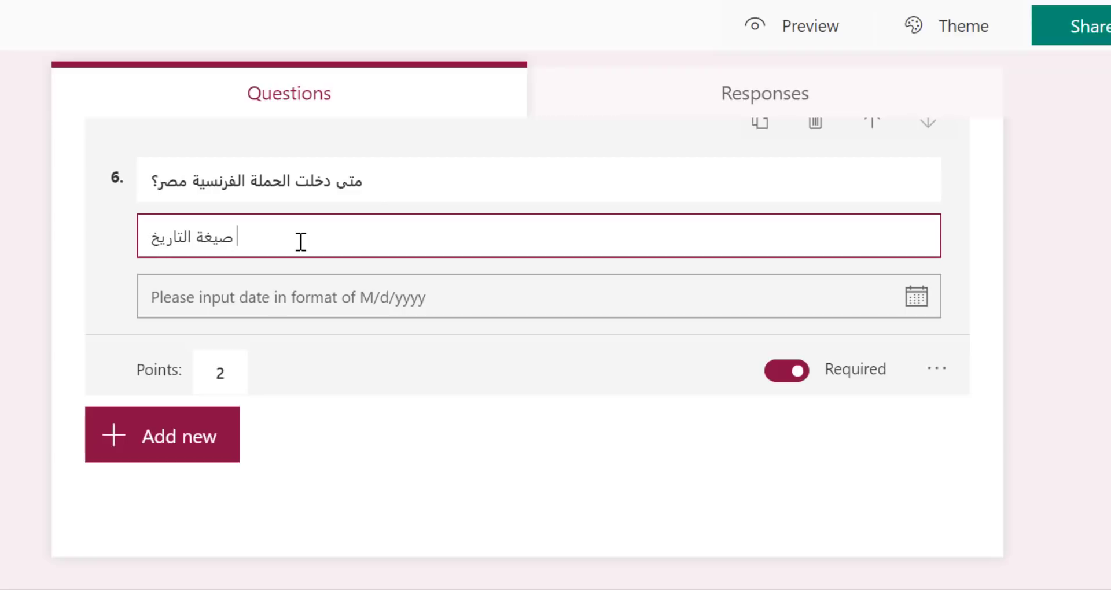
type(":يوم ش")
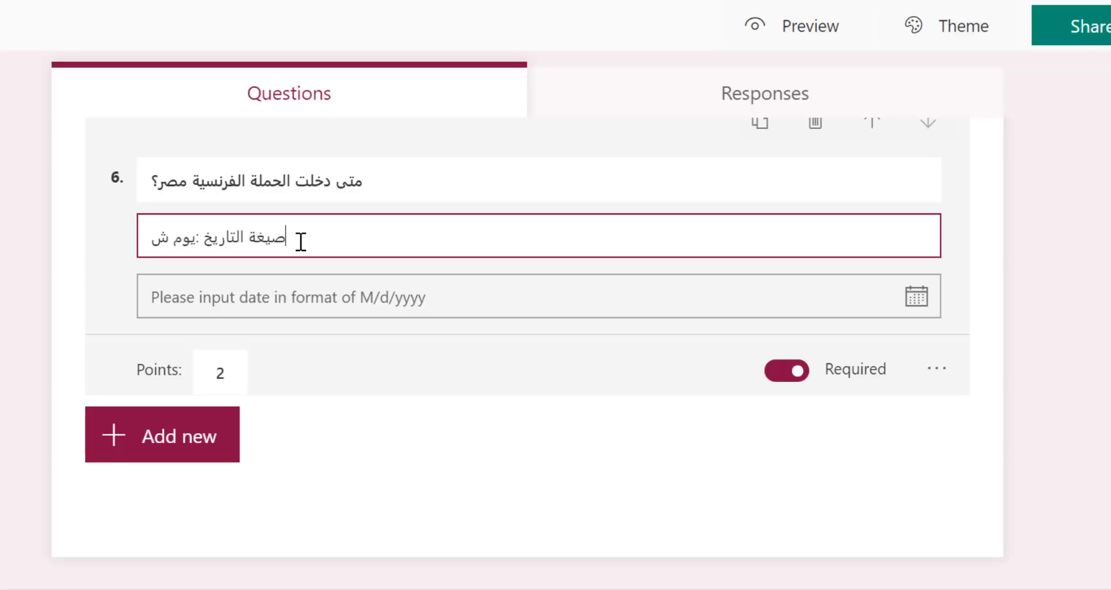
type("هر سنة")
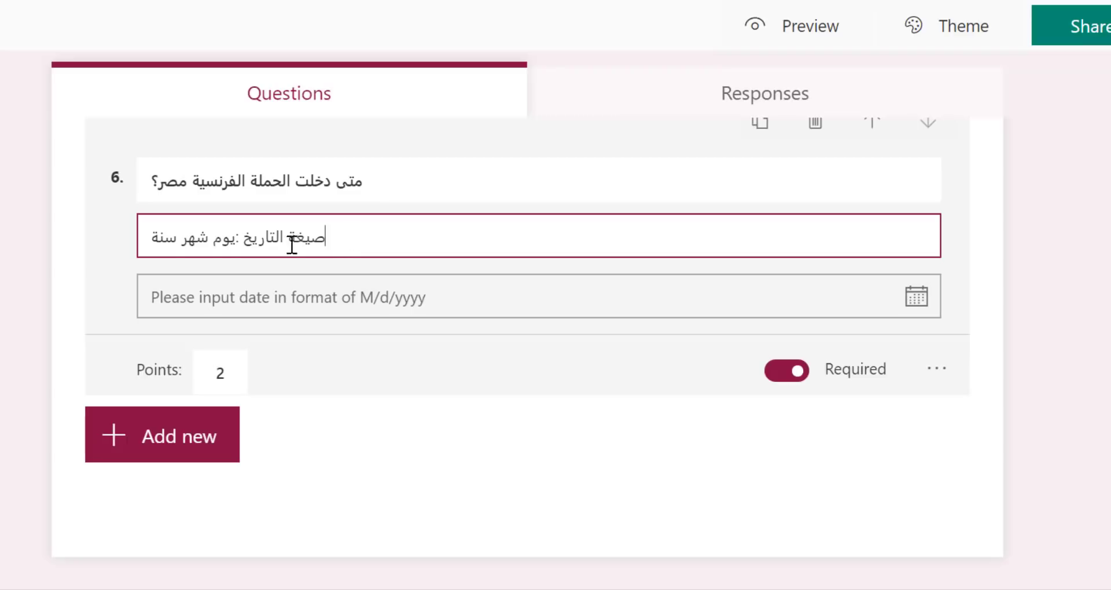
Step: Clear question 6's subtitle text and turn its subtitle off
key("ctrl+a")
key("BackSpace")
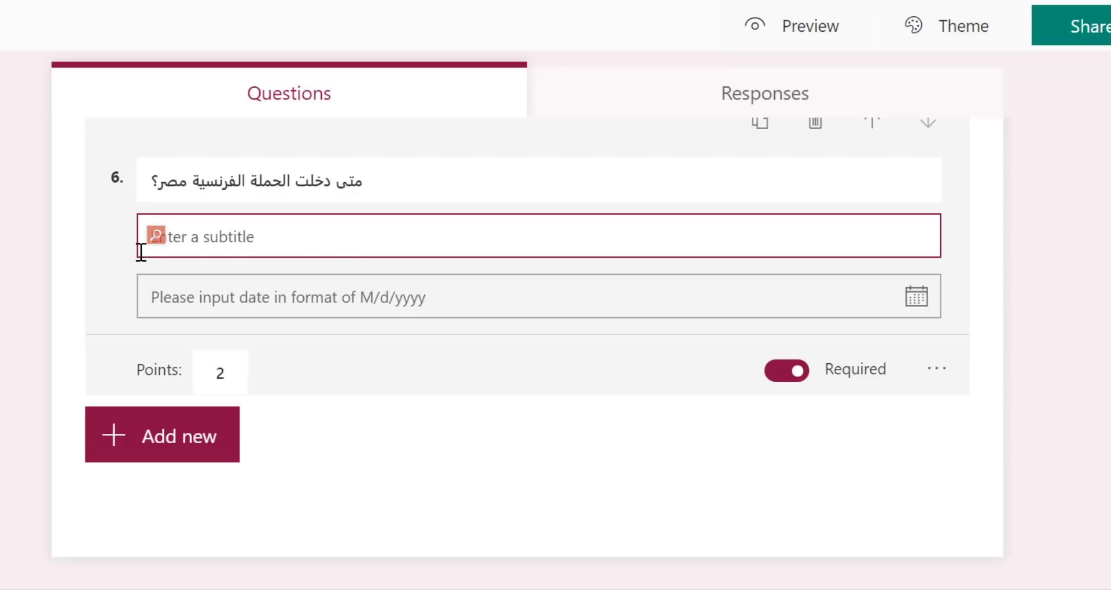
left_click(936, 370)
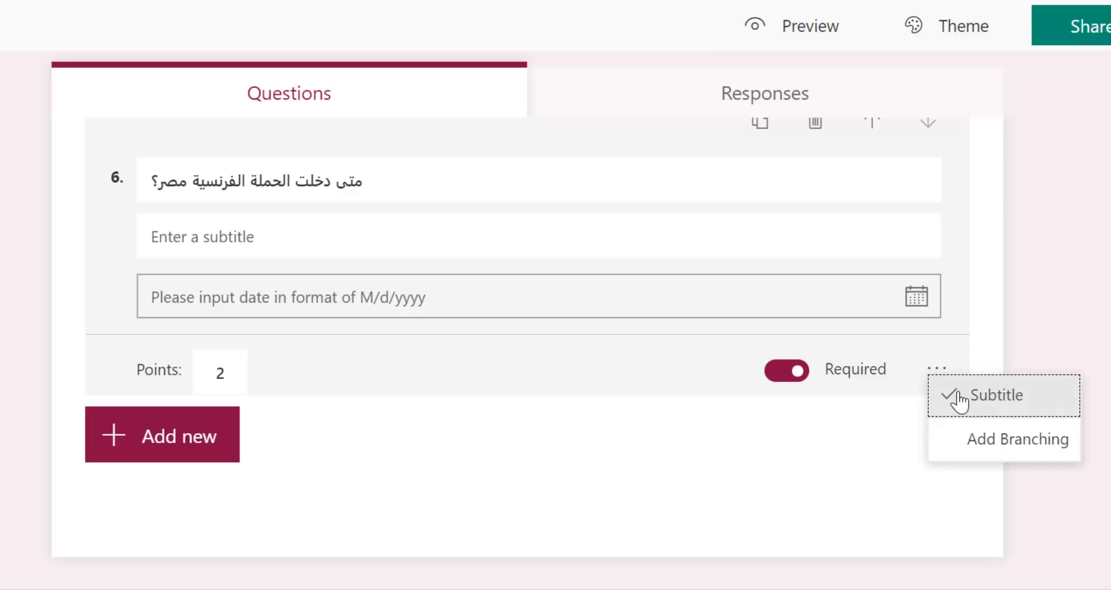
left_click(959, 399)
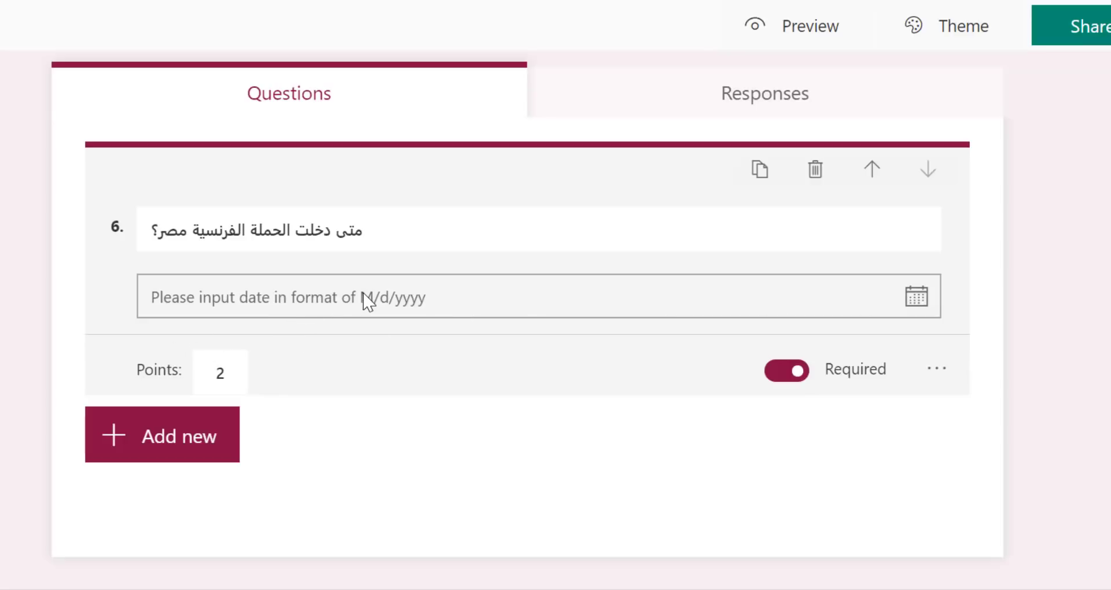
Step: Examine the points and correct-answer settings of questions 1, 2 and 3 and compare them with date question 6
left_click_drag(229, 382, 216, 373)
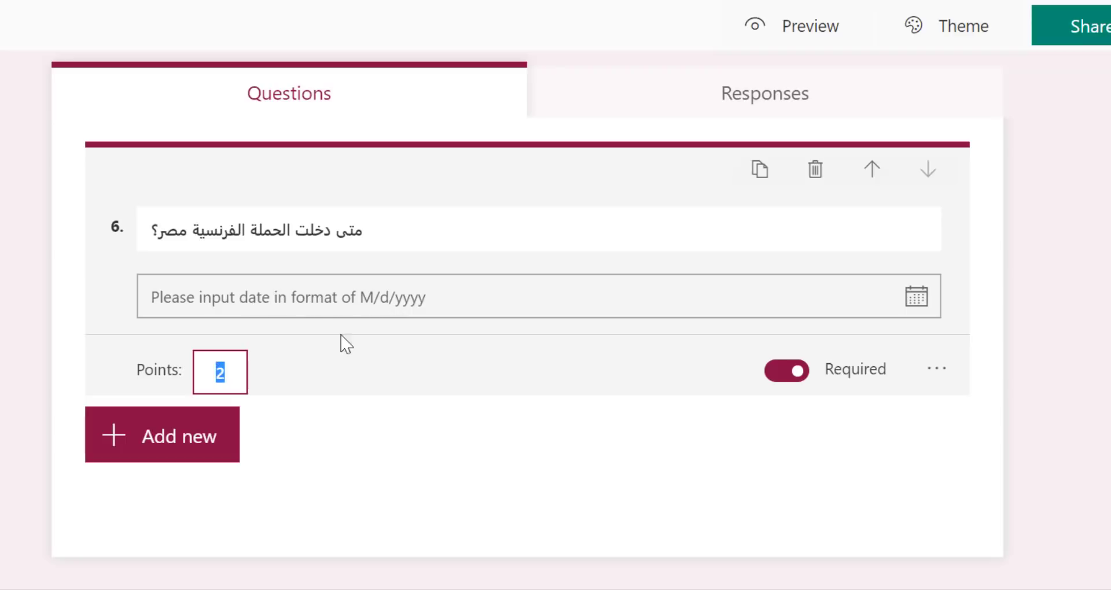
scroll(364, 296, "up", 10)
scroll(364, 295, "up", 10)
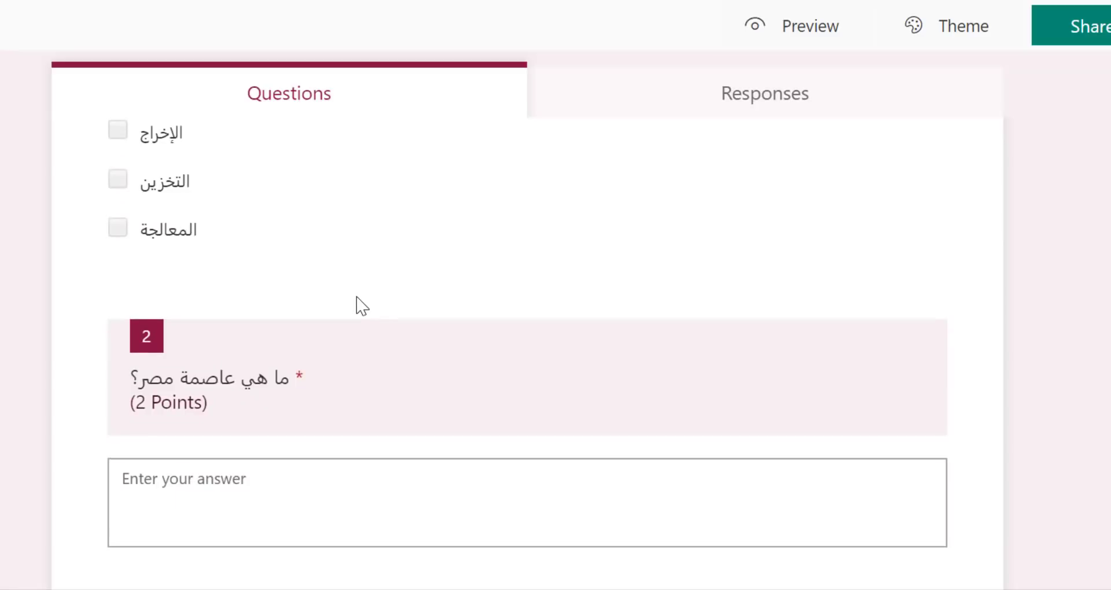
scroll(359, 303, "down", 5)
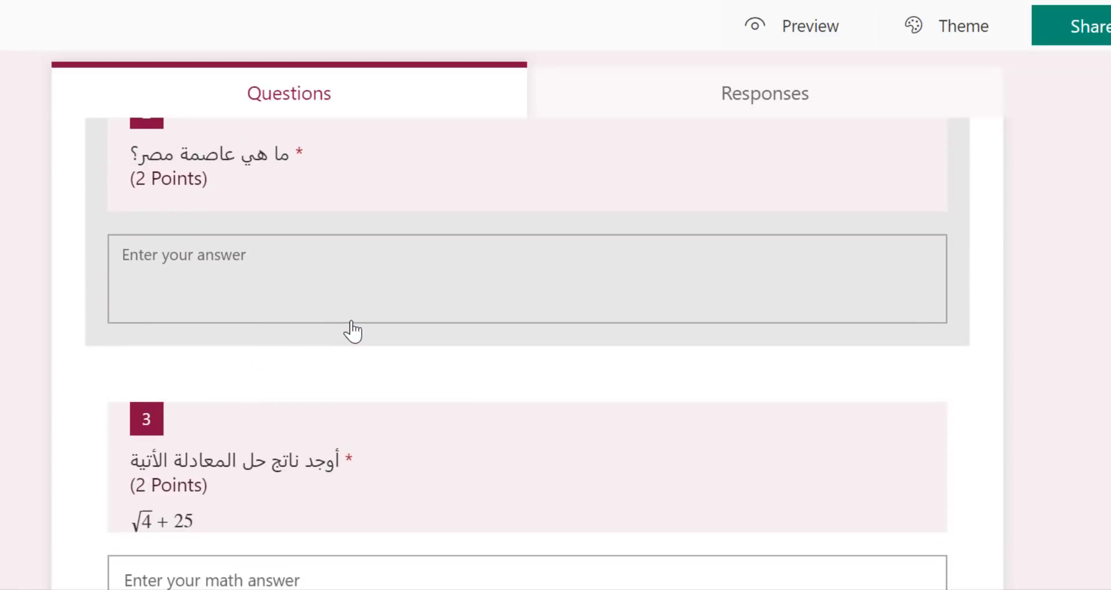
left_click(379, 273)
scroll(408, 382, "down", 3)
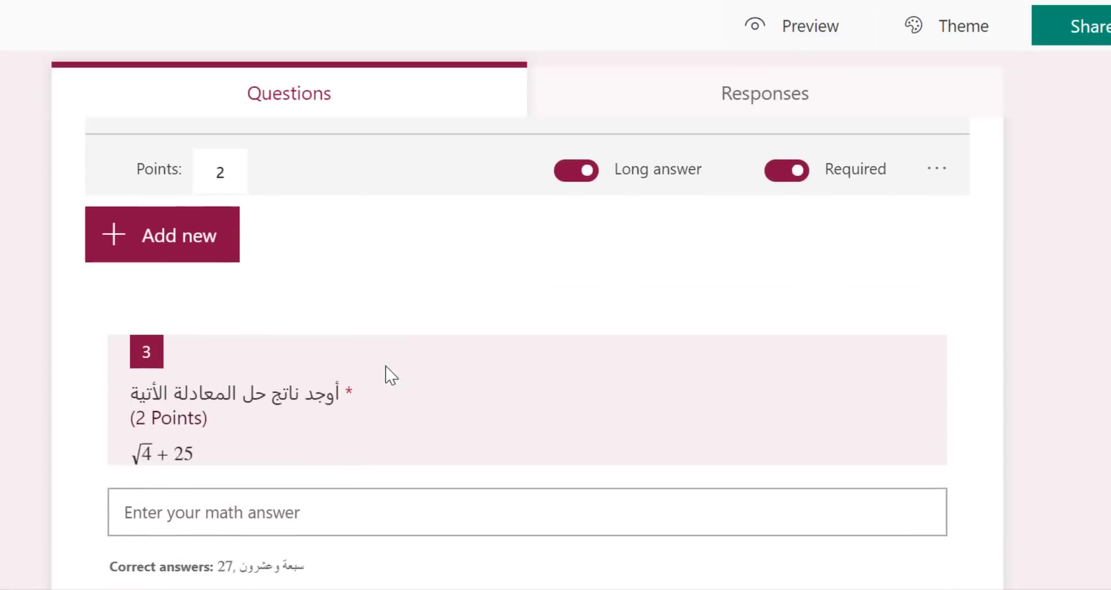
scroll(384, 373, "up", 10)
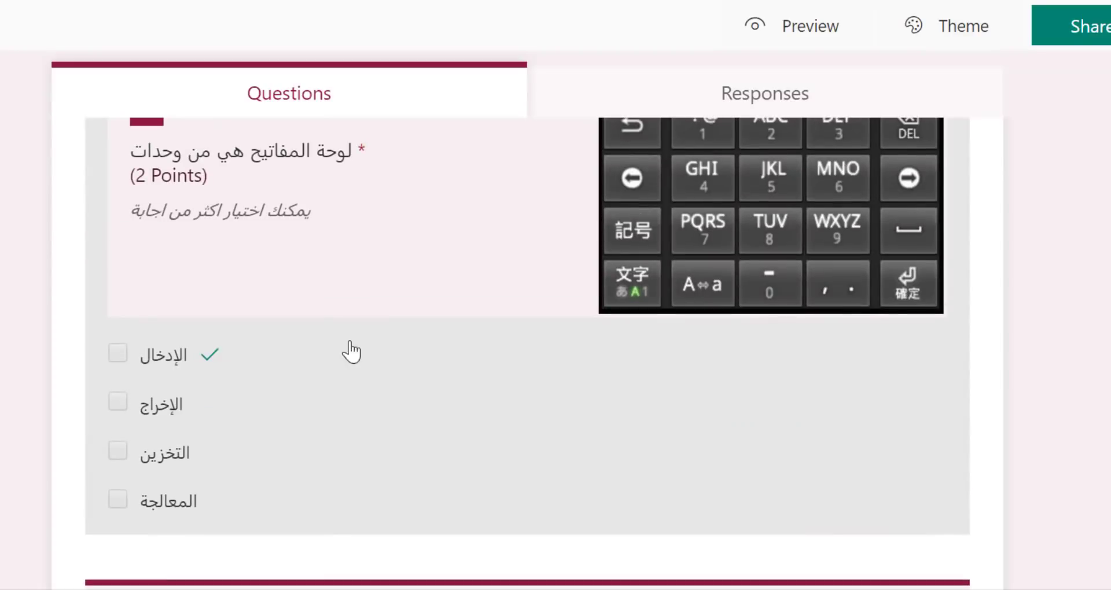
left_click(394, 420)
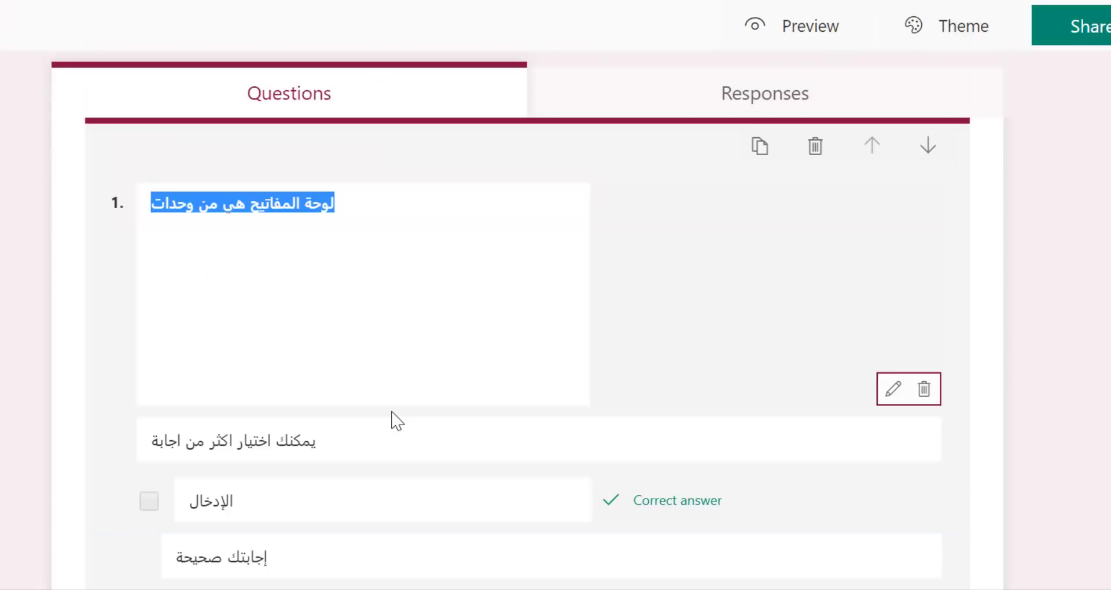
scroll(402, 389, "down", 5)
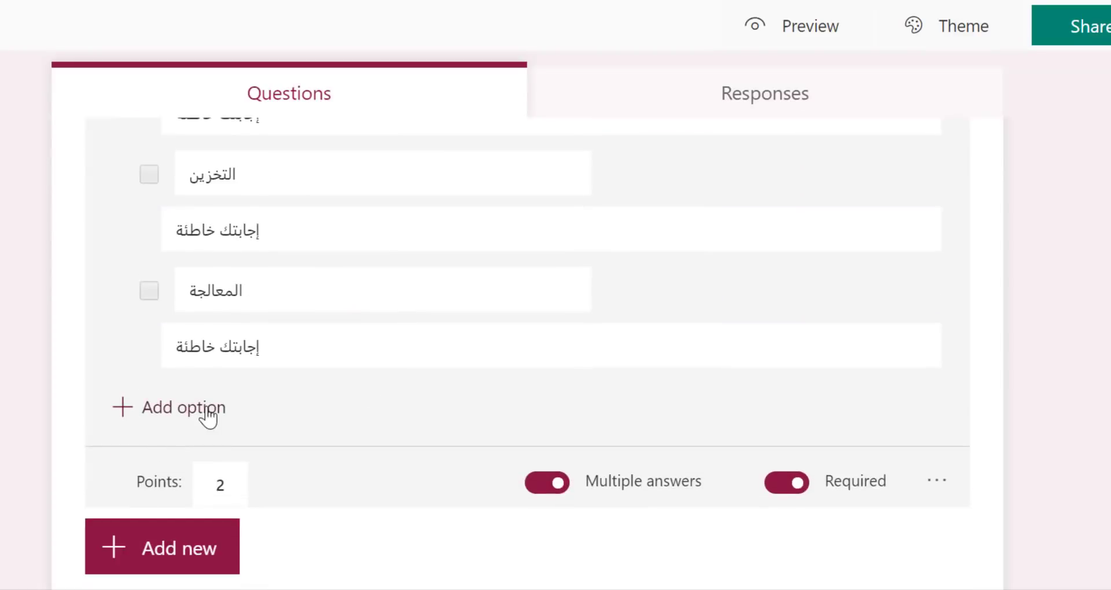
scroll(434, 353, "up", 5)
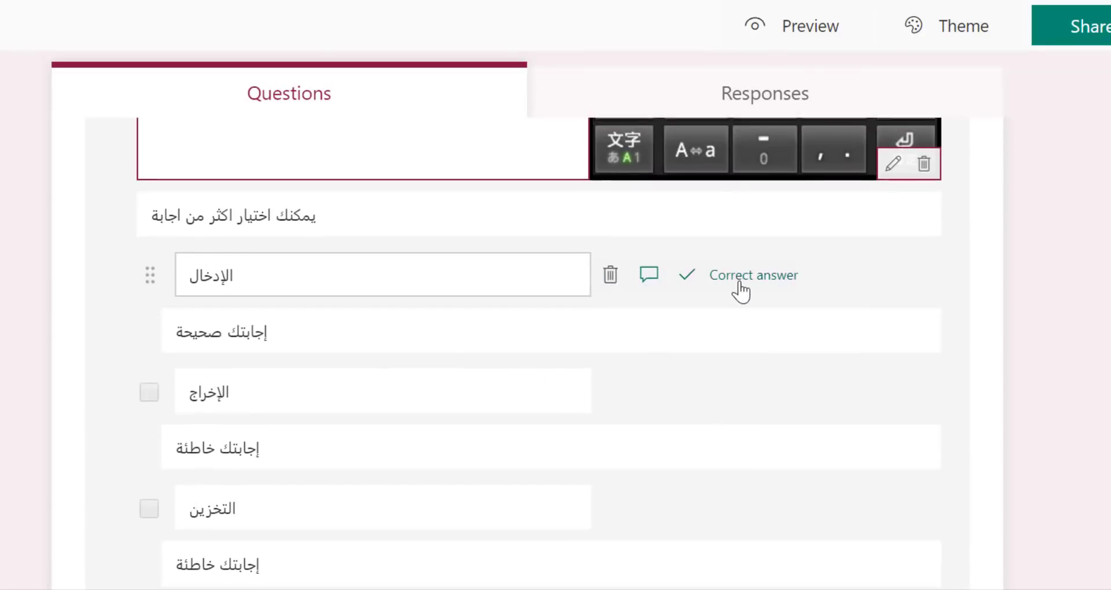
scroll(723, 298, "down", 15)
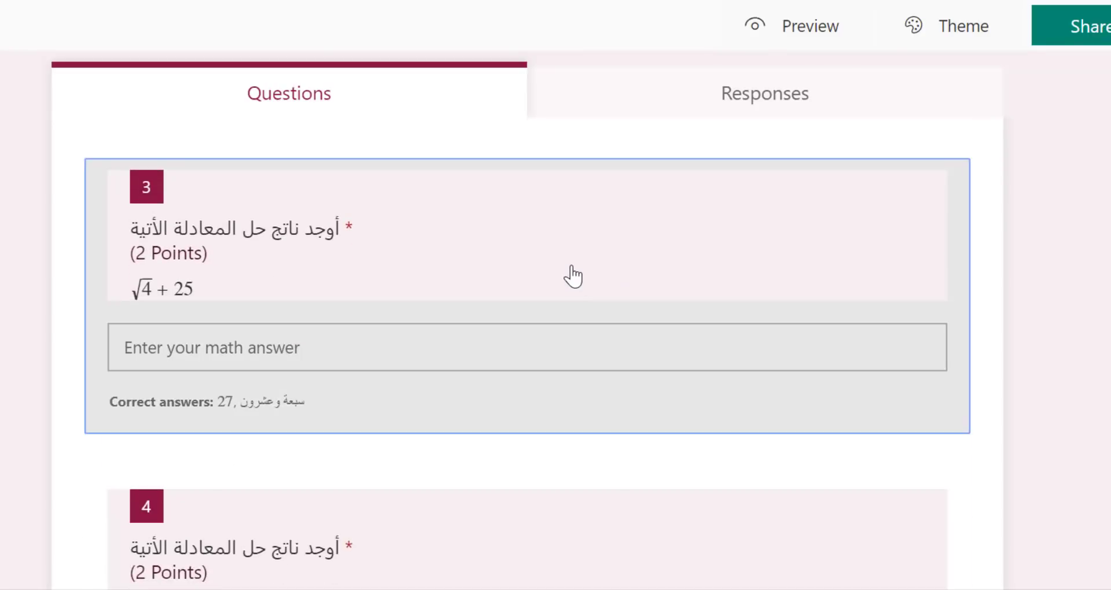
left_click(571, 276)
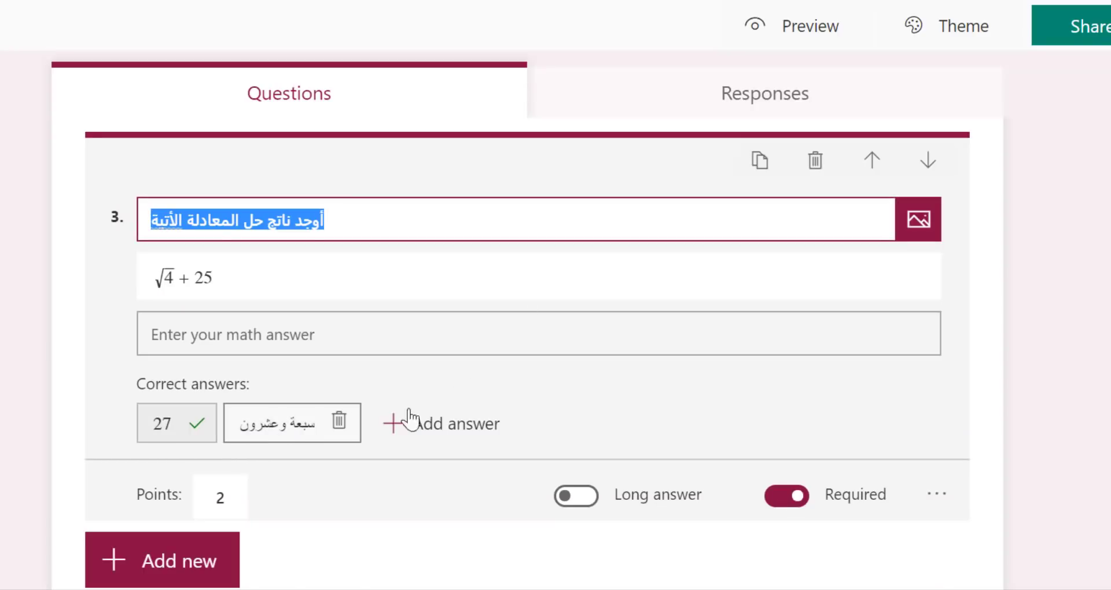
scroll(518, 439, "down", 10)
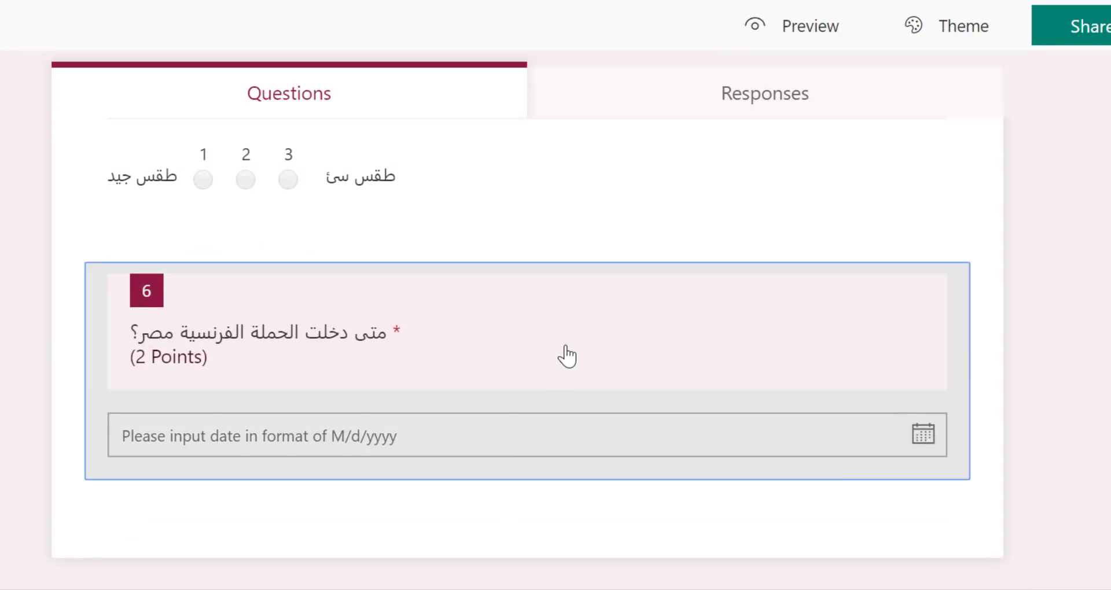
left_click(568, 353)
scroll(496, 434, "down", 2)
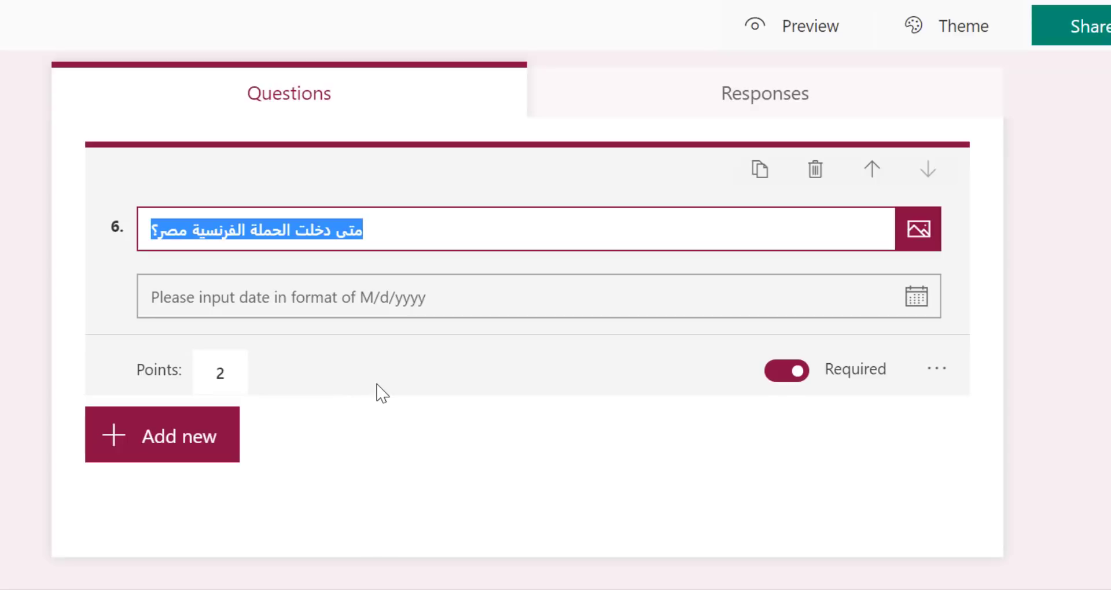
Step: Review the rating and date questions again and compare them with the points and answer settings of question 2
scroll(425, 373, "up", 5)
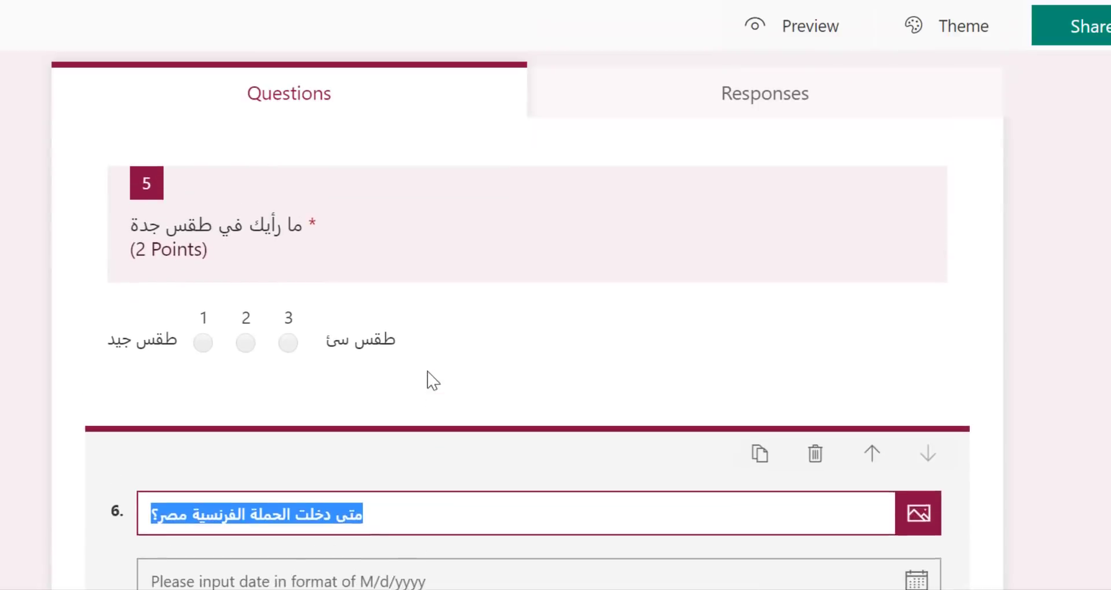
scroll(342, 445, "down", 5)
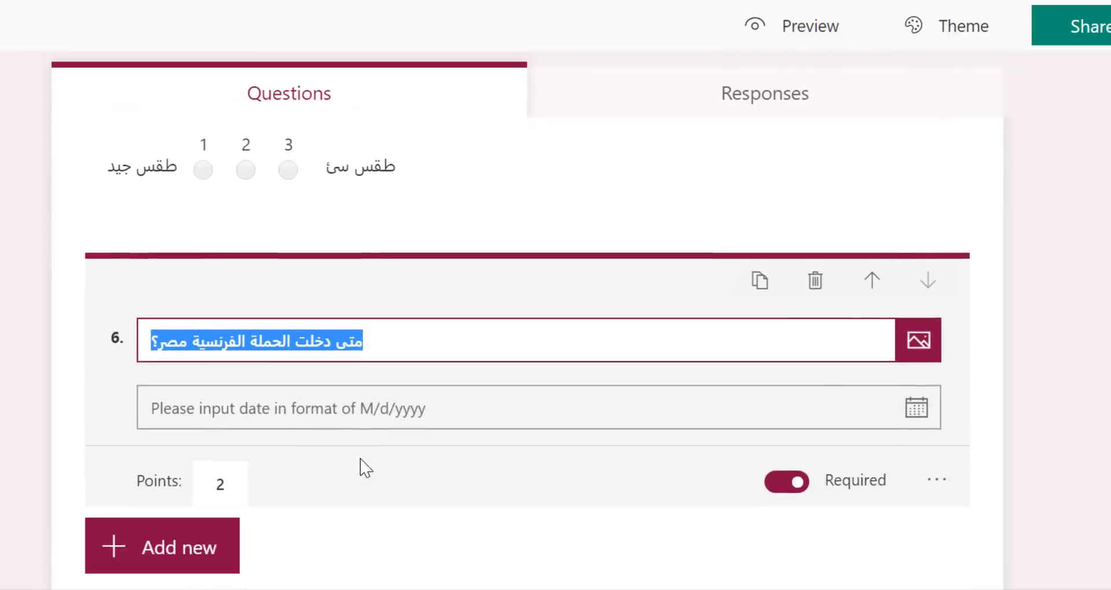
scroll(355, 364, "up", 10)
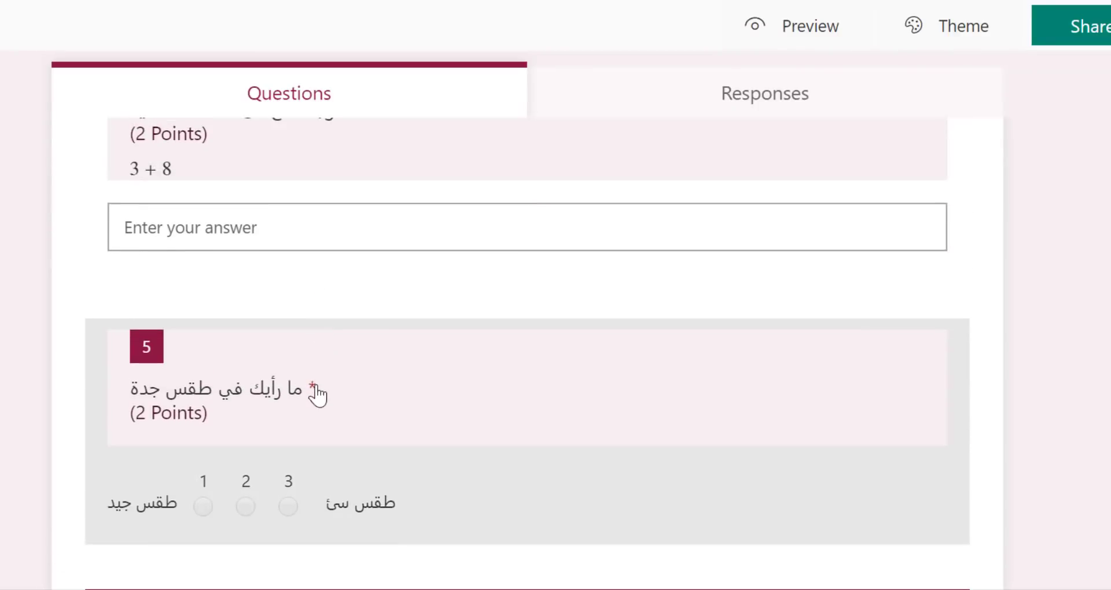
scroll(315, 486, "up", 2)
scroll(317, 512, "down", 4)
scroll(322, 497, "up", 10)
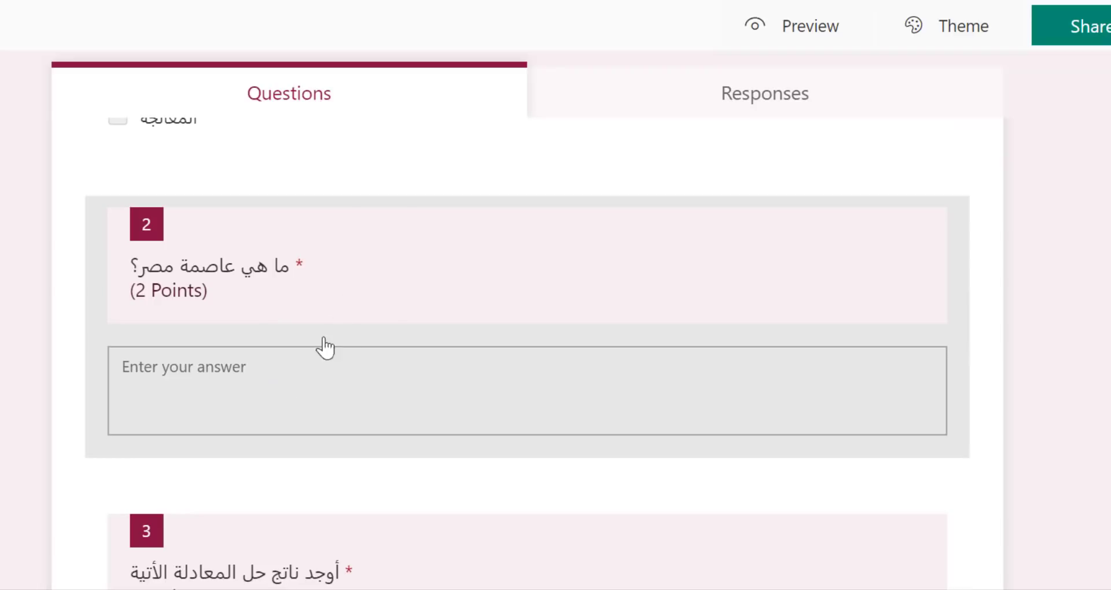
left_click(431, 285)
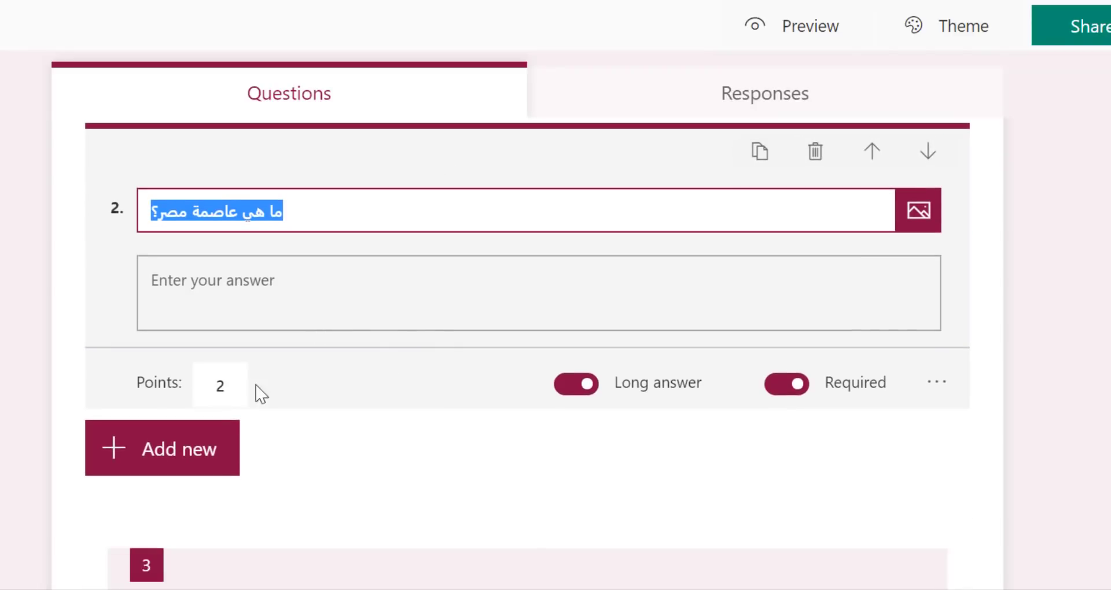
scroll(526, 440, "down", 15)
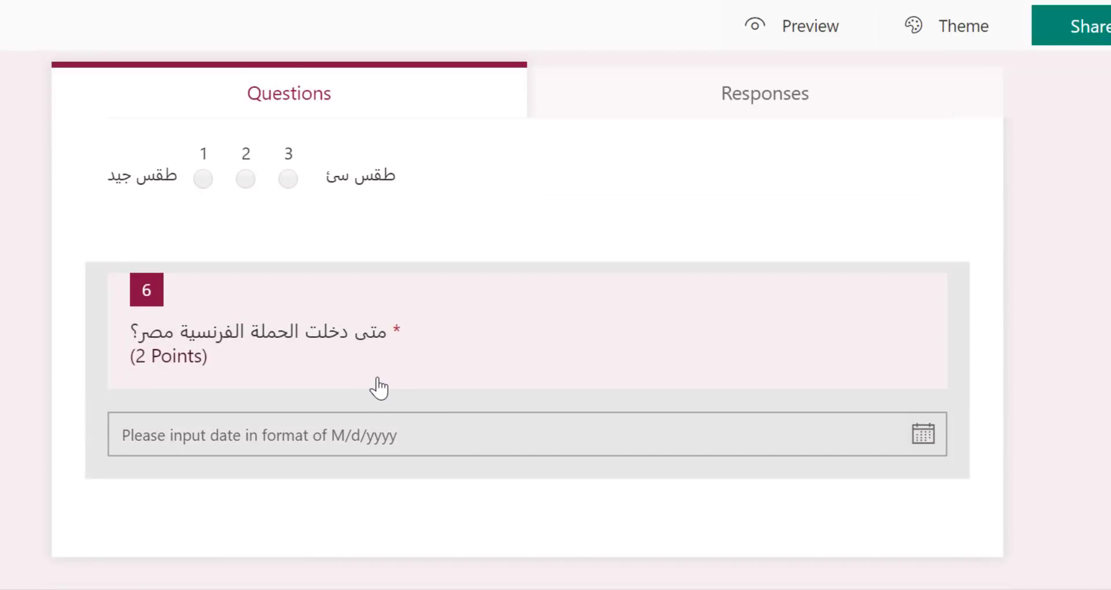
scroll(379, 388, "up", 12)
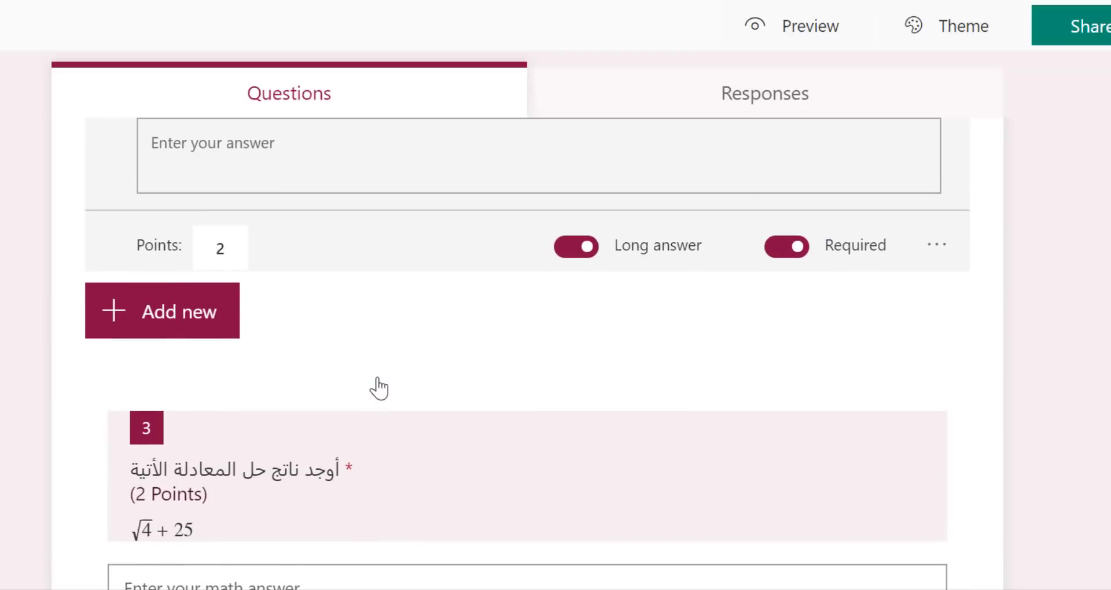
scroll(446, 421, "down", 12)
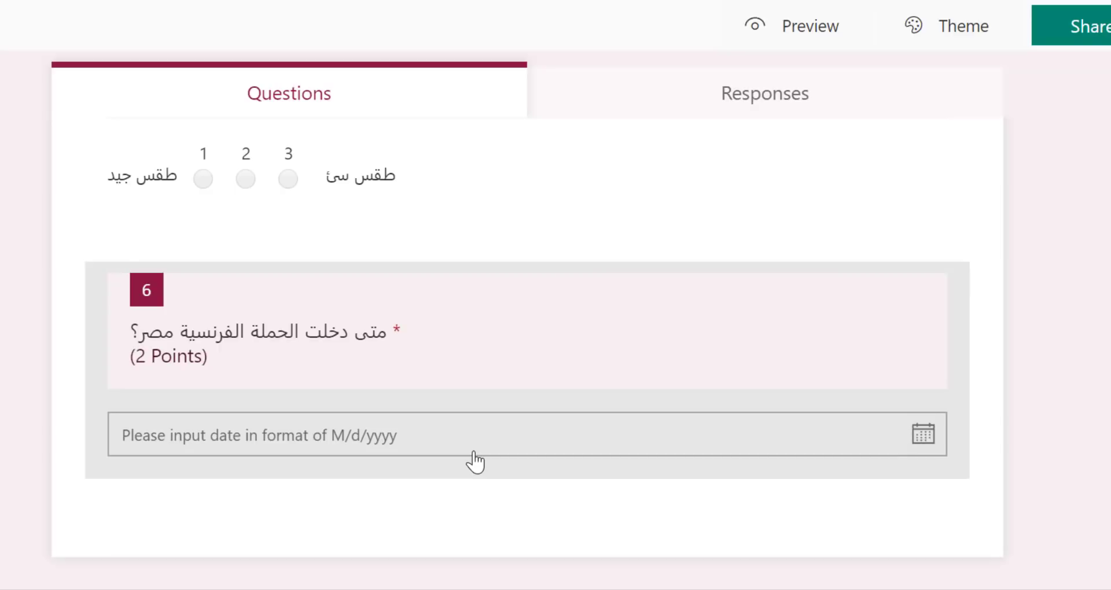
scroll(484, 509, "up", 2)
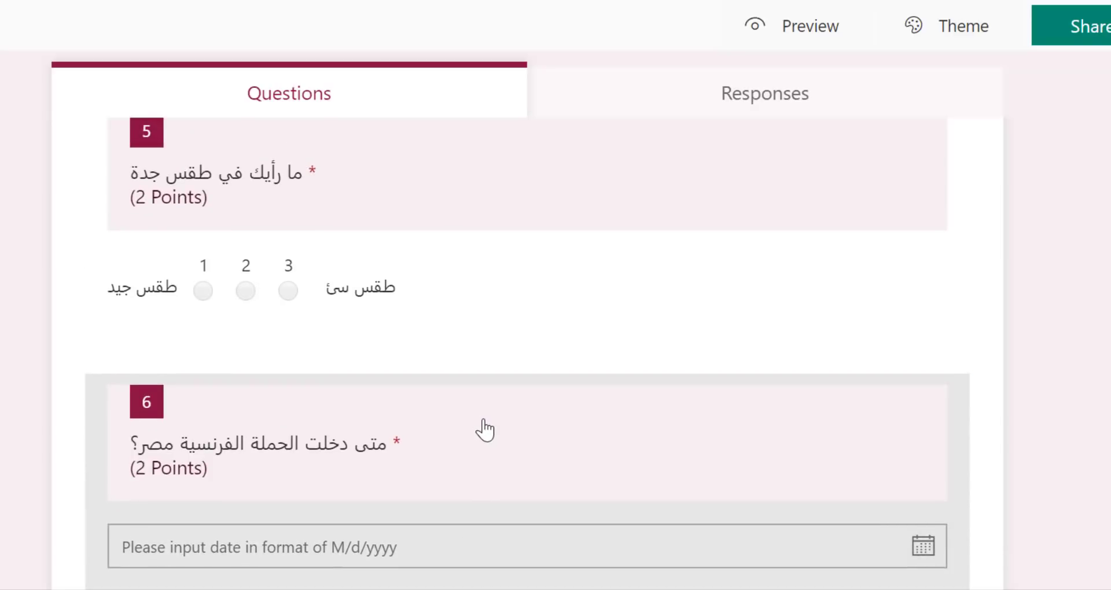
Step: Add a ranking question after question 6 and look over its default options
left_click(485, 430)
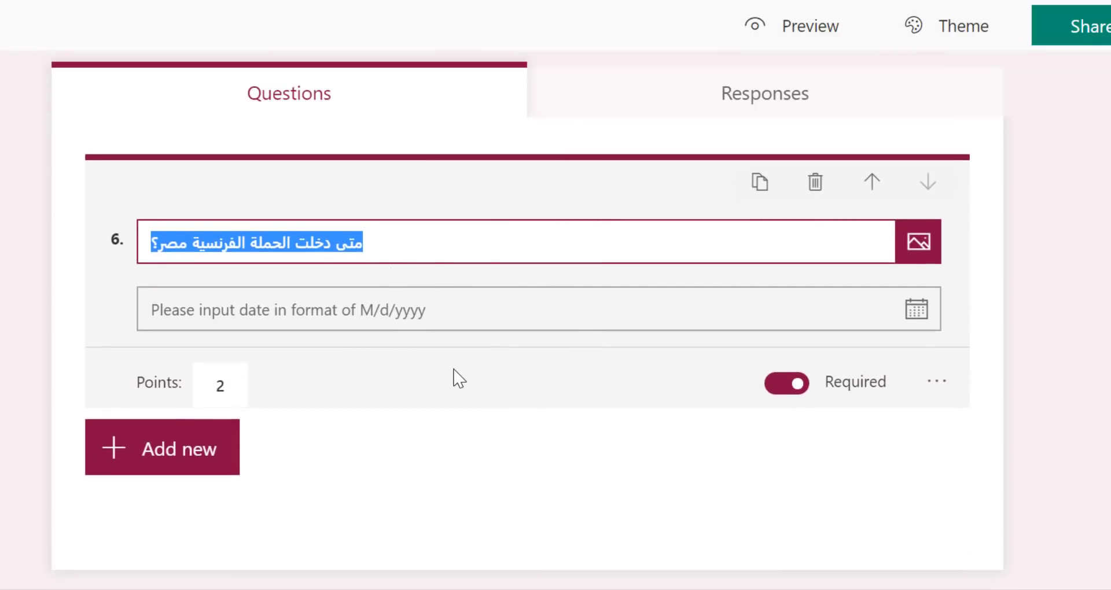
left_click(208, 457)
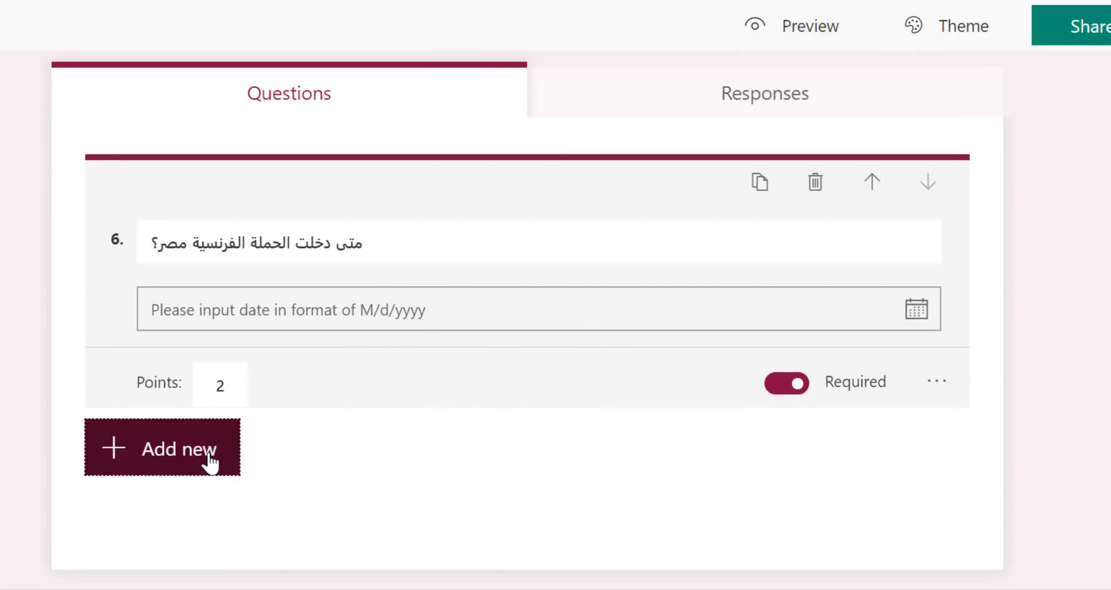
left_click(739, 449)
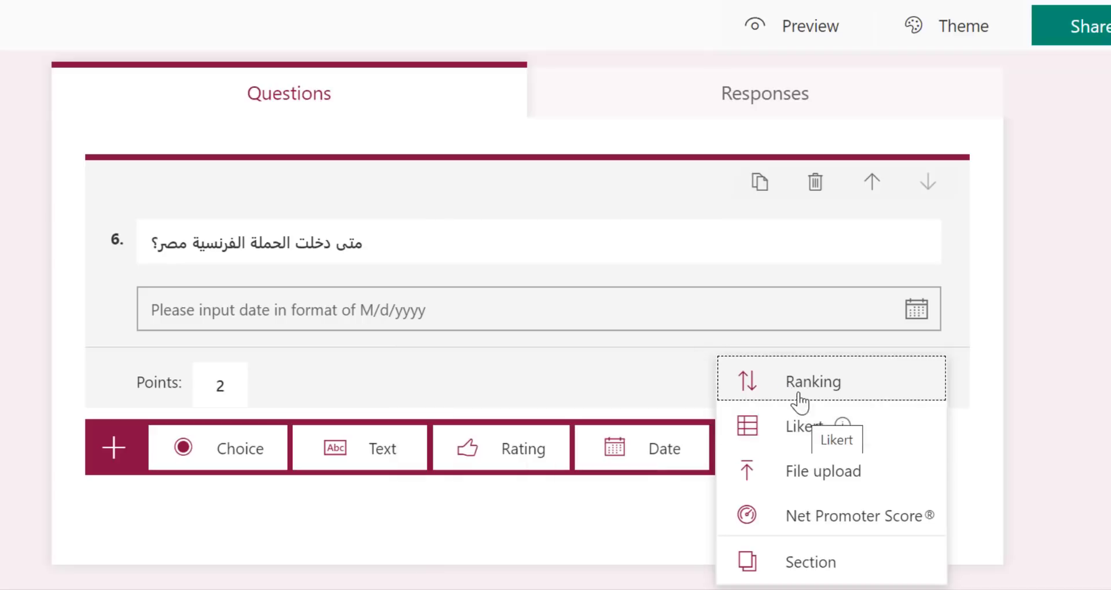
left_click(797, 383)
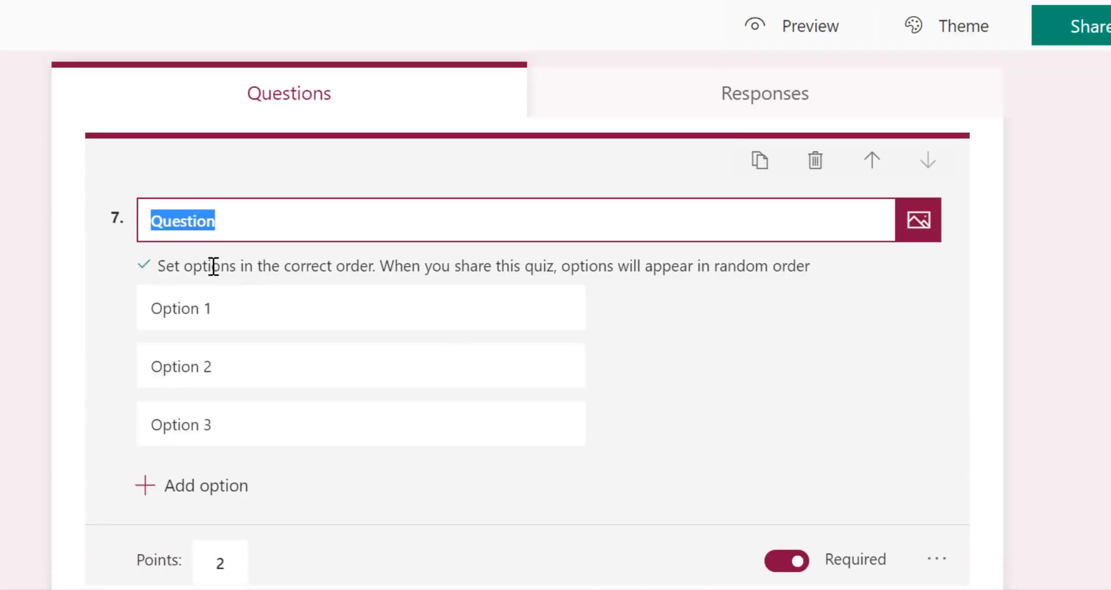
scroll(261, 429, "down", 2)
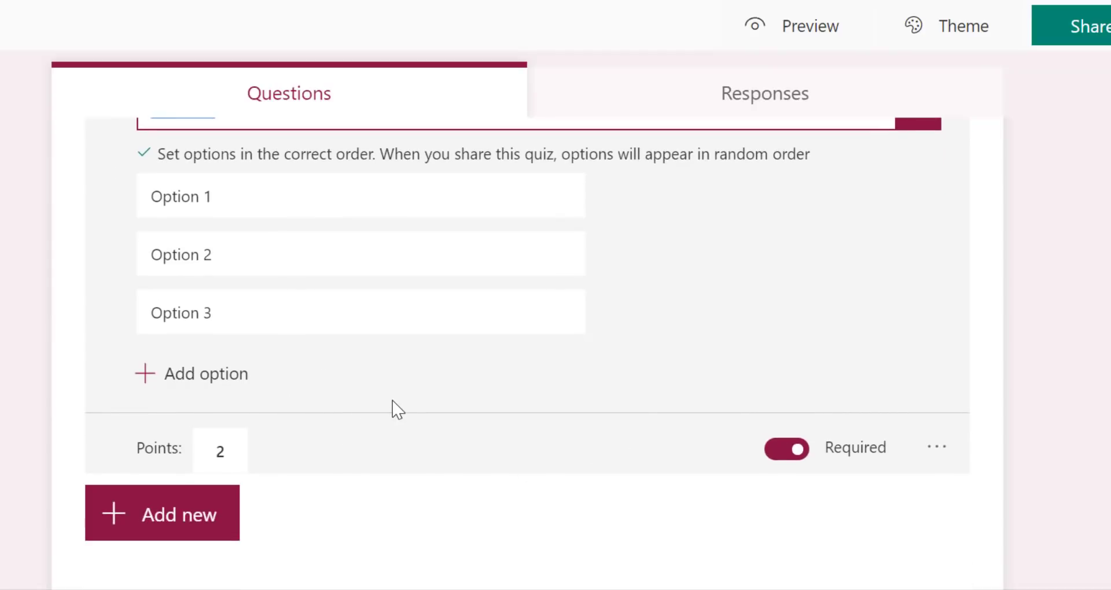
scroll(391, 409, "up", 2)
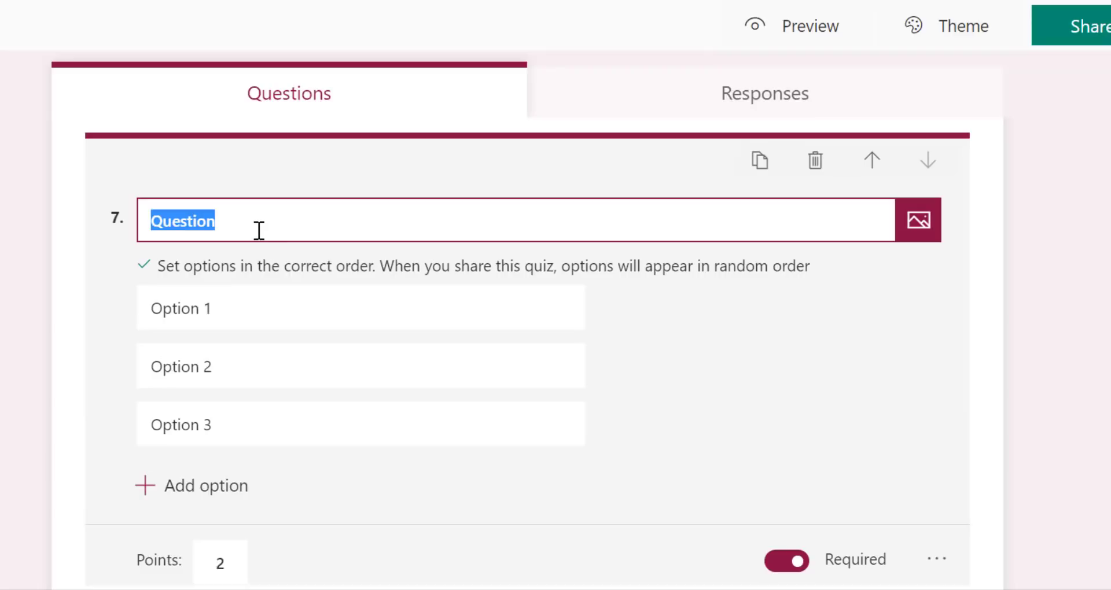
Step: Enter "قيم مستوي التدريس في مصر" as the title of ranking question 7
type("قيم")
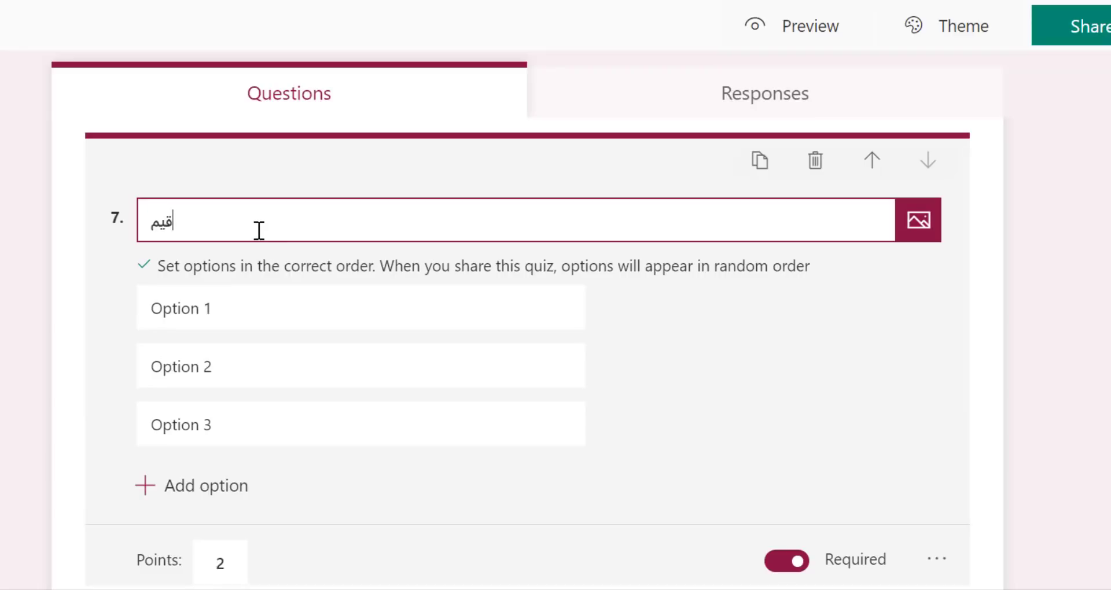
type(" مستوي التد")
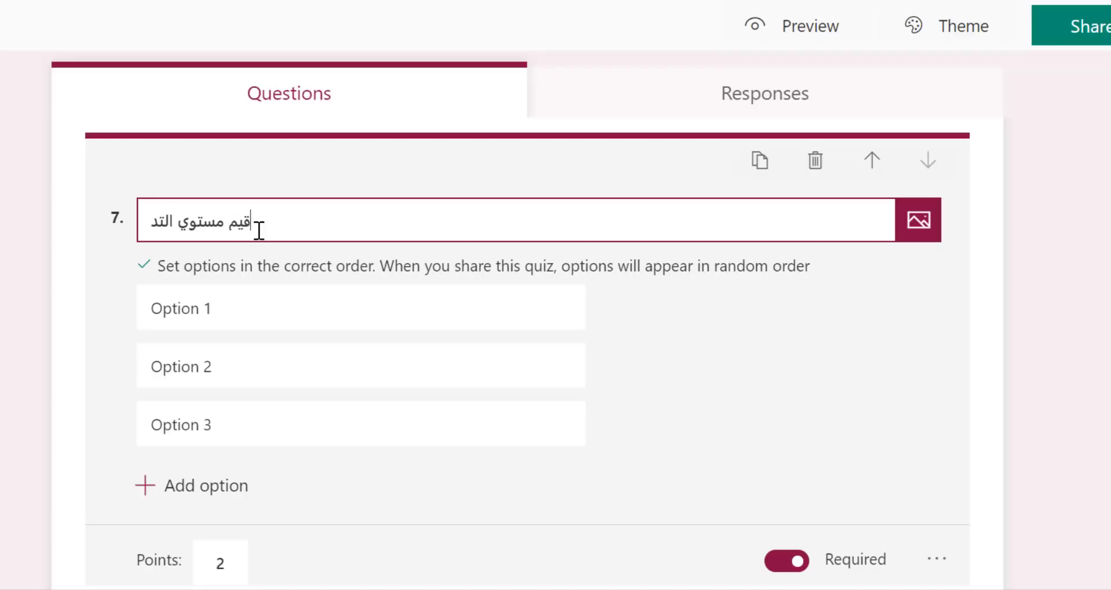
type("ريس في")
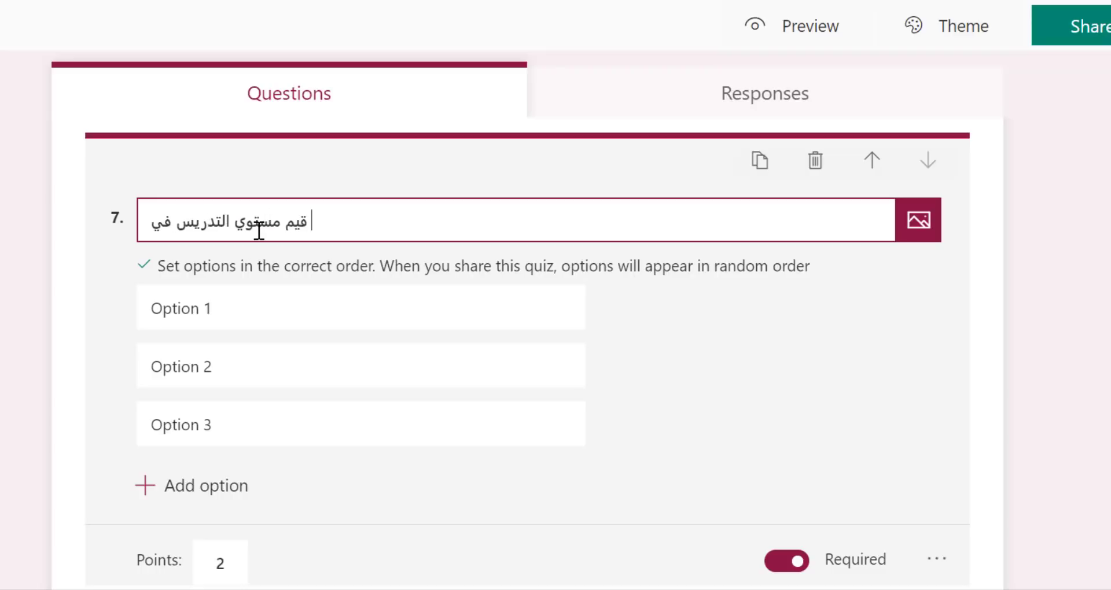
type(" مصر")
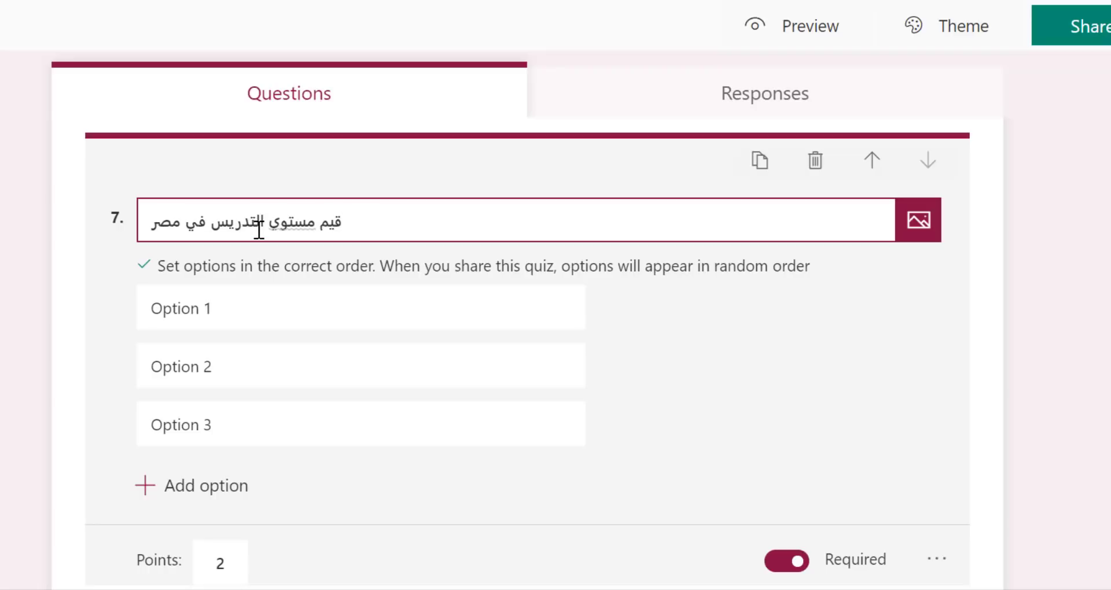
Step: Name question 7's three ranking options "جيد", "متوسط" and "سئ", in that order
left_click(286, 293)
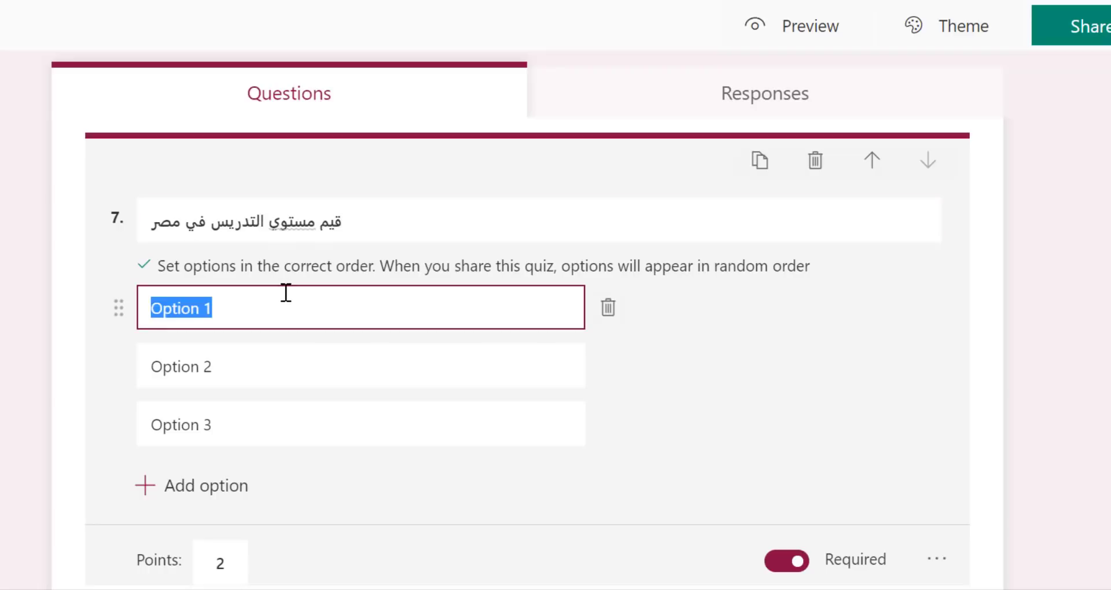
type("جيد")
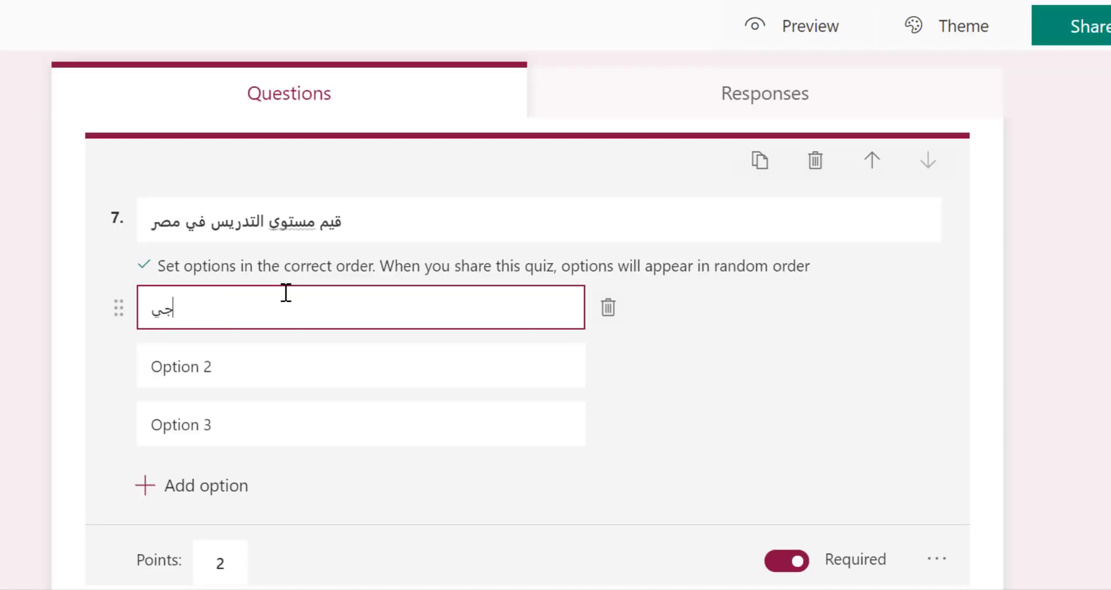
left_click(318, 377)
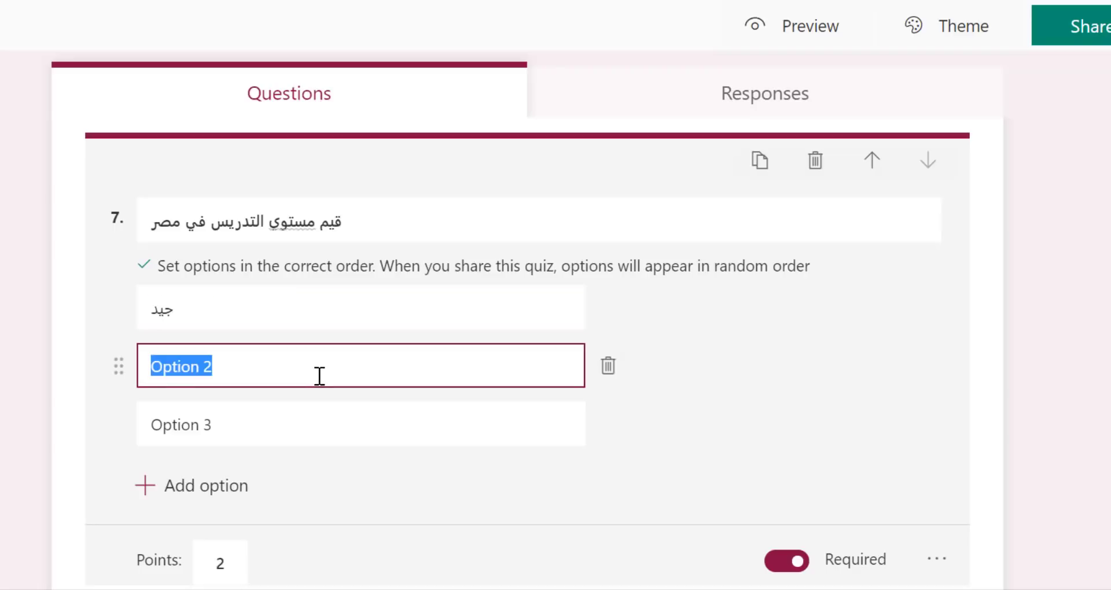
type("س")
key("BackSpace")
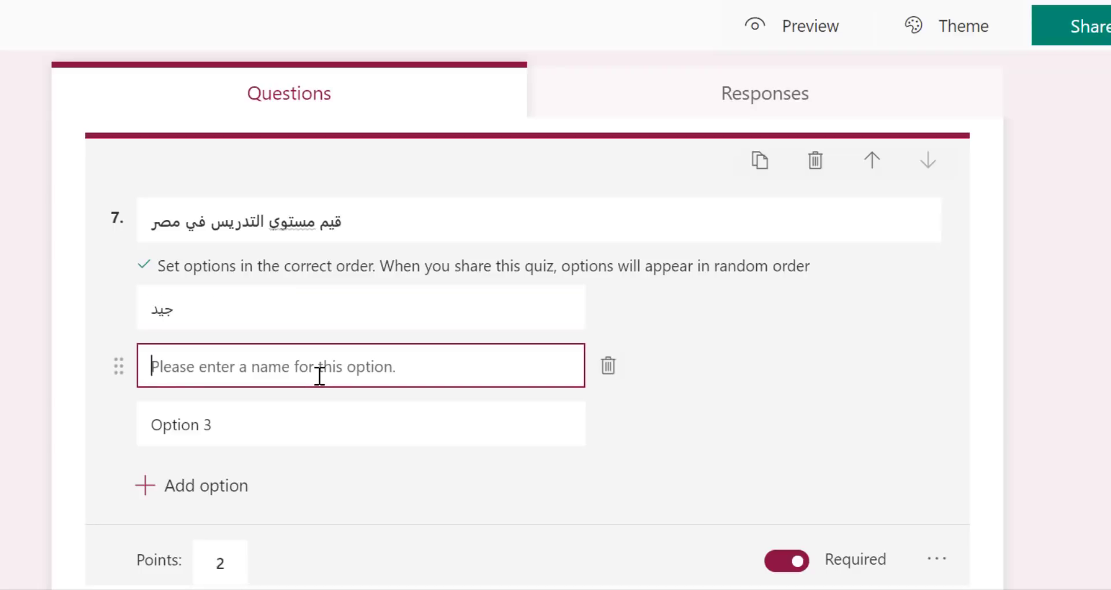
type("متوسئ")
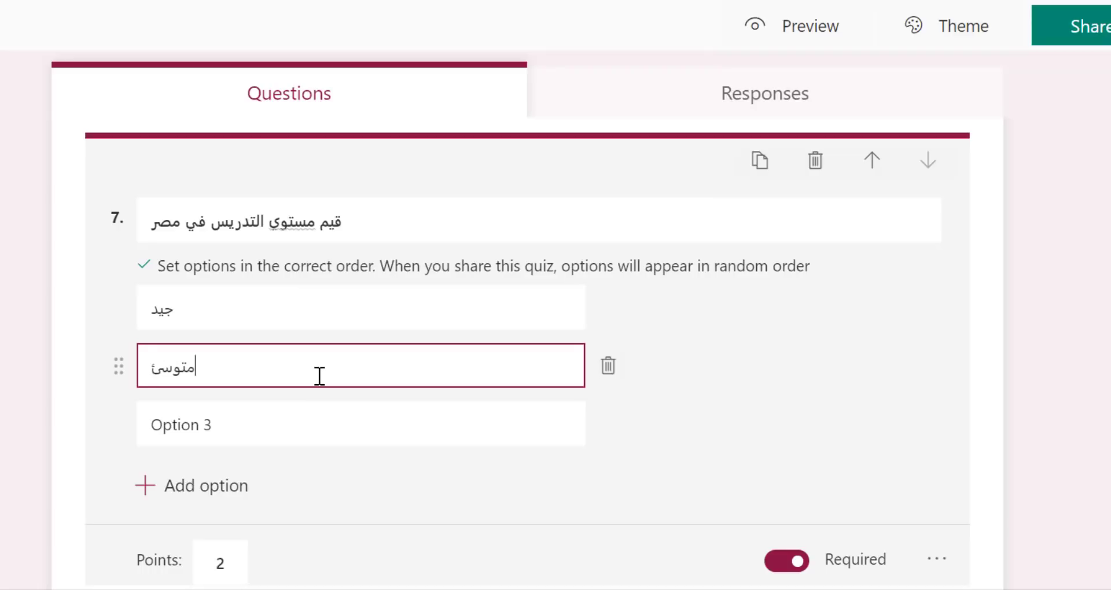
key("BackSpace")
key("BackSpace")
key("BackSpace")
type("وسط")
left_click(321, 435)
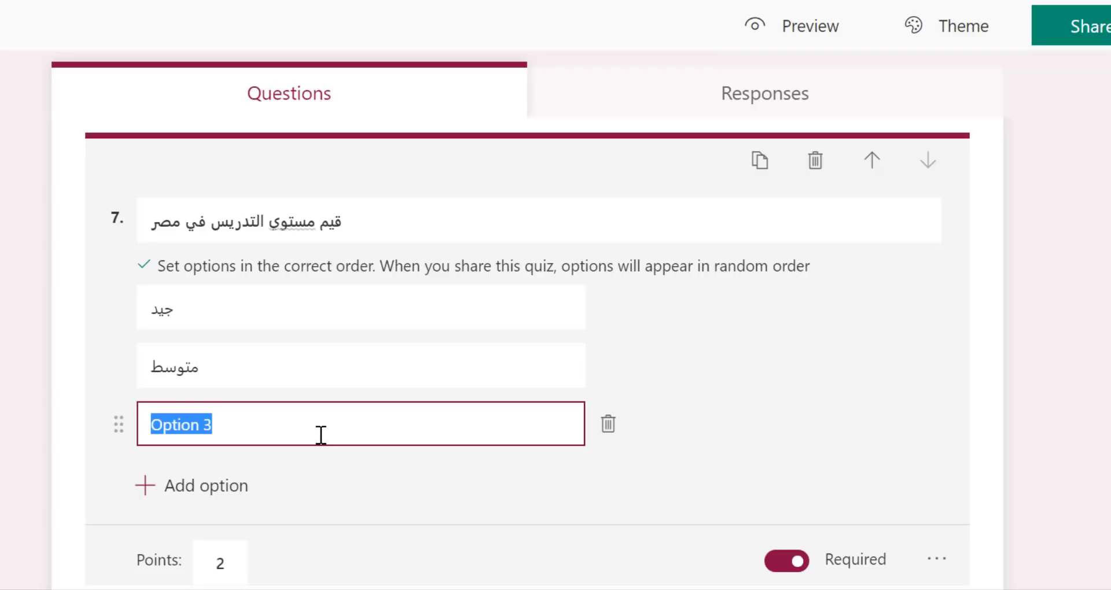
type("سئ")
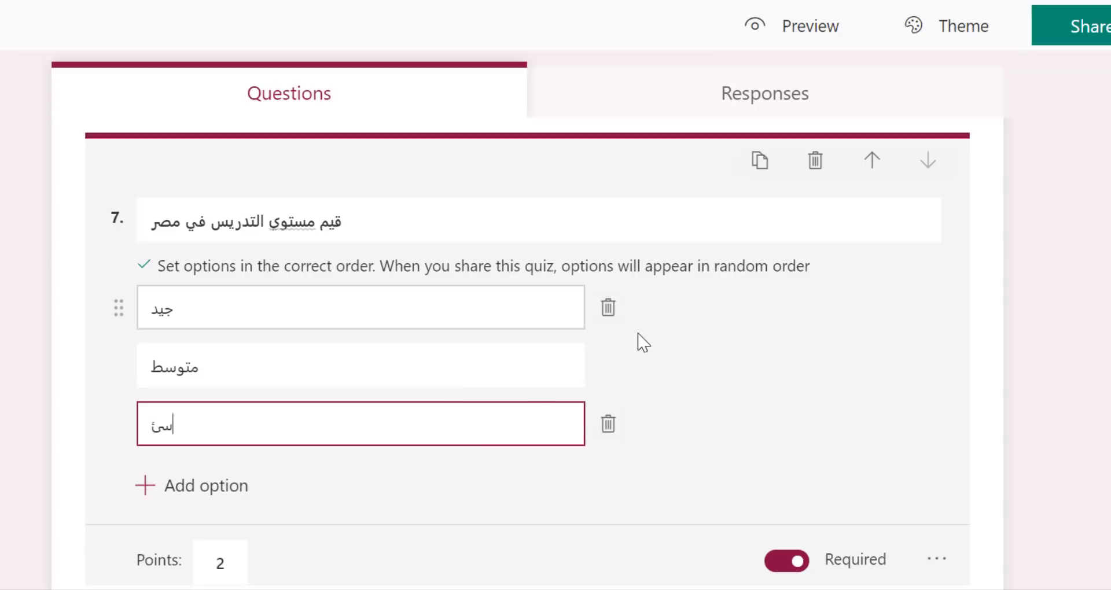
Step: Correct the misspelled word in question 7's title to the suggested spelling "مستوى"
left_click(417, 229)
triple_click(299, 225)
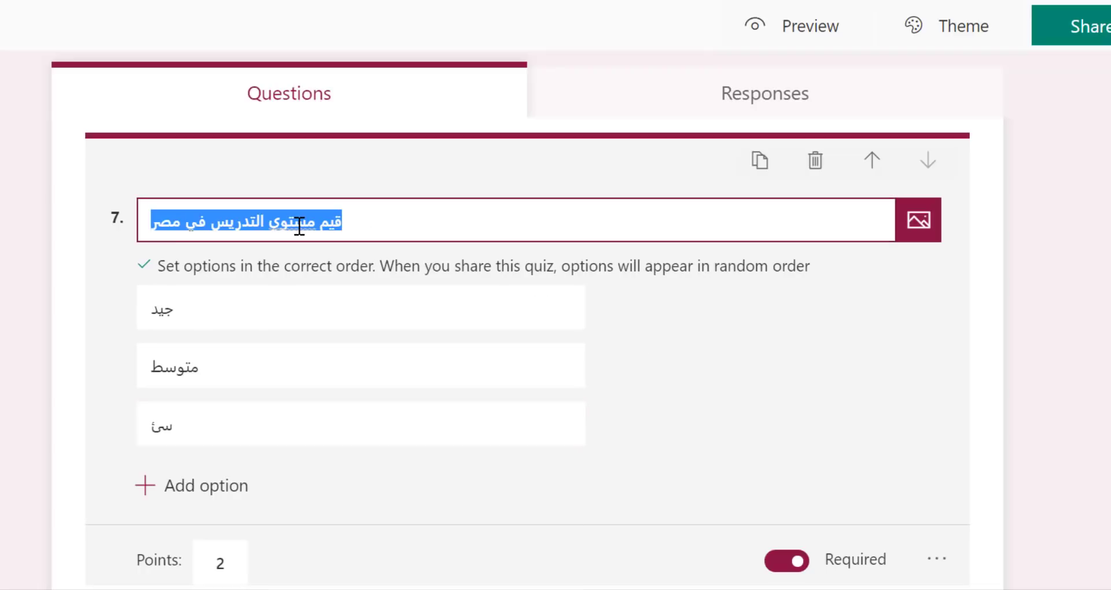
left_click(297, 224, "shift")
right_click(296, 225)
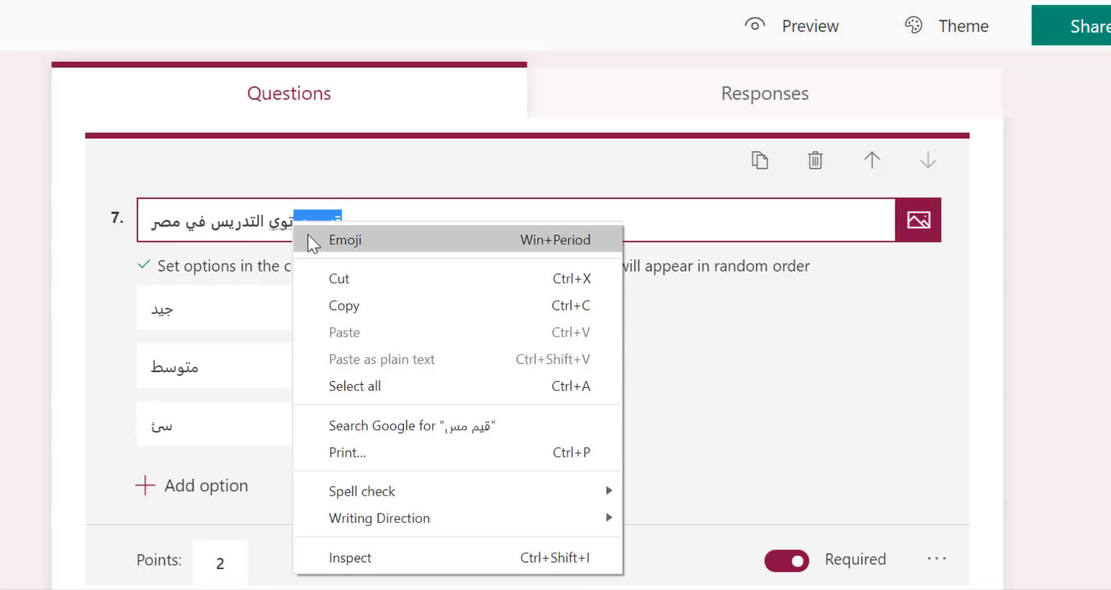
left_click(285, 226)
right_click(287, 224)
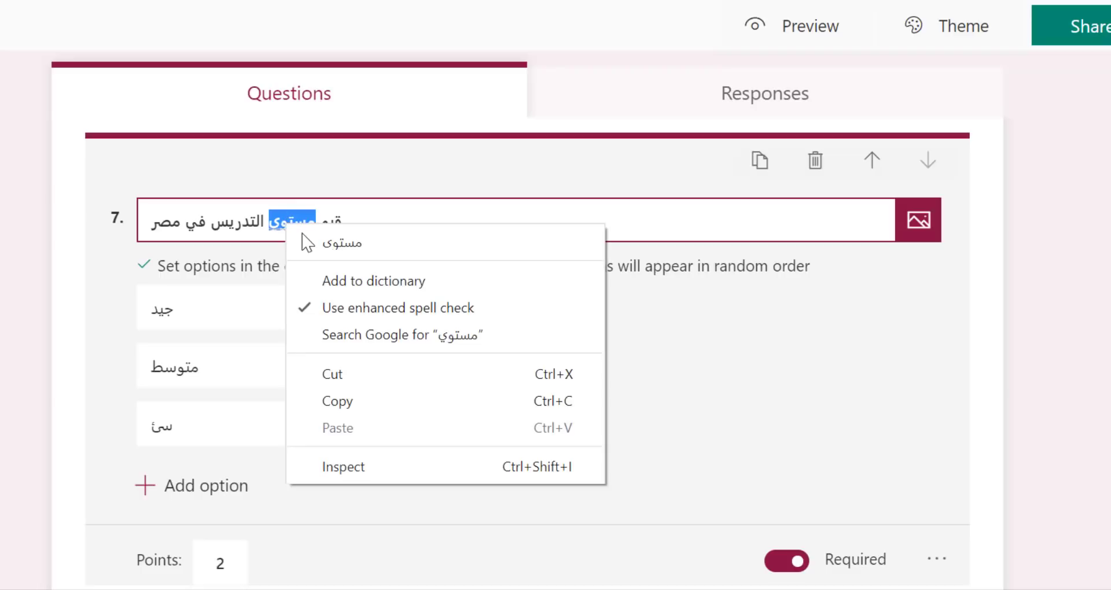
left_click(342, 243)
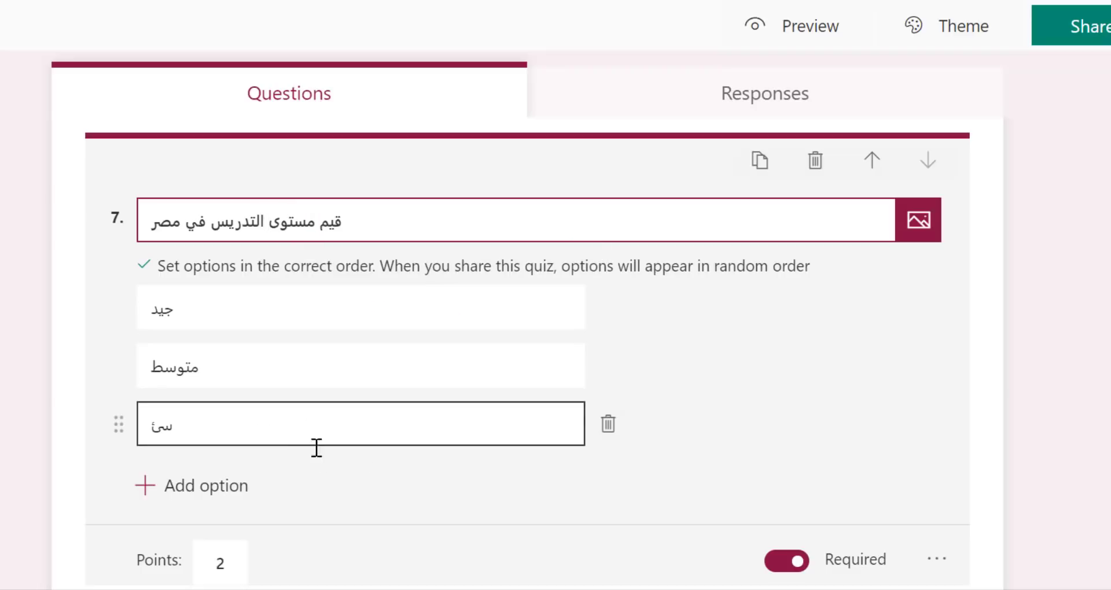
Step: Look over the completed ranking question 7 and check which additional settings it offers
scroll(243, 312, "down", 3)
scroll(243, 297, "up", 2)
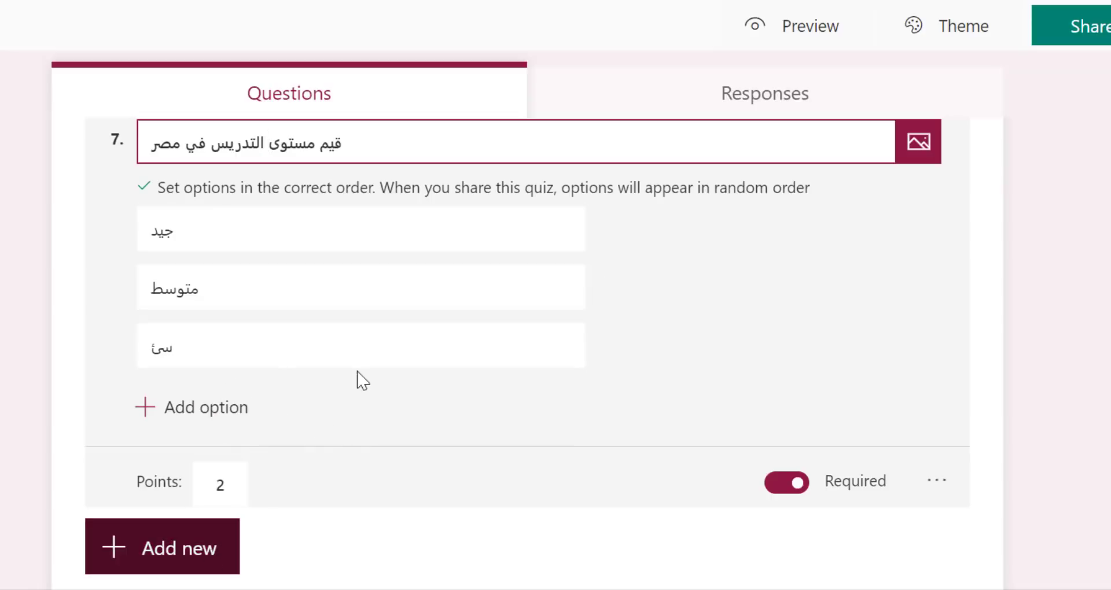
scroll(714, 179, "up", 2)
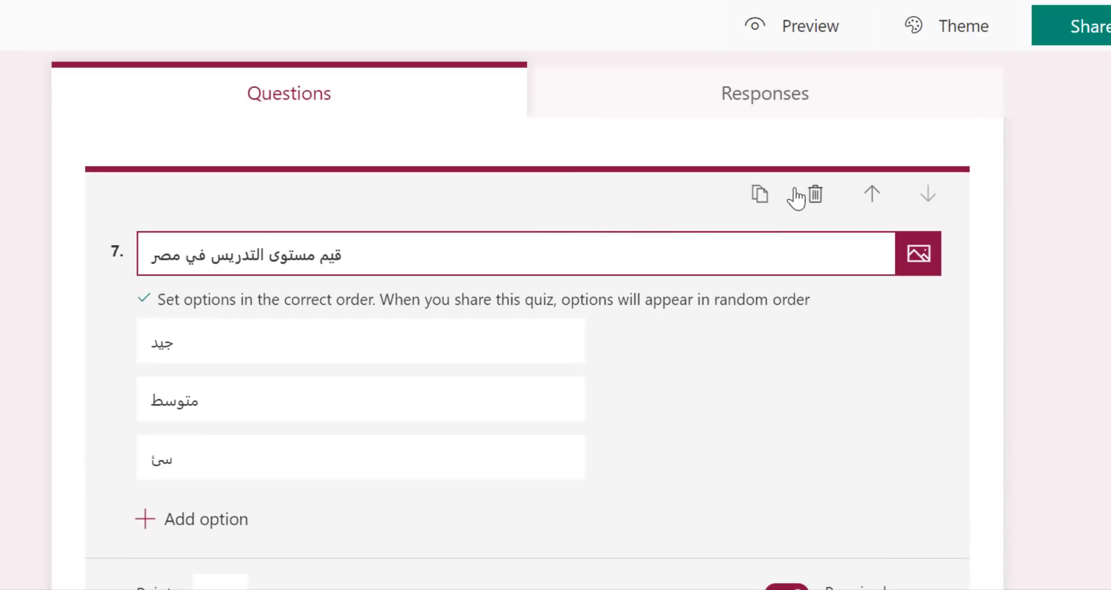
scroll(910, 310, "down", 2)
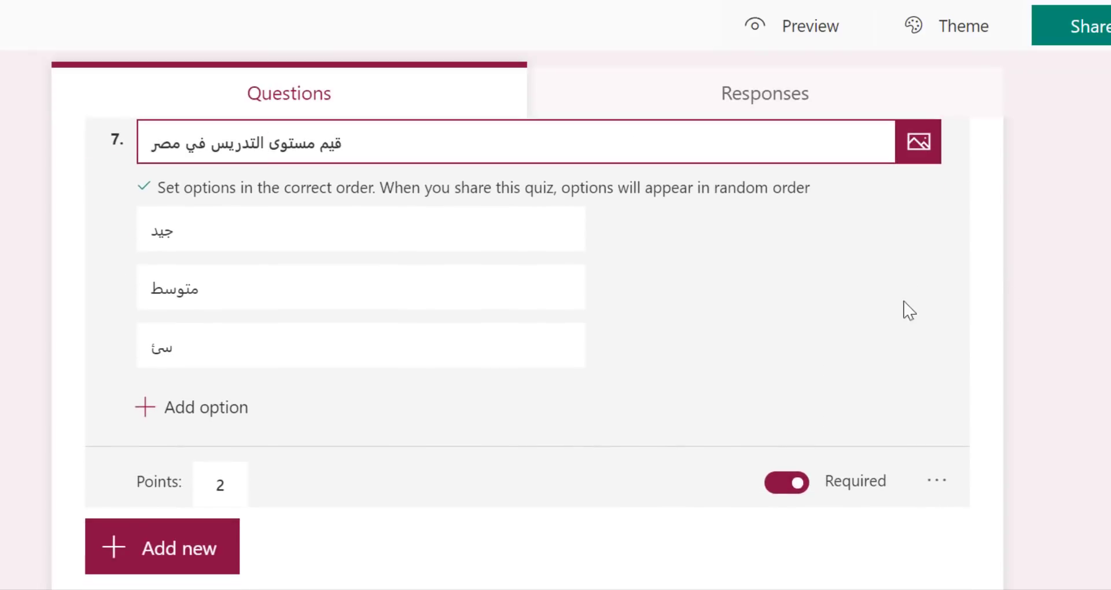
left_click(942, 482)
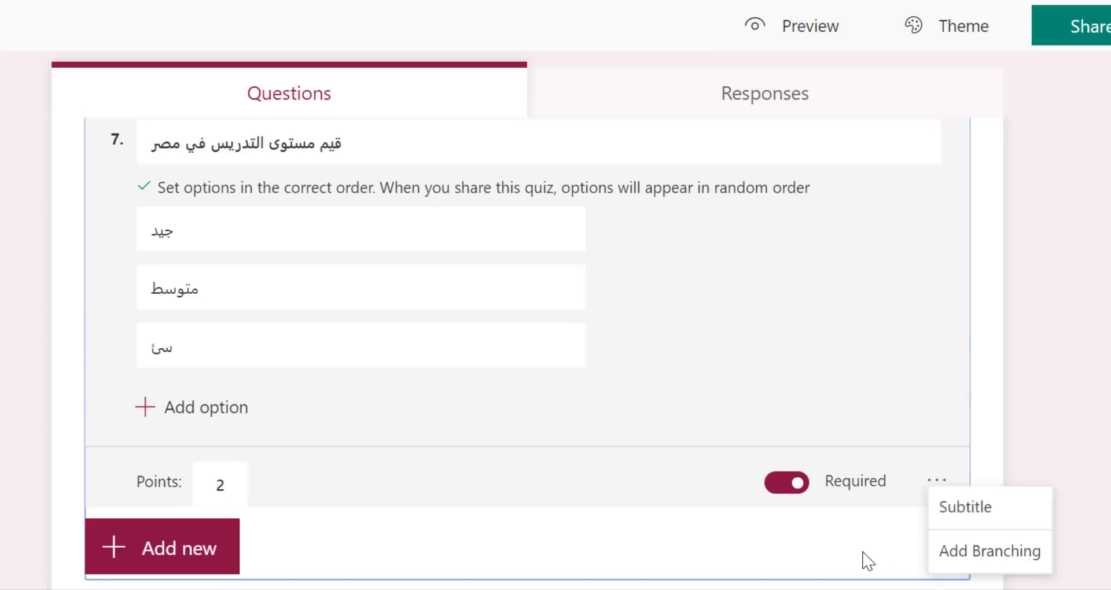
Step: Add a Likert question after question 7
scroll(868, 561, "down", 2)
left_click(127, 449)
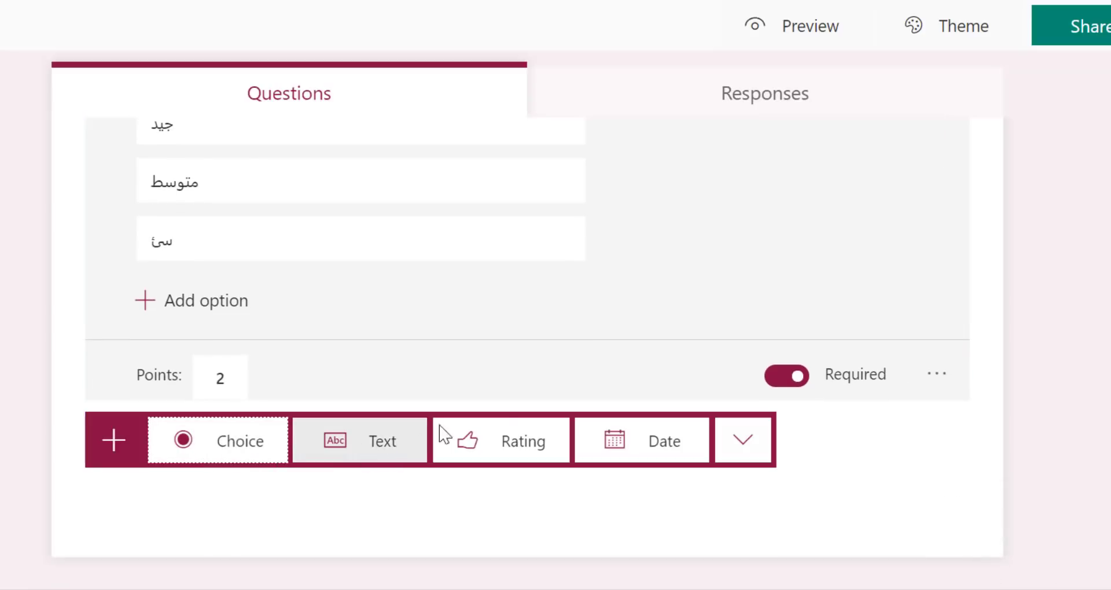
left_click(736, 446)
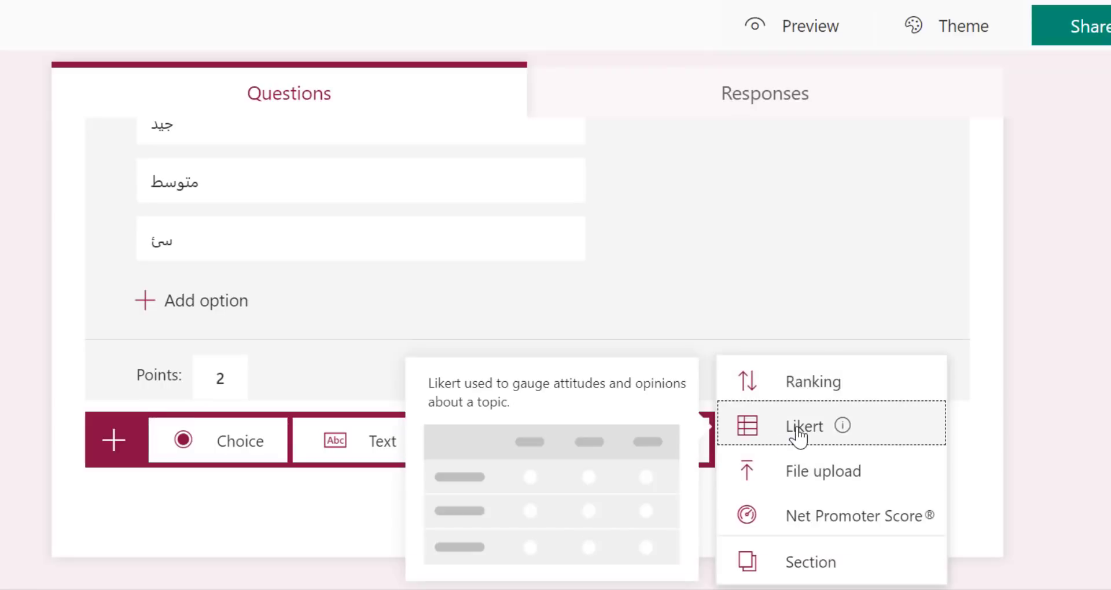
left_click(798, 428)
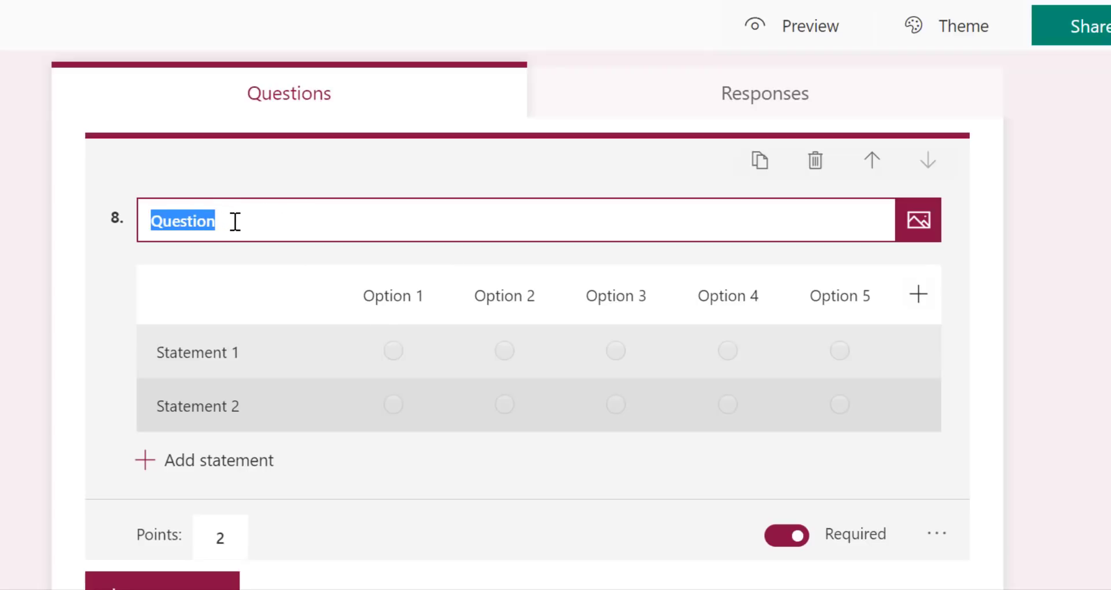
Step: Enter question 8's title as "ما هو اعراب كلمة … في الجمل الاتية", with a male first name as the word to parse
type("ما هو ")
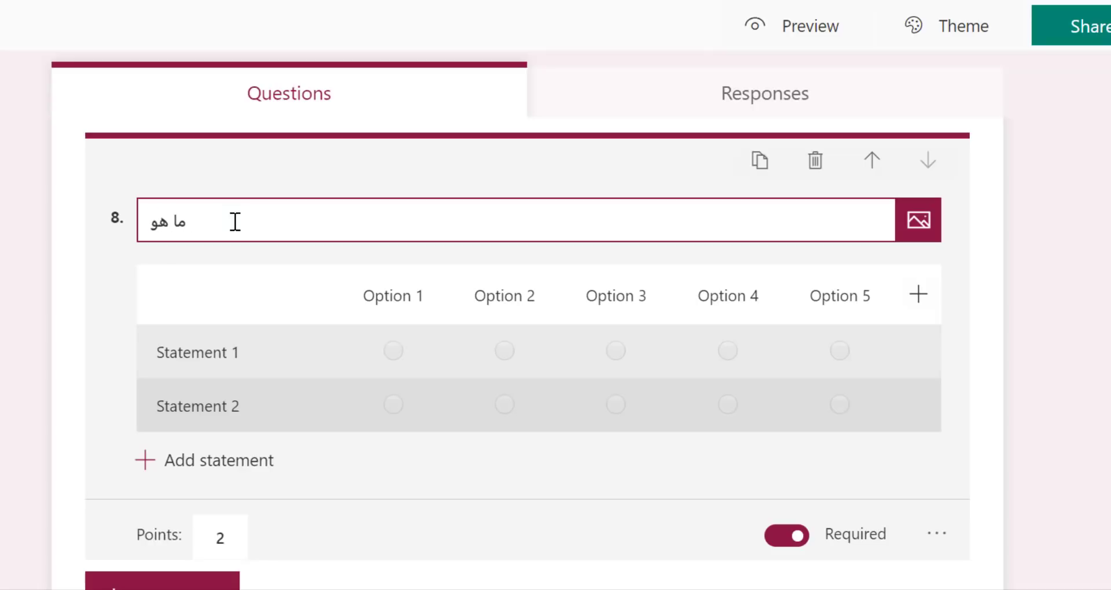
type("اعراب")
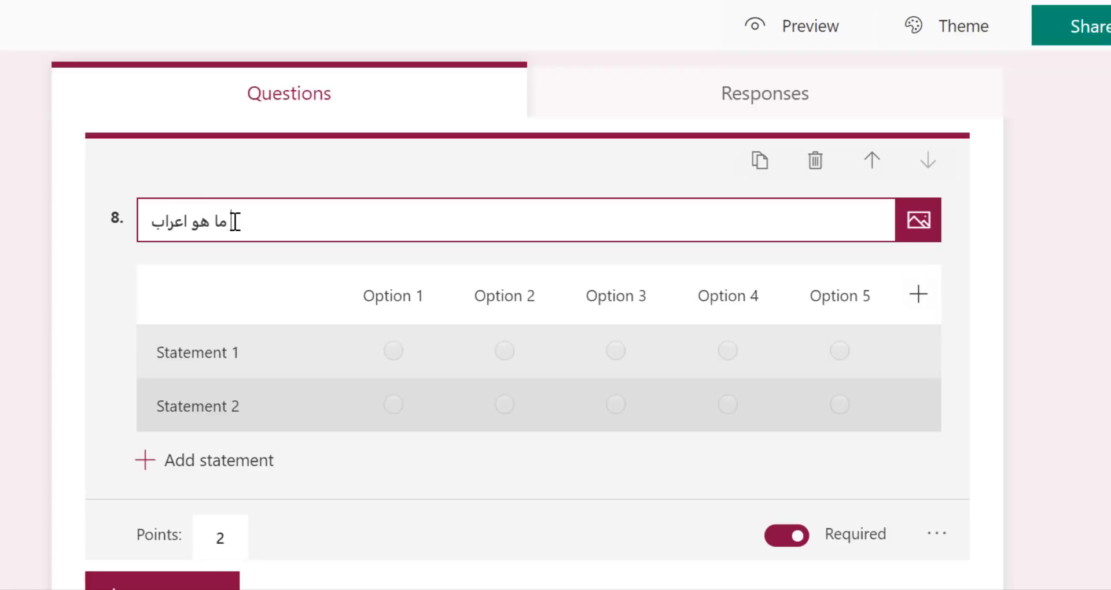
type(" كلمة")
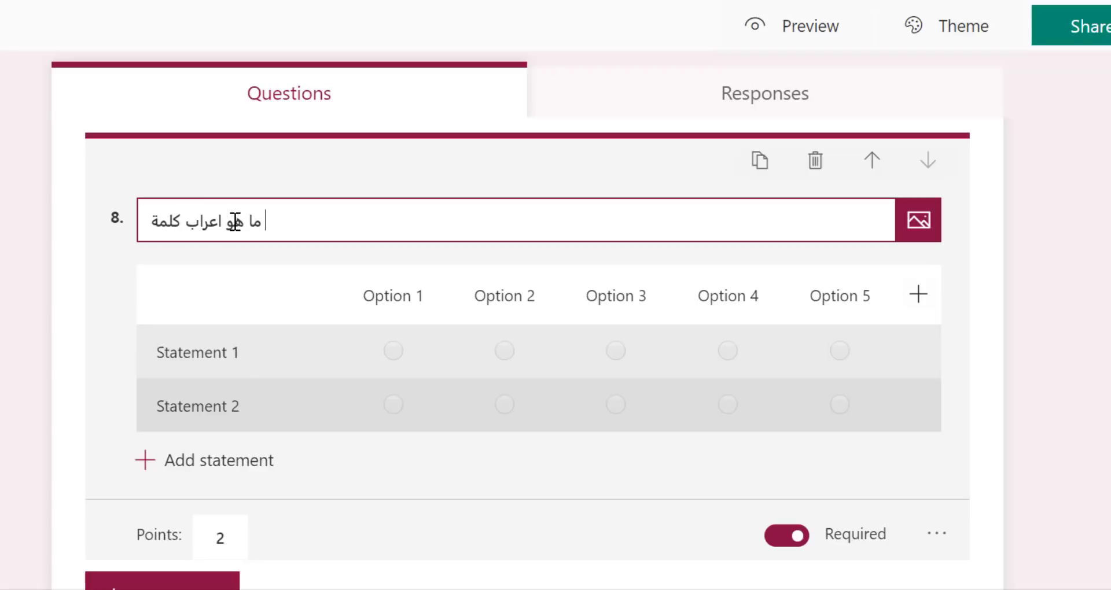
type(" خالد")
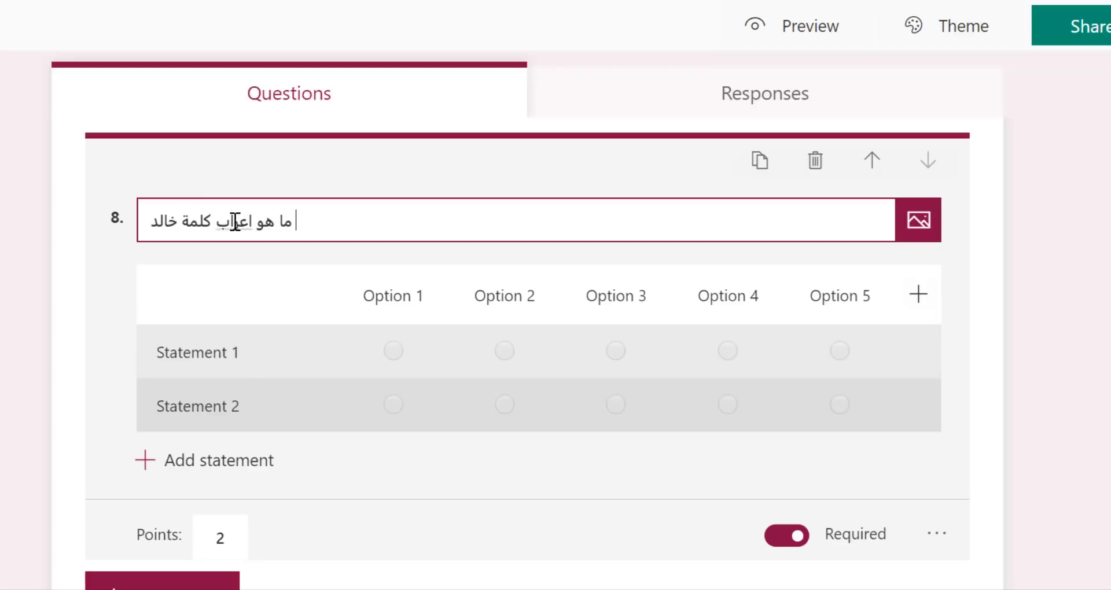
type(" في الج")
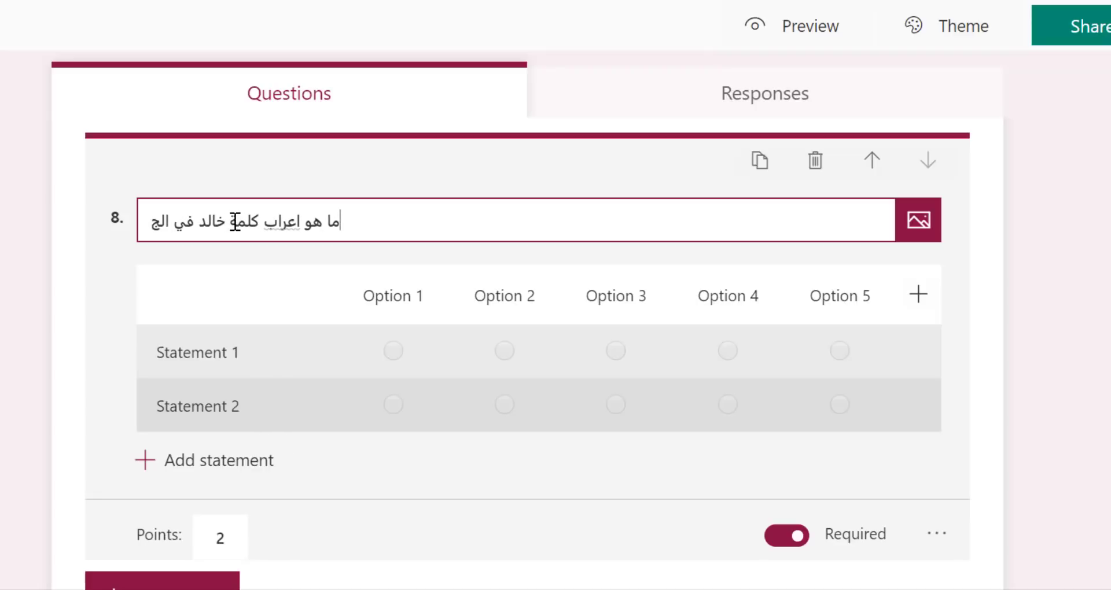
type("مل الا")
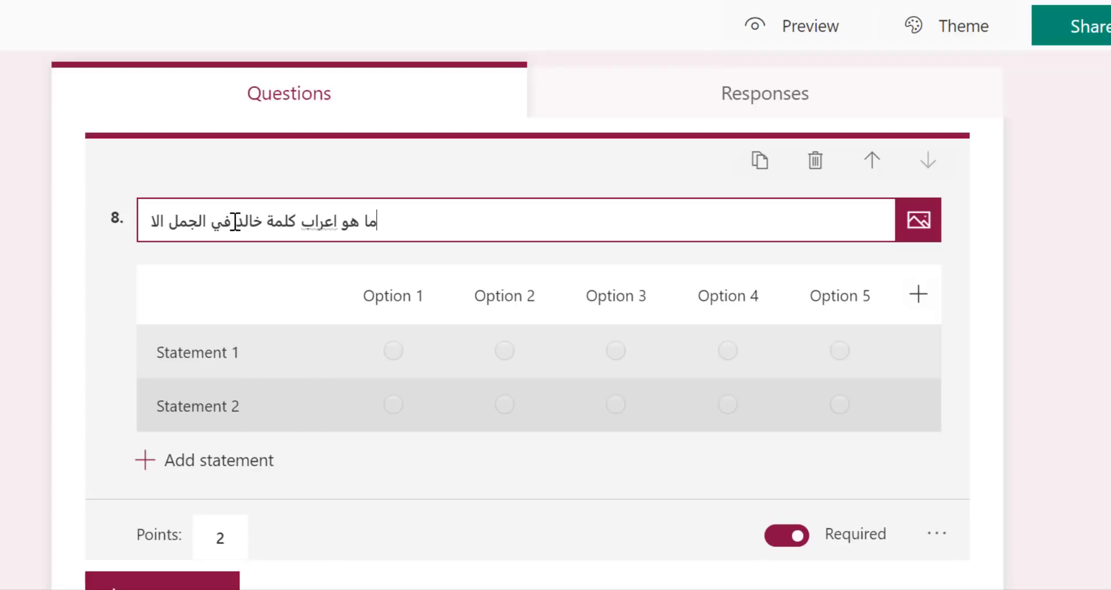
type("تية")
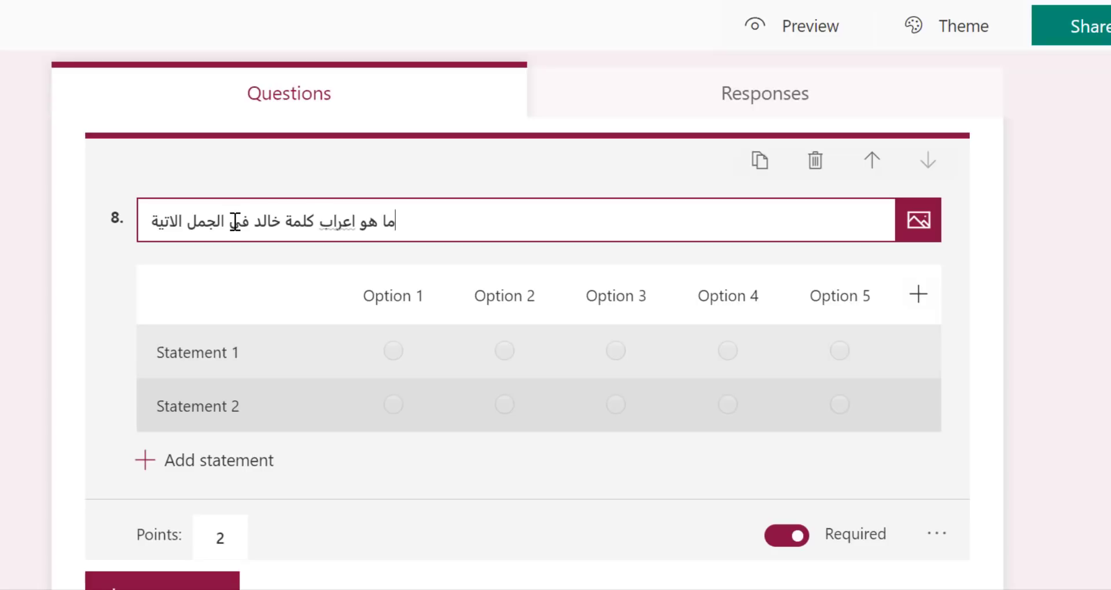
Step: Correct the last word of question 8's title to the suggested spelling "الآتية"
left_click(256, 354)
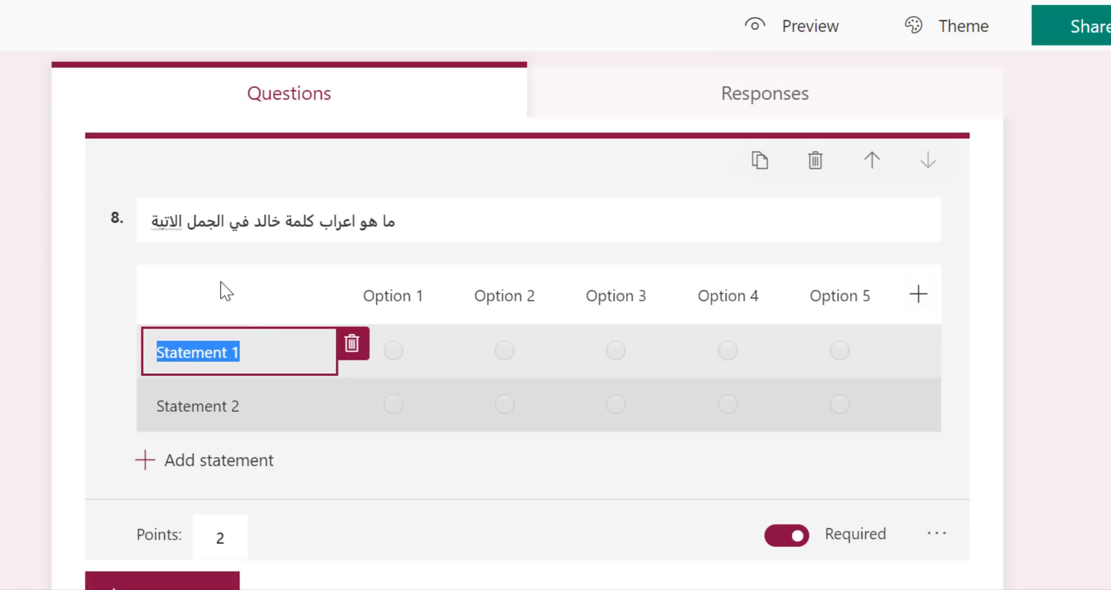
left_click(171, 224)
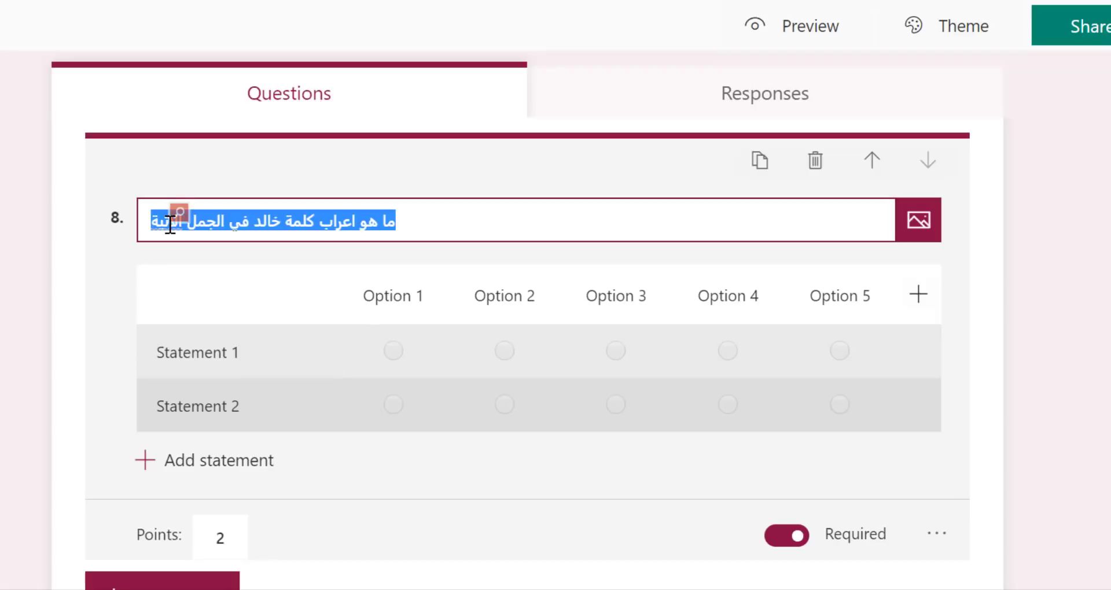
left_click(168, 224)
triple_click(168, 224)
right_click(169, 223)
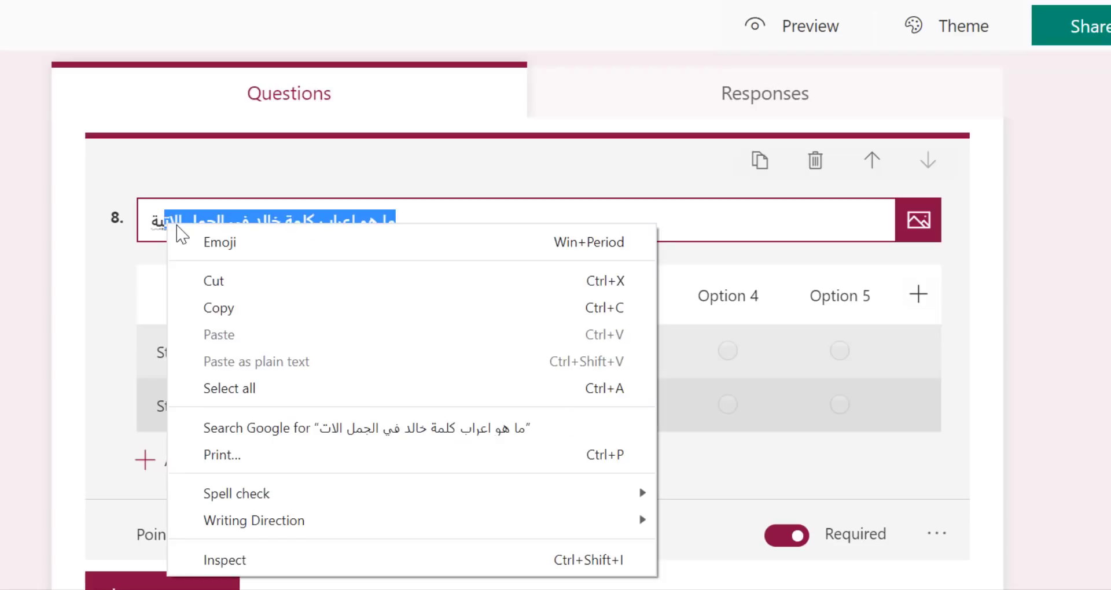
left_click(169, 224)
right_click(171, 223)
left_click(220, 240)
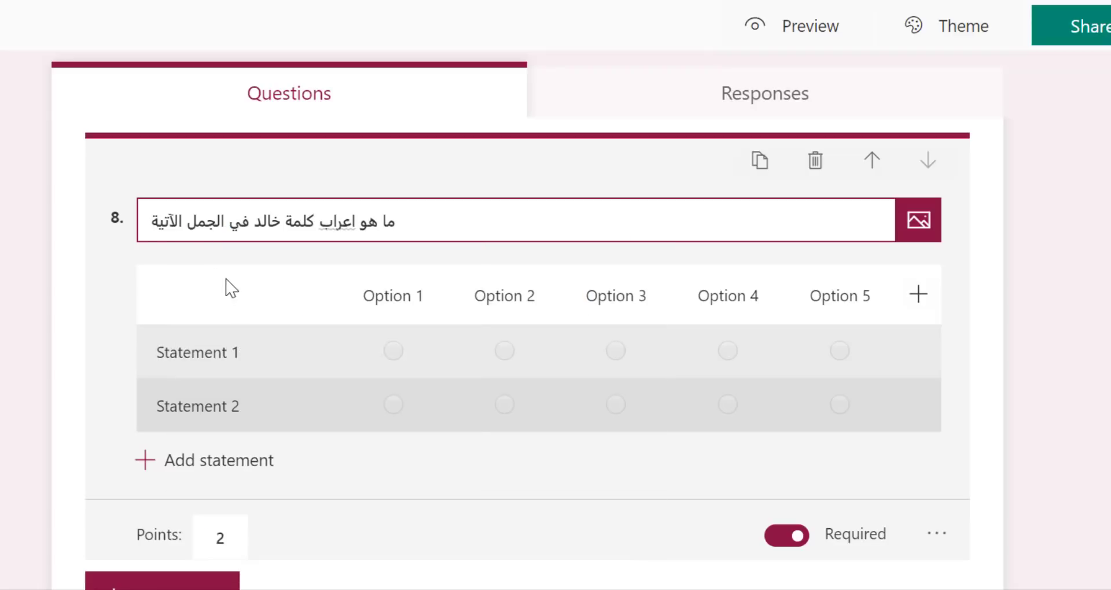
Step: Enter question 8's first statement as "دخل … الى الفصل", inserting the title's first name and accepting the suggested spelling "الى"
left_click(255, 352)
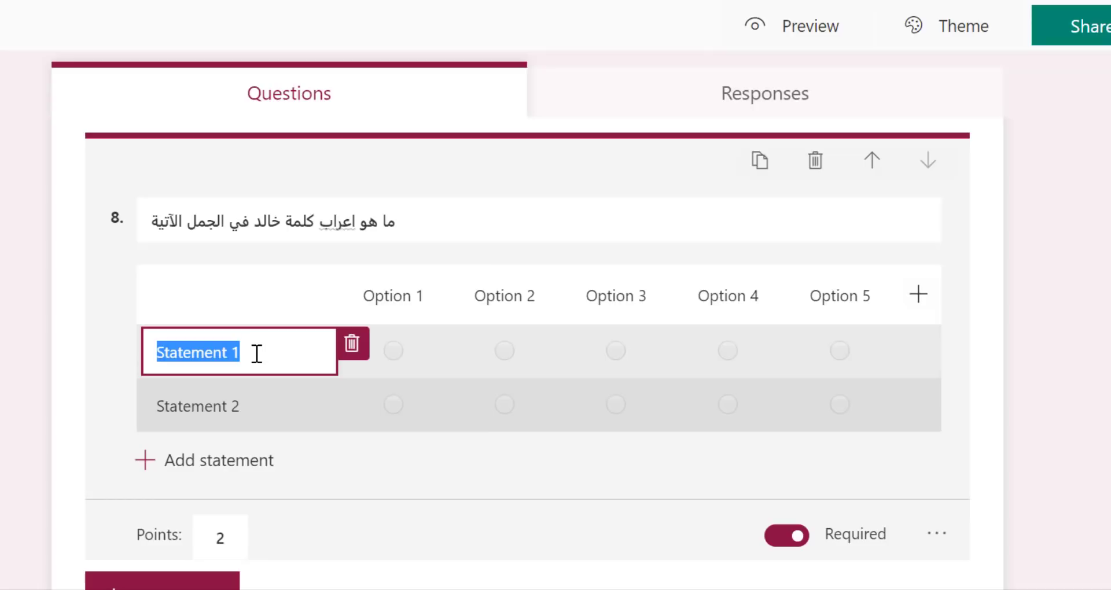
type("دخل خ")
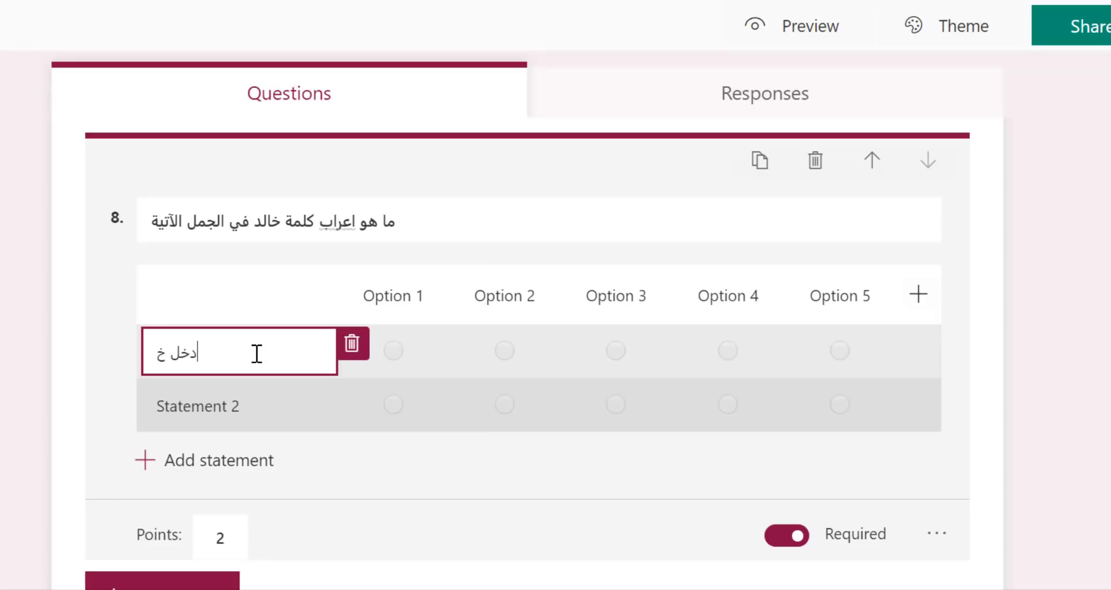
type("الد الي الف")
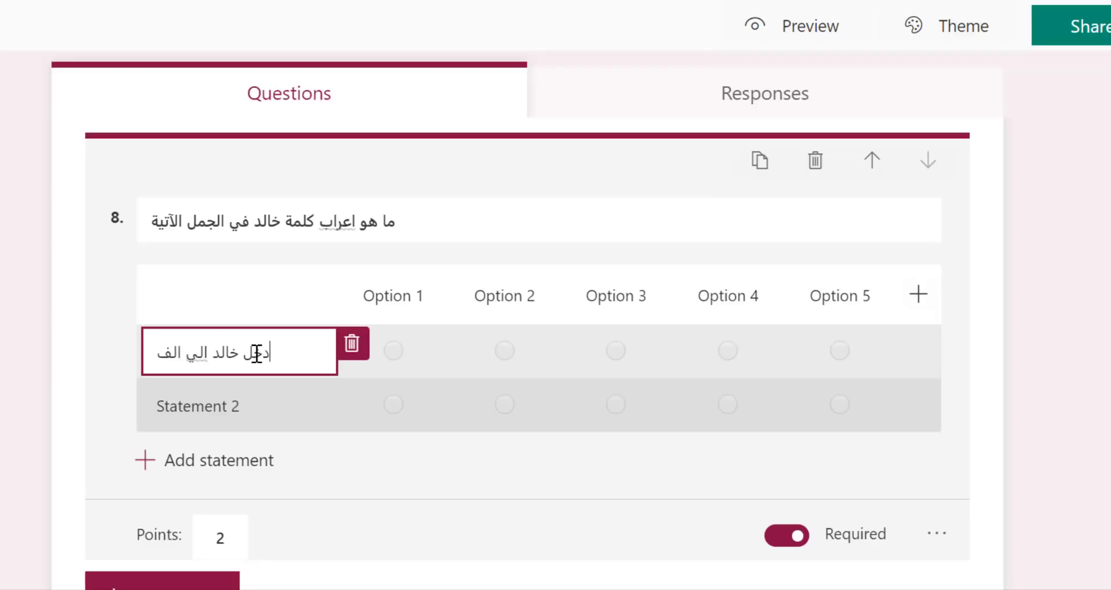
type("صل")
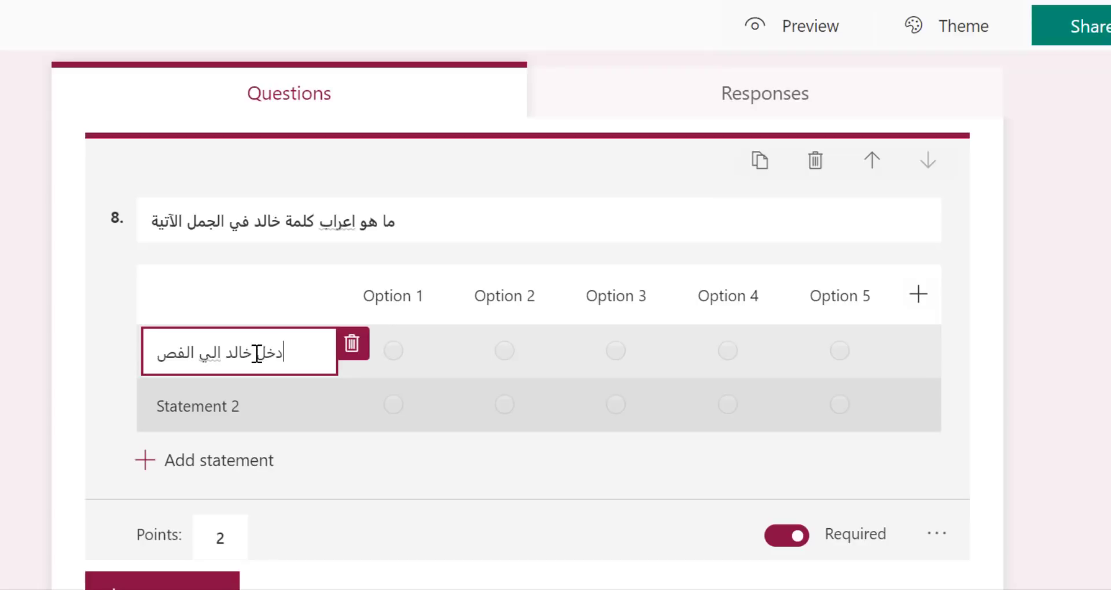
right_click(218, 353)
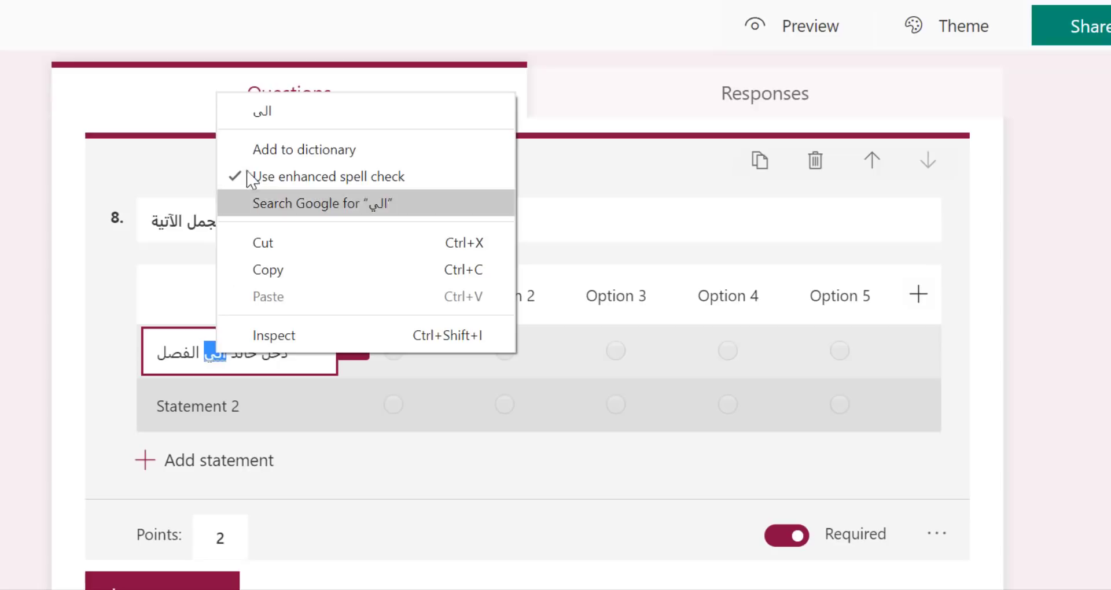
left_click(255, 108)
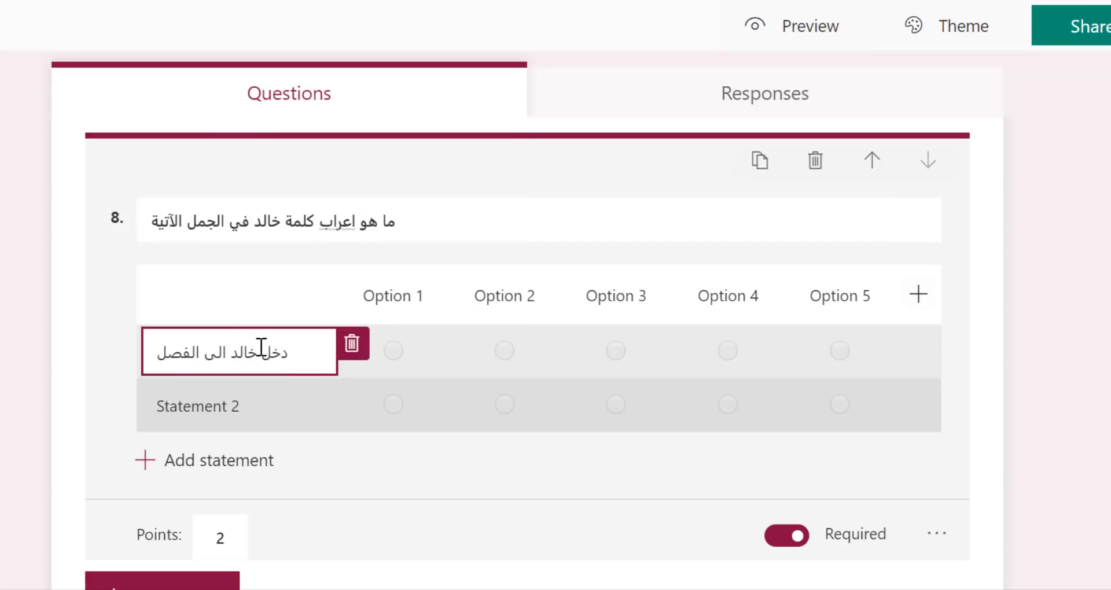
key("Escape")
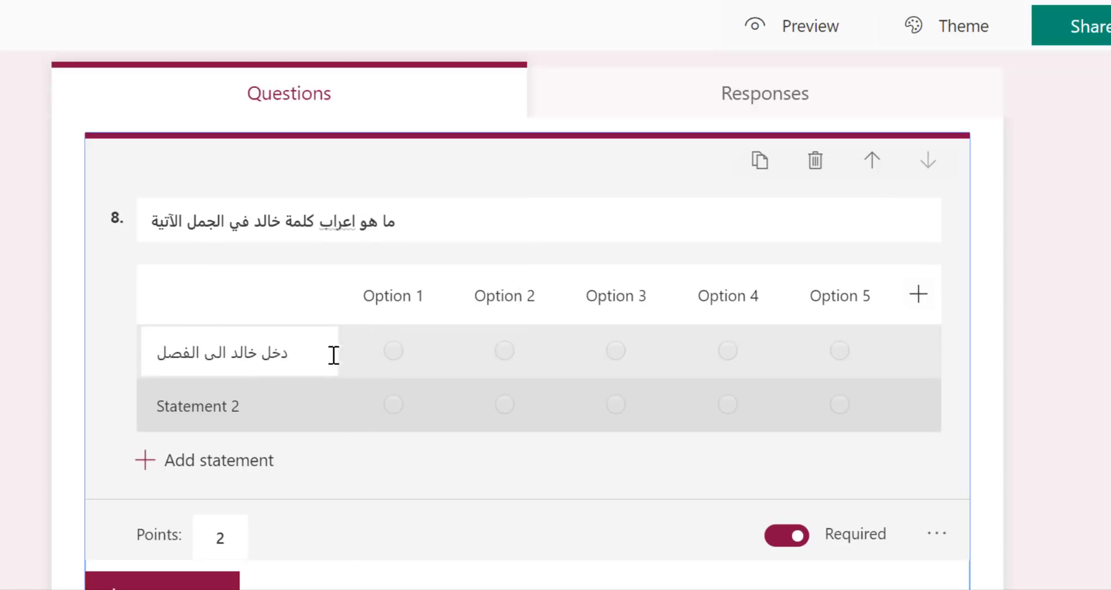
Step: Name the first three answer options of question 8 "فعل", "فاعل" and "مفعول به"
left_click(394, 297)
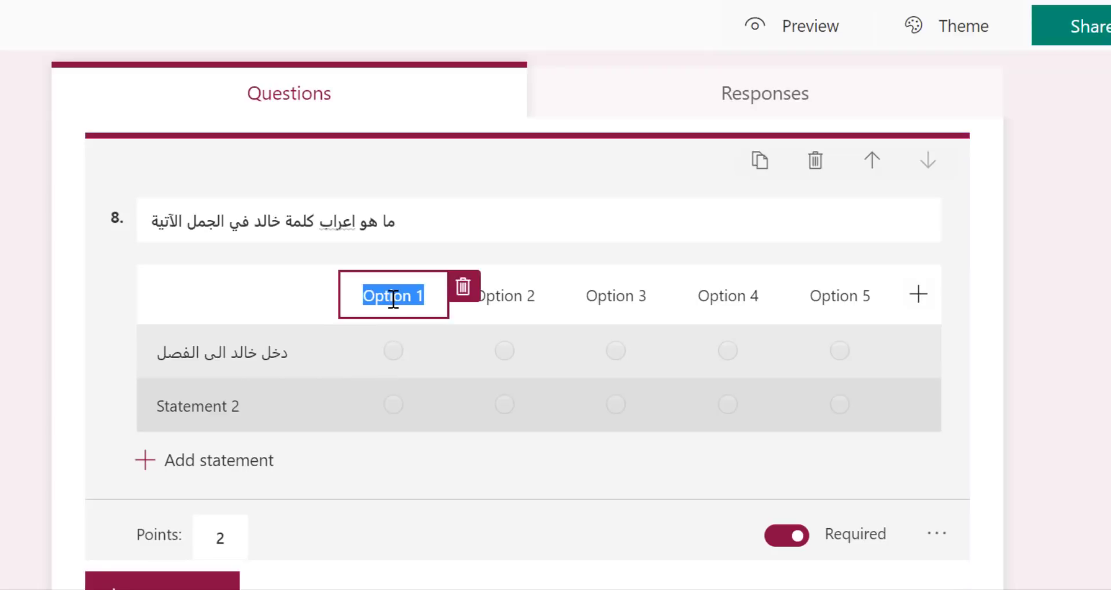
type("فعل")
left_click(533, 299)
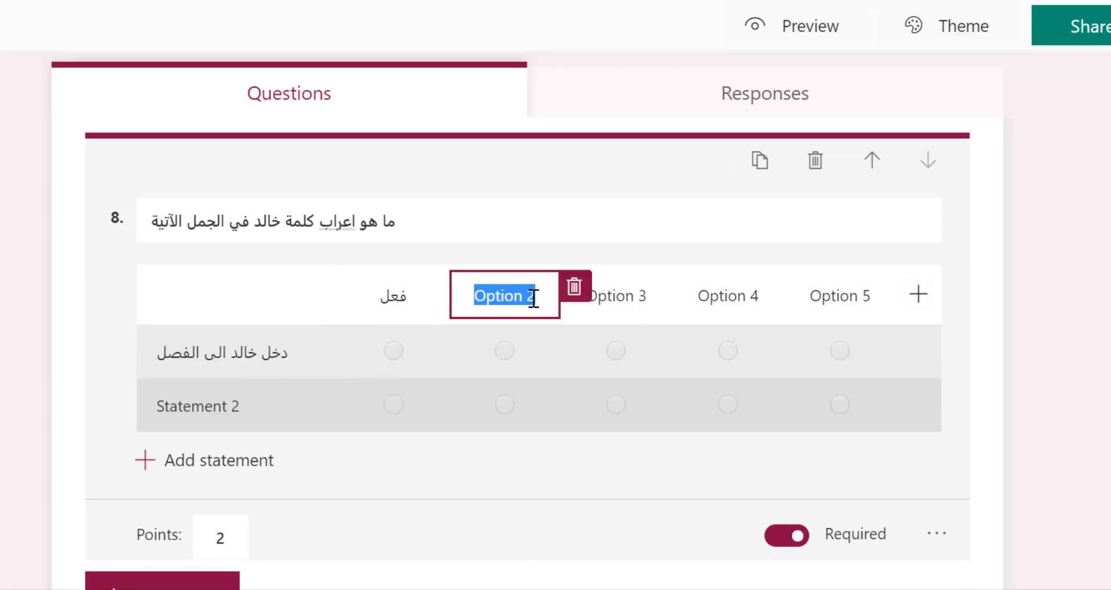
type("فاعل")
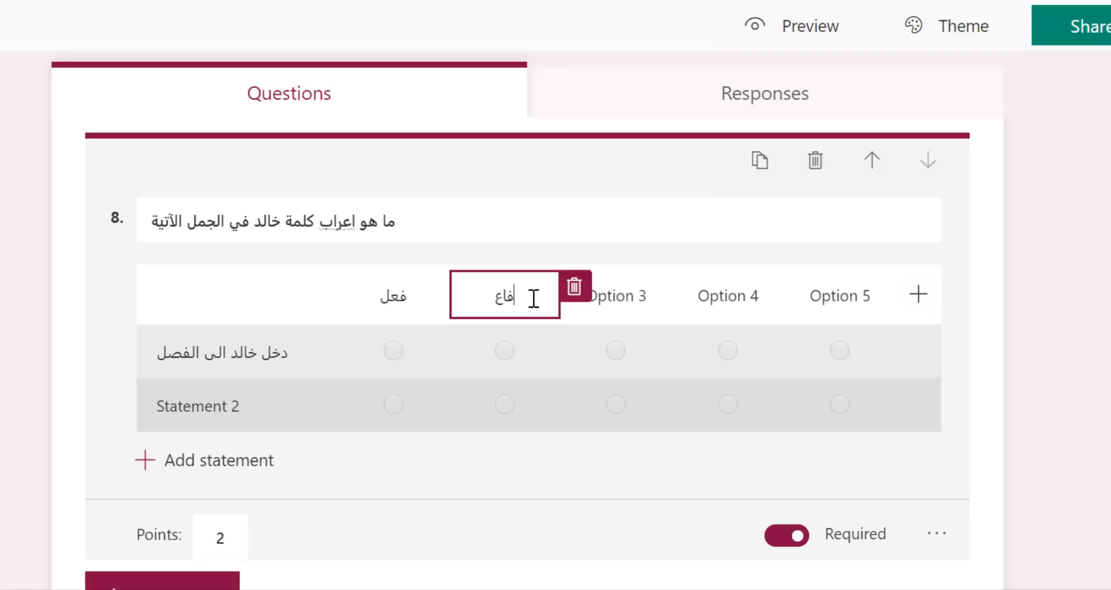
left_click(614, 300)
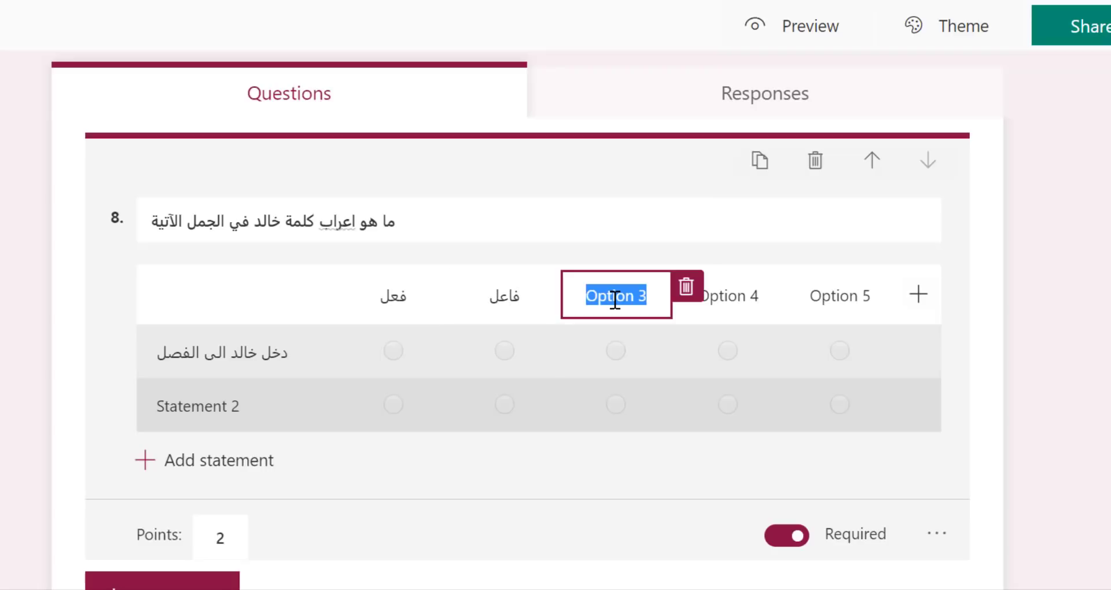
type("مف")
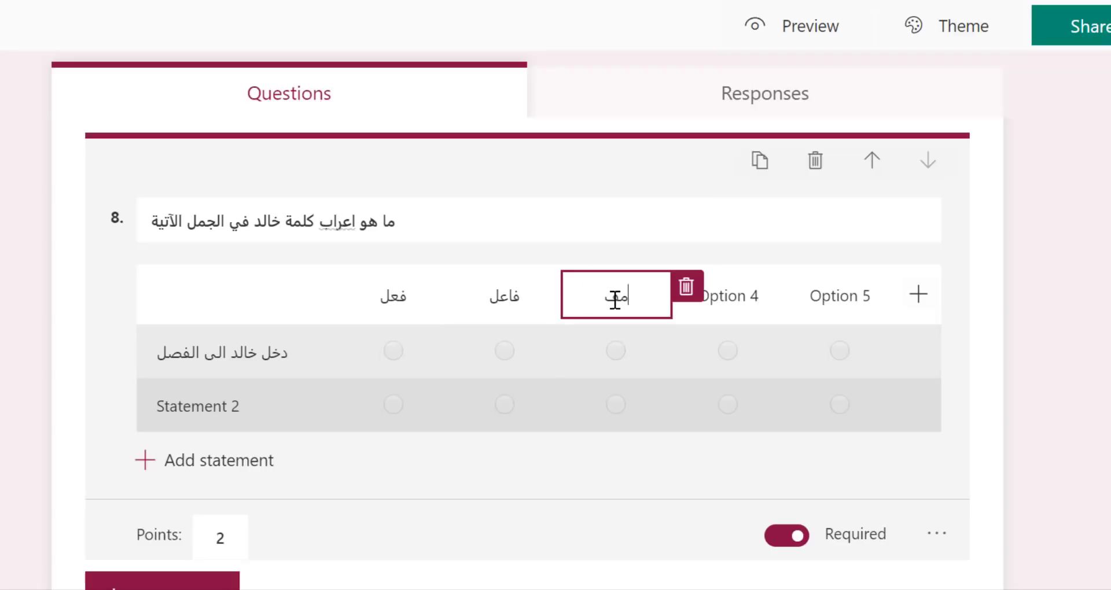
type("عول به")
Step: Delete the unused Option 4 and Option 5 columns from question 8
left_click(767, 295)
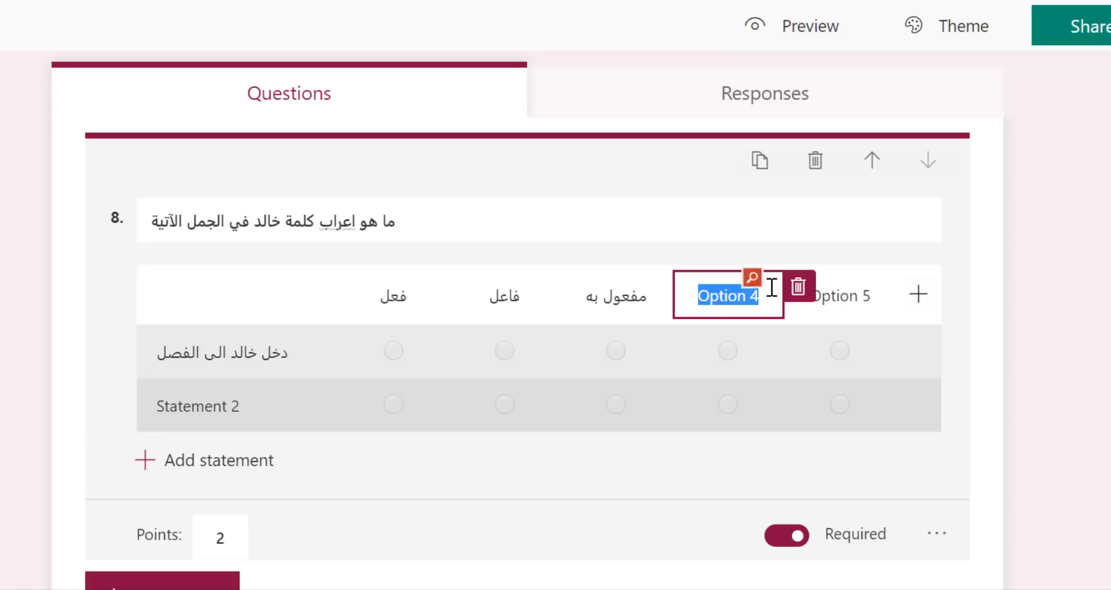
left_click(798, 288)
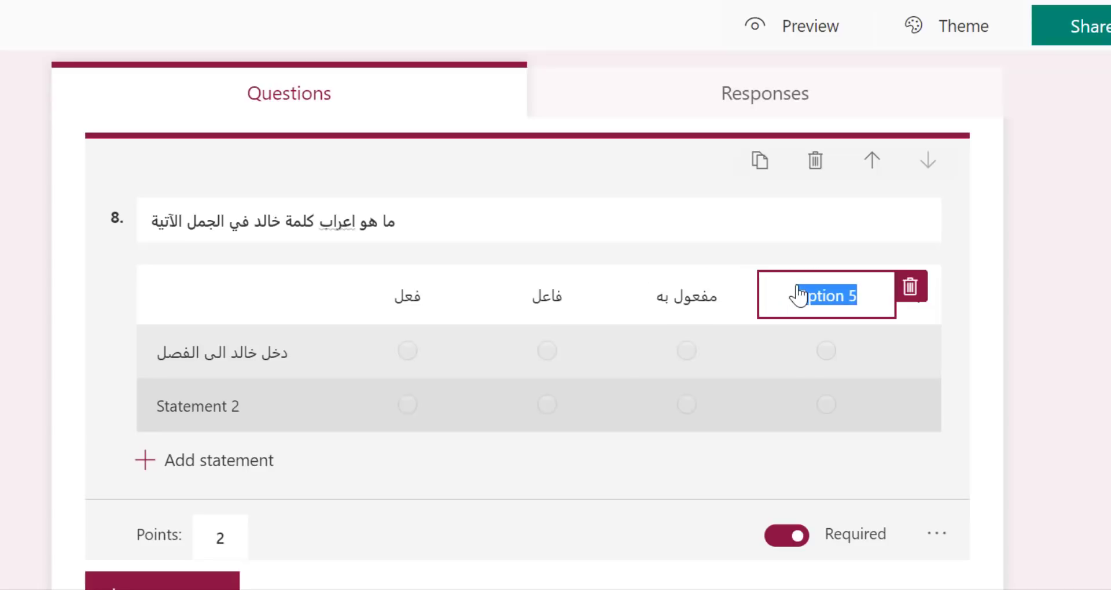
left_click(910, 287)
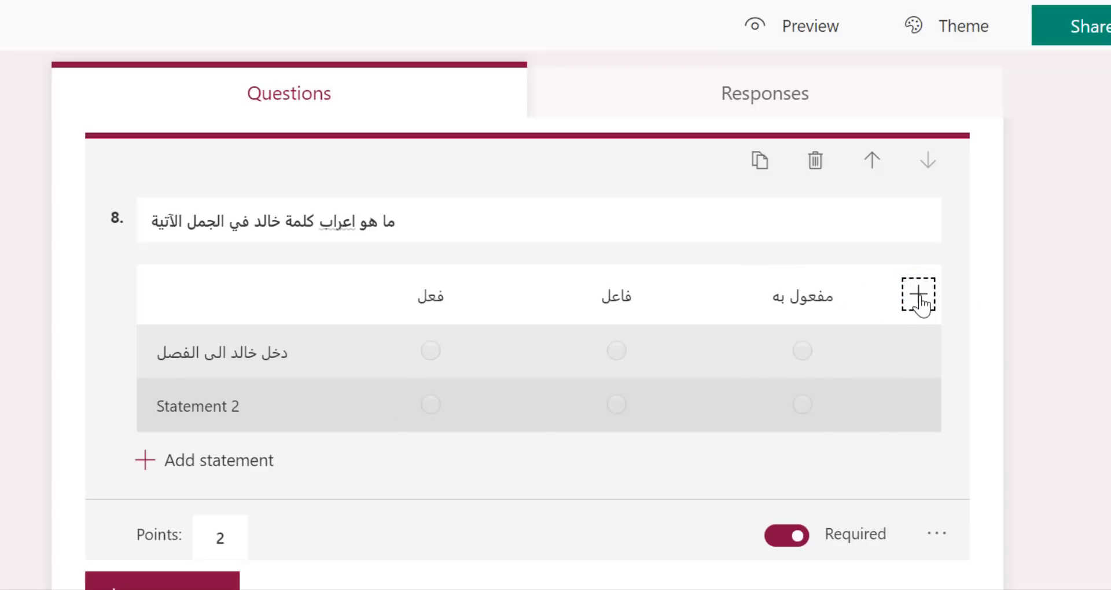
Step: Enter question 8's second statement as "رأيت … في الصباح", with the title's first name in the accusative form
left_click(233, 405)
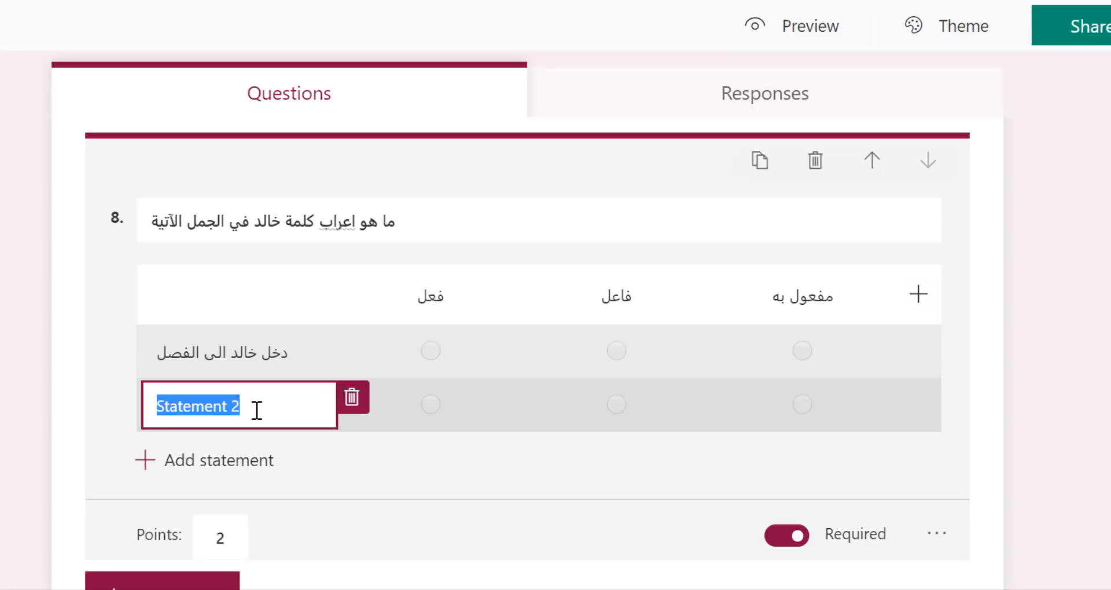
type("رأي")
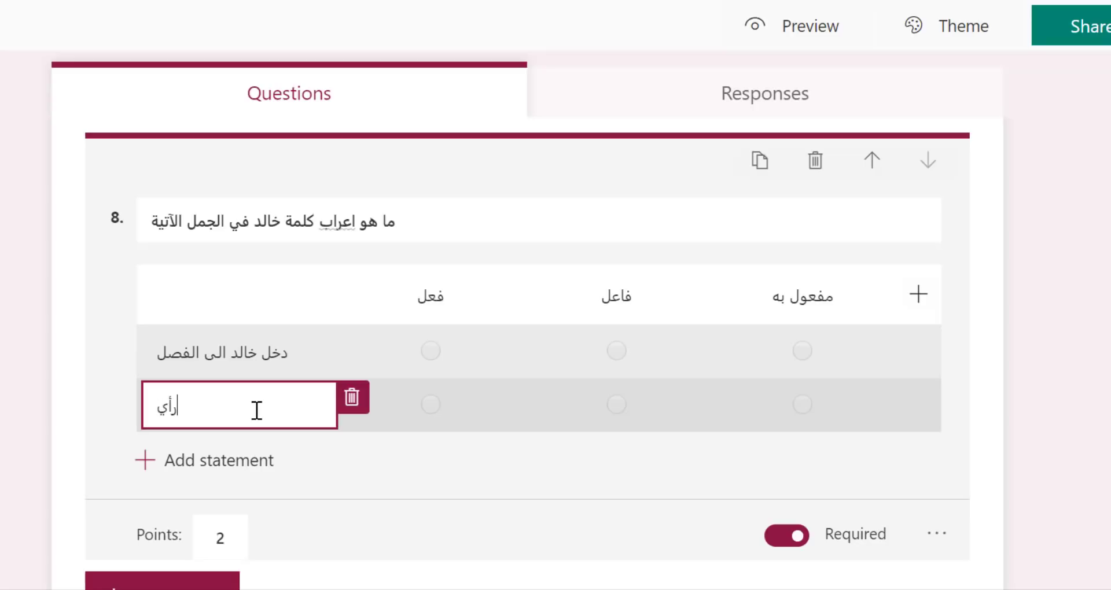
type("ت خالدا")
type("في الصب")
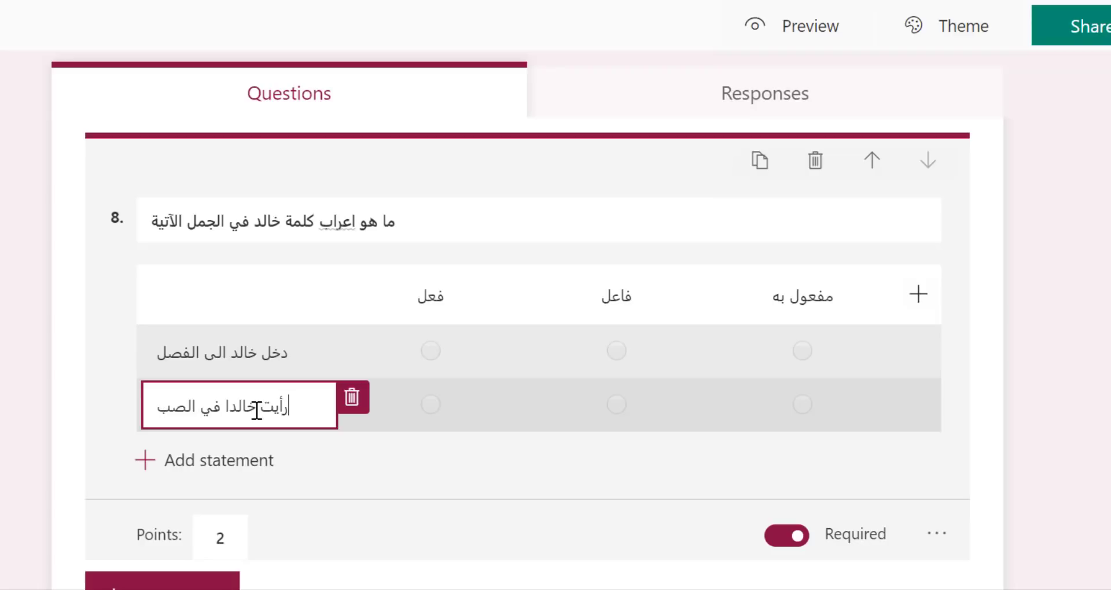
type("اح")
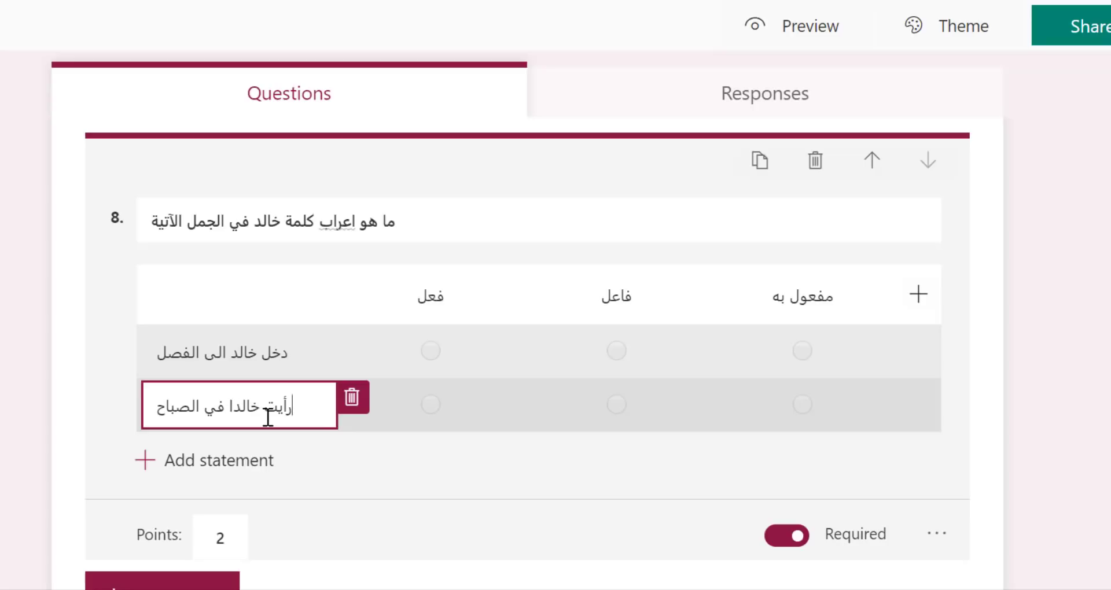
left_click(355, 429)
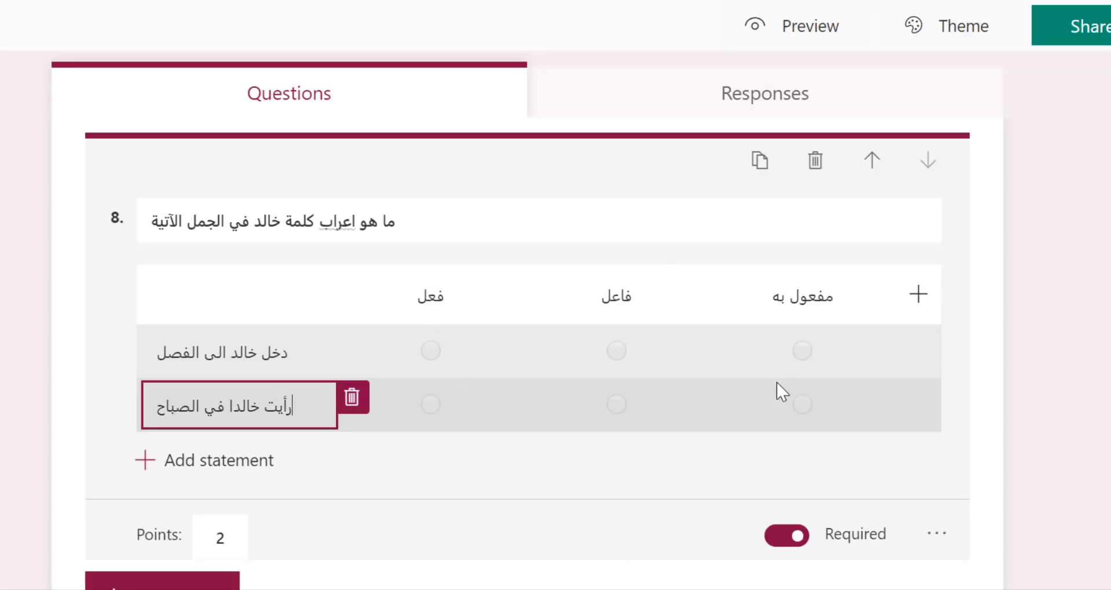
left_click(570, 485)
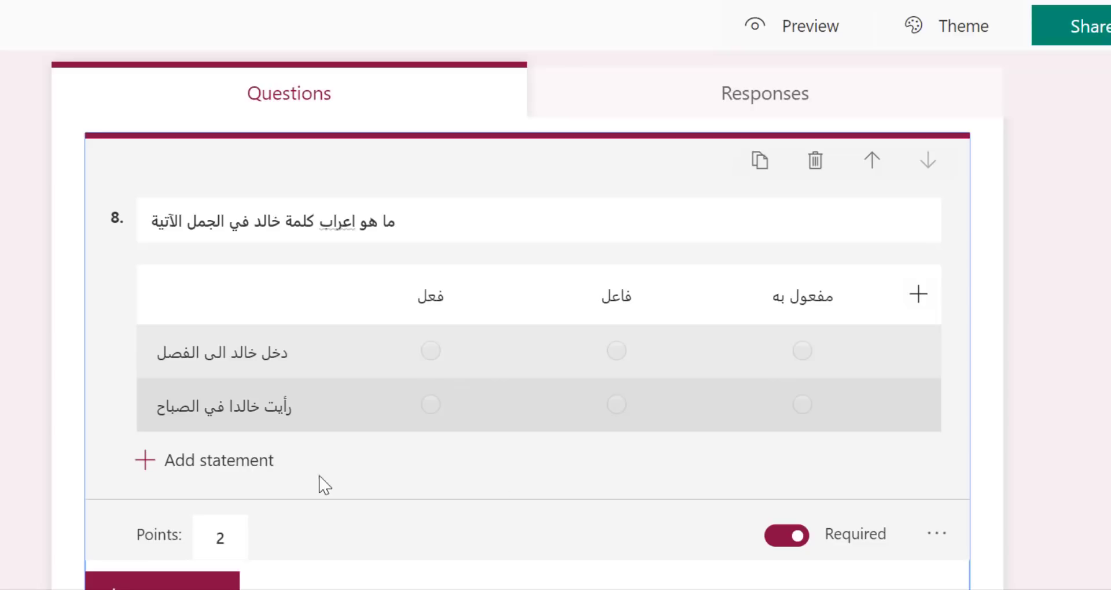
Step: Add a third statement row to question 8 and a fourth option column named "اسم مجرور"
left_click(207, 471)
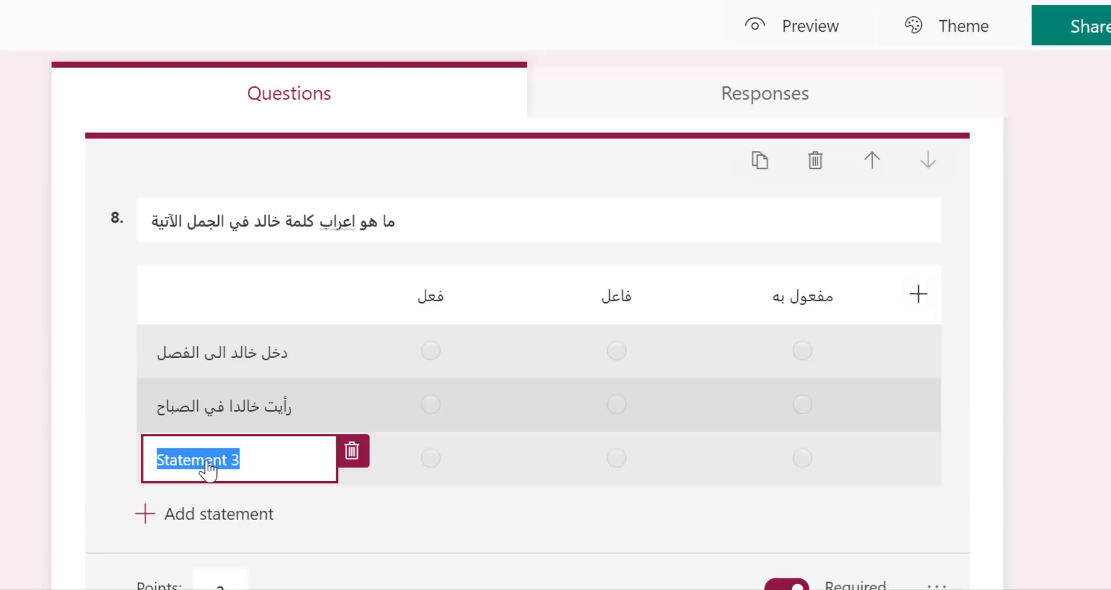
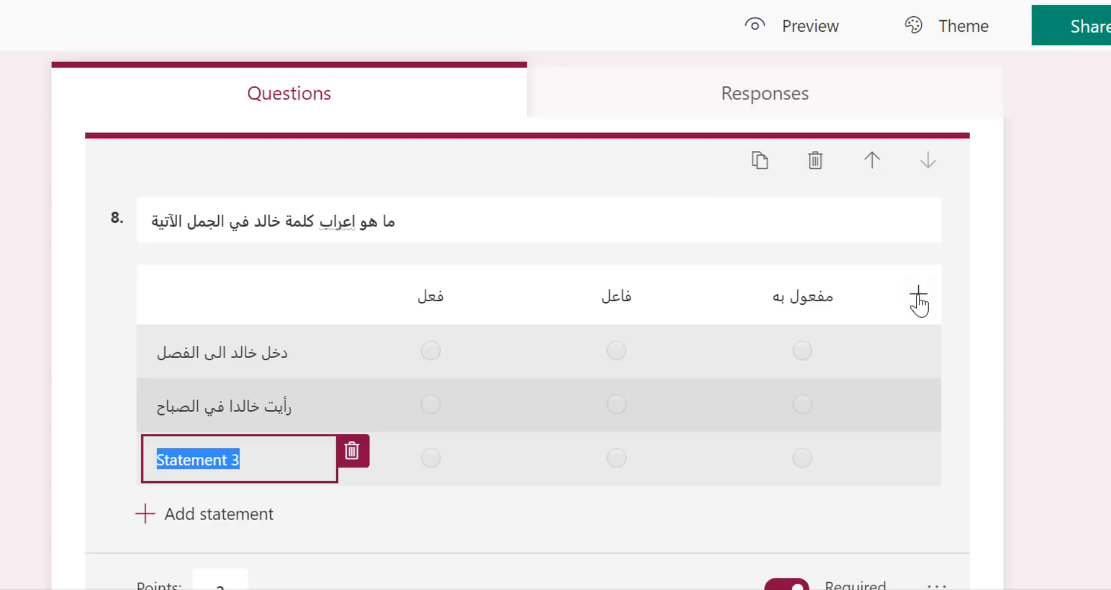
left_click(919, 301)
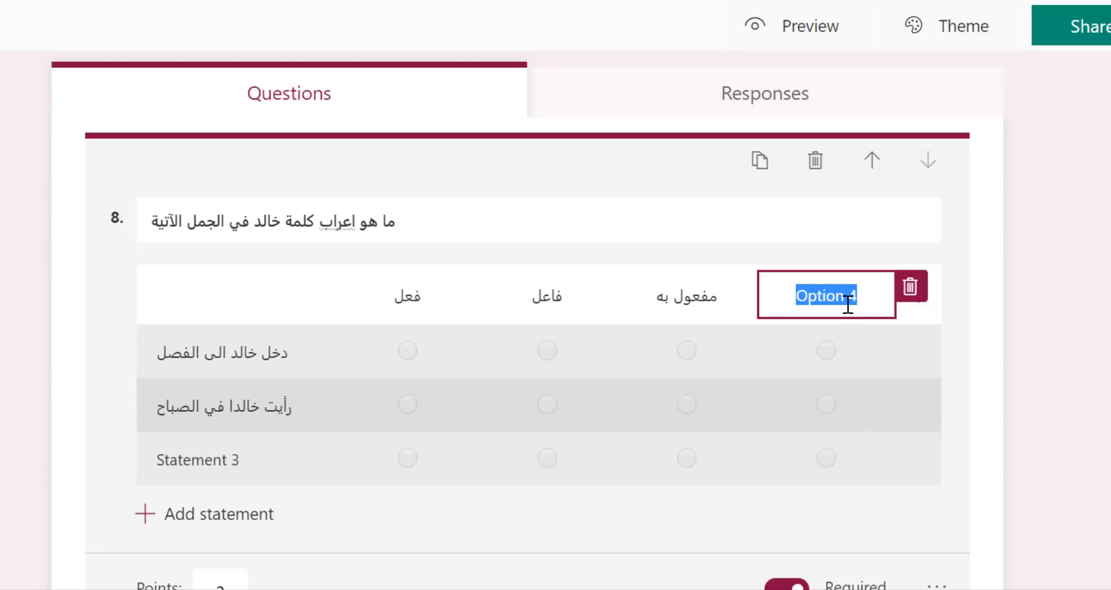
type("اسم مج")
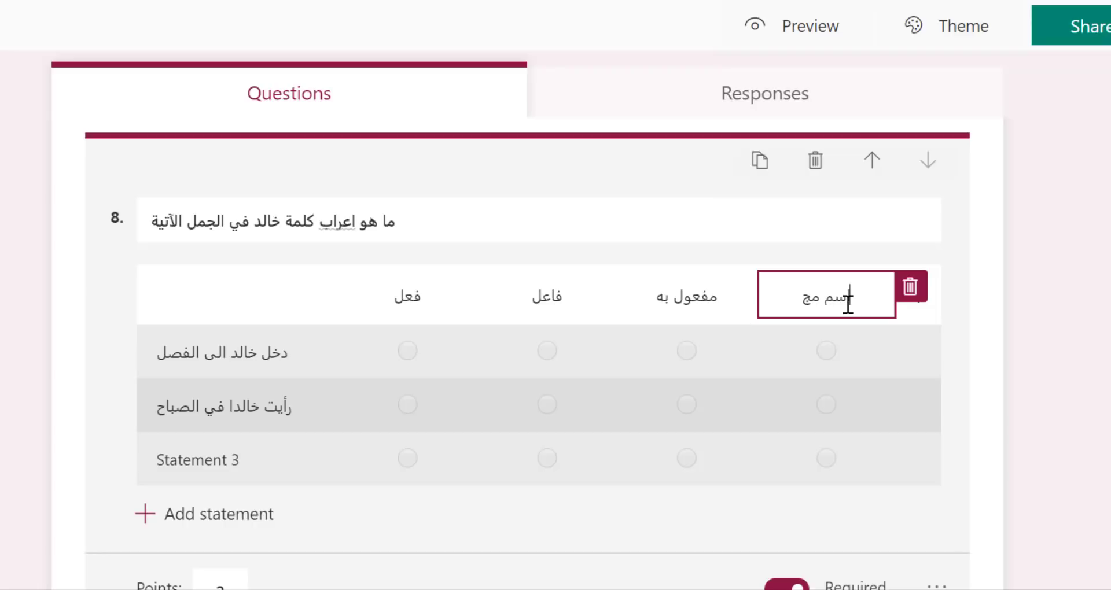
type("رور")
Step: Enter question 8's third statement as "اخذت من … قلما", with the title's first name after "من"
left_click(236, 463)
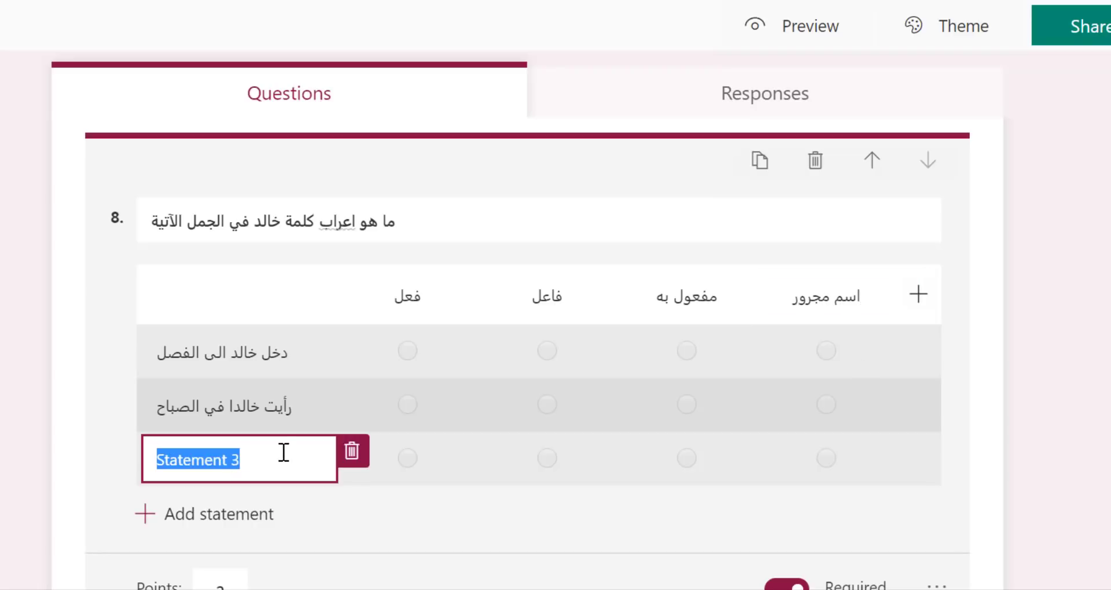
type("ذهبت")
key("BackSpace")
key("BackSpace")
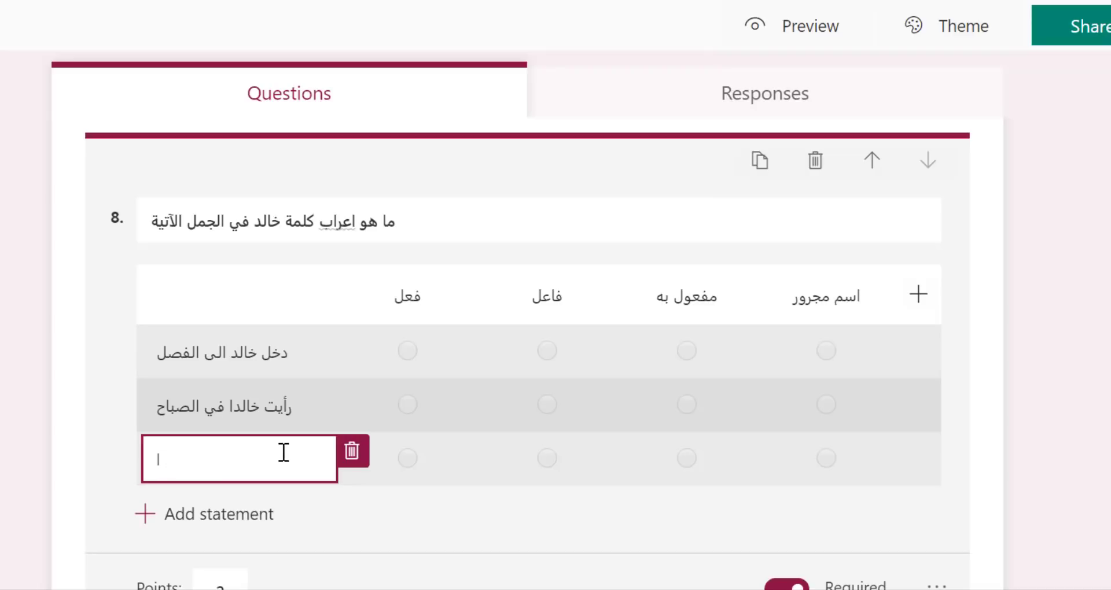
type("خا")
type("ذت من")
type(" ه")
key("BackSpace")
type("خالد قل")
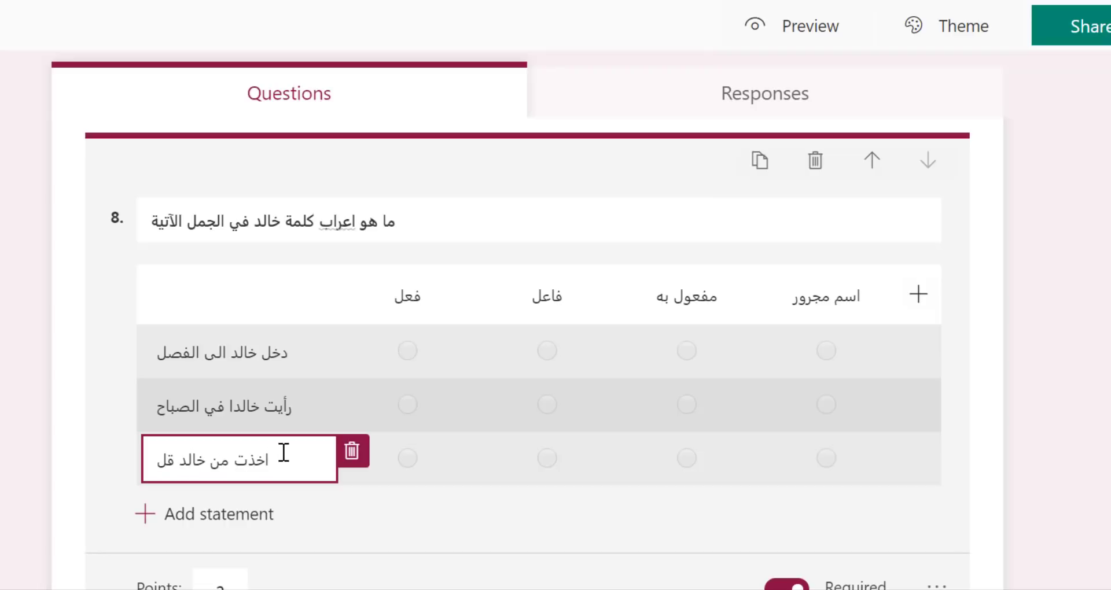
type("ما")
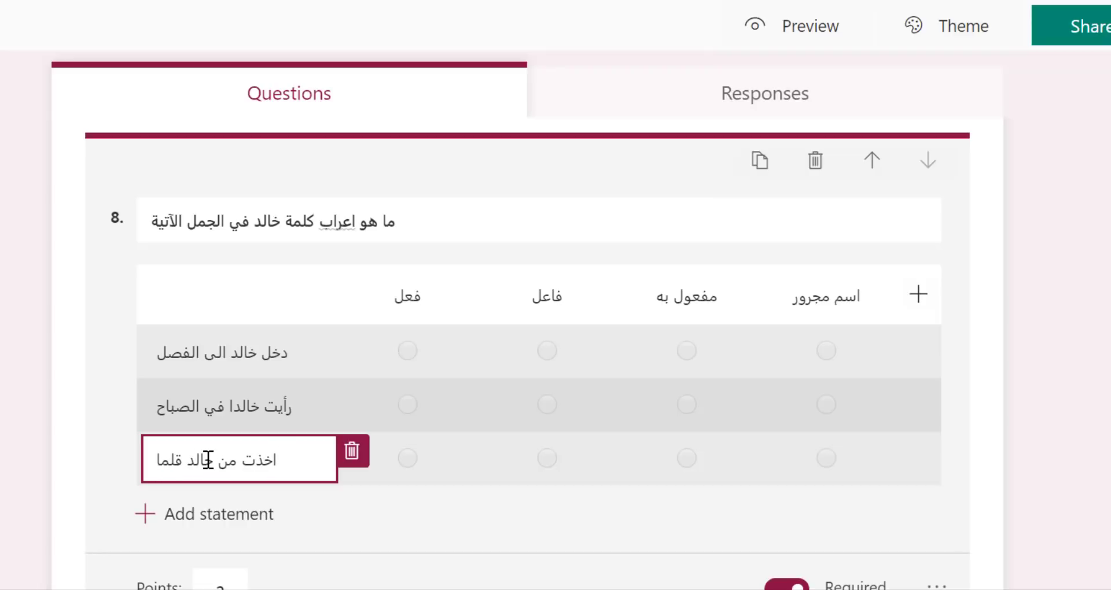
left_click_drag(228, 461, 207, 463)
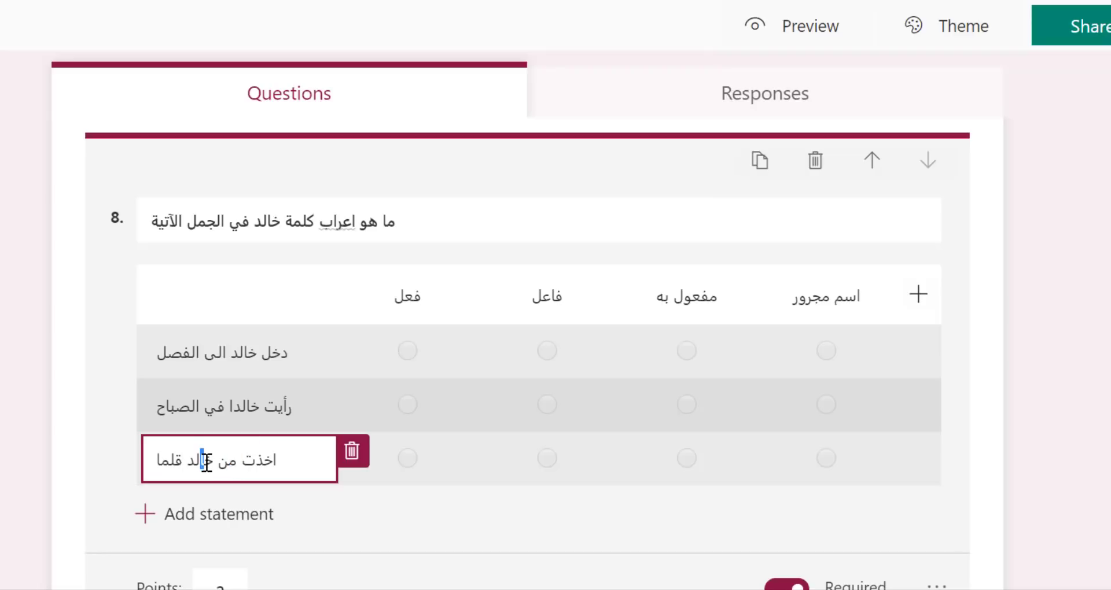
left_click(694, 524)
Step: Look over the completed question 8, and compare it with how question 1 marks its correct answer
scroll(637, 463, "down", 3)
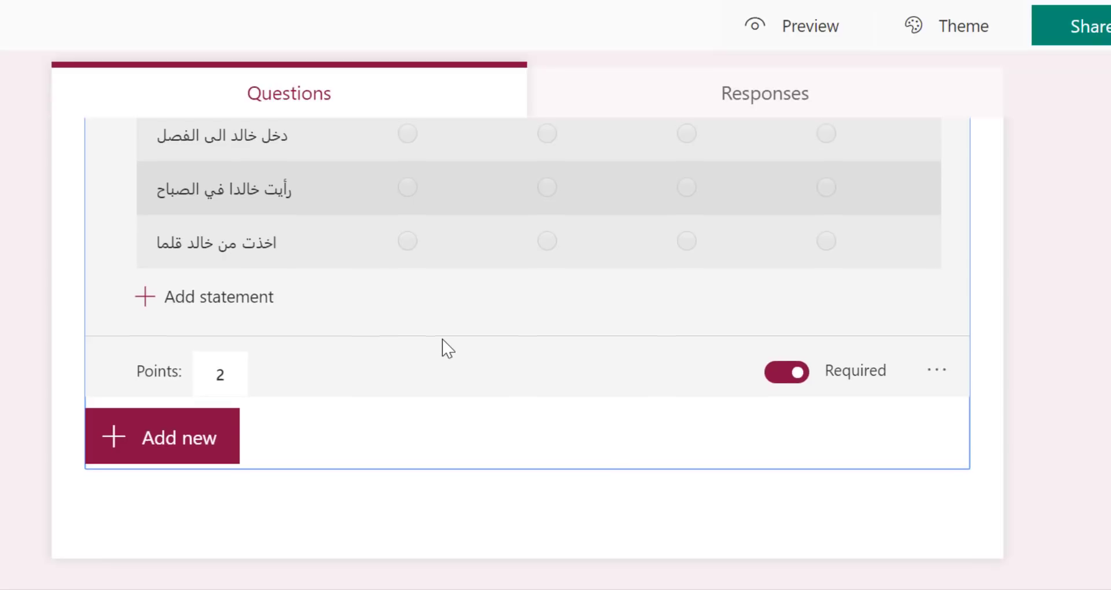
scroll(441, 345, "up", 2)
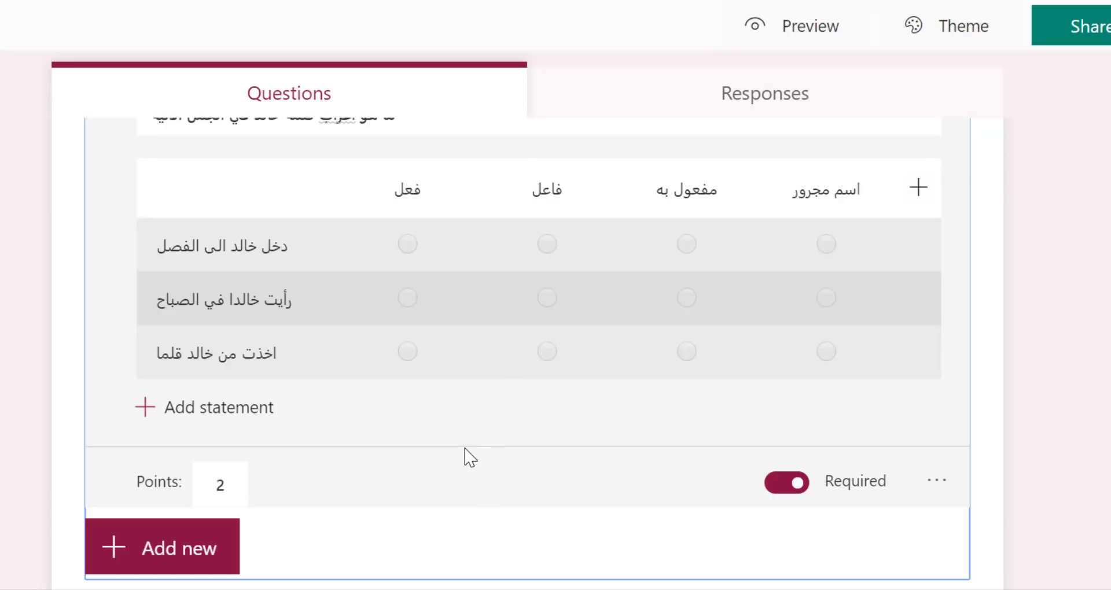
scroll(466, 454, "up", 10)
scroll(466, 454, "up", 15)
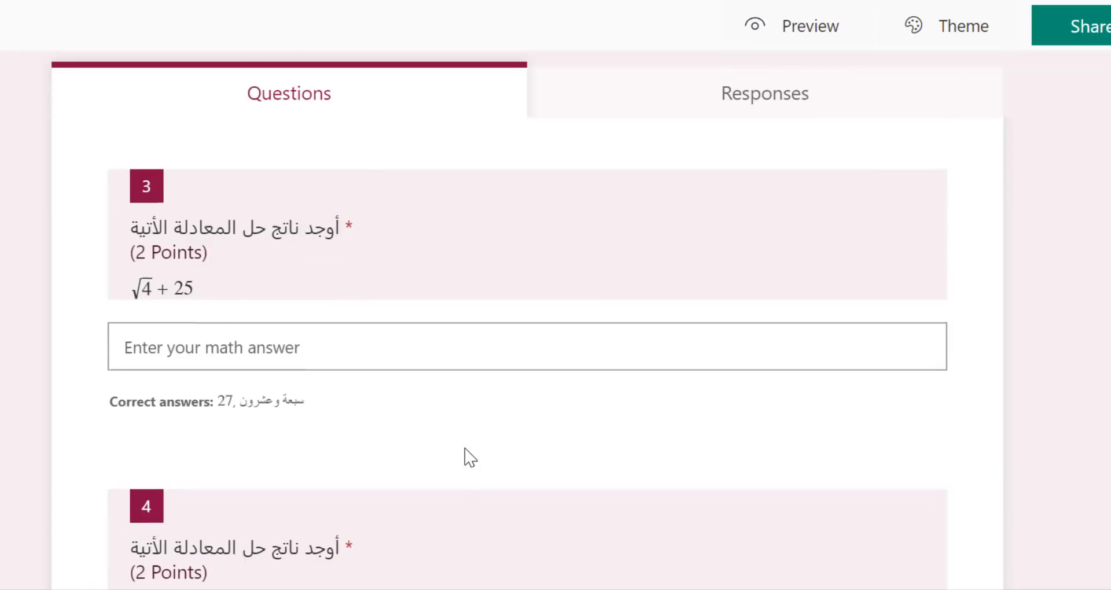
scroll(466, 453, "up", 5)
scroll(255, 387, "down", 5)
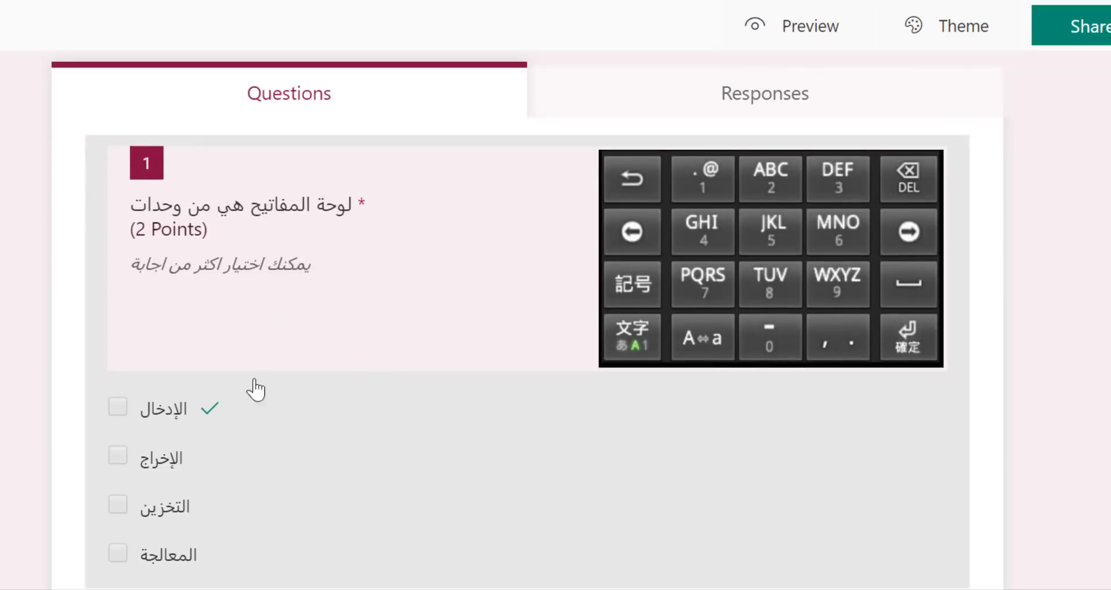
scroll(237, 306, "down", 4)
scroll(238, 303, "up", 2)
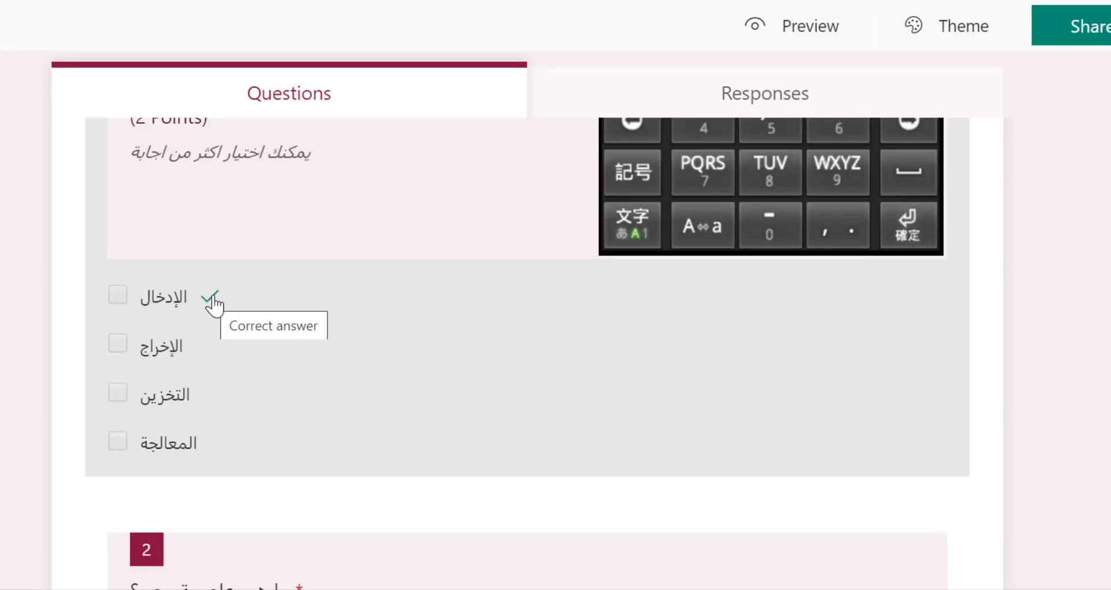
Step: Look through quiz questions 1 to 8, checking their wording, points, answer fields and pictures
scroll(216, 305, "down", 3)
scroll(225, 405, "up", 3)
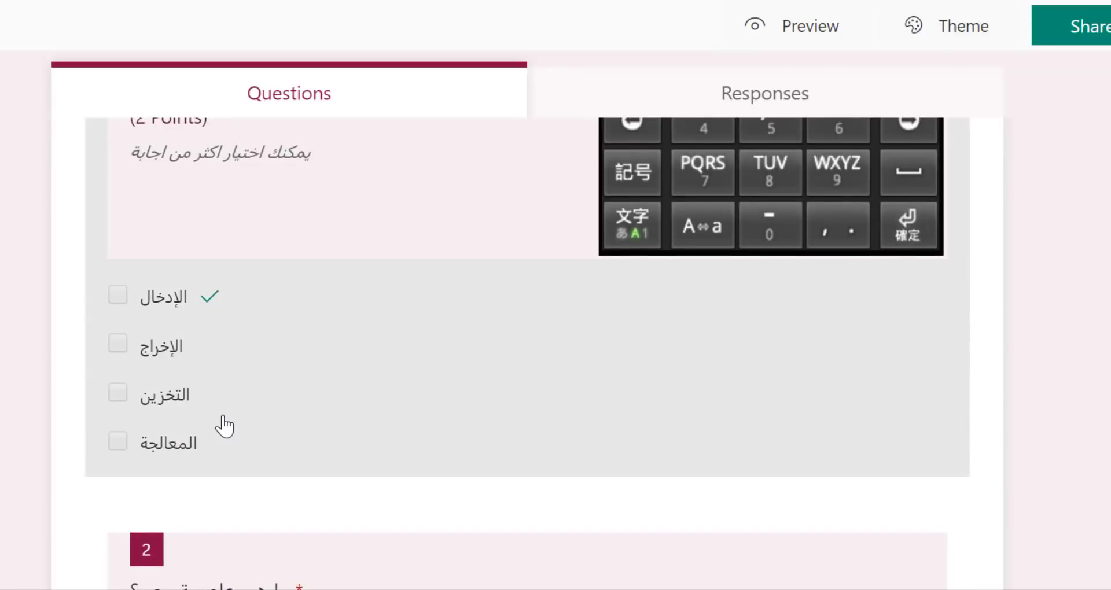
scroll(228, 409, "up", 2)
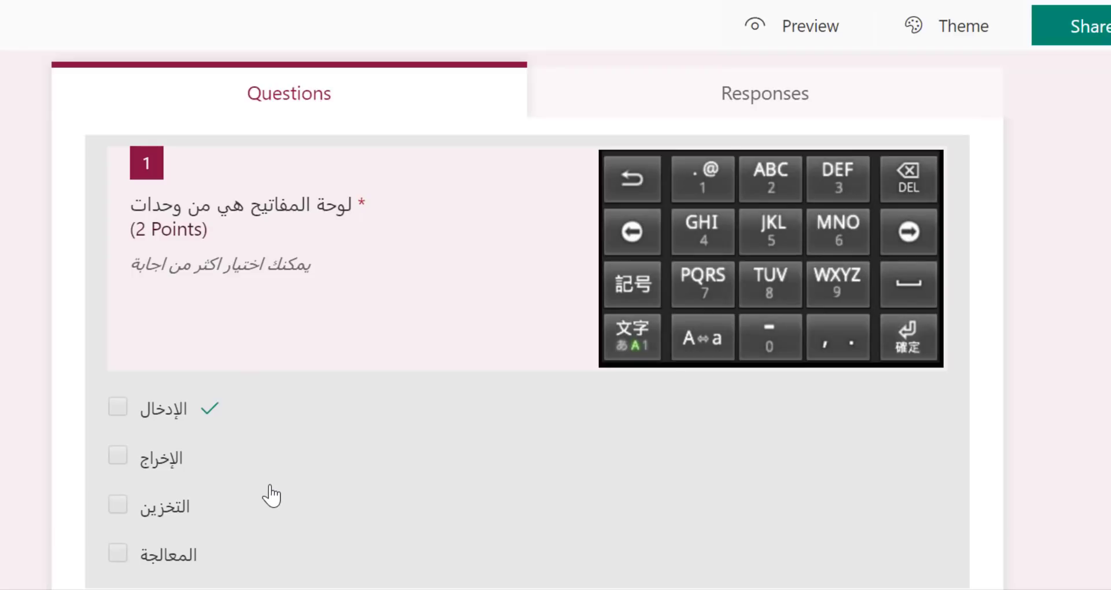
scroll(271, 496, "down", 10)
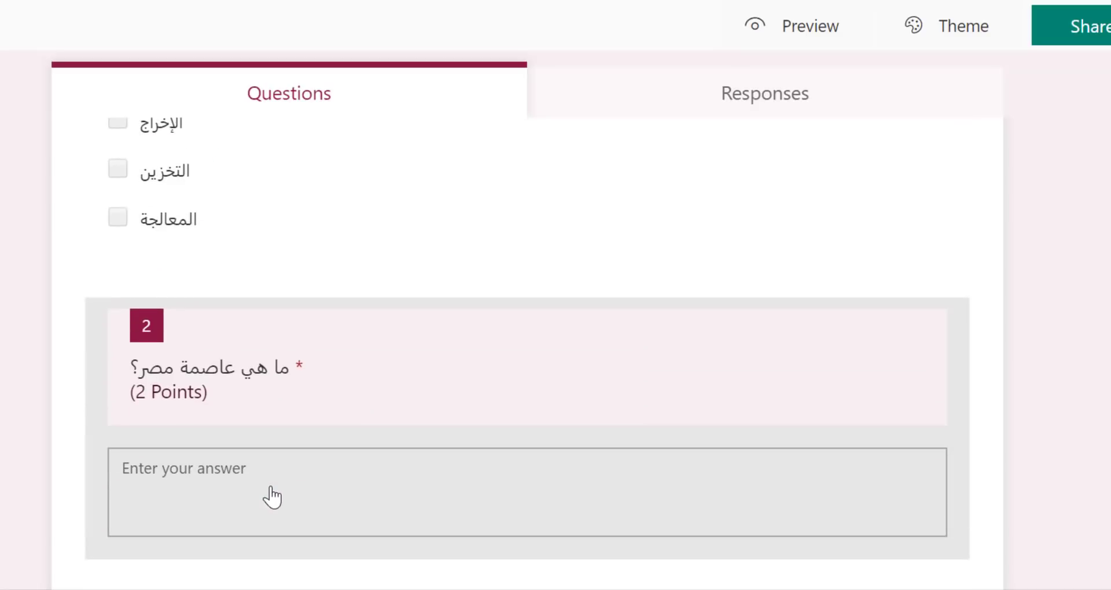
scroll(271, 496, "down", 10)
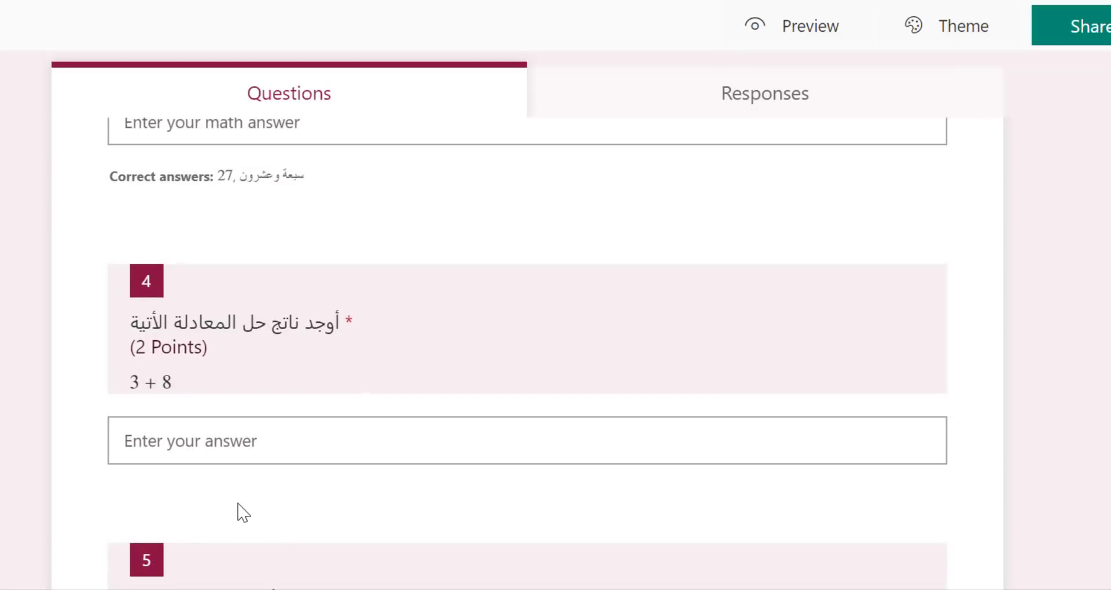
scroll(307, 330, "down", 10)
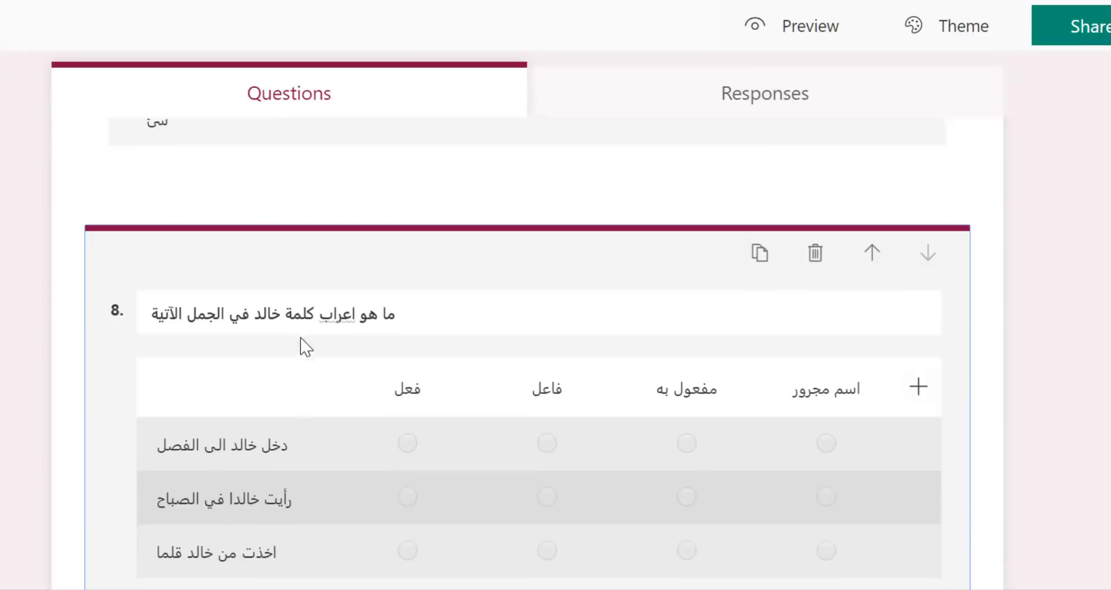
scroll(302, 338, "down", 2)
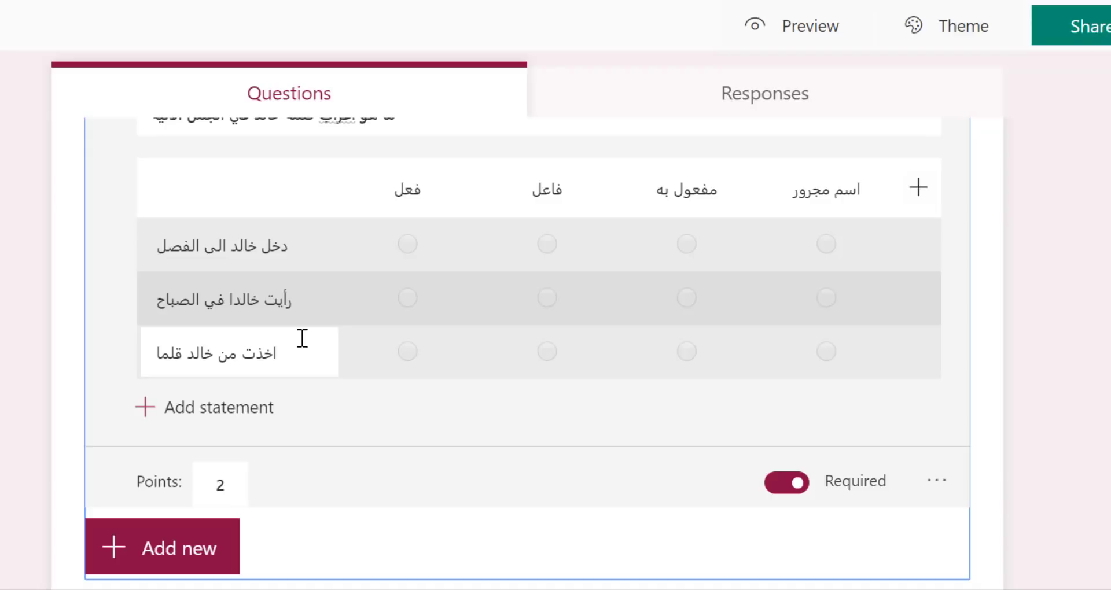
scroll(302, 337, "up", 10)
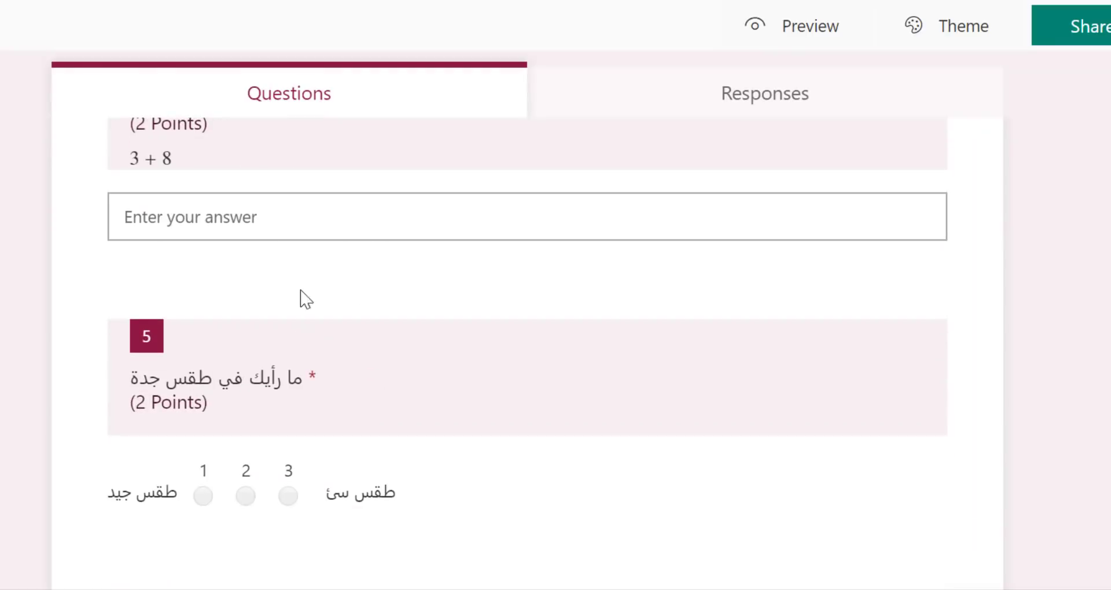
scroll(315, 201, "up", 4)
scroll(314, 234, "down", 6)
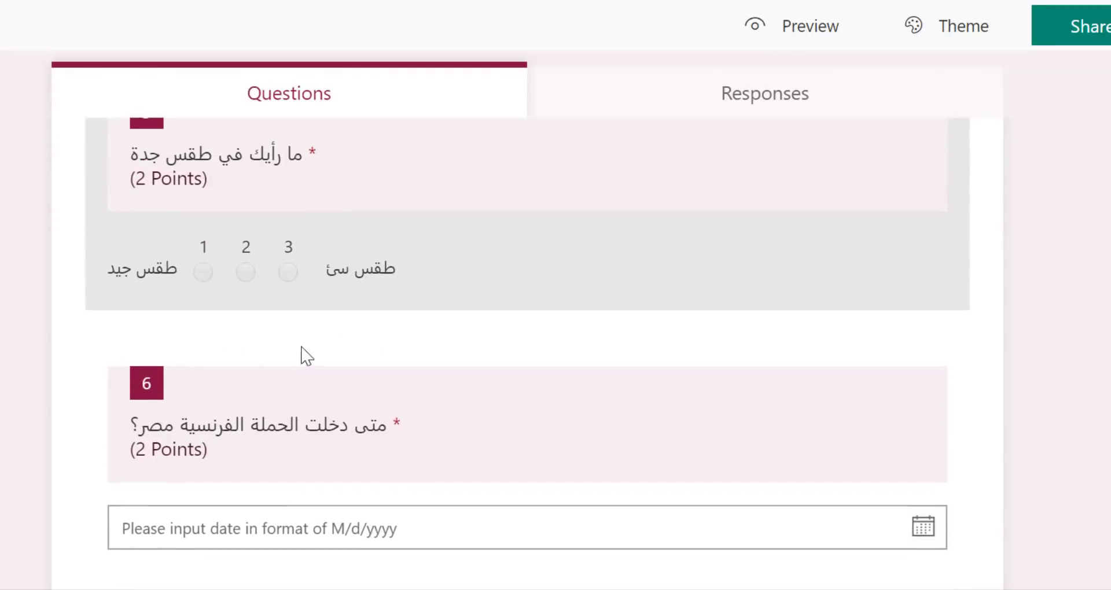
scroll(292, 456, "down", 5)
scroll(291, 455, "down", 8)
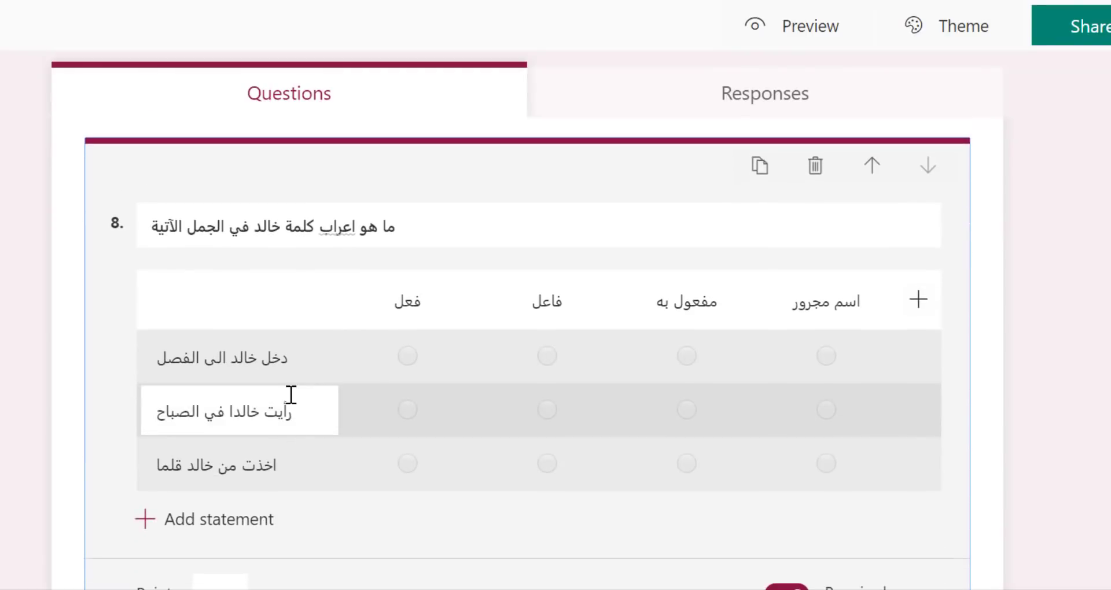
scroll(290, 393, "up", 9)
scroll(291, 395, "up", 9)
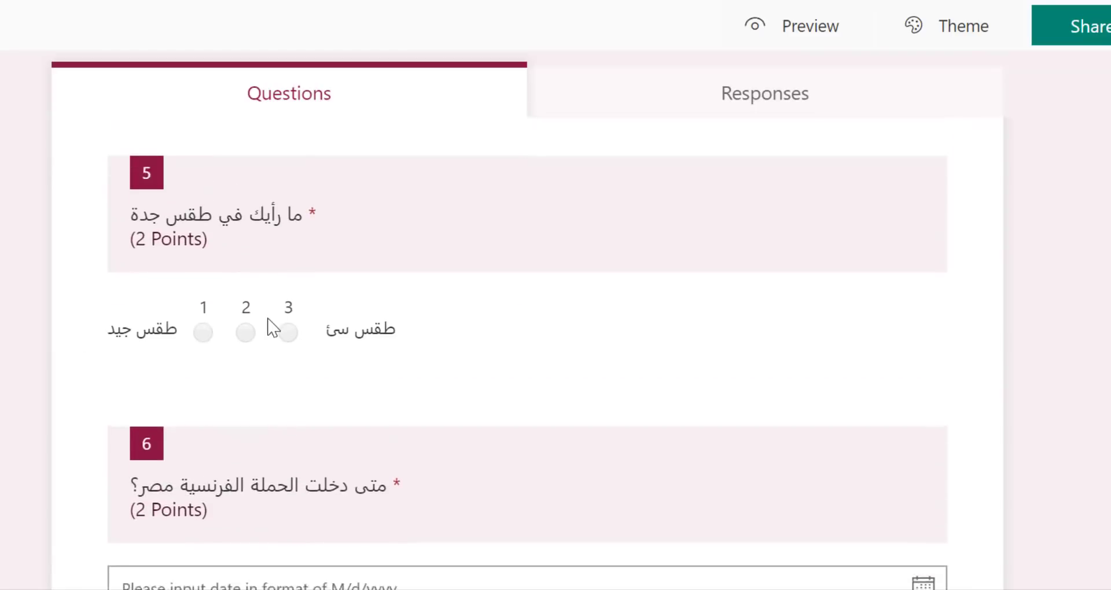
scroll(307, 330, "up", 15)
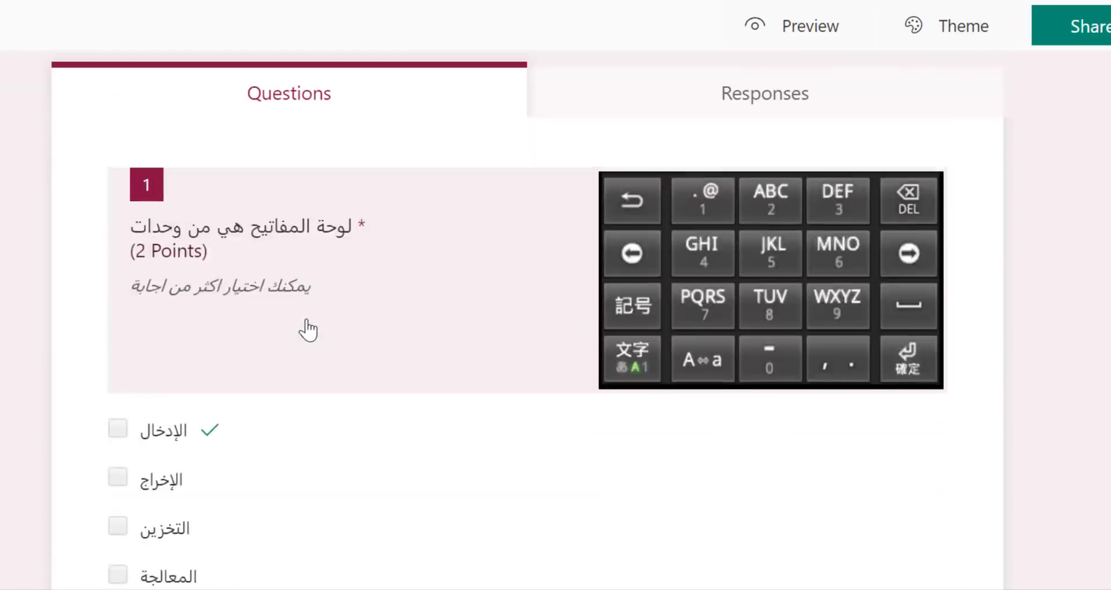
scroll(308, 330, "down", 6)
scroll(308, 337, "down", 18)
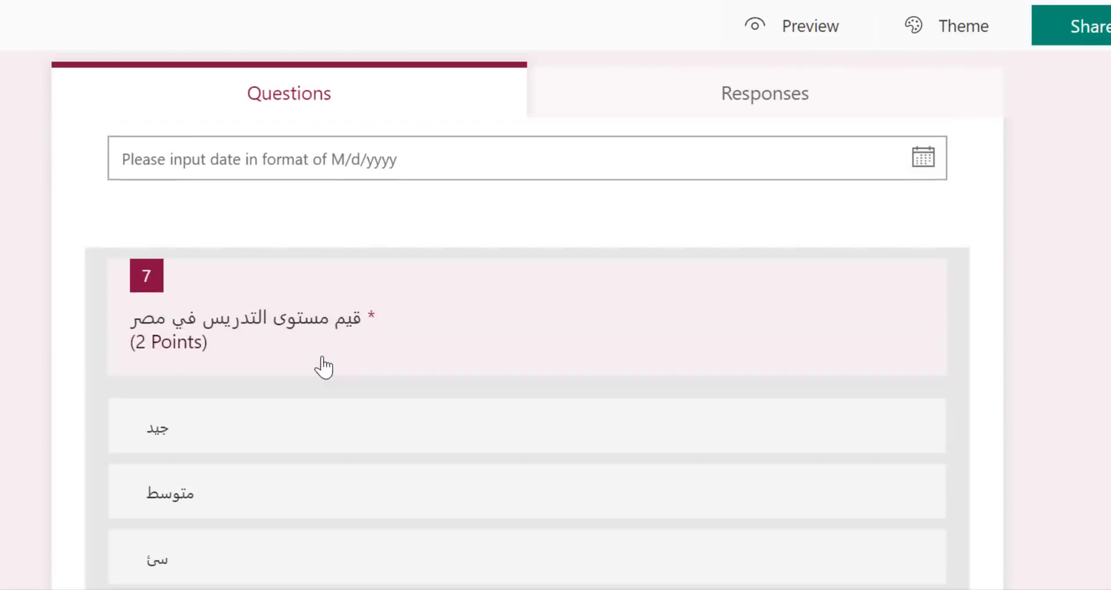
scroll(335, 349, "up", 12)
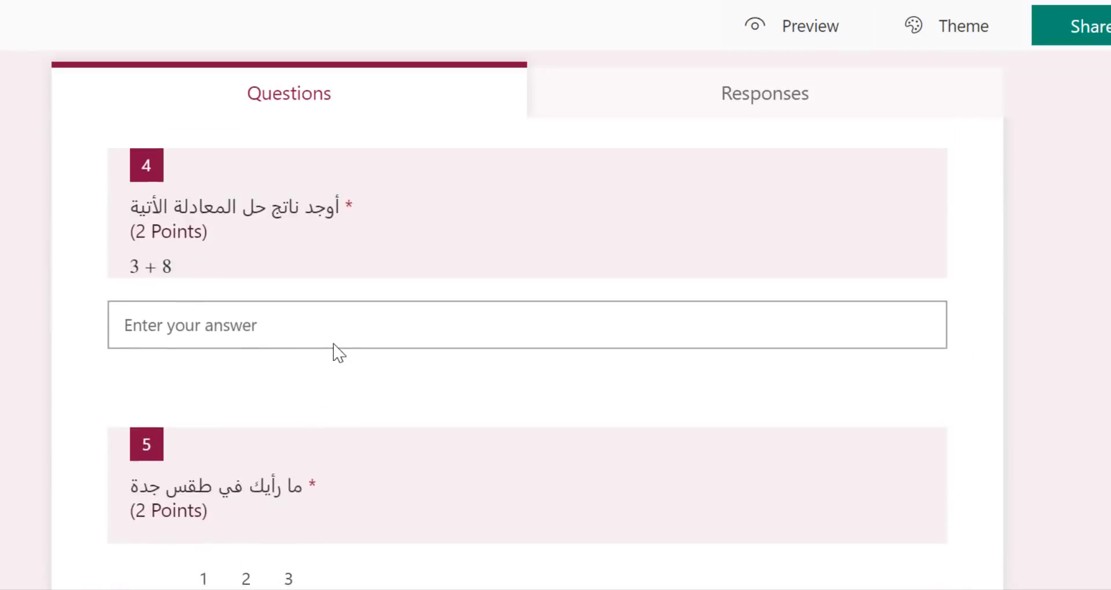
Step: Open question 6 for editing and search Bing images for "الحملة الفرنسية علي مصر" as its picture
scroll(657, 345, "down", 4)
scroll(547, 398, "up", 3)
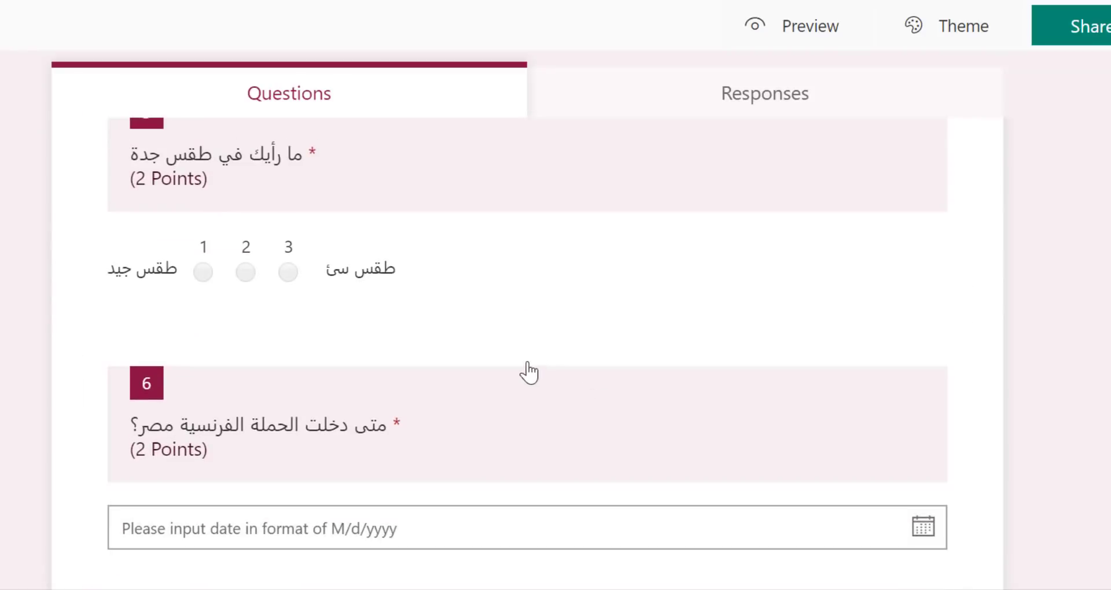
left_click(508, 391)
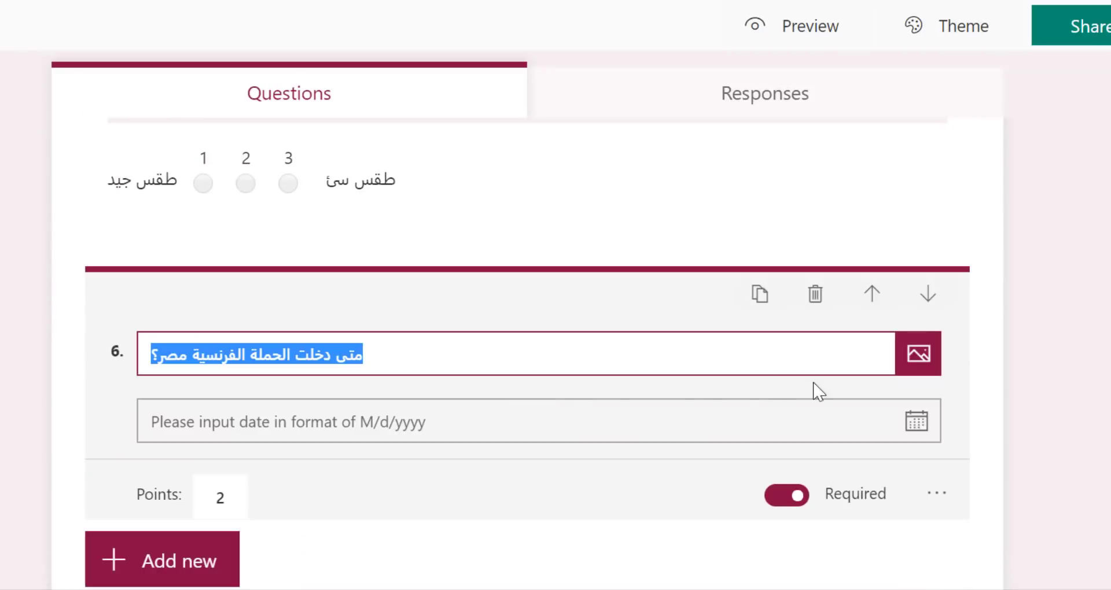
left_click(919, 354)
left_click(905, 185)
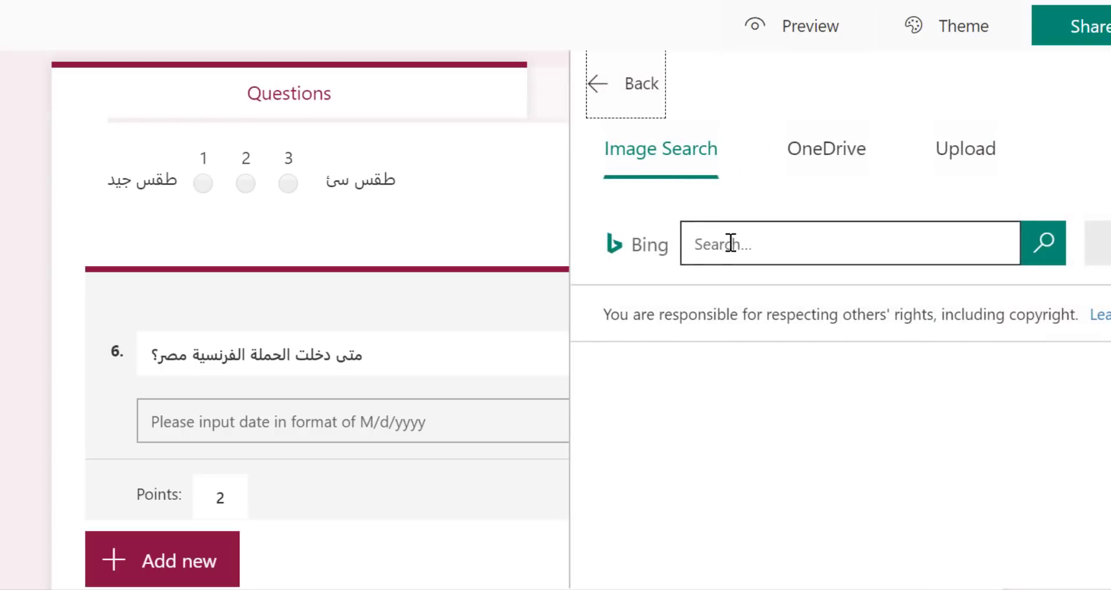
left_click(751, 247)
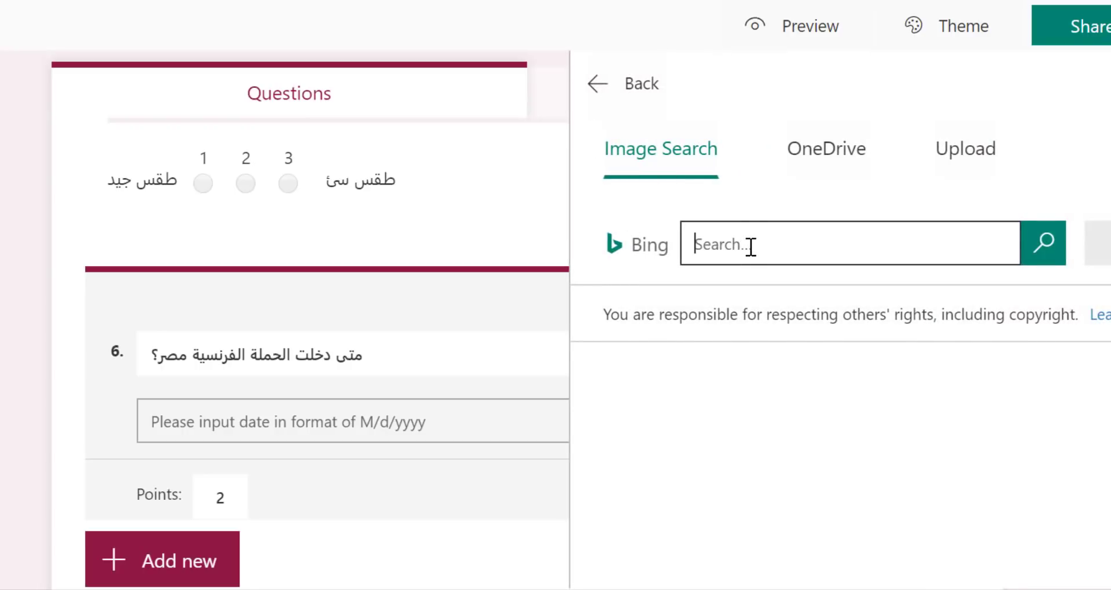
type("الحملة الفرنسية")
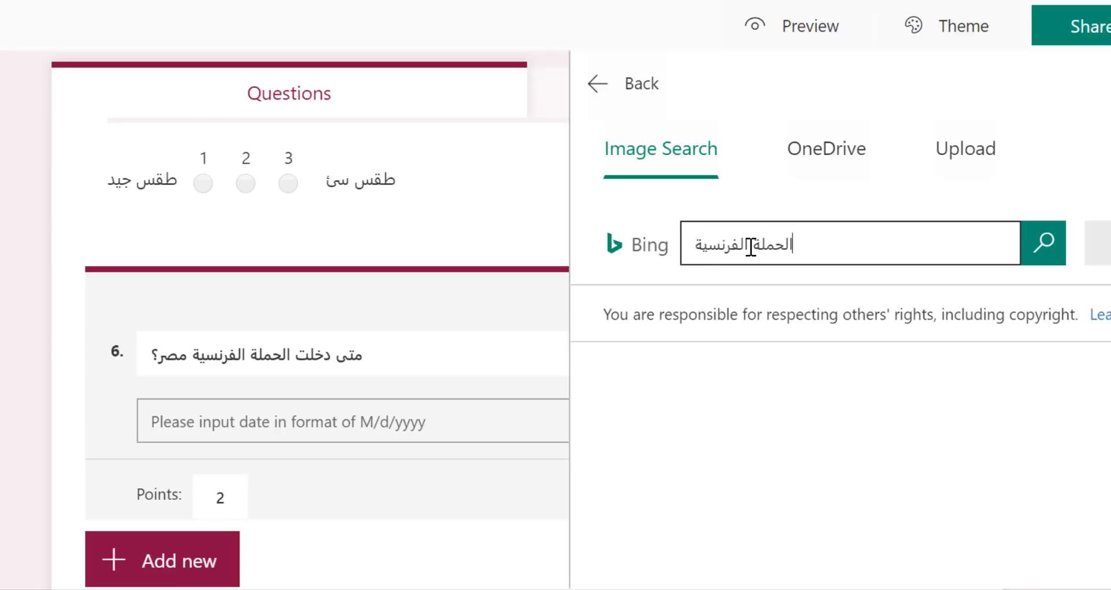
type(" علي مصر")
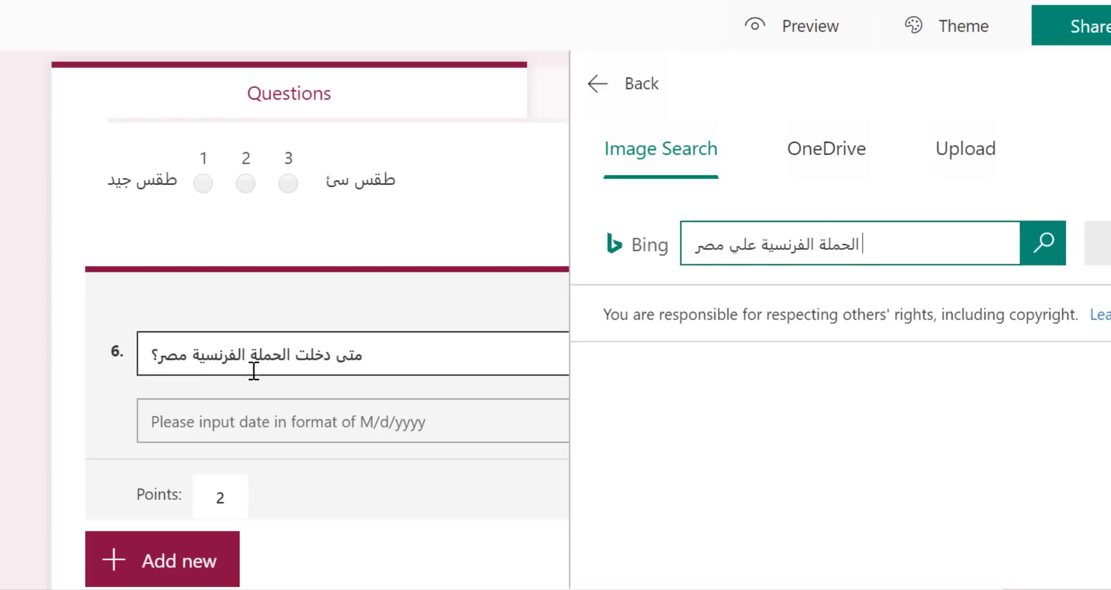
left_click(1051, 254)
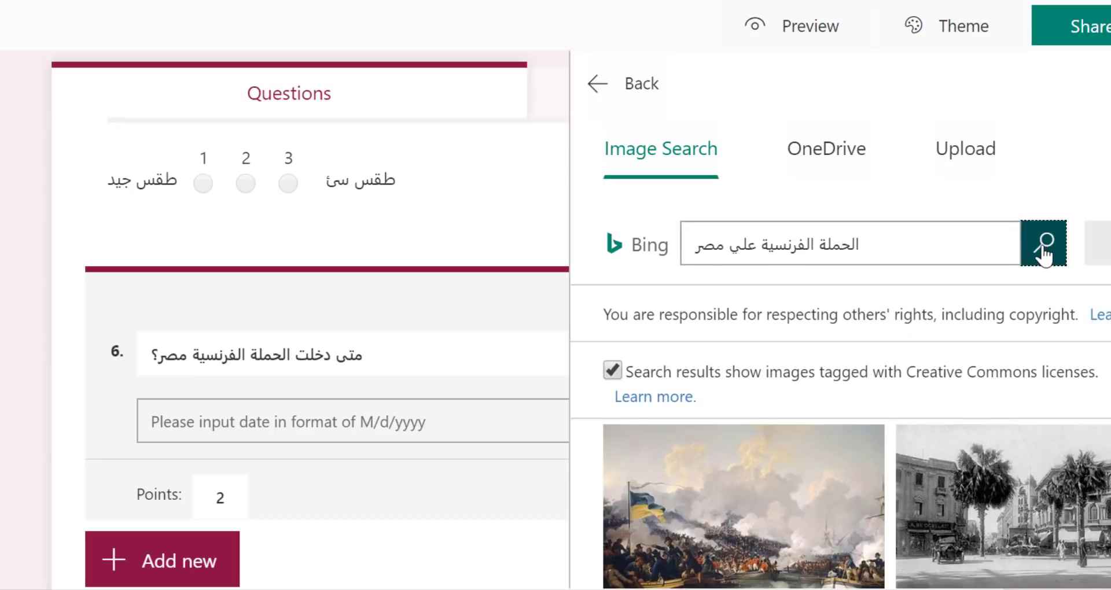
Step: Add the 777x540 painting of the battle with boats and a blue-yellow flag to question 6
scroll(950, 463, "down", 6)
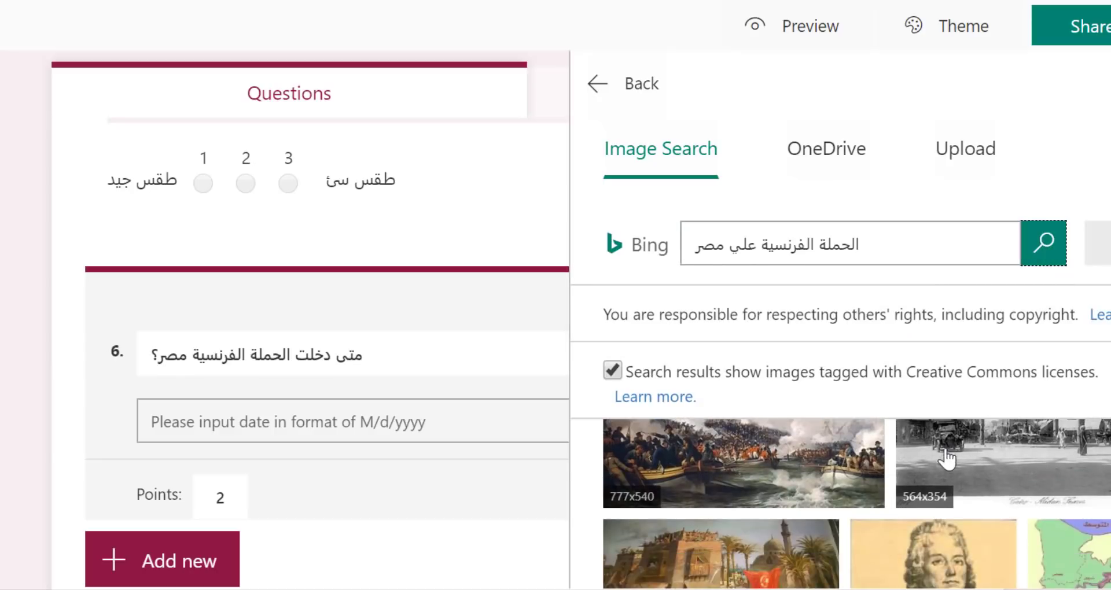
scroll(944, 488, "up", 6)
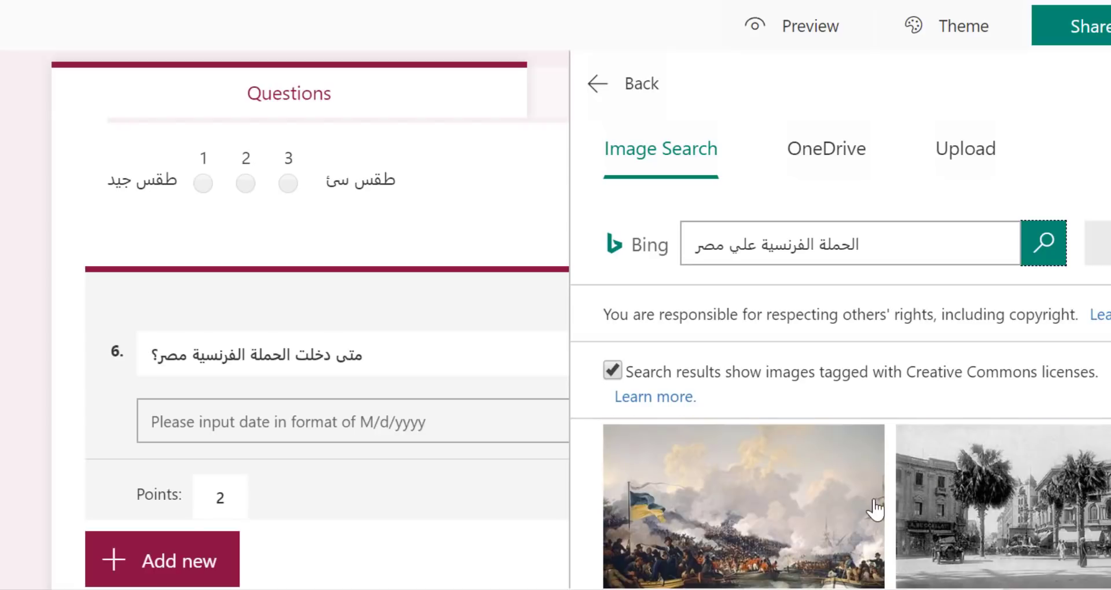
scroll(868, 509, "down", 2)
left_click(757, 491)
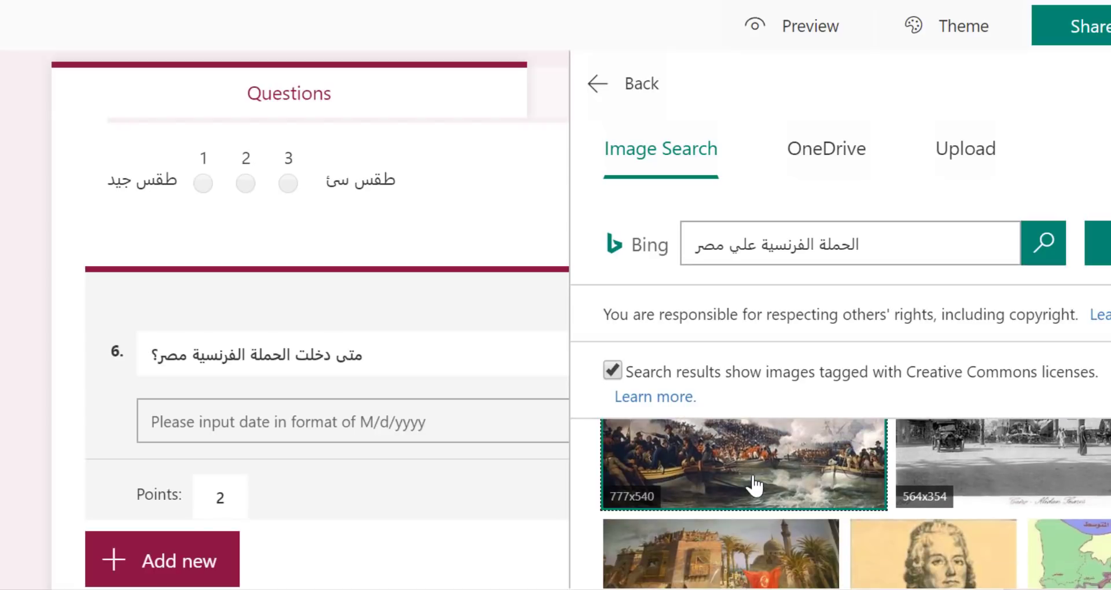
left_click(1100, 243)
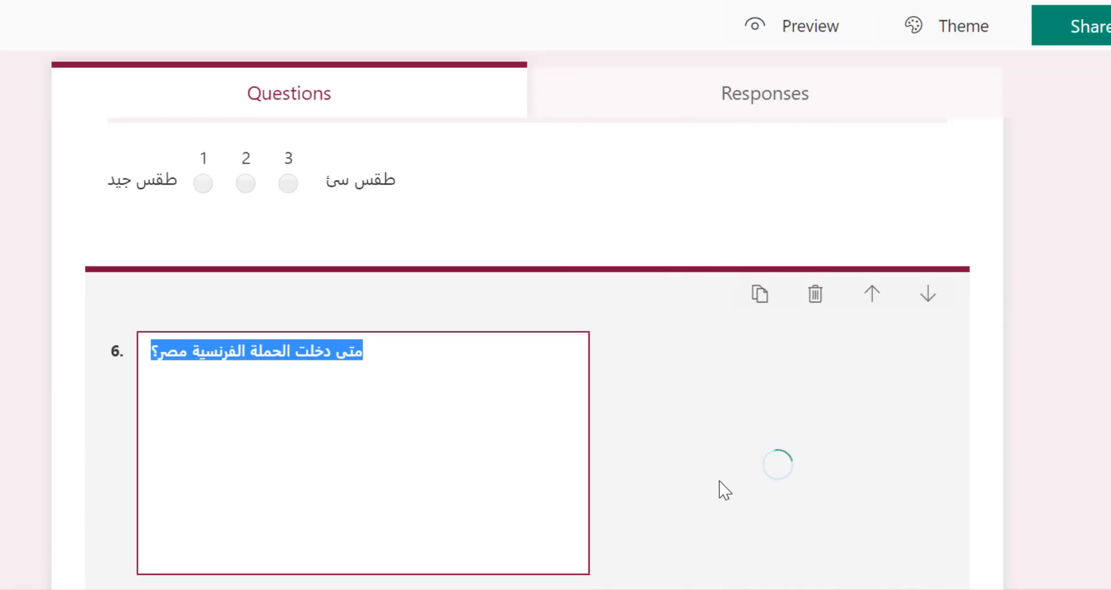
scroll(720, 488, "down", 2)
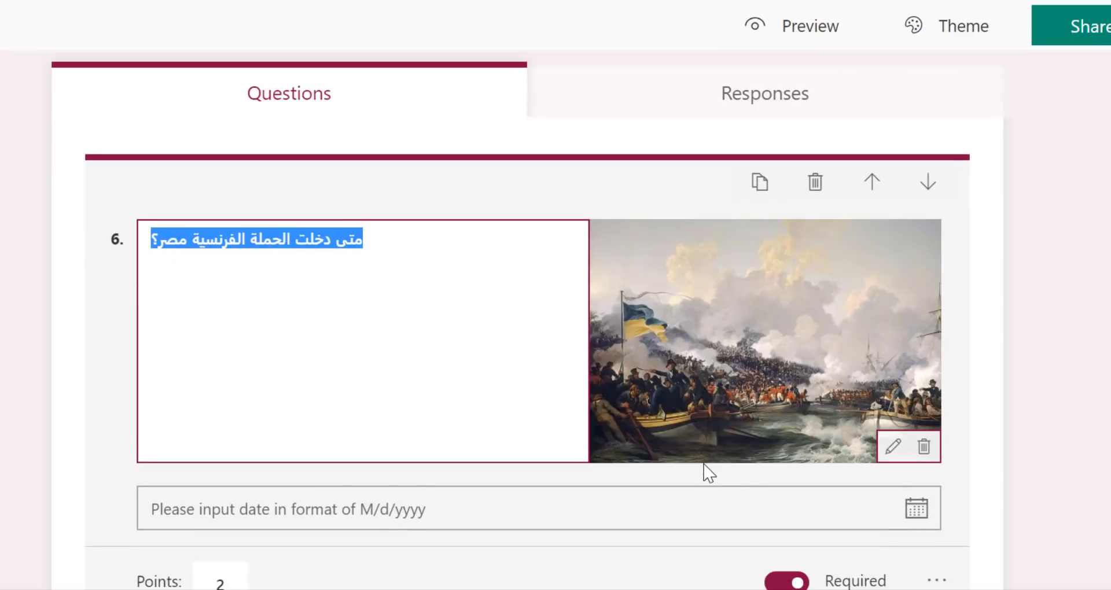
Step: Preview the quiz in the computer layout and check the question order and question pictures, including the French campaign question
left_click(818, 46)
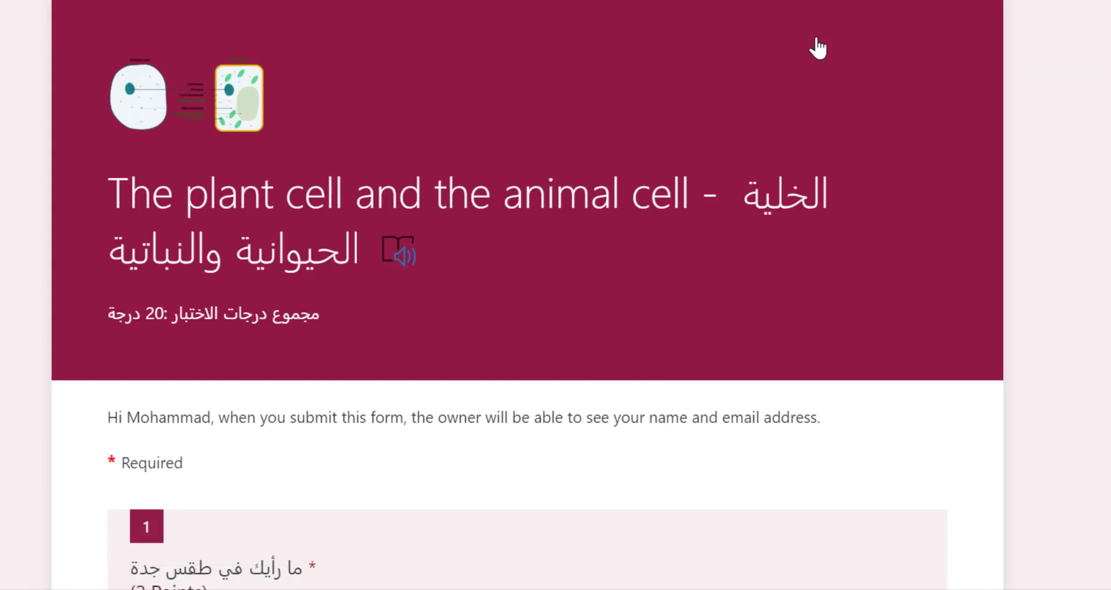
scroll(725, 189, "down", 8)
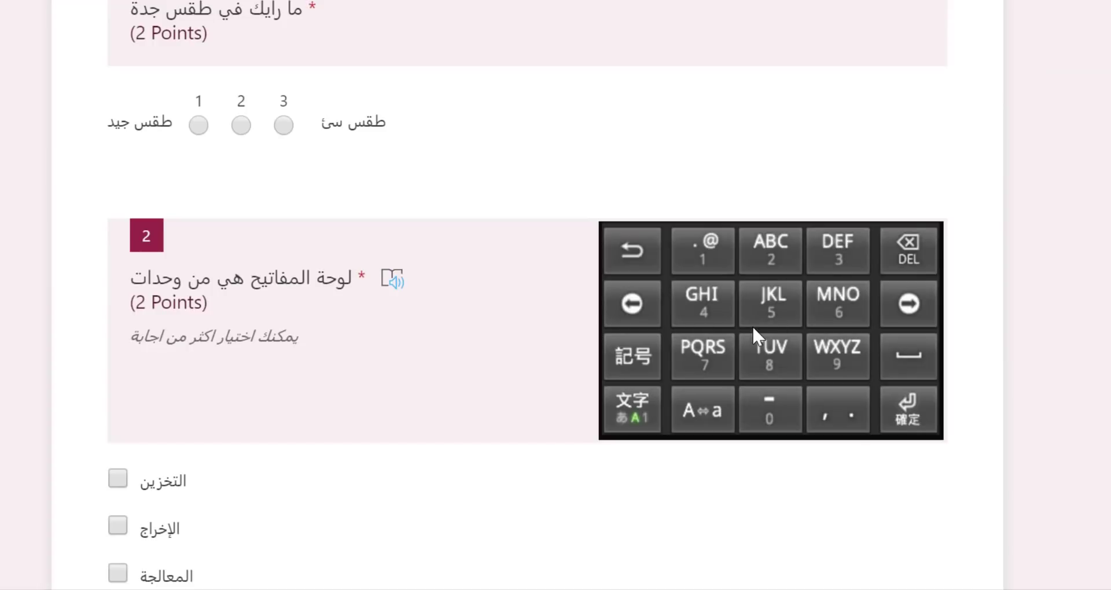
scroll(753, 325, "down", 15)
scroll(755, 340, "down", 3)
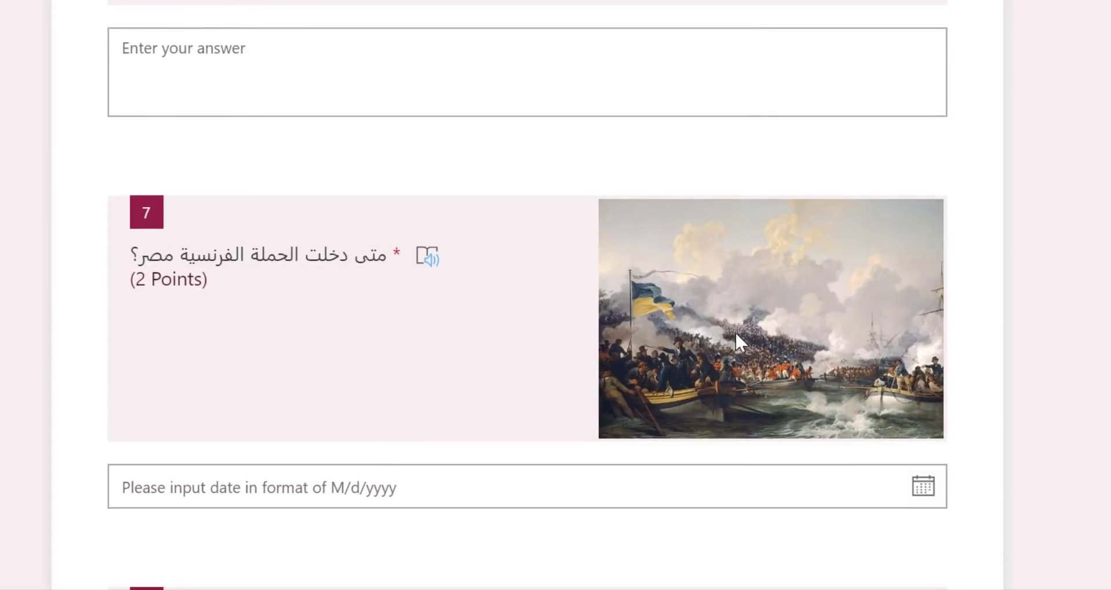
scroll(555, 344, "up", 3)
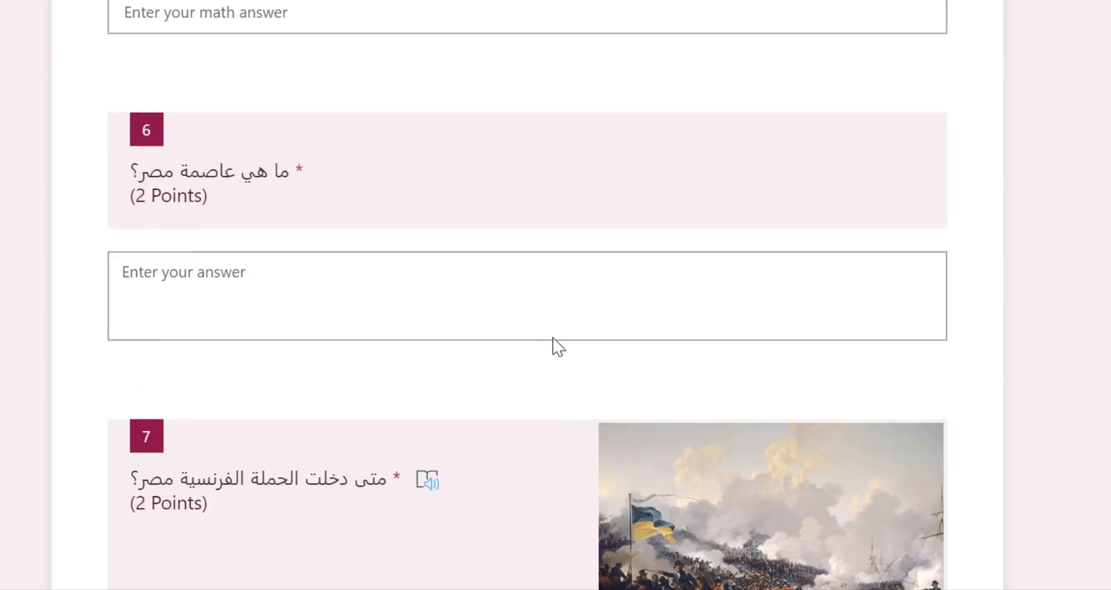
scroll(687, 176, "up", 15)
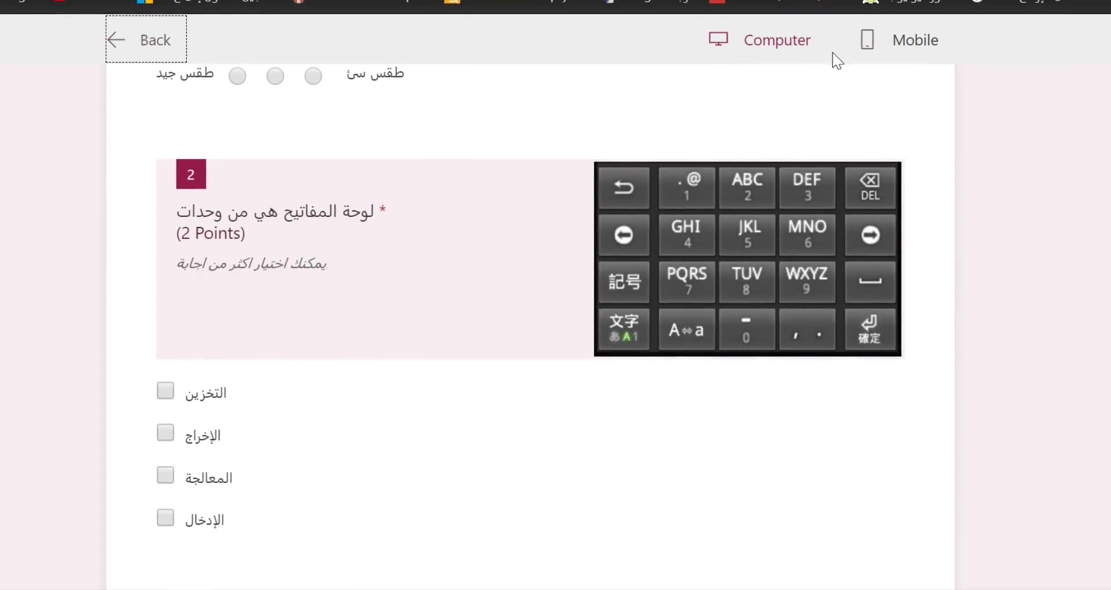
Step: Check the quiz questions in the mobile preview, including the Likert question, and return to the computer preview
left_click(868, 45)
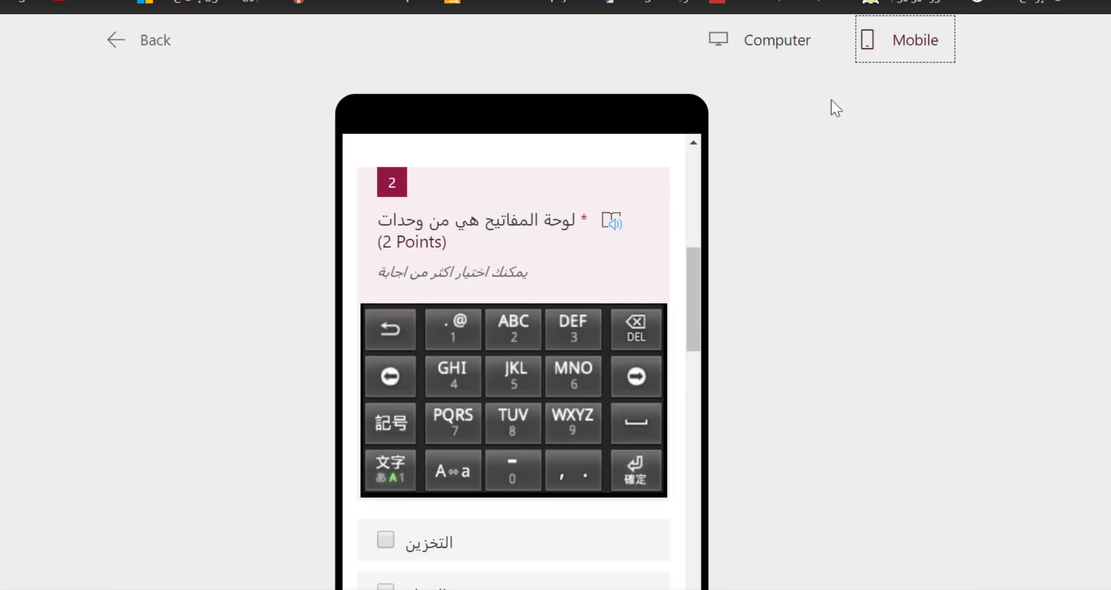
scroll(486, 262, "down", 10)
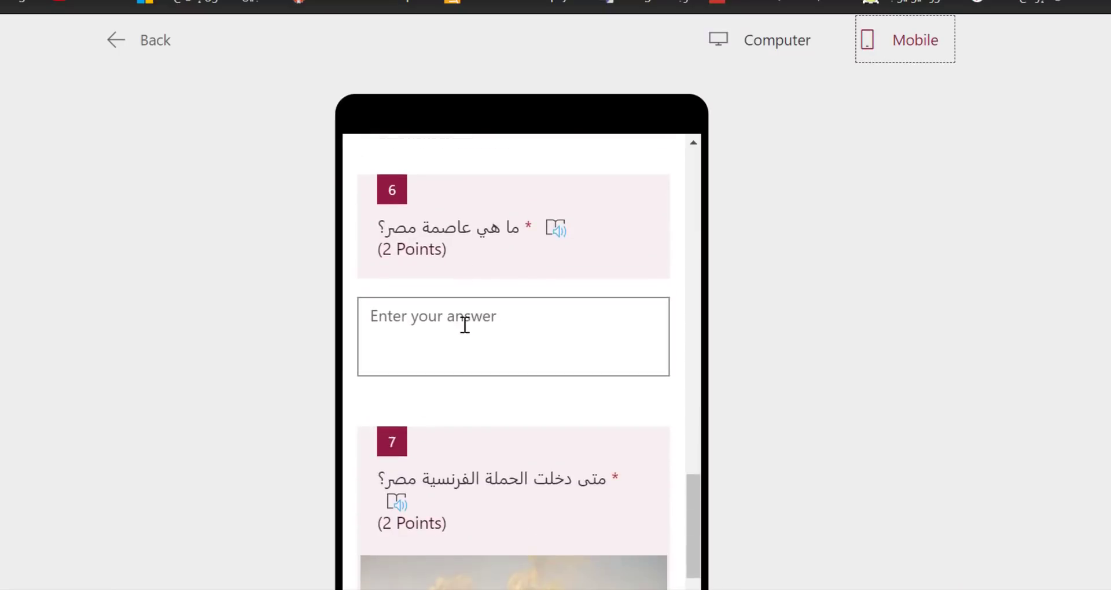
scroll(464, 325, "down", 15)
scroll(457, 348, "up", 8)
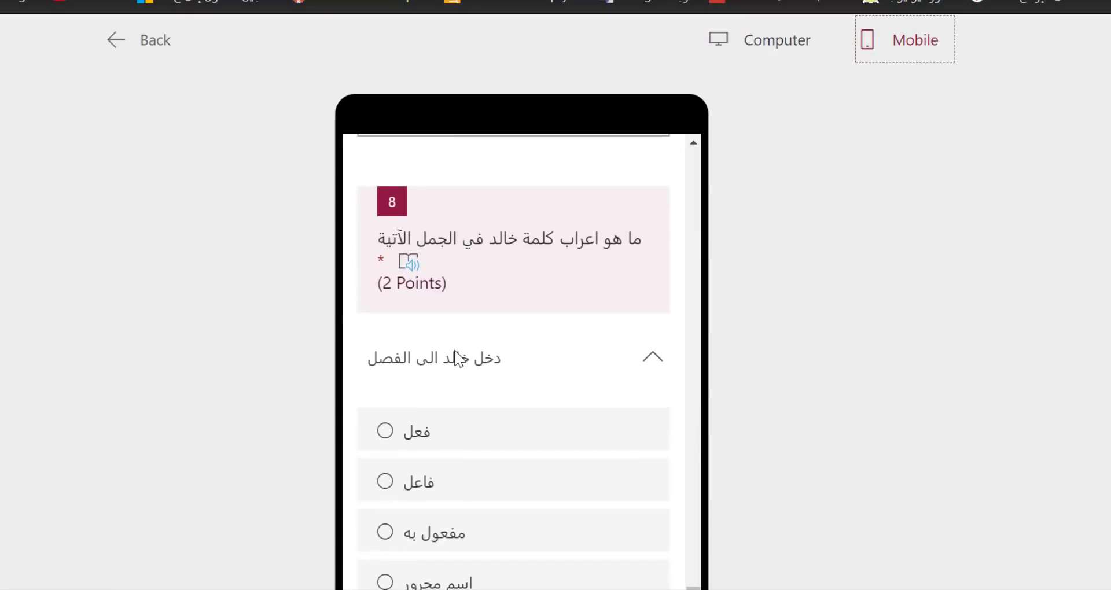
scroll(455, 353, "up", 12)
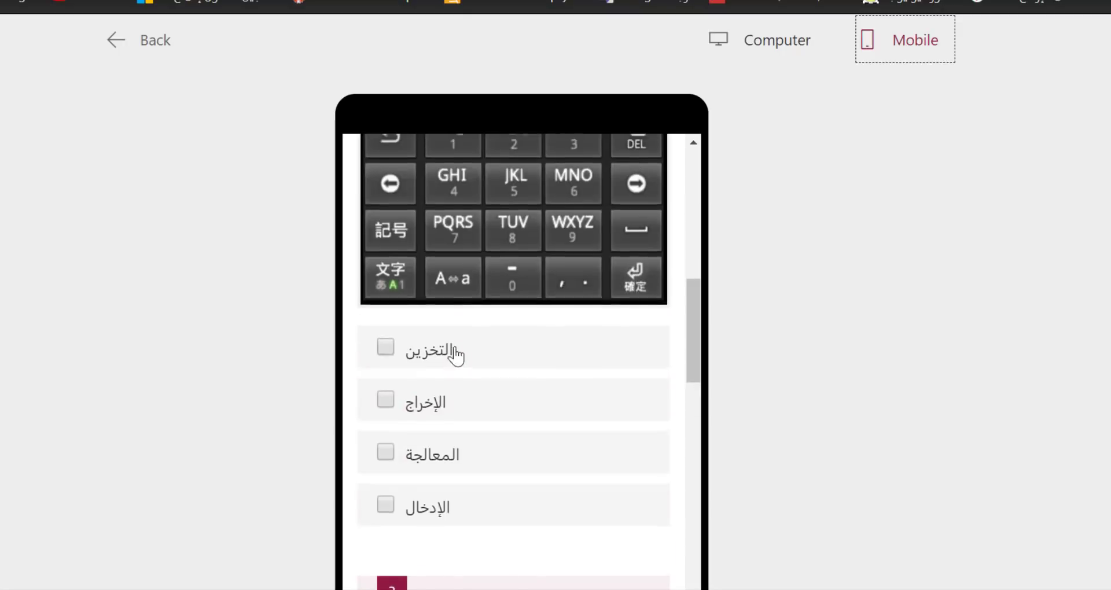
scroll(457, 353, "up", 8)
left_click(739, 45)
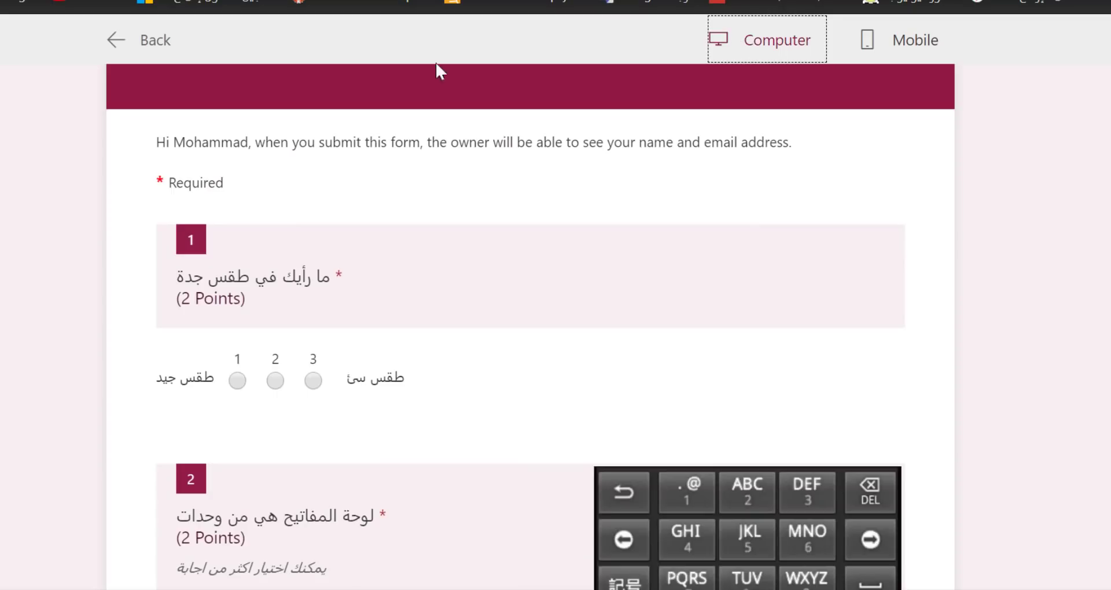
Step: Look through the quiz questions in the editor and view the options for sending and collecting responses
left_click(116, 44)
scroll(598, 404, "down", 10)
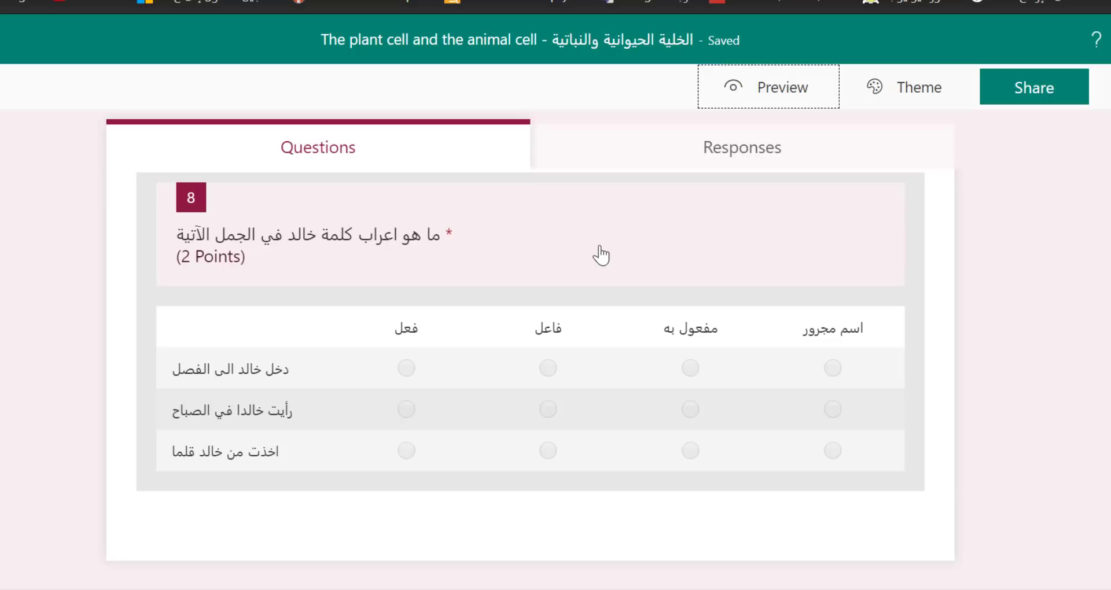
scroll(611, 352, "up", 20)
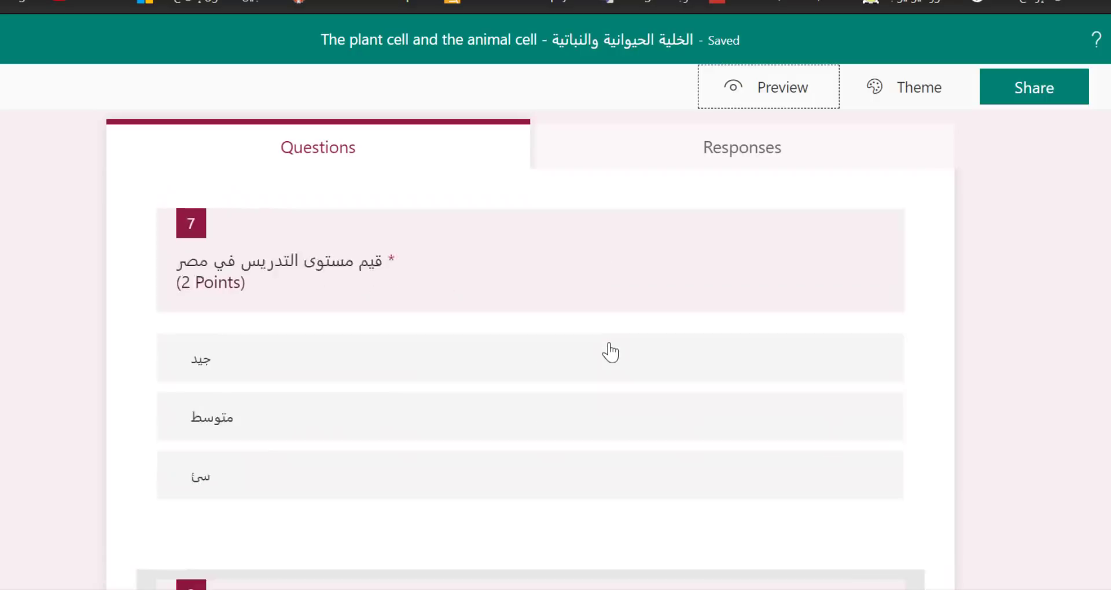
scroll(610, 352, "up", 7)
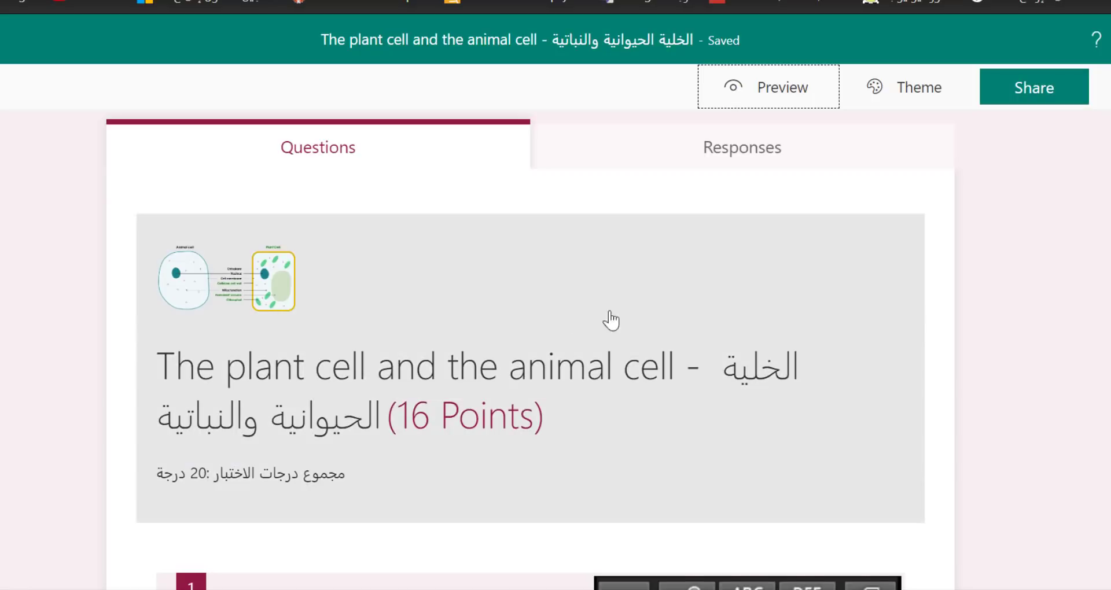
scroll(617, 314, "down", 15)
scroll(625, 310, "down", 15)
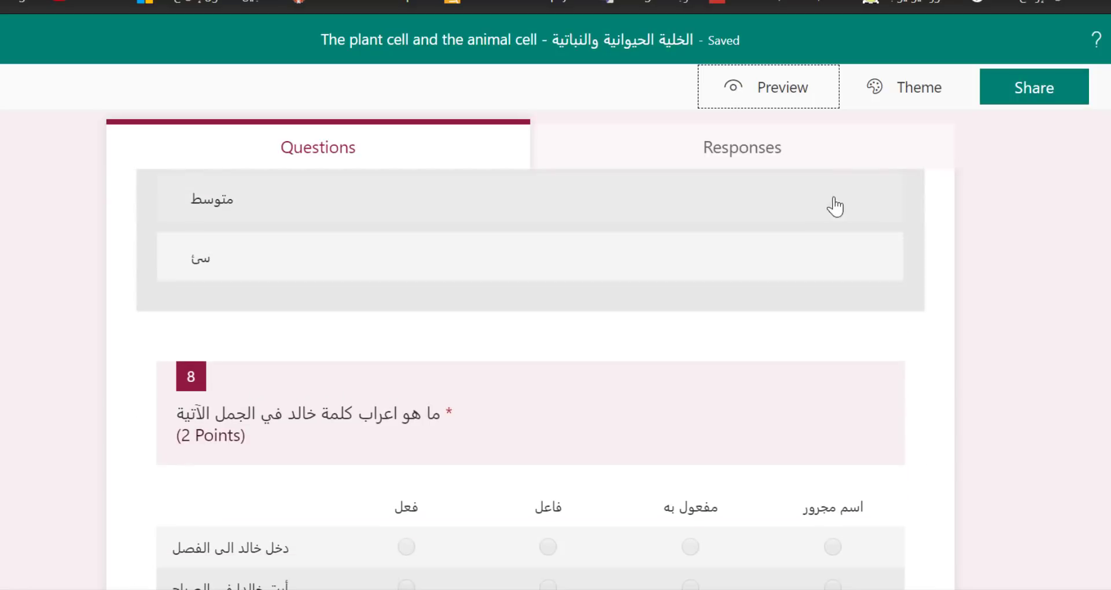
left_click(1034, 102)
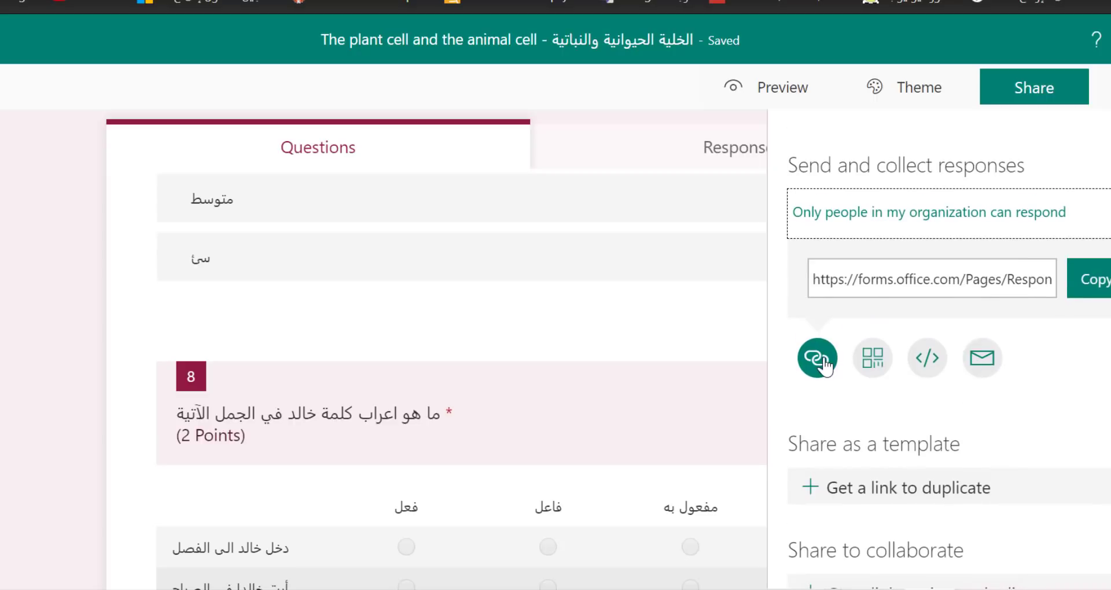
left_click(1087, 79)
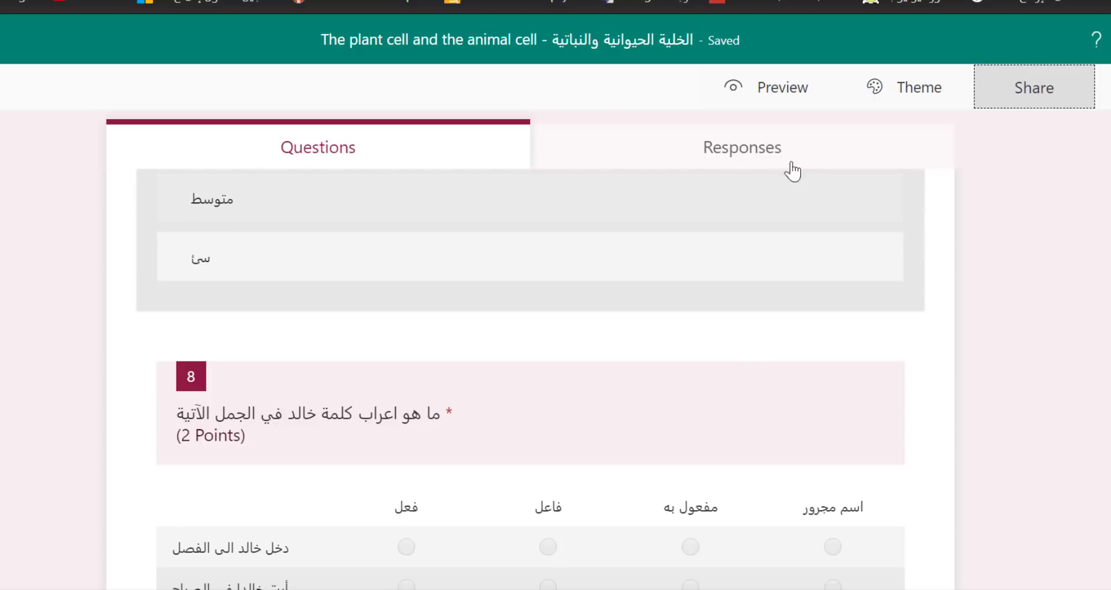
Step: Preview the quiz as a respondent and answer question 1, about the capital of Egypt, with "القاهرة"
left_click(781, 96)
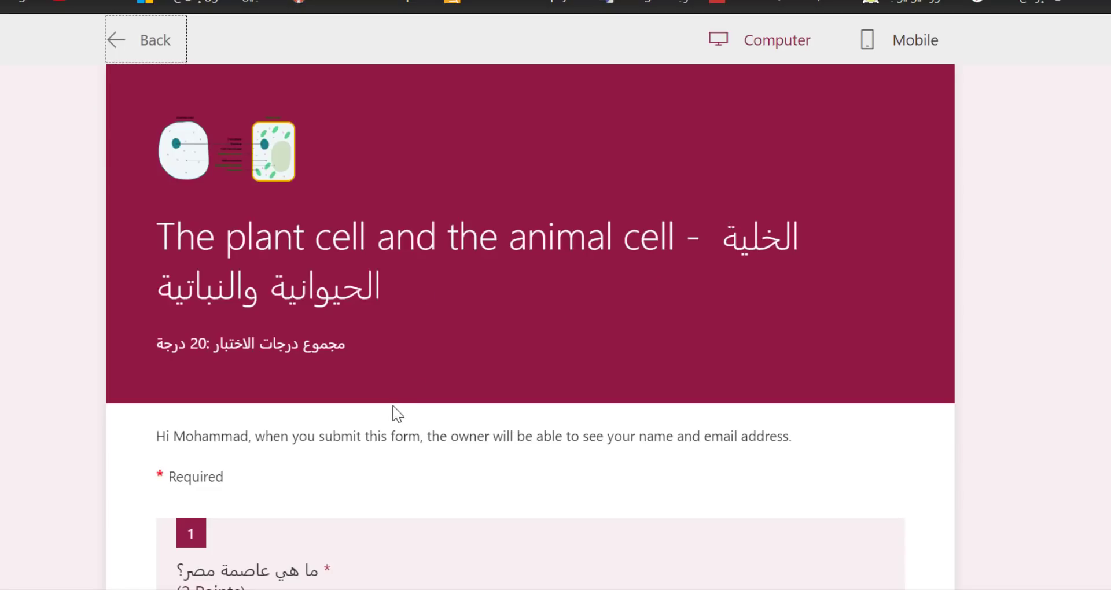
scroll(397, 414, "down", 6)
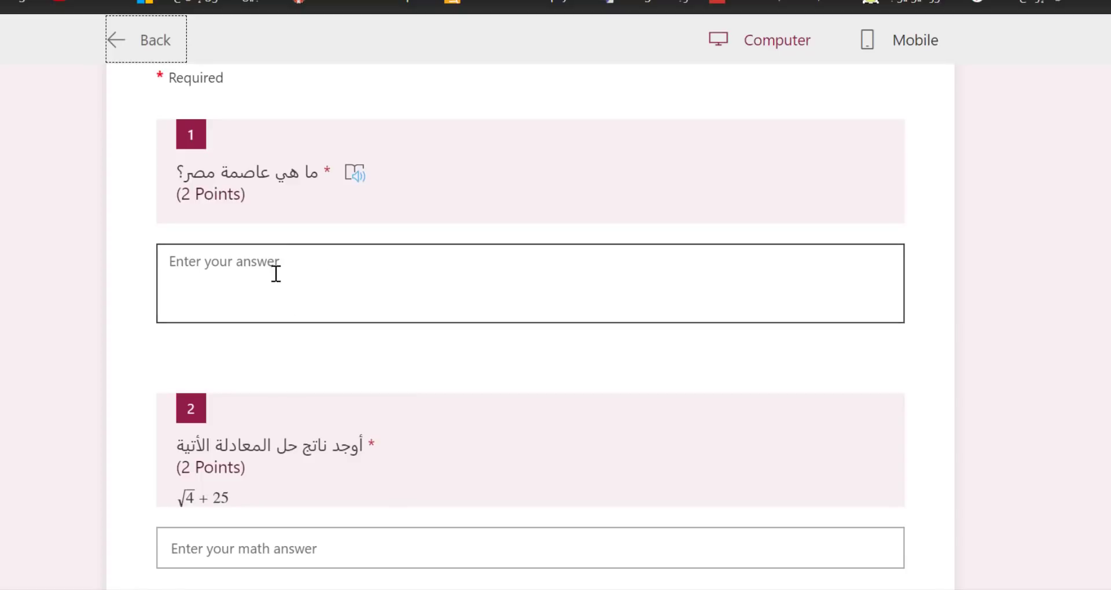
left_click(345, 297)
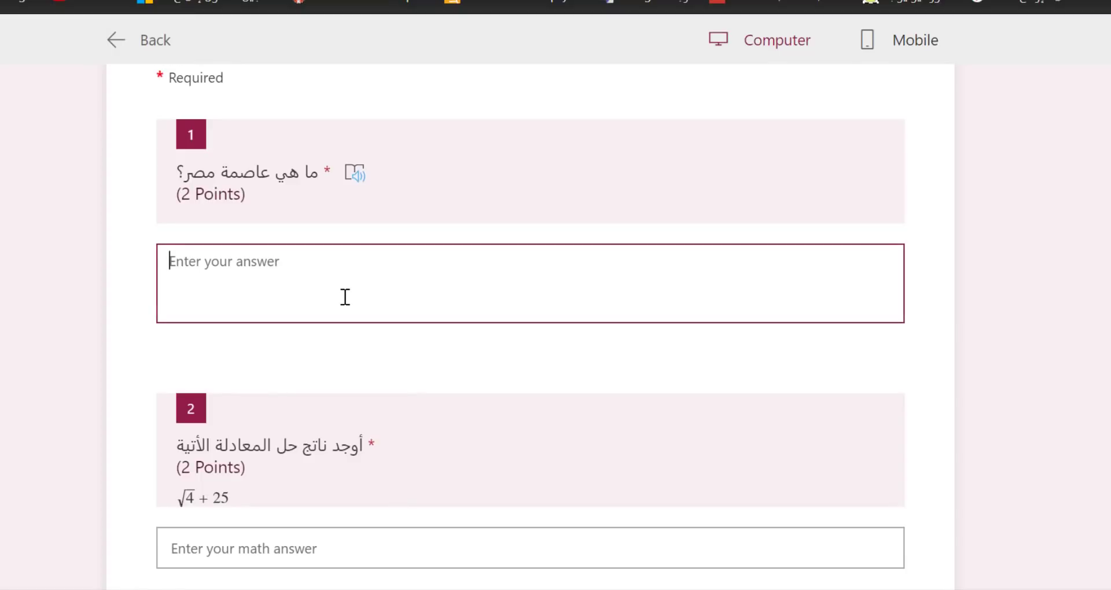
type("القا")
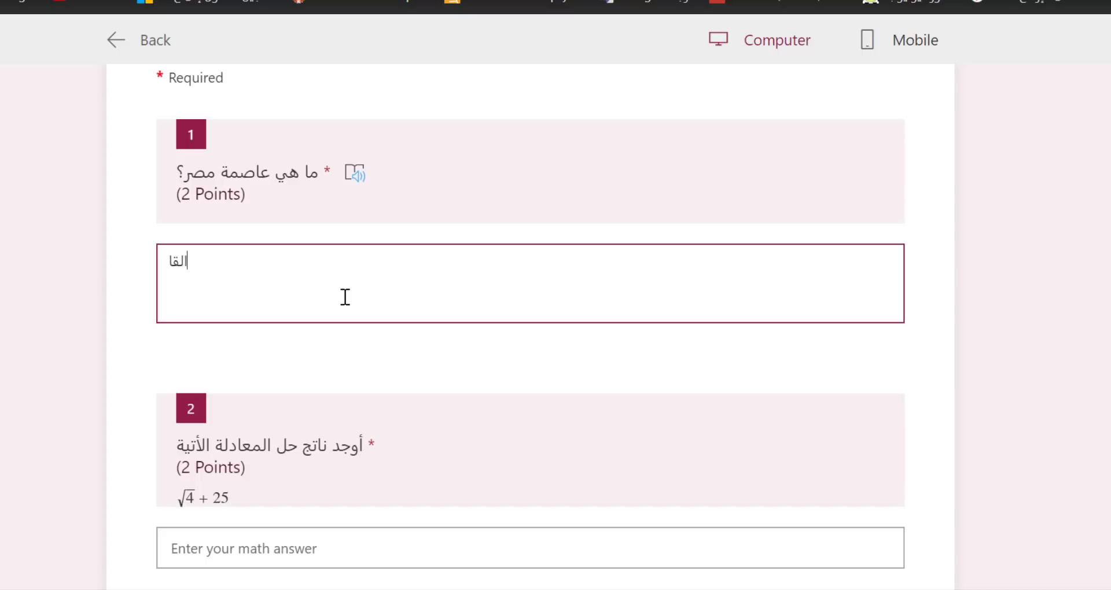
type("هرة")
left_click(457, 377)
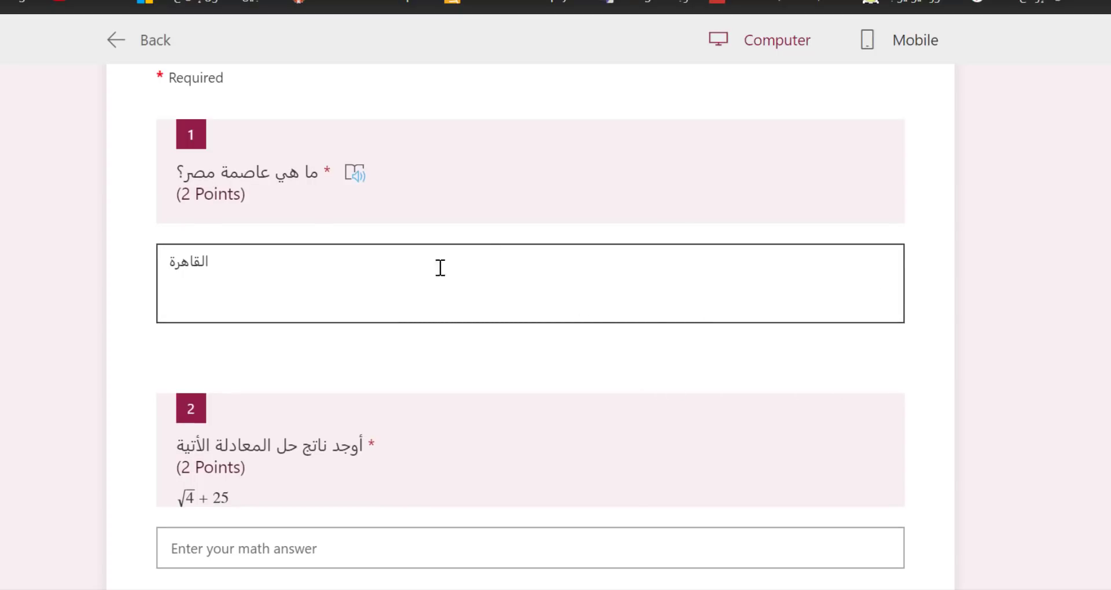
Step: Enter 30 as the math answer to question 2, the equation √4 + 25
scroll(519, 280, "down", 3)
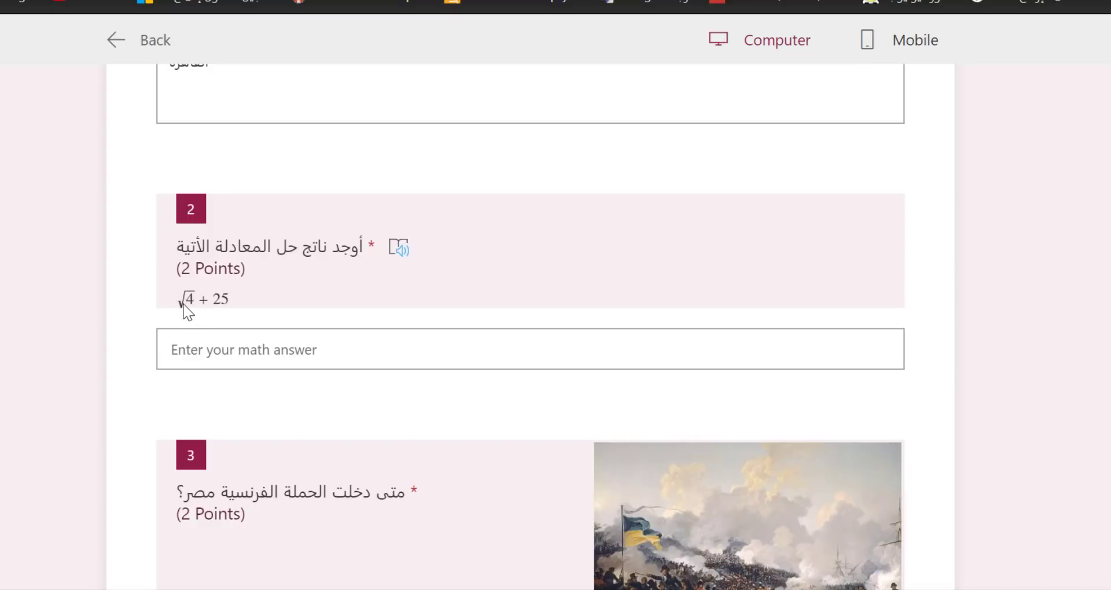
left_click(250, 353)
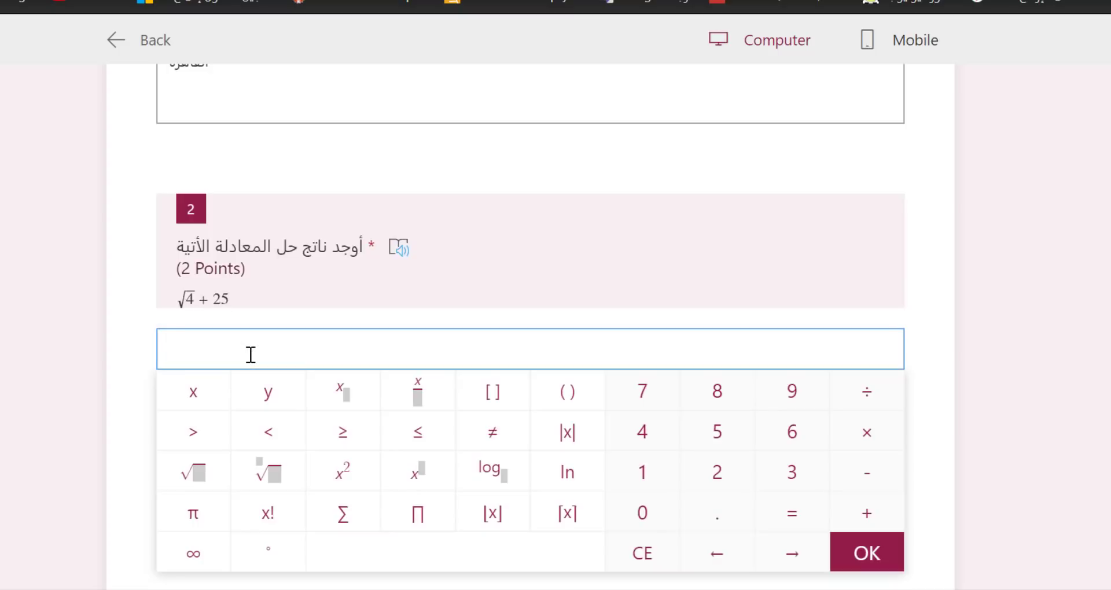
type("30")
left_click(434, 176)
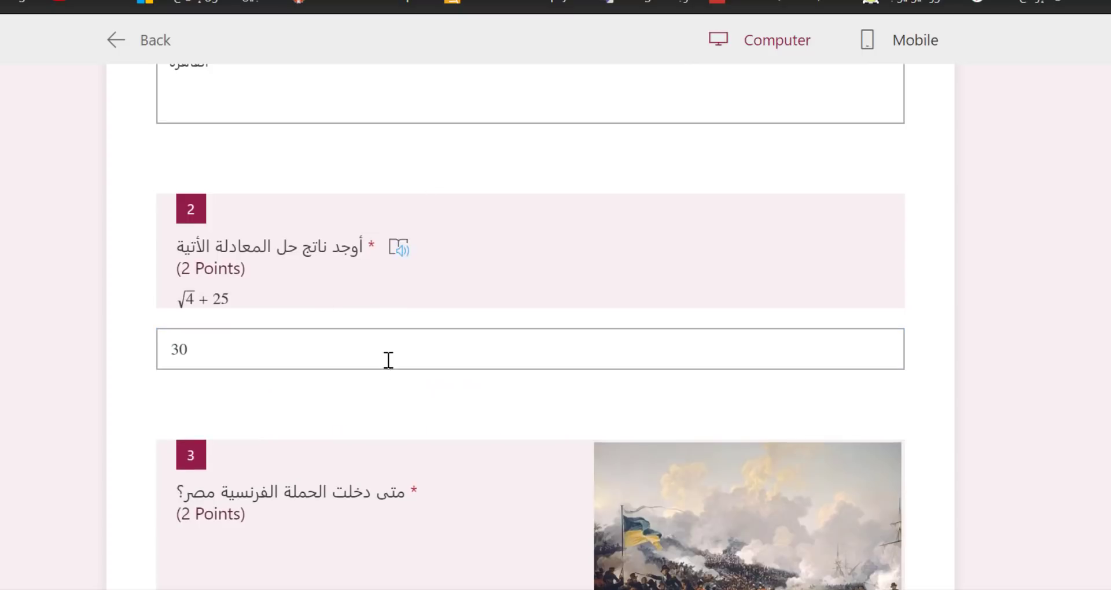
Step: Answer question 3, about the French campaign in Egypt, with the date 4/22/2020
scroll(387, 359, "down", 3)
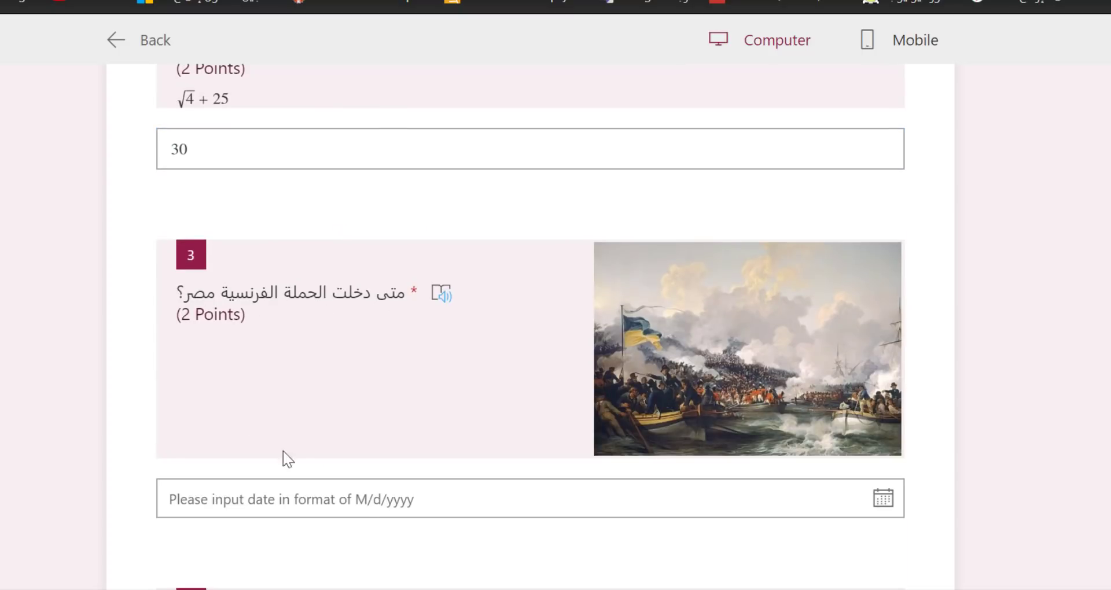
scroll(388, 508, "down", 2)
left_click(451, 408)
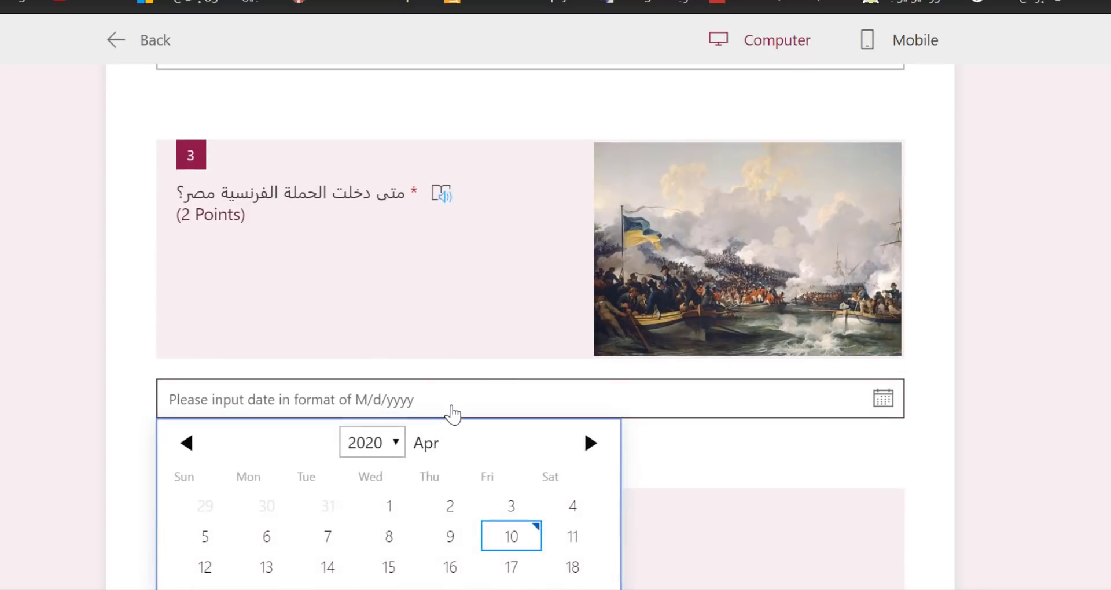
scroll(455, 474, "down", 3)
left_click(389, 399)
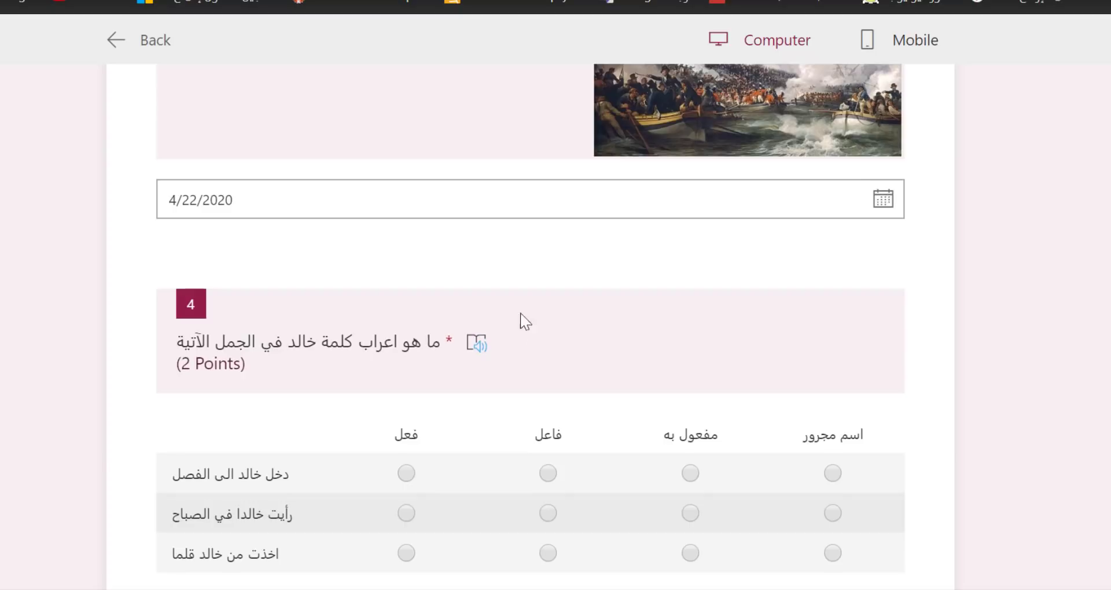
scroll(429, 301, "up", 2)
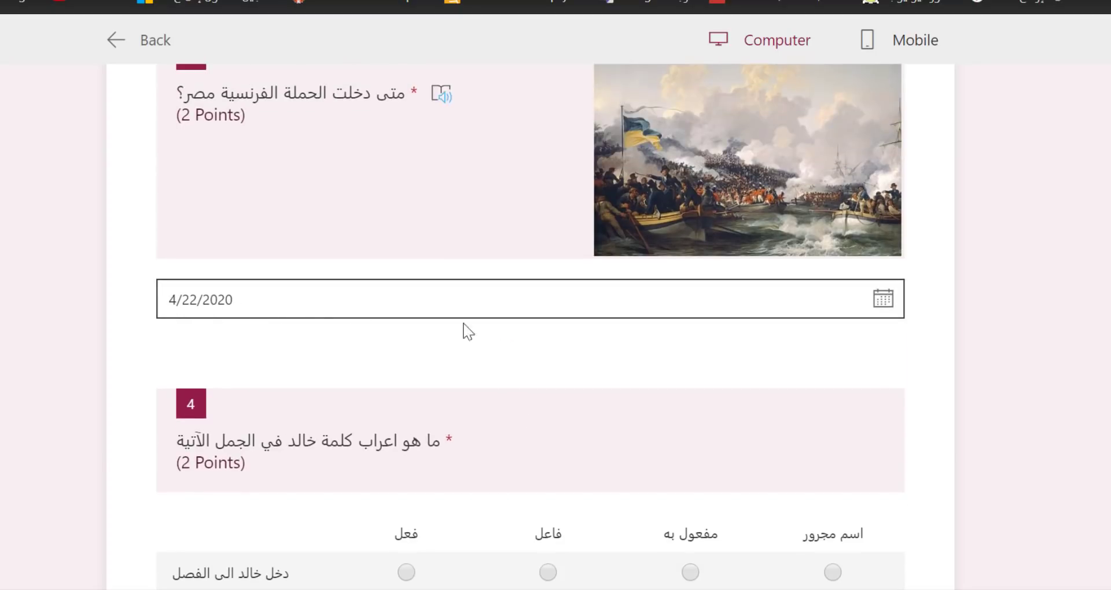
Step: In question 4, mark "دخل خالد الى الفصل" as فعل, "رأيت خالدا في الصباح" as مفعول به and "اخذت من خالد قلما" as فاعل
scroll(510, 361, "down", 1)
scroll(510, 362, "down", 2)
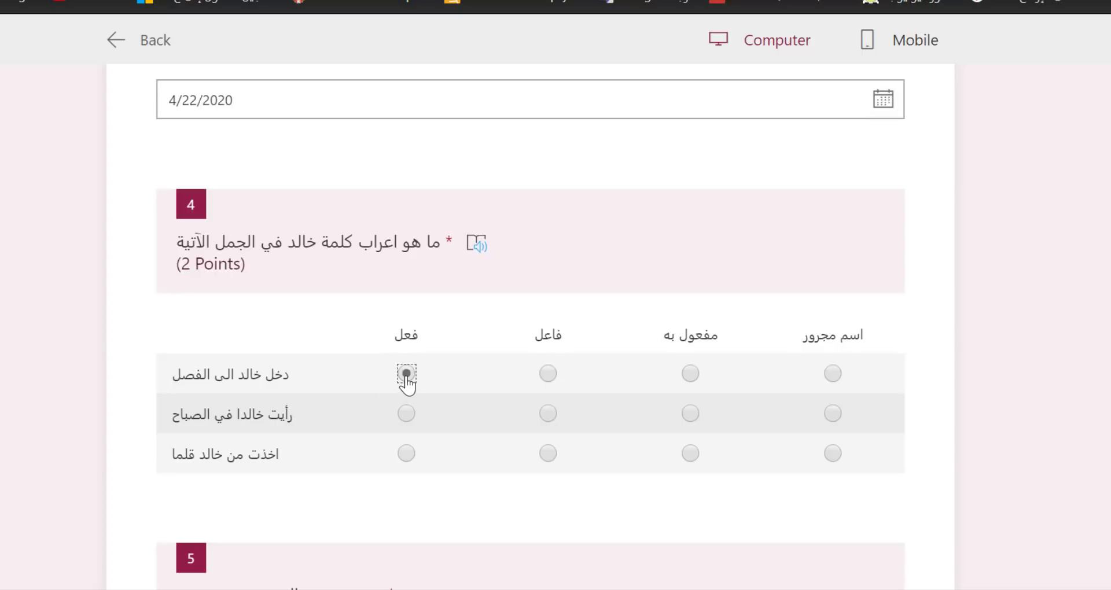
left_click(690, 414)
left_click(547, 454)
scroll(658, 461, "down", 2)
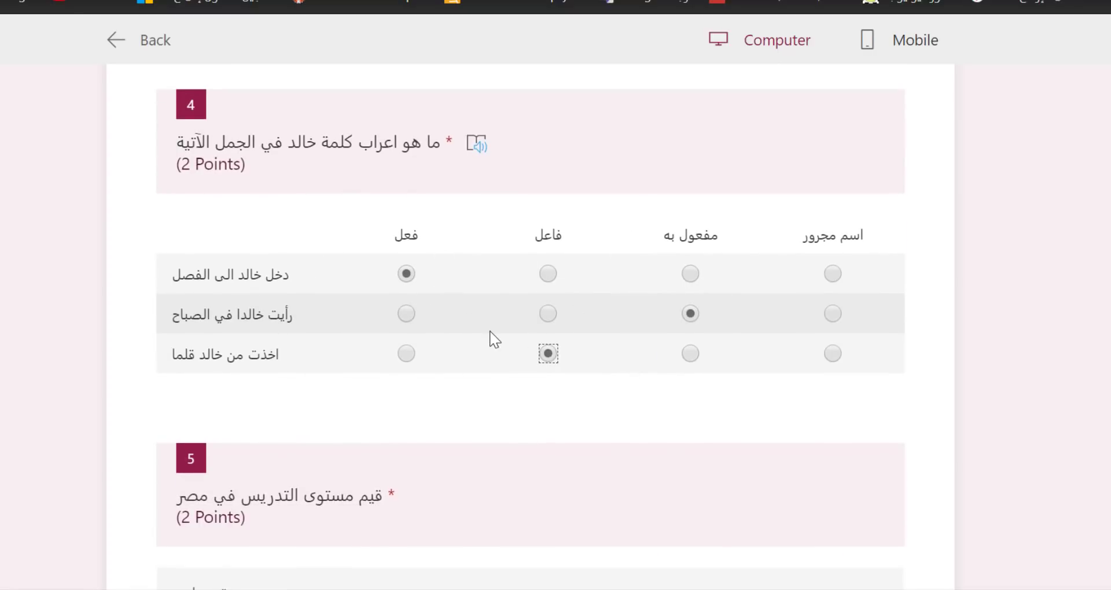
Step: Review the answers to questions 1 to 4 and select "متوسط" in the ranking list of question 5
scroll(493, 338, "up", 15)
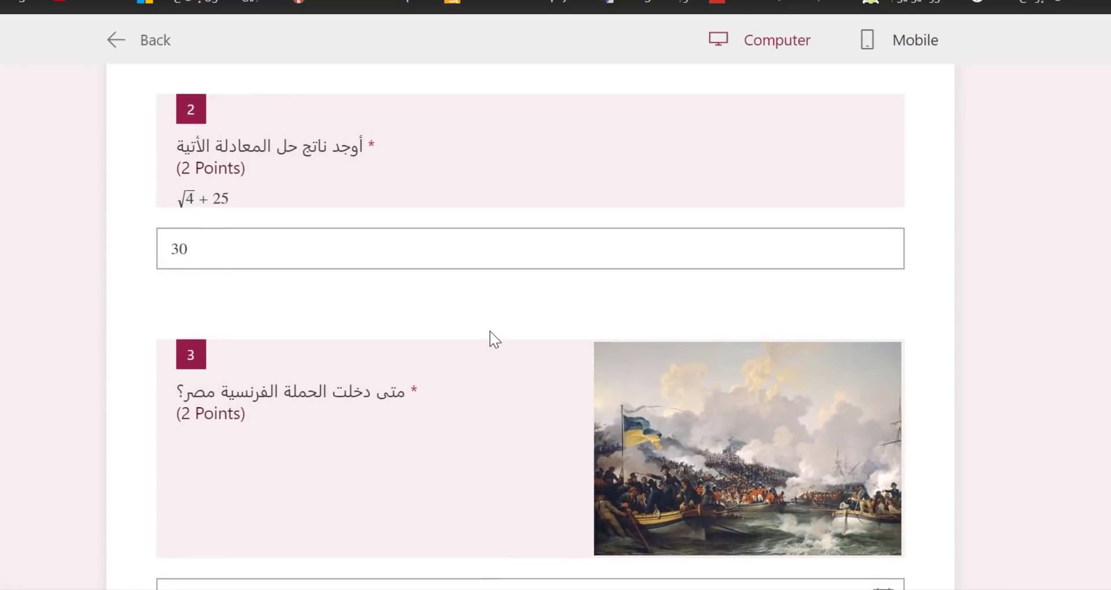
scroll(489, 350, "down", 6)
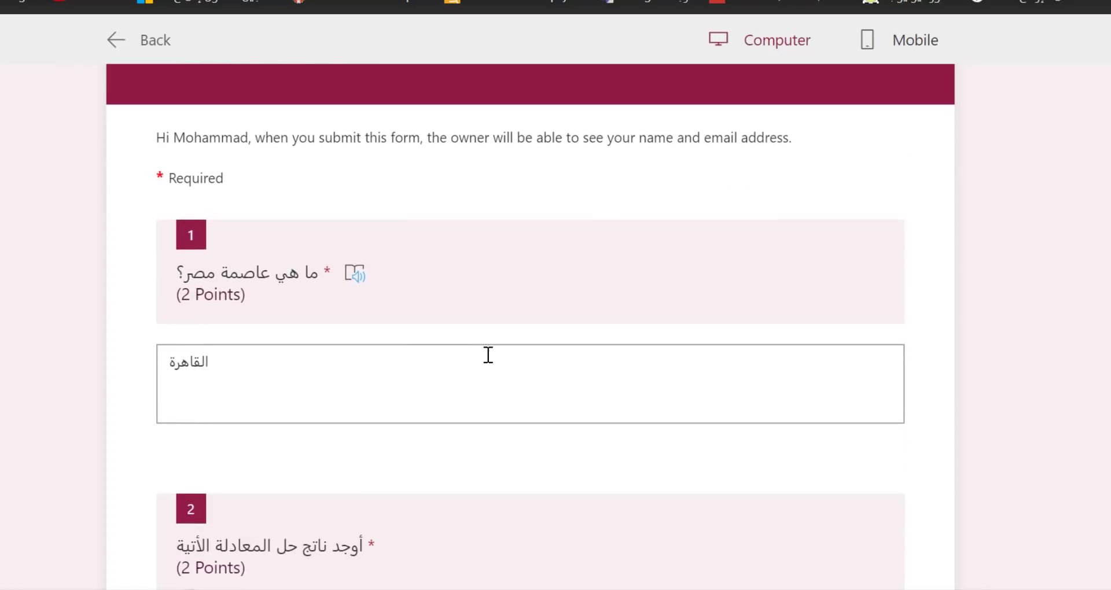
scroll(487, 358, "up", 10)
scroll(491, 369, "down", 7)
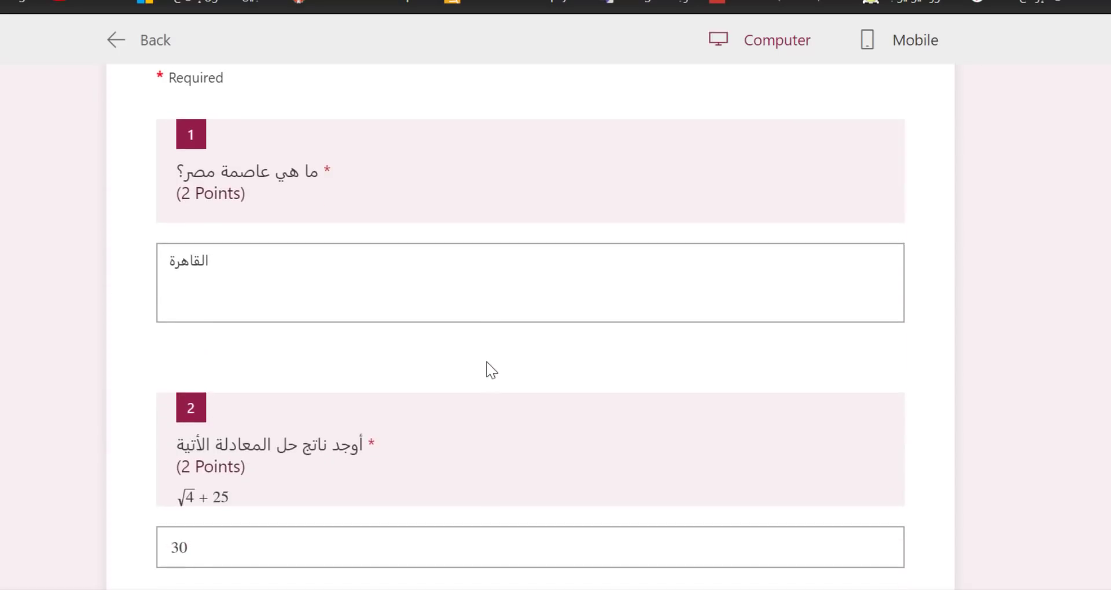
scroll(492, 370, "down", 15)
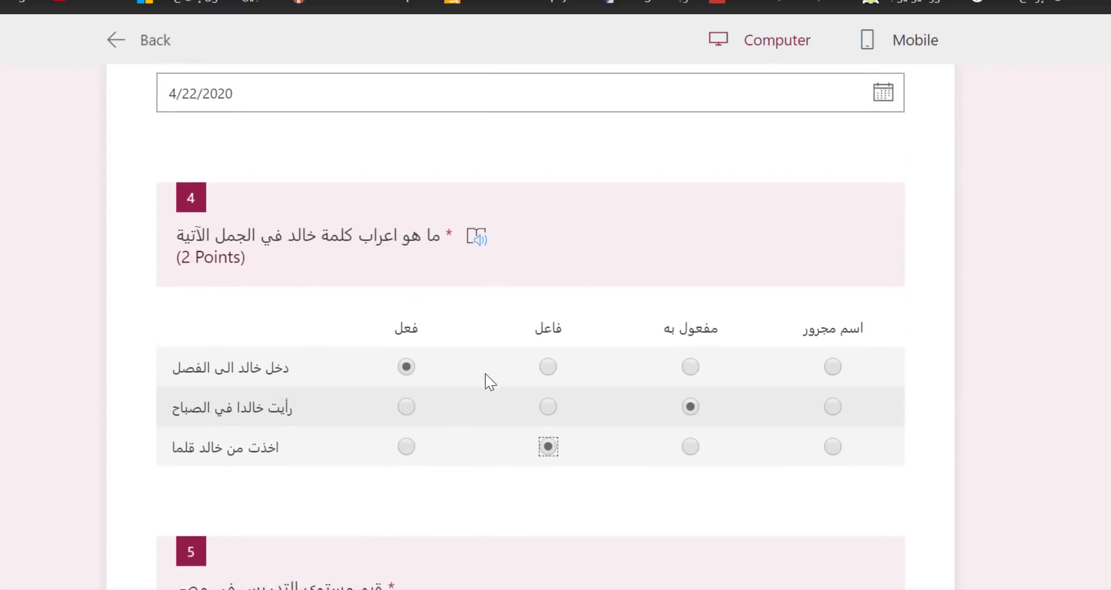
scroll(489, 382, "down", 2)
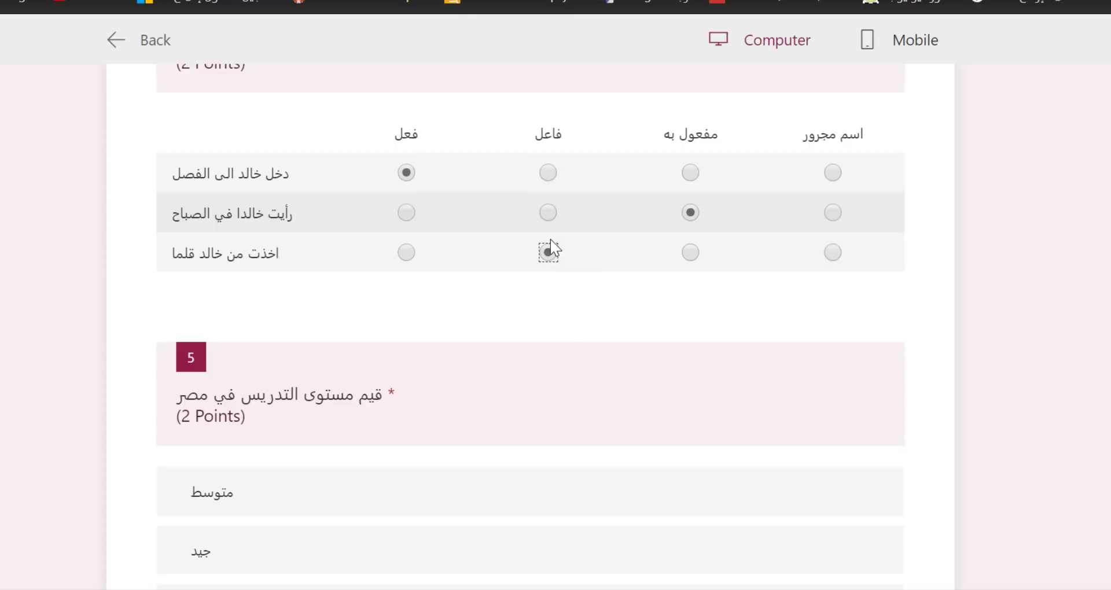
scroll(563, 325, "down", 5)
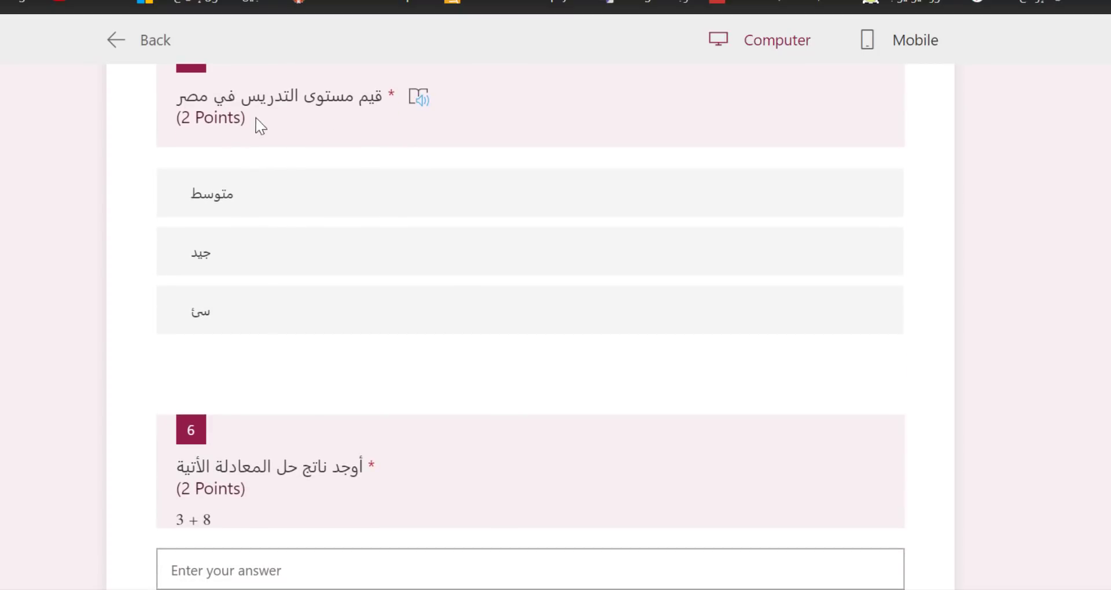
left_click(293, 207)
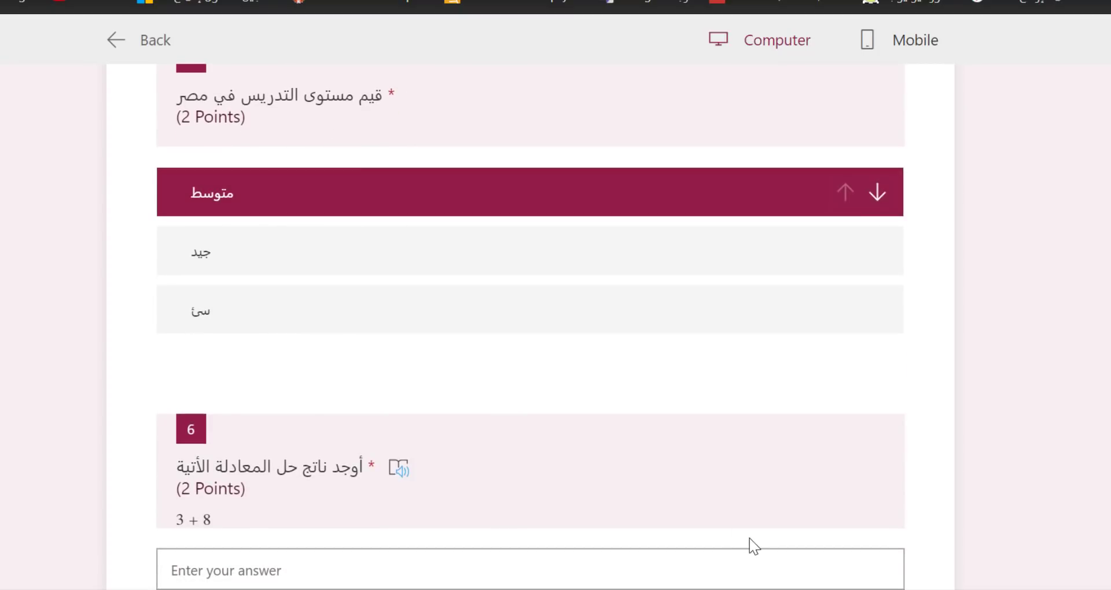
Step: Enter 11 as the answer to question 6, the equation 3 + 8
scroll(345, 252, "down", 5)
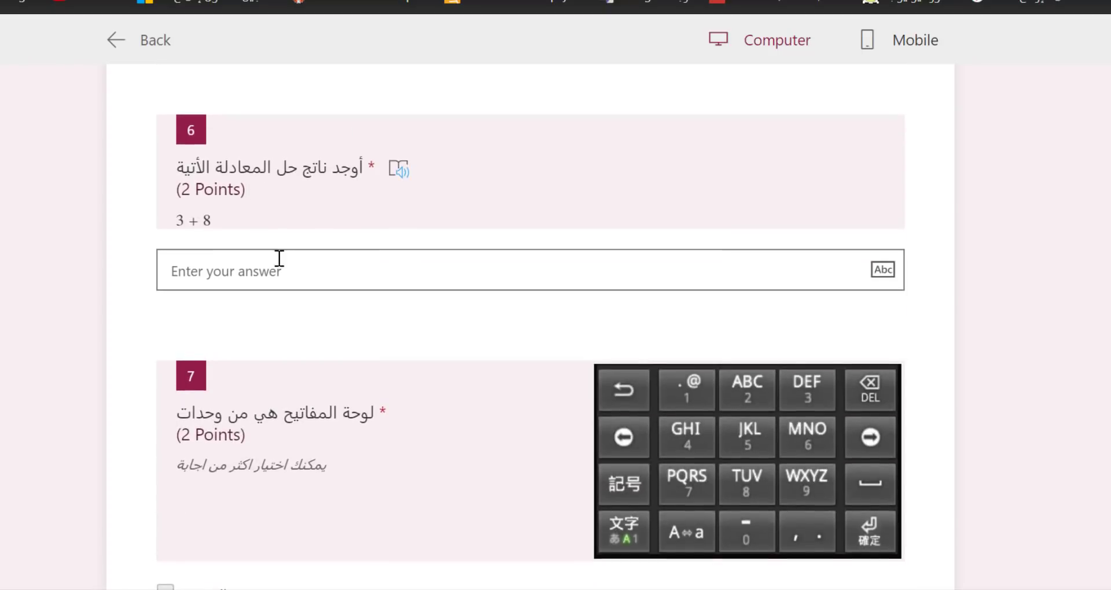
left_click(250, 280)
left_click(654, 393)
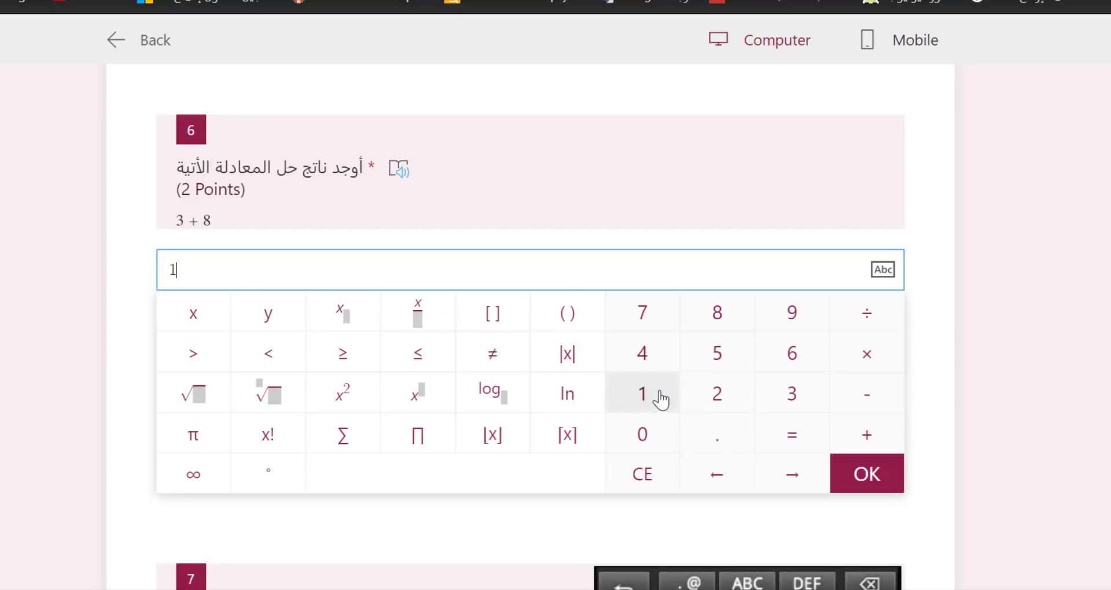
left_click(654, 394)
left_click(564, 214)
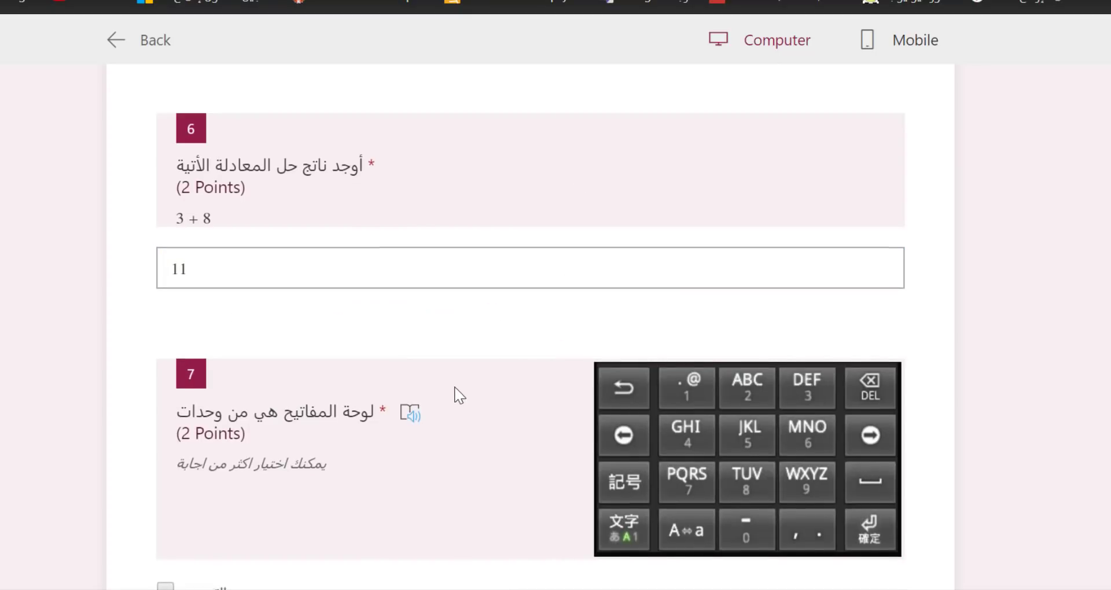
Step: Choose "المعالجة" as the answer to question 7 about the keyboard
scroll(405, 399, "down", 2)
scroll(665, 324, "down", 2)
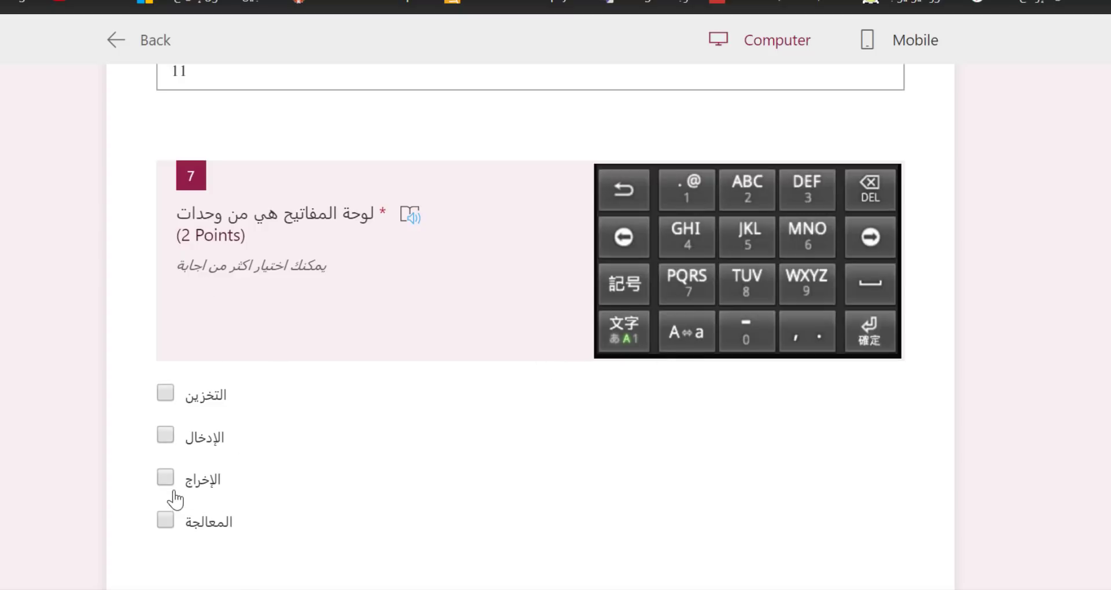
left_click(170, 523)
Step: Rate the weather in Jeddah as 3 in question 8 and submit the quiz responses
scroll(258, 495, "down", 5)
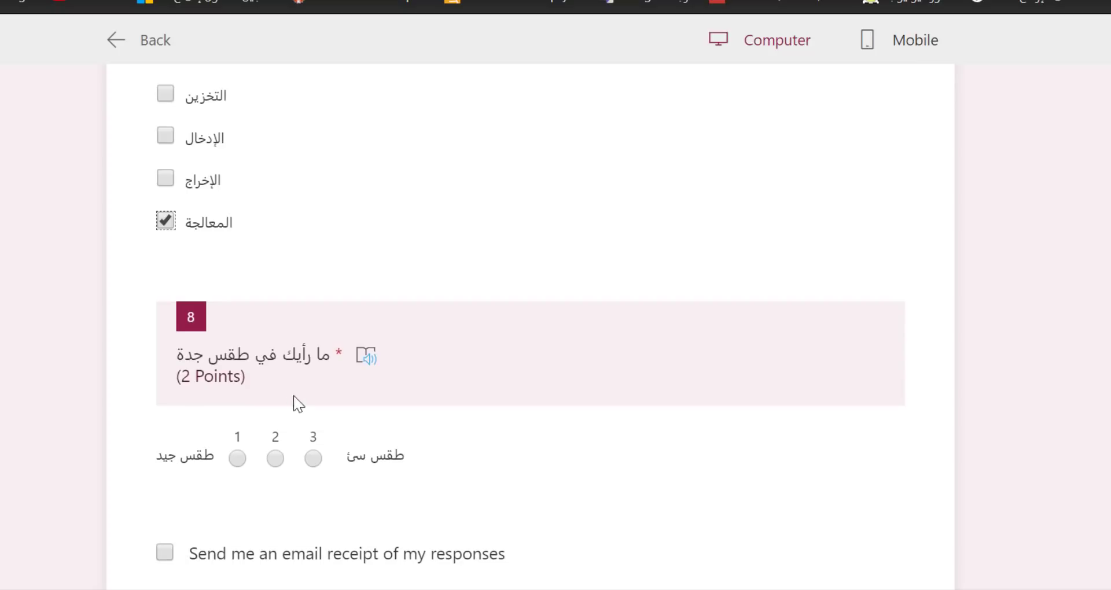
left_click(313, 459)
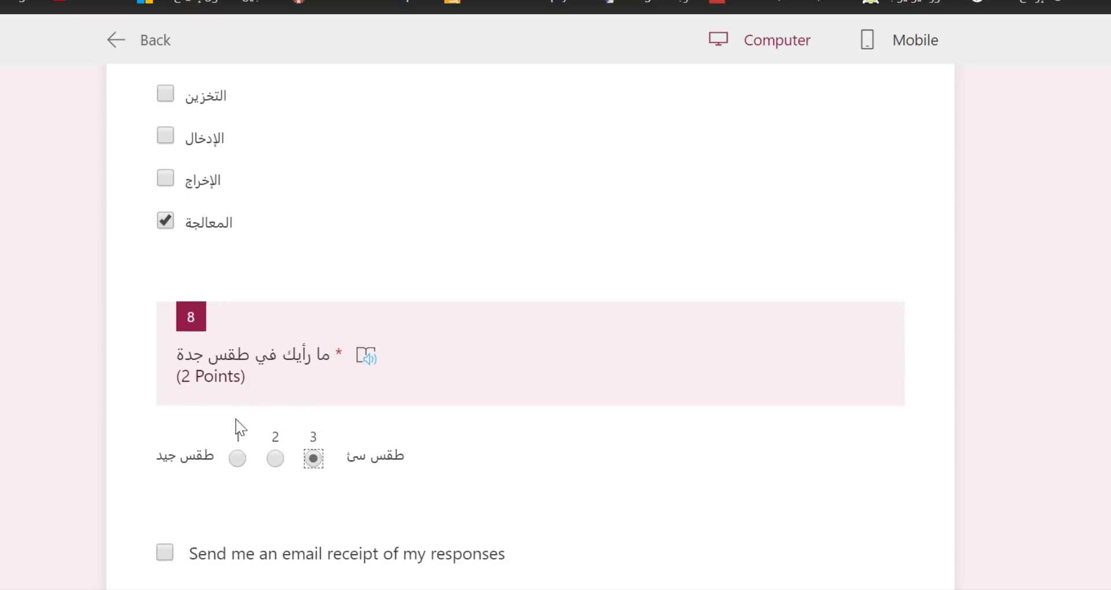
scroll(327, 392, "down", 4)
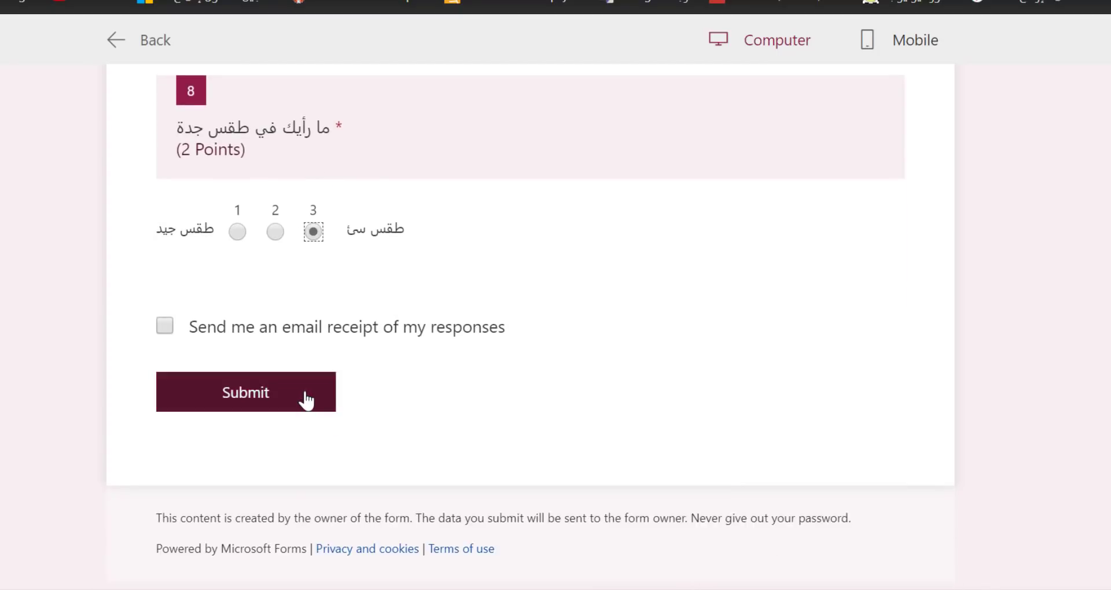
left_click(305, 399)
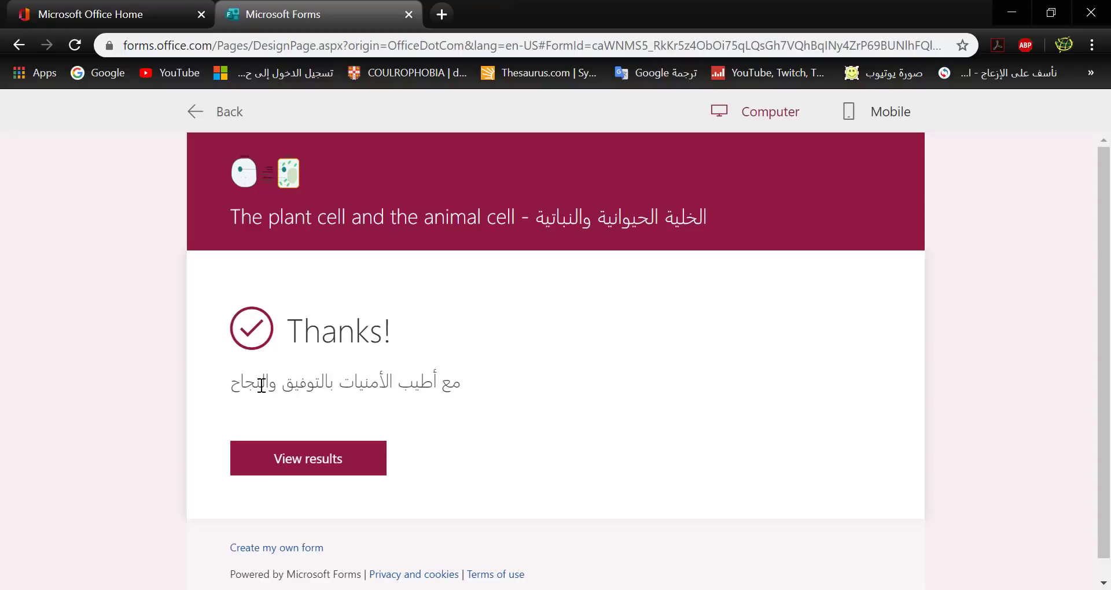
Step: Open the submitted quiz's results and examine the total score and the grading of questions 1 and 2
left_click(354, 463)
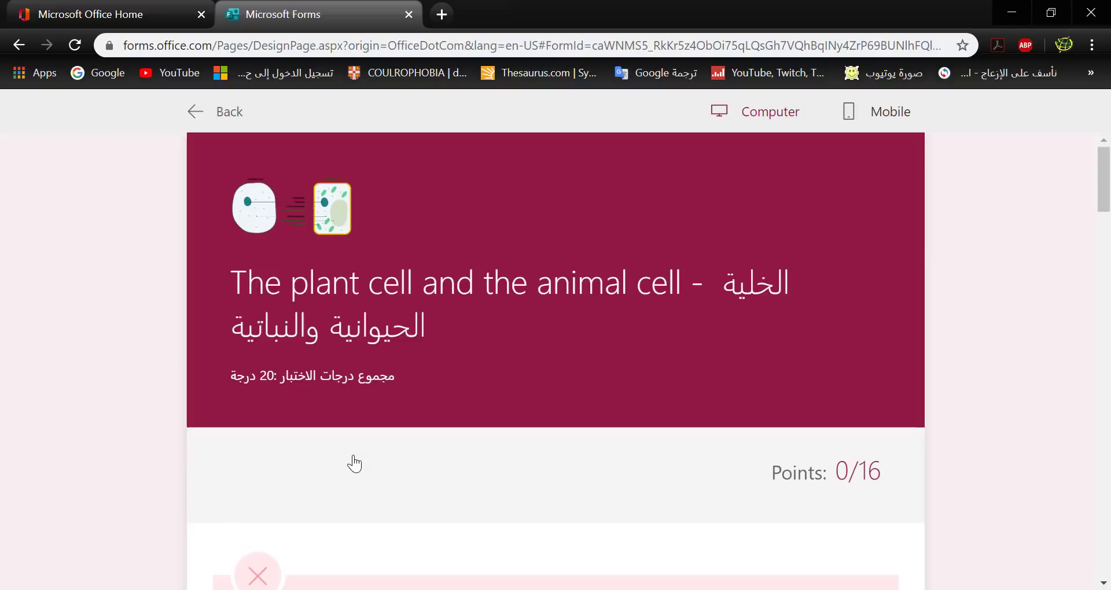
scroll(390, 482, "down", 4)
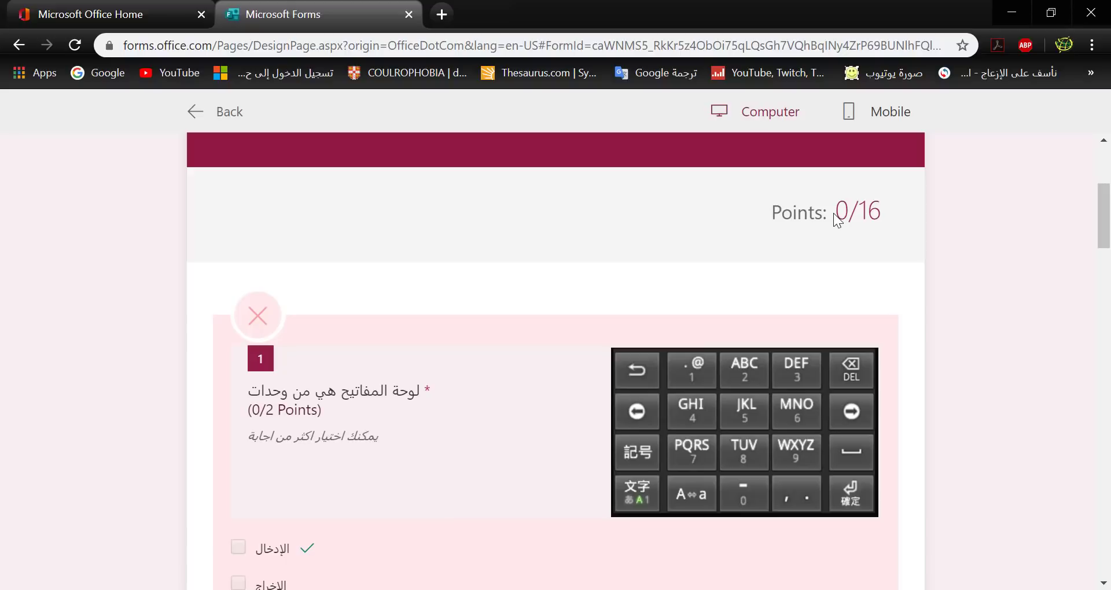
scroll(833, 213, "down", 3)
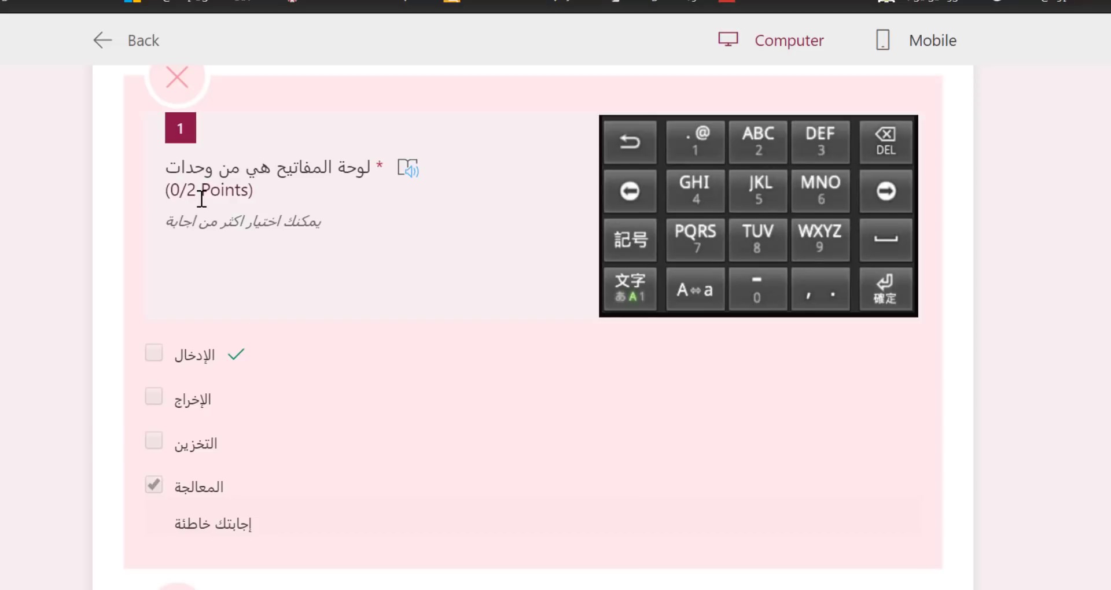
scroll(201, 197, "down", 7)
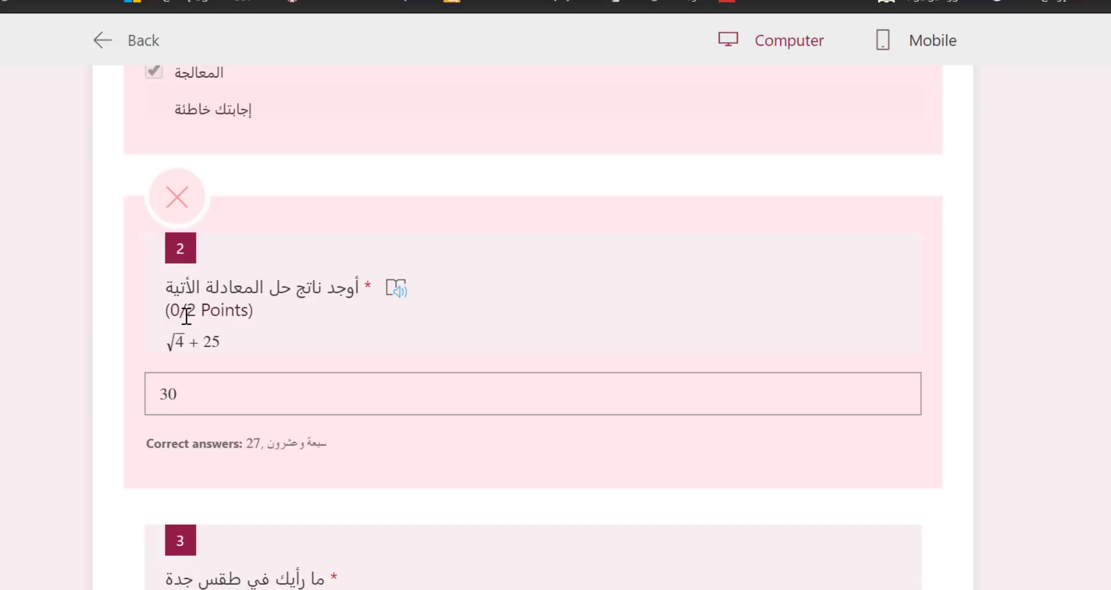
Step: Examine the points and recorded answers for question 3 about Jeddah's weather and question 4, the equation 3 + 8
scroll(186, 315, "down", 4)
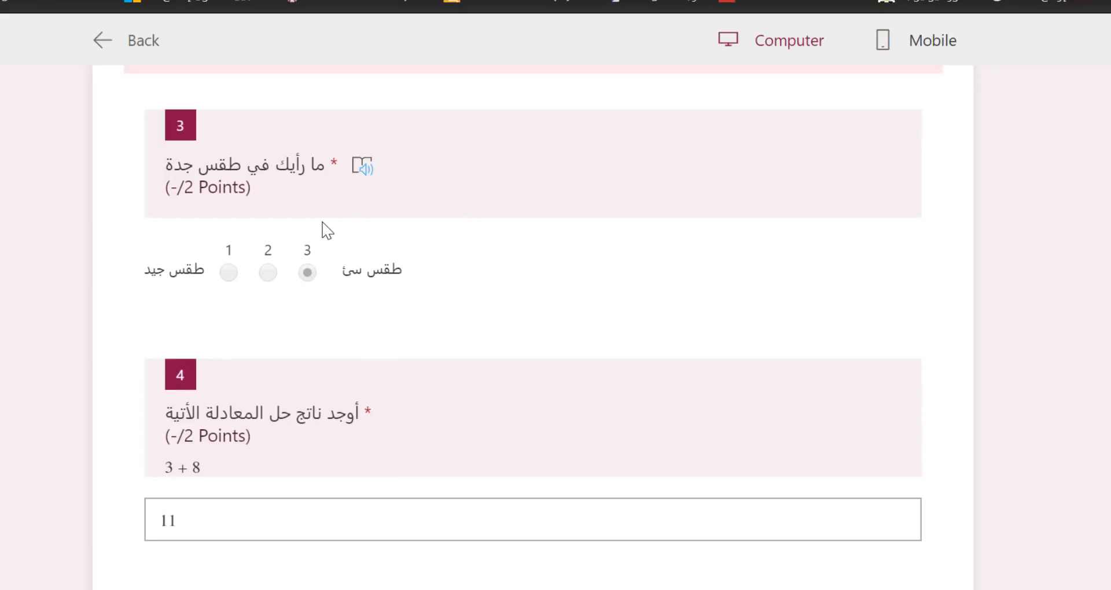
scroll(340, 254, "down", 3)
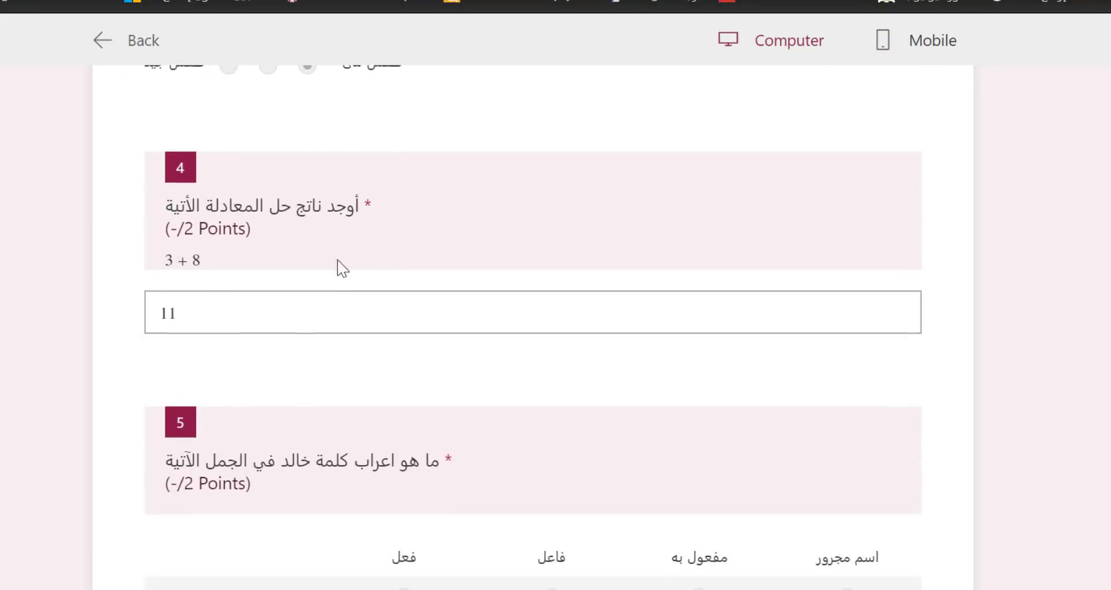
left_click(274, 326)
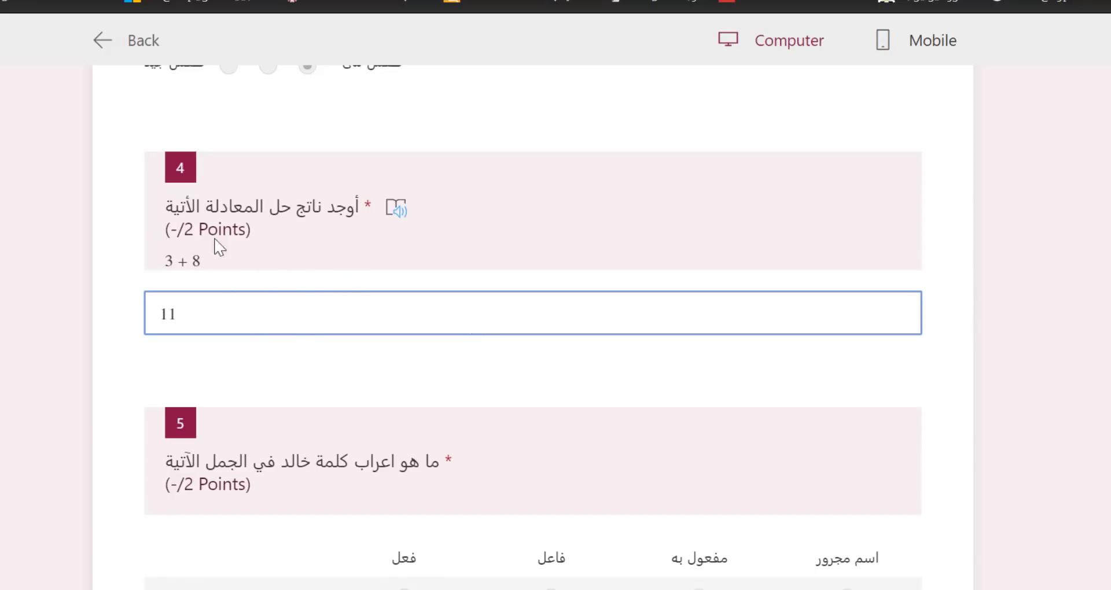
scroll(179, 236, "up", 4)
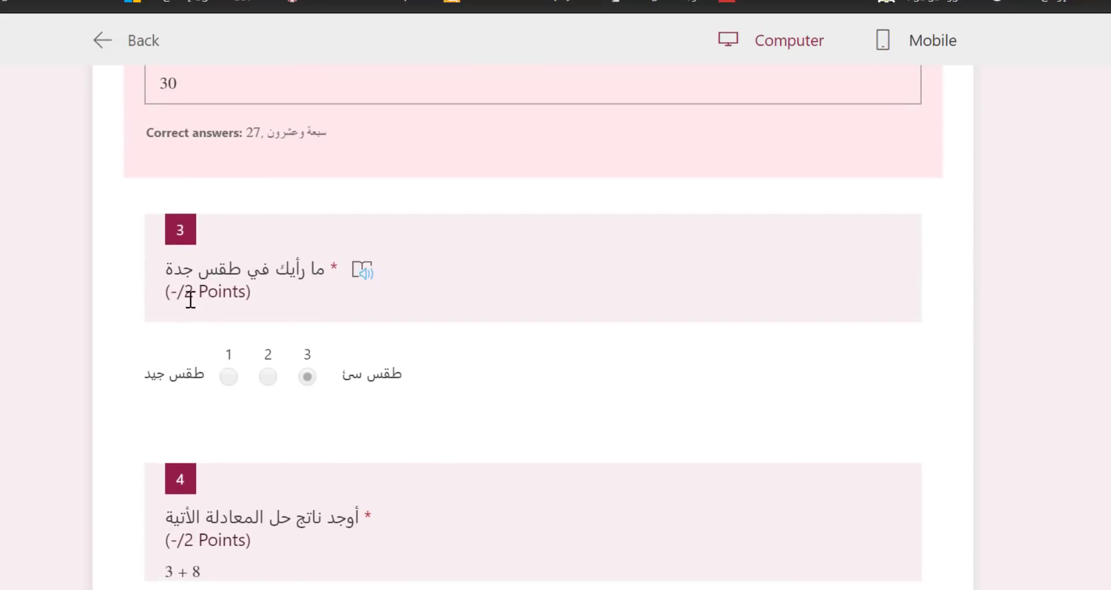
scroll(185, 321, "down", 4)
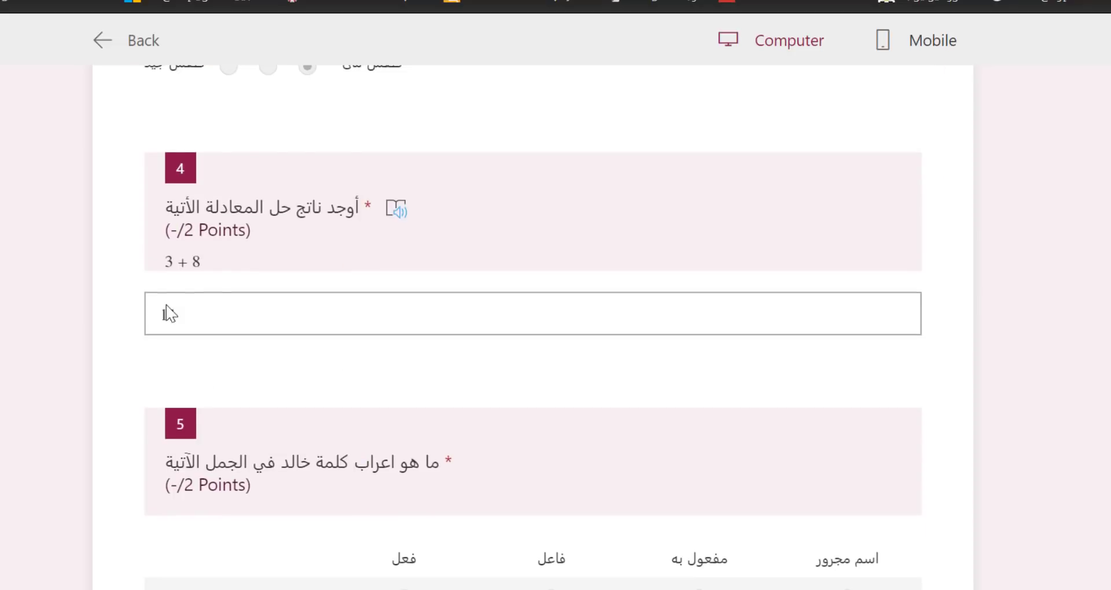
double_click(173, 229)
left_click(238, 330)
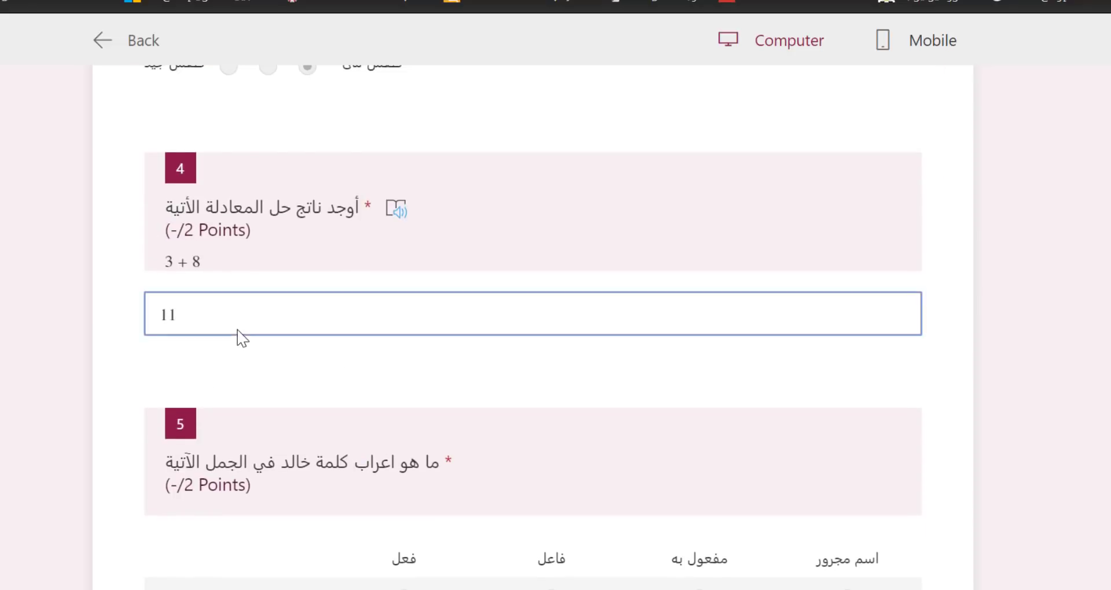
Step: Check the points and recorded answers for question 5 on parsing "خالد" and question 6 on Egypt's capital
scroll(426, 283, "down", 5)
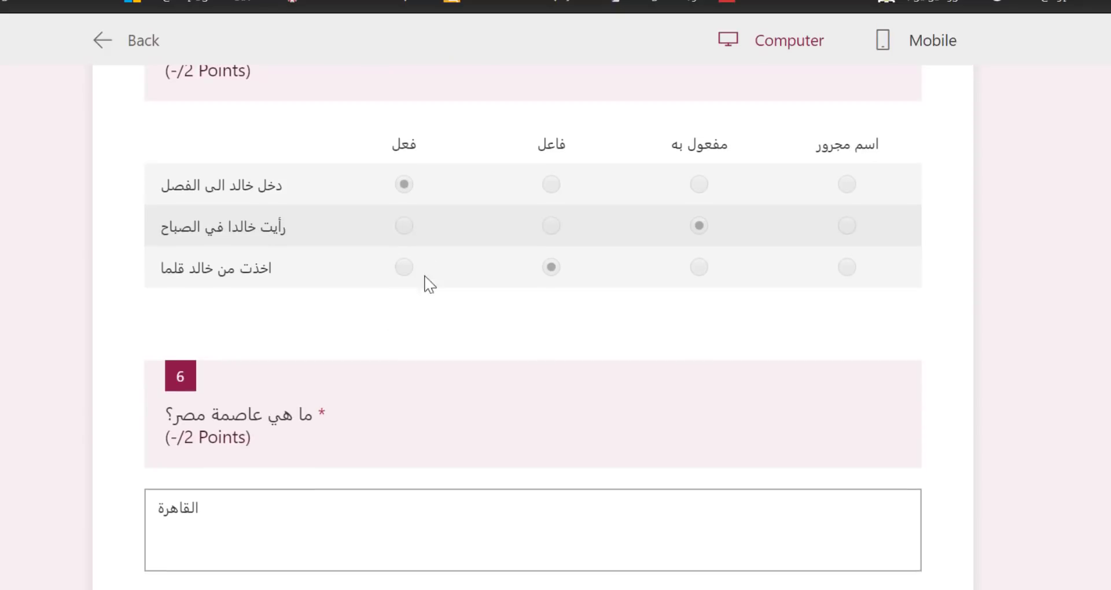
scroll(292, 306, "up", 3)
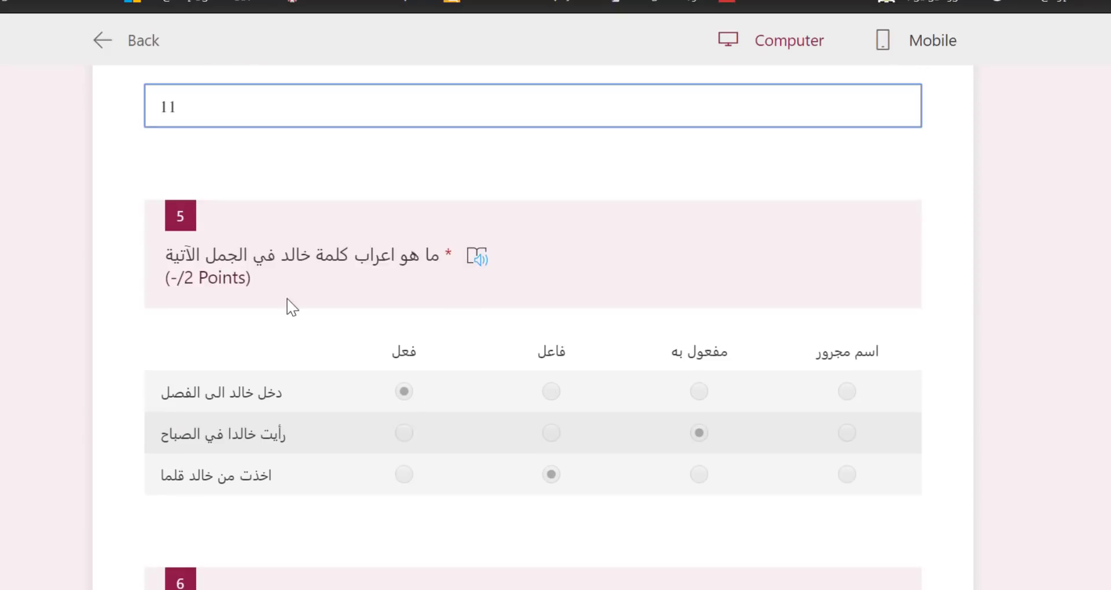
double_click(173, 278)
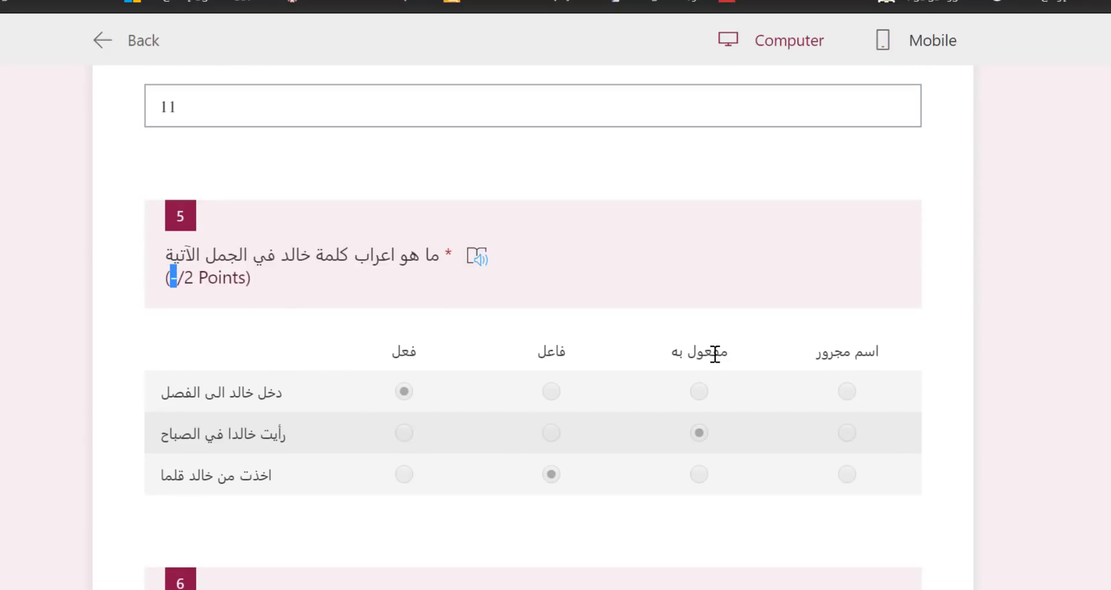
scroll(603, 451, "down", 5)
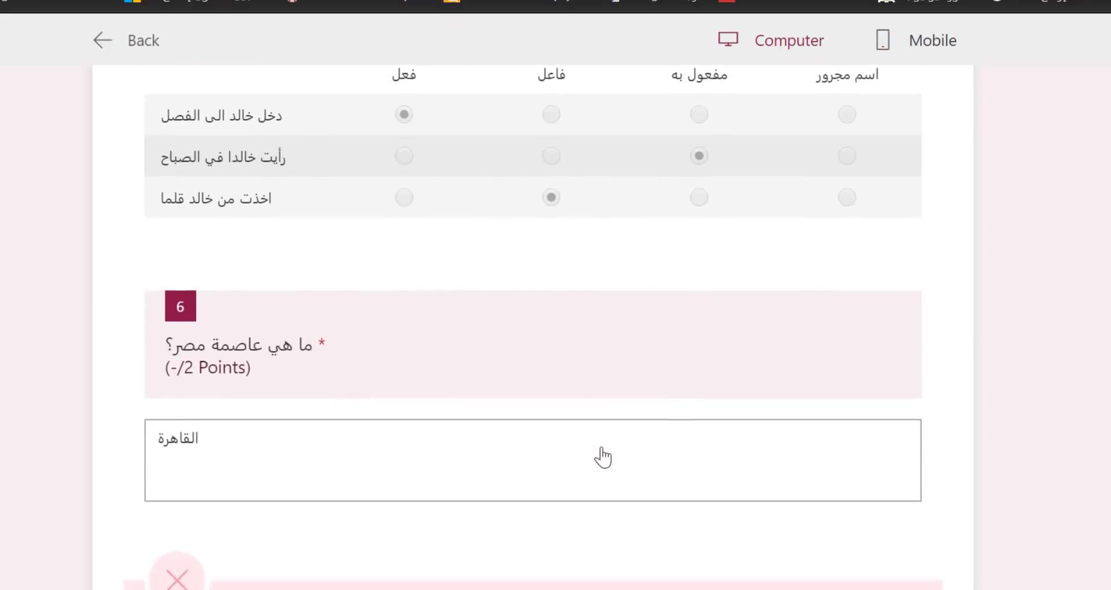
scroll(313, 340, "down", 2)
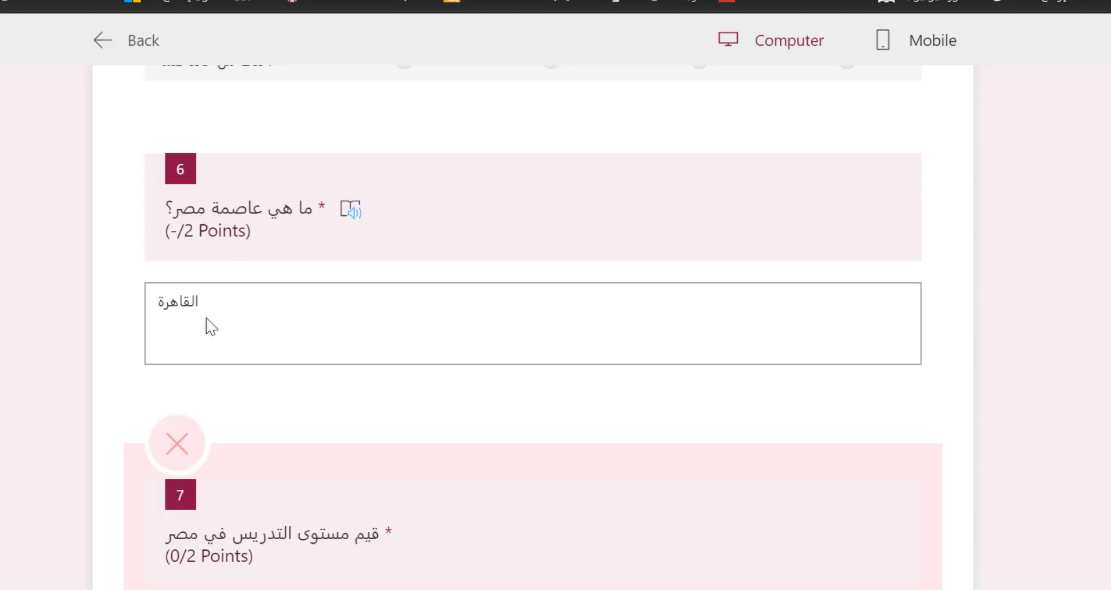
left_click_drag(170, 231, 184, 232)
Step: Examine the grading of the ranking in question 7 and the date answer in question 8
scroll(296, 369, "down", 4)
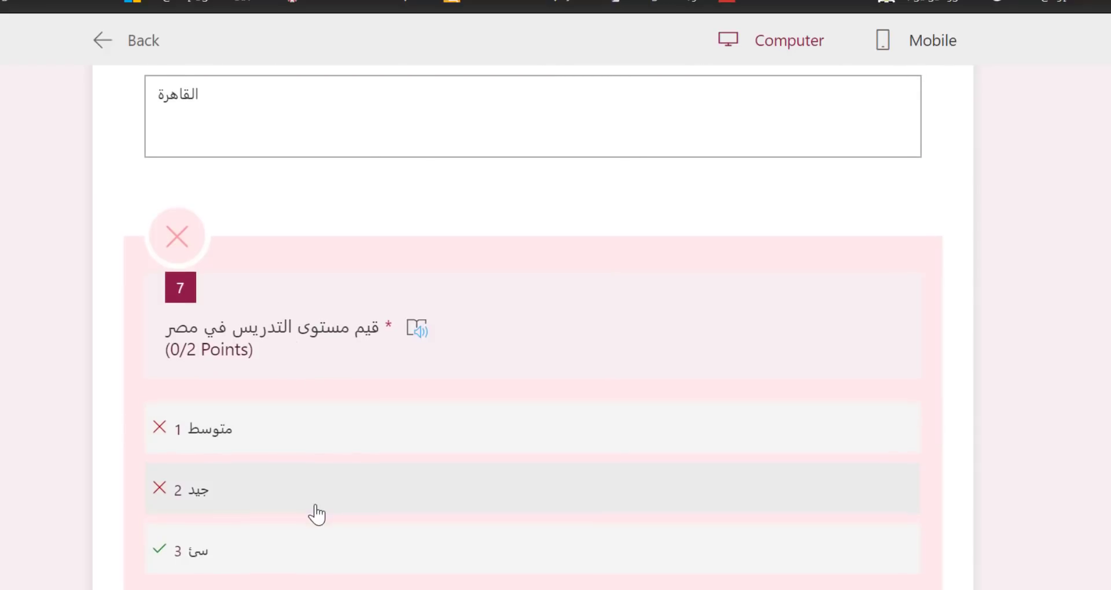
scroll(315, 514, "down", 4)
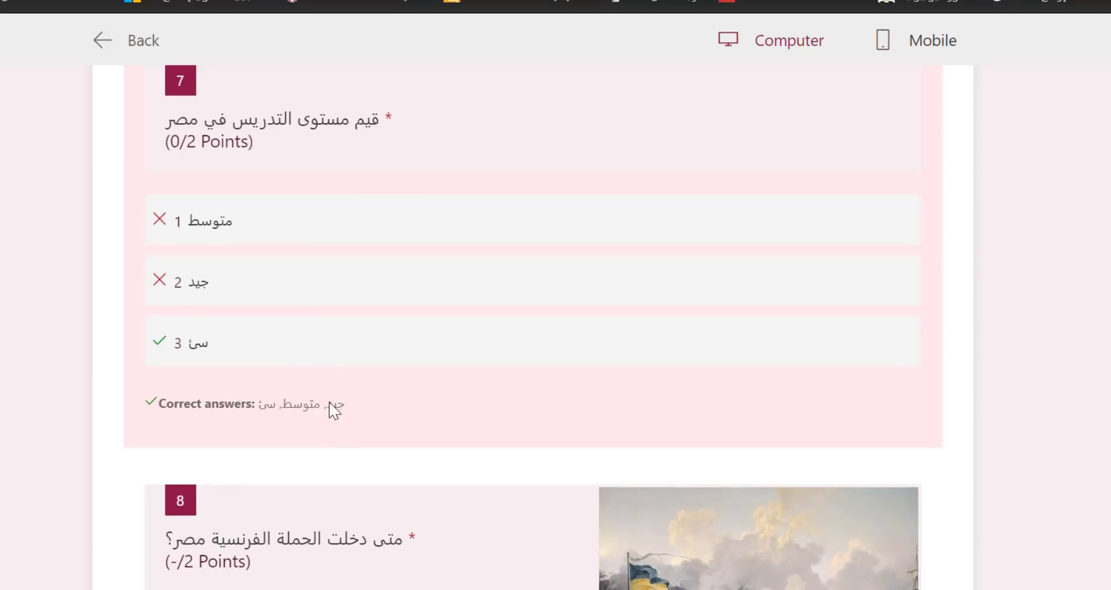
scroll(334, 408, "down", 6)
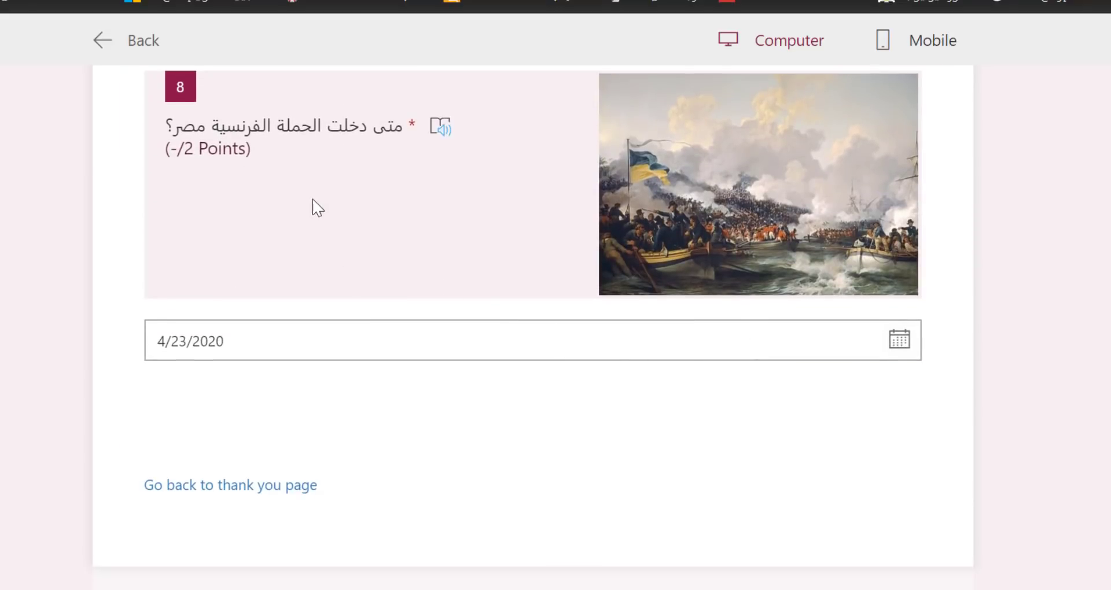
scroll(228, 168, "up", 3)
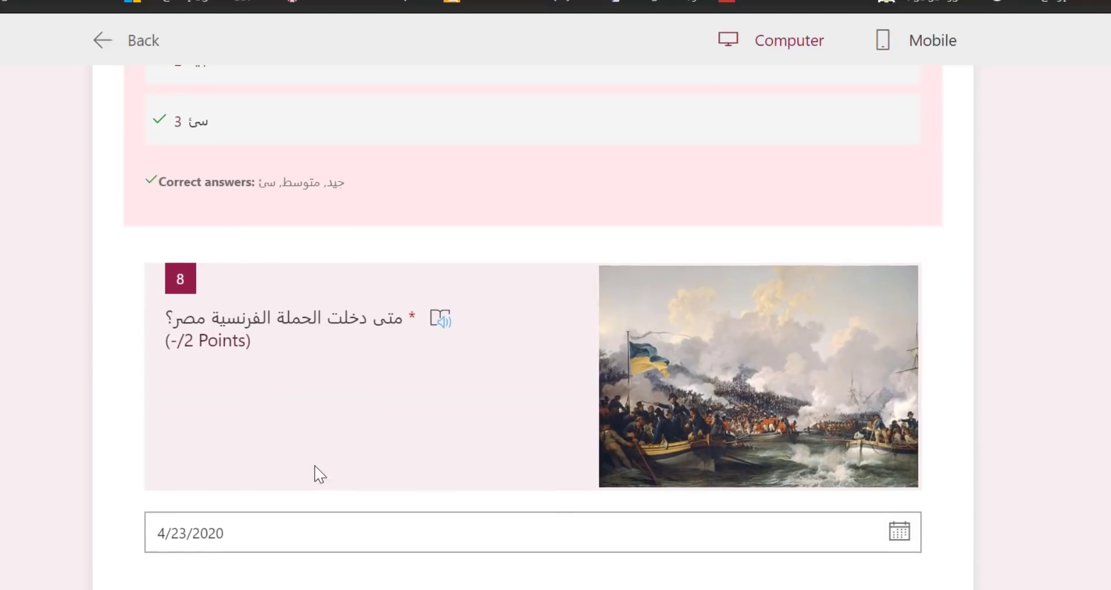
scroll(320, 475, "down", 4)
Step: Look over the whole results page again, from the total points to the last question
scroll(330, 463, "up", 20)
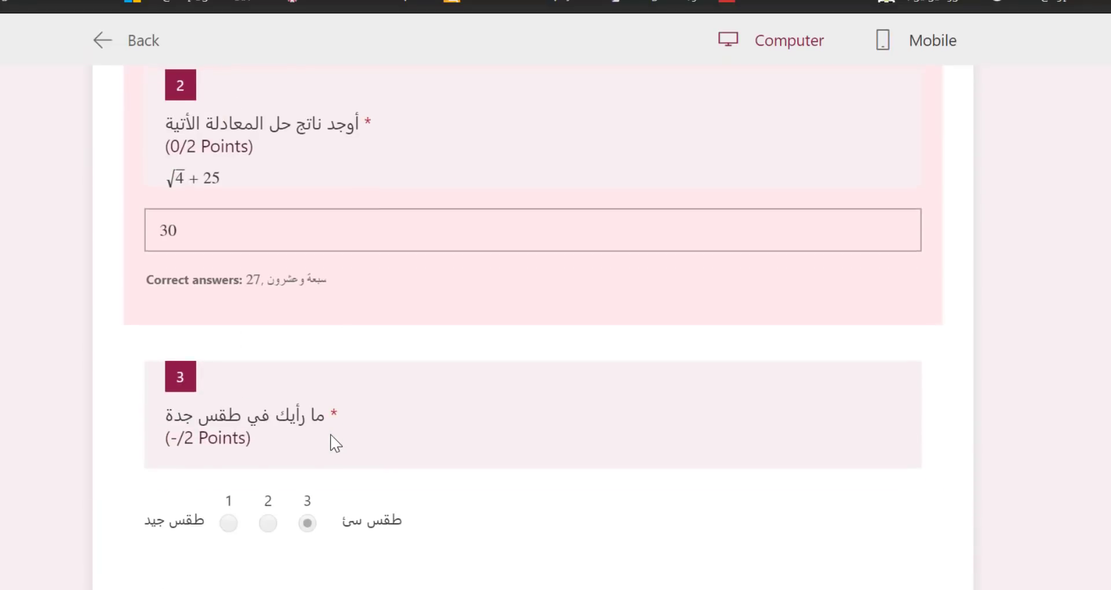
scroll(334, 444, "up", 10)
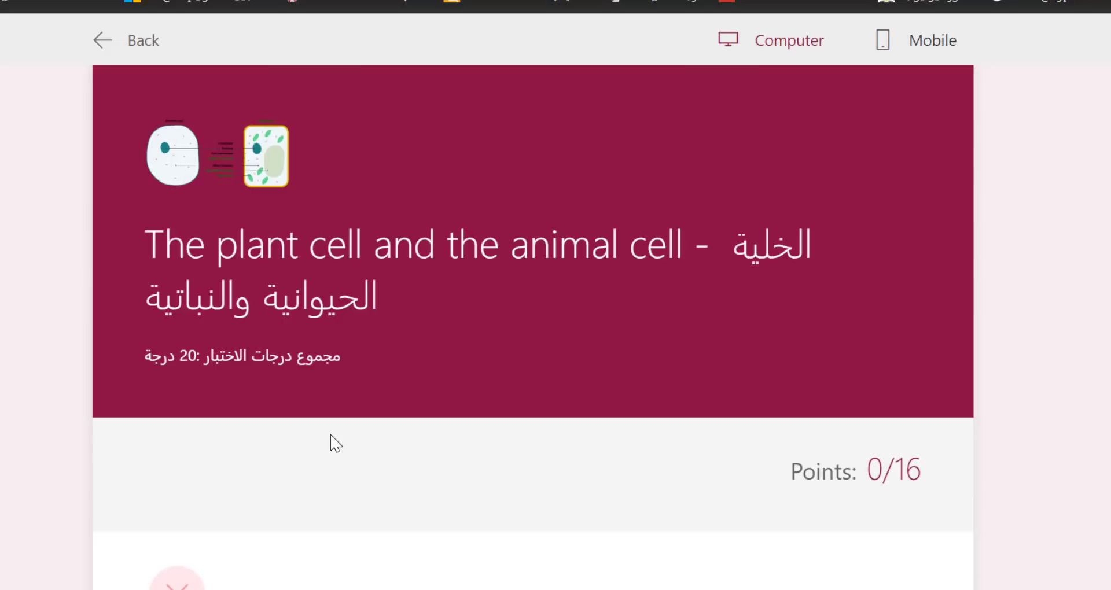
scroll(336, 444, "down", 20)
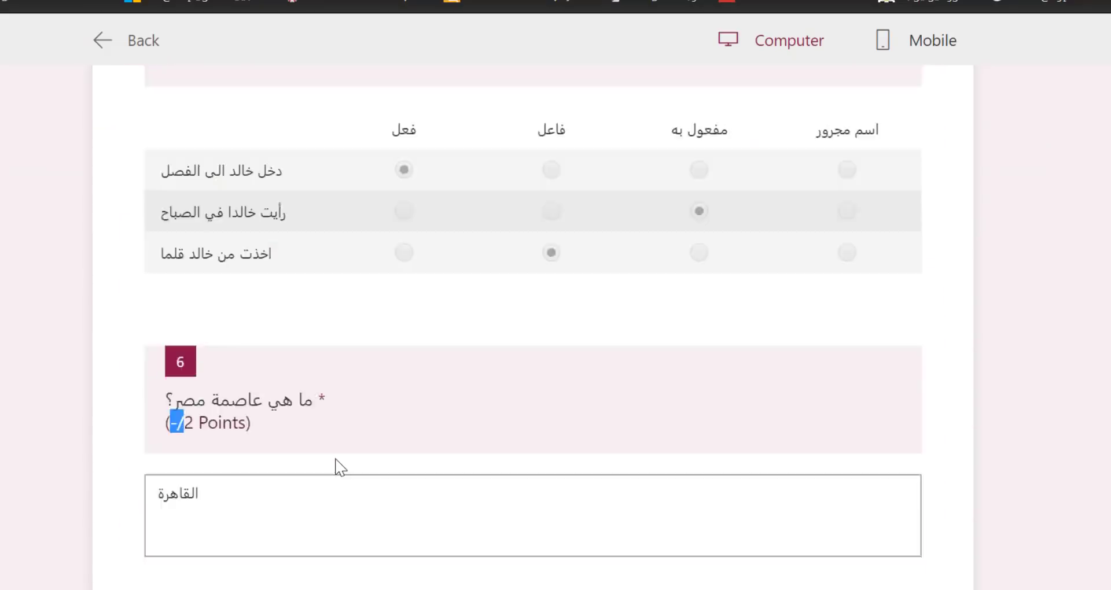
scroll(341, 467, "down", 10)
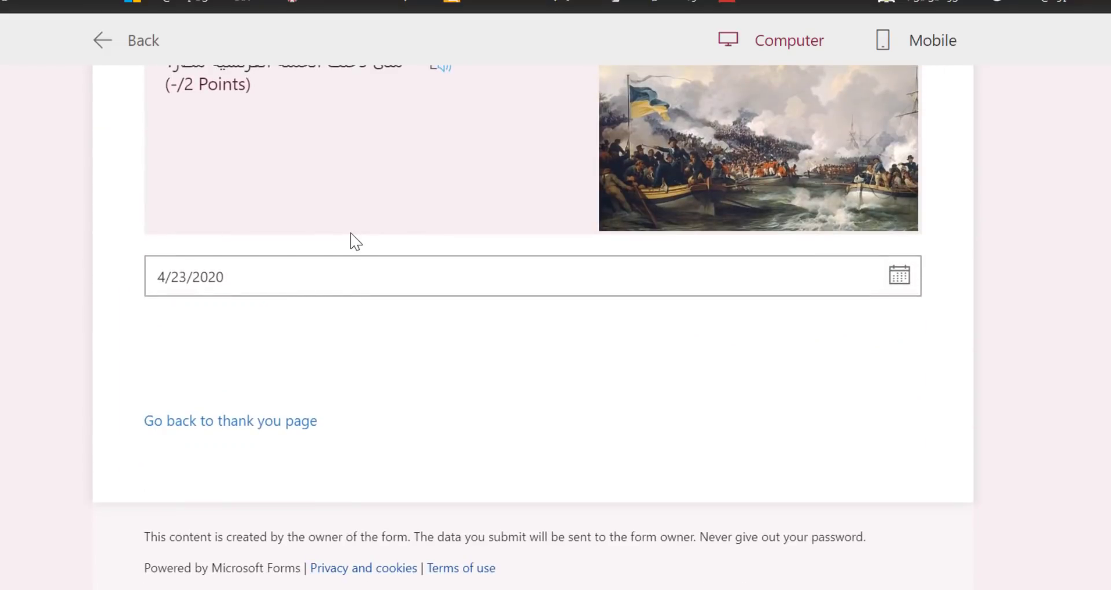
scroll(355, 241, "up", 20)
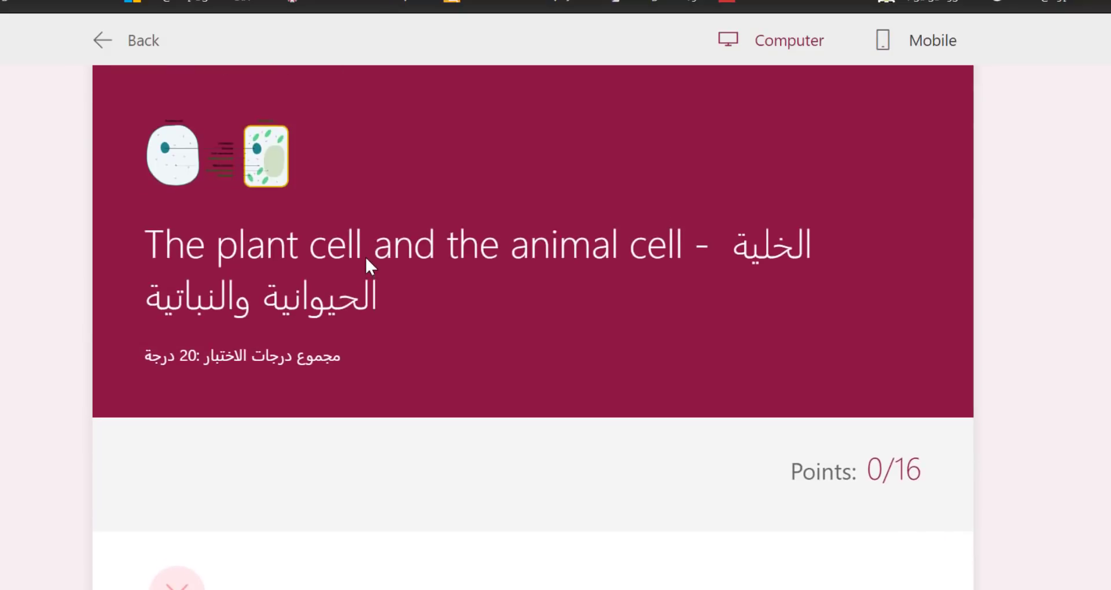
Step: Leave the preview, close the quiz, and reopen "The plant cell and the animal cell" quiz from My forms in Forms
left_click(118, 43)
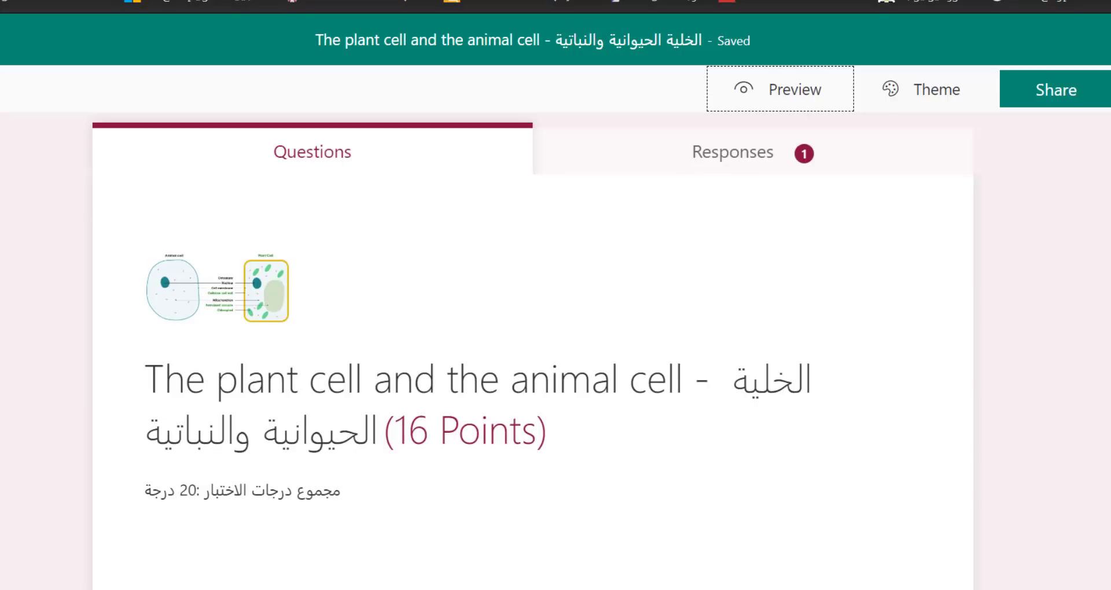
left_click(409, 14)
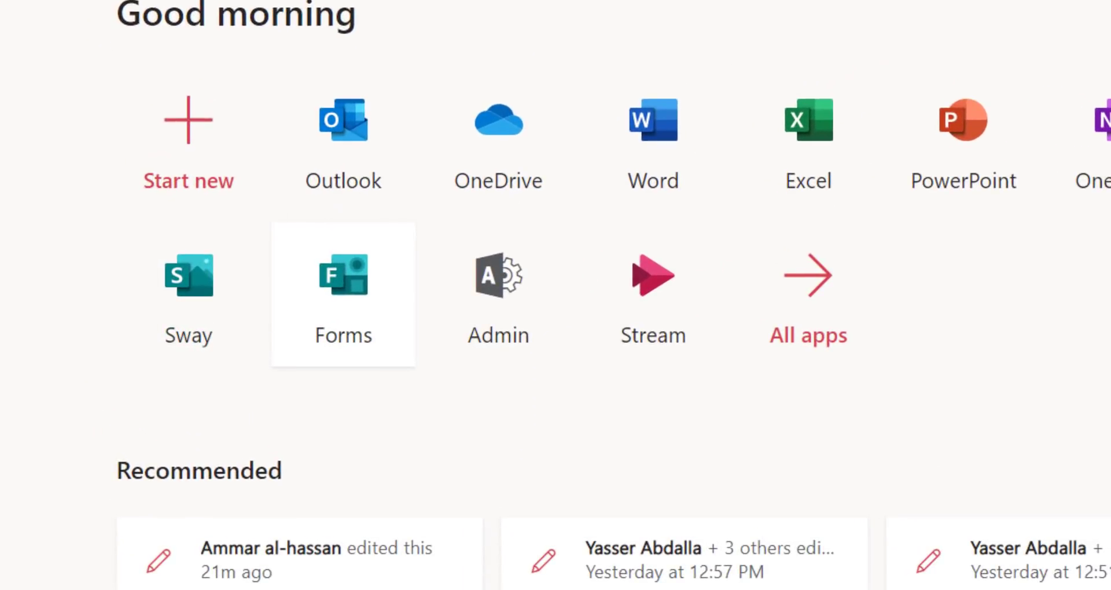
left_click(325, 276)
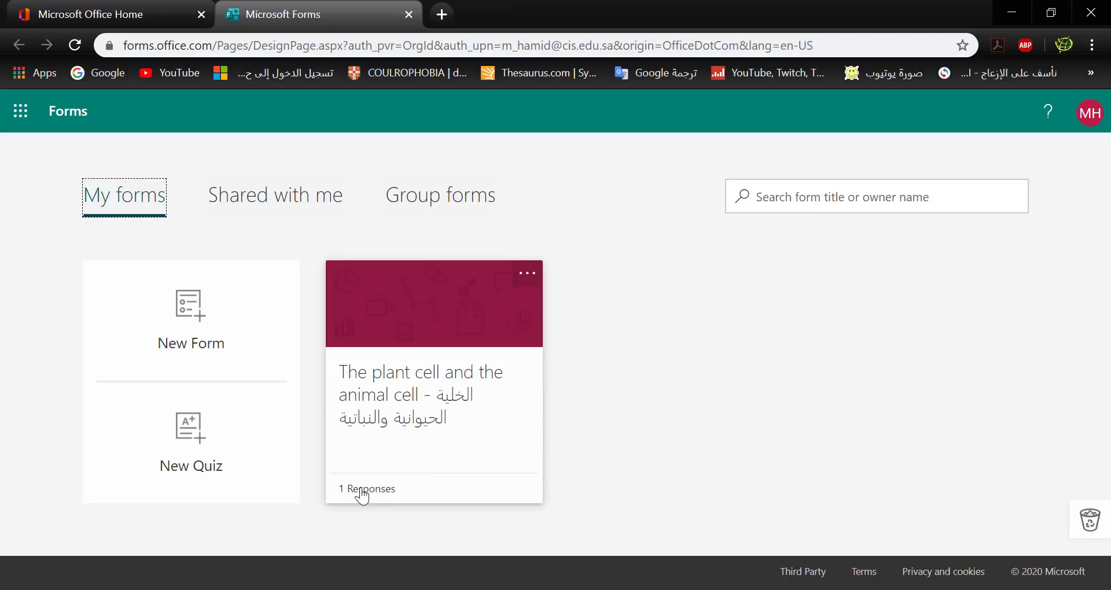
left_click(412, 387)
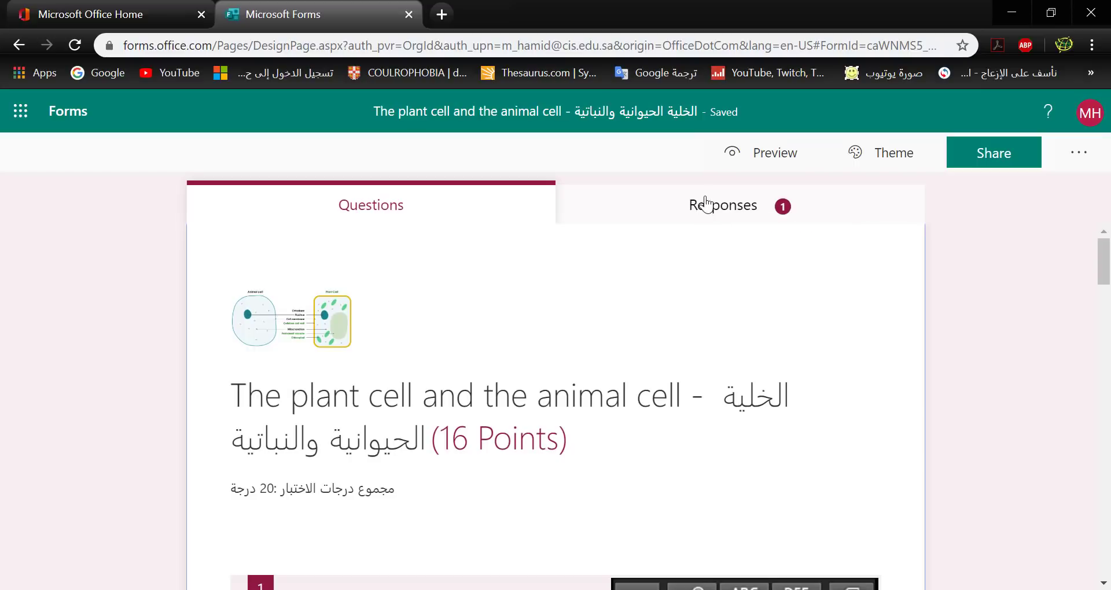
Step: Open the quiz's responses and examine the summary figures and the per-question answer charts
left_click(710, 209)
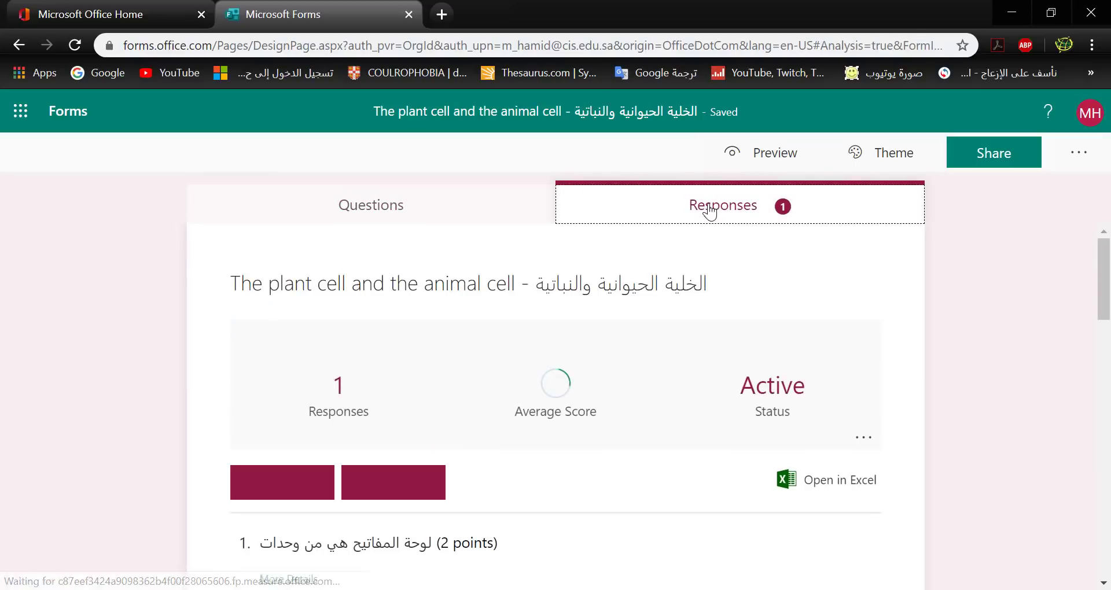
scroll(609, 380, "down", 1)
scroll(609, 380, "down", 20)
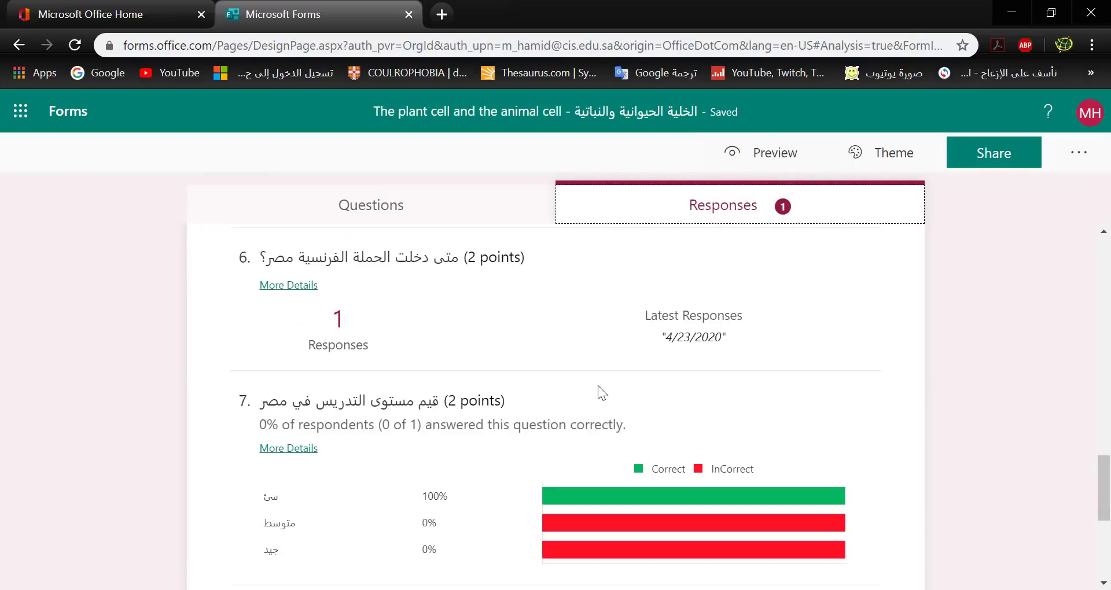
scroll(592, 410, "up", 5)
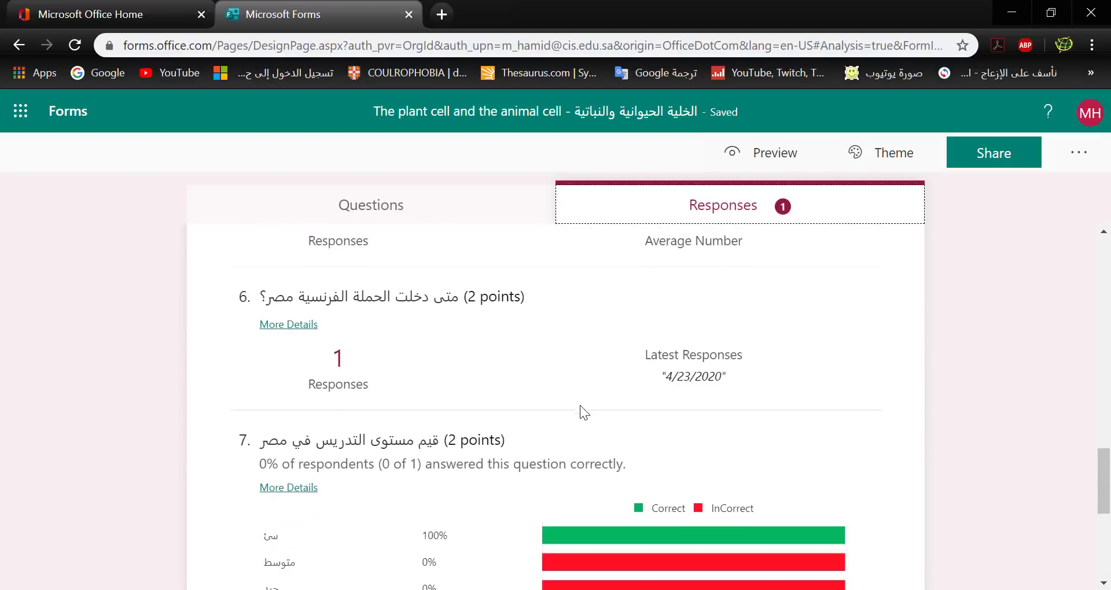
scroll(582, 411, "down", 5)
scroll(579, 411, "up", 20)
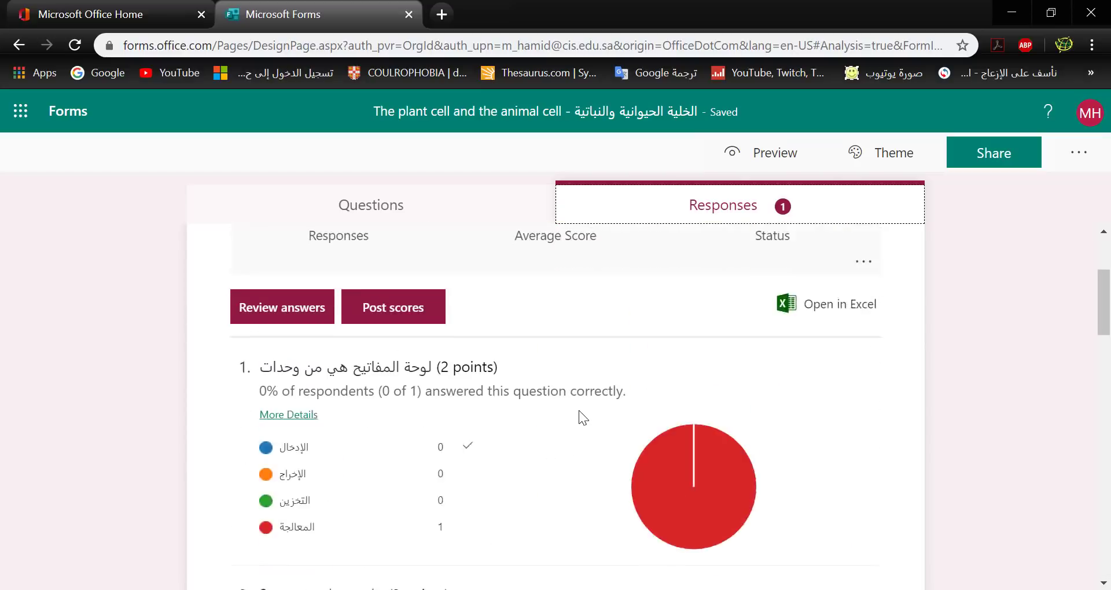
scroll(527, 460, "down", 1)
scroll(527, 463, "down", 1)
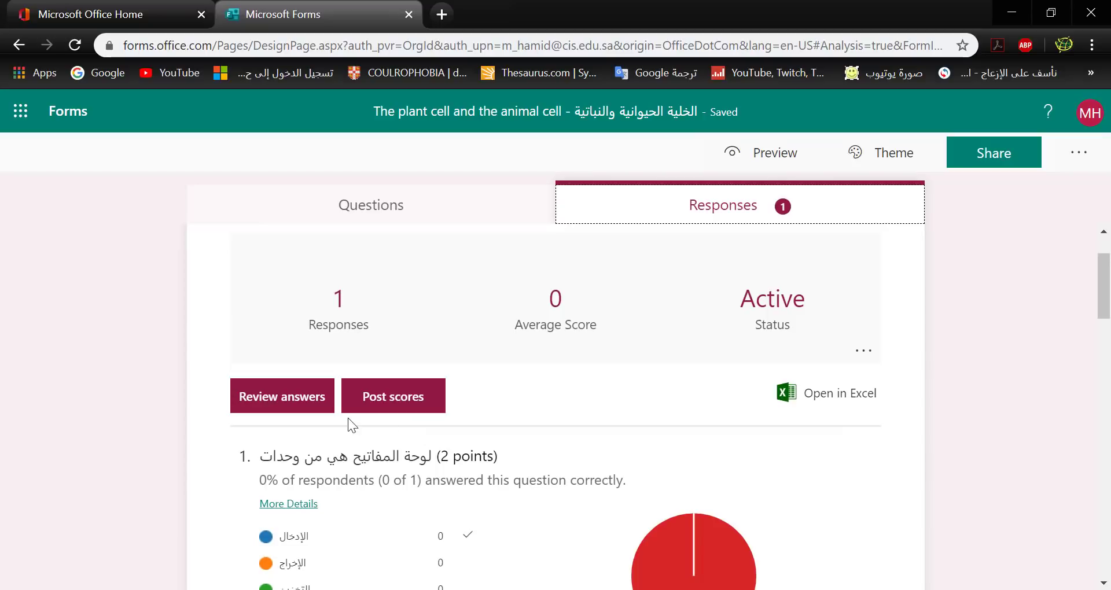
Step: Open the review of submitted answers and examine the graded response to question 1
left_click(289, 405)
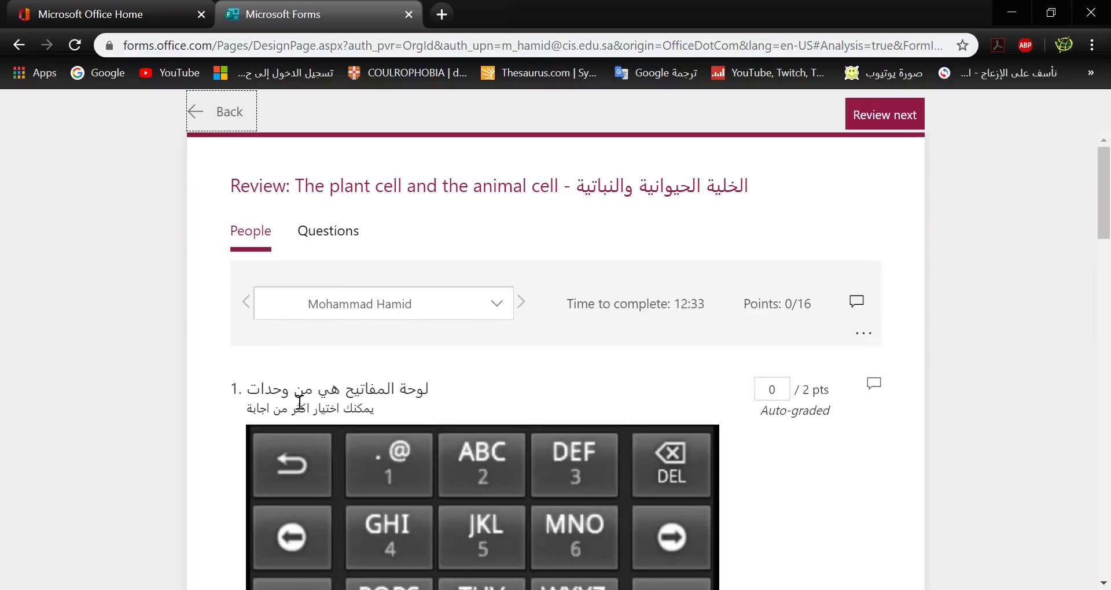
scroll(488, 403, "down", 2)
scroll(614, 439, "down", 6)
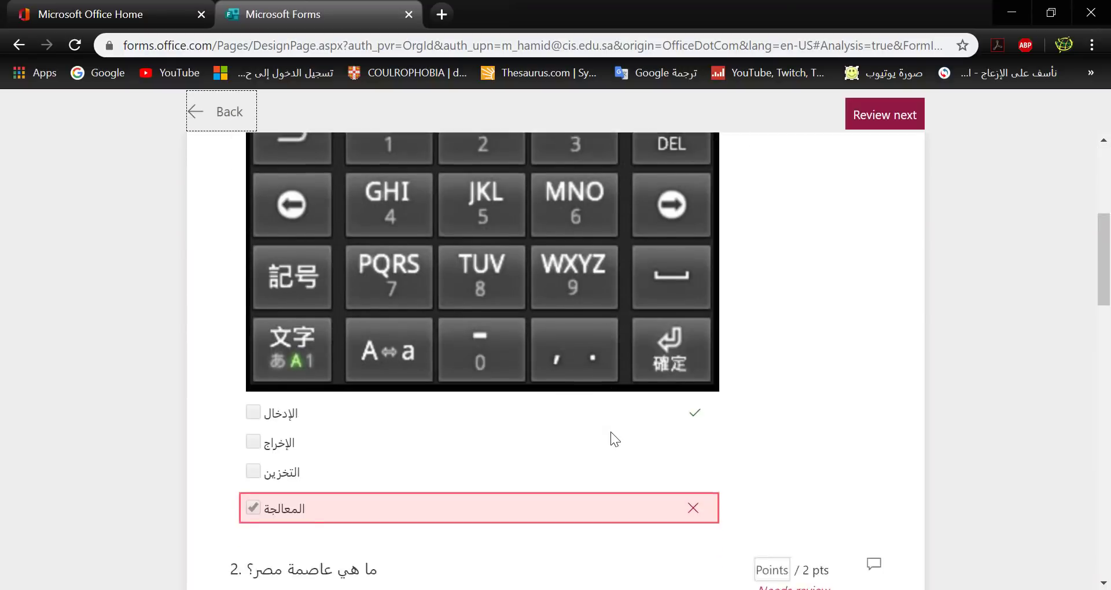
scroll(785, 505, "down", 2)
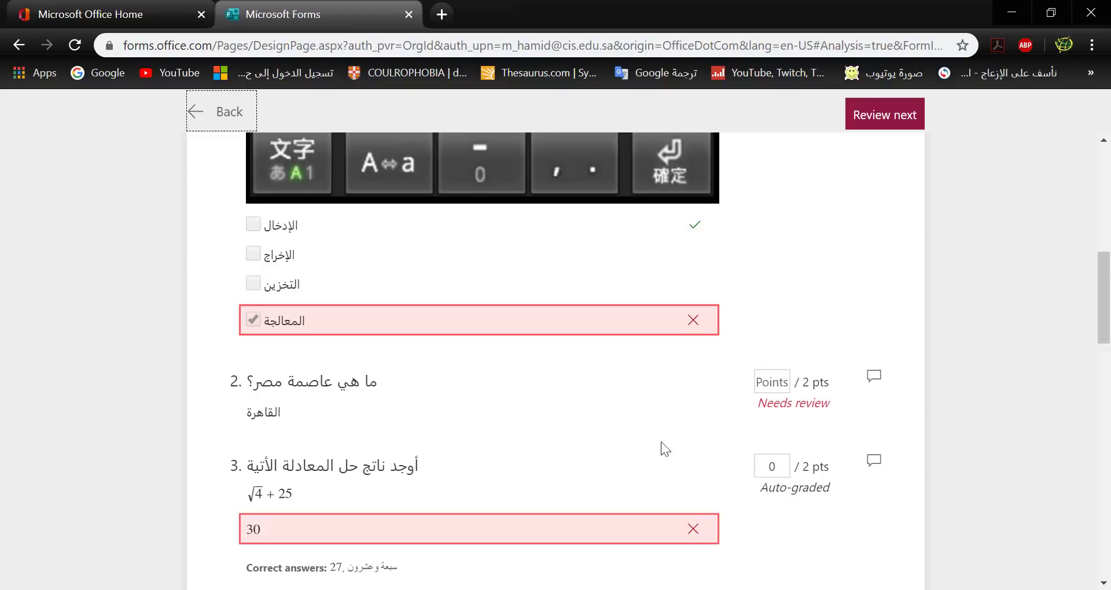
Step: Award 2 points to the answer to question 2 about the capital of Egypt
left_click(772, 382)
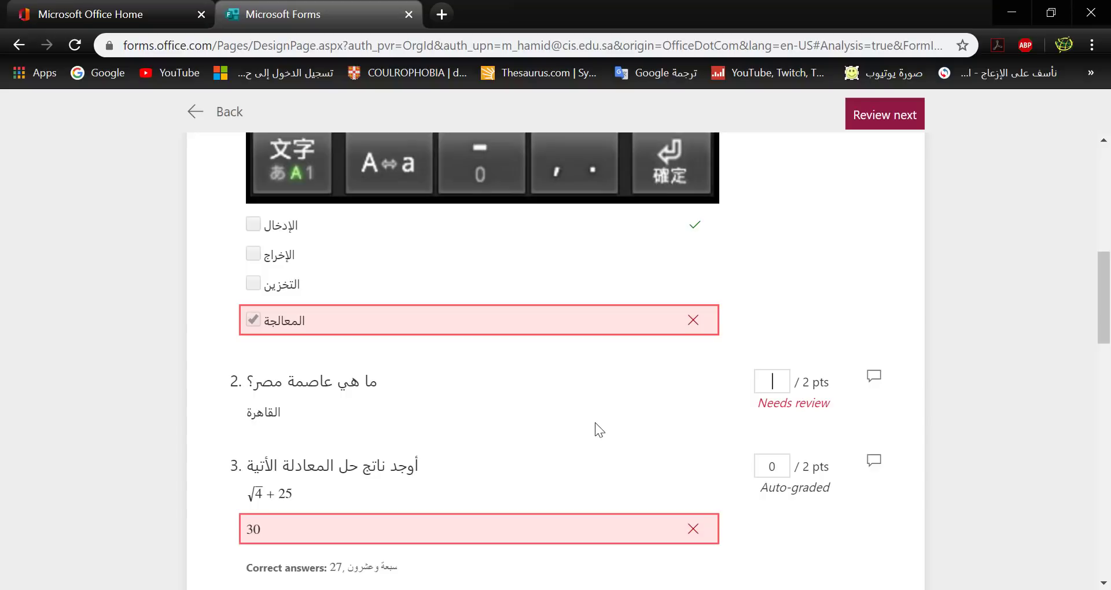
scroll(595, 422, "up", 10)
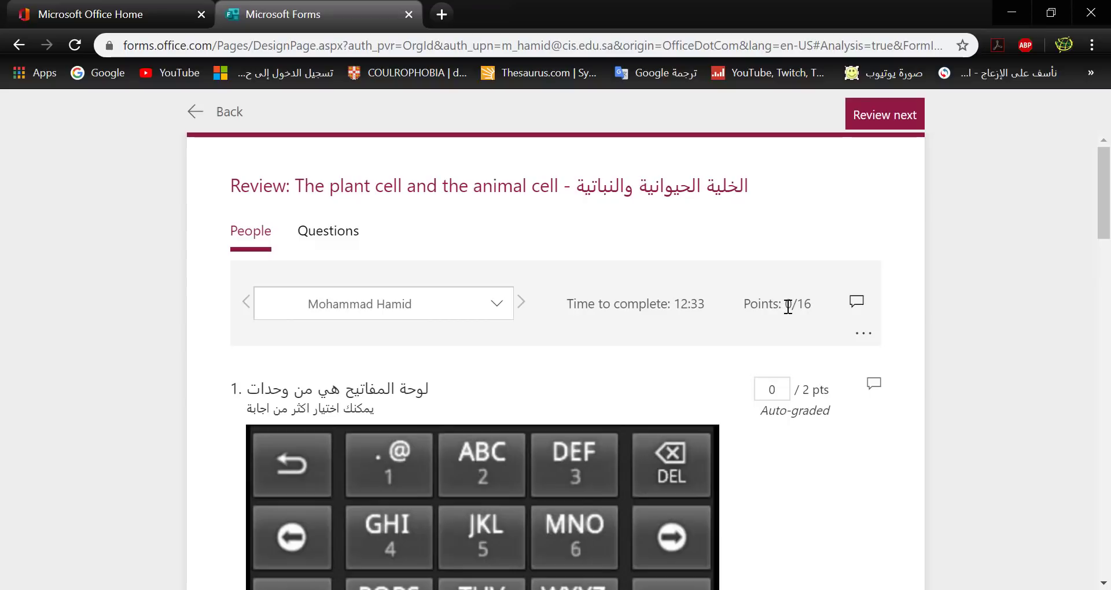
scroll(789, 307, "down", 2)
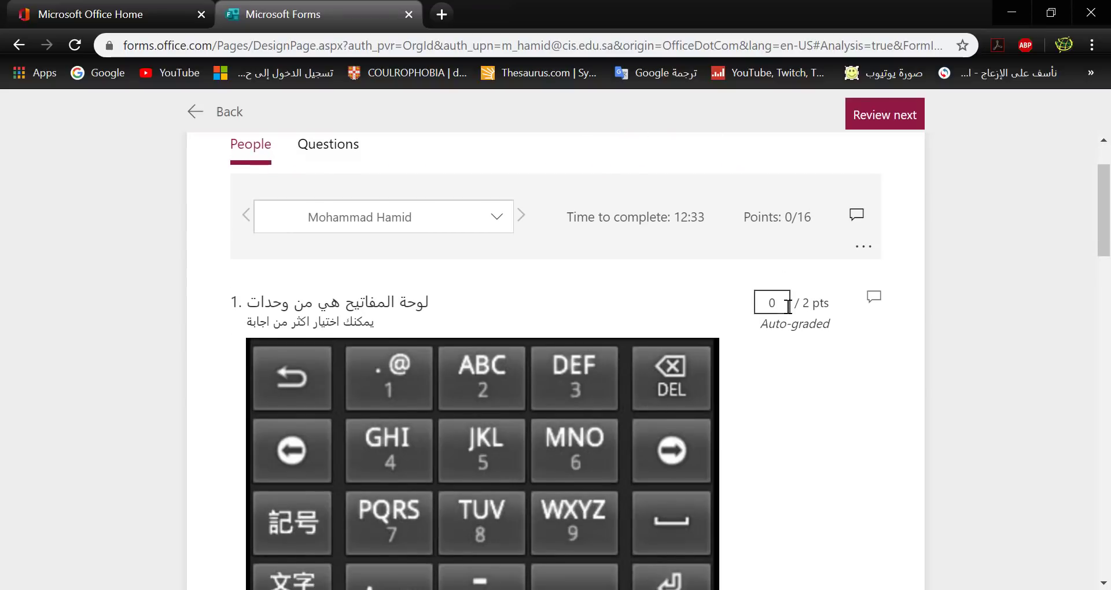
scroll(788, 307, "down", 6)
scroll(788, 307, "down", 4)
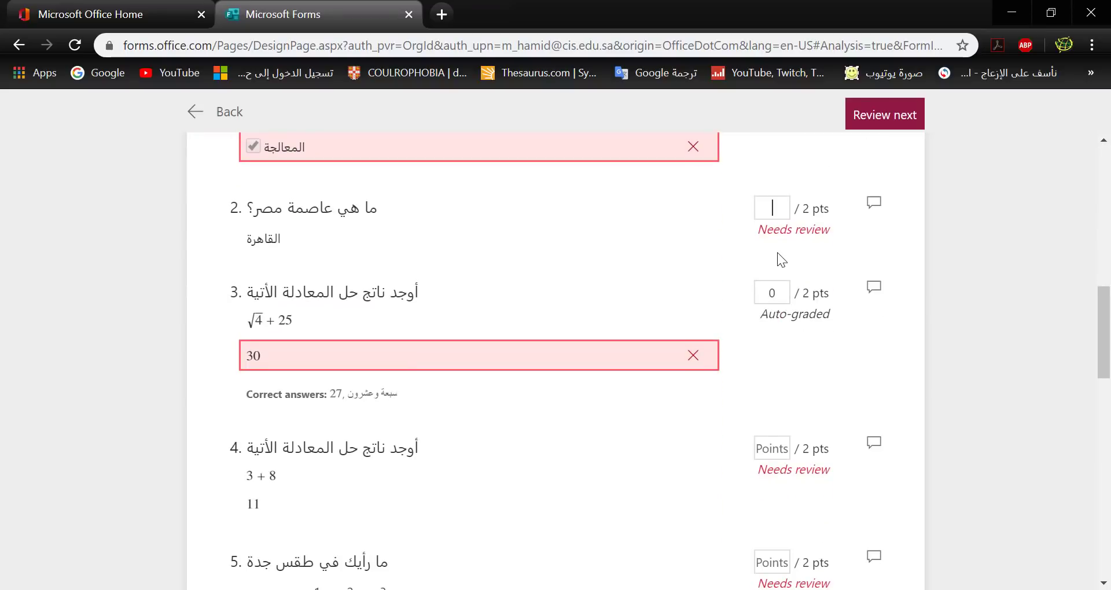
type("2")
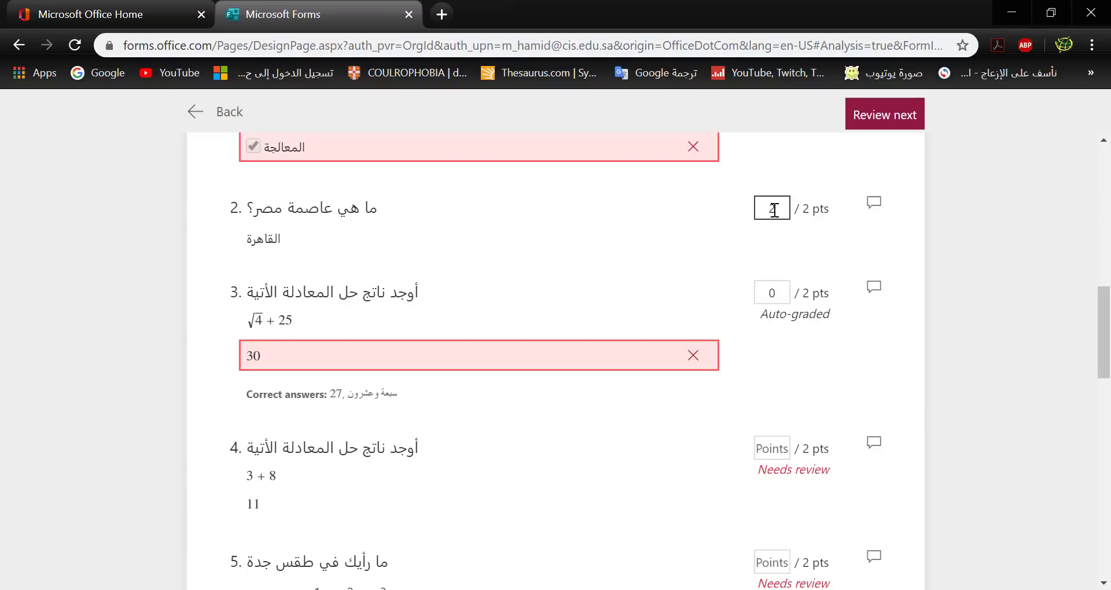
Step: Award 2 points each to question 4 (3 + 8) and question 5 about Jeddah's weather
scroll(690, 394, "down", 2)
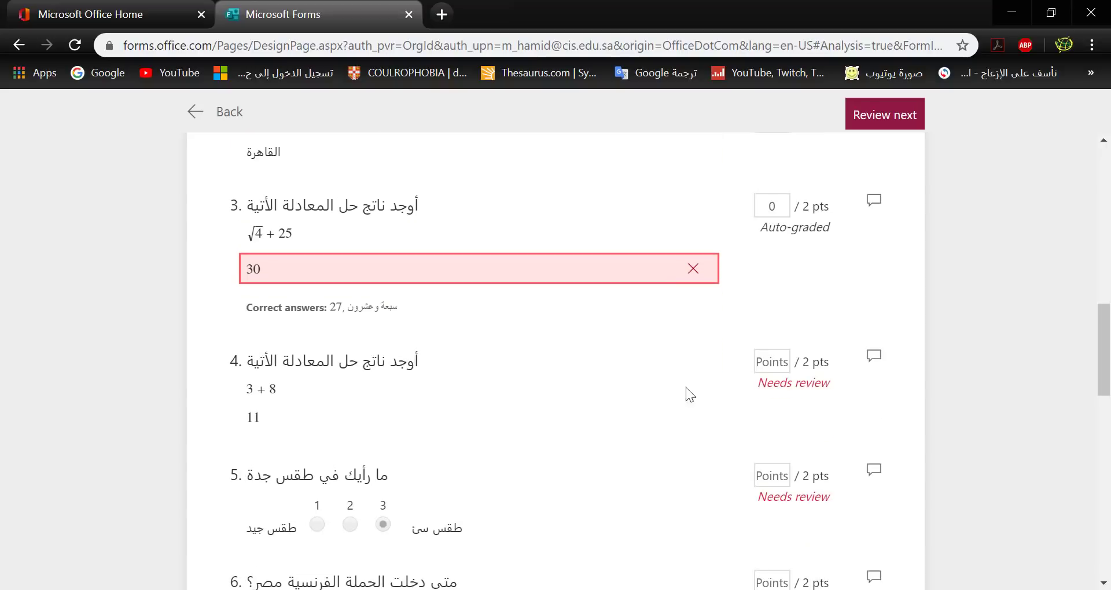
left_click(763, 372)
type("2")
scroll(519, 467, "down", 3)
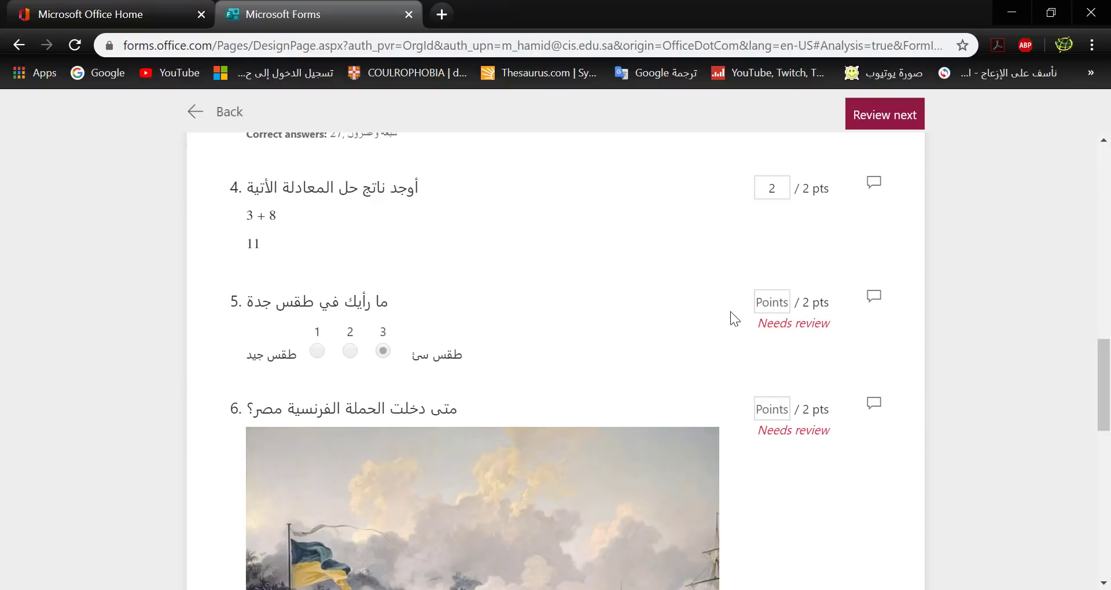
left_click(763, 306)
type("1")
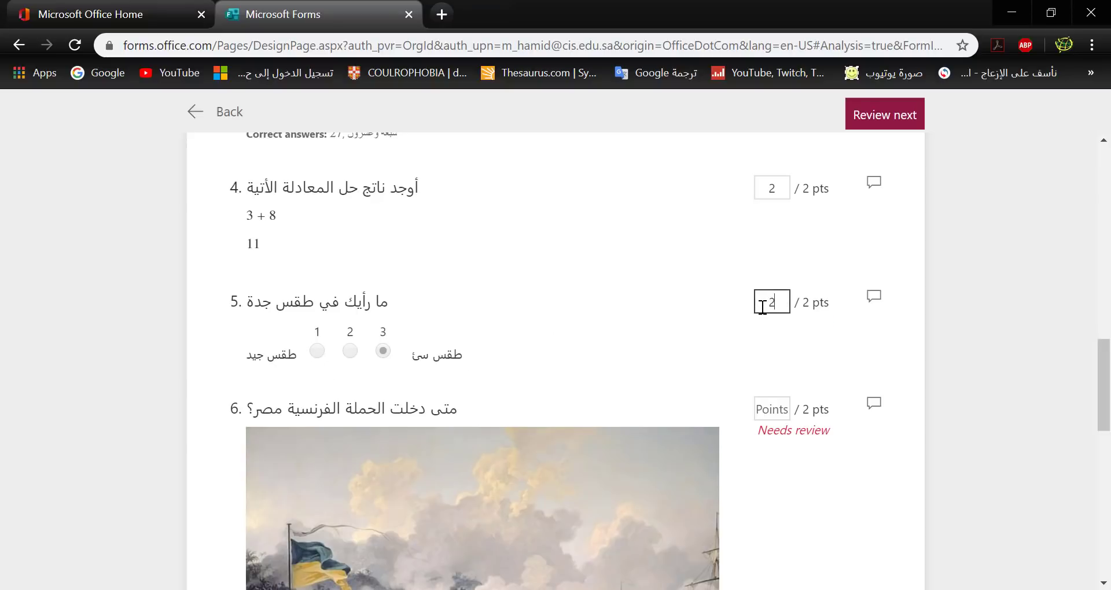
Step: Check the date answered in question 6 about the French campaign and give it 0 points
scroll(725, 338, "down", 8)
scroll(537, 357, "up", 2)
scroll(537, 356, "up", 3)
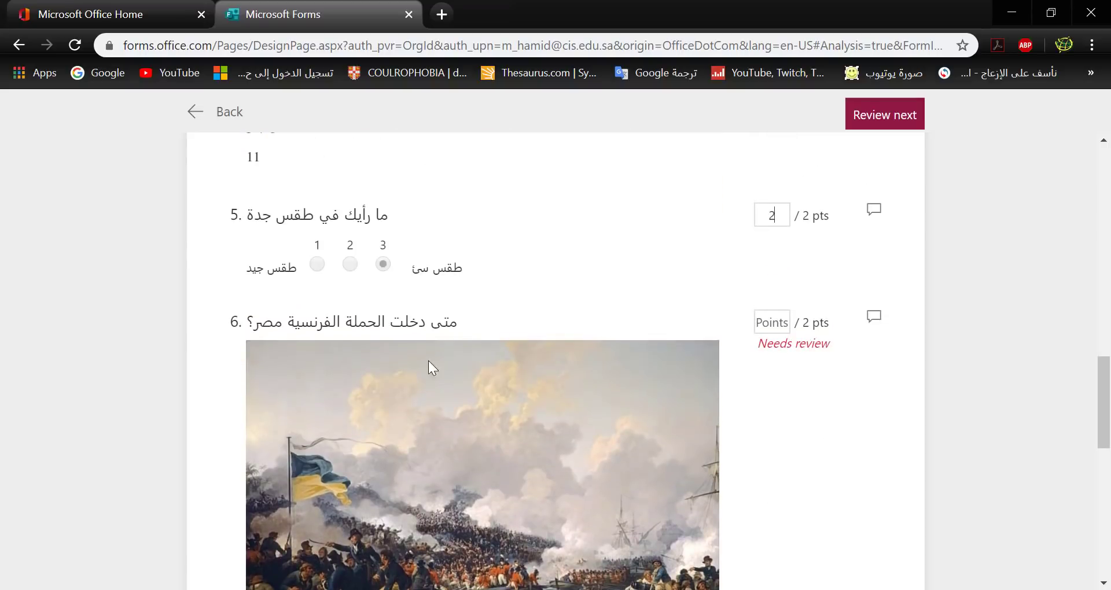
left_click(766, 322)
scroll(768, 353, "down", 4)
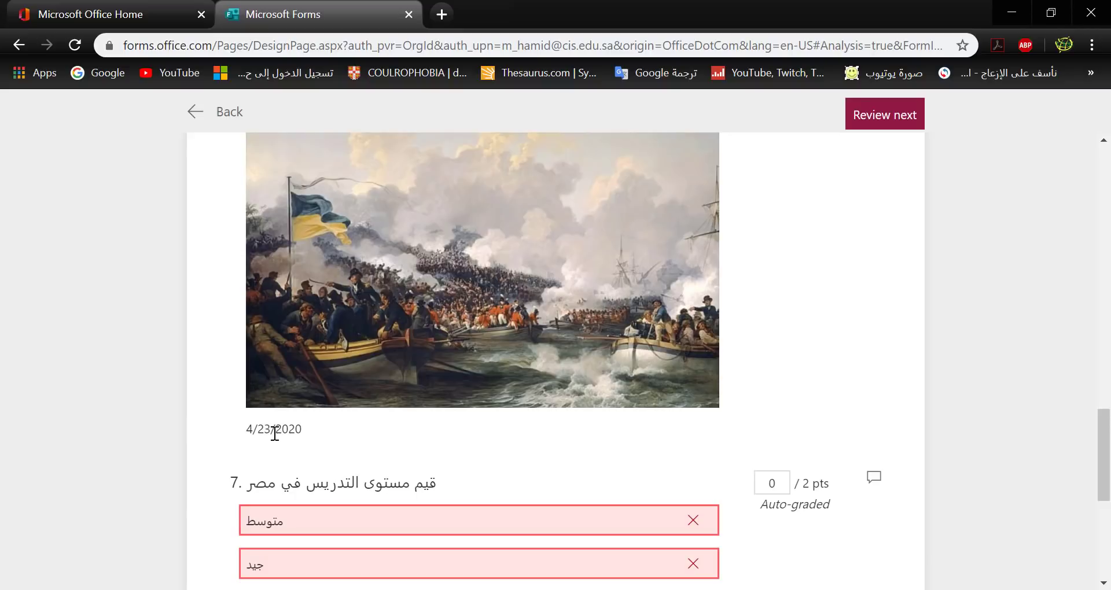
scroll(475, 437, "up", 3)
left_click(773, 234)
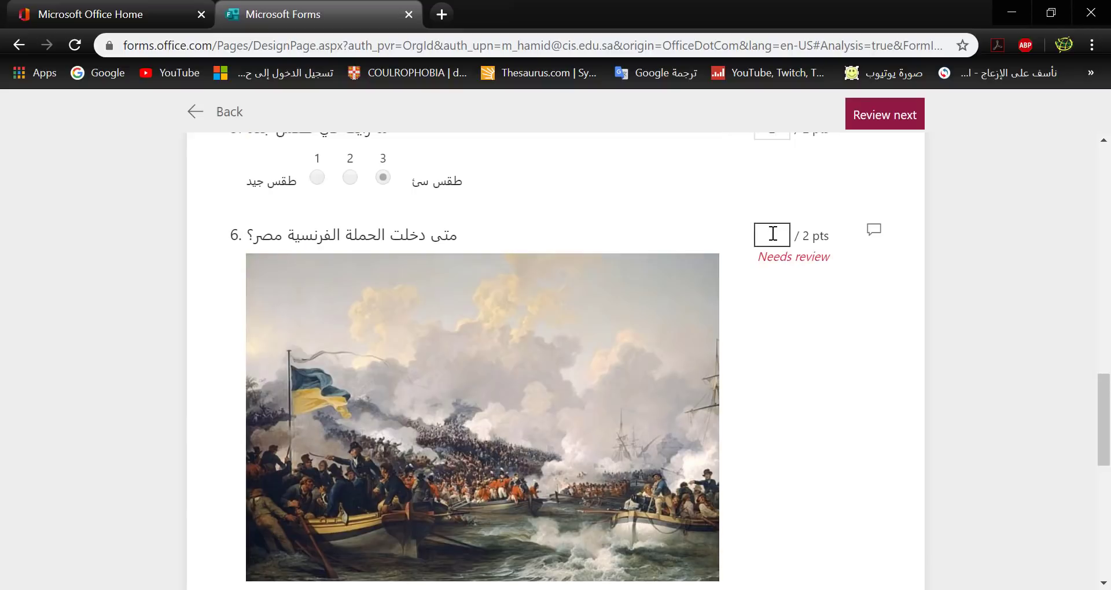
type("0")
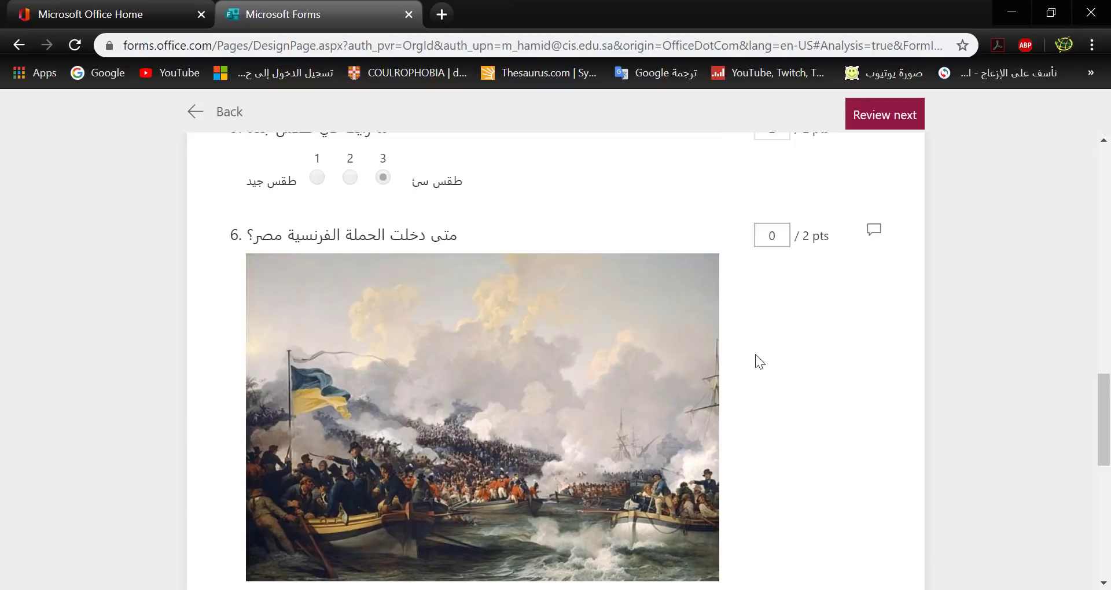
Step: Look over the auto-graded questions 7 and 8, the respondent's total points, and the scores of the earlier questions
scroll(755, 355, "down", 5)
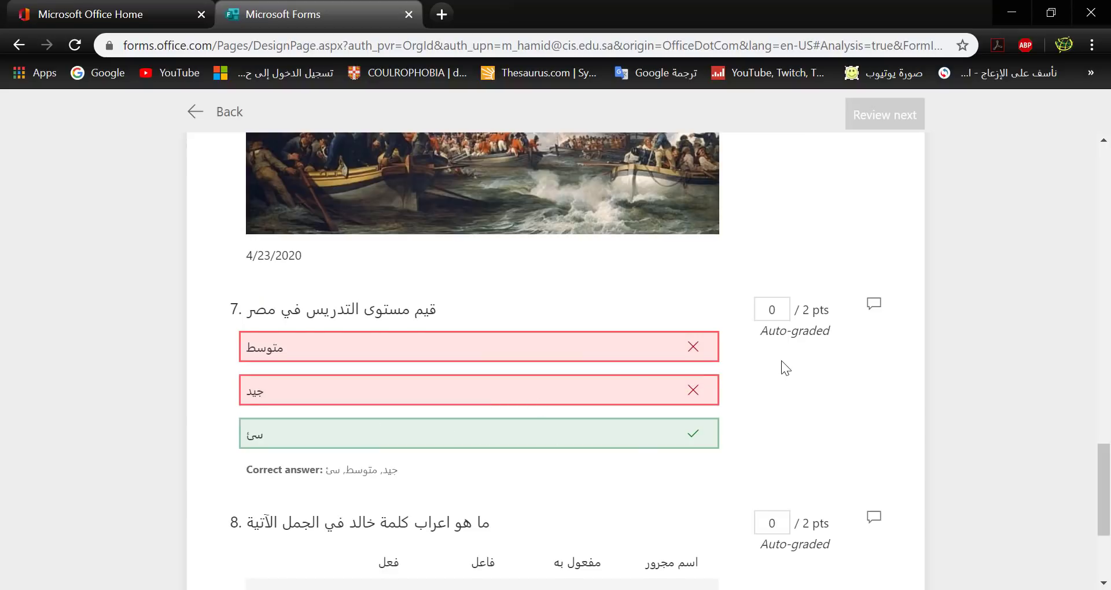
scroll(781, 368, "down", 3)
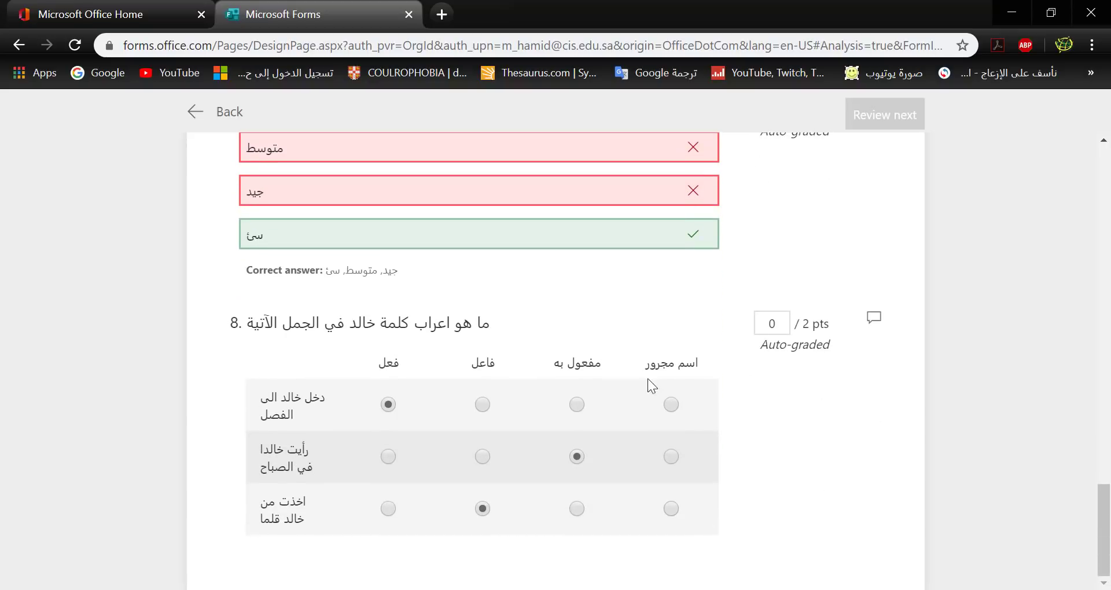
scroll(396, 470, "up", 15)
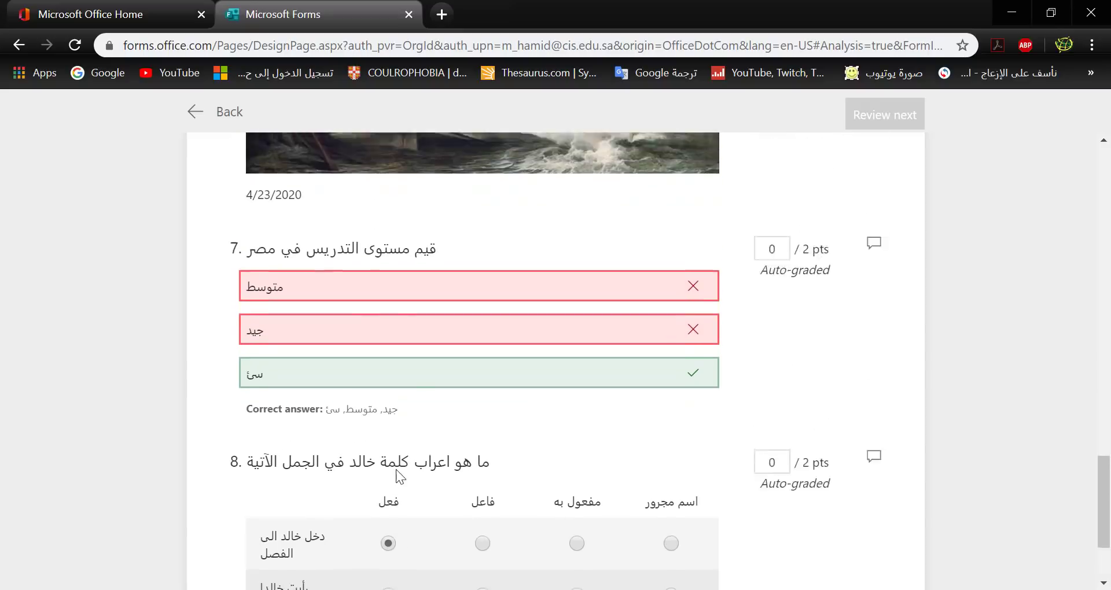
scroll(396, 470, "up", 7)
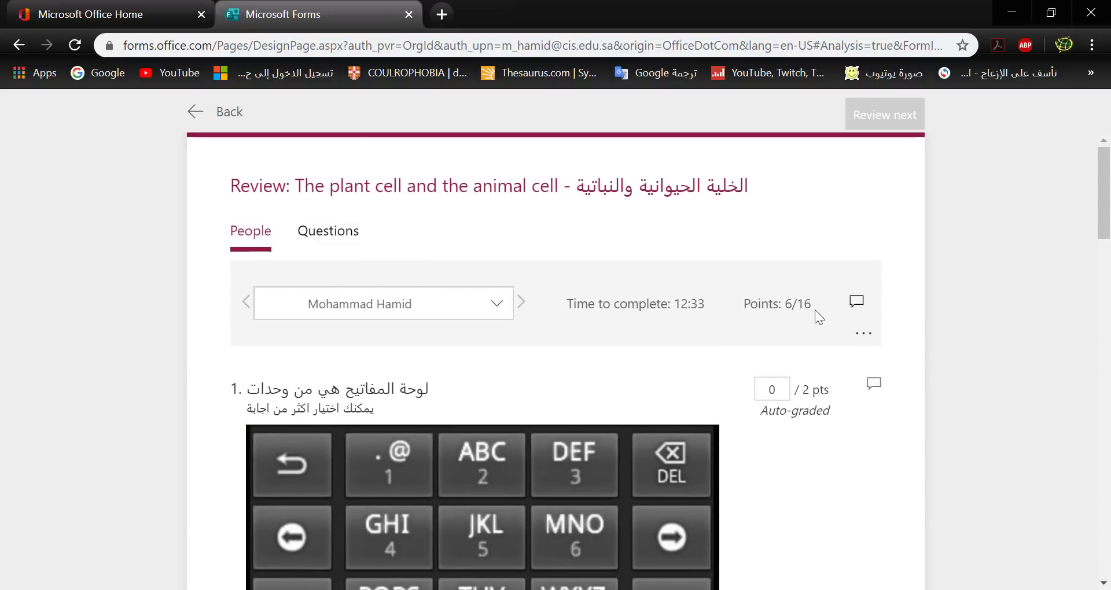
scroll(476, 353, "down", 12)
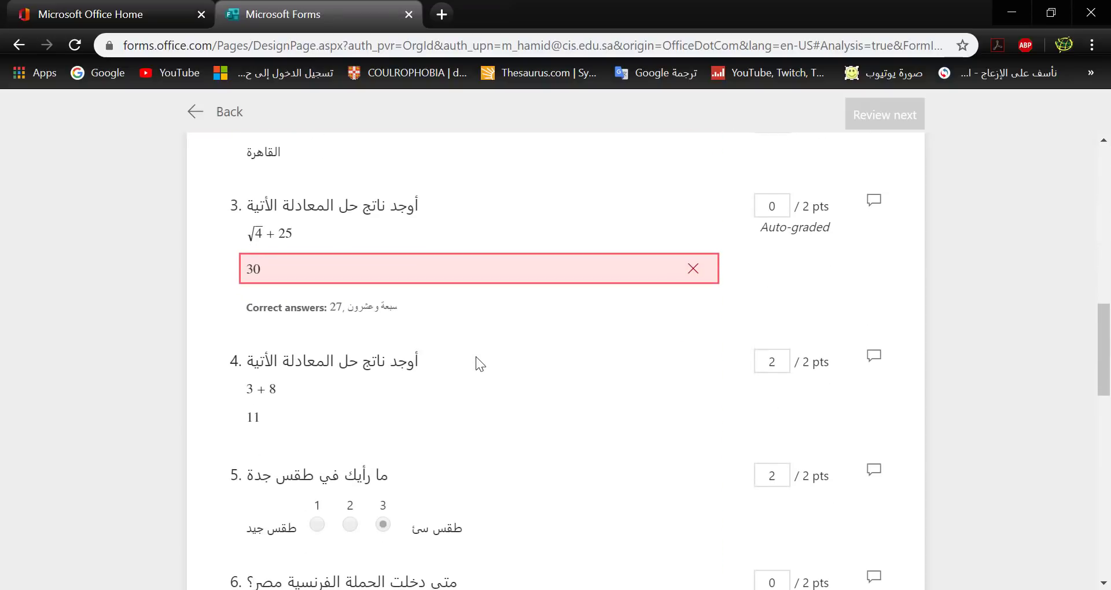
scroll(475, 356, "up", 7)
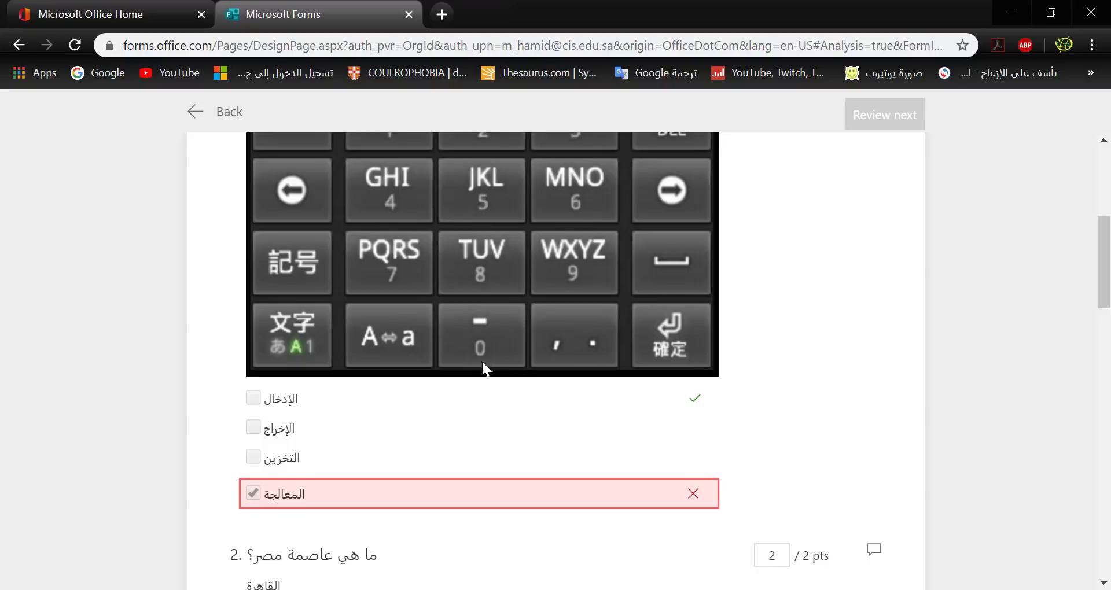
scroll(535, 384, "up", 2)
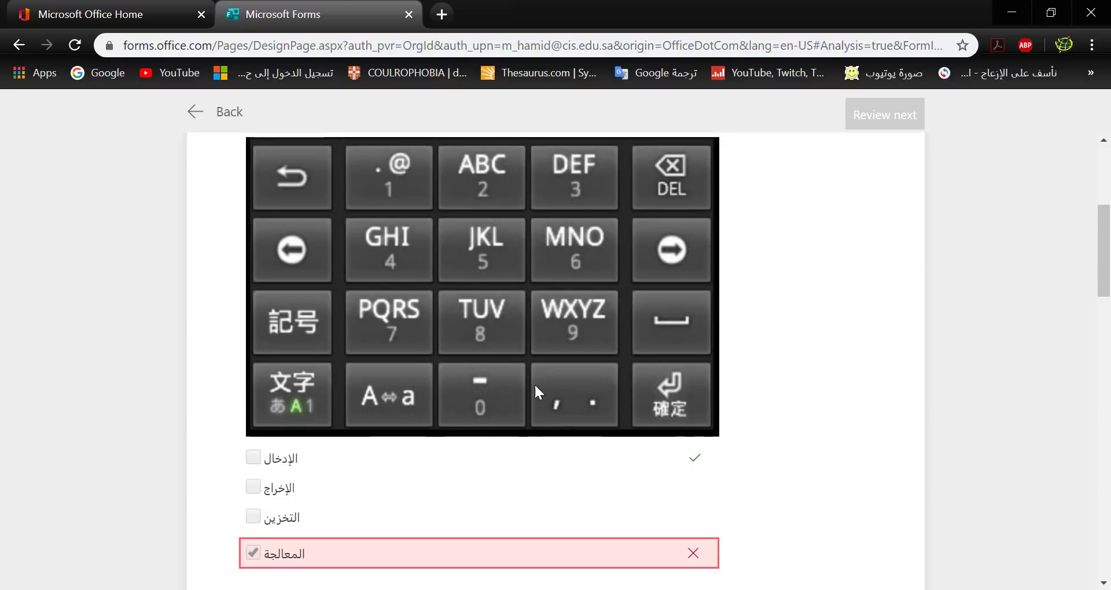
scroll(536, 384, "down", 2)
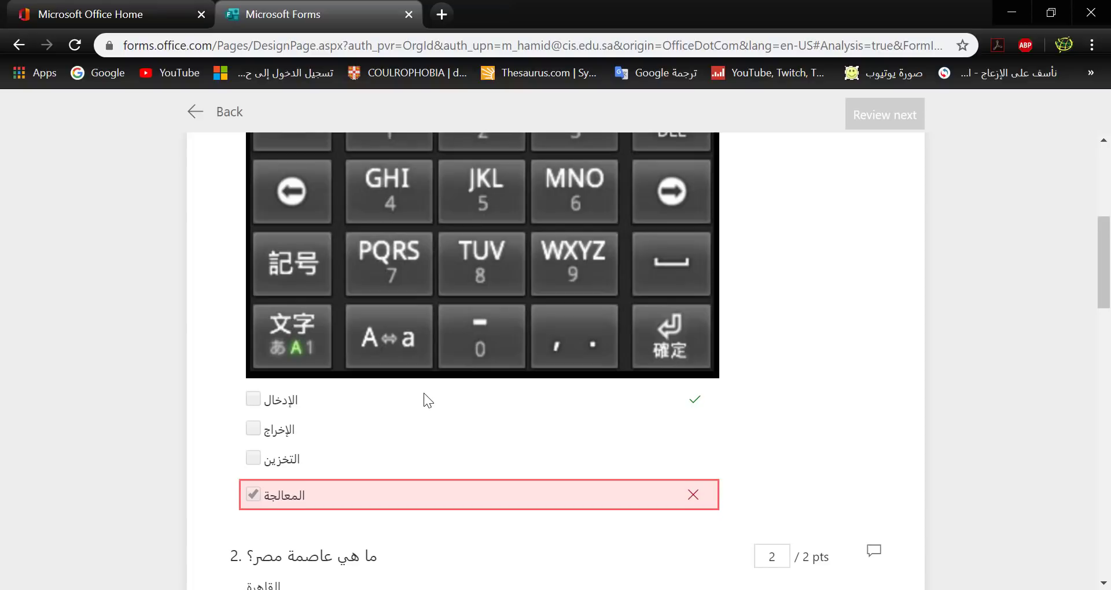
scroll(424, 394, "up", 6)
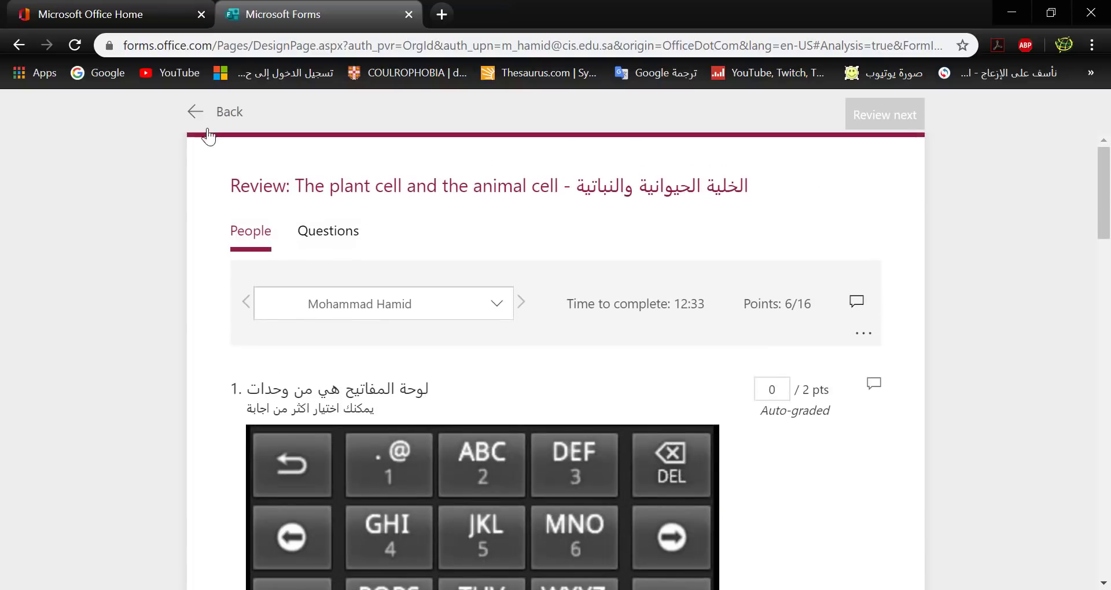
Step: Return to the responses summary and export the results as an Excel worksheet saved to the Desktop
left_click(195, 112)
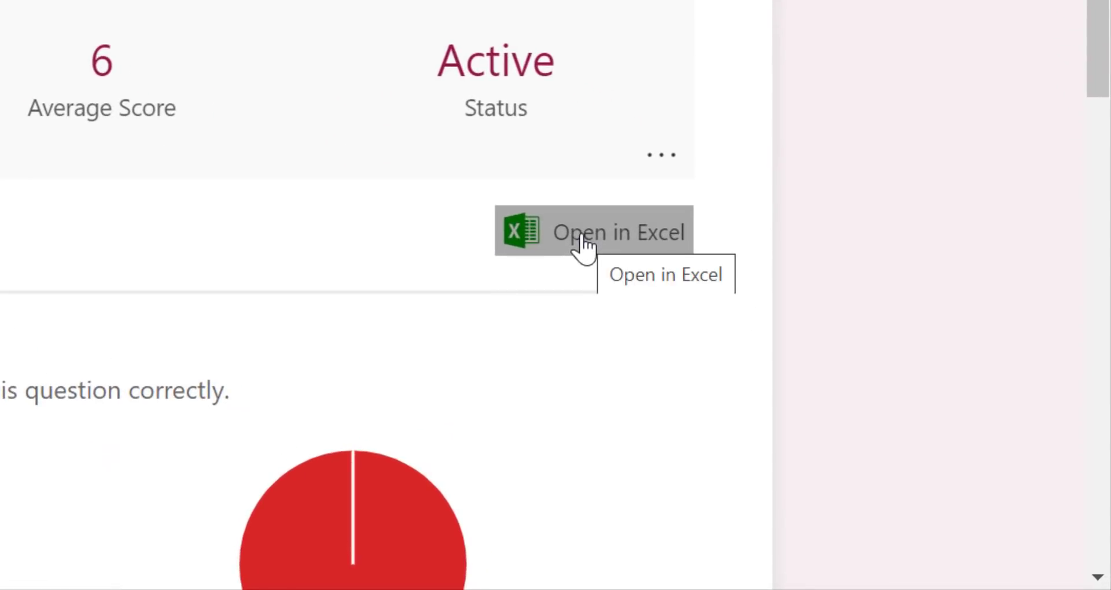
left_click(580, 237)
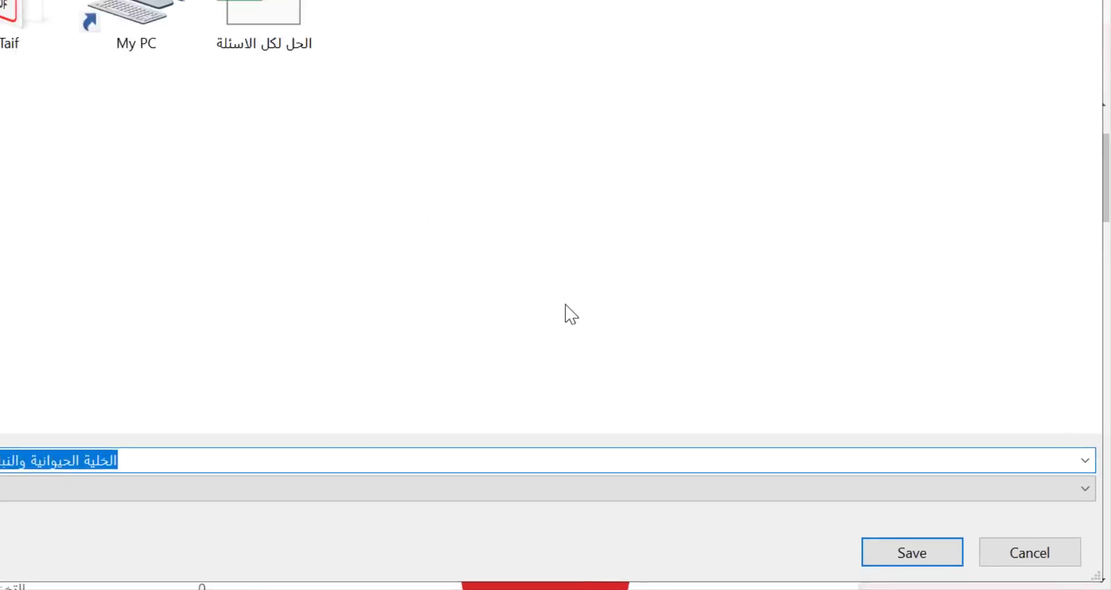
scroll(42, 252, "up", 2)
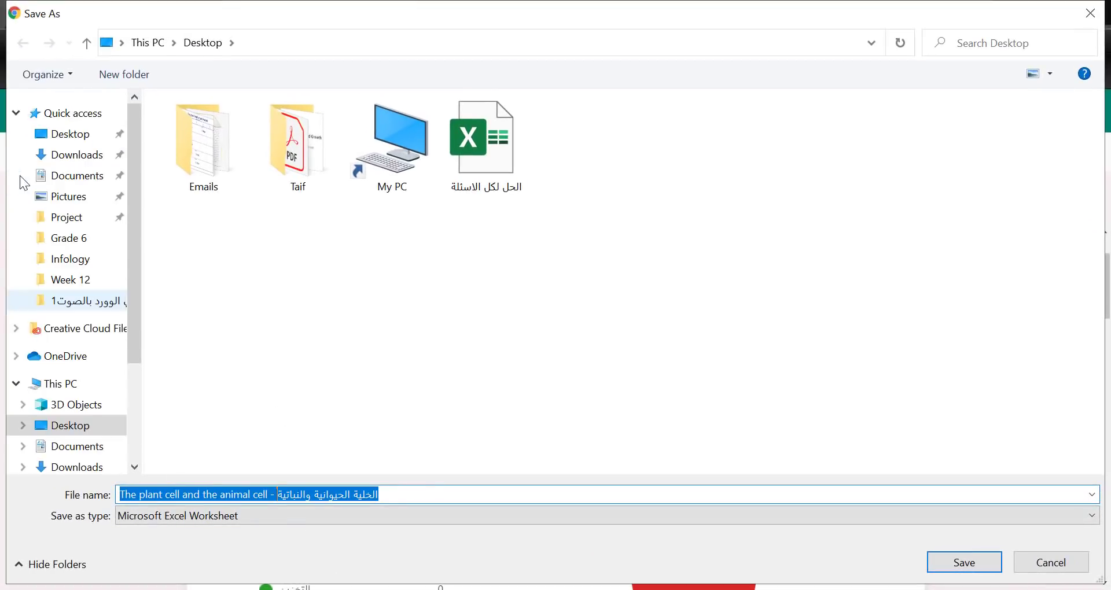
left_click(99, 136)
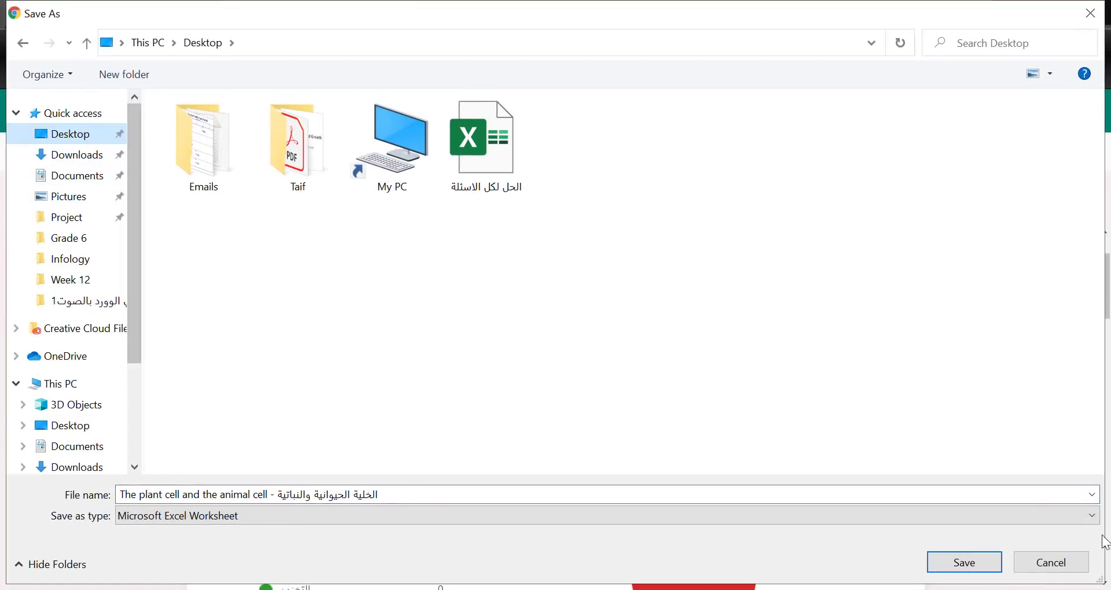
left_click(964, 562)
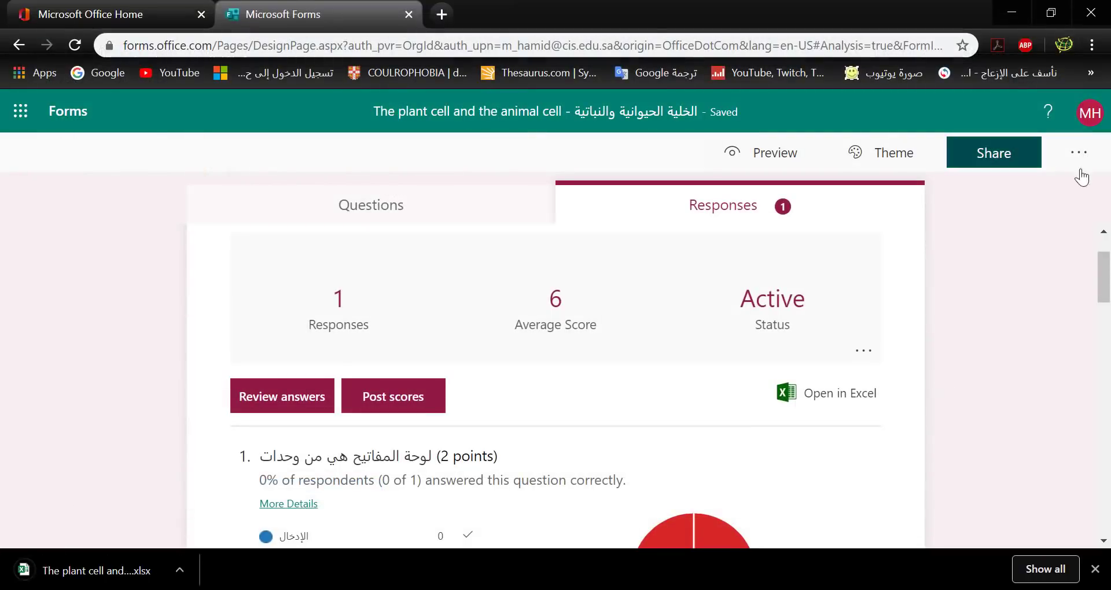
Step: Open the exported workbook from the desktop in Excel and examine the respondent's name, email, start and completion times, and total points
key("super+d")
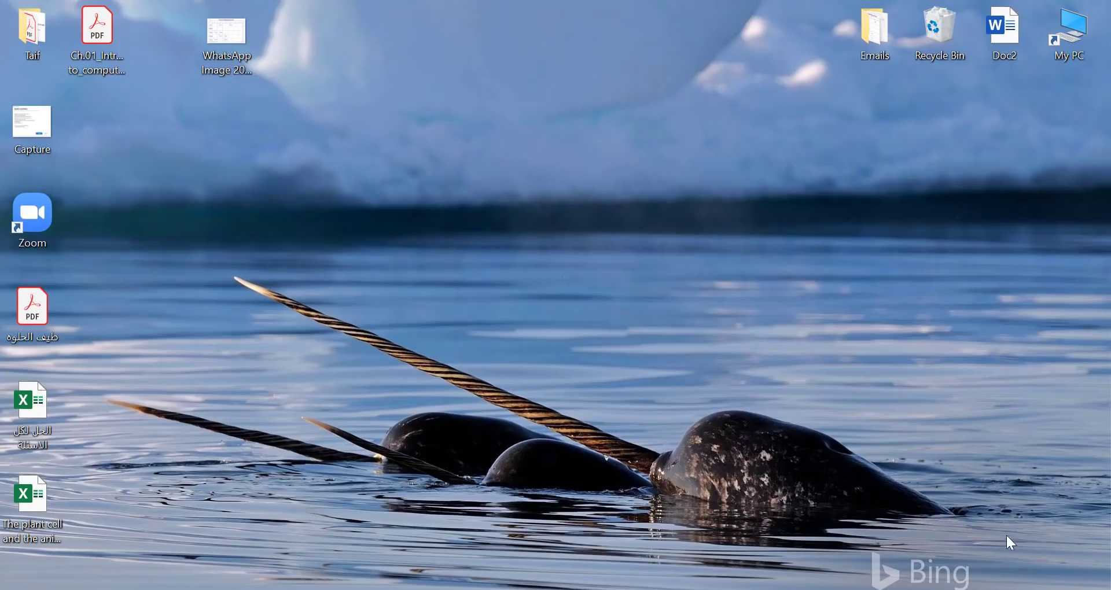
double_click(44, 502)
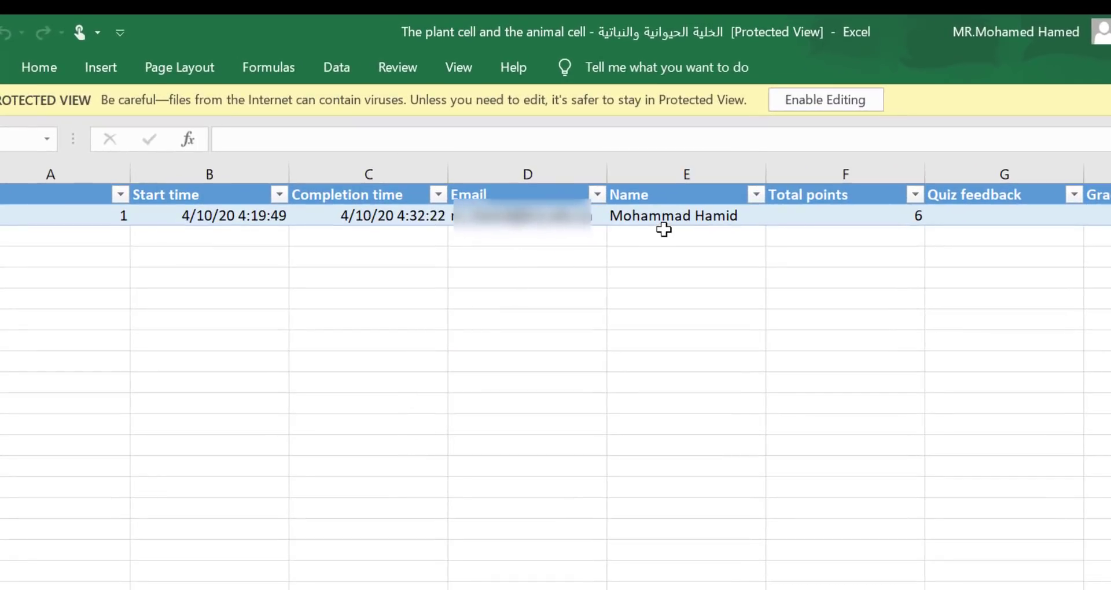
left_click(680, 219)
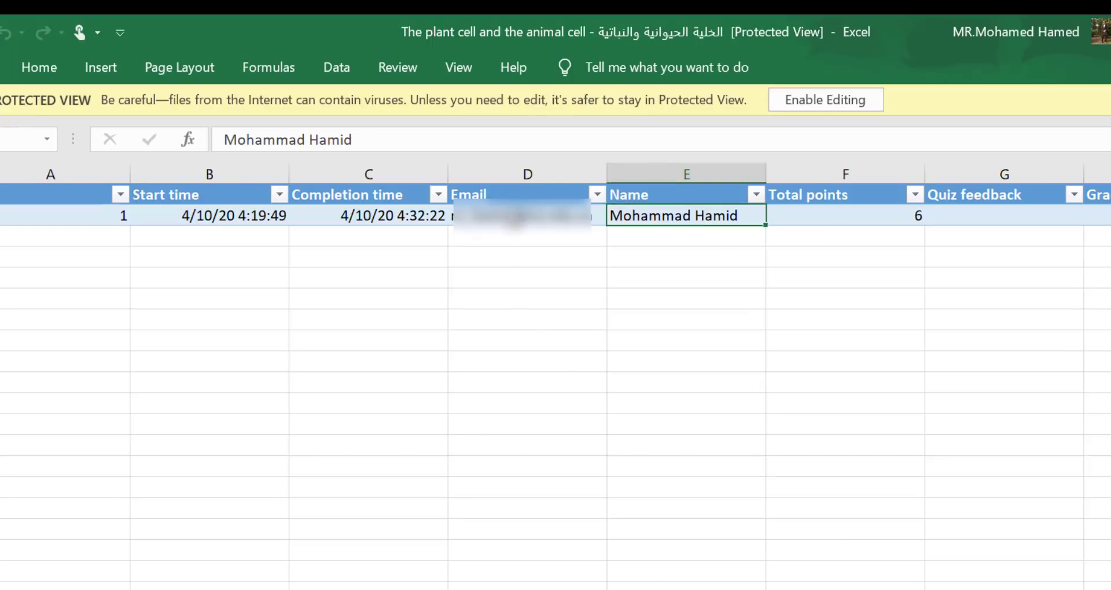
left_click(513, 225)
left_click(365, 219)
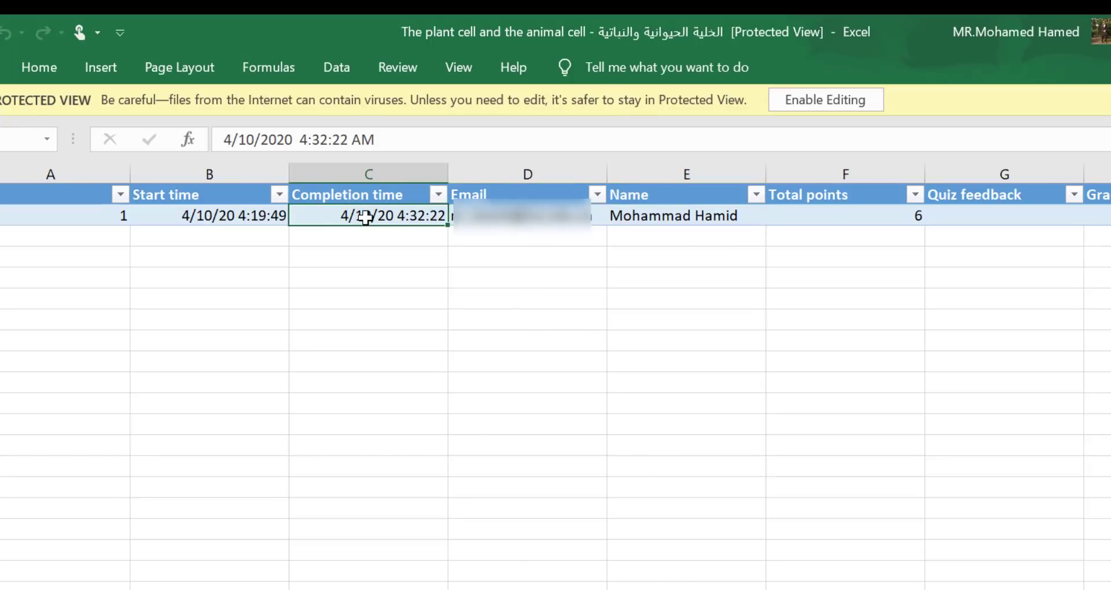
left_click(214, 219)
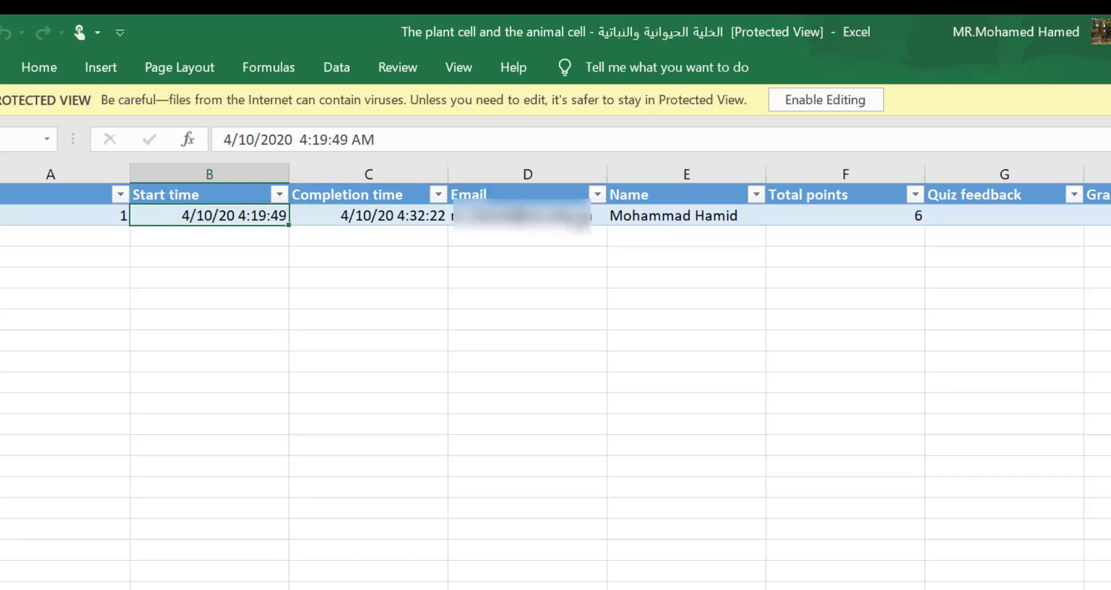
left_click(850, 214)
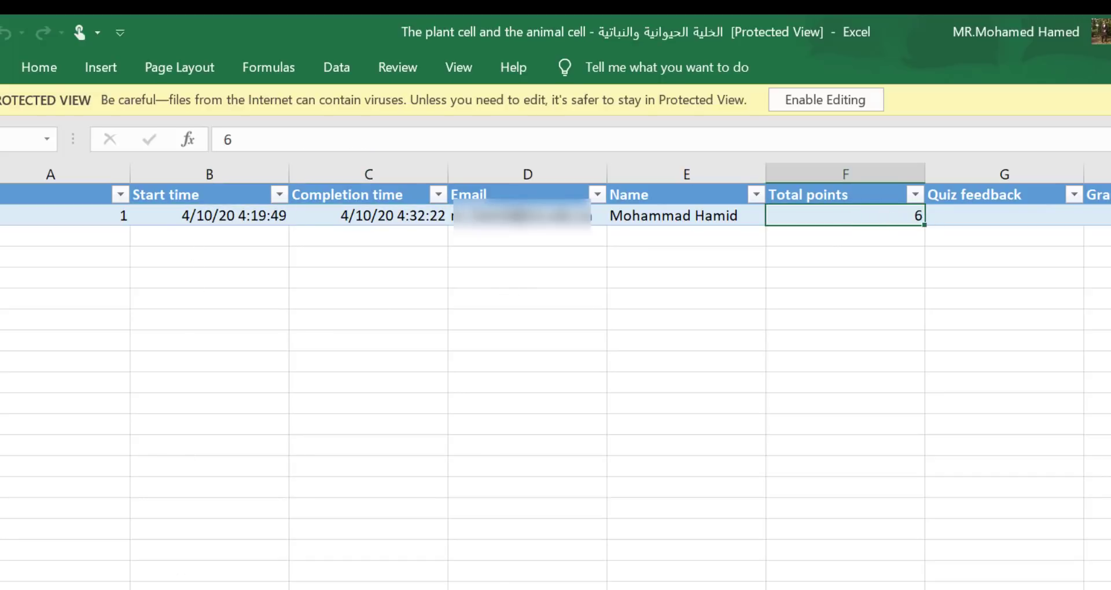
left_click_drag(220, 233, 1099, 587)
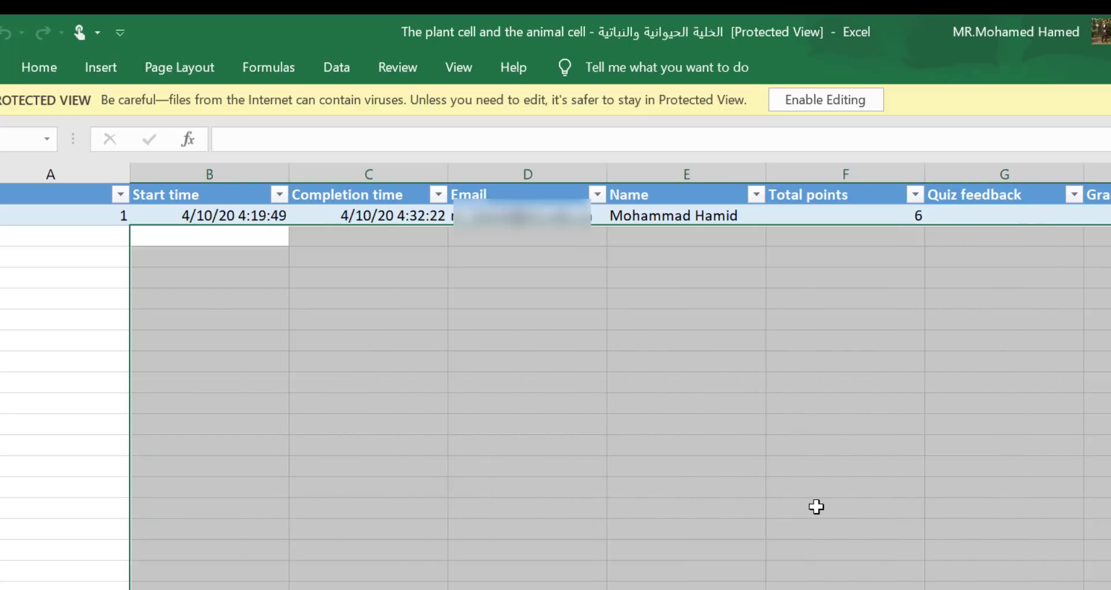
left_click(816, 507)
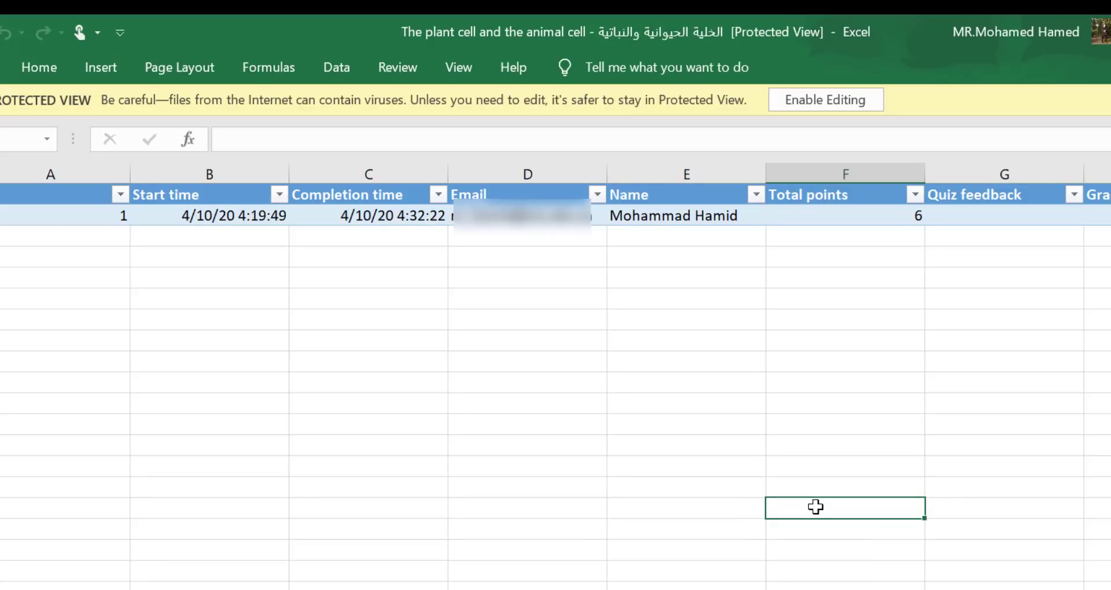